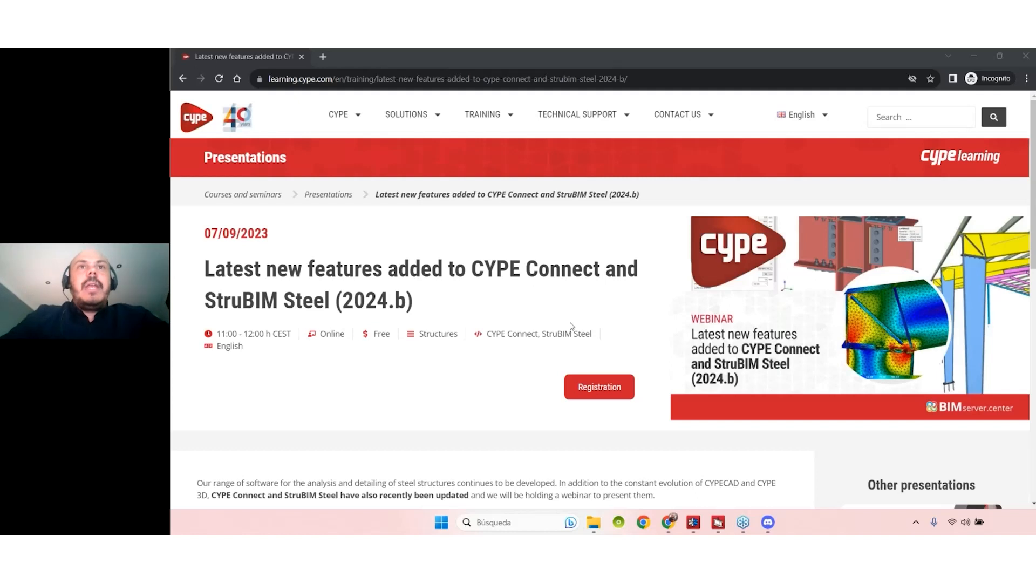
- Highlight 'CYPE Connect' and the date in the webinar title on the page
mouse_move(470, 115)
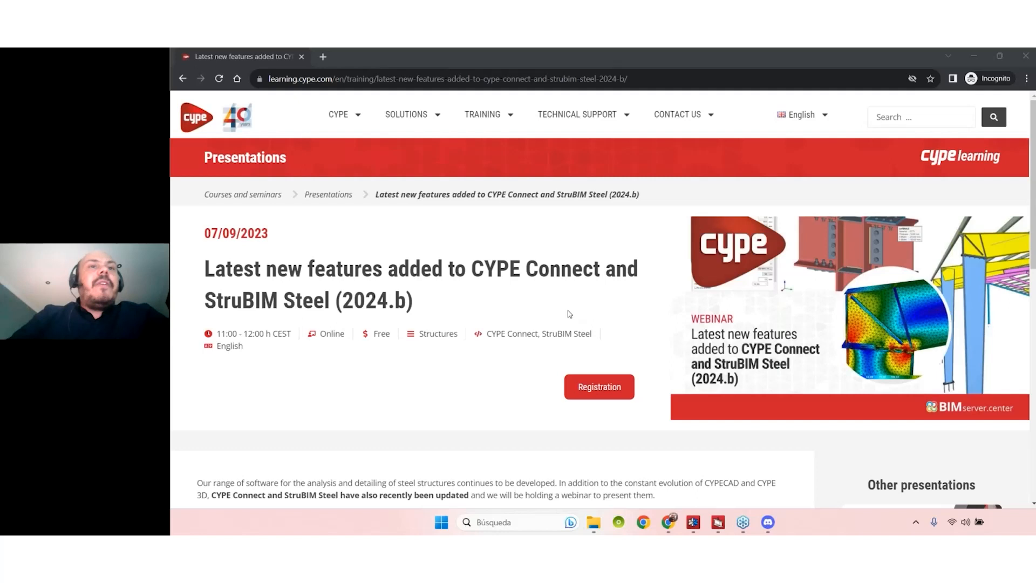
left_click_drag(473, 270, 601, 267)
left_click(602, 268)
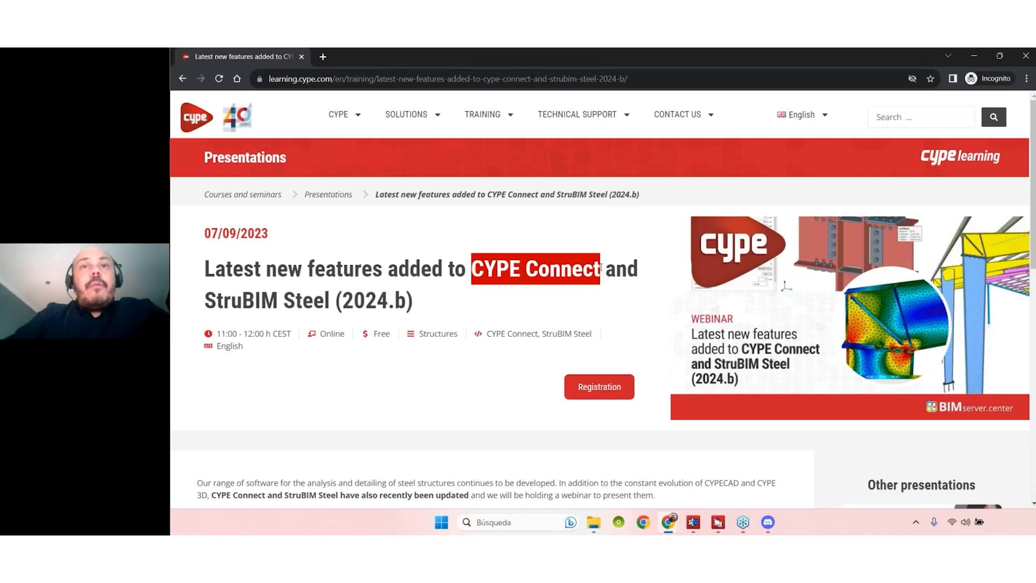
mouse_move(207, 301)
left_mouse_down()
mouse_move(327, 299)
mouse_move(205, 299)
left_mouse_up()
left_click(347, 293)
left_click_drag(478, 269, 585, 267)
left_click(590, 265)
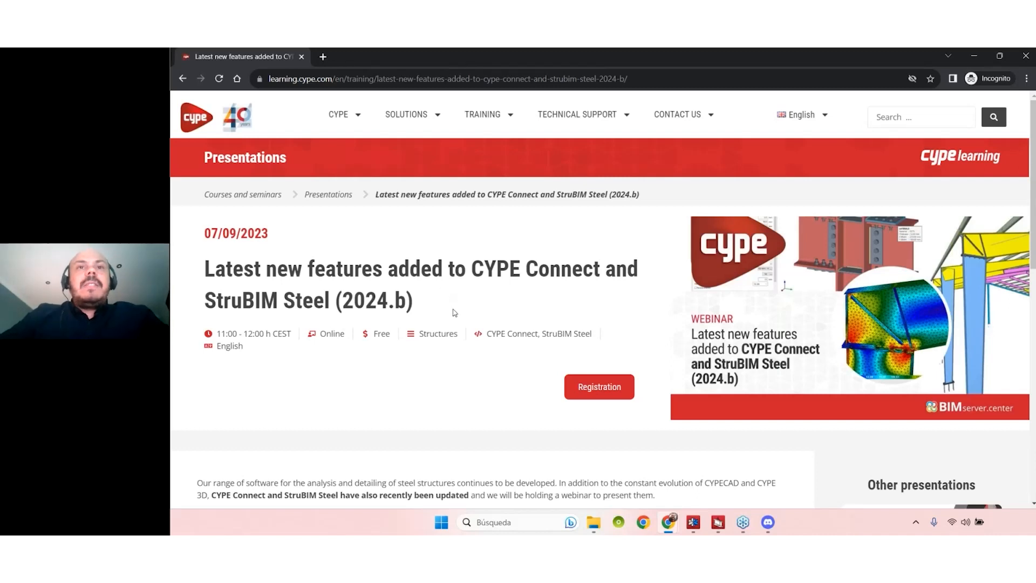
- Bring the StruBIM Steel PEB Warehouse model to the front, after briefly revisiting the webinar page
mouse_move(720, 524)
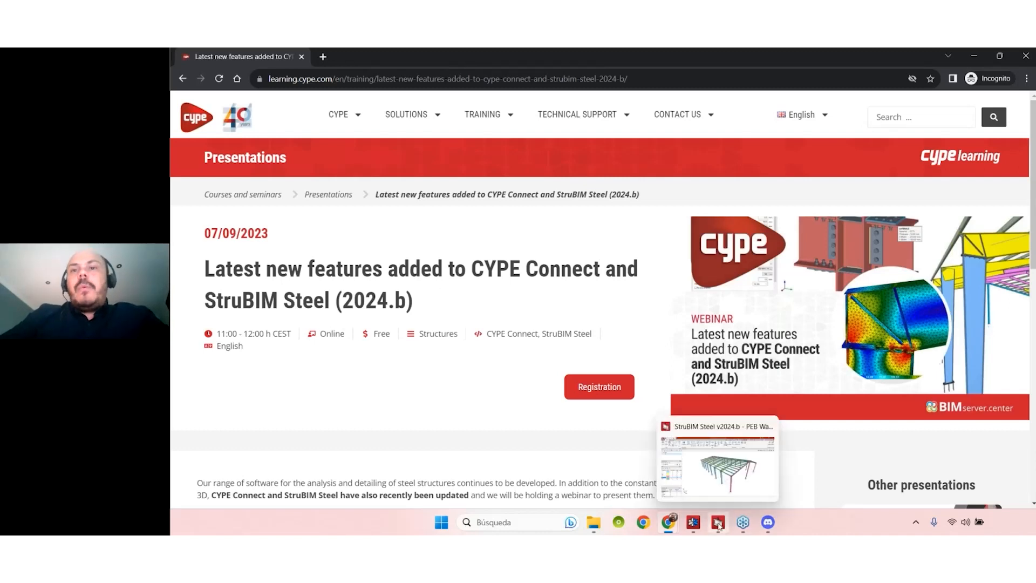
left_click(738, 490)
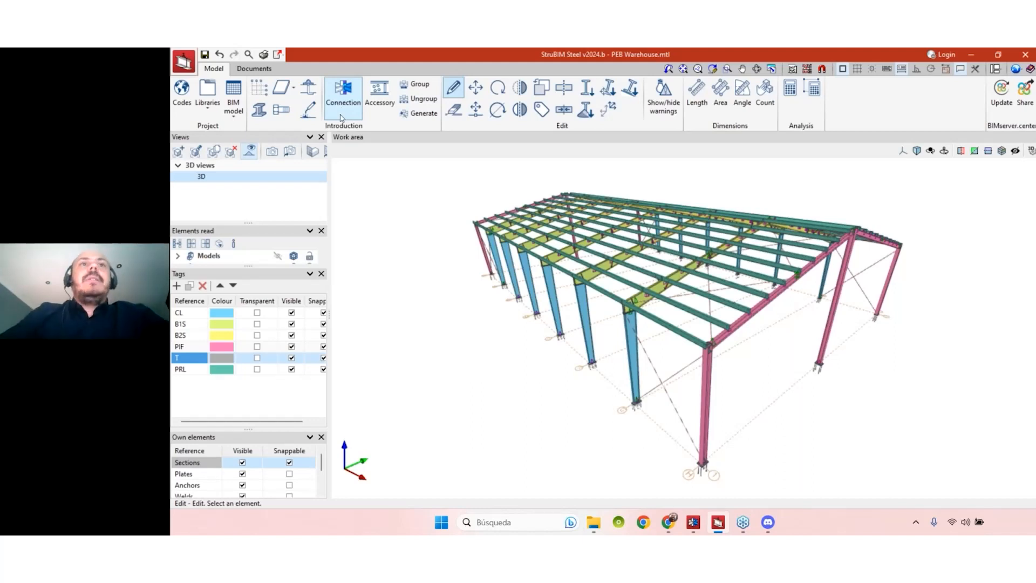
mouse_move(683, 518)
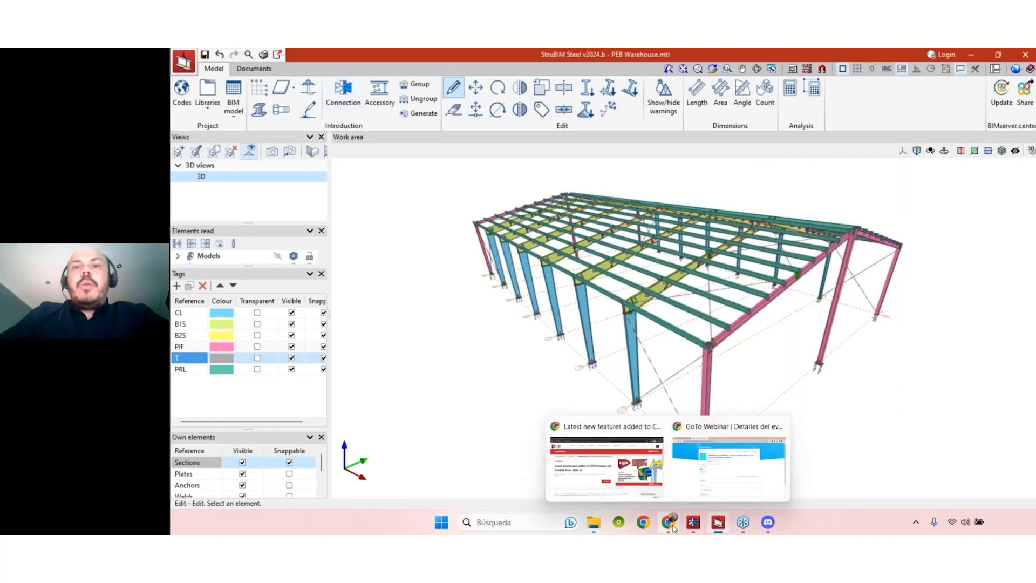
left_click(607, 460)
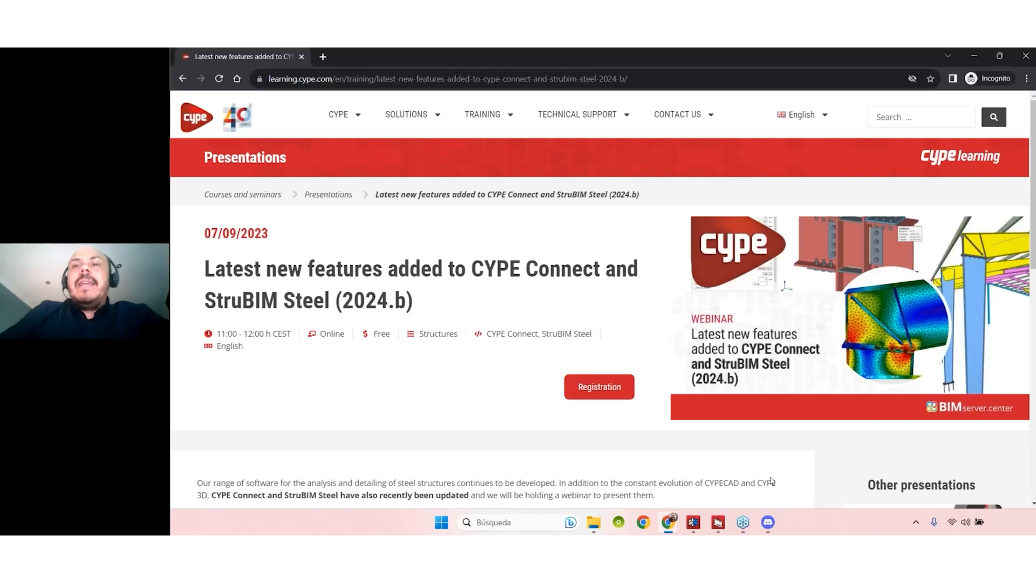
mouse_move(725, 524)
left_click(726, 527)
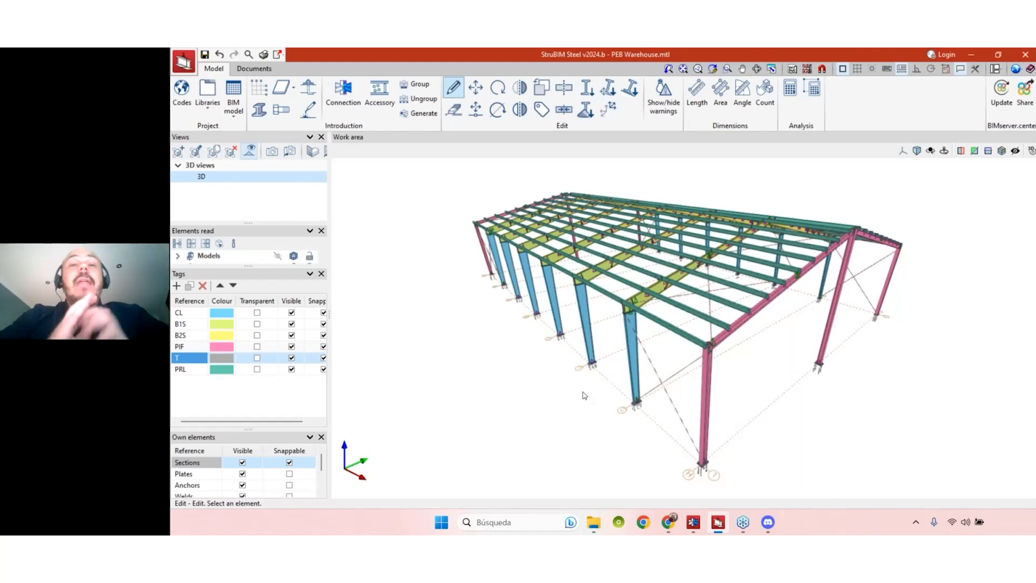
- Zoom in and orbit below the roof to inspect the rafters, purlins and column joints
scroll(631, 345, "up", 2)
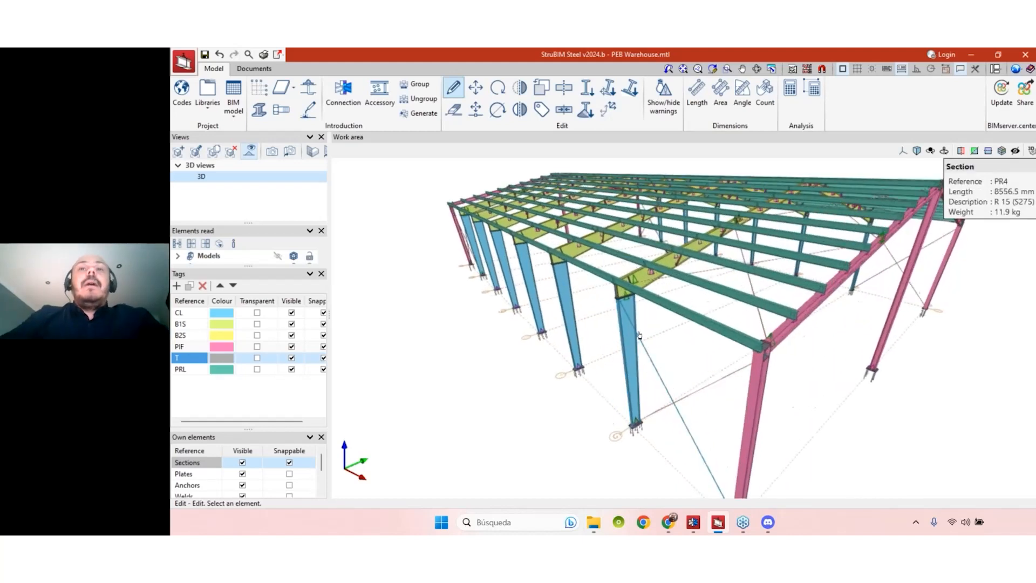
scroll(631, 333, "up", 3)
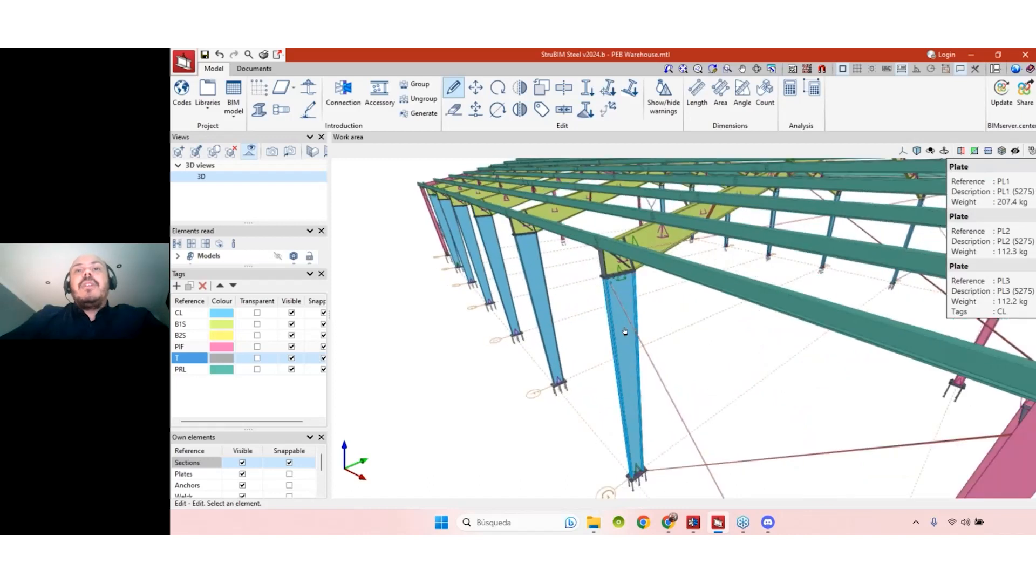
scroll(625, 331, "up", 3)
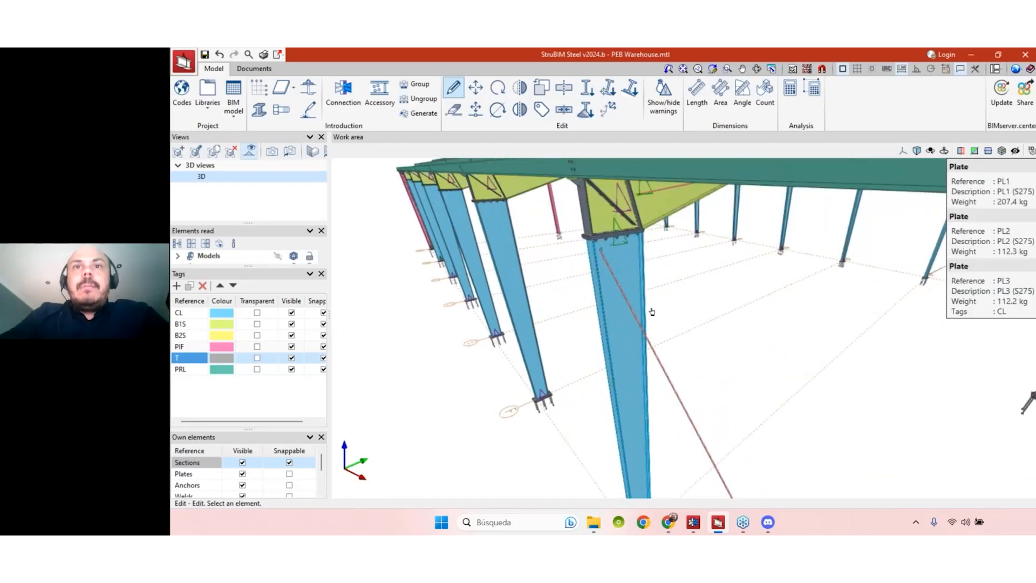
scroll(642, 311, "down", 3)
scroll(622, 313, "up", 3)
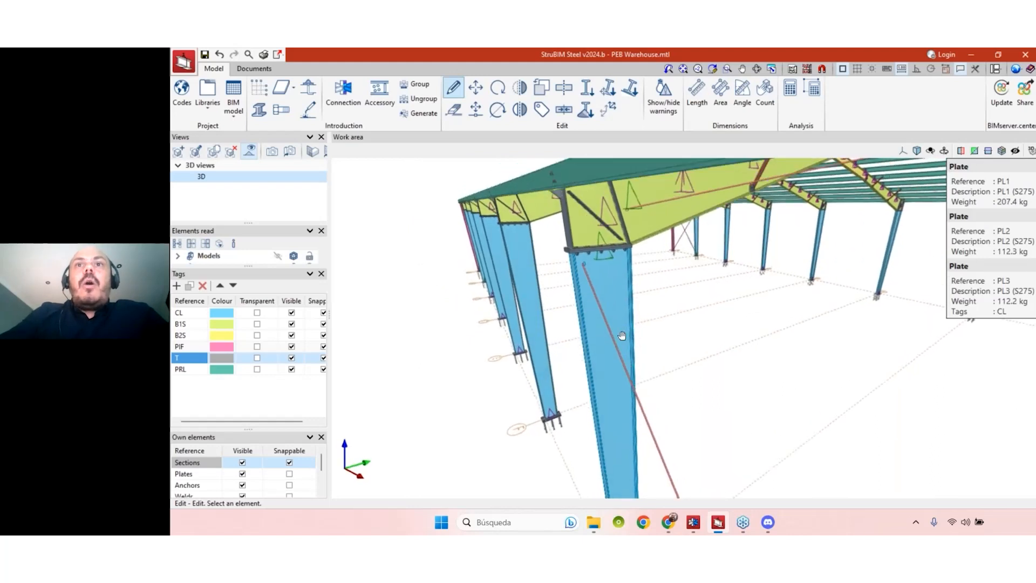
middle_click_drag(632, 318, 649, 334)
scroll(650, 335, "down", 3)
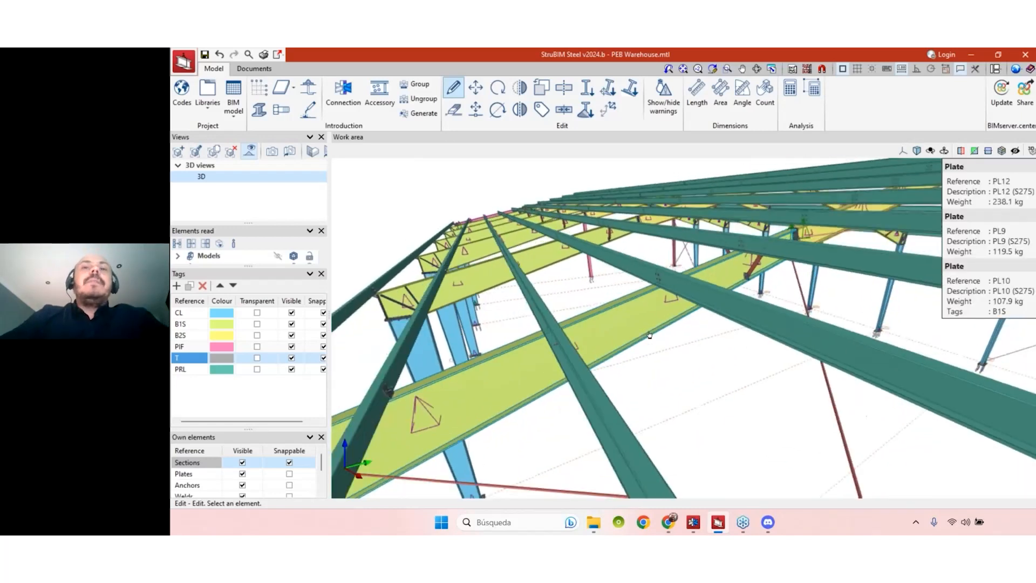
scroll(601, 379, "down", 3)
middle_click_drag(601, 379, 679, 342)
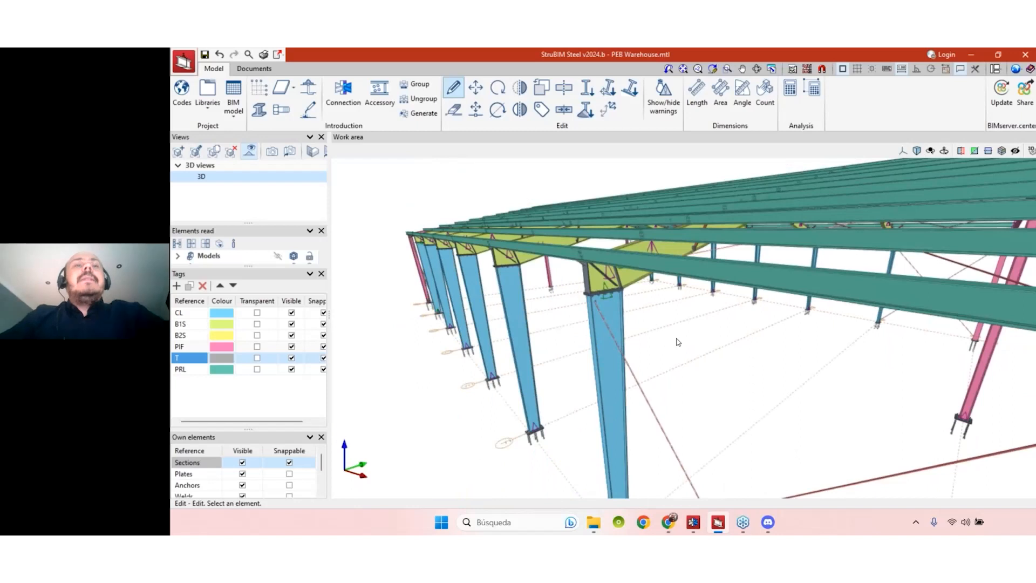
left_click(259, 111)
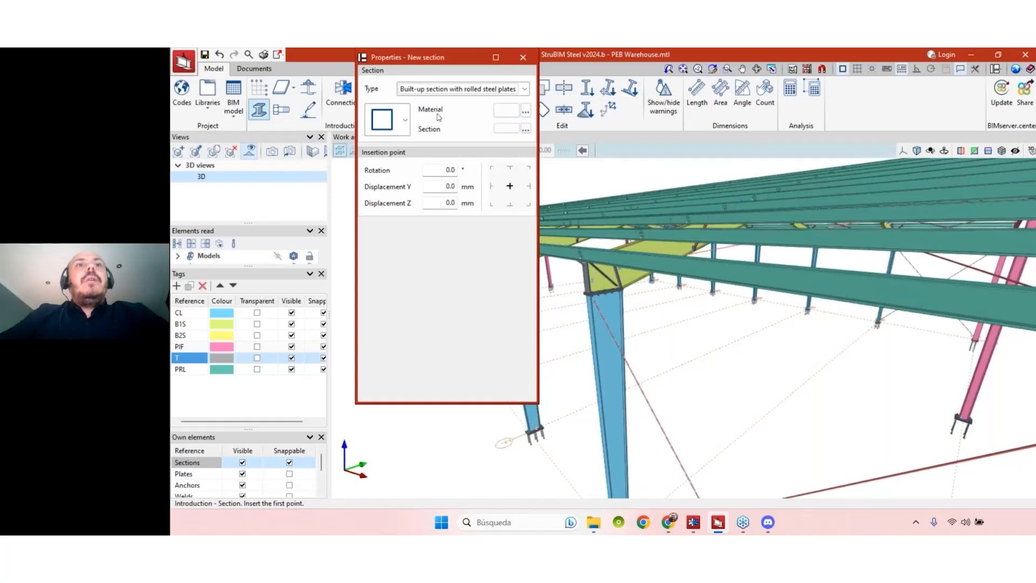
left_click(502, 89)
left_click(468, 69)
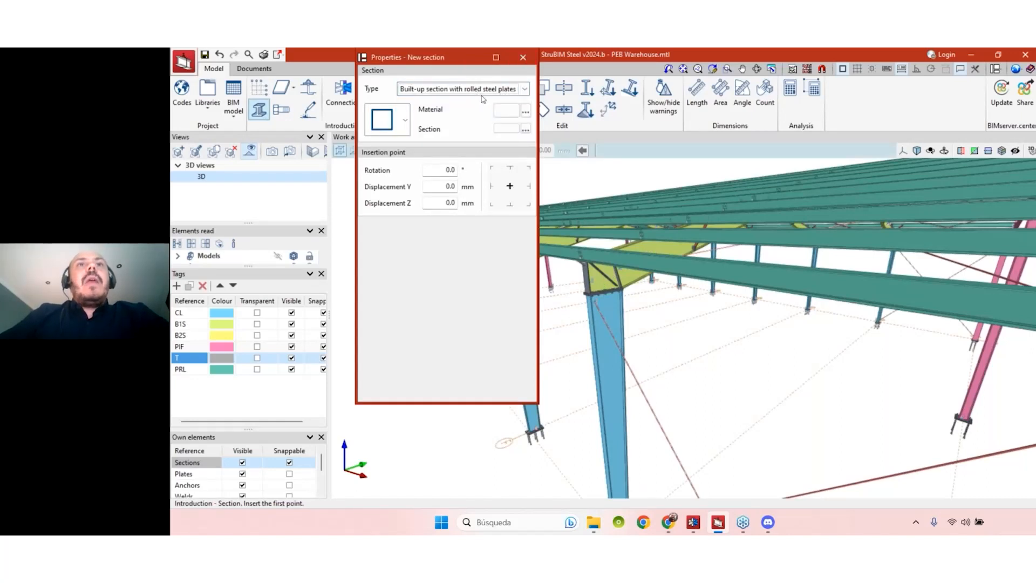
left_click_drag(466, 61, 481, 105)
left_click(495, 135)
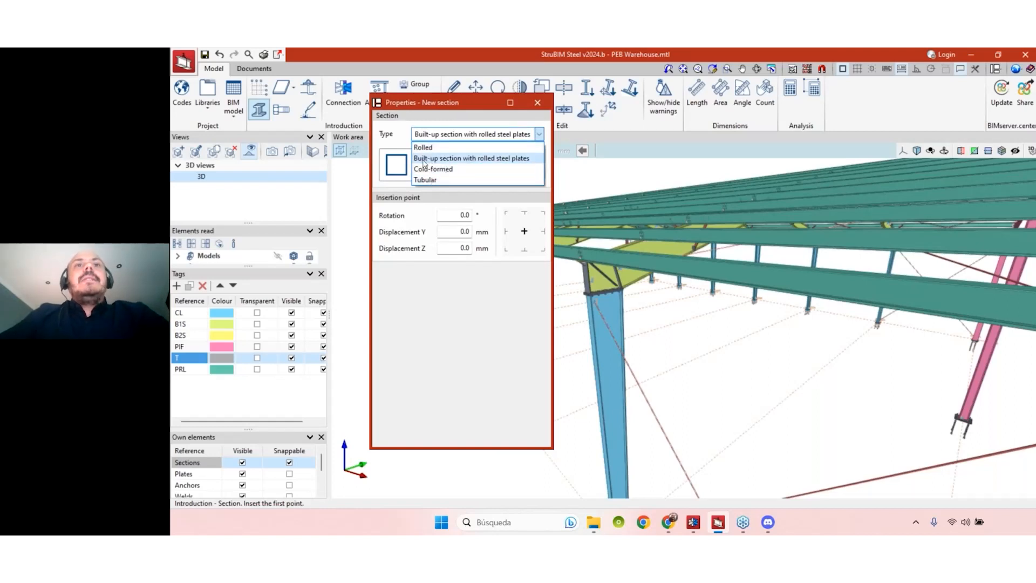
left_click(495, 160)
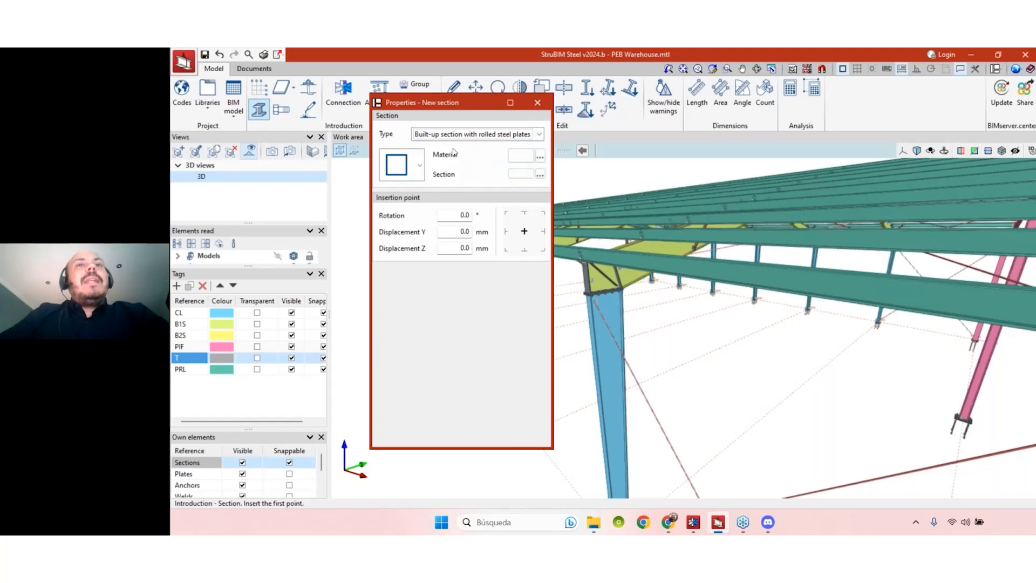
left_click(419, 165)
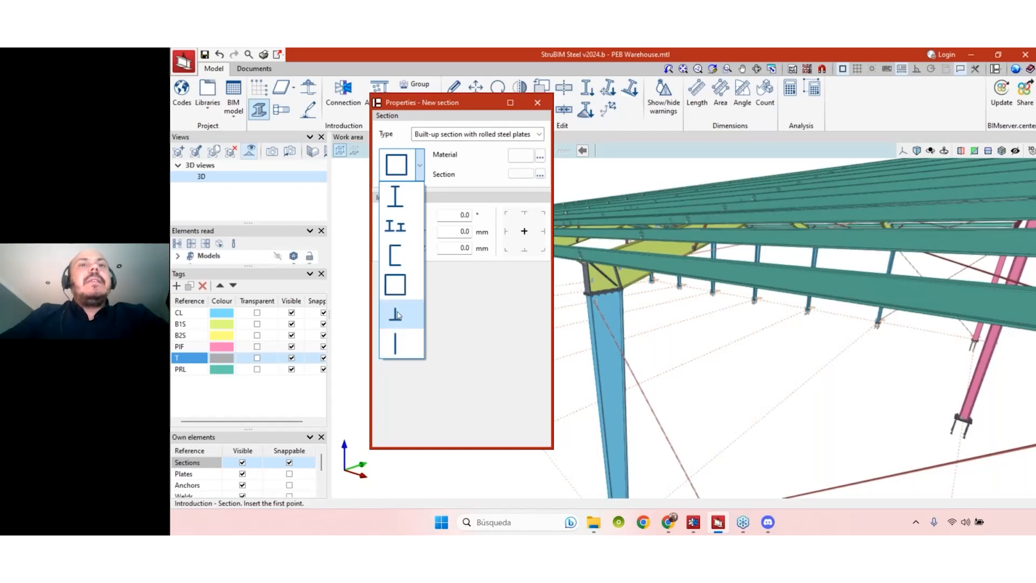
left_click(521, 158)
left_click(522, 162)
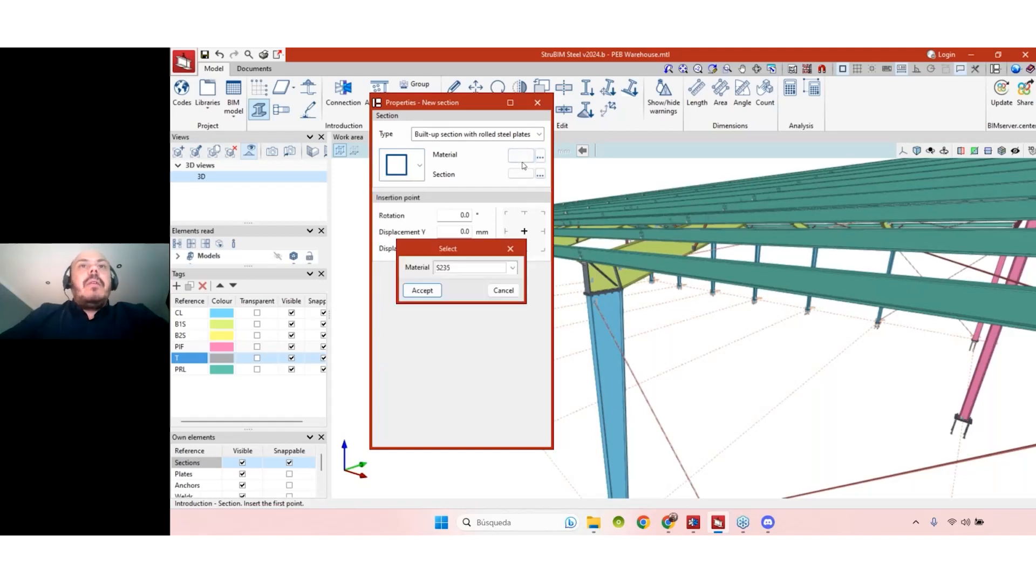
left_click(474, 268)
left_click(470, 292)
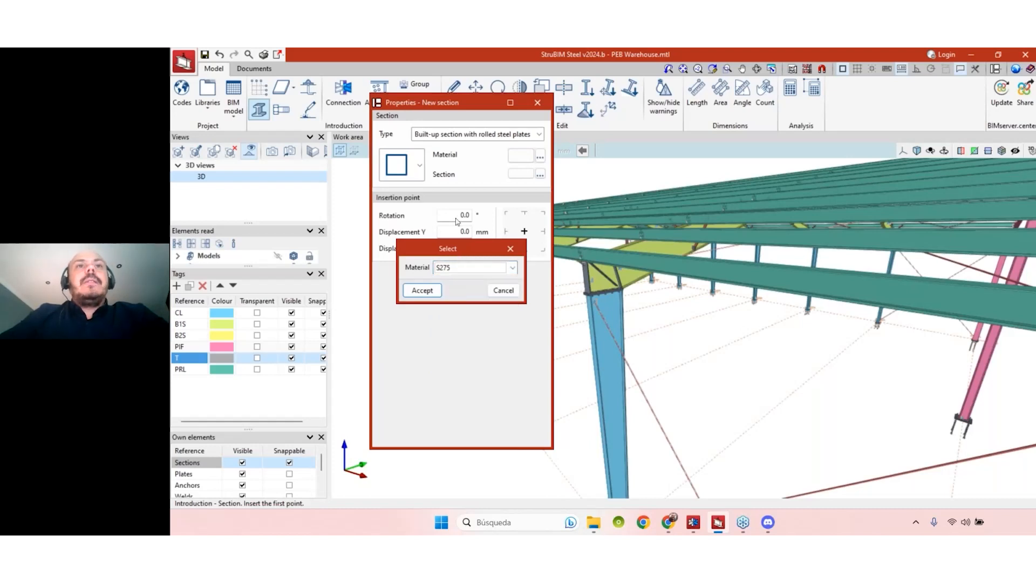
left_click(432, 290)
left_click(539, 176)
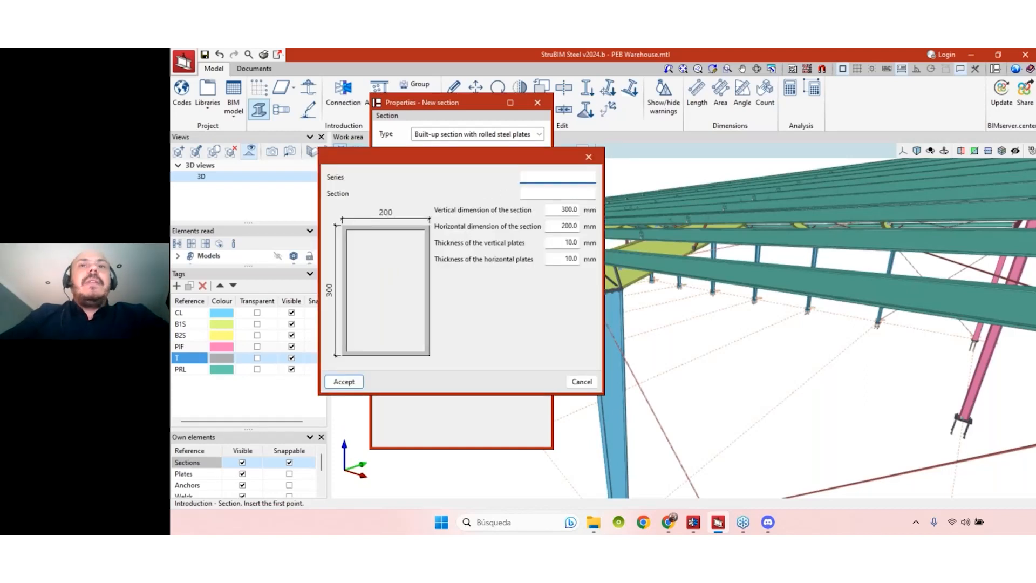
left_click_drag(527, 160, 696, 220)
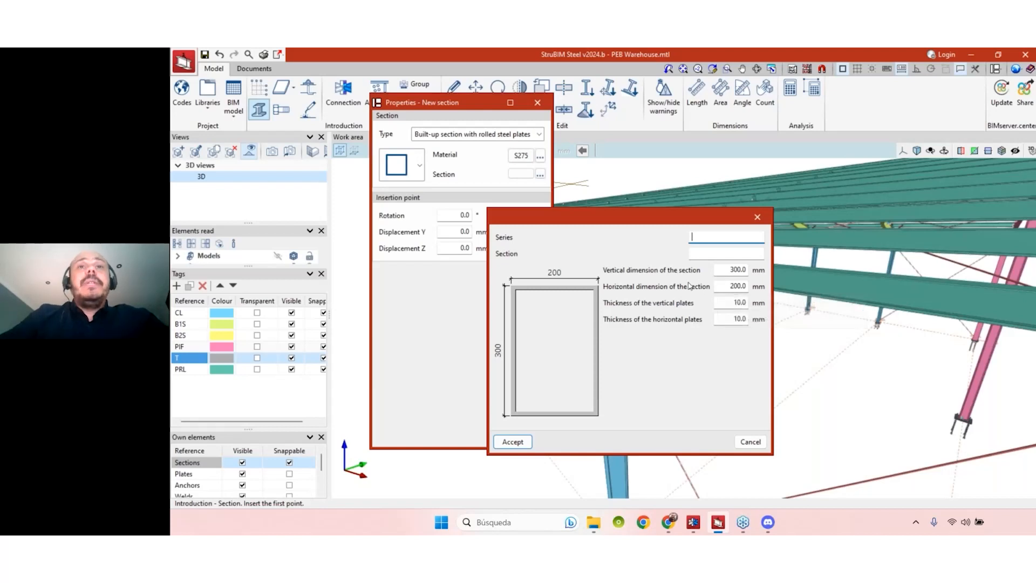
left_click(757, 216)
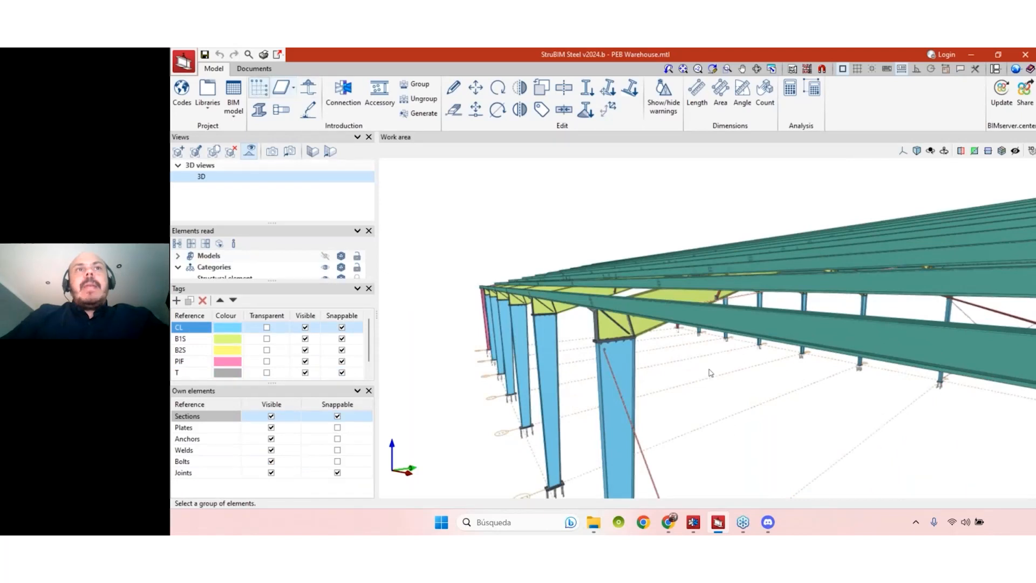
- Orbit and zoom the warehouse around the rafter to look down its length
middle_click_drag(718, 385, 711, 386, "shift")
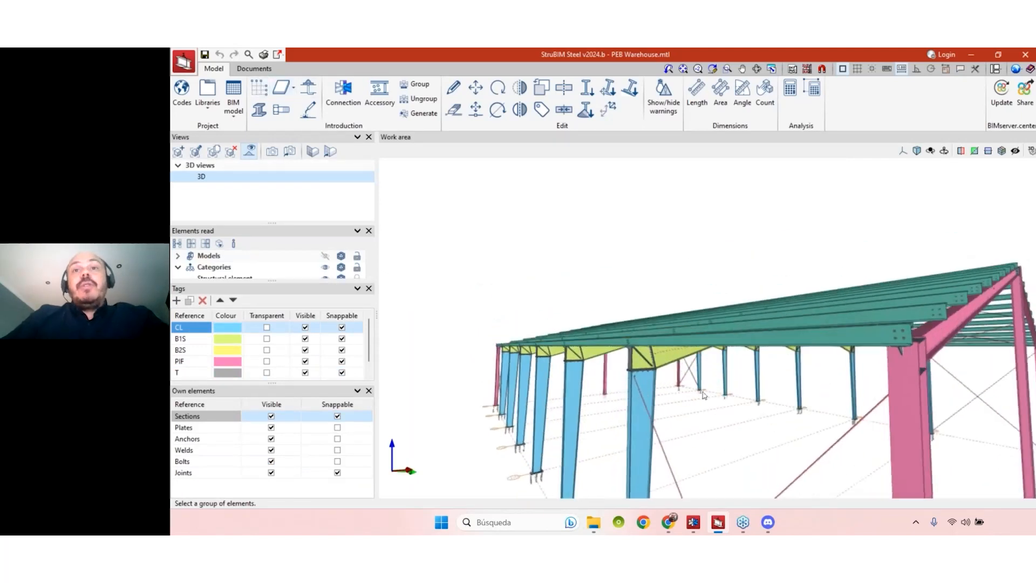
scroll(710, 386, "up", 5)
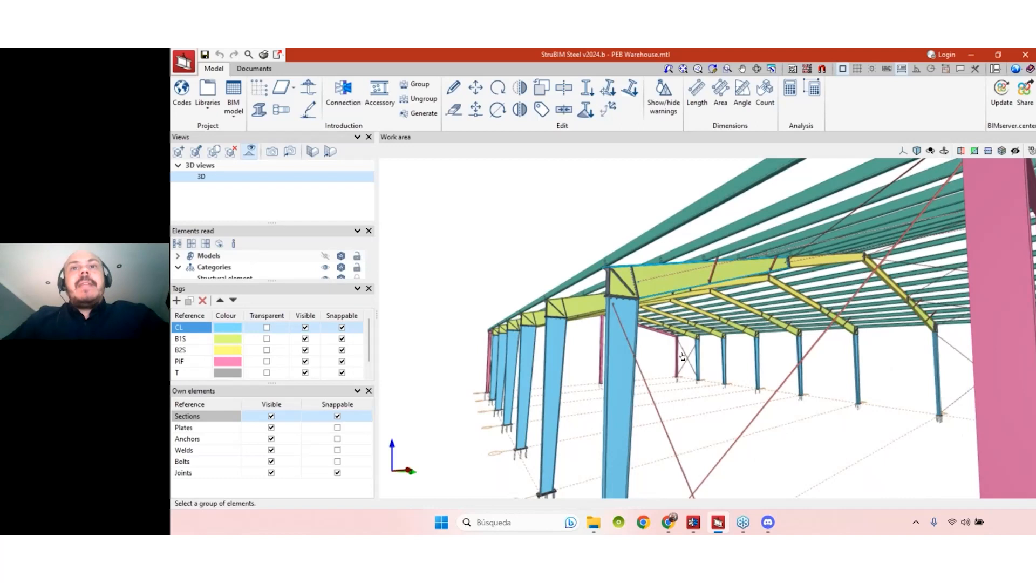
mouse_move(682, 356)
middle_mouse_down("shift")
mouse_move(688, 363)
mouse_move(648, 357)
mouse_move(679, 403)
mouse_move(663, 371)
middle_mouse_up("shift")
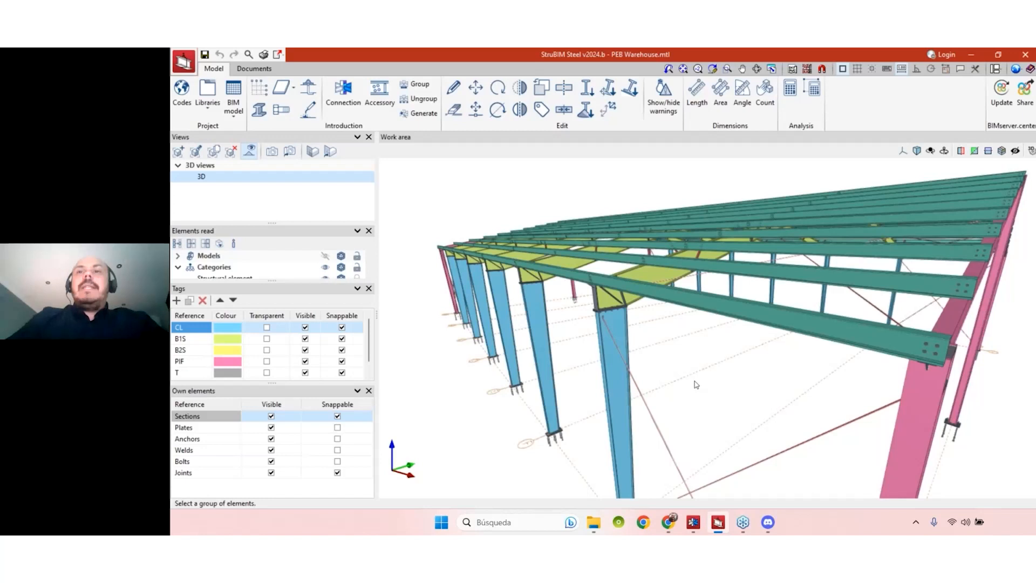
scroll(695, 384, "down", 2)
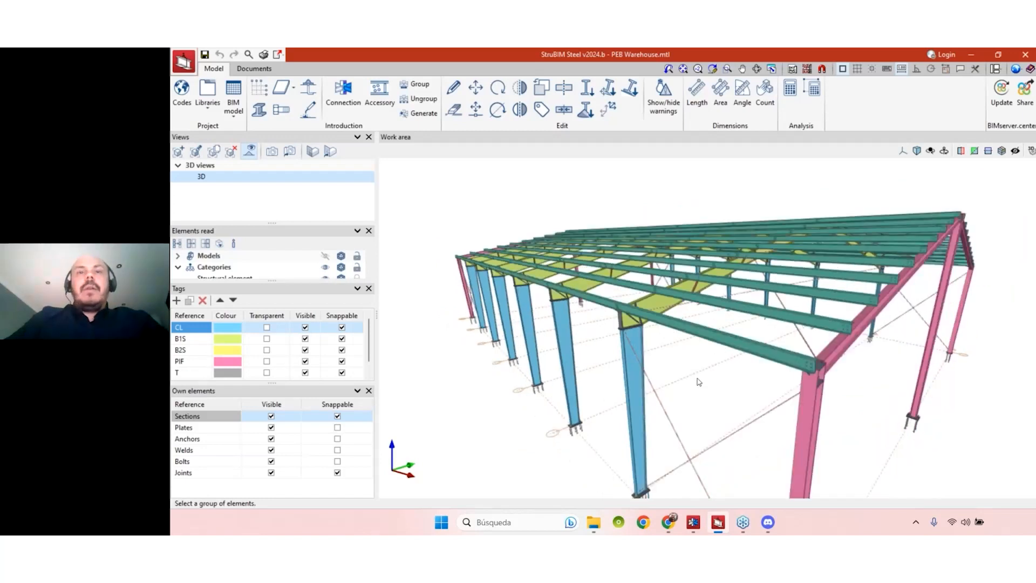
middle_click_drag(700, 382, 456, 389)
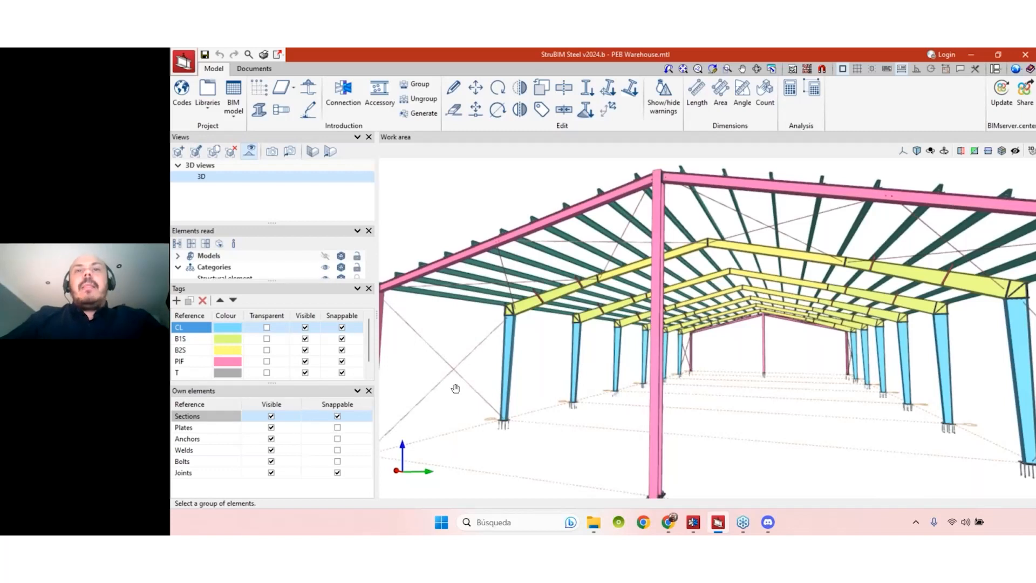
scroll(655, 306, "up", 2)
scroll(654, 306, "up", 1)
- Select the yellow roof beam, orbit around the frame, then switch to the CYPE Connect project
left_click(655, 306)
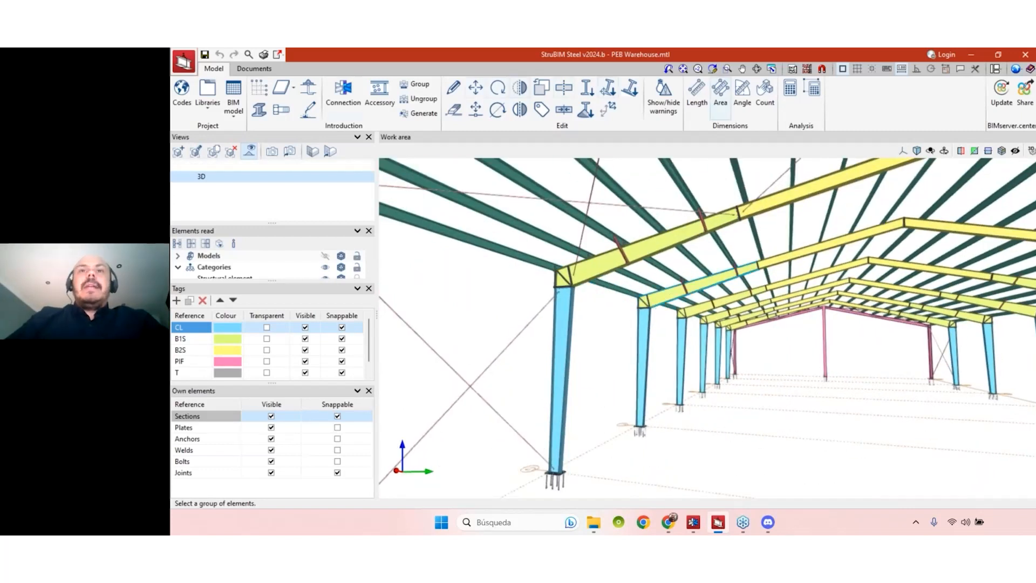
middle_click_drag(655, 418, 654, 322, "shift")
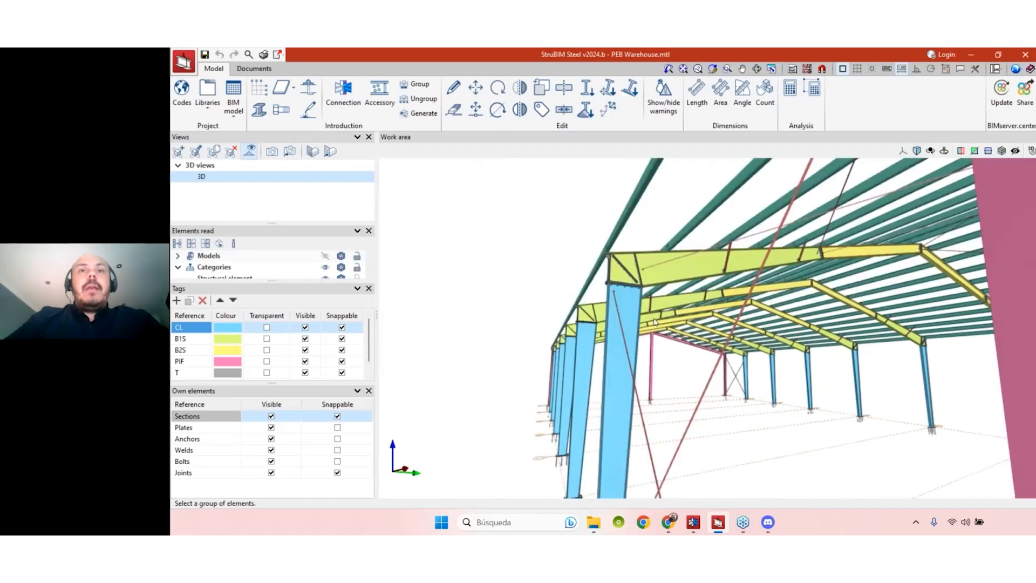
scroll(654, 322, "up", 2)
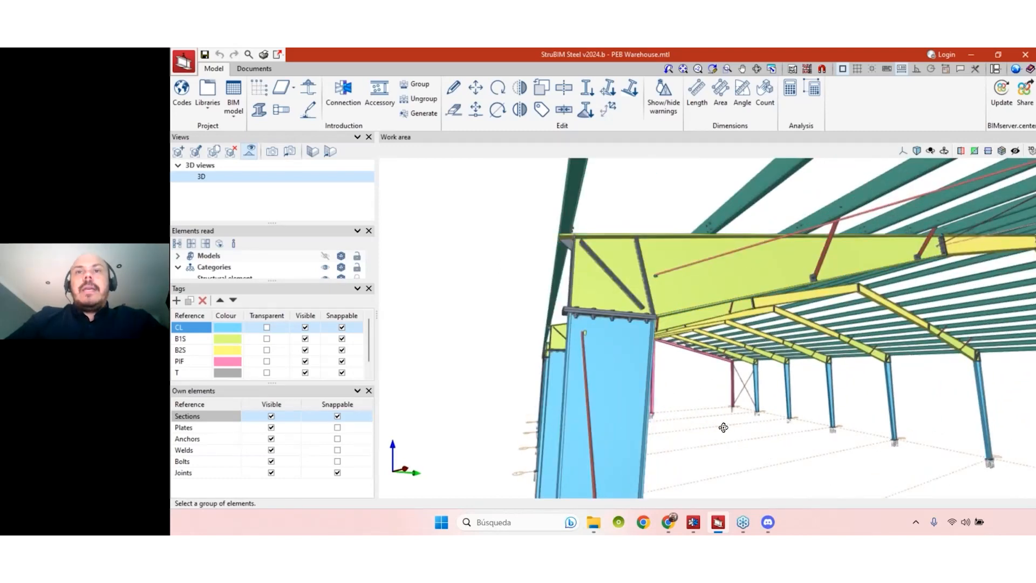
middle_click_drag(723, 427, 692, 361, "shift")
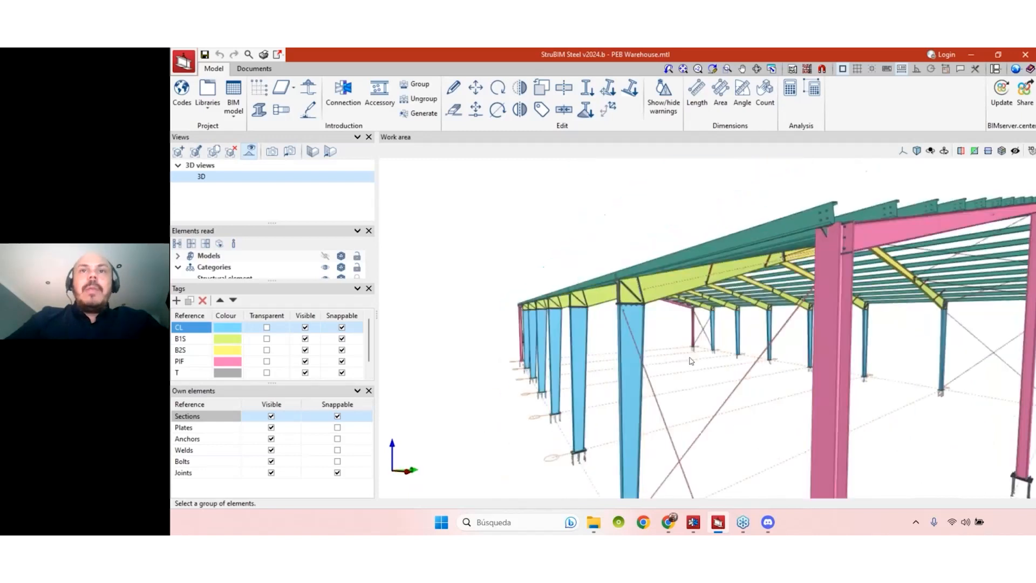
scroll(692, 360, "up", 3)
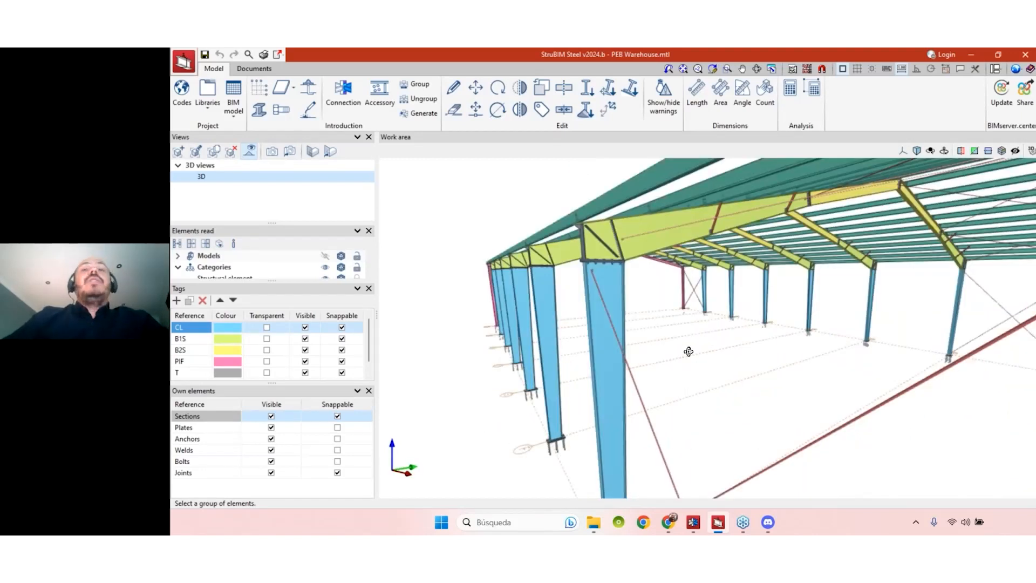
mouse_move(689, 352)
middle_mouse_down("shift")
mouse_move(708, 356)
mouse_move(720, 341)
mouse_move(689, 334)
middle_mouse_up("shift")
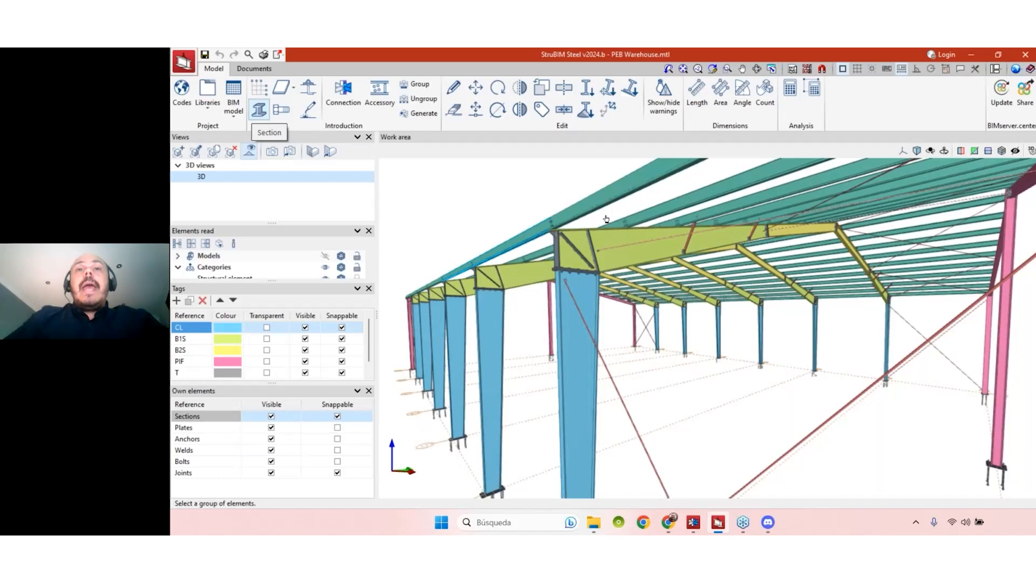
mouse_move(719, 524)
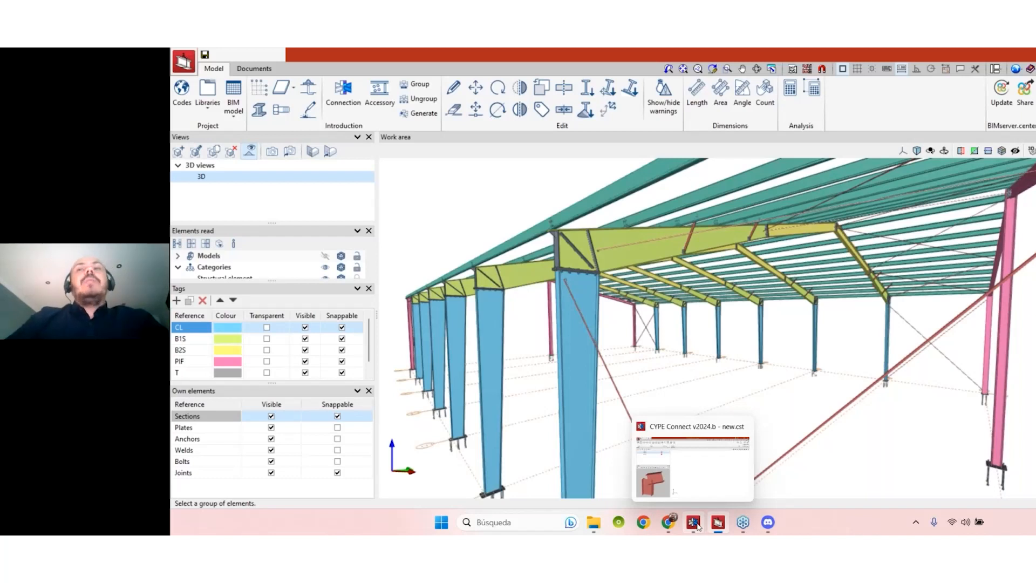
left_click(694, 524)
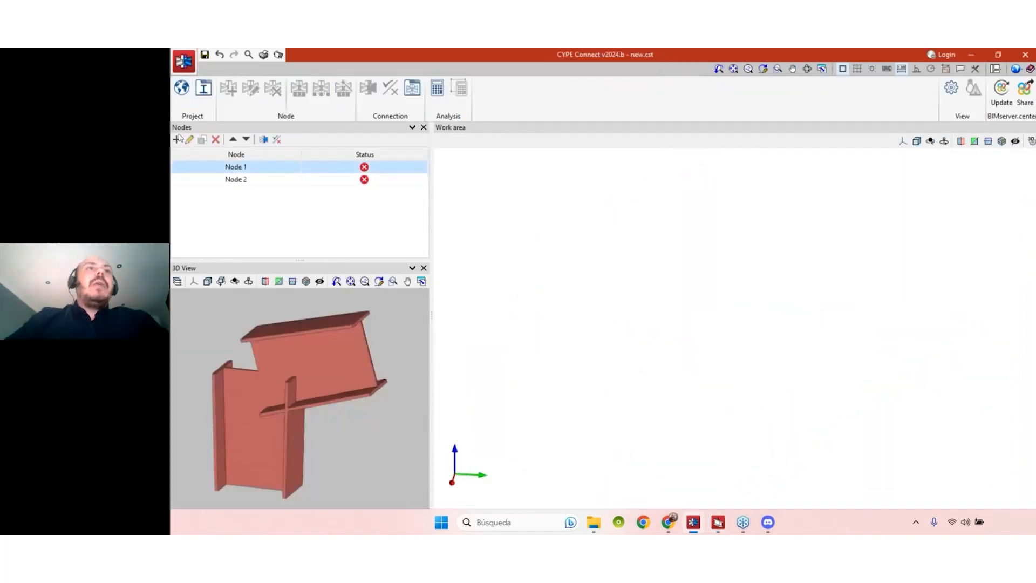
- Create a new node with reference 'Node 3'
left_click(178, 139)
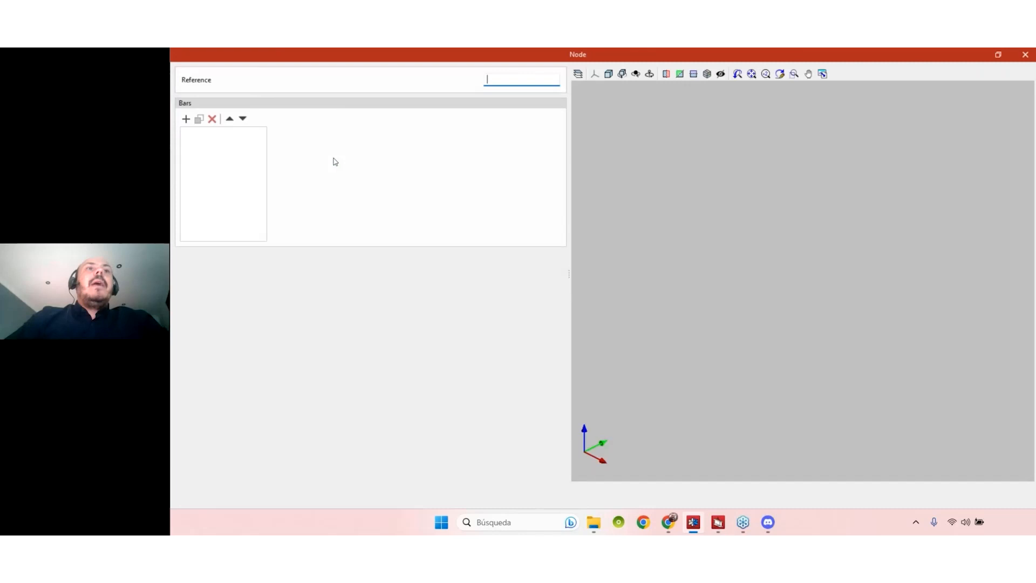
type("n0")
key("BackSpace")
key("BackSpace")
type("Node")
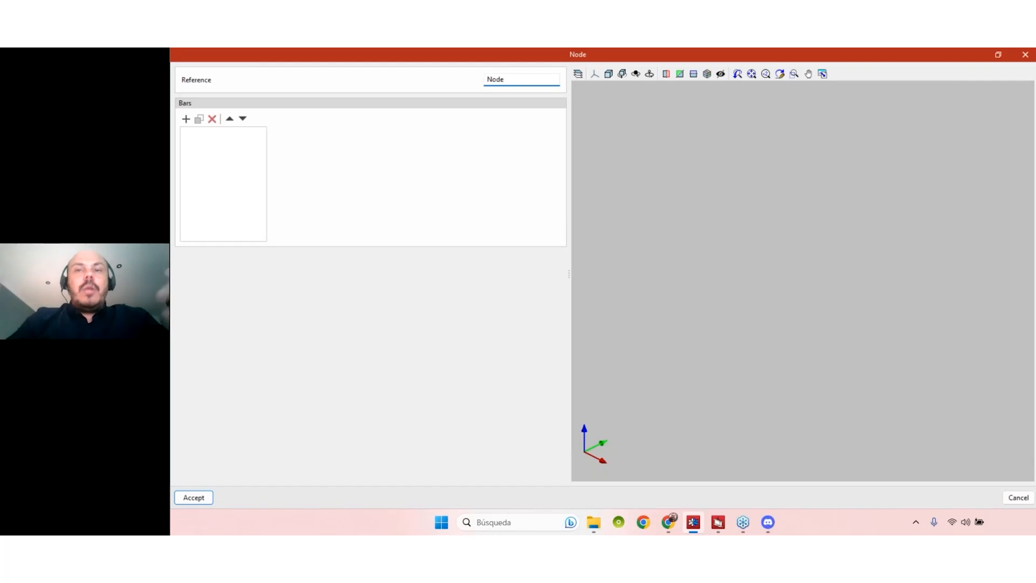
type(" 3")
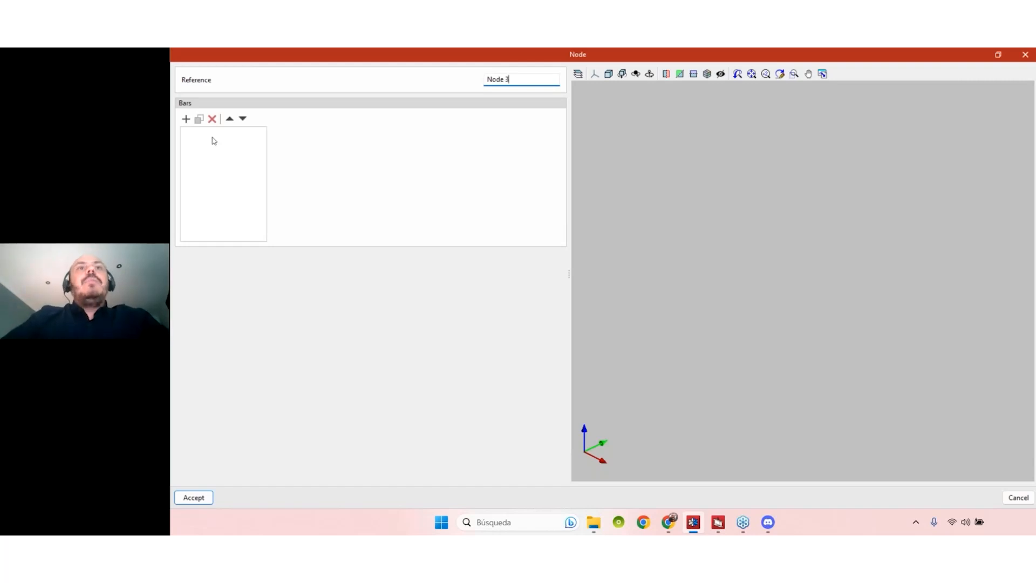
- Add bar B1 as a built-up section with rolled steel plates and duplicate it
left_click(186, 120)
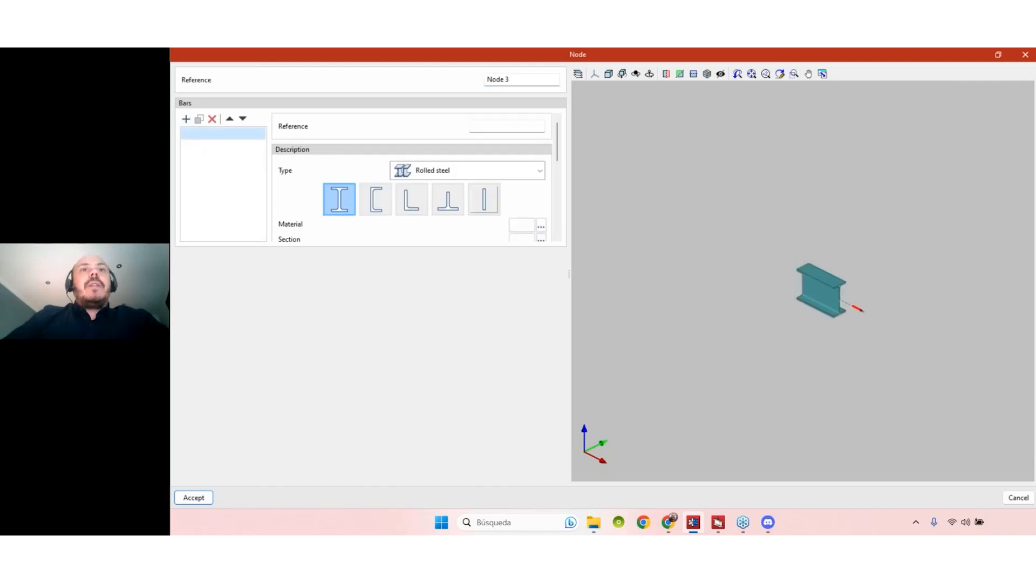
left_click(508, 125)
type("B1")
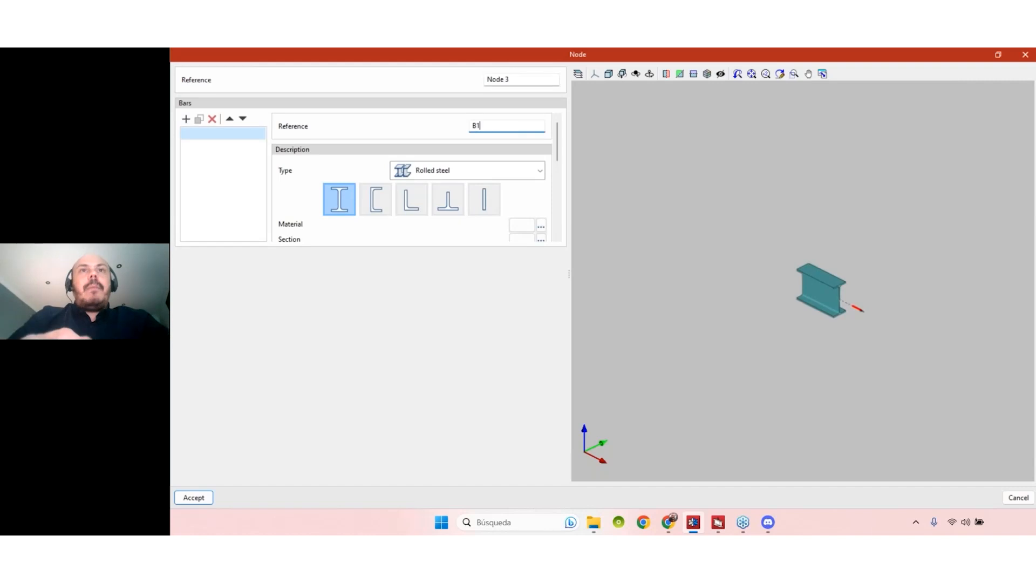
left_click(540, 171)
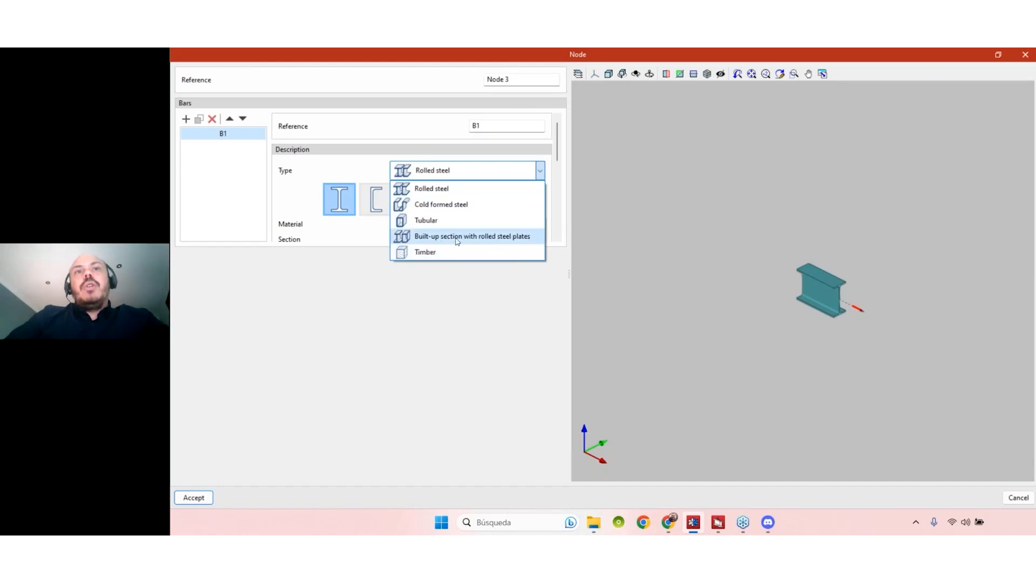
left_click(511, 242)
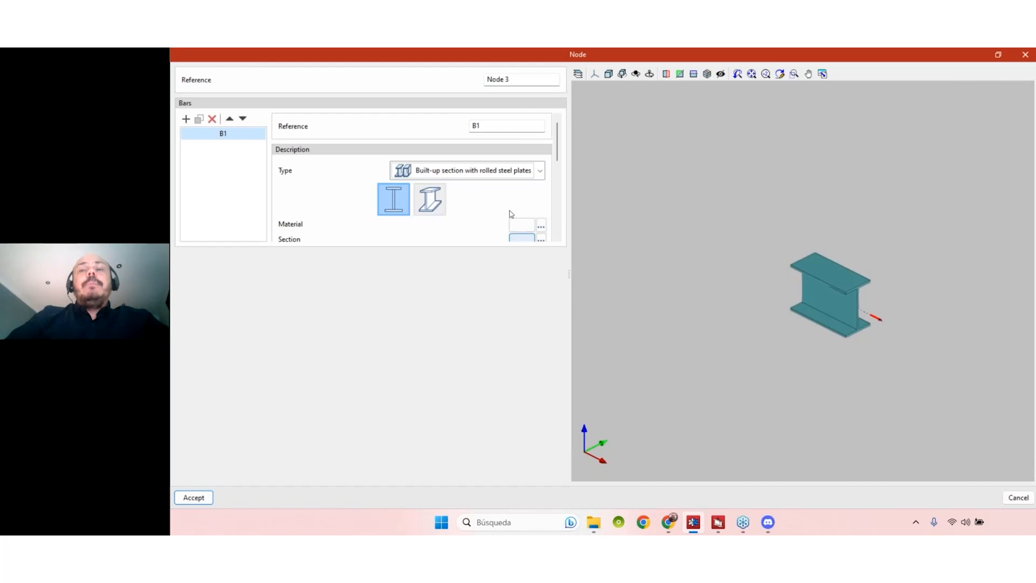
scroll(560, 164, "down", 1)
scroll(560, 156, "up", 1)
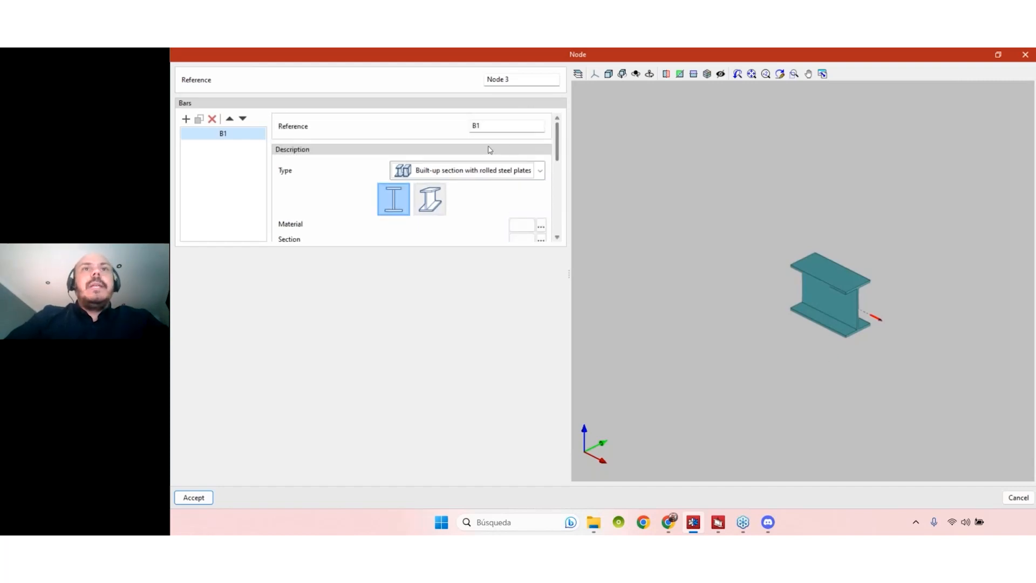
scroll(557, 145, "down", 1)
scroll(557, 136, "up", 1)
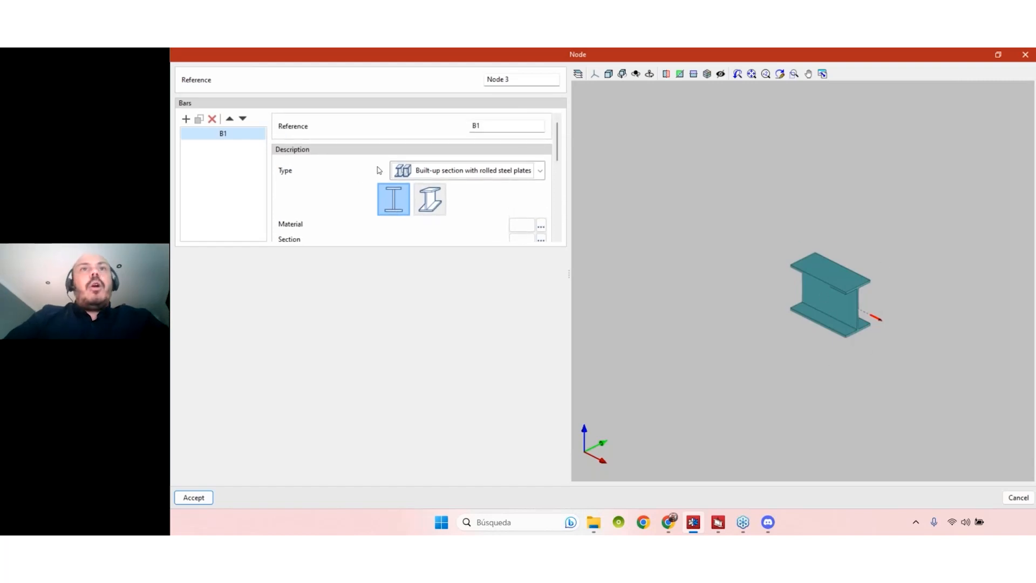
left_click(199, 118)
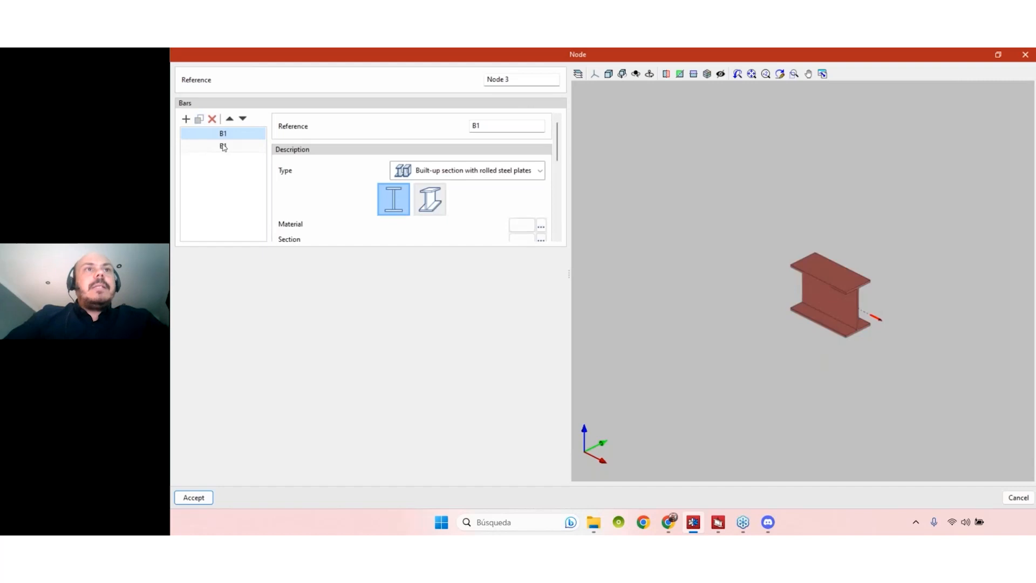
- Rename the copied bar C1 and set its angle to the XY plane to 90°
left_click(223, 145)
double_click(493, 127)
type("C1")
left_click(236, 147)
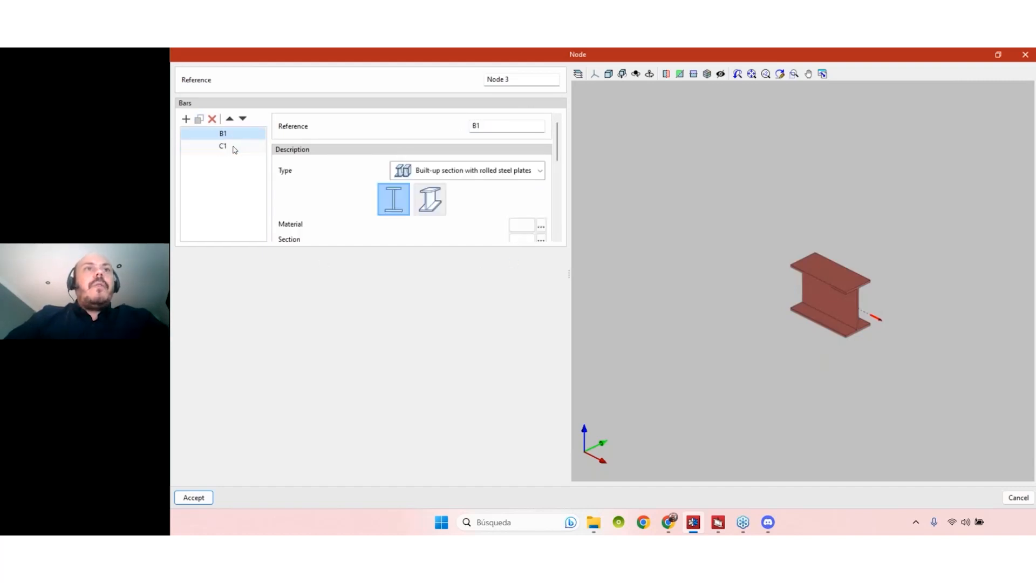
left_click_drag(558, 150, 555, 232)
left_click(530, 218)
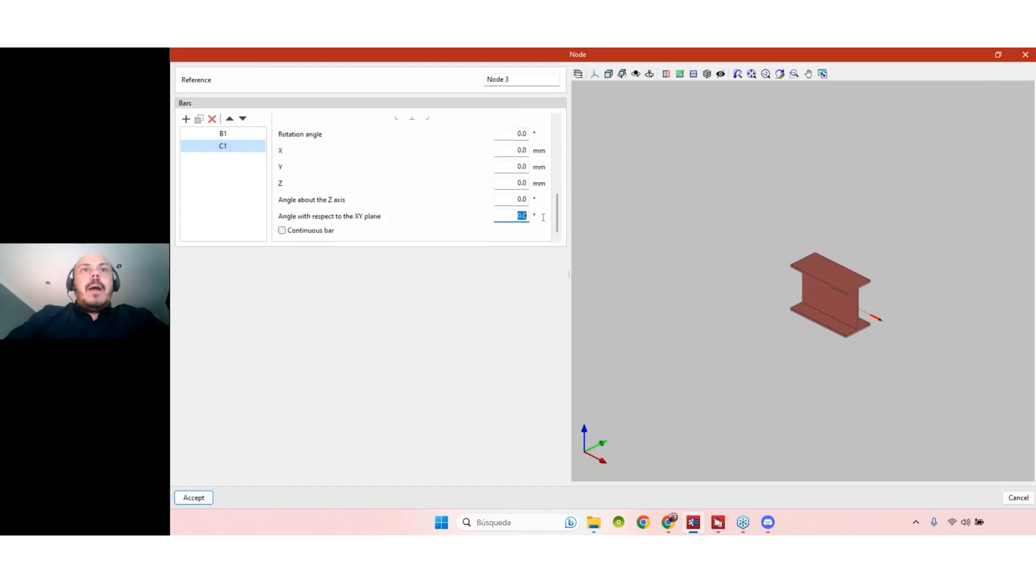
type("90")
key("Tab")
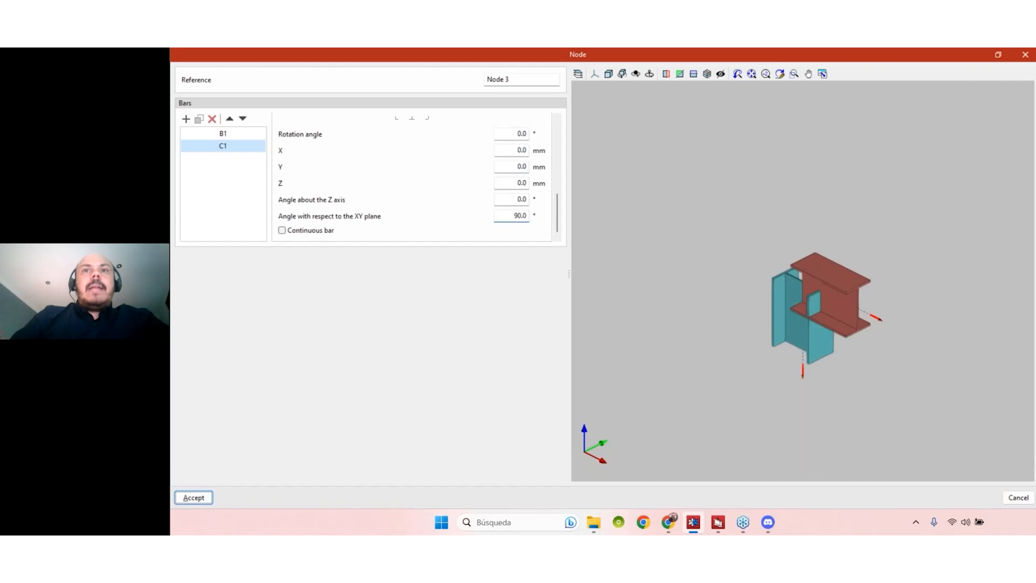
- Orbit the 3D connection to inspect where column C1 meets beam B1
mouse_move(789, 387)
middle_mouse_down()
mouse_move(776, 379)
mouse_move(798, 355)
middle_mouse_up()
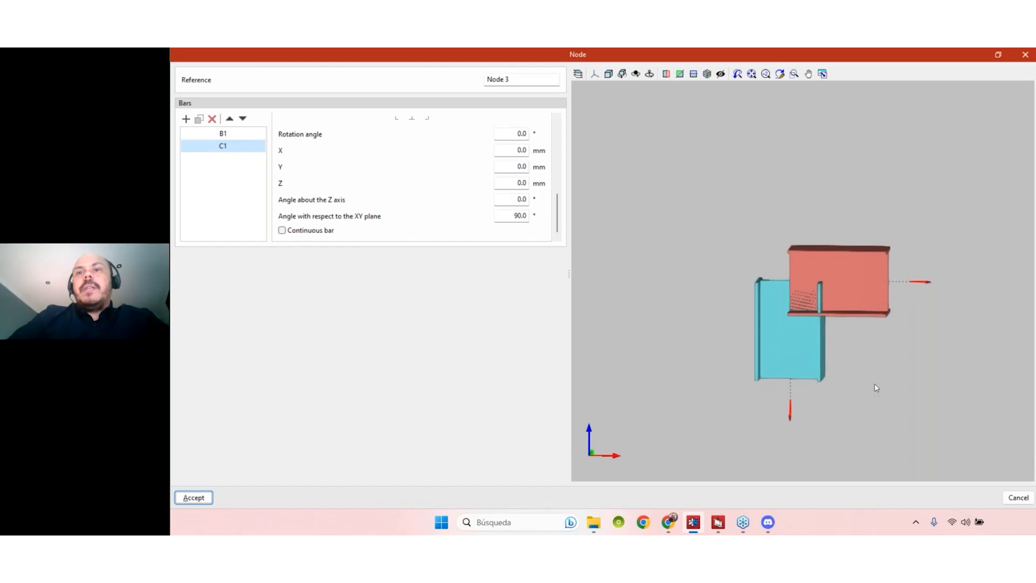
middle_click_drag(876, 388, 887, 292)
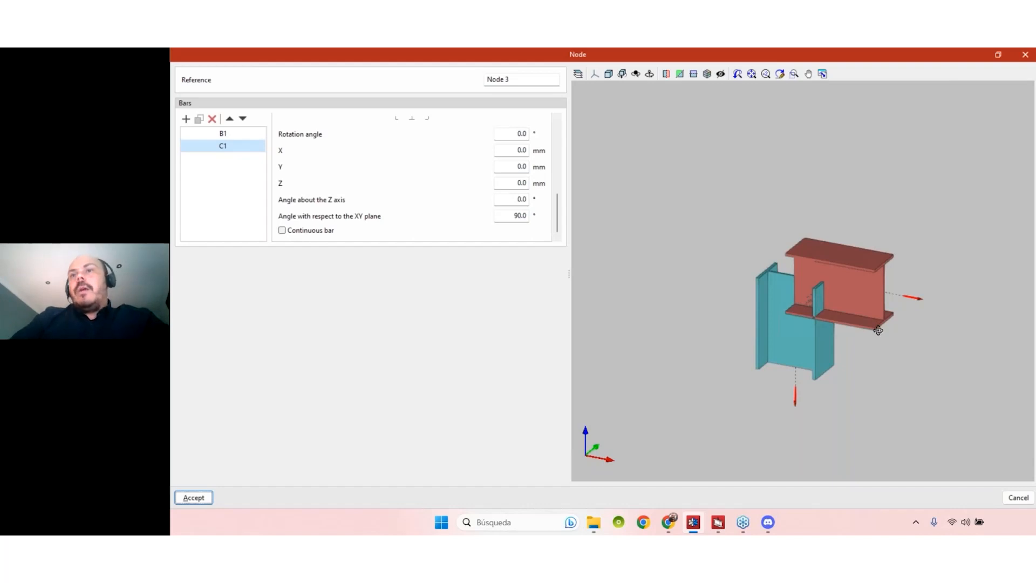
middle_click_drag(878, 331, 822, 238)
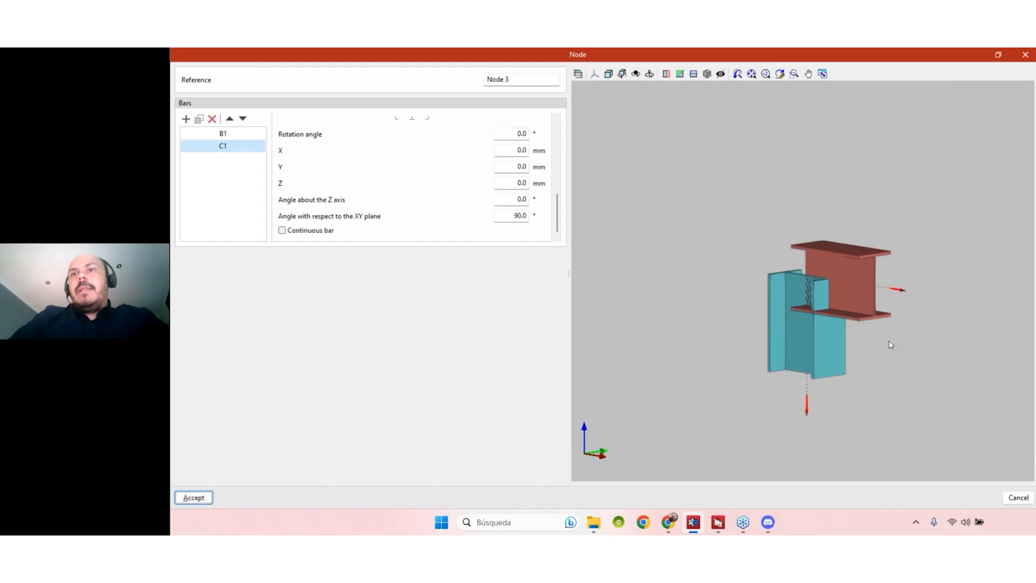
middle_click_drag(890, 345, 877, 286)
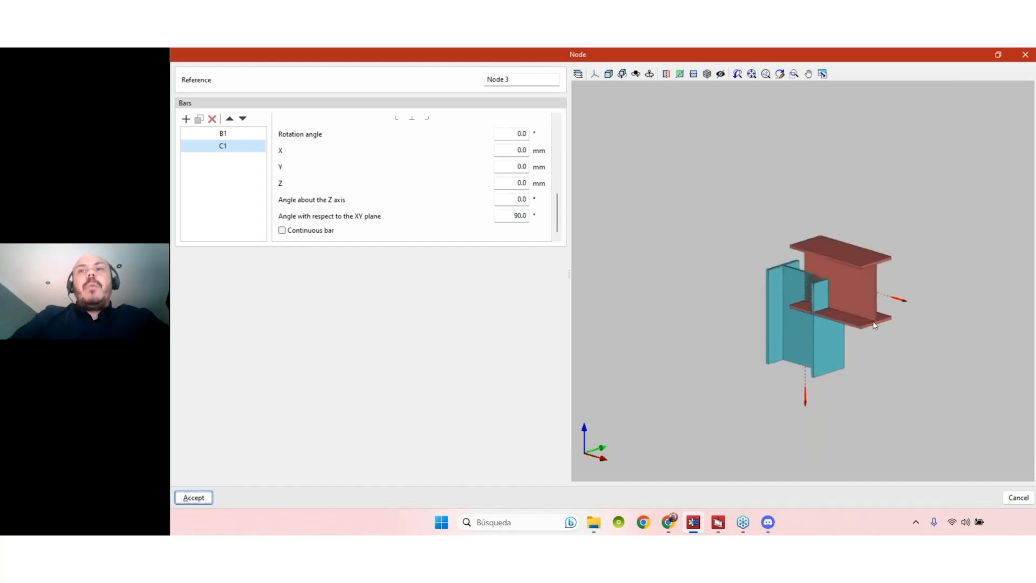
left_click(222, 136)
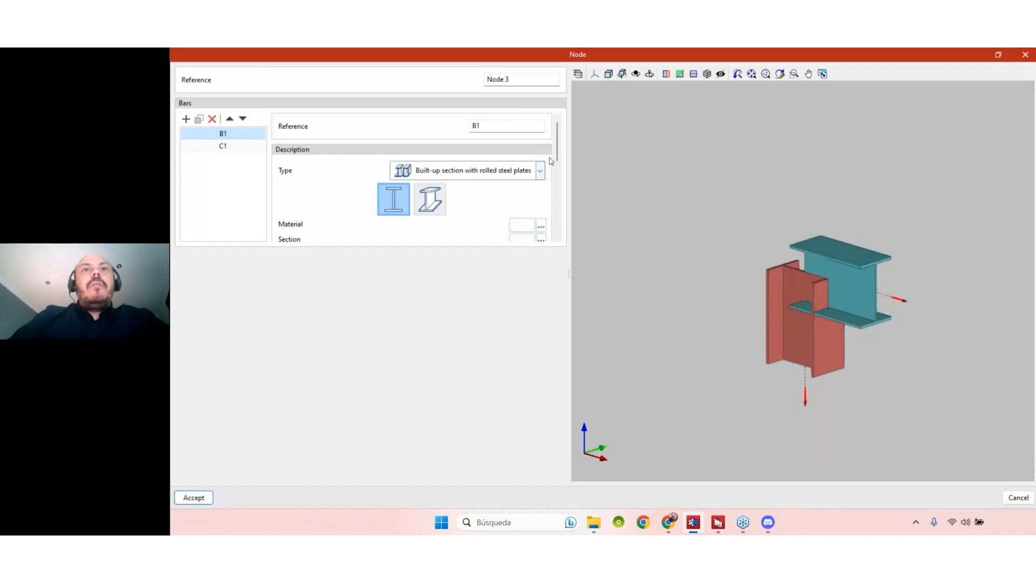
- Set bar B1's material to S235
scroll(558, 165, "down", 1)
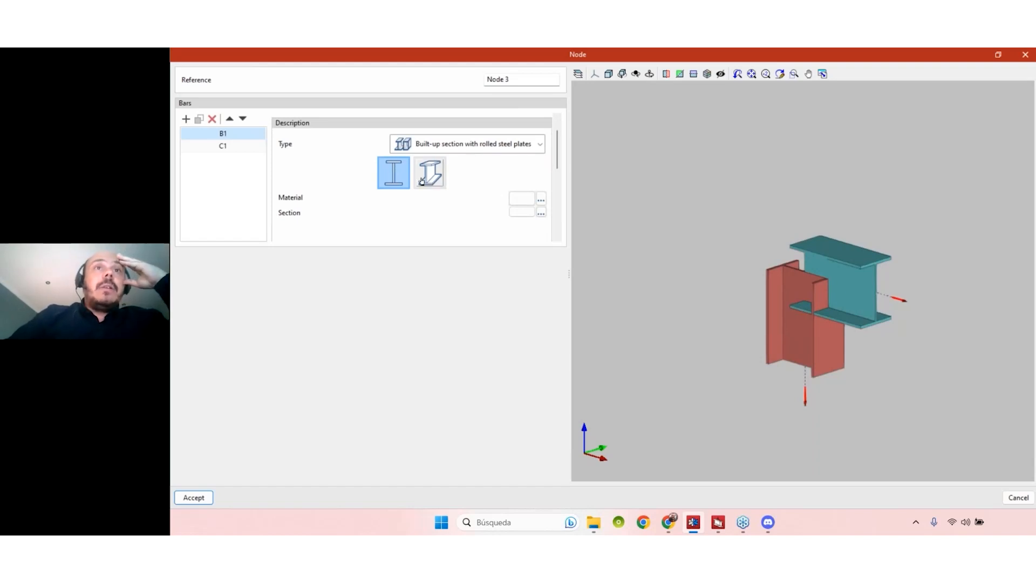
left_click(541, 200)
left_click(574, 306)
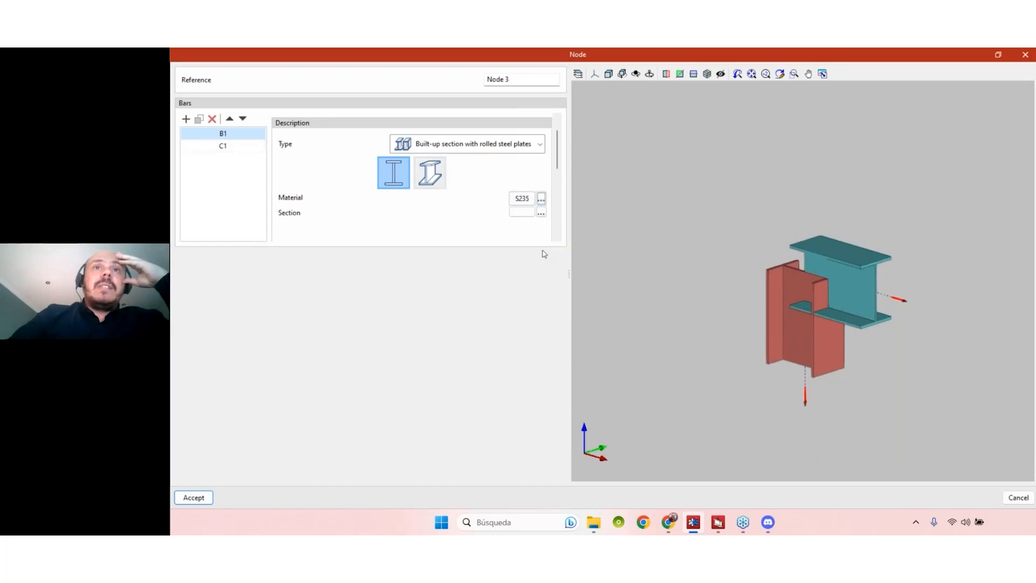
- Try B1's section library, dismiss the empty-library message, and accept the I-section dimensions
scroll(559, 170, "down", 3)
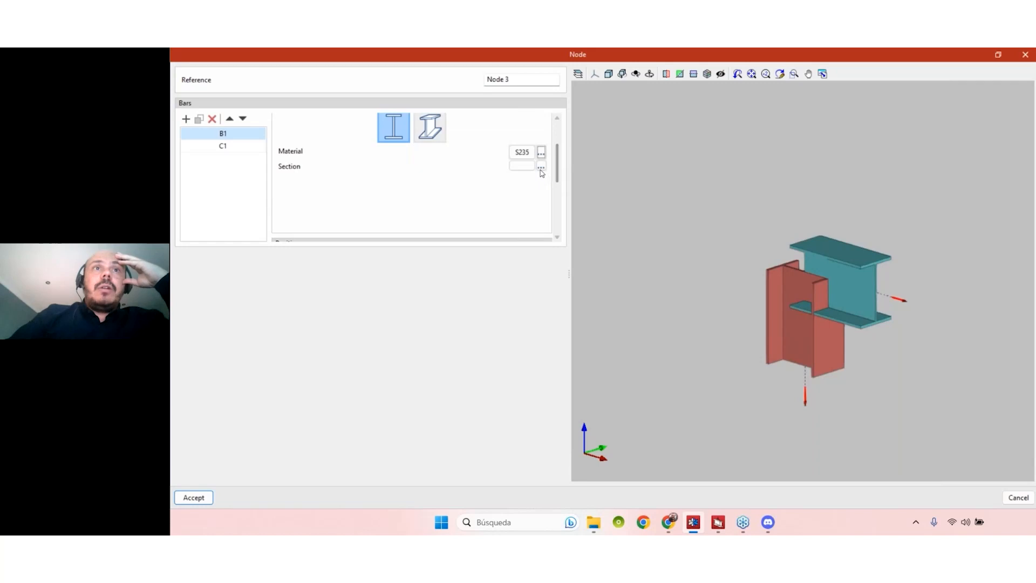
left_click(541, 166)
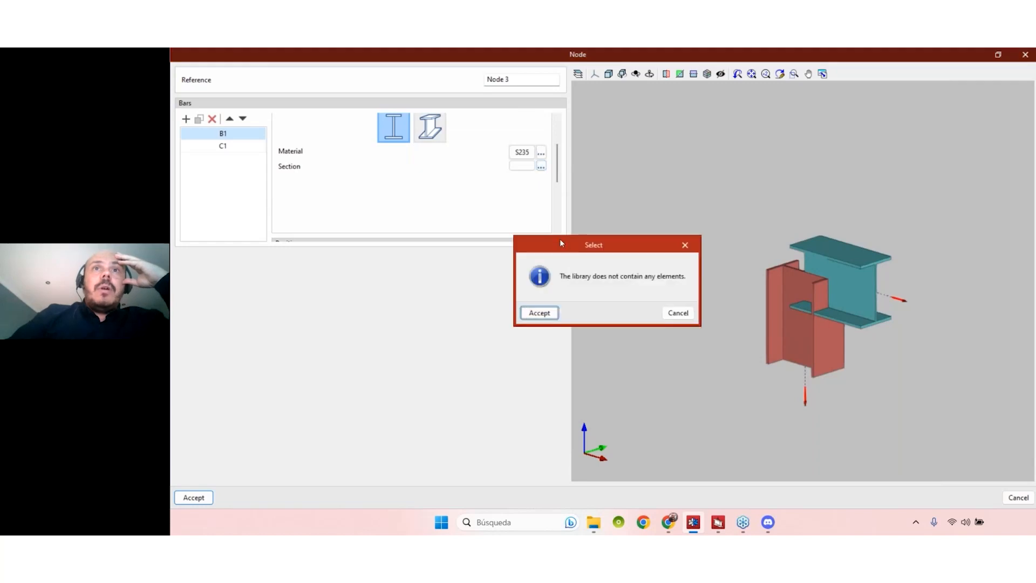
left_click(540, 313)
left_click(541, 166)
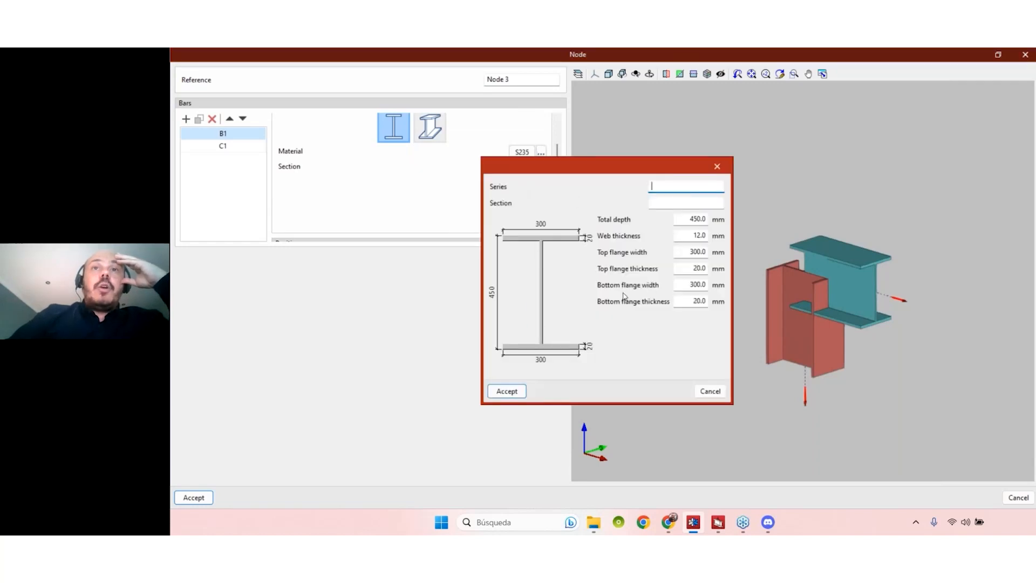
left_click(521, 391)
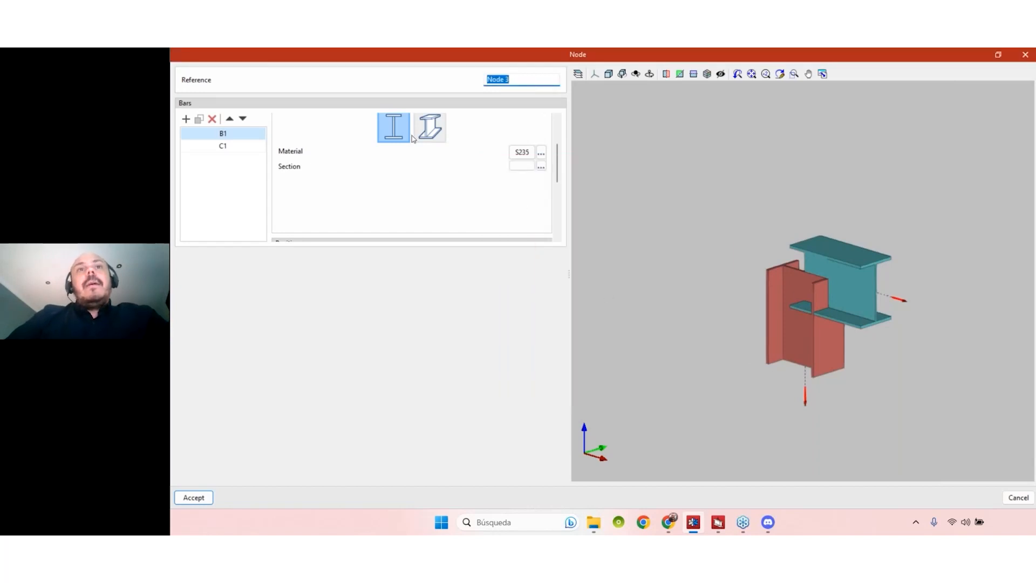
- Keep B1 as a tapered built-up section and open the Initial depth (H1) help diagram
scroll(415, 140, "up", 1)
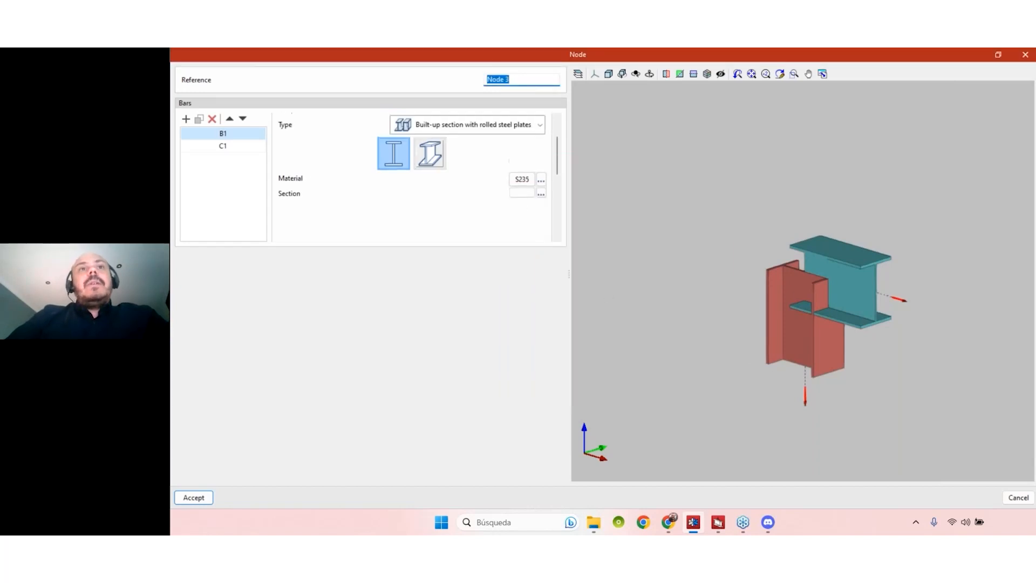
left_click(434, 158)
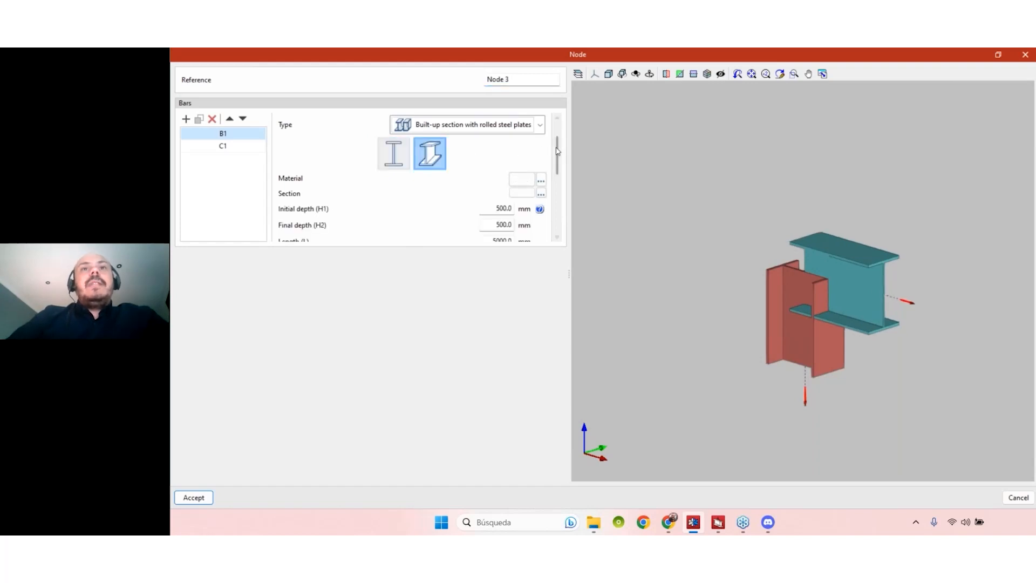
scroll(561, 166, "down", 2)
left_click_drag(562, 166, 563, 162)
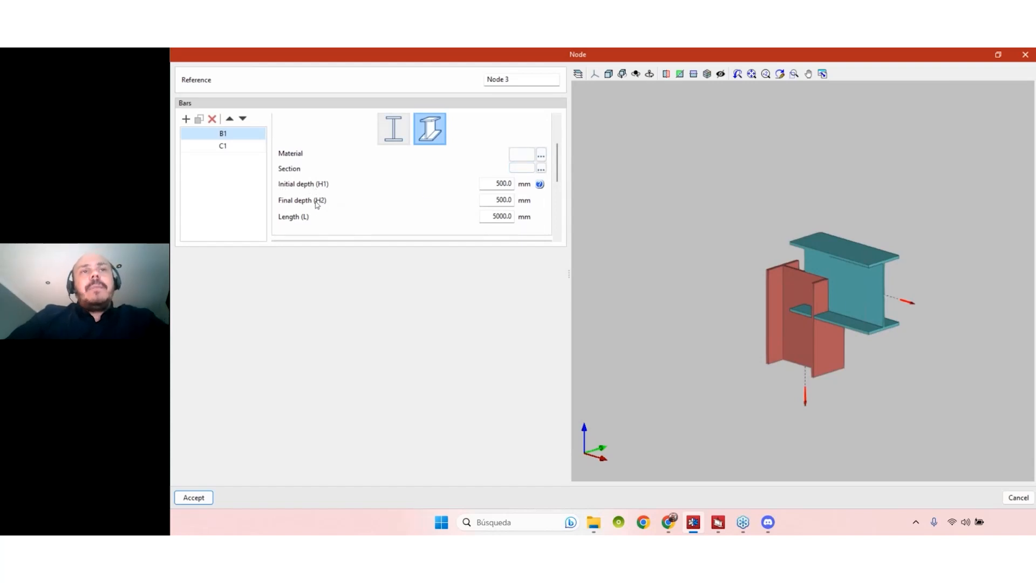
left_click(394, 130)
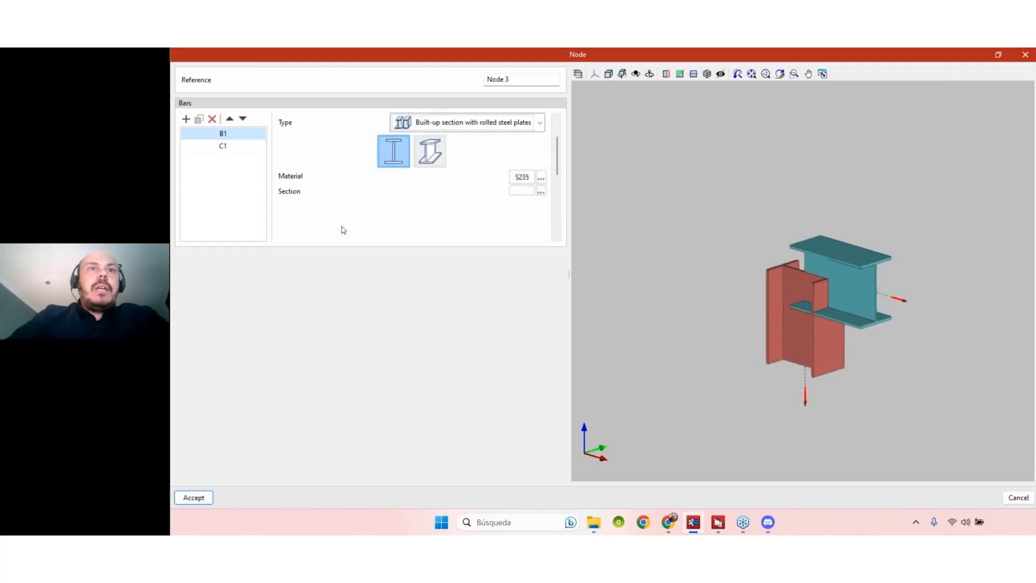
left_click(430, 152)
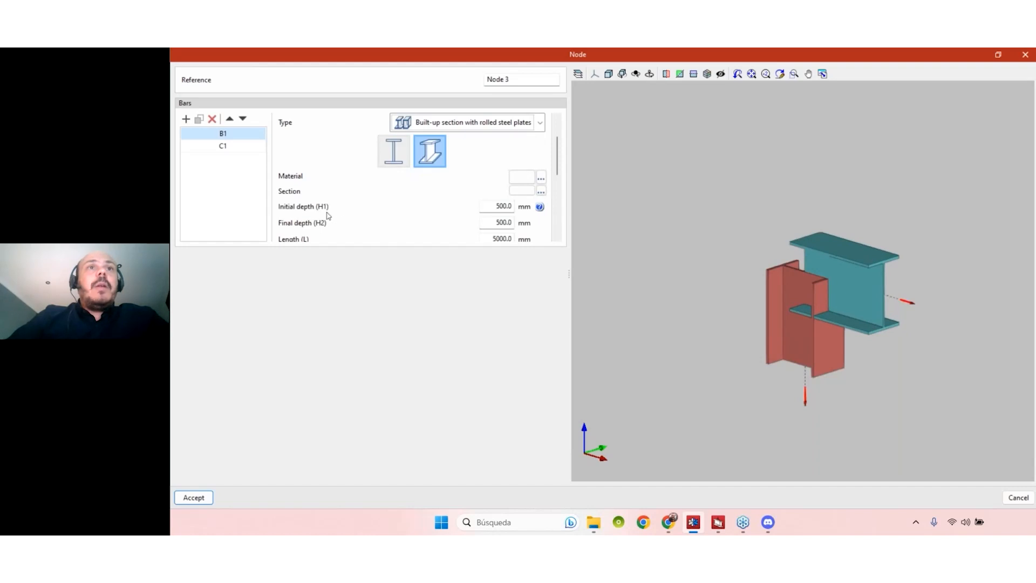
left_click_drag(558, 160, 559, 169)
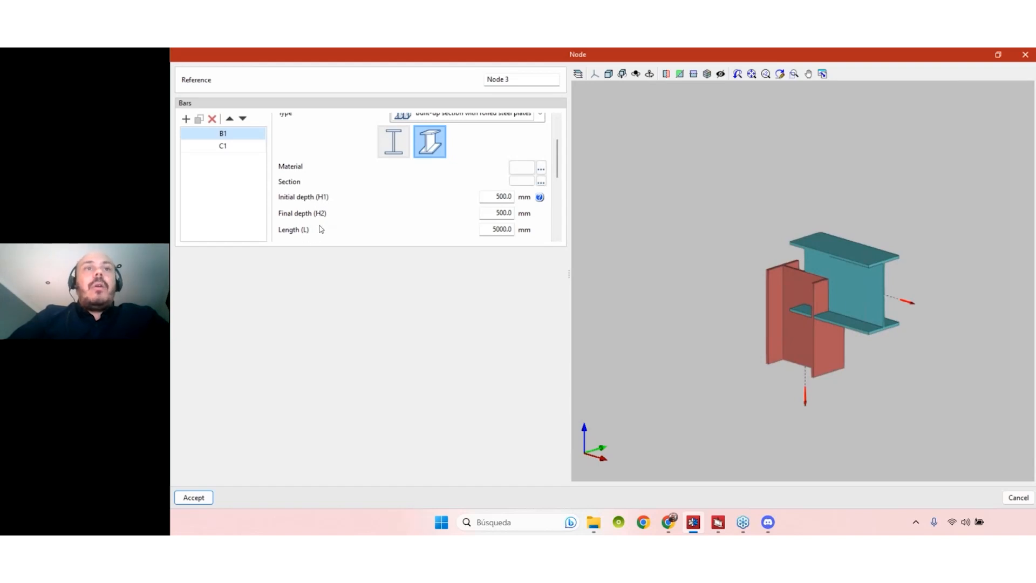
left_click(540, 197)
left_click_drag(593, 162, 751, 152)
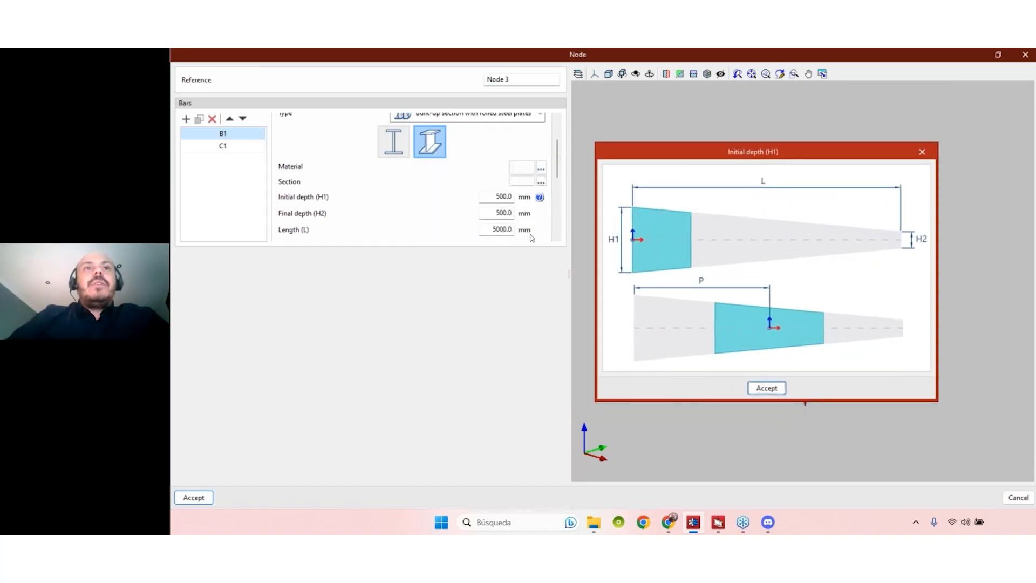
- Move the H1 help diagram around to compare with the model, then close it
left_click_drag(726, 152, 413, 248)
left_click_drag(548, 253, 840, 182)
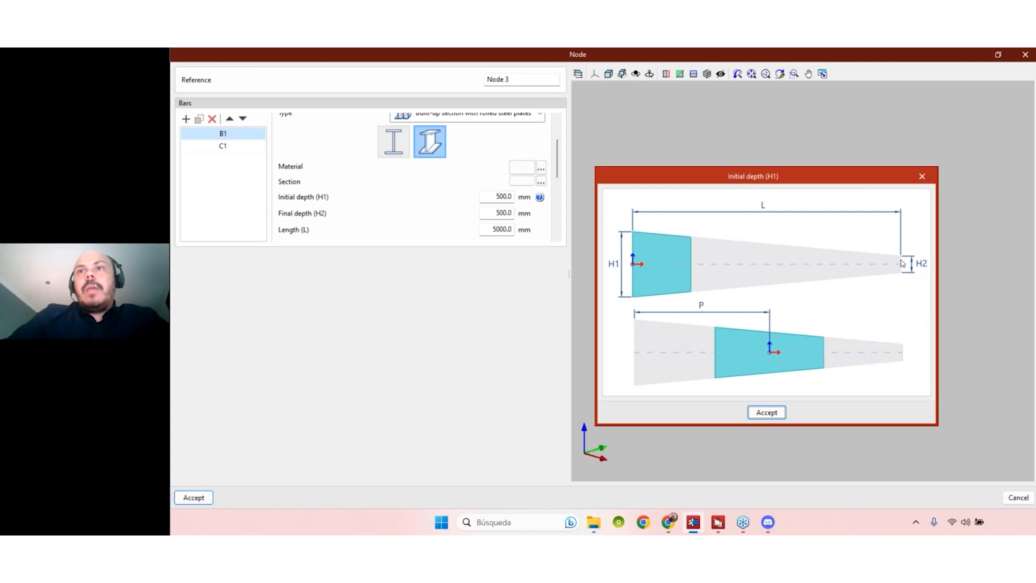
left_click(923, 181)
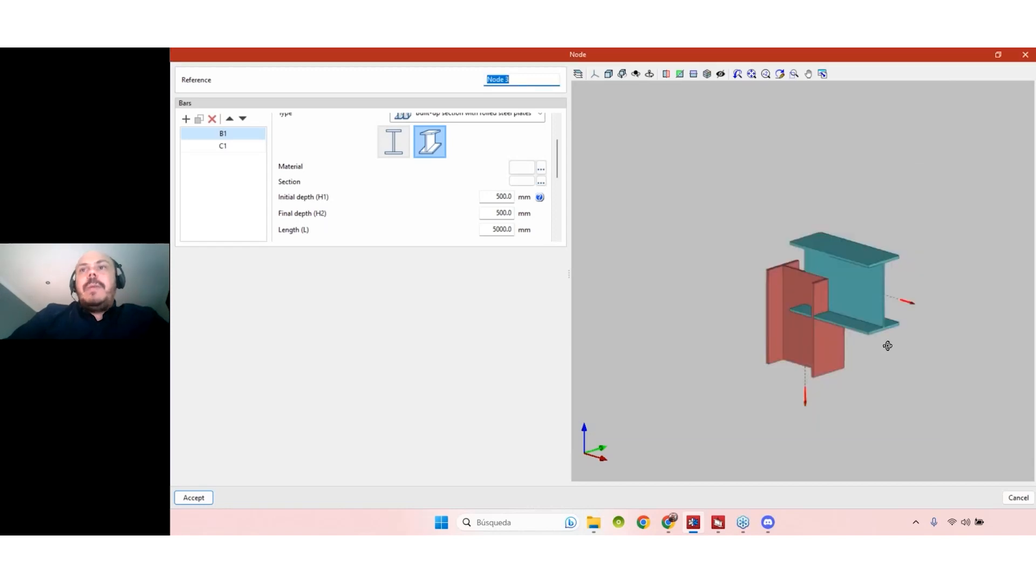
- Set B1's length to 4000 mm, initial depth H1 to 400 mm, final depth H2 to 250 mm
middle_click_drag(886, 345, 852, 326)
left_click(491, 231)
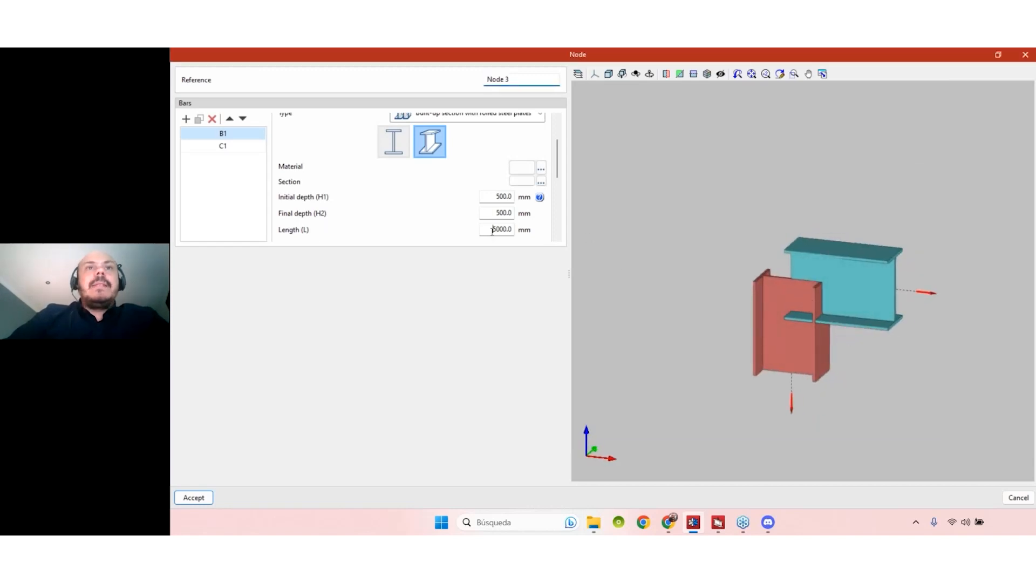
type("400")
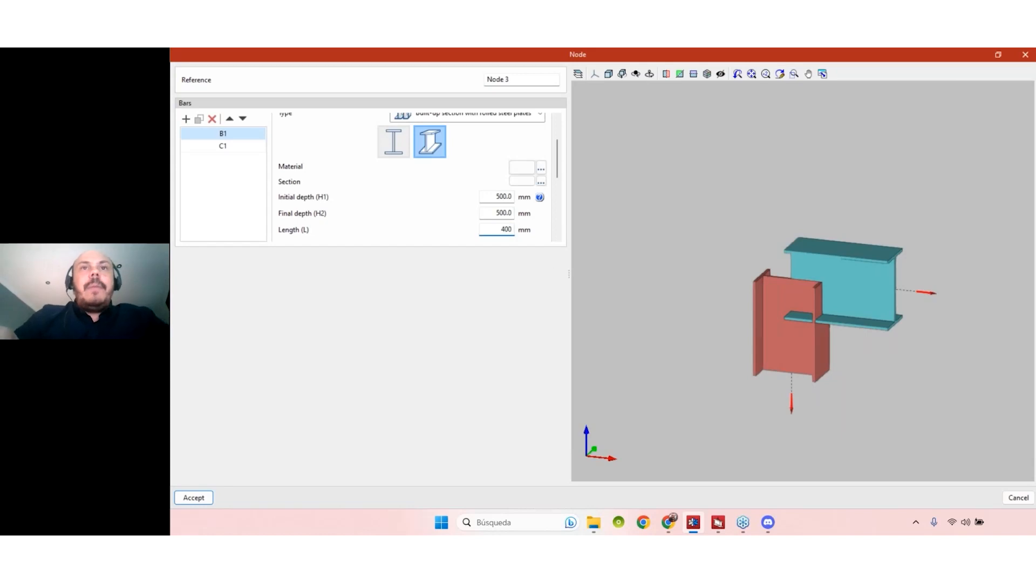
type("0")
left_click(504, 211)
left_click(495, 197)
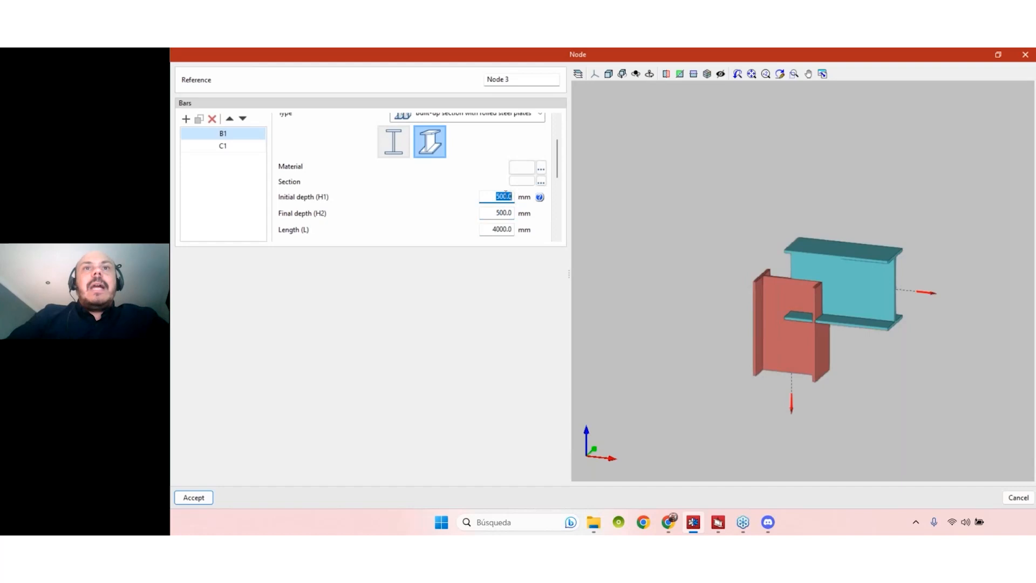
type("400")
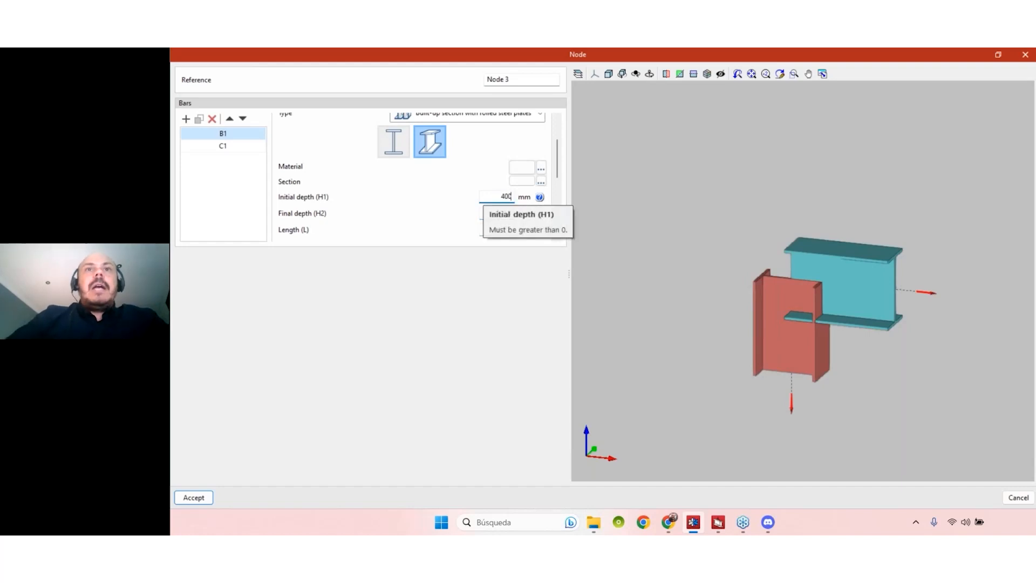
key("Tab")
left_click(503, 213)
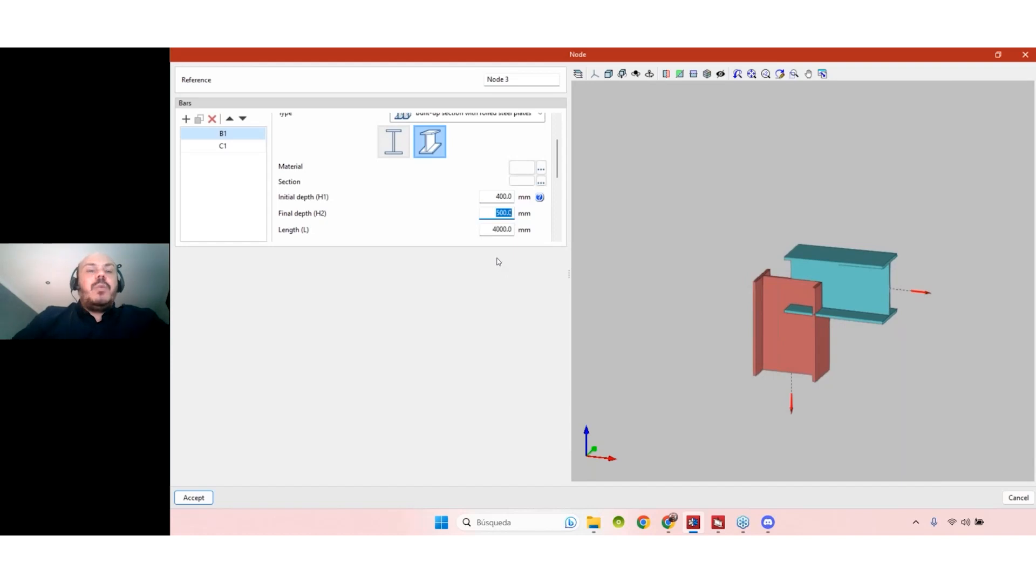
type("250")
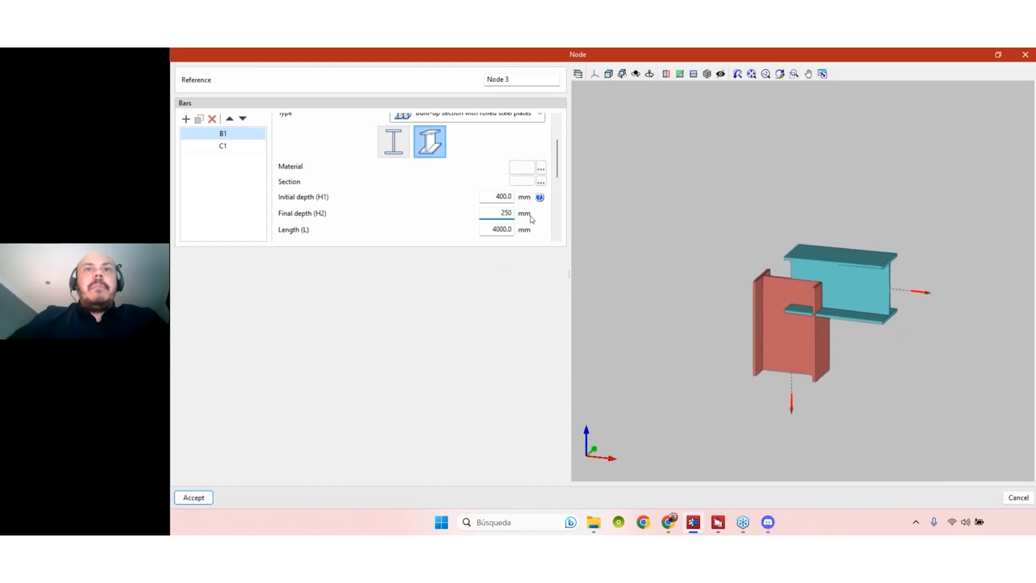
left_click(501, 196)
- Orbit the tapered beam to a near-frontal view and scroll down to the Position properties
middle_click_drag(879, 368, 909, 350)
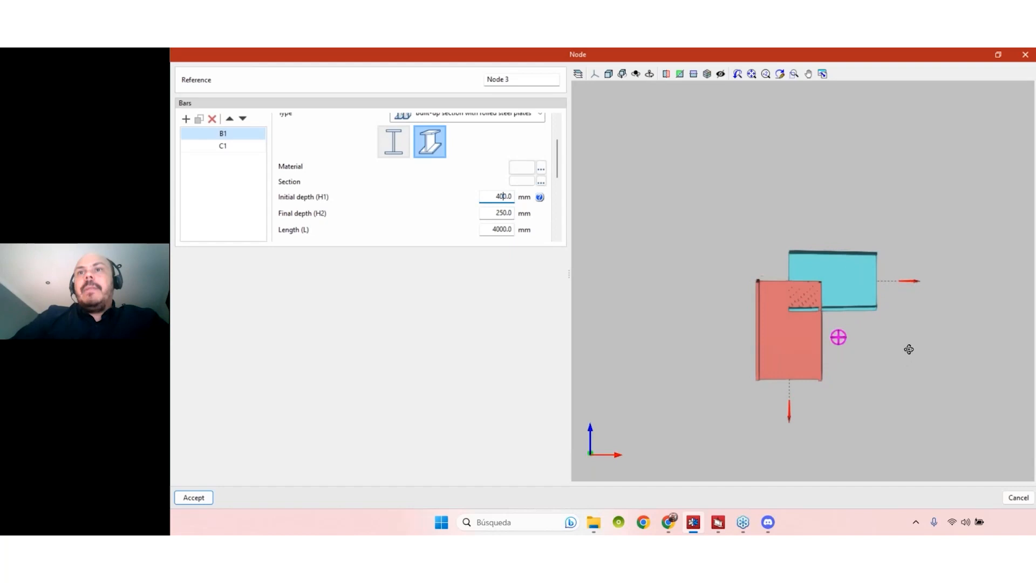
scroll(869, 291, "up", 2)
mouse_move(864, 292)
middle_mouse_down()
mouse_move(886, 321)
mouse_move(877, 269)
middle_mouse_up()
middle_click_drag(862, 307, 820, 306)
scroll(825, 305, "down", 1)
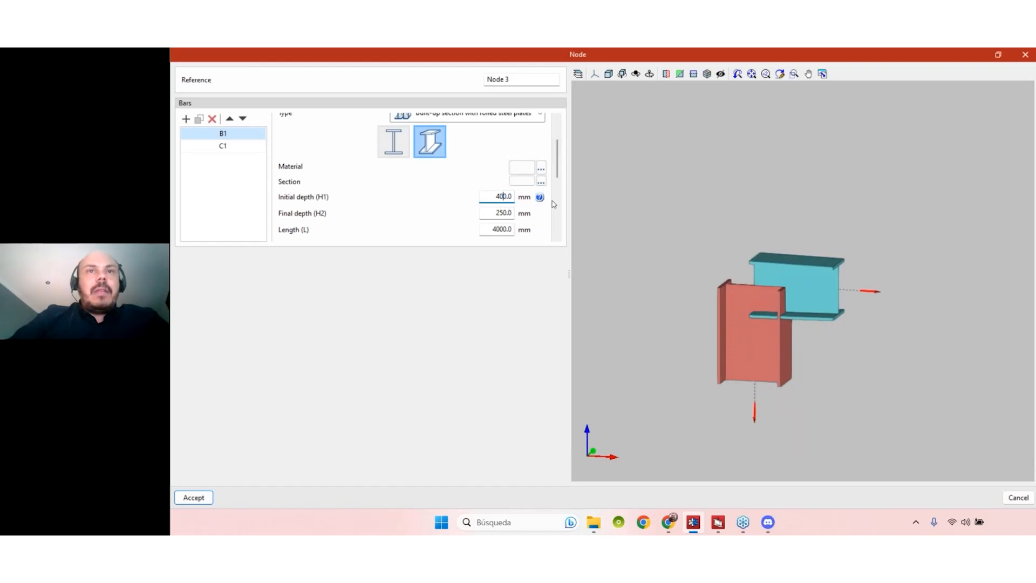
scroll(559, 175, "down", 1)
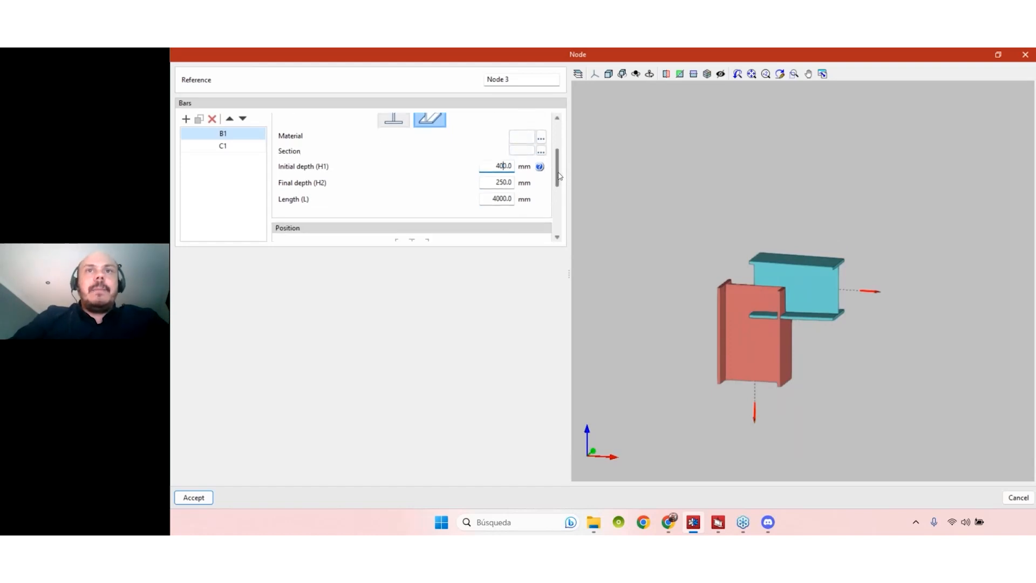
scroll(560, 176, "down", 4)
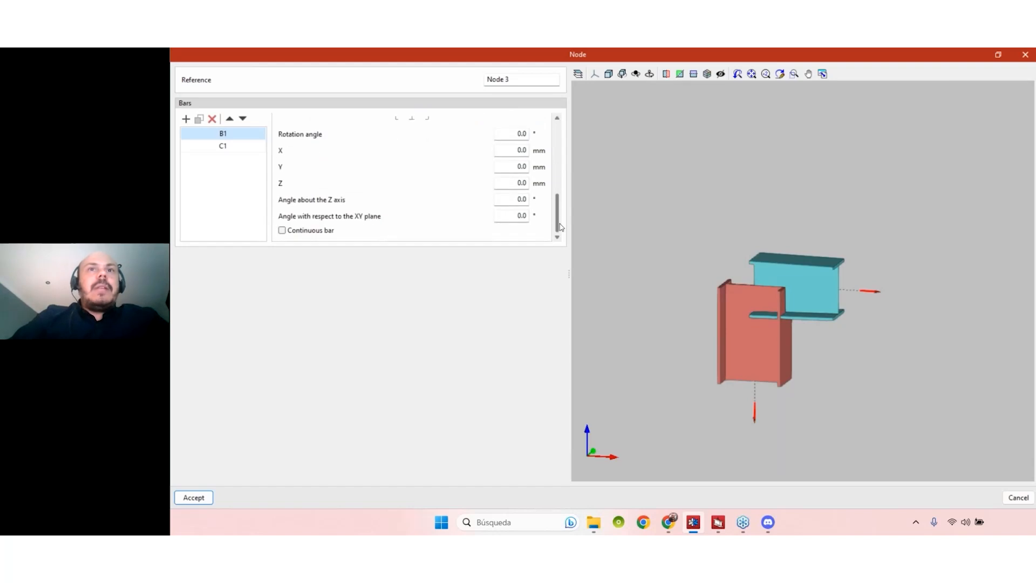
middle_click_drag(855, 361, 858, 357)
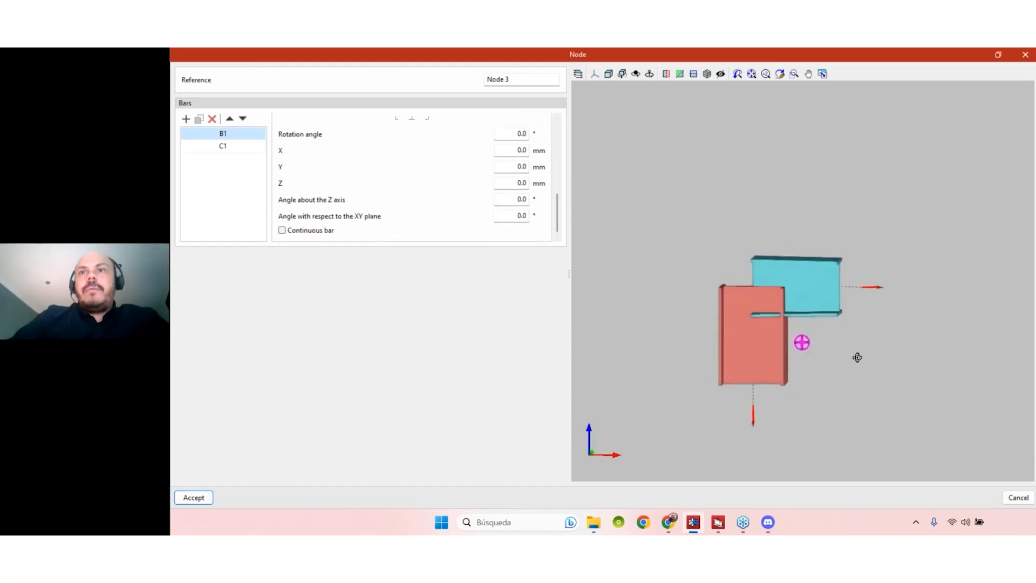
- Tilt beam B1 to -10° relative to the XY plane
left_click(504, 217)
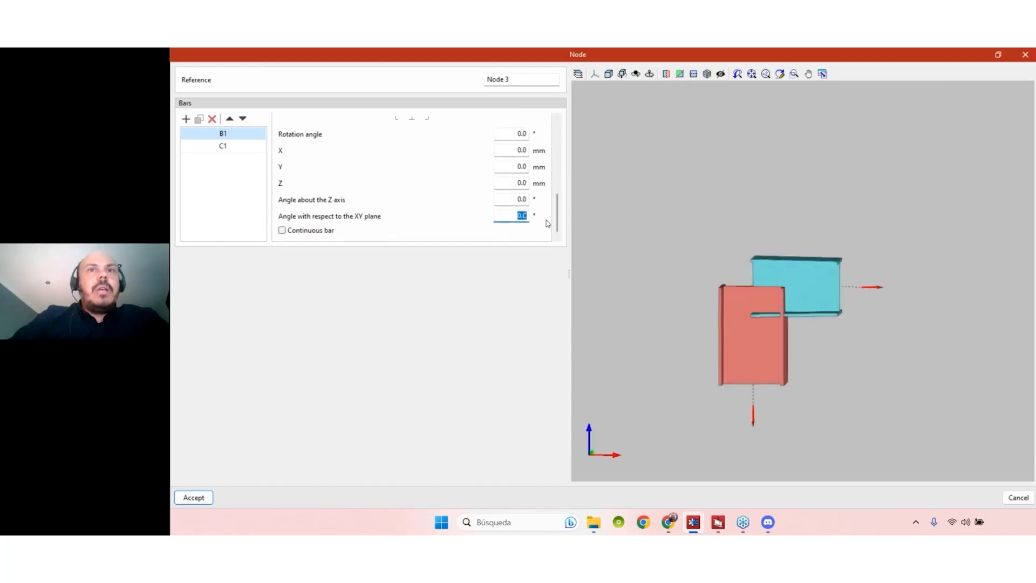
type("-15")
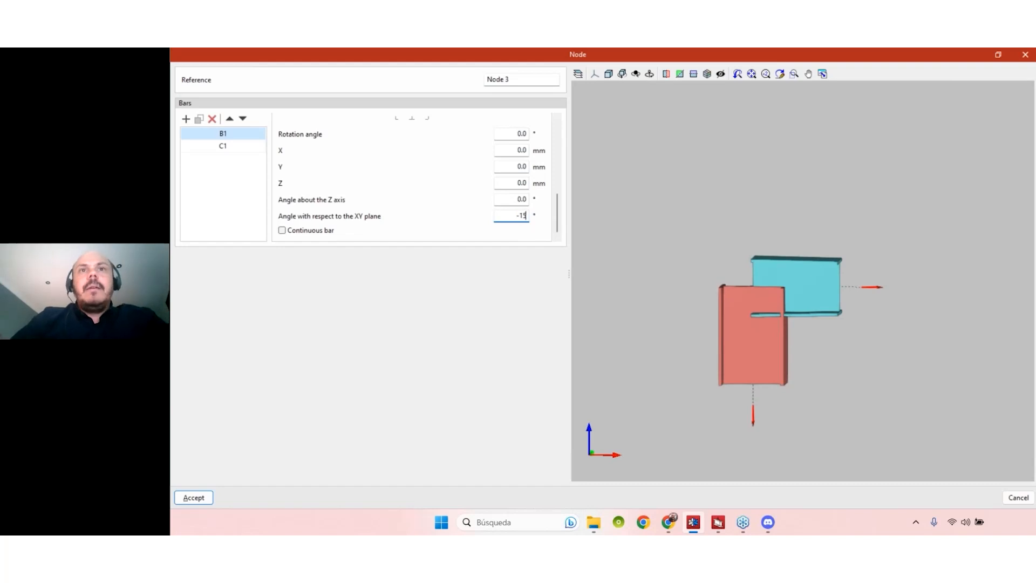
key("Tab")
left_click(511, 217)
type("-10")
key("Tab")
- Make column C1 a tapered built-up section
mouse_move(896, 395)
middle_mouse_down()
mouse_move(875, 387)
mouse_move(898, 405)
mouse_move(921, 398)
mouse_move(898, 393)
mouse_move(892, 408)
middle_mouse_up()
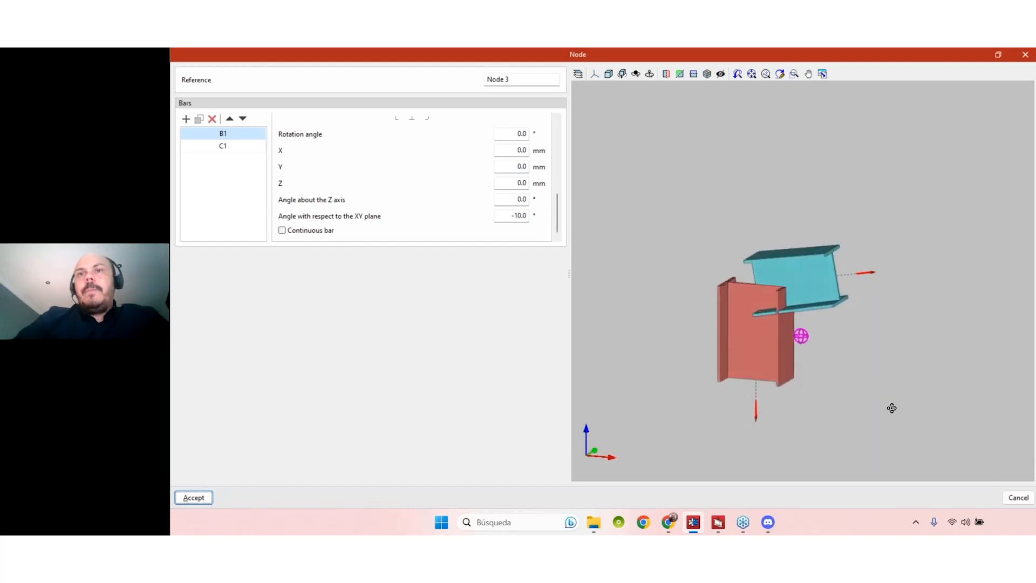
left_click(244, 147)
left_click(431, 199)
- Give column C1 a 3000 mm length, 400 mm initial depth H1 and 300 mm final depth H2
scroll(505, 222, "down", 1)
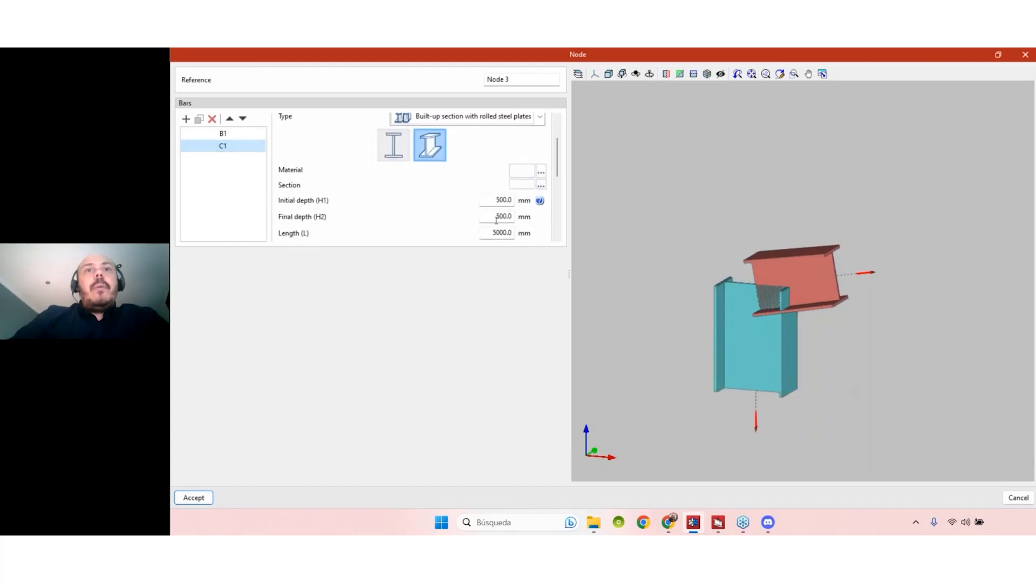
left_click(491, 200)
left_click(491, 233)
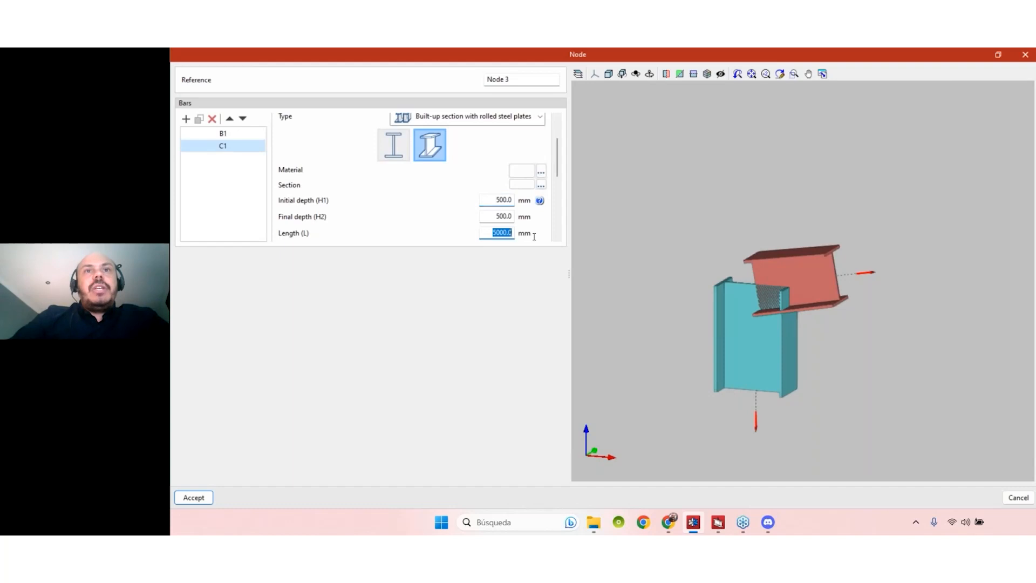
type("3")
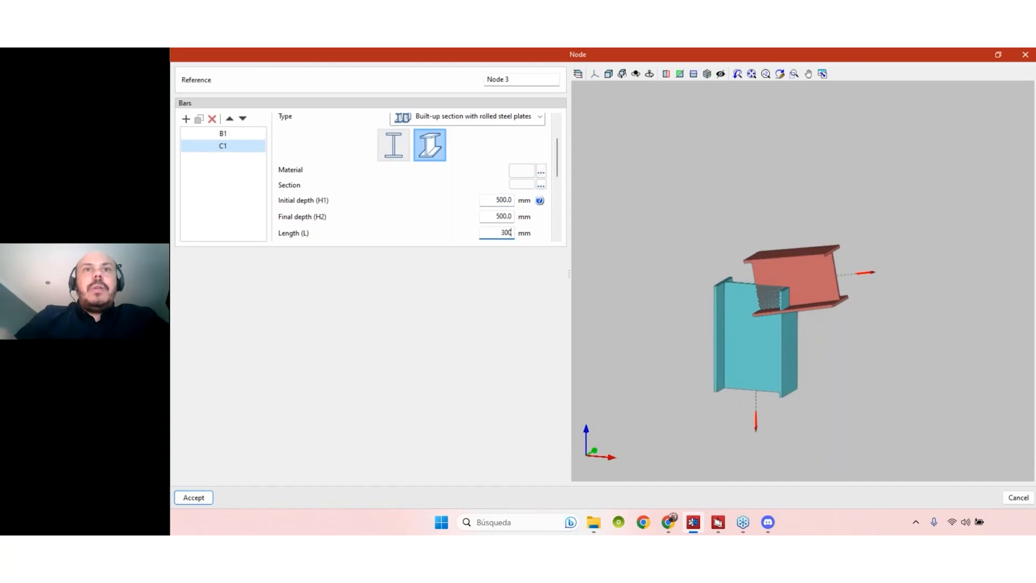
right_click(494, 218)
left_click(495, 215)
left_click(498, 200)
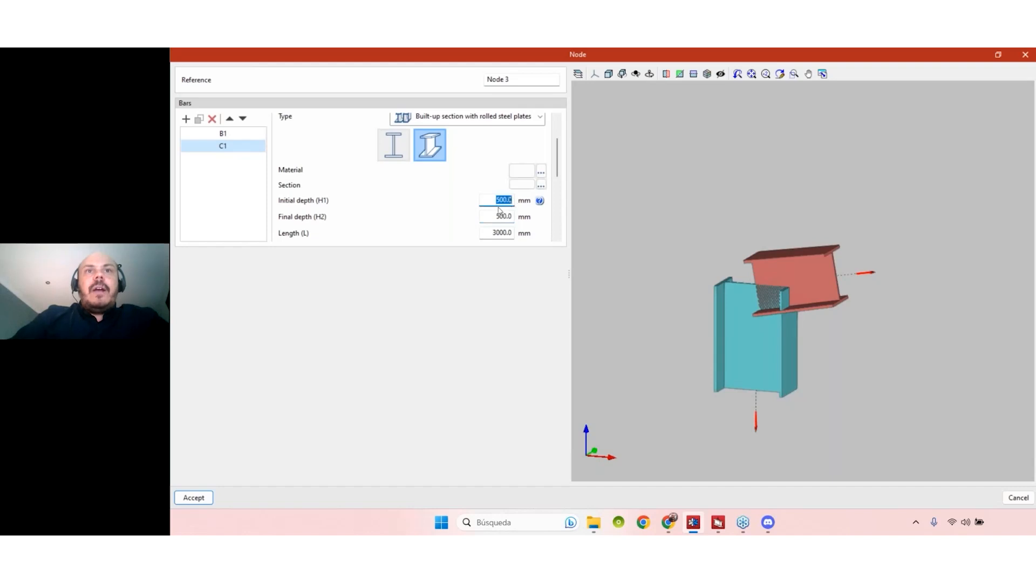
type("400")
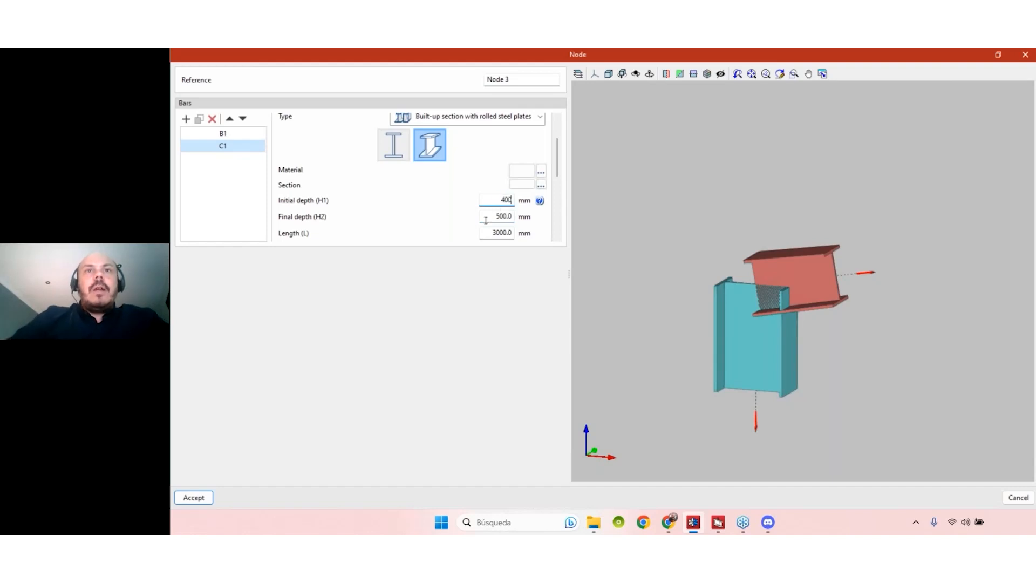
key("Tab")
type("300")
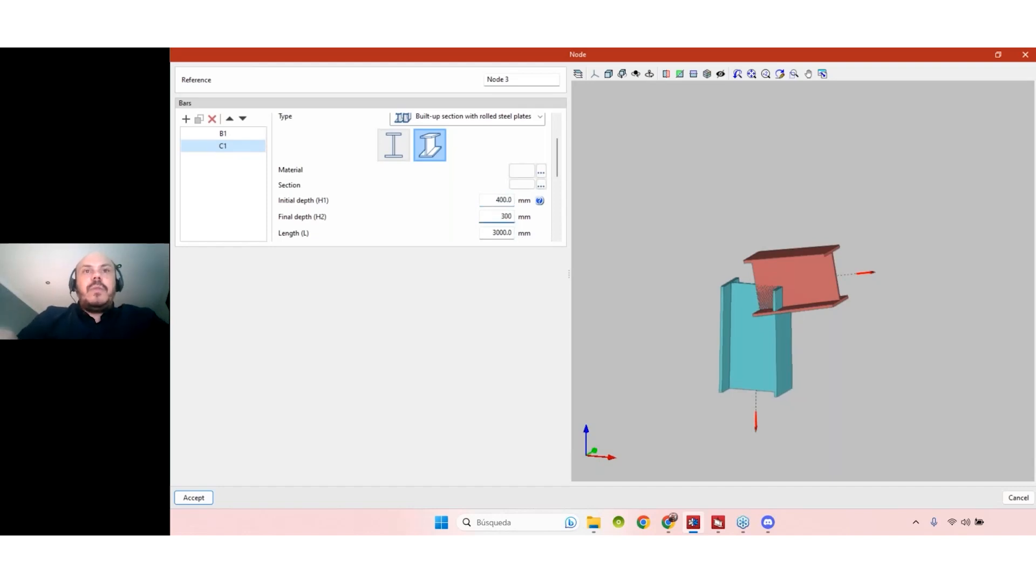
left_click(507, 199)
- Orbit to inspect the tapered column, then bring StruBIM Steel's warehouse model to the front
mouse_move(878, 358)
middle_mouse_down("shift")
mouse_move(888, 357)
mouse_move(865, 357)
mouse_move(797, 273)
middle_mouse_up("shift")
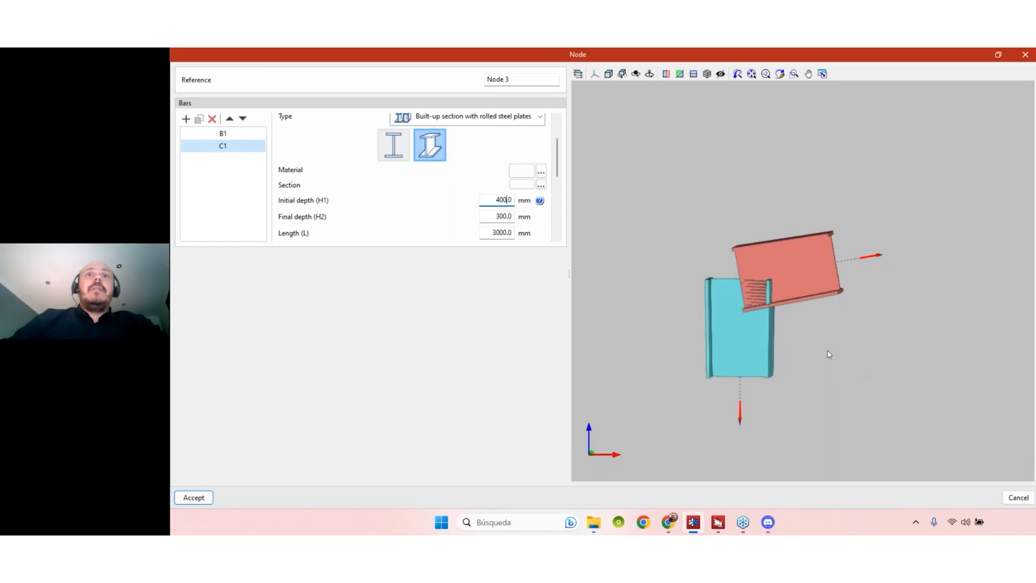
mouse_move(793, 383)
middle_mouse_down("shift")
mouse_move(808, 389)
mouse_move(783, 398)
middle_mouse_up("shift")
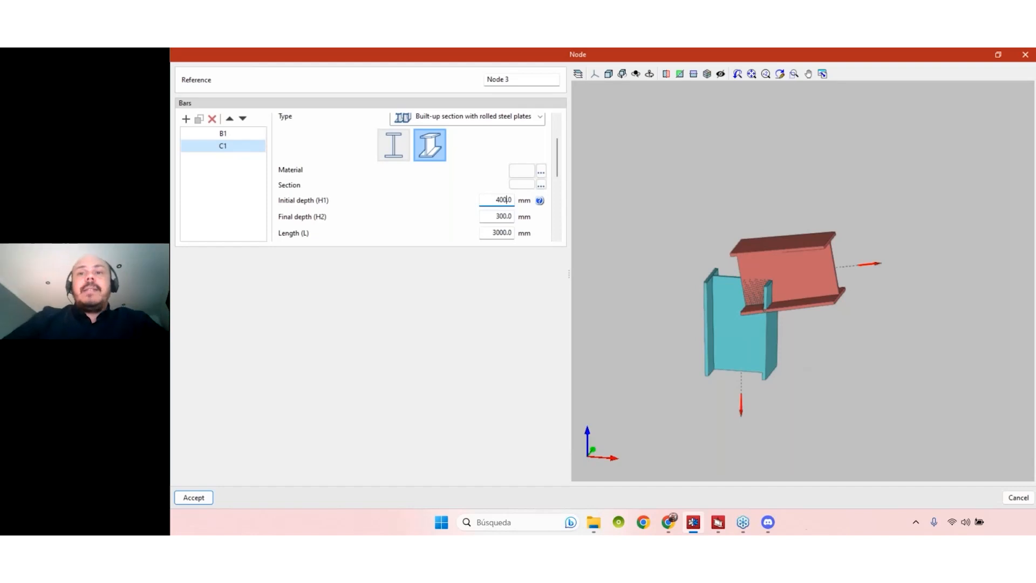
left_click(724, 522)
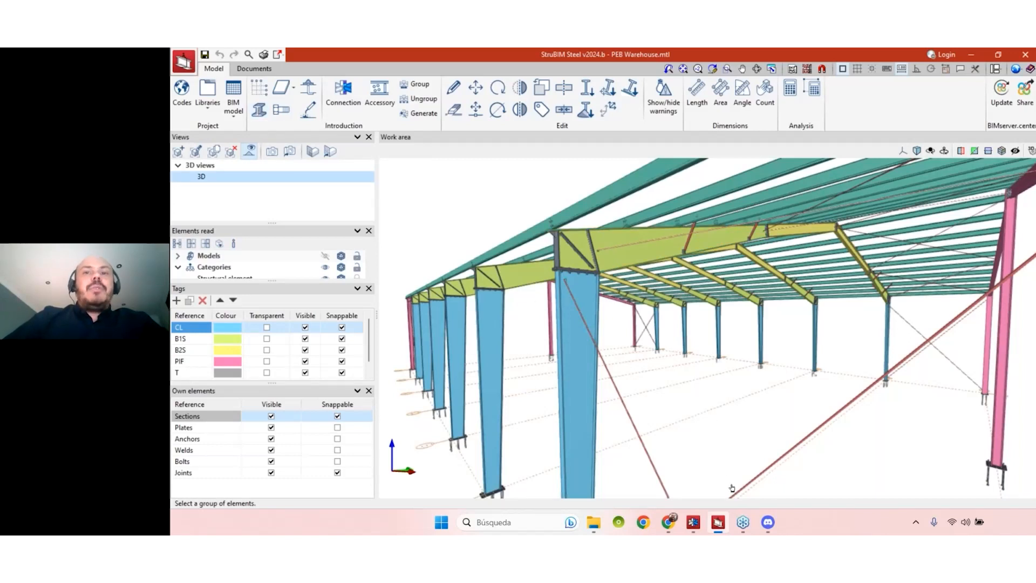
- Switch back to CYPE Connect and accept Node 3 with its tapered beam and column
left_click(698, 527)
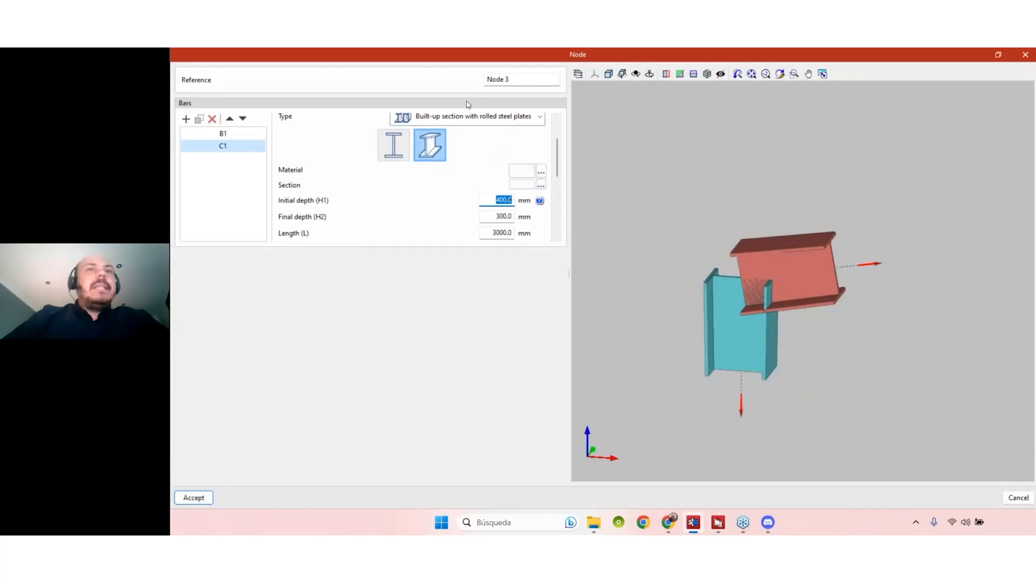
left_click(204, 497)
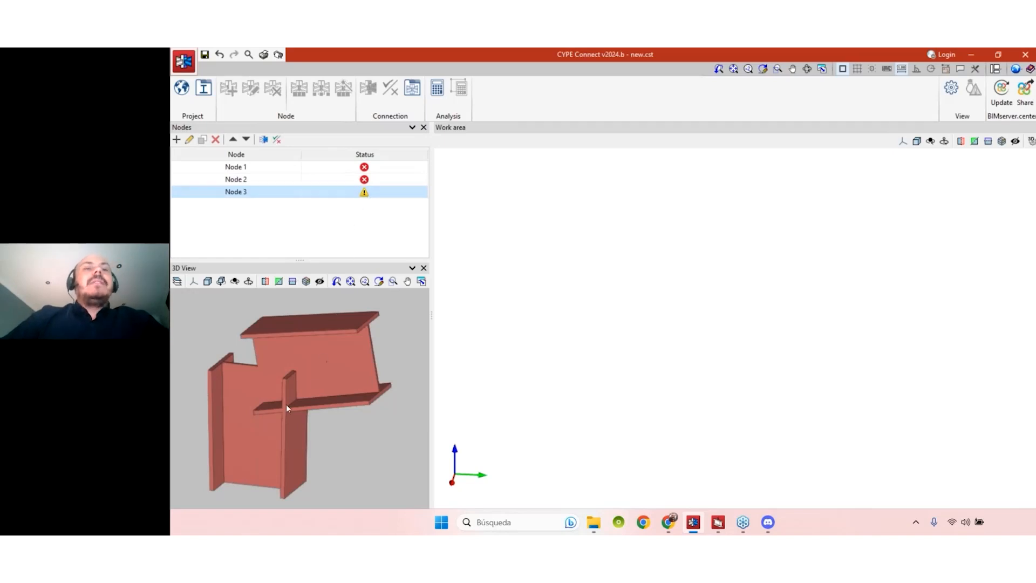
- Widen the node list and preview panels and open Node 3 in its Edit window
left_click_drag(305, 389, 318, 362)
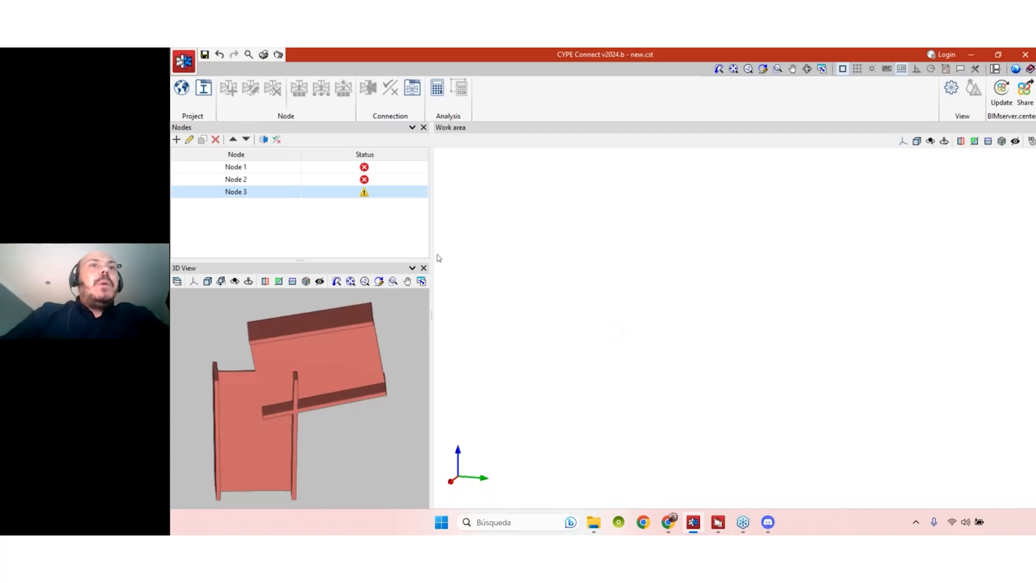
left_click_drag(433, 254, 438, 254)
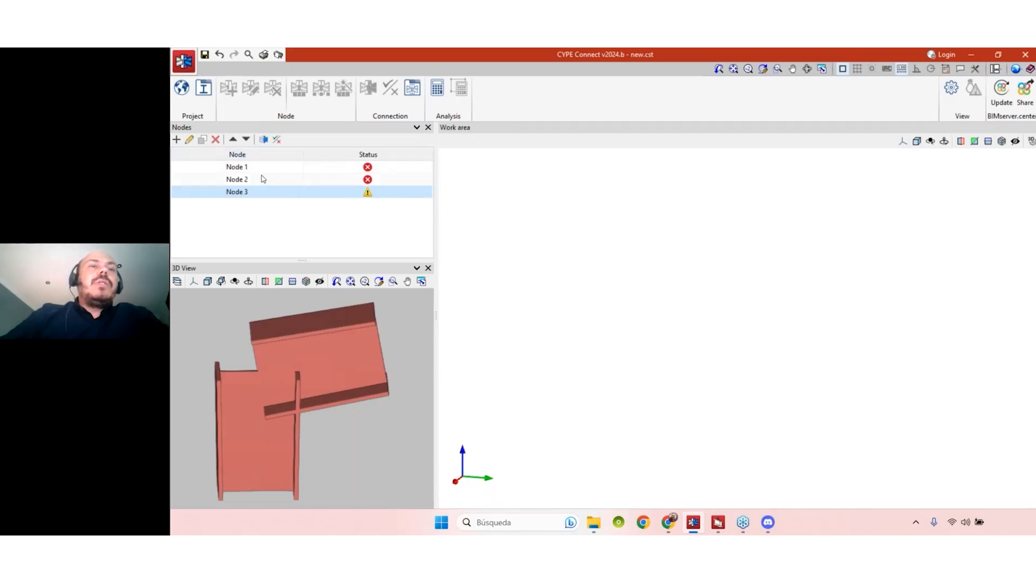
left_click(190, 140)
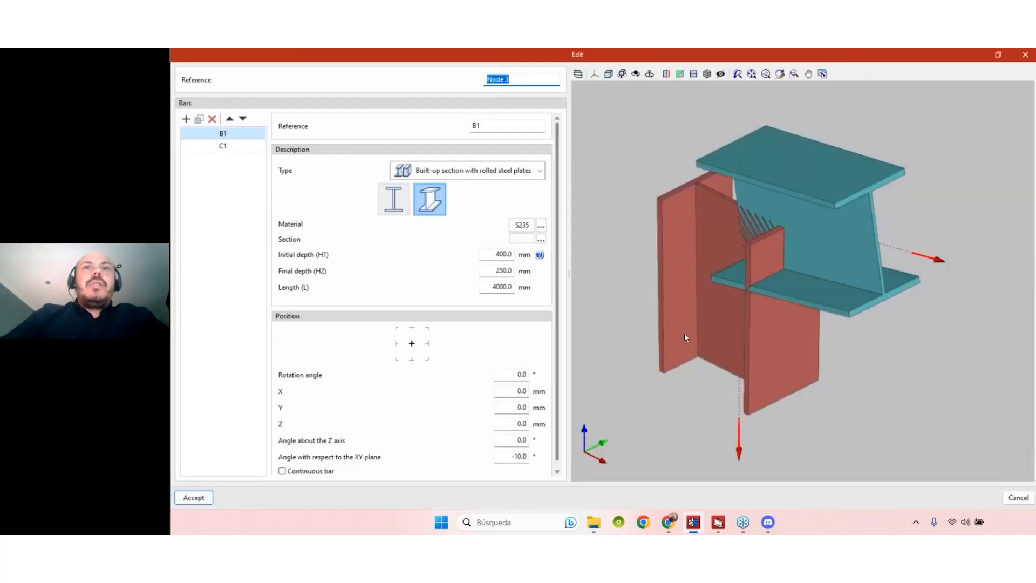
middle_click_drag(785, 291, 777, 315)
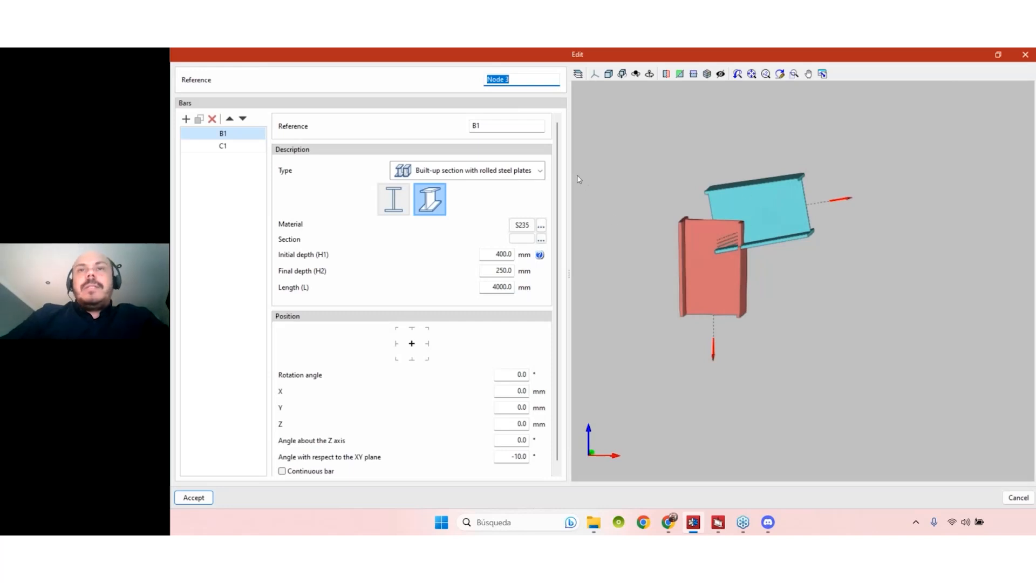
middle_click_drag(749, 294, 787, 283)
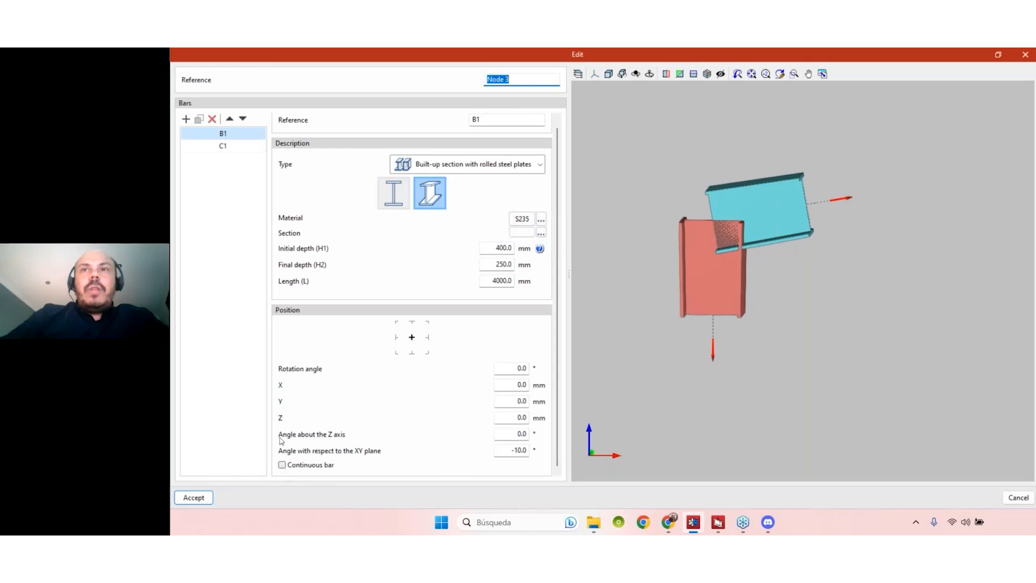
left_click(222, 145)
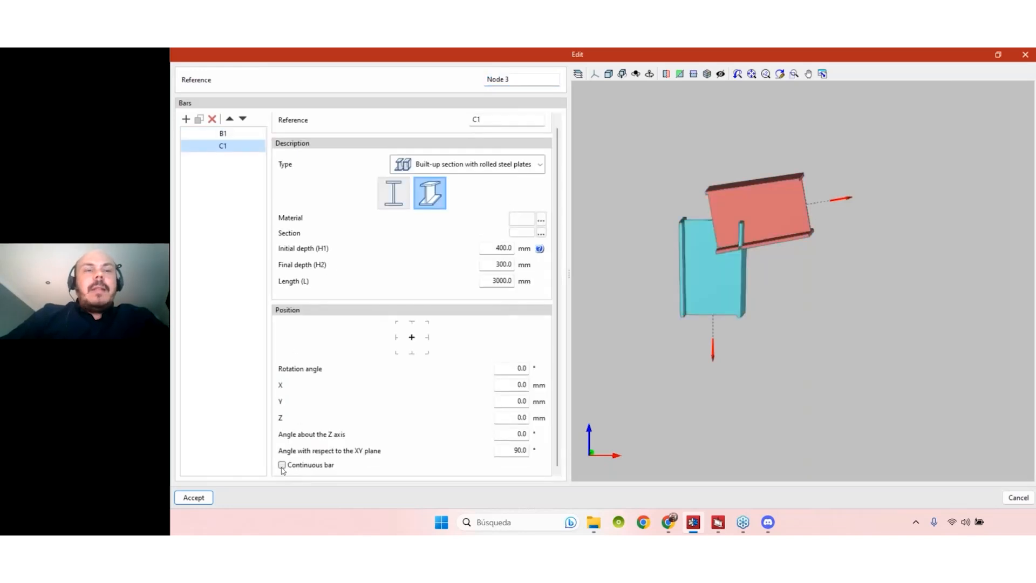
left_click(282, 465)
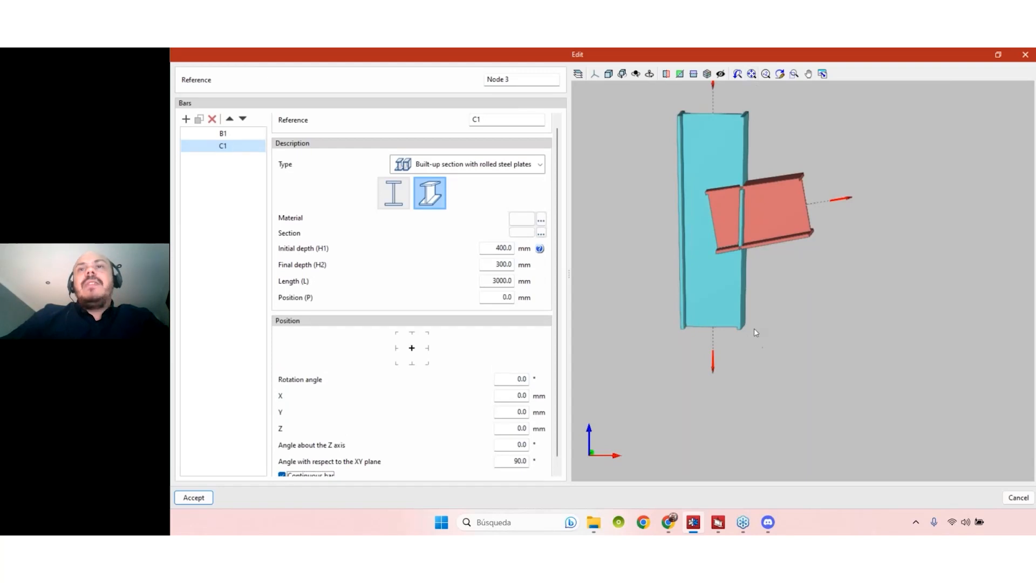
mouse_move(805, 307)
middle_mouse_down()
mouse_move(828, 289)
mouse_move(778, 305)
middle_mouse_up()
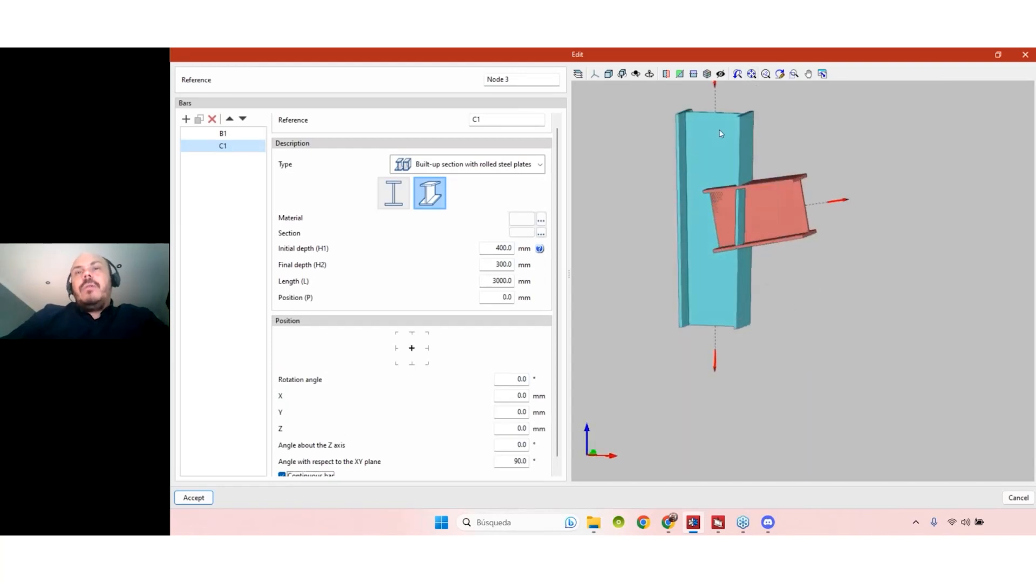
scroll(282, 459, "down", 2)
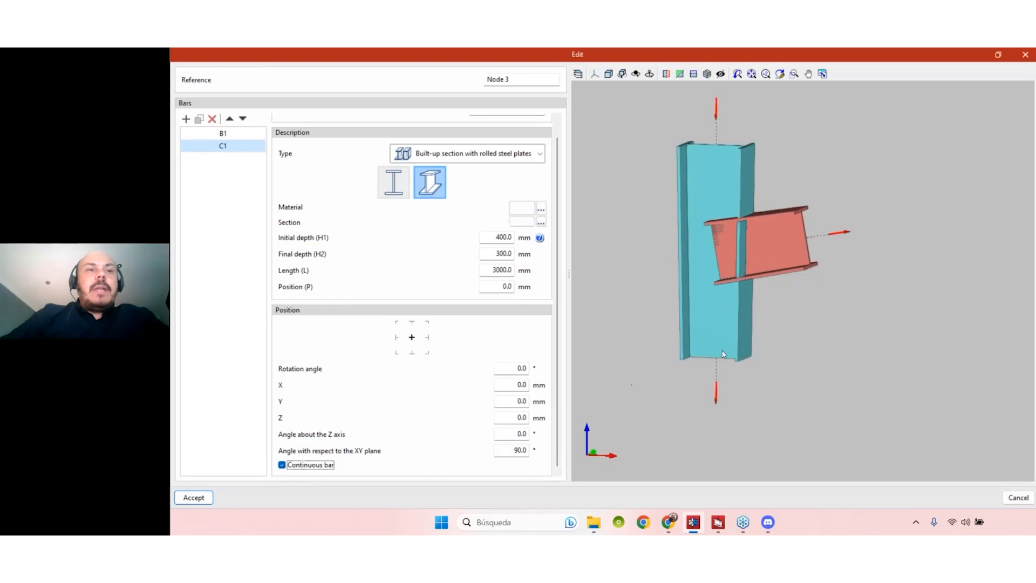
left_click(290, 468)
left_click(237, 133)
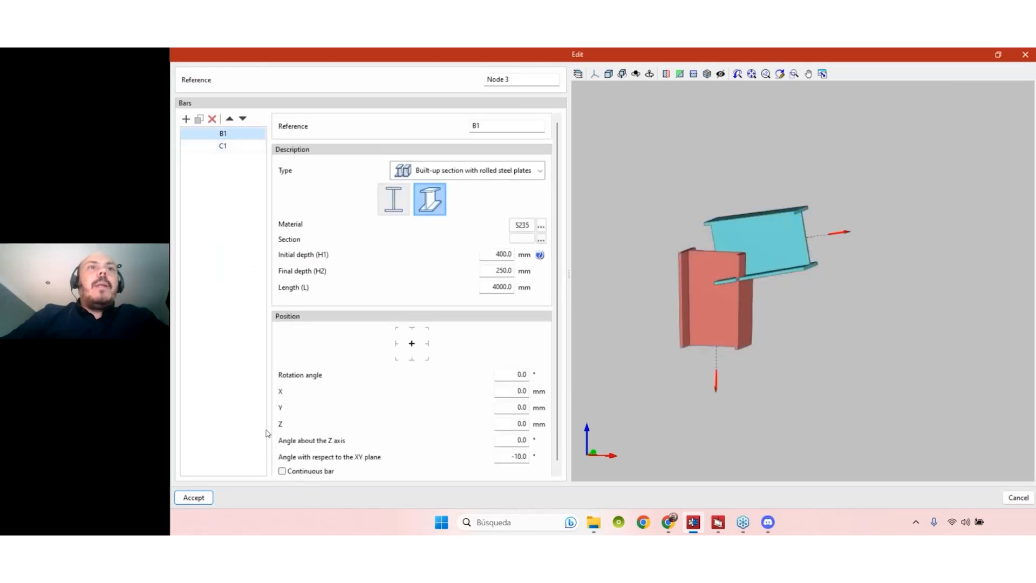
left_click(283, 472)
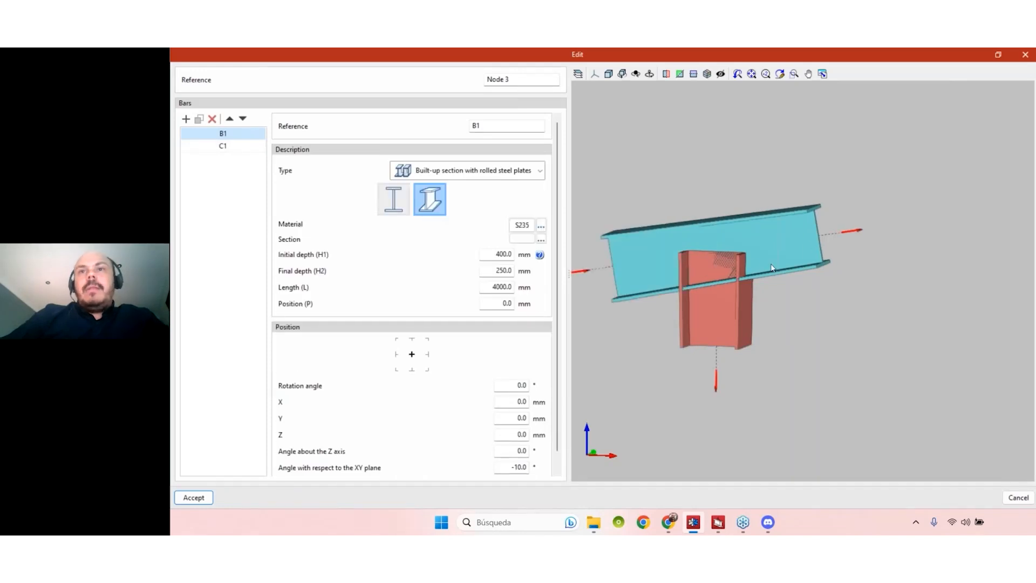
middle_click_drag(776, 257, 802, 324, "shift")
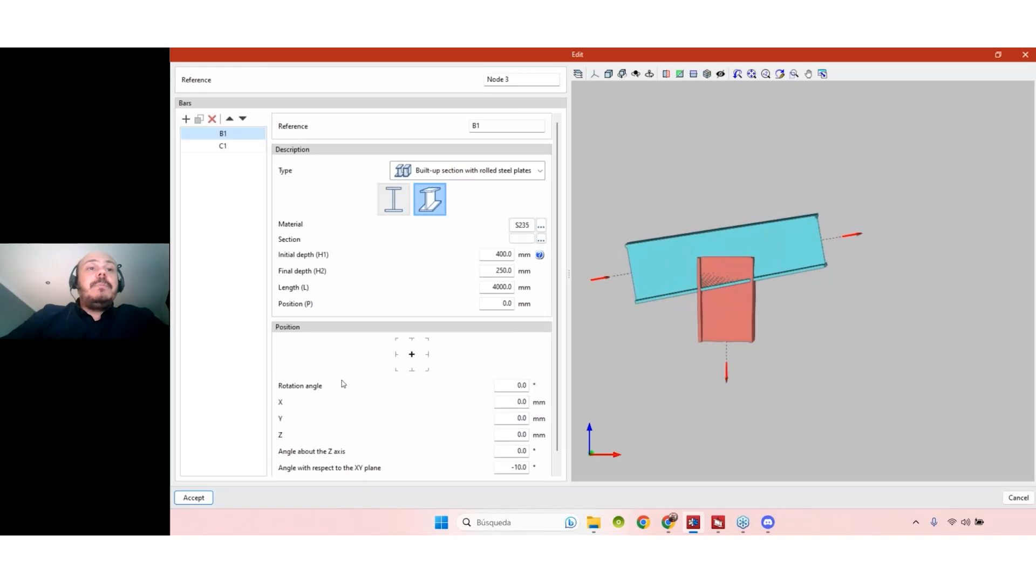
scroll(343, 383, "down", 1)
left_click(282, 465)
middle_click_drag(810, 319, 711, 332, "shift")
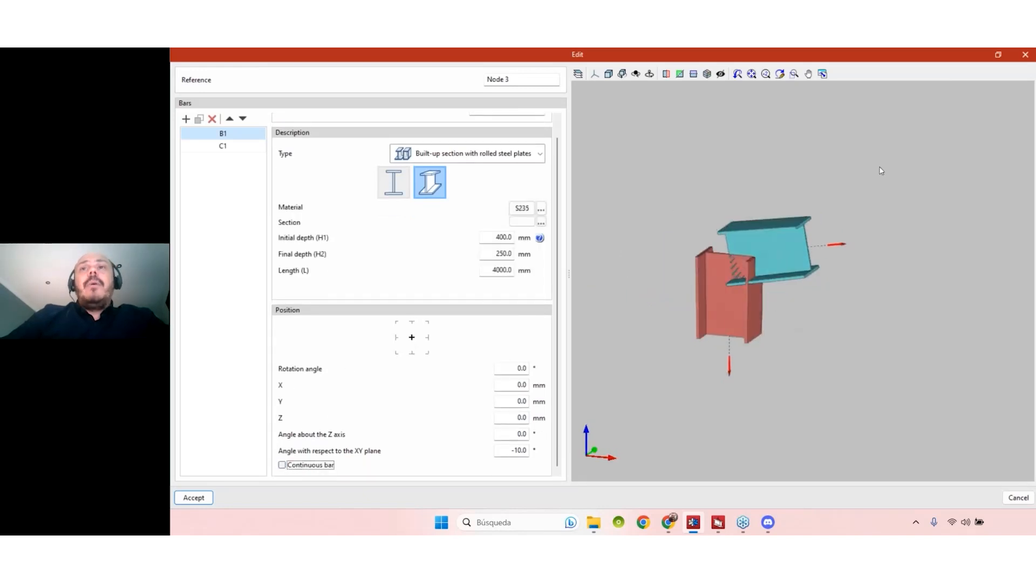
- Bring up the PEB Warehouse model and orbit around the column top and rafter bolted splice
left_click(719, 514)
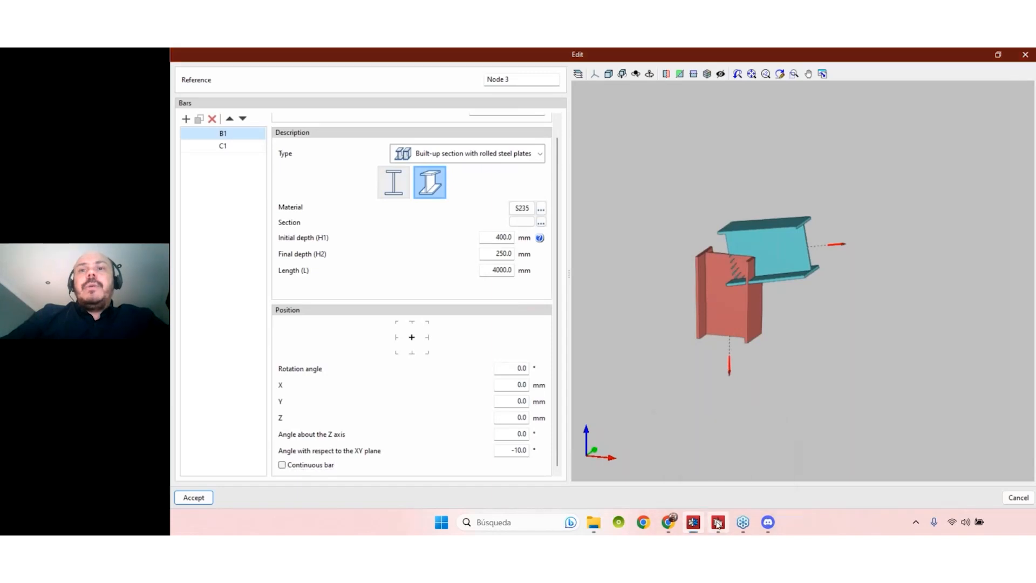
scroll(749, 394, "down", 5)
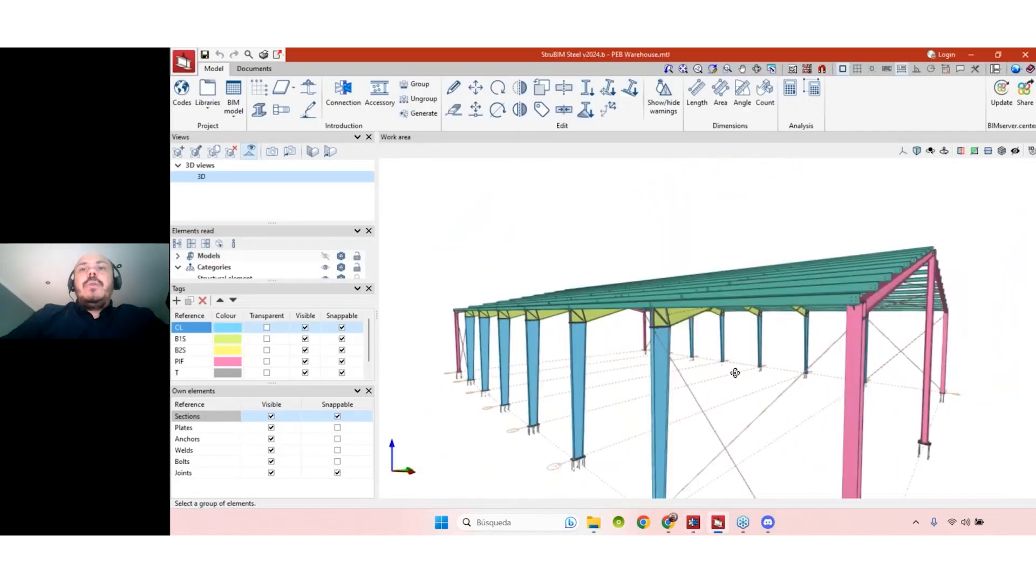
scroll(732, 371, "up", 2)
scroll(652, 367, "up", 5)
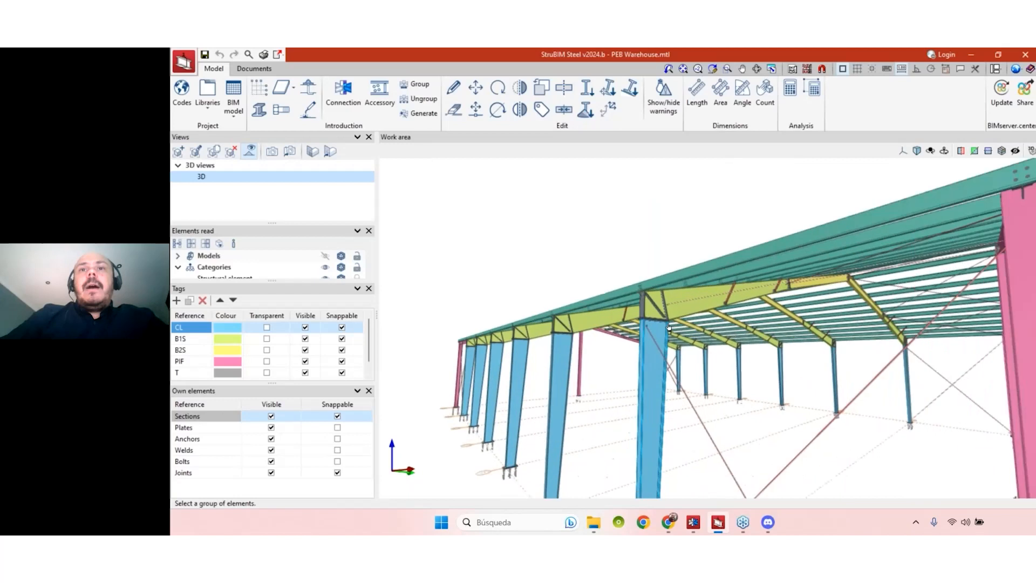
scroll(652, 367, "up", 2)
scroll(641, 323, "down", 1)
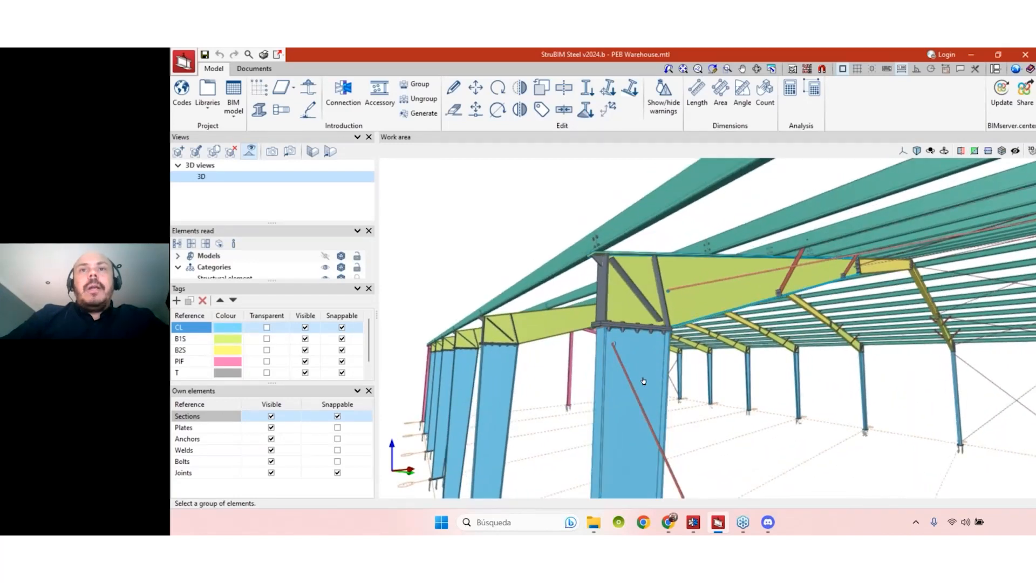
middle_click_drag(635, 379, 620, 378, "shift")
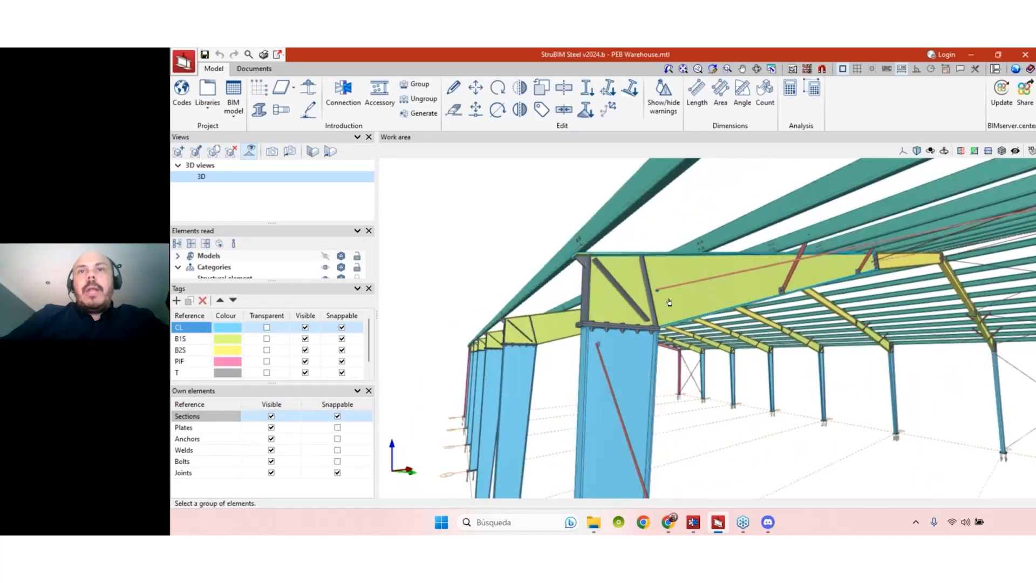
scroll(917, 267, "up", 5)
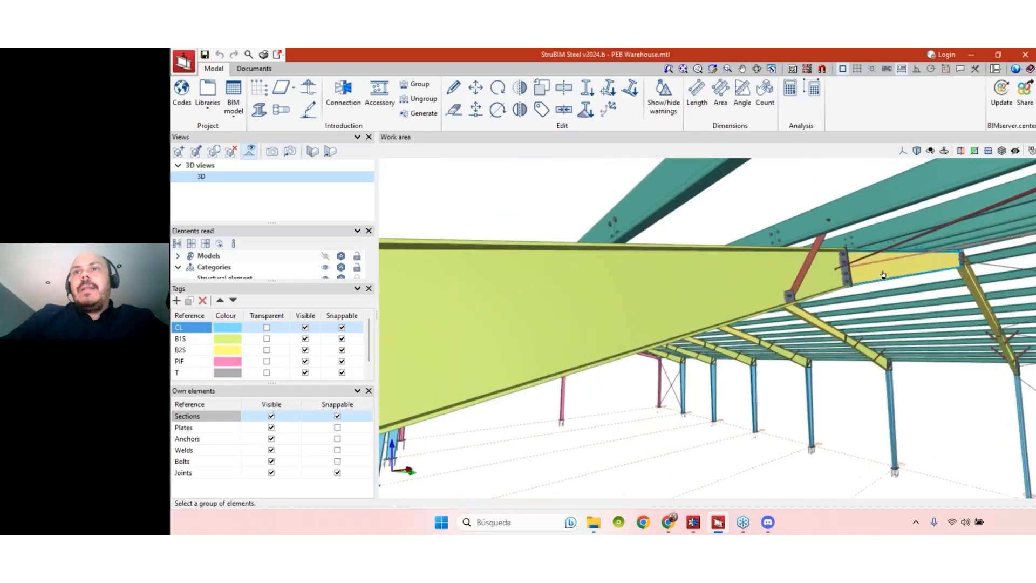
middle_click_drag(863, 276, 770, 228, "shift")
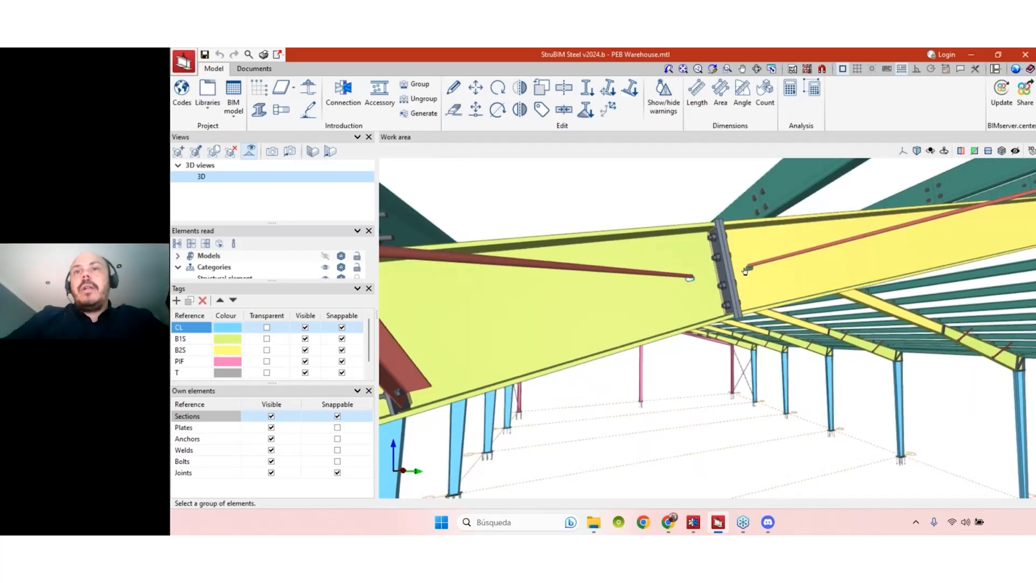
middle_click_drag(739, 282, 601, 457, "shift")
- Zoom out to the whole warehouse and activate the Edit (pencil) tool
scroll(720, 327, "down", 5)
scroll(701, 347, "up", 5)
scroll(666, 370, "down", 2)
middle_click_drag(697, 349, 629, 402, "shift")
scroll(712, 366, "down", 5)
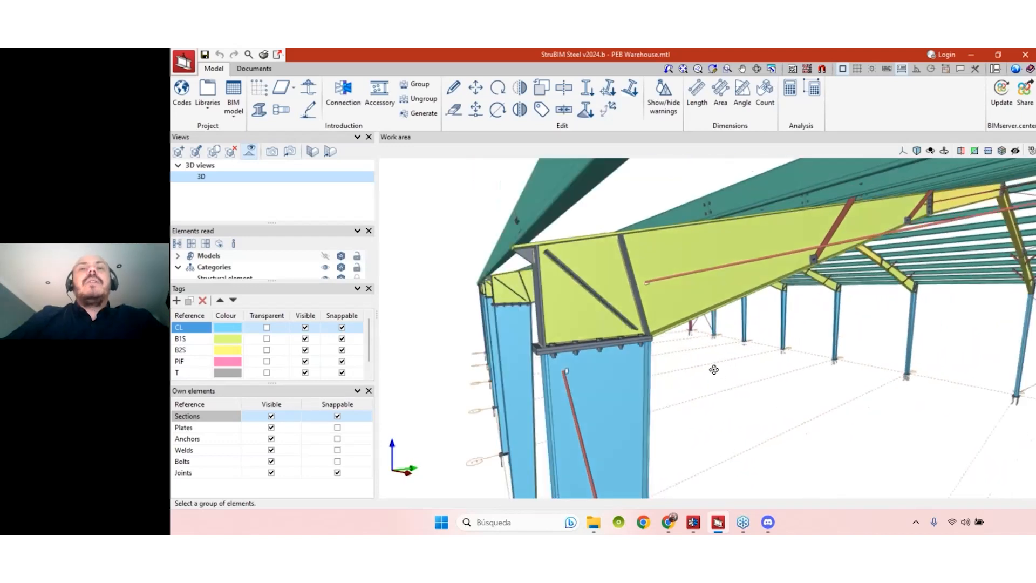
scroll(720, 368, "down", 3)
middle_click_drag(720, 368, 639, 319)
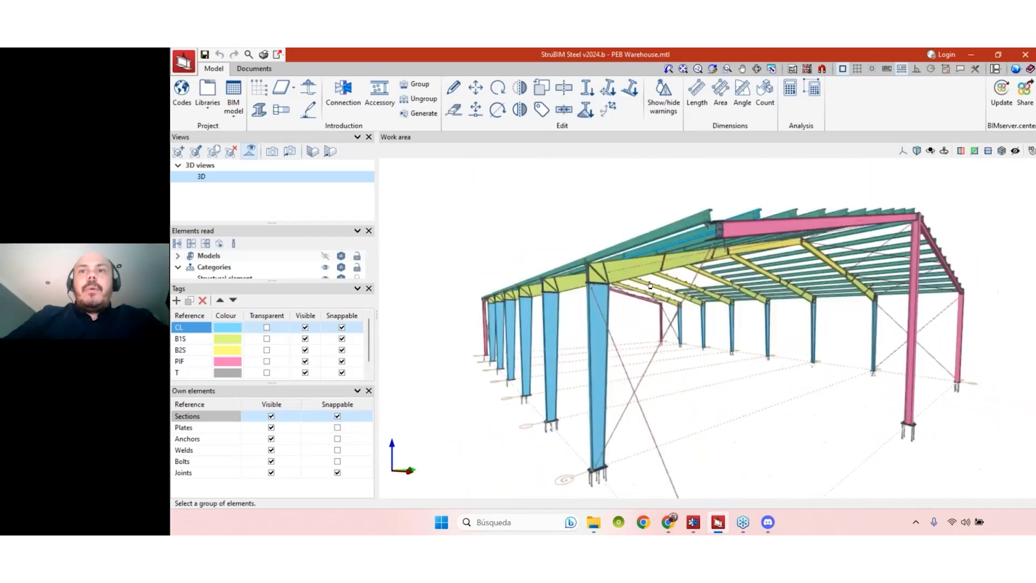
left_click(454, 88)
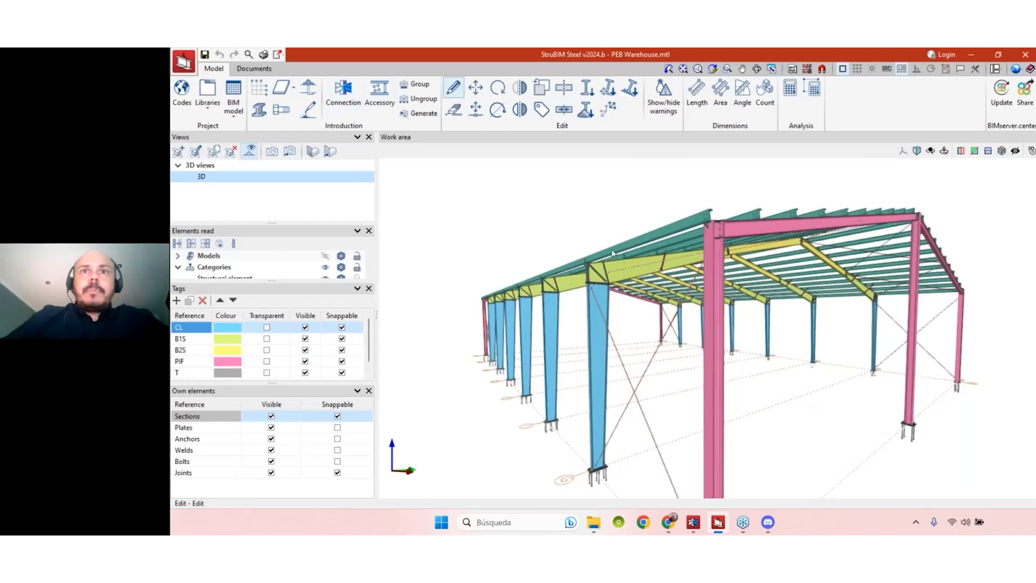
scroll(600, 282, "up", 3)
scroll(600, 282, "up", 5)
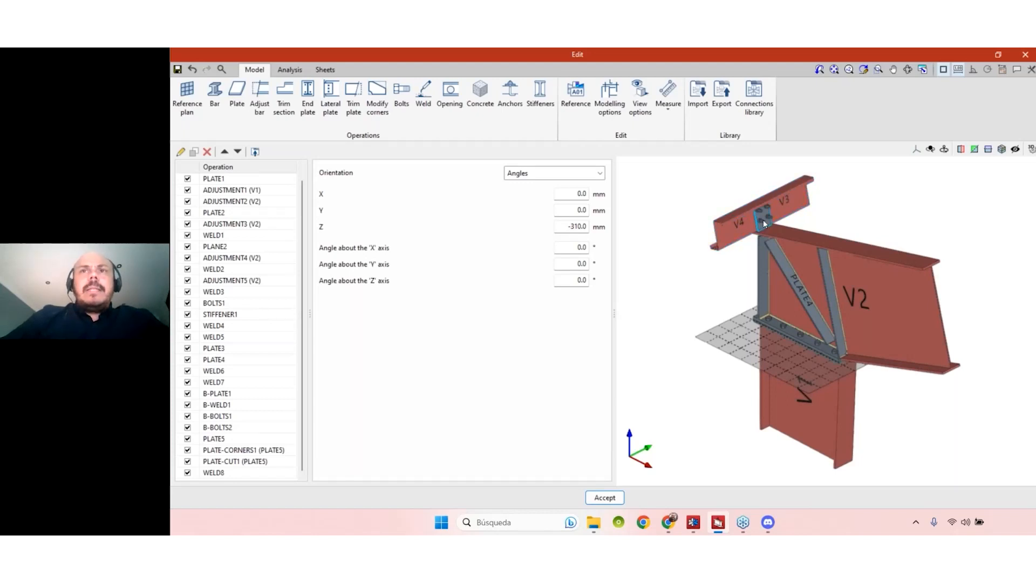
- Unselect all operations in the V1–V2 connection and orbit around the bare clashing members
mouse_move(935, 396)
middle_mouse_down("shift")
mouse_move(938, 380)
mouse_move(935, 398)
mouse_move(915, 397)
middle_mouse_up("shift")
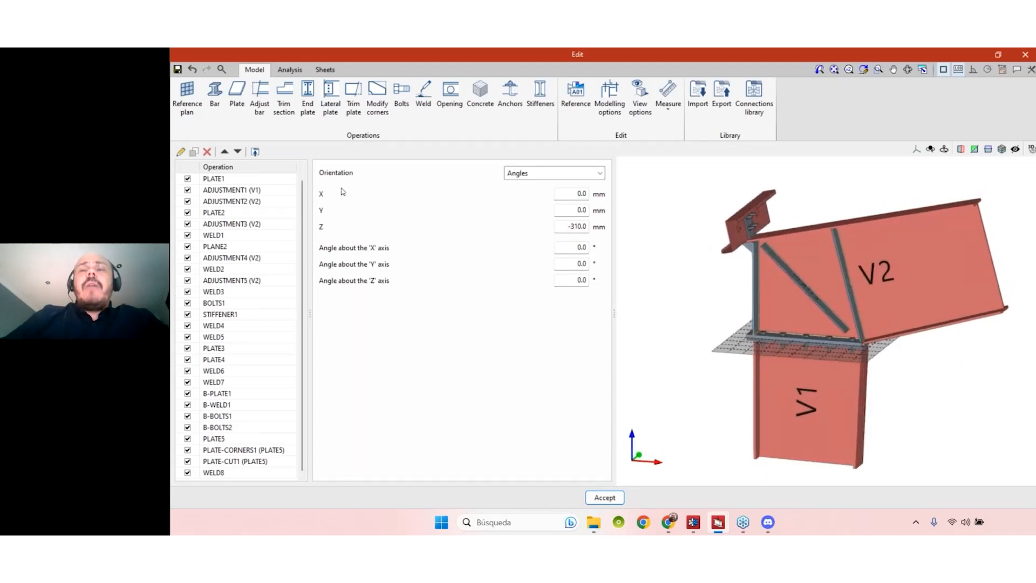
left_click(192, 168)
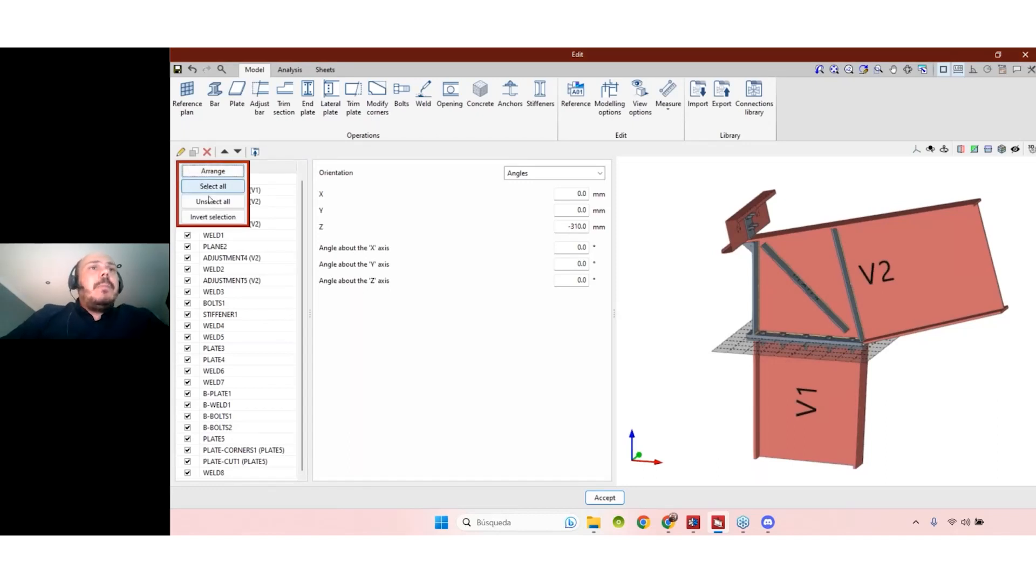
left_click(211, 202)
mouse_move(900, 369)
middle_mouse_down()
mouse_move(932, 382)
mouse_move(910, 395)
mouse_move(915, 377)
middle_mouse_up()
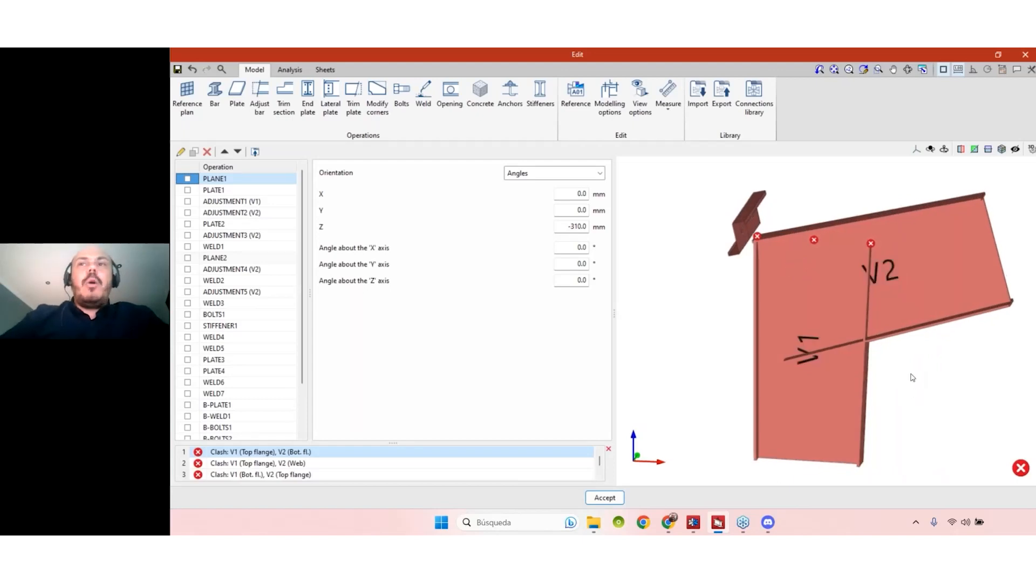
mouse_move(886, 386)
middle_mouse_down()
mouse_move(866, 380)
mouse_move(918, 389)
middle_mouse_up()
mouse_move(815, 240)
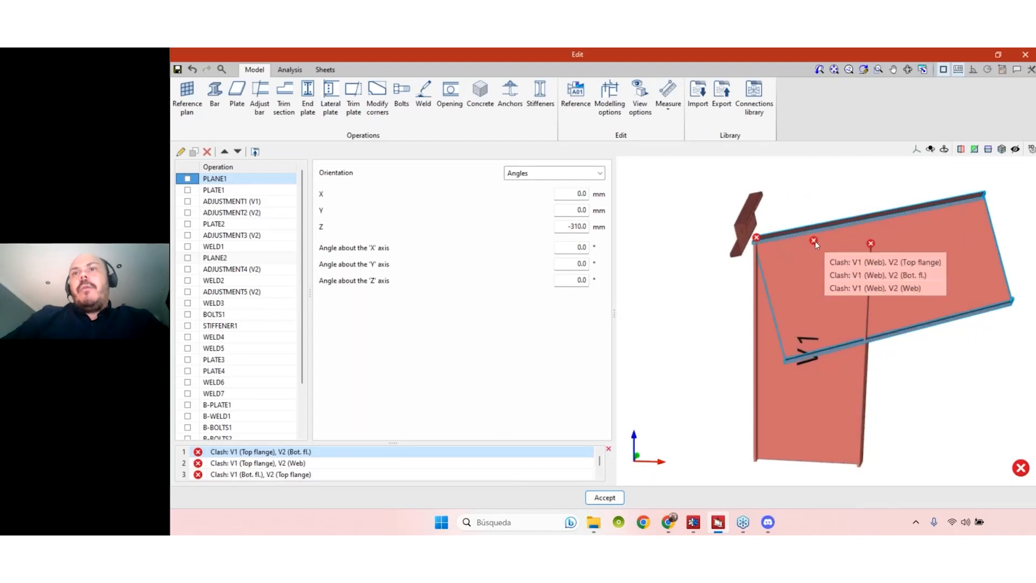
mouse_move(871, 244)
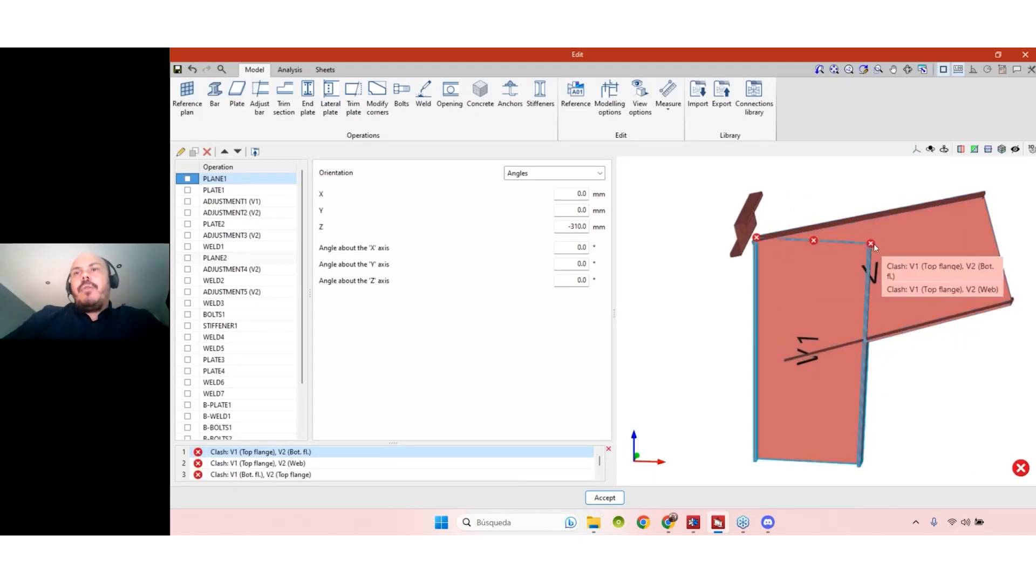
mouse_move(934, 396)
middle_mouse_down()
mouse_move(932, 387)
mouse_move(938, 409)
middle_mouse_up()
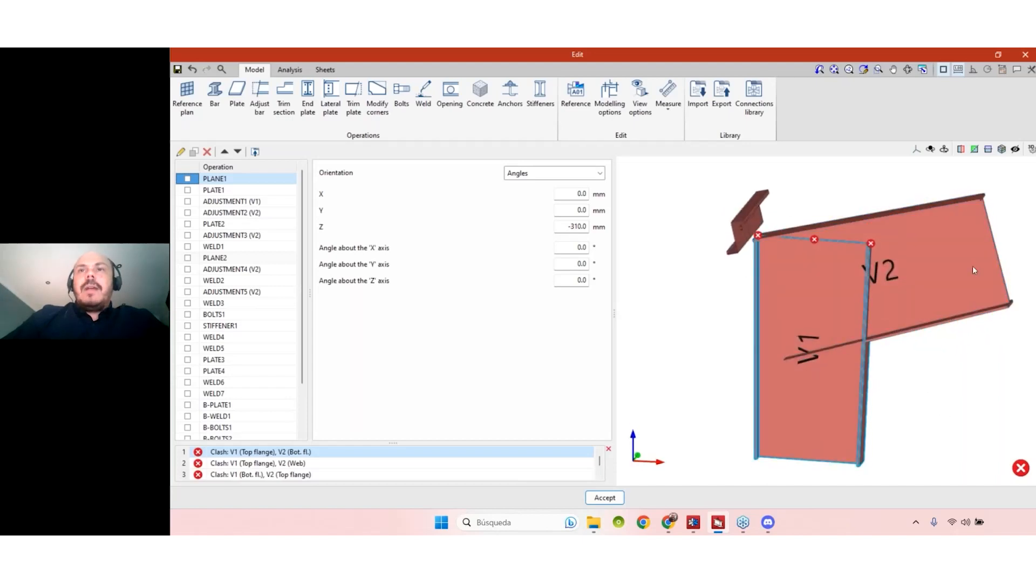
- Re-enable PLATE1, ADJUSTMENT1, ADJUSTMENT2, PLATE2 and ADJUSTMENT3 in the Operation list
left_click(188, 190)
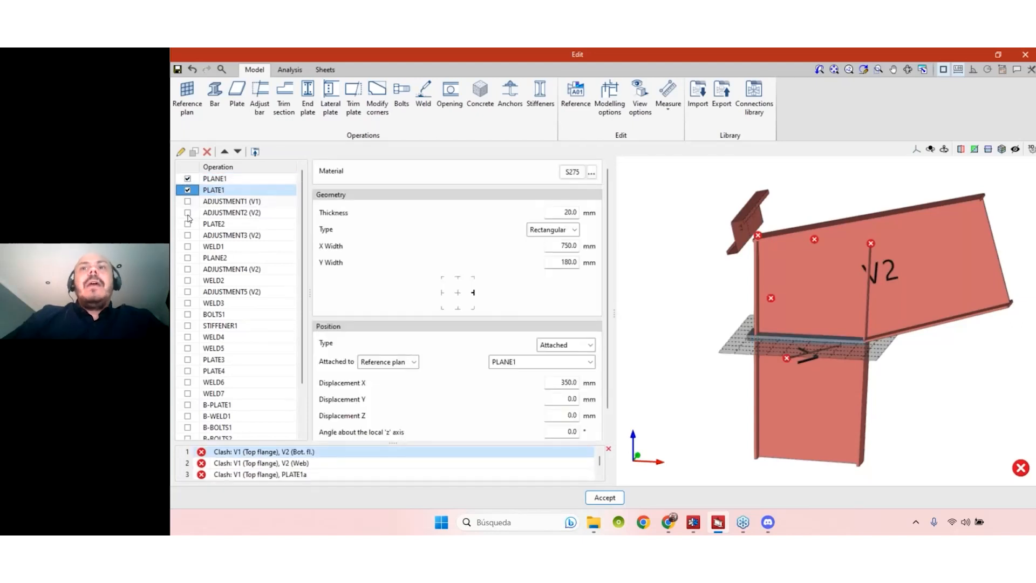
left_click(188, 202)
left_click(188, 212)
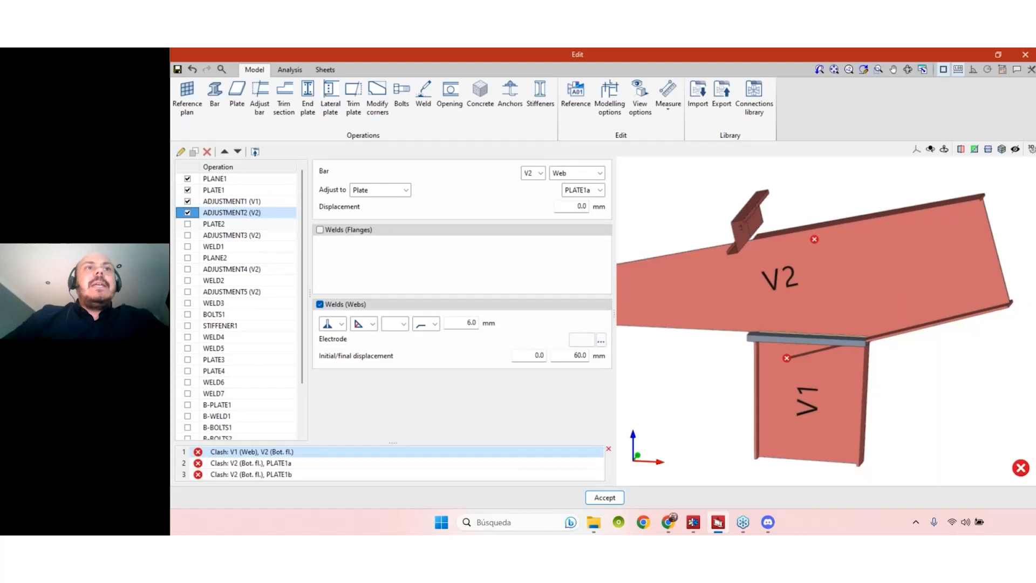
left_click(188, 224)
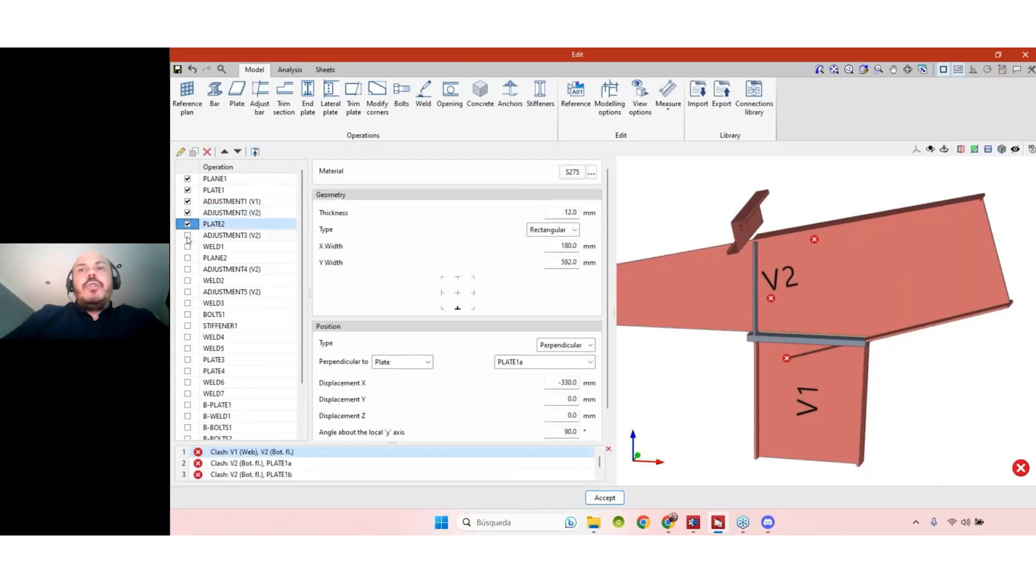
left_click(188, 236)
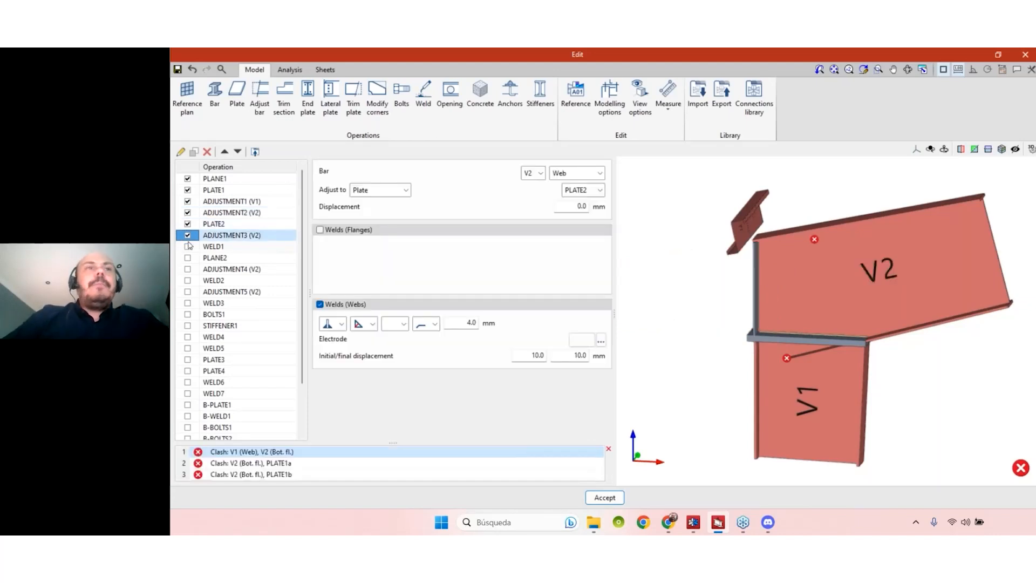
- Switch off ADJUSTMENT3, PLATE2, ADJUSTMENT2, ADJUSTMENT1 and PLATE1, leaving V1 and V2 as raw crossing beams
left_click(188, 236)
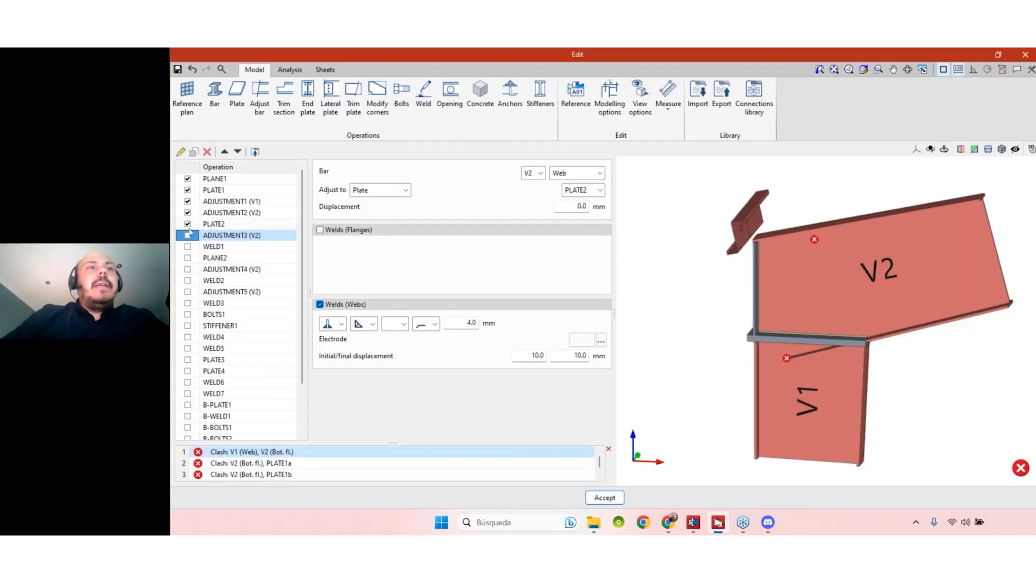
left_click(188, 224)
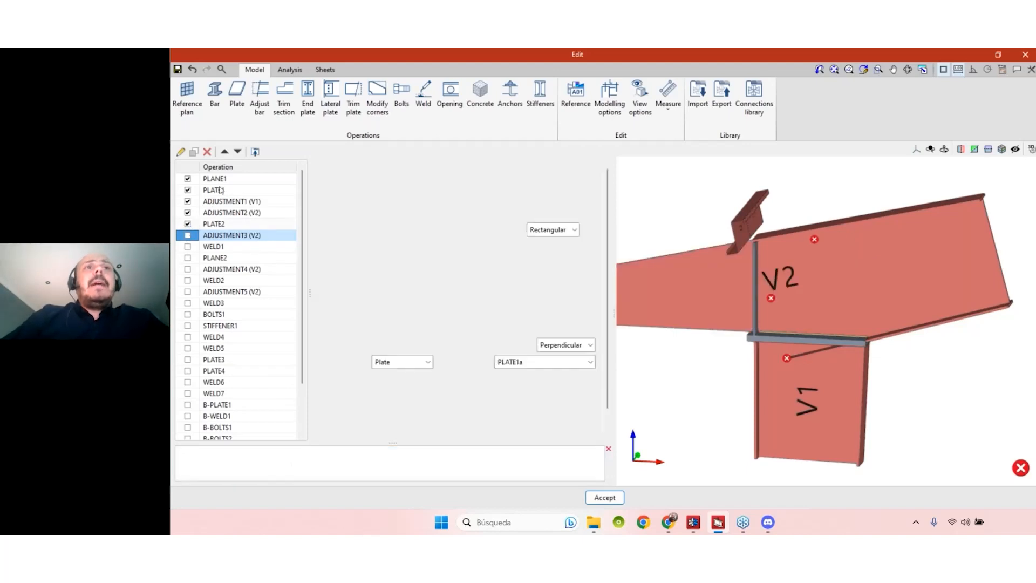
left_click(188, 213)
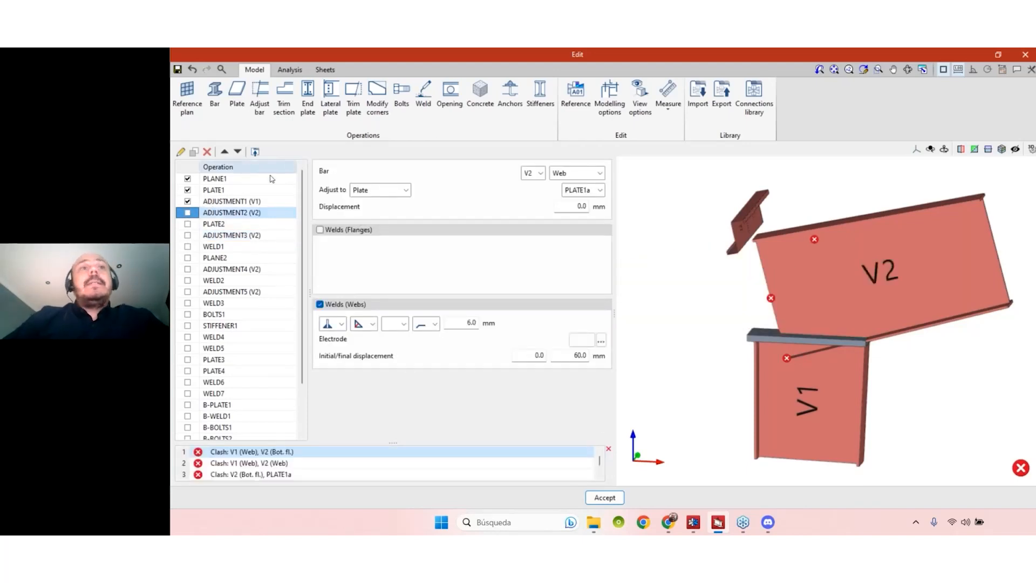
left_click(188, 201)
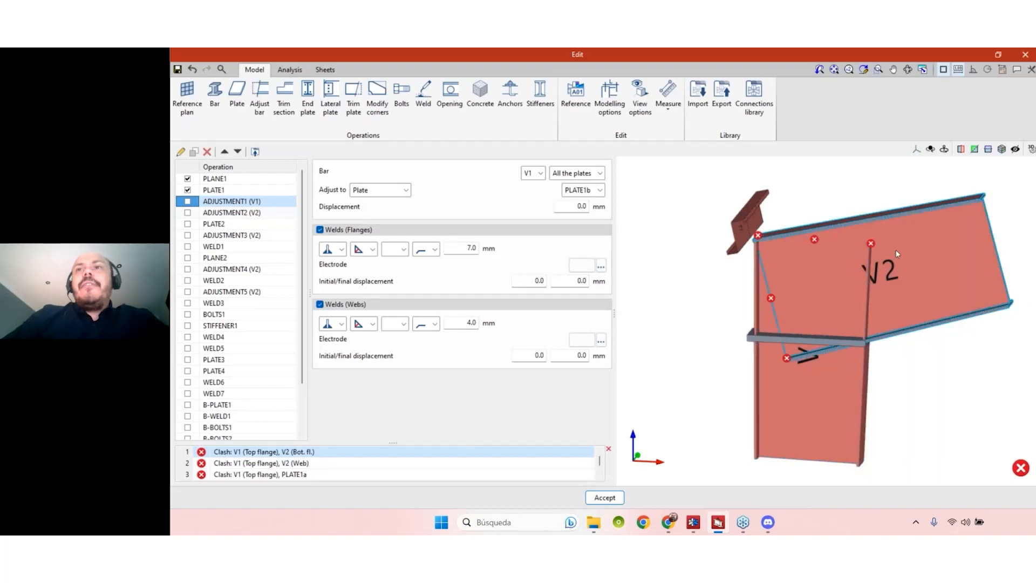
mouse_move(949, 323)
middle_mouse_down("shift")
mouse_move(782, 244)
mouse_move(772, 215)
middle_mouse_up("shift")
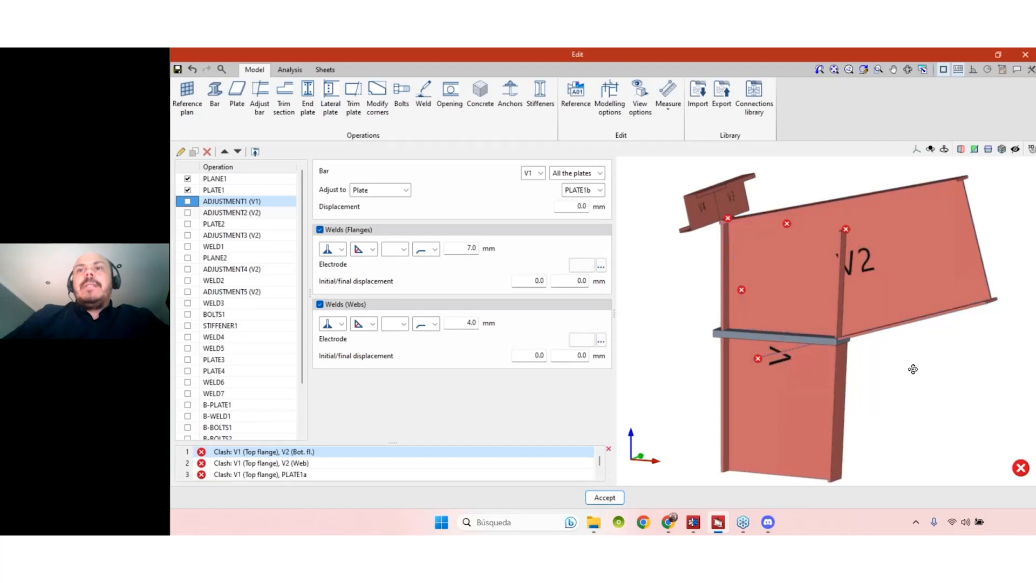
middle_click_drag(914, 366, 838, 320, "shift")
left_click(191, 191)
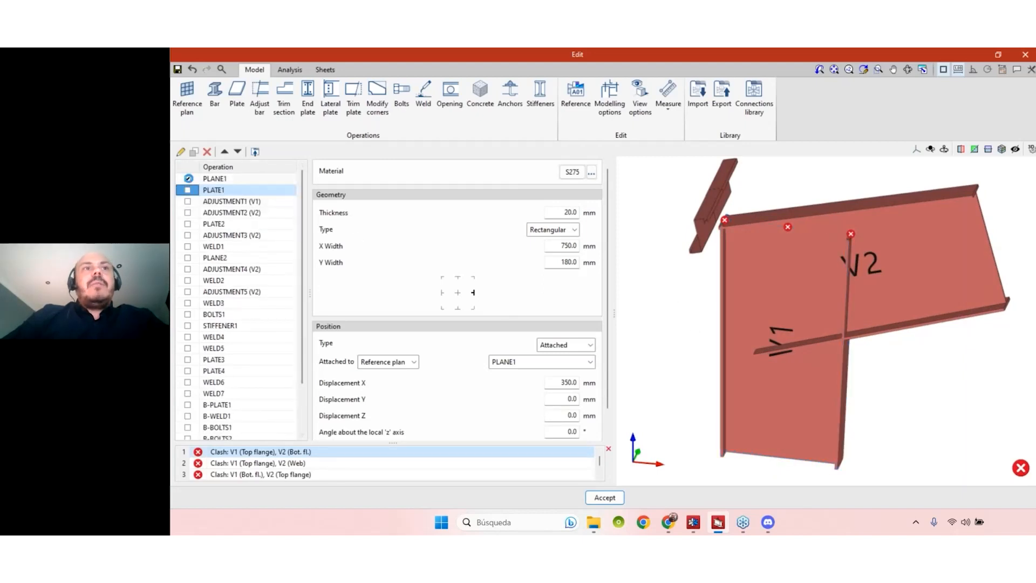
- Enable PLANE1 and PLATE1 again and orbit around the 20 mm junction plate
left_click(188, 179)
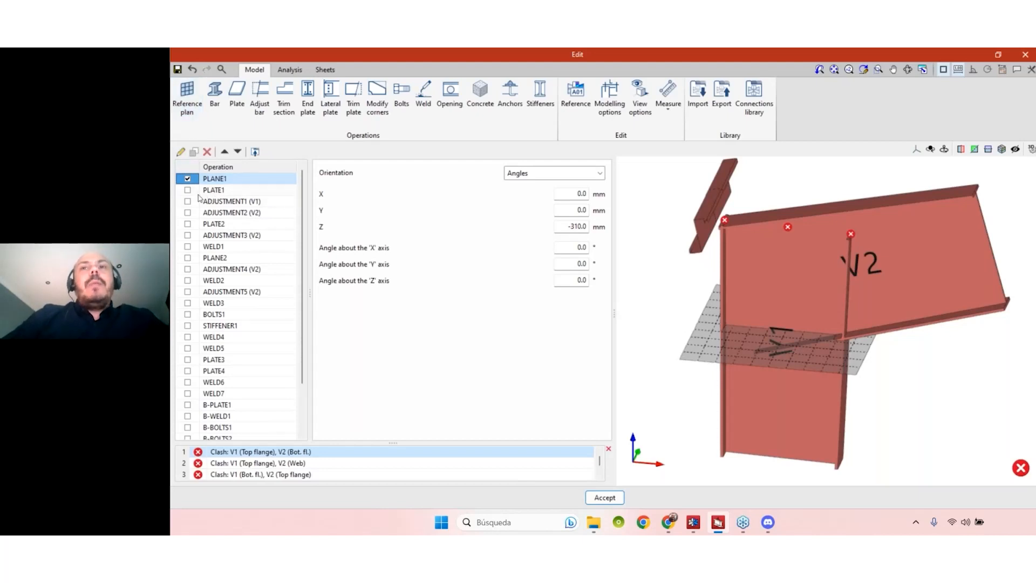
key("Down")
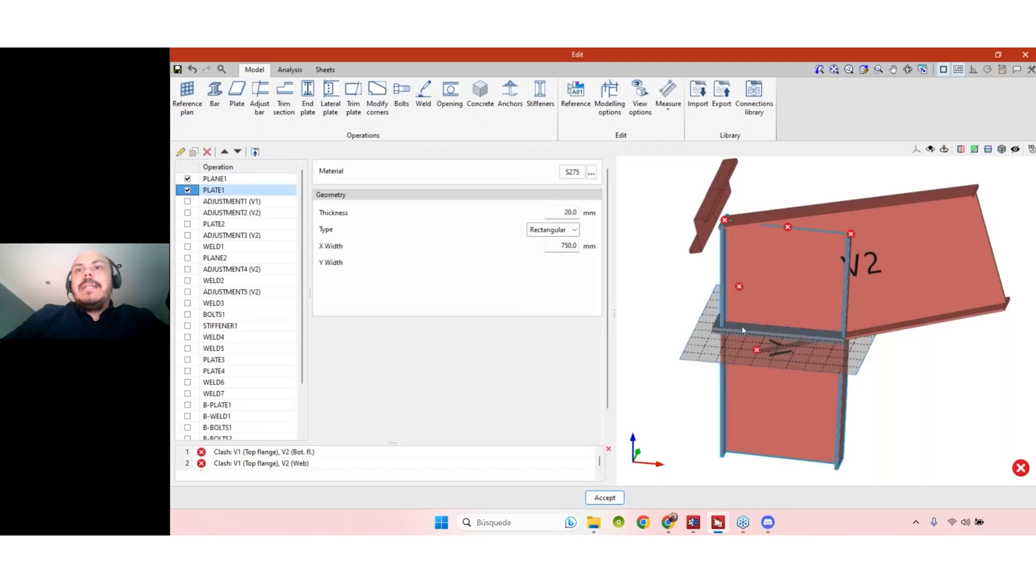
mouse_move(897, 354)
middle_mouse_down("shift")
mouse_move(852, 342)
mouse_move(897, 359)
middle_mouse_up("shift")
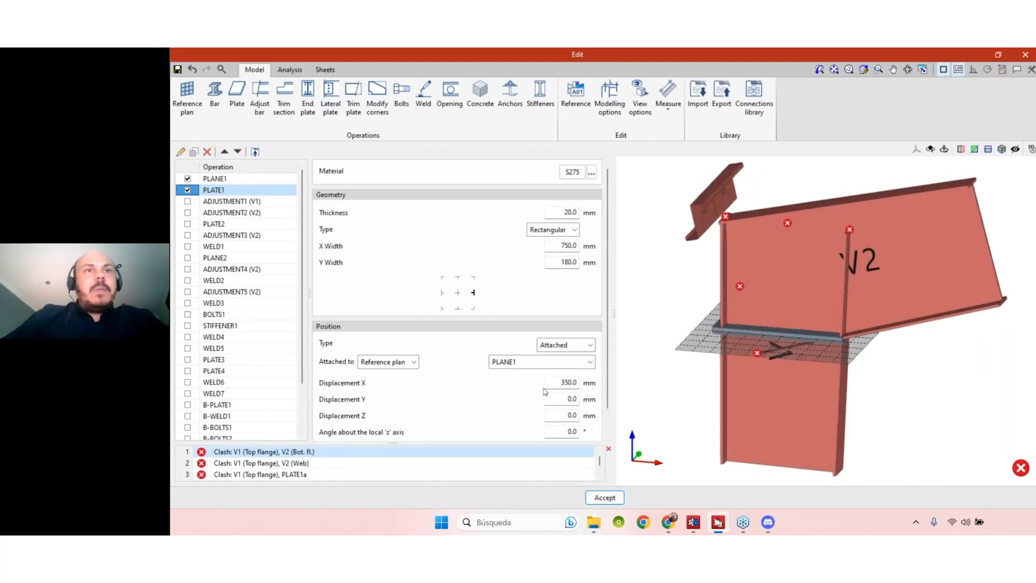
middle_click_drag(938, 402, 907, 397, "shift")
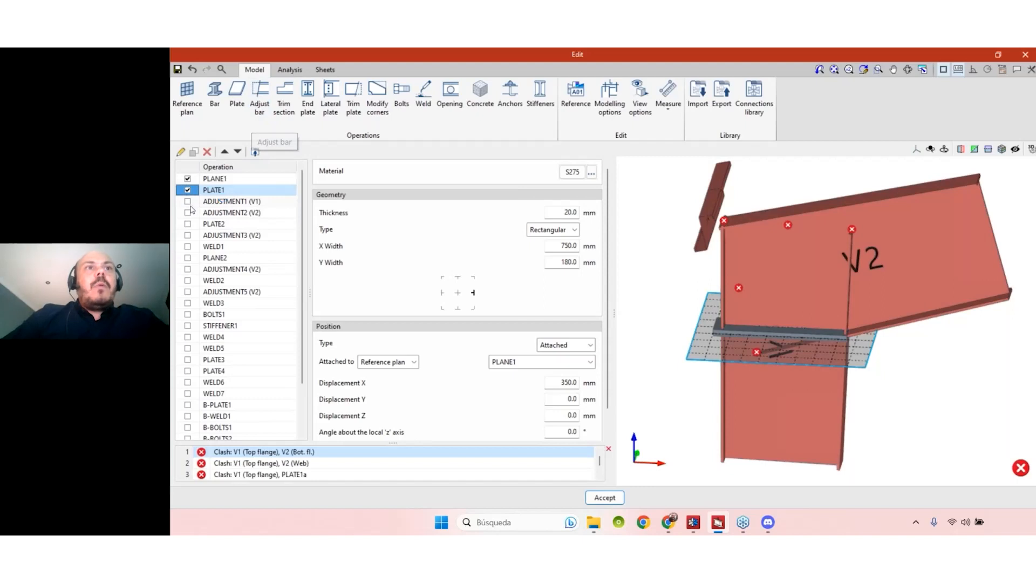
- Toggle ADJUSTMENT1 (V1 trim to the plate) on and off to compare, leaving it enabled
left_click(209, 203)
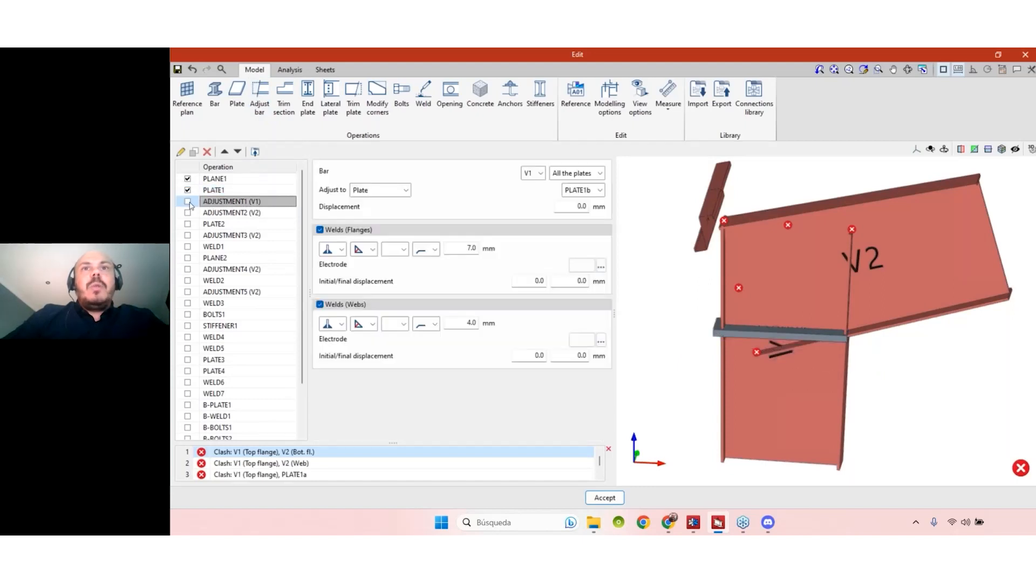
left_click(189, 202)
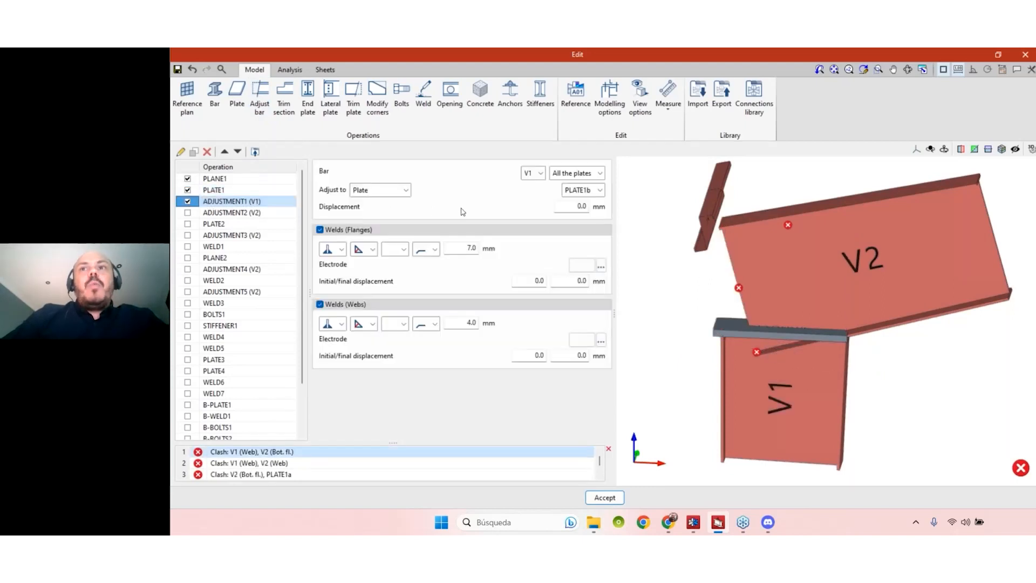
left_click(188, 202)
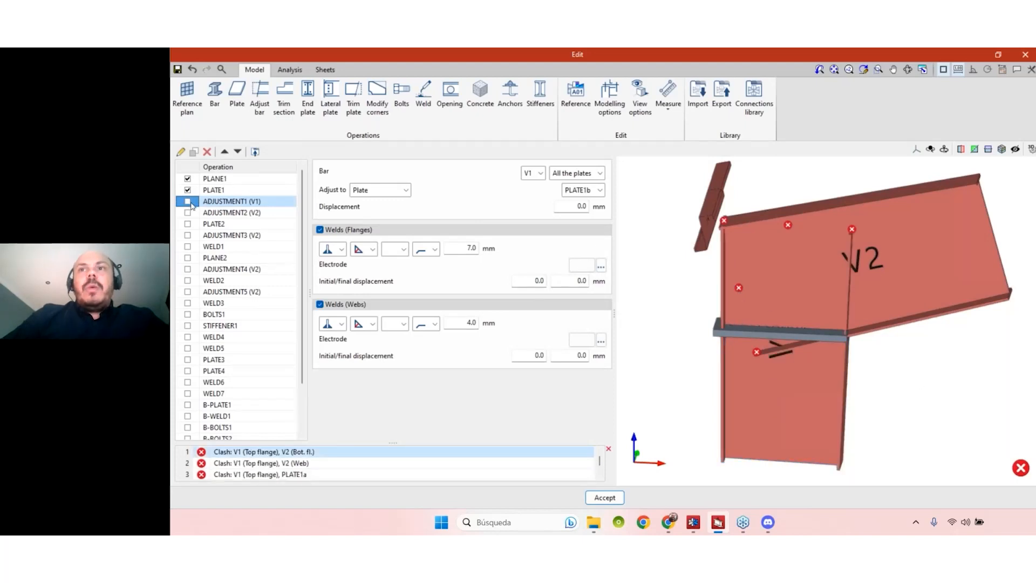
left_click(188, 202)
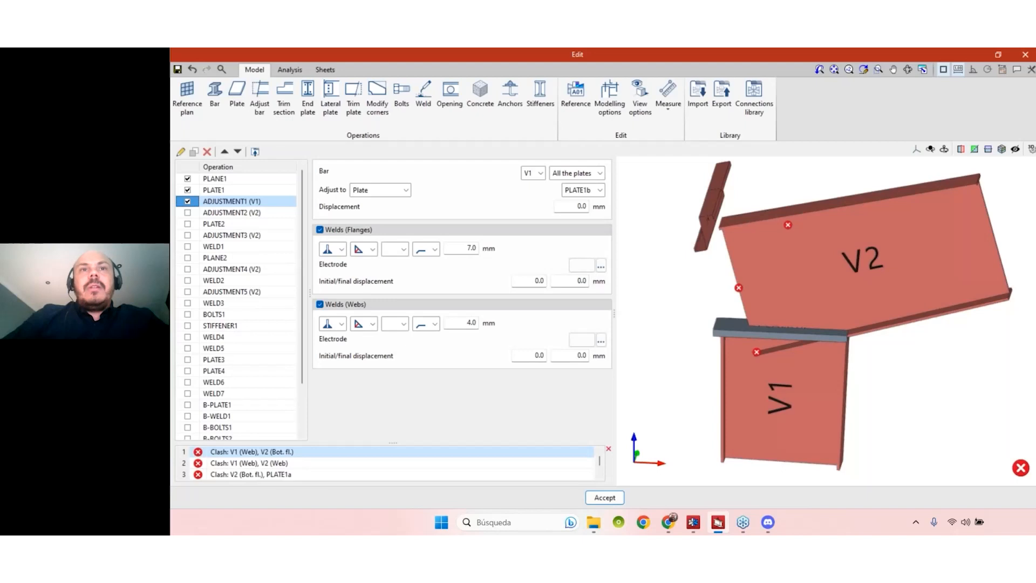
left_click(188, 202)
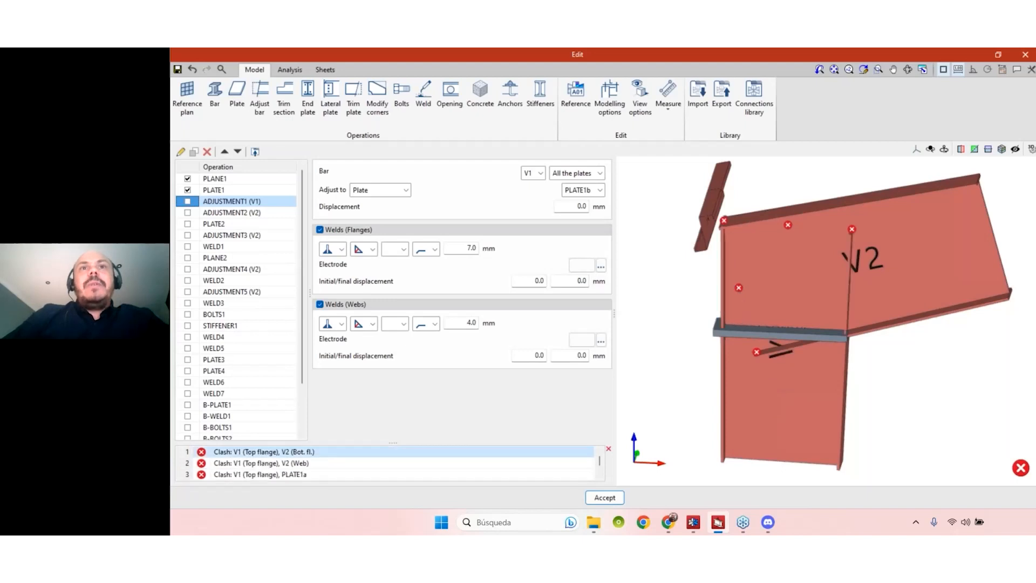
left_click(189, 204)
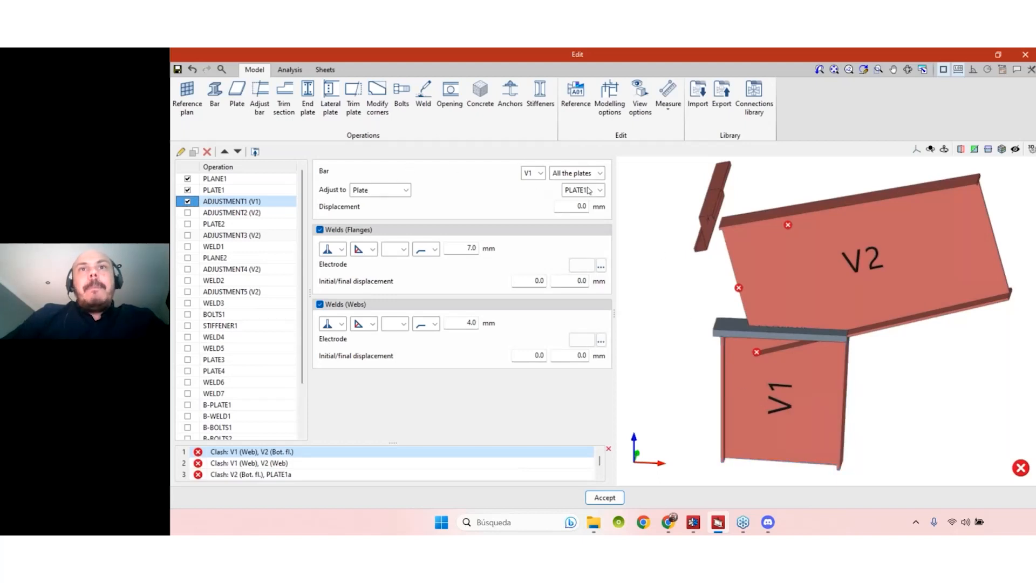
- Inspect the flange undersides from the side and enable ADJUSTMENT2 to trim V2
middle_click_drag(843, 349, 767, 330)
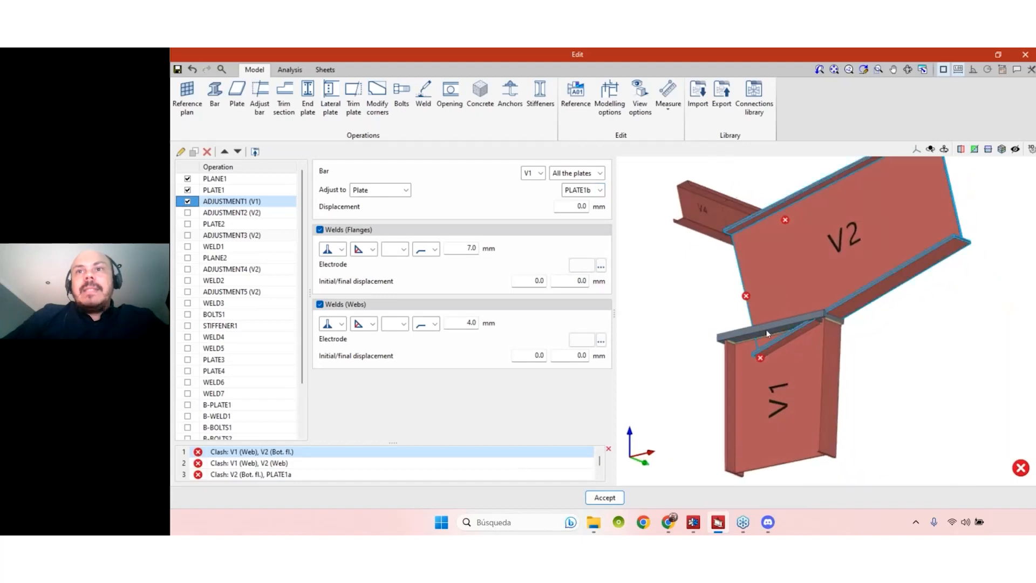
scroll(769, 333, "up", 6)
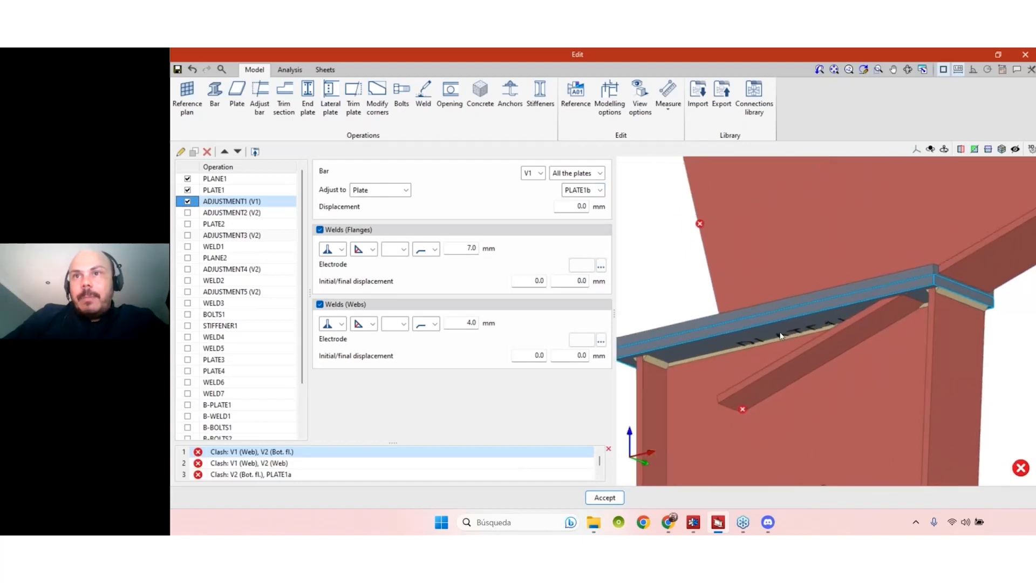
scroll(780, 335, "down", 5)
middle_click_drag(780, 294, 789, 363)
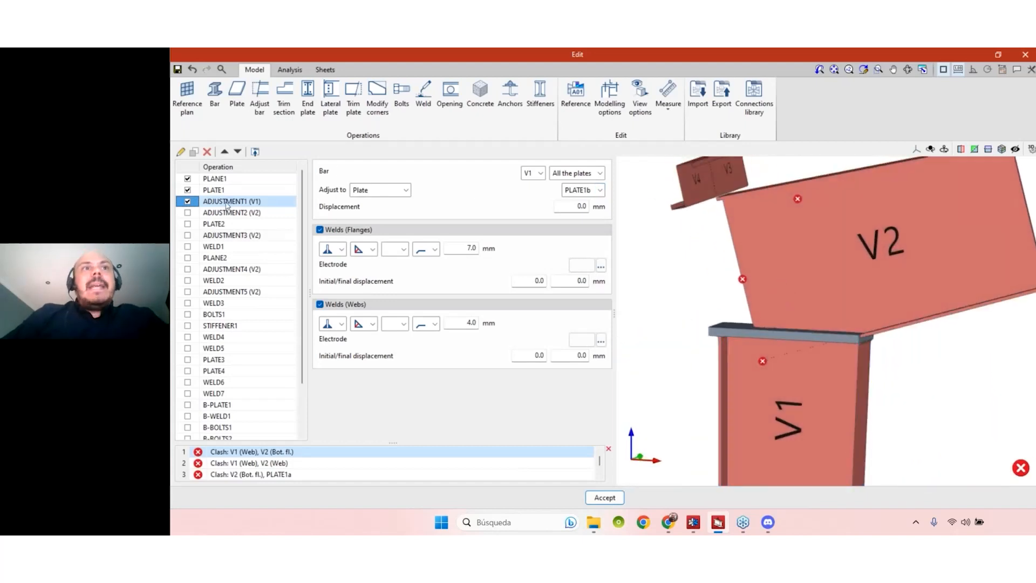
left_click(188, 214)
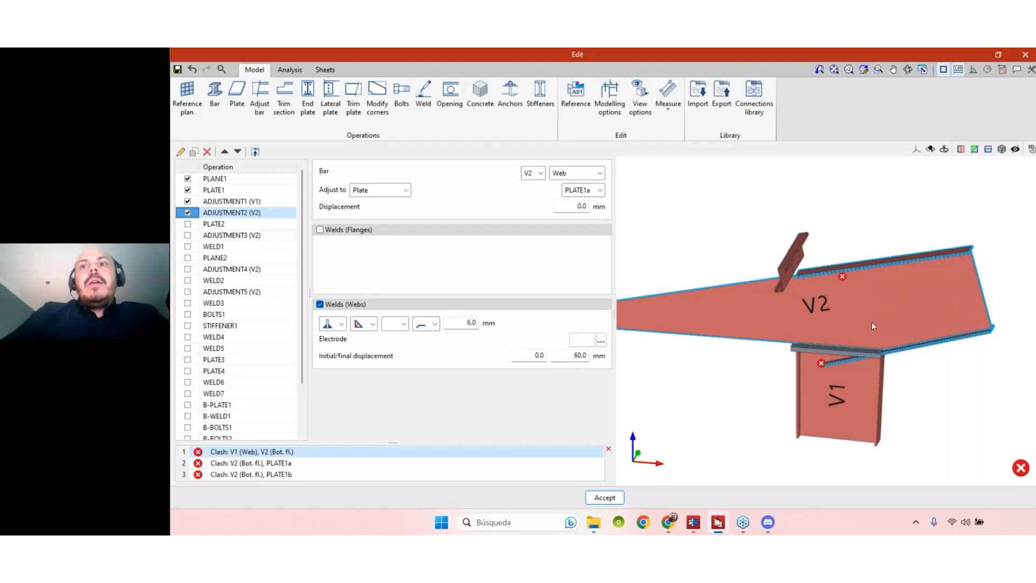
- Keep Web as the trimmed V2 part in ADJUSTMENT2
left_click(599, 174)
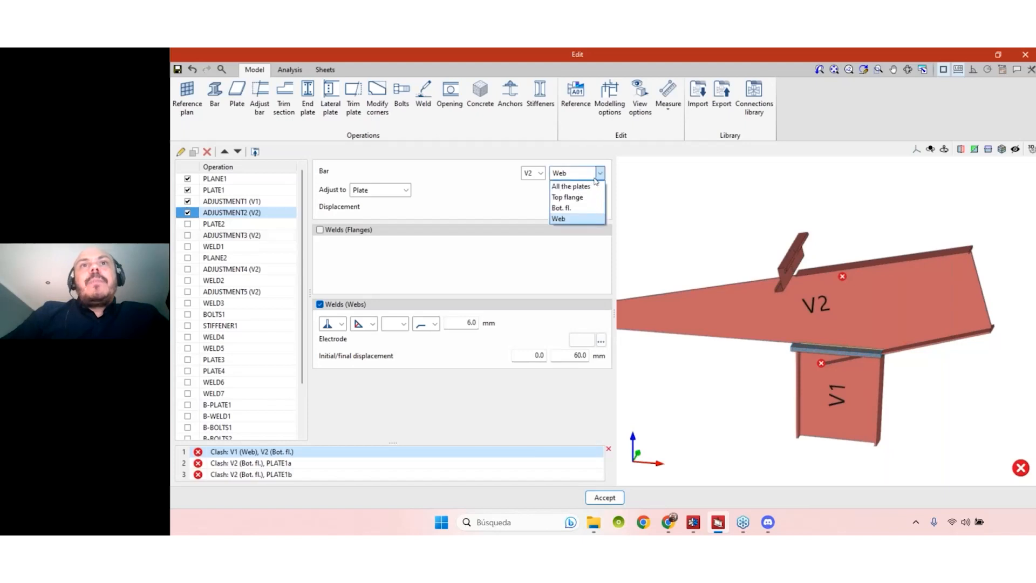
left_click(560, 218)
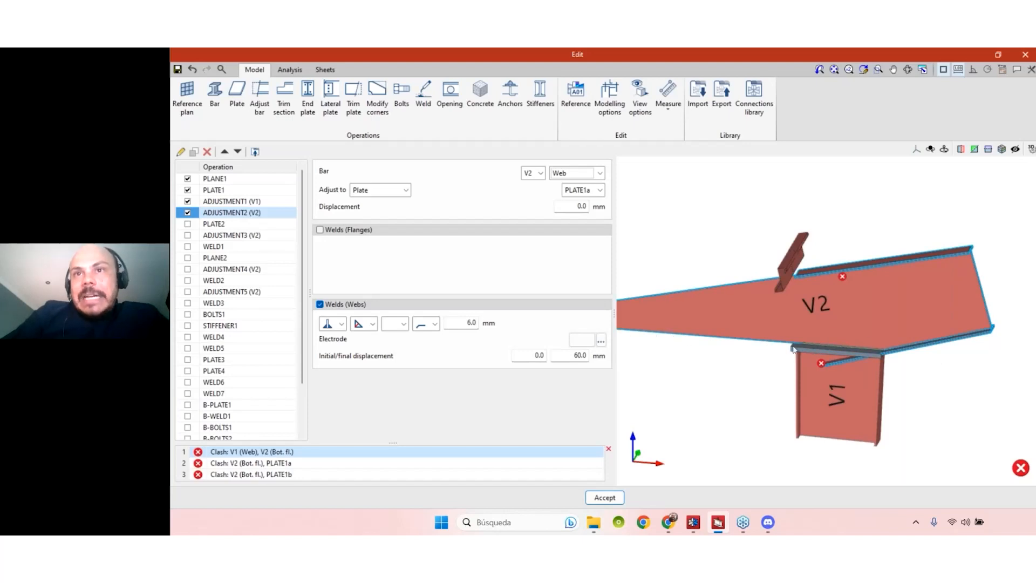
right_click_drag(793, 349, 688, 369)
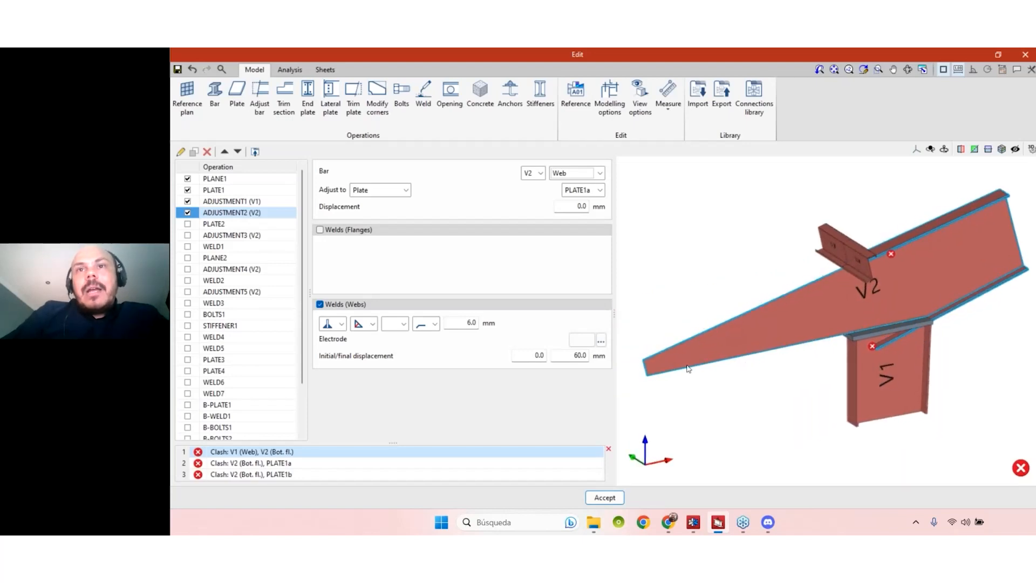
scroll(864, 333, "up", 3)
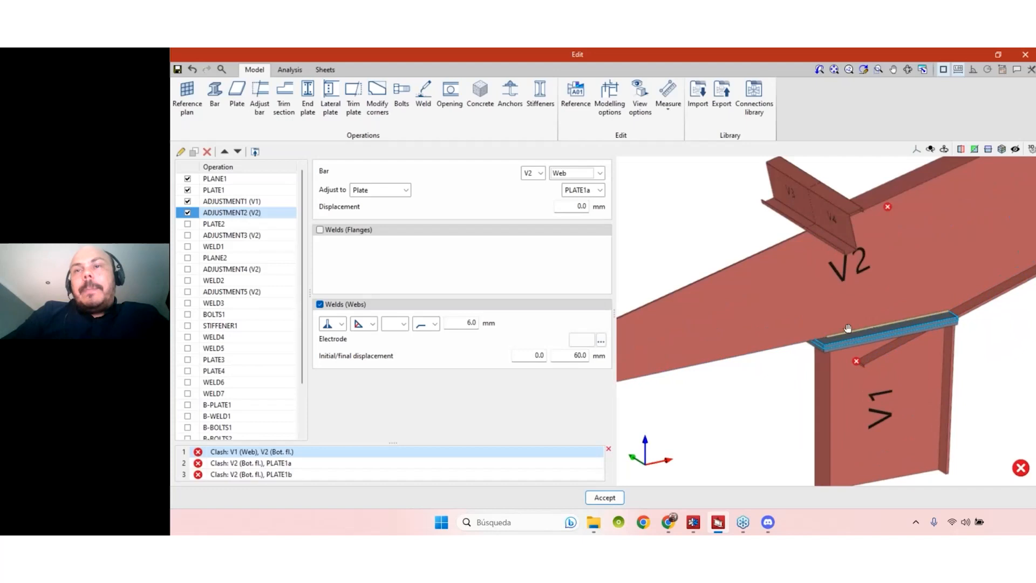
scroll(804, 326, "down", 1)
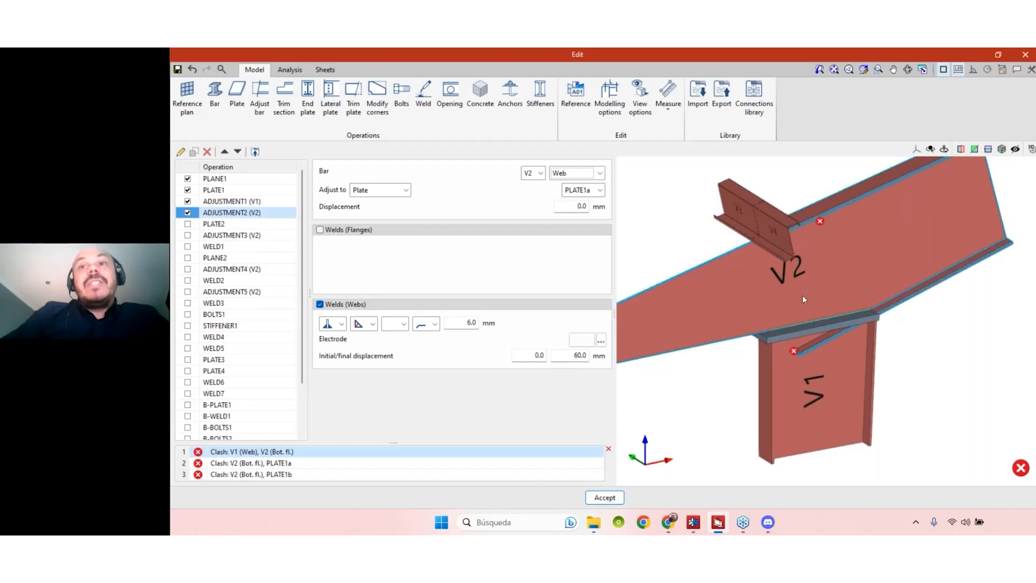
- Review the ADJUSTMENT1 and ADJUSTMENT2 settings, then enable the 12 mm 180×592 mm PLATE2
left_click(269, 202)
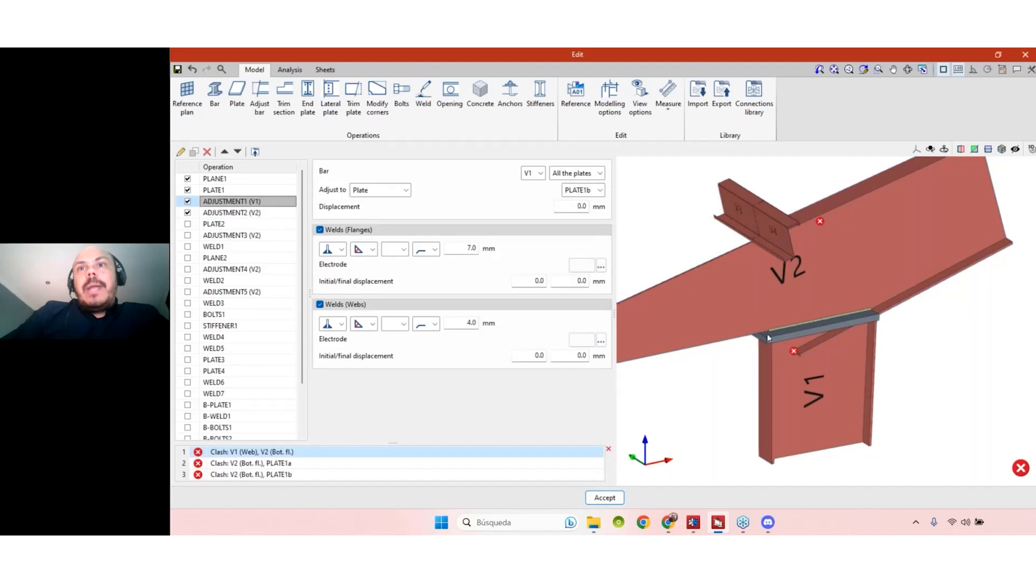
left_click(243, 213)
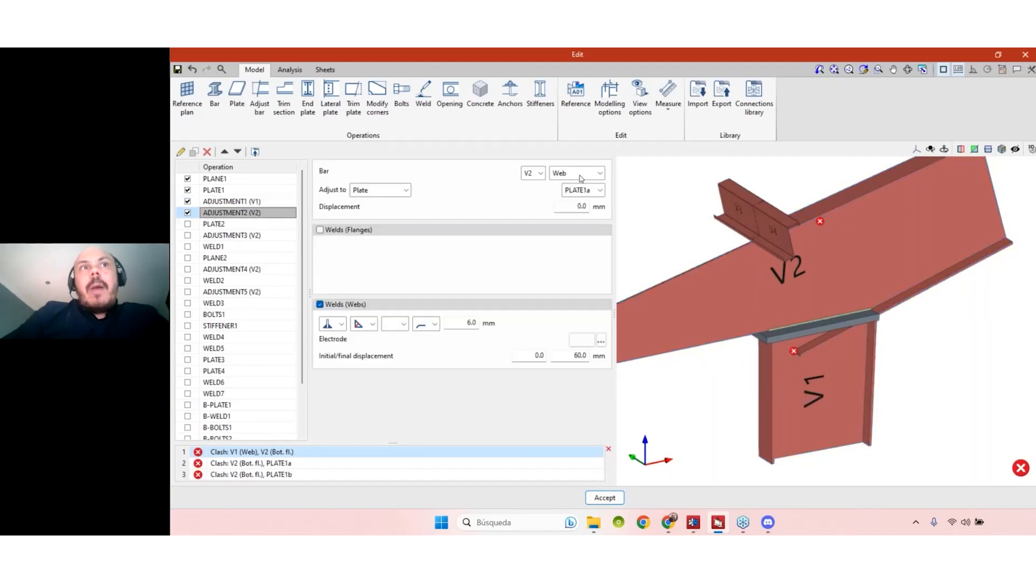
middle_click_drag(899, 393, 863, 398, "shift")
scroll(797, 317, "down", 1)
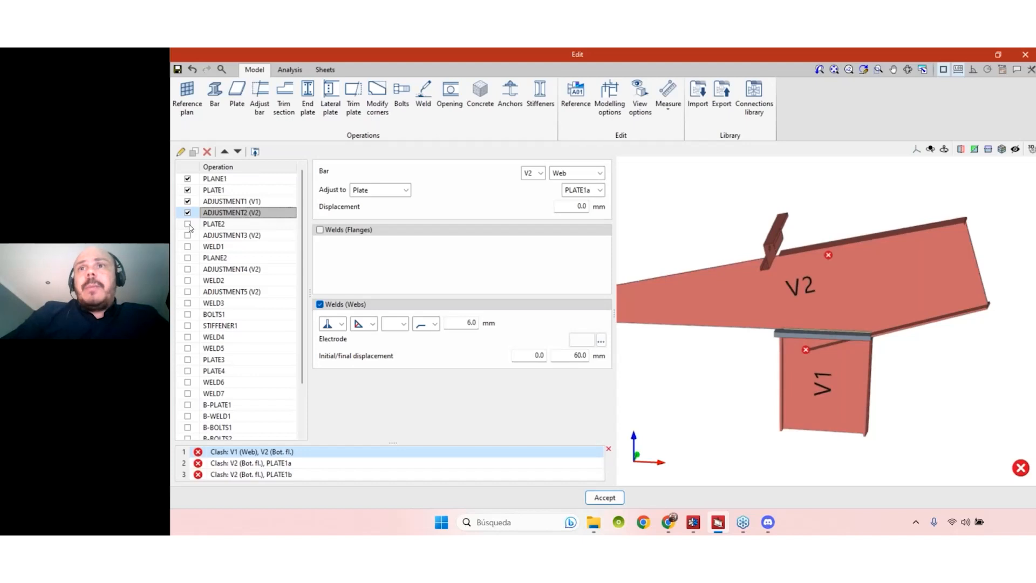
left_click(188, 224)
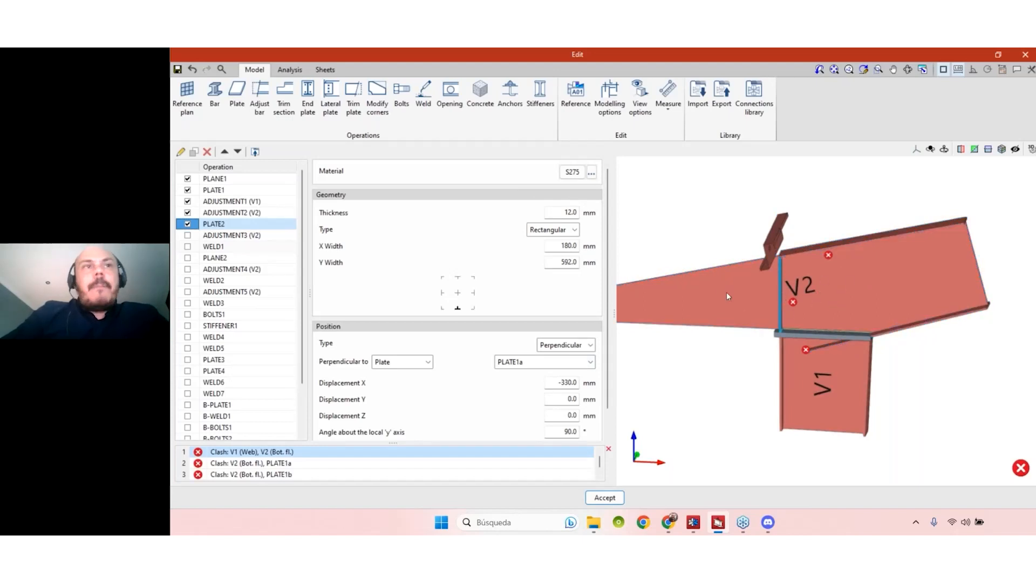
- Enable ADJUSTMENT3 (V2) and inspect the V2–plate junction
left_click(188, 236)
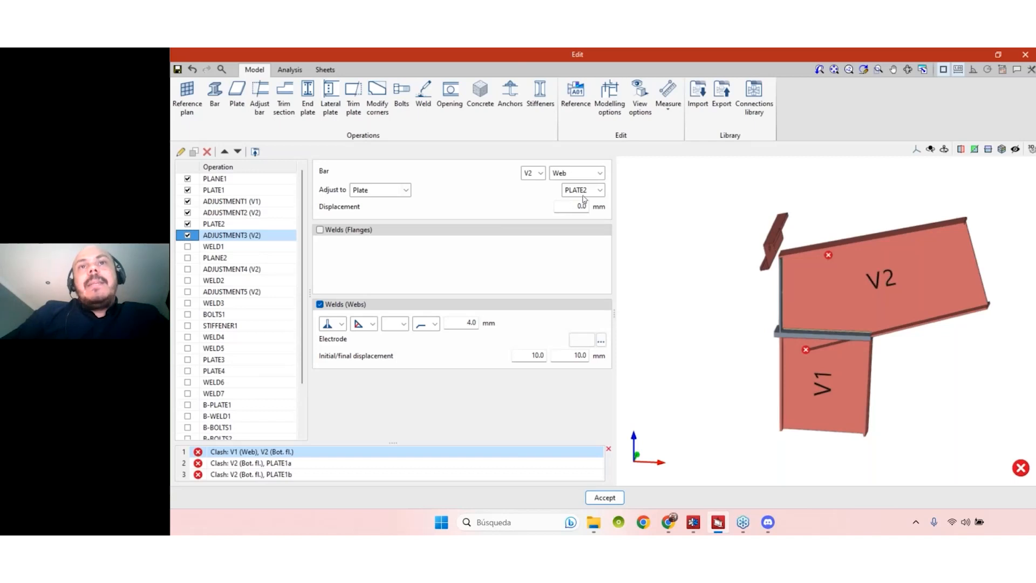
mouse_move(861, 367)
middle_mouse_down()
mouse_move(830, 366)
mouse_move(845, 356)
middle_mouse_up()
scroll(822, 296, "up", 5)
middle_click_drag(856, 315, 871, 346)
scroll(884, 378, "down", 2)
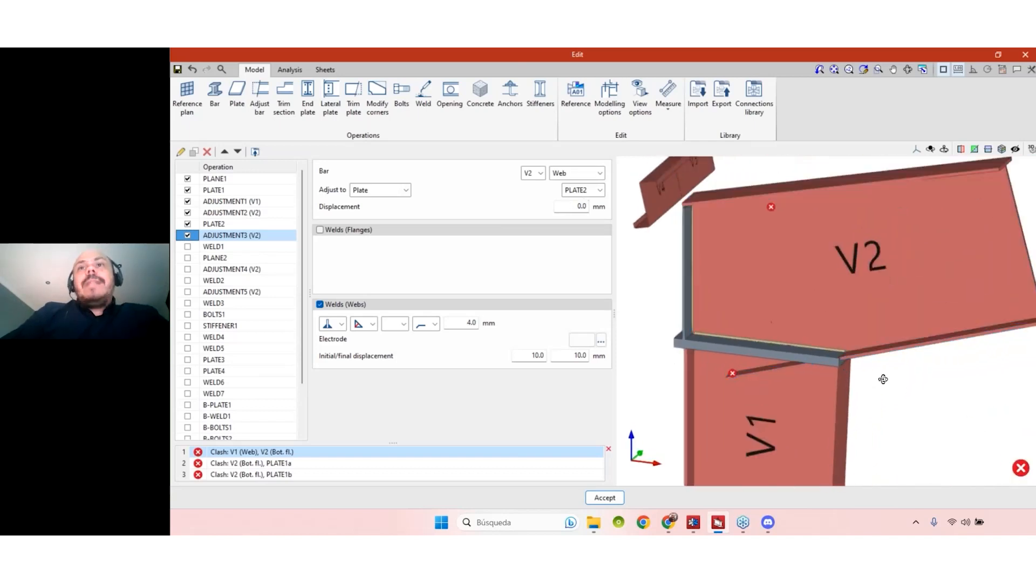
scroll(884, 378, "up", 3)
scroll(875, 398, "down", 1)
middle_click_drag(875, 397, 749, 340)
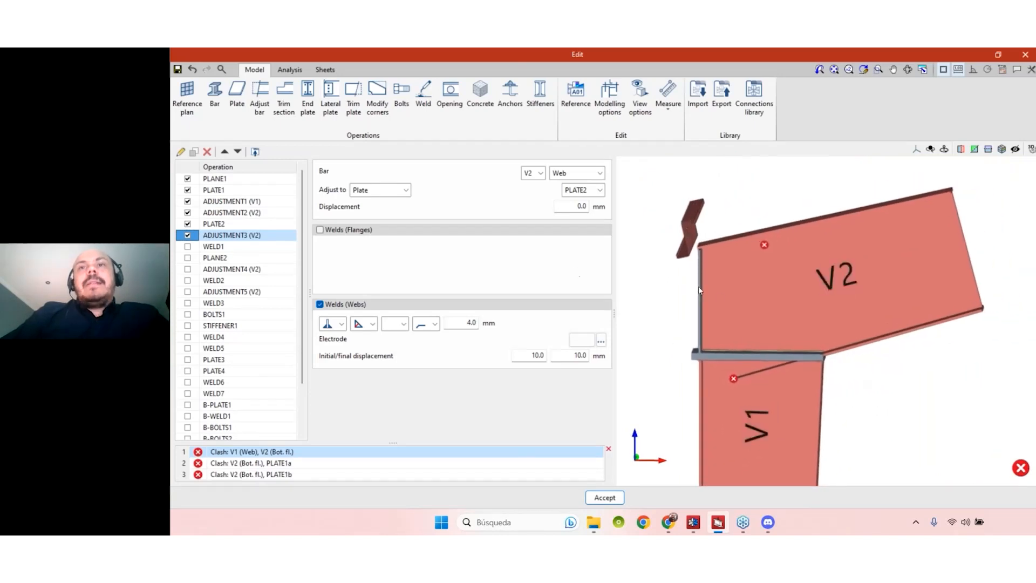
left_click(290, 235)
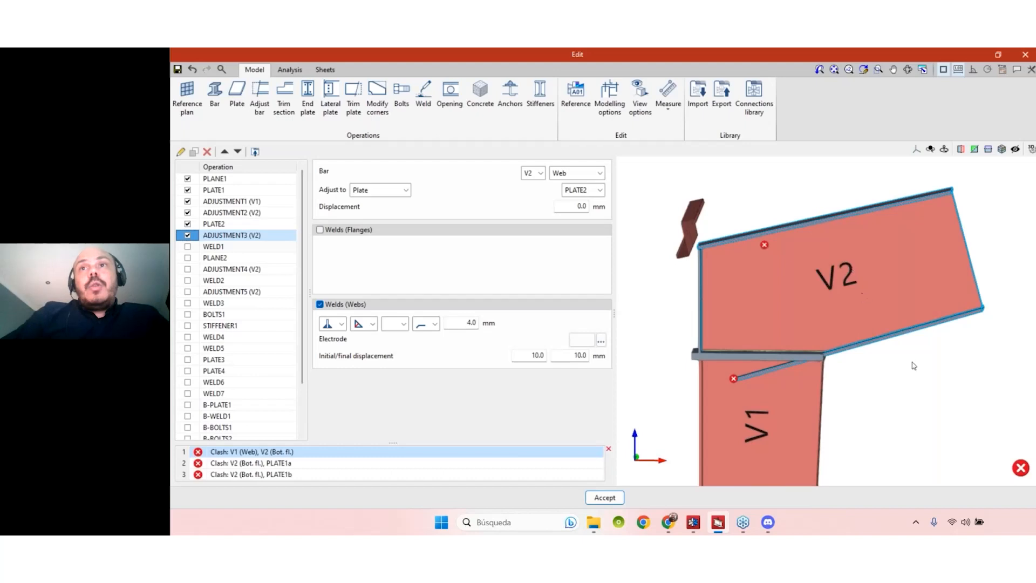
- Review the ADJUSTMENT1 (V1) and ADJUSTMENT2 (V2) settings while inspecting V2 and V1
middle_click_drag(904, 310, 799, 275)
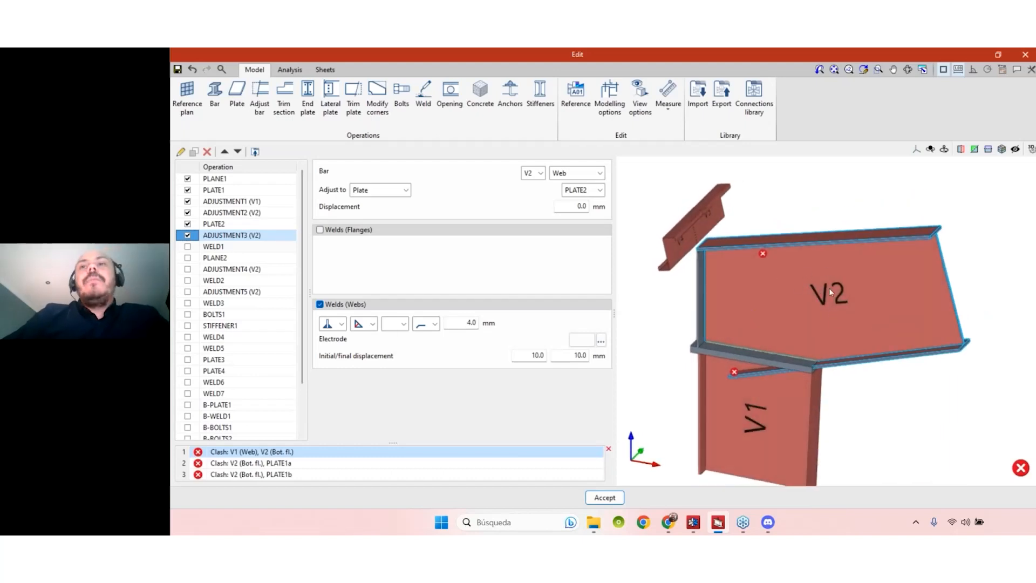
middle_click_drag(791, 403, 787, 360)
left_click(246, 202)
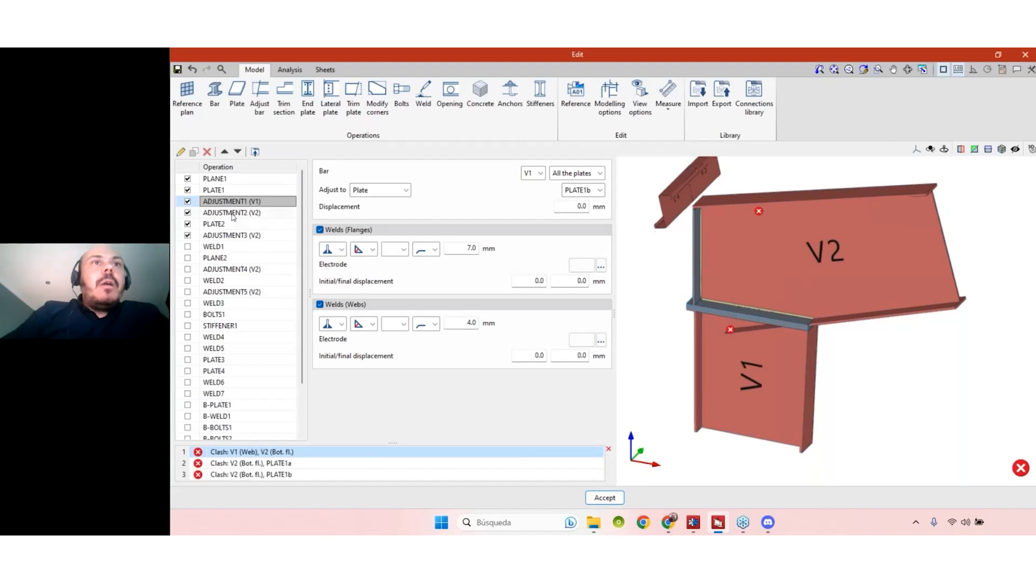
key("Down")
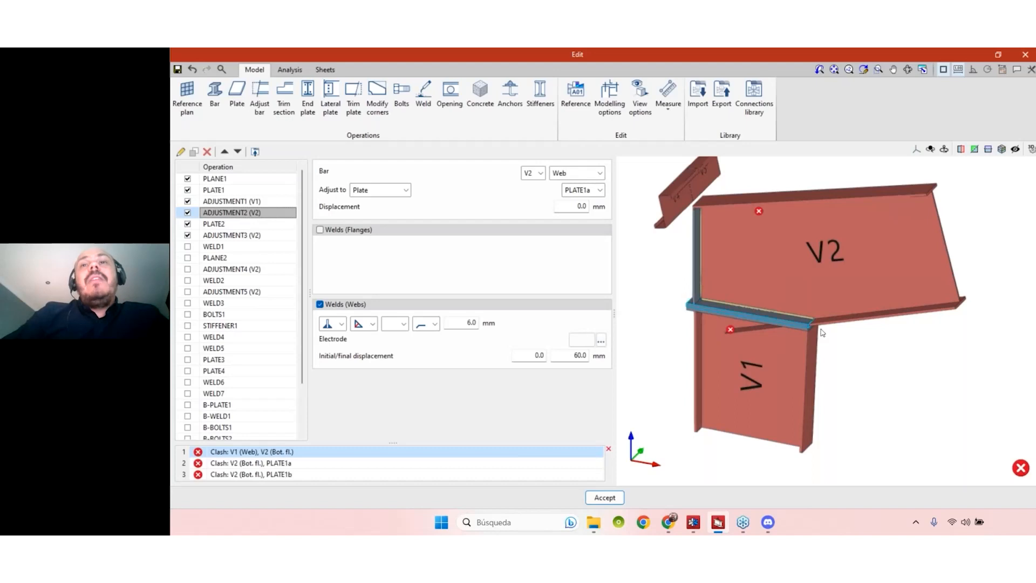
mouse_move(904, 376)
right_mouse_down()
mouse_move(919, 365)
mouse_move(886, 373)
right_mouse_up()
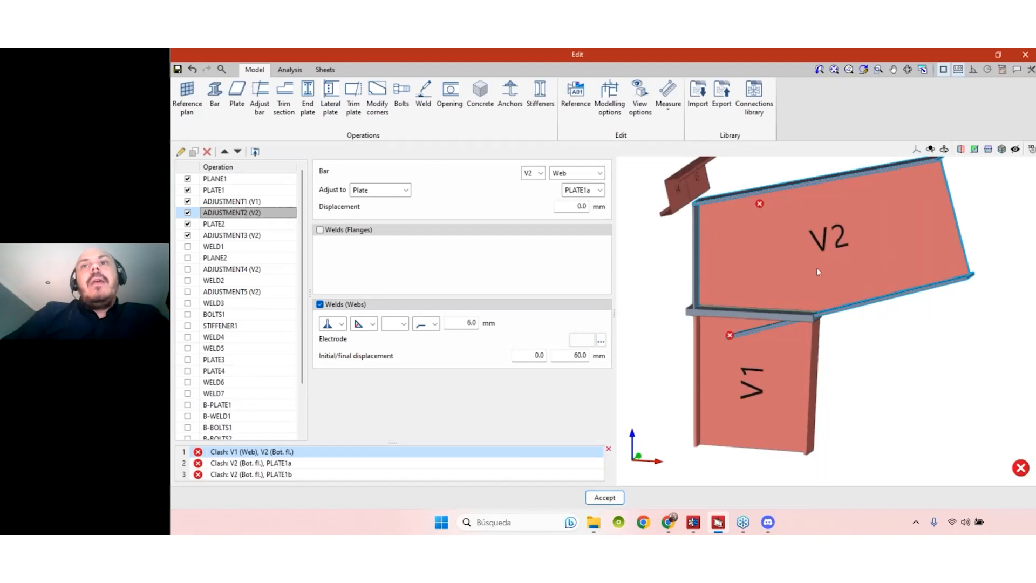
right_click_drag(844, 352, 765, 331)
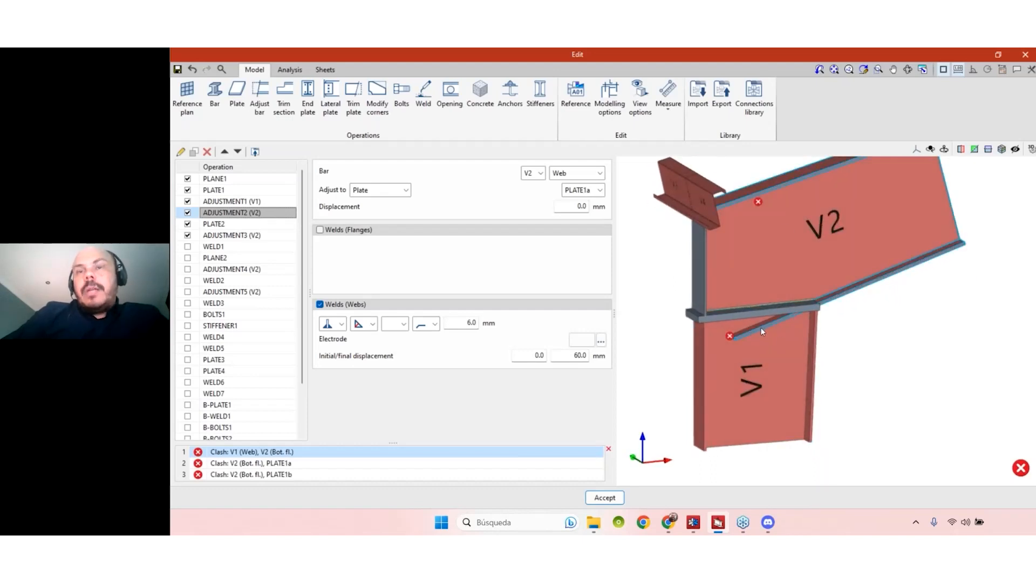
- Enable WELD1, PLANE2 and ADJUSTMENT4 (V2), fitting V2's bottom flange to PLANE2
left_click(188, 248)
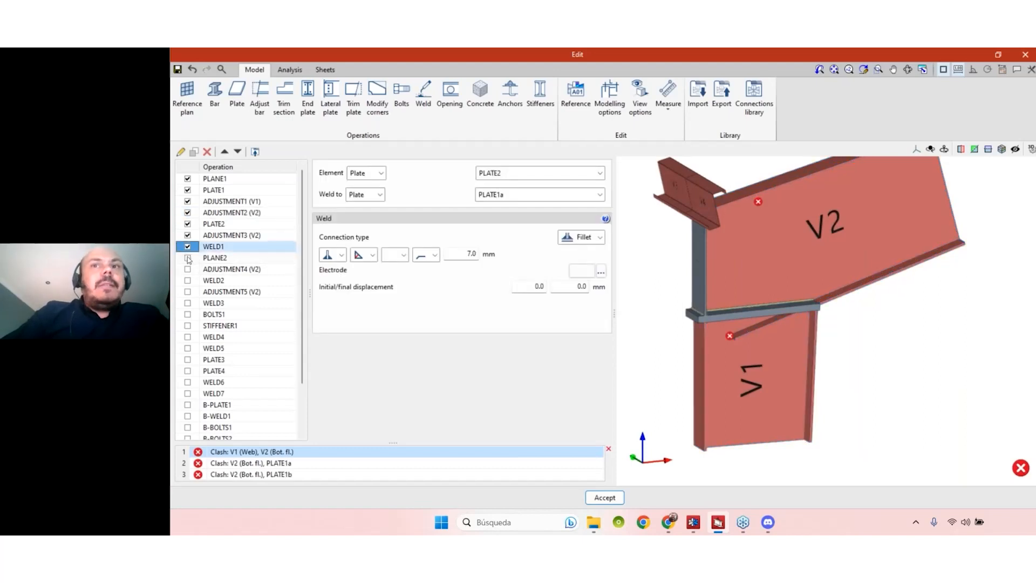
left_click(188, 259)
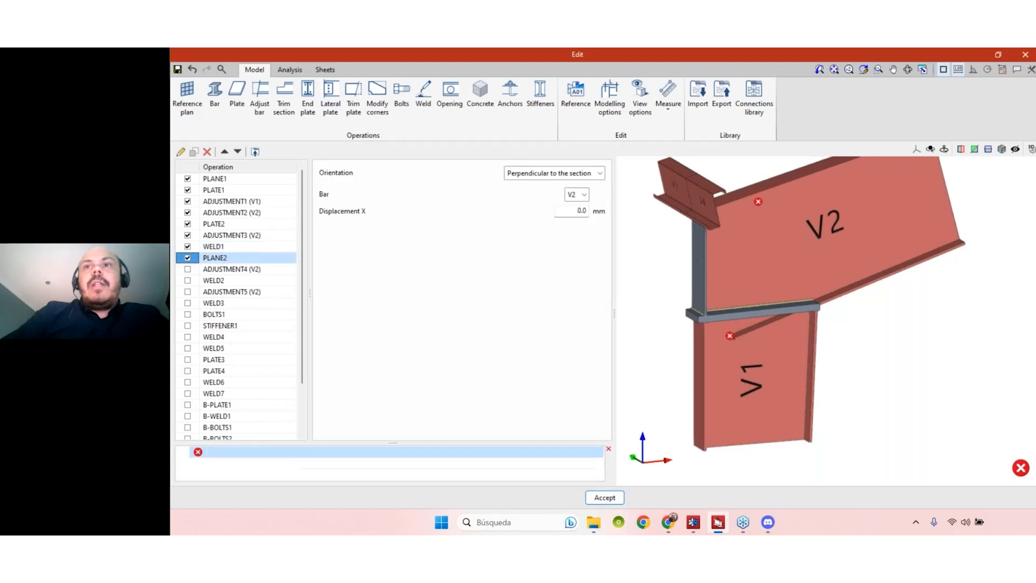
left_click(188, 270)
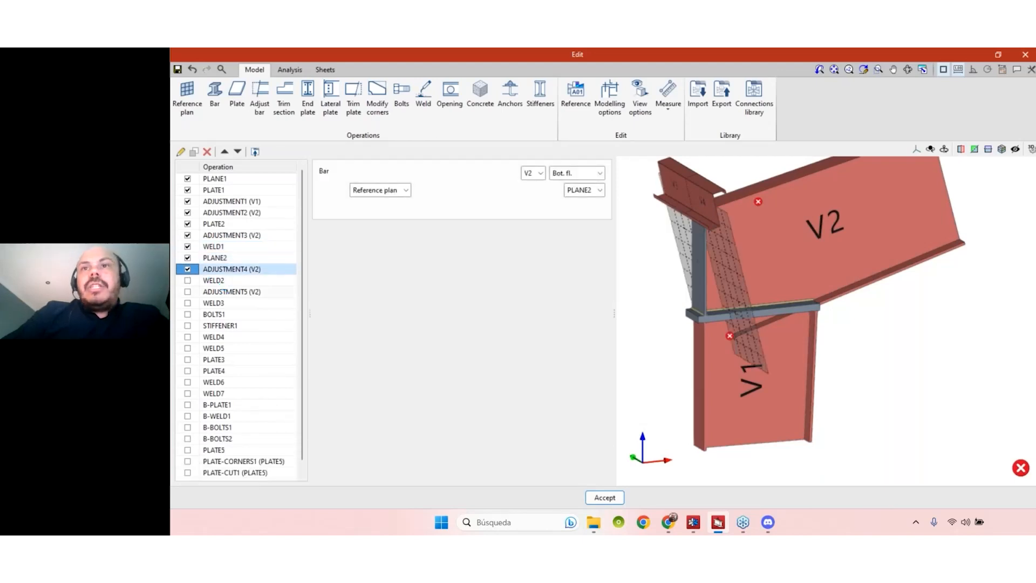
right_click_drag(832, 344, 828, 367)
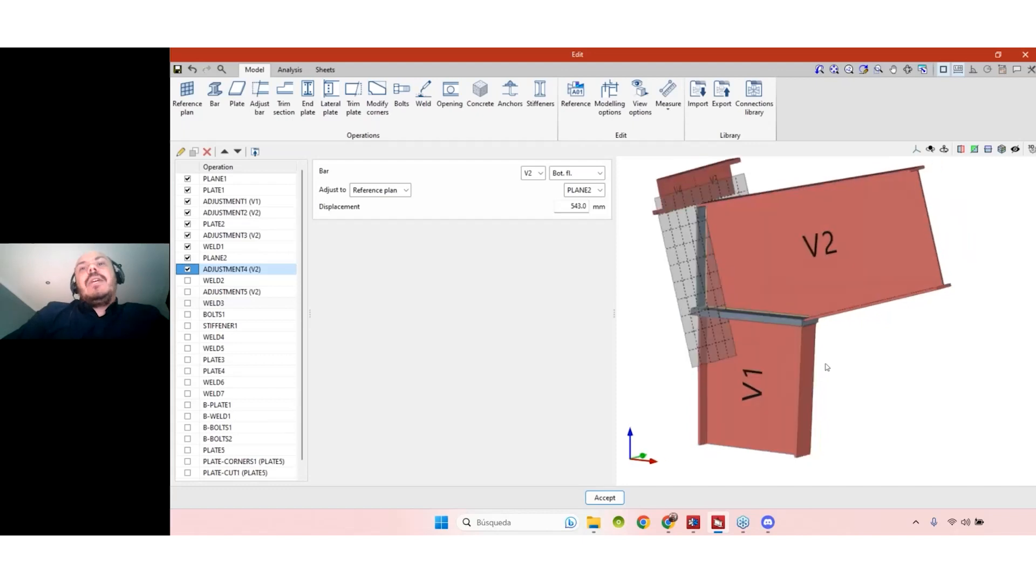
scroll(202, 246, "down", 1)
scroll(202, 247, "up", 1)
- Enable all operations to restore the PLATE4 stiffeners and bolted V3/V4 junction, then inspect in 3D
right_click(194, 171)
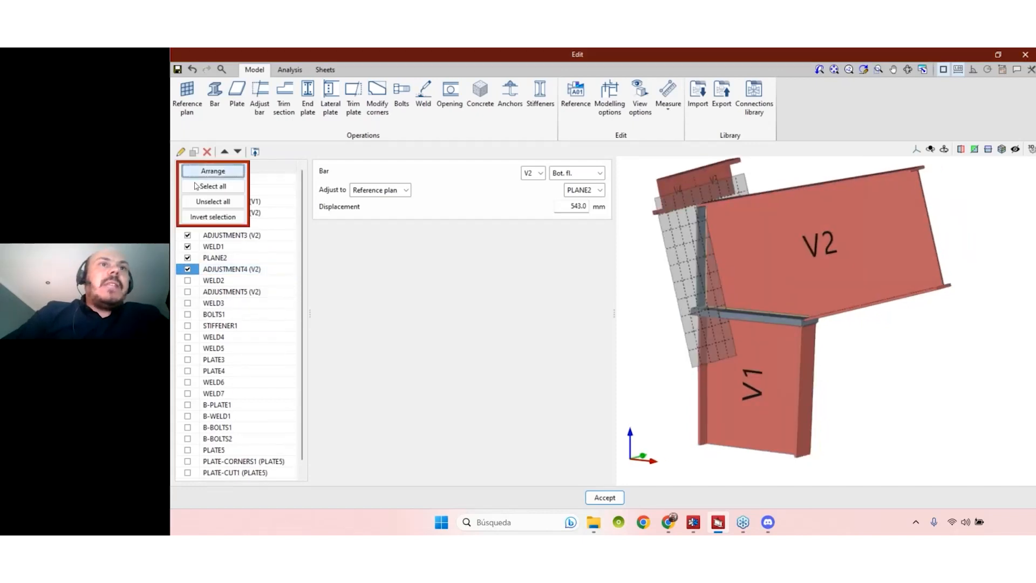
left_click(203, 187)
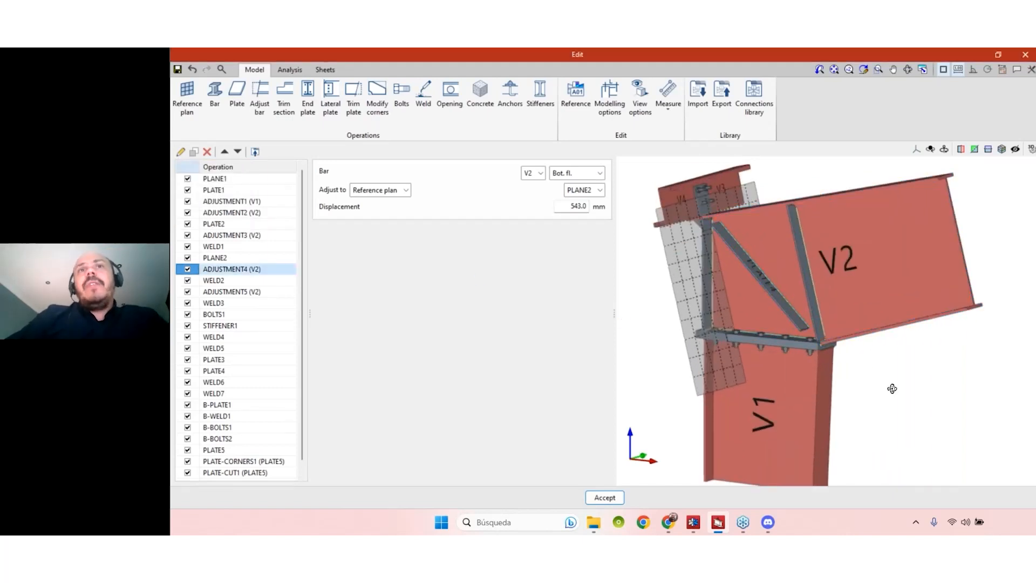
scroll(697, 190, "up", 6)
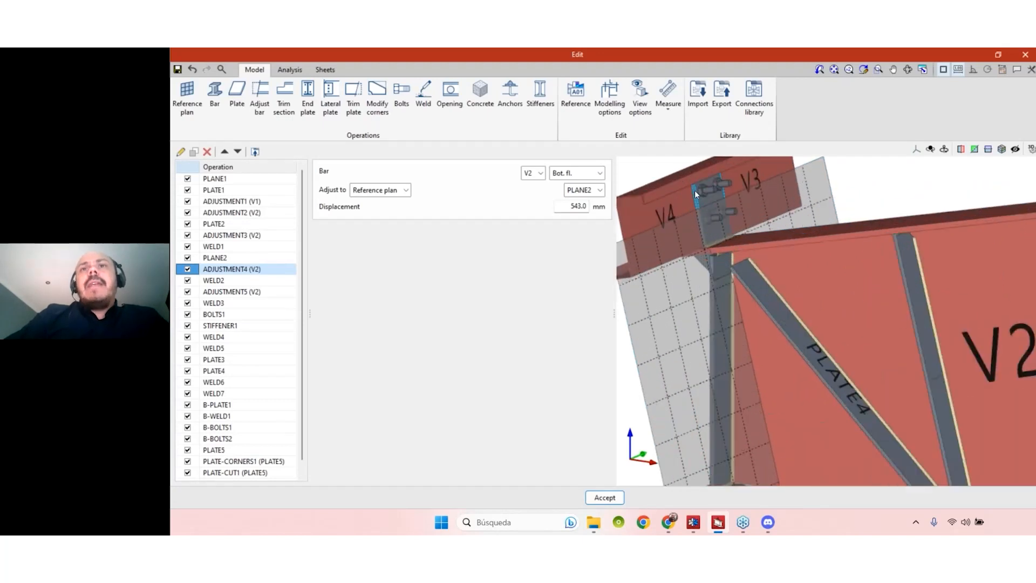
middle_click_drag(780, 195, 842, 238)
scroll(705, 291, "down", 8)
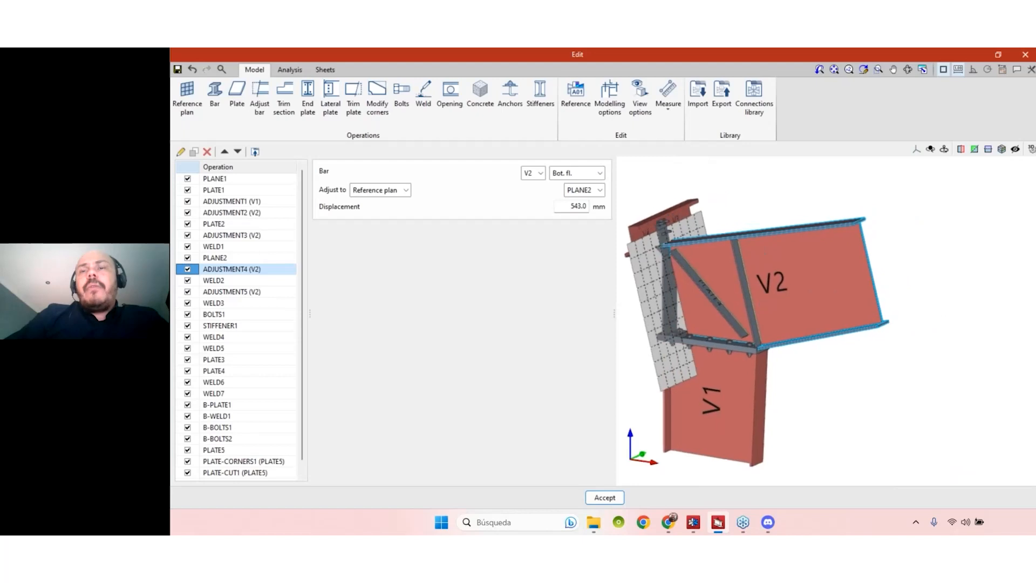
scroll(704, 290, "up", 3)
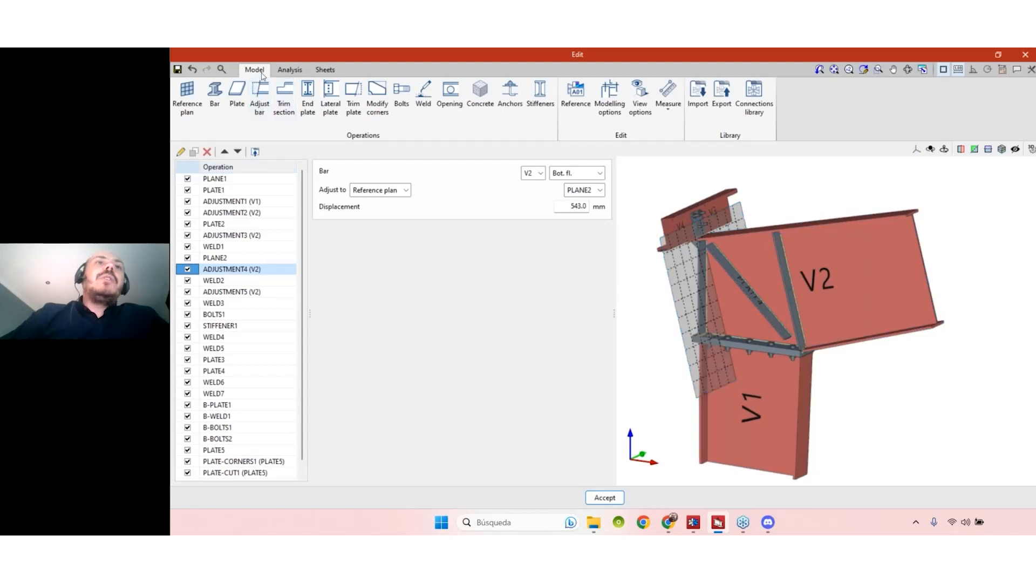
left_click(289, 70)
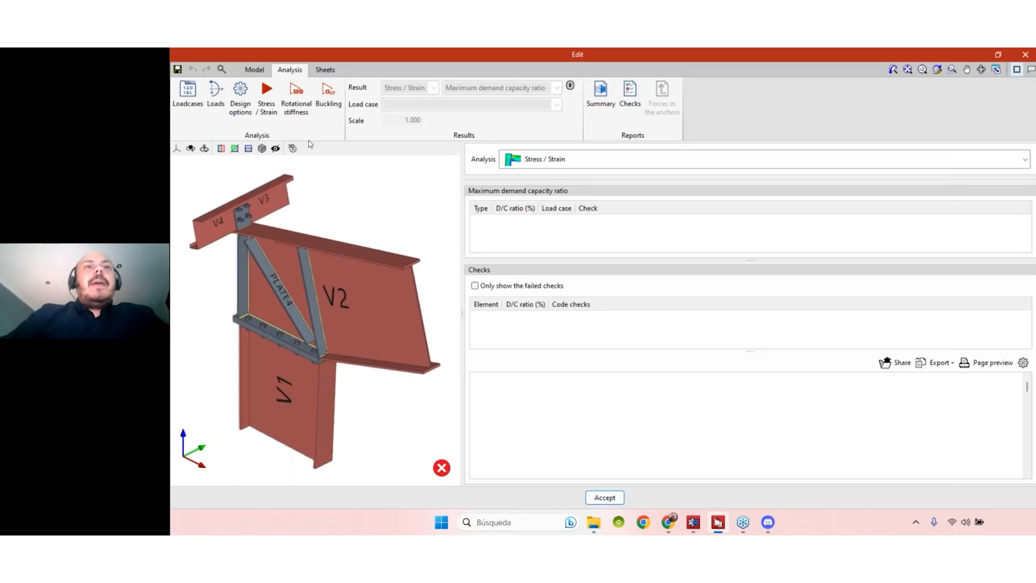
- Widen the 3-D view and run Stress / Strain, giving bolts 91.90% demand/capacity
left_click_drag(462, 213, 532, 213)
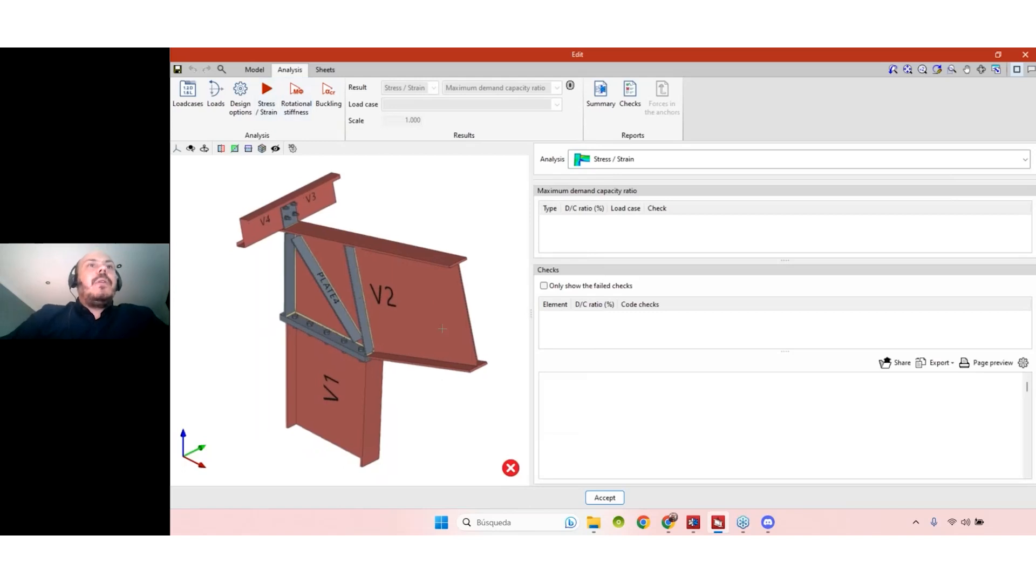
left_click(272, 101)
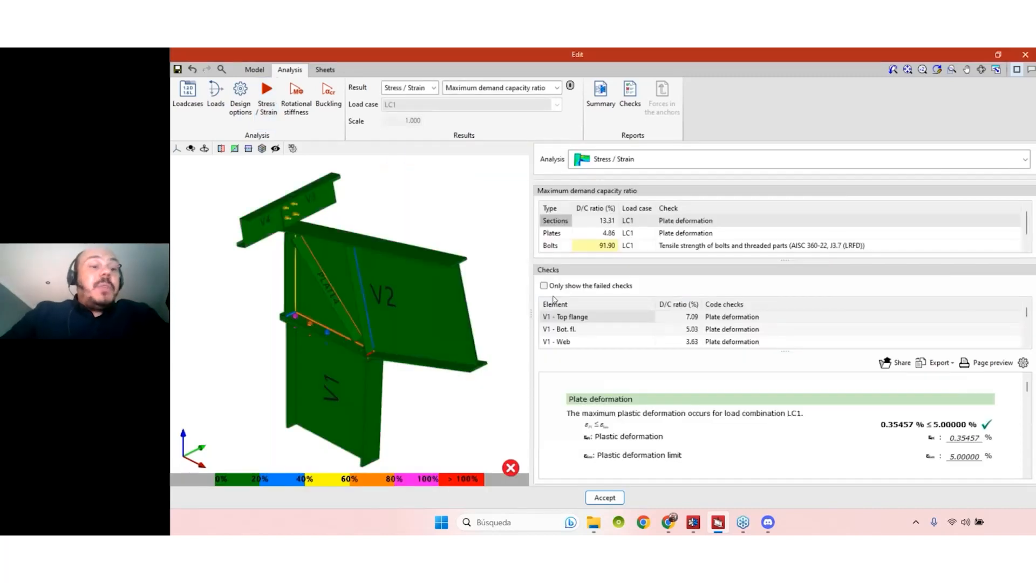
middle_click_drag(400, 412, 340, 356)
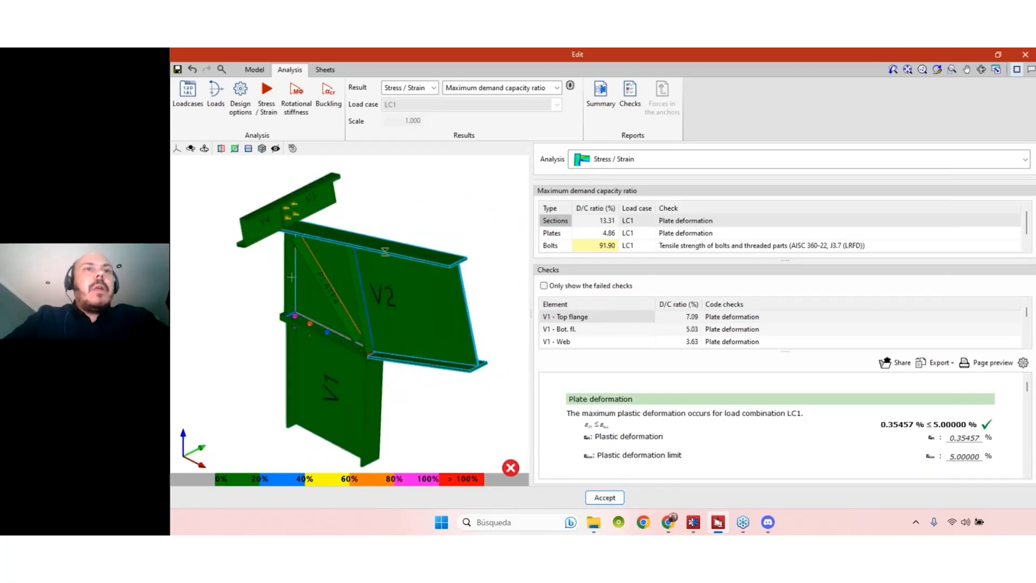
scroll(351, 346, "up", 4)
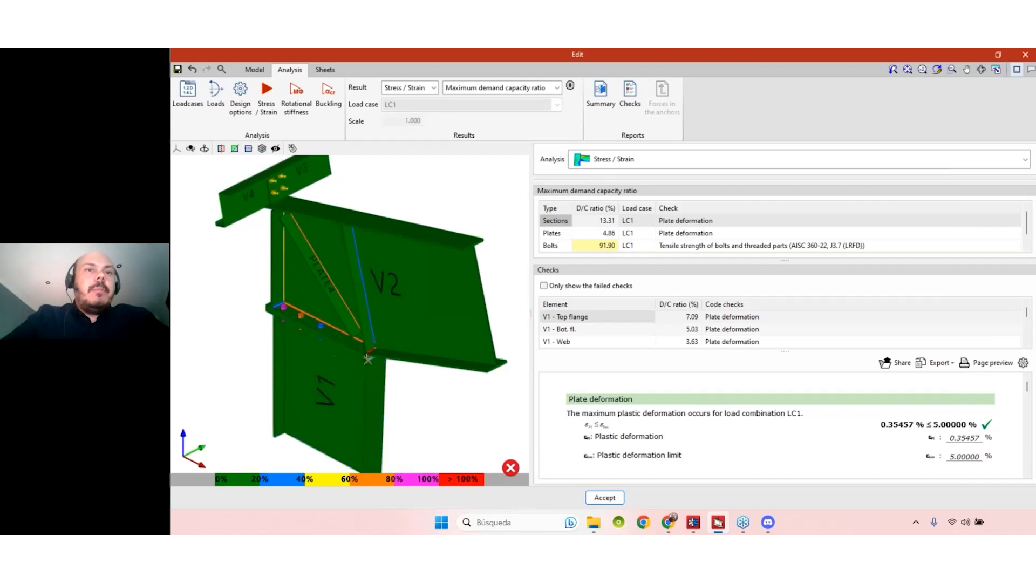
scroll(371, 348, "down", 3)
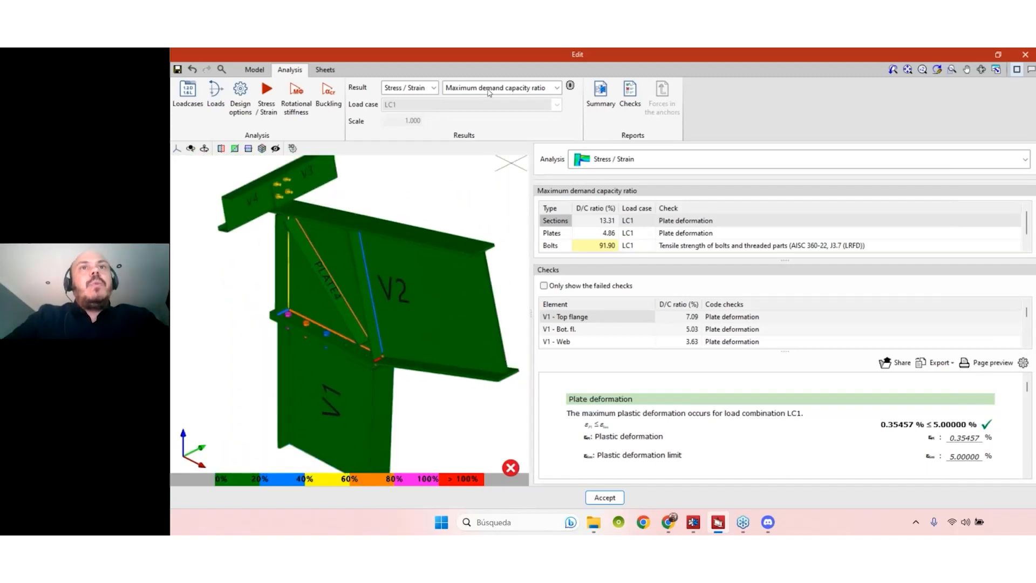
mouse_move(413, 390)
middle_mouse_down()
mouse_move(432, 378)
mouse_move(427, 384)
middle_mouse_up()
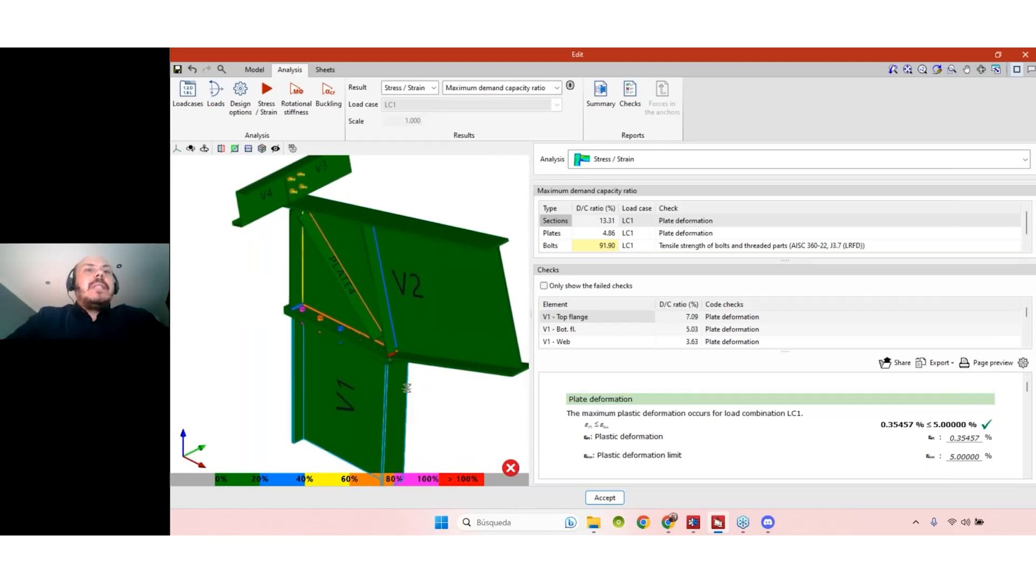
scroll(390, 354, "up", 5)
scroll(380, 331, "up", 5)
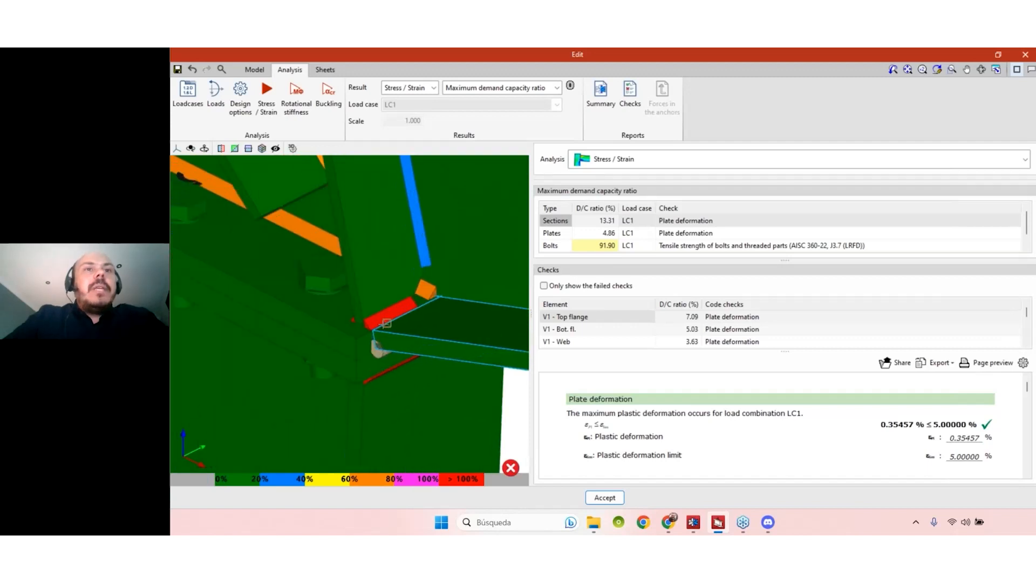
scroll(377, 323, "down", 5)
scroll(376, 323, "down", 8)
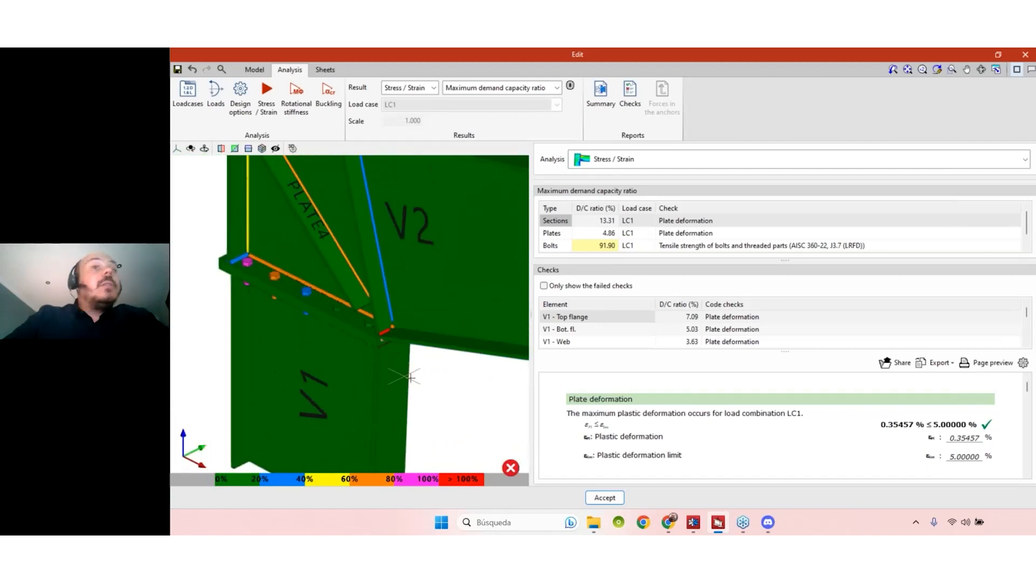
scroll(399, 347, "up", 5)
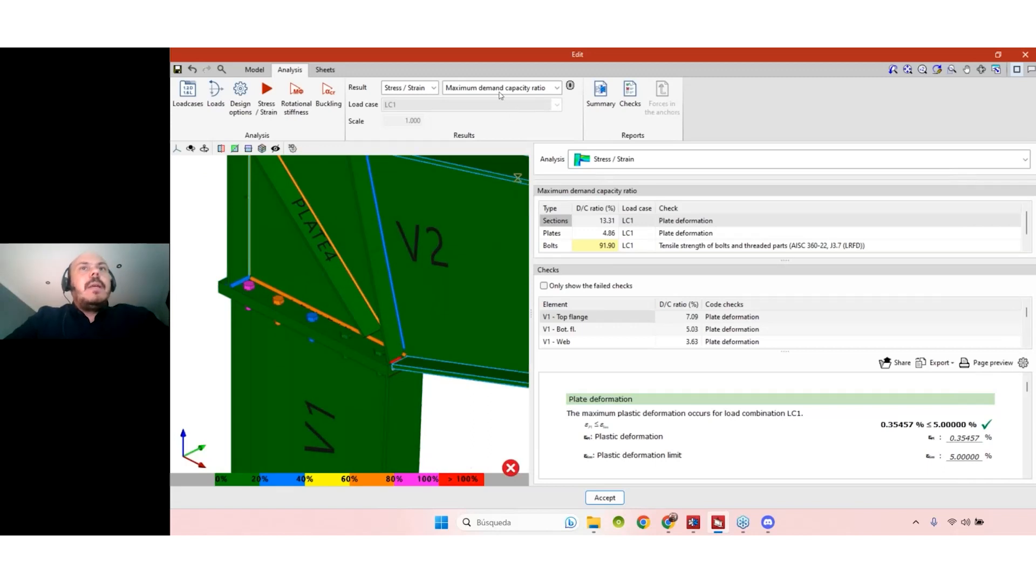
scroll(425, 364, "down", 5)
scroll(388, 378, "up", 4)
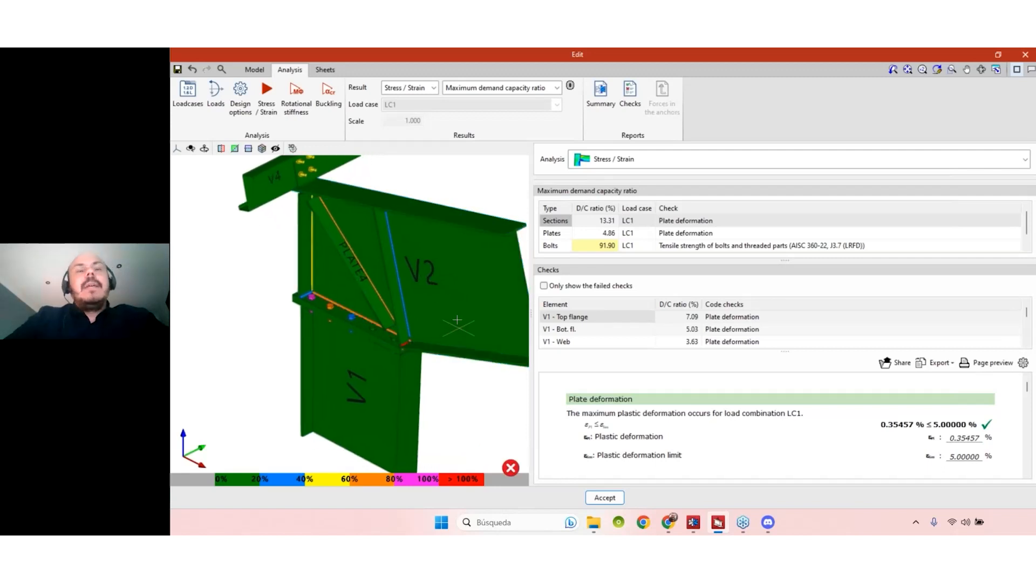
right_click_drag(435, 282, 437, 291)
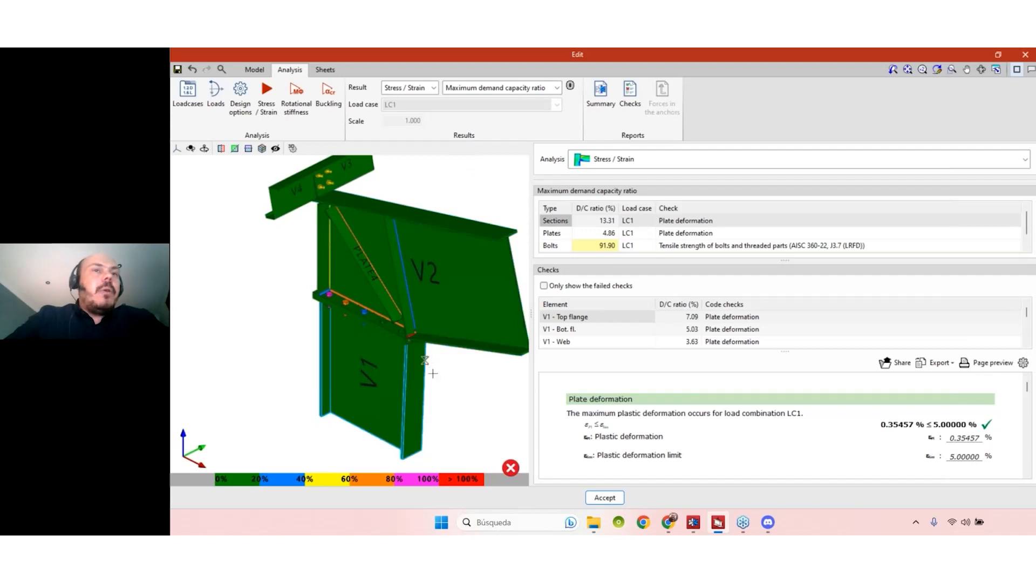
right_click_drag(434, 378, 414, 362)
scroll(413, 361, "up", 4)
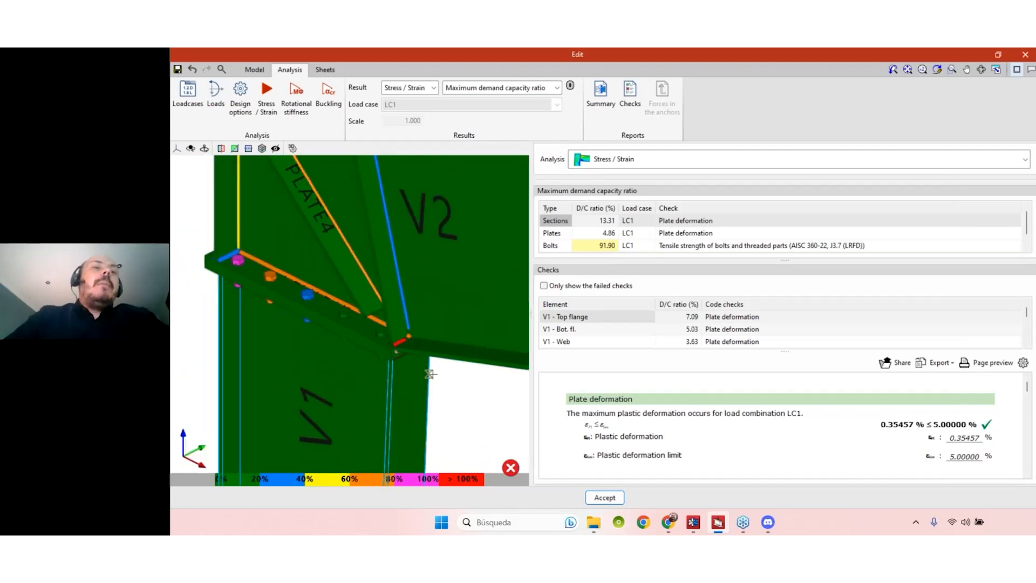
scroll(431, 380, "down", 1)
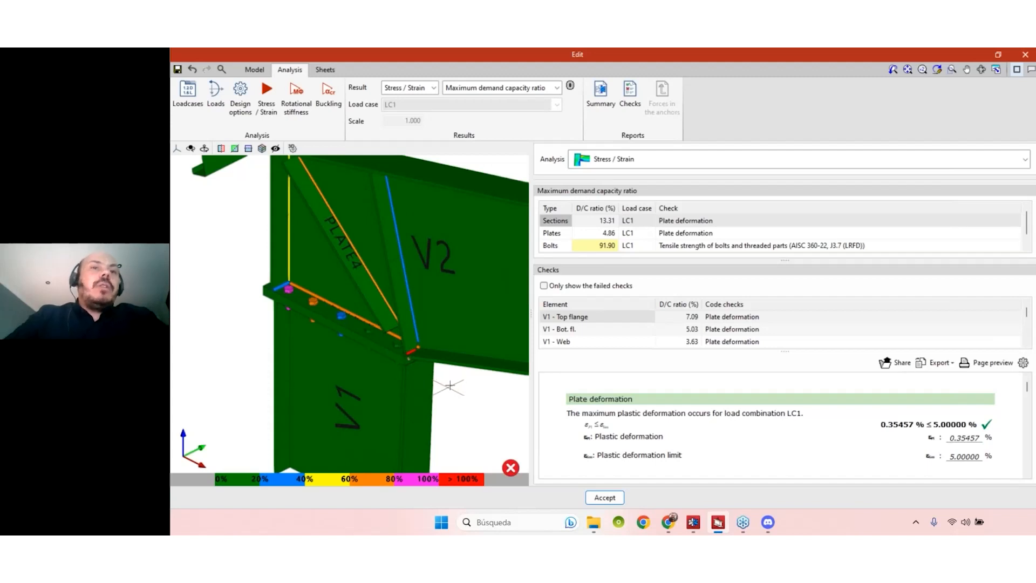
scroll(457, 387, "down", 1)
middle_click_drag(459, 388, 447, 391)
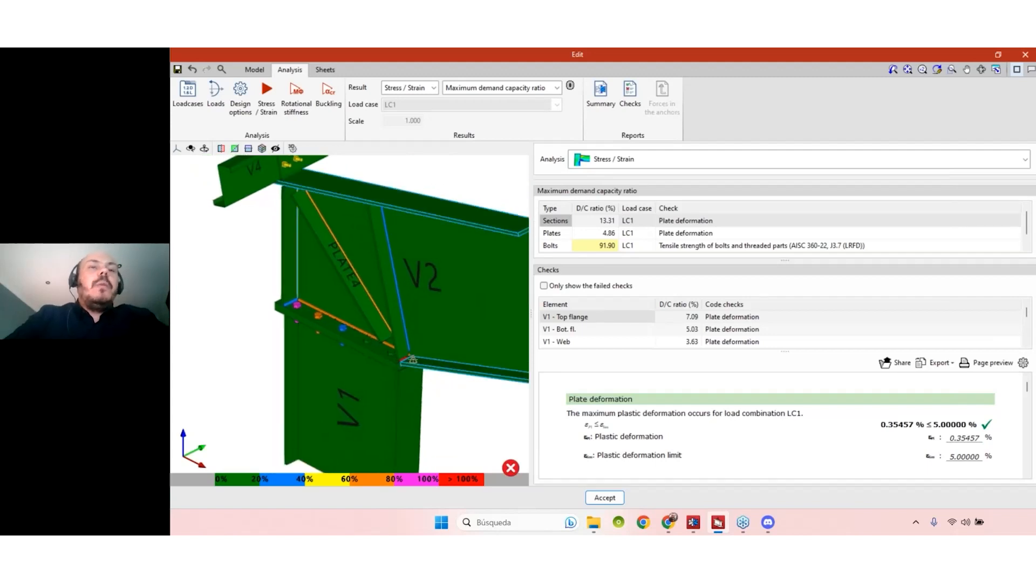
scroll(413, 359, "up", 5)
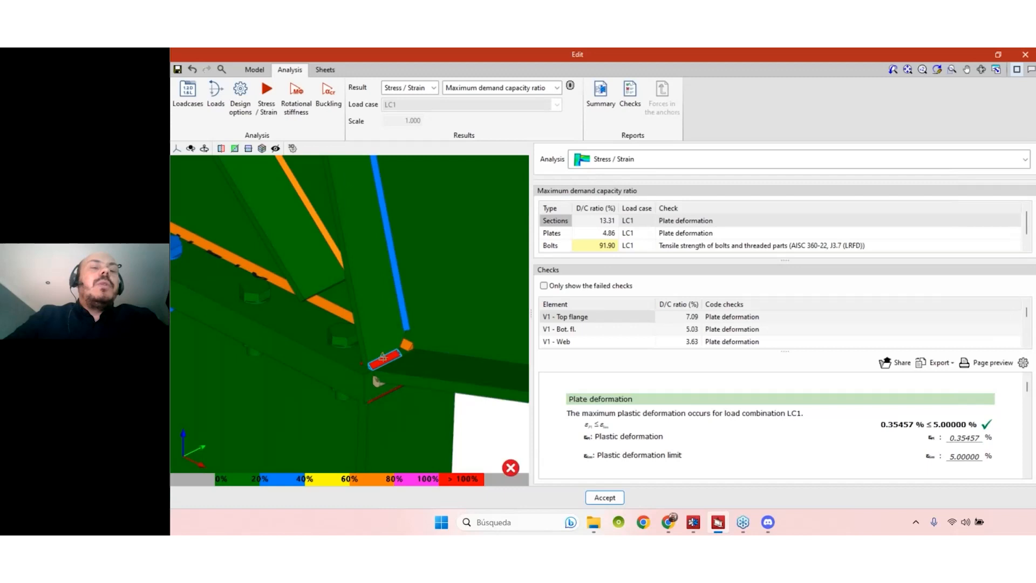
scroll(383, 357, "down", 1)
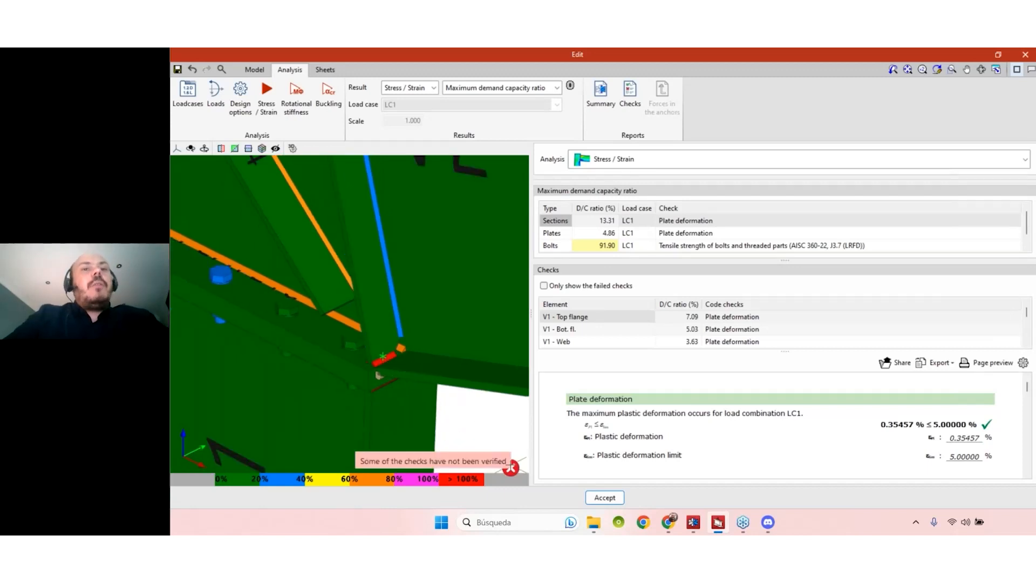
- Review the deformation checks for V1 bottom flange, V1 web and V2 web (0.23976%)
scroll(729, 338, "down", 5)
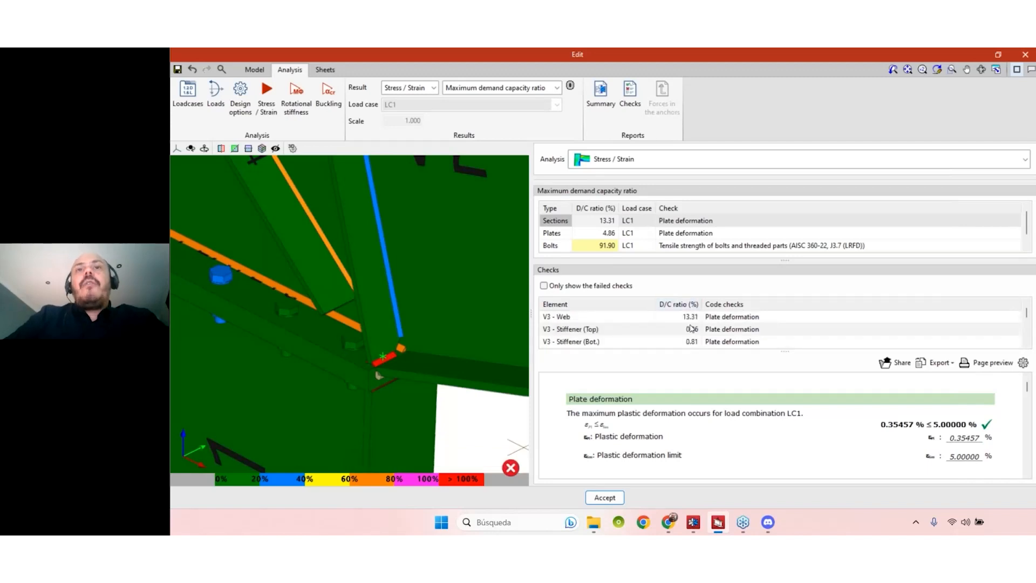
scroll(745, 377, "down", 2)
scroll(750, 381, "up", 2)
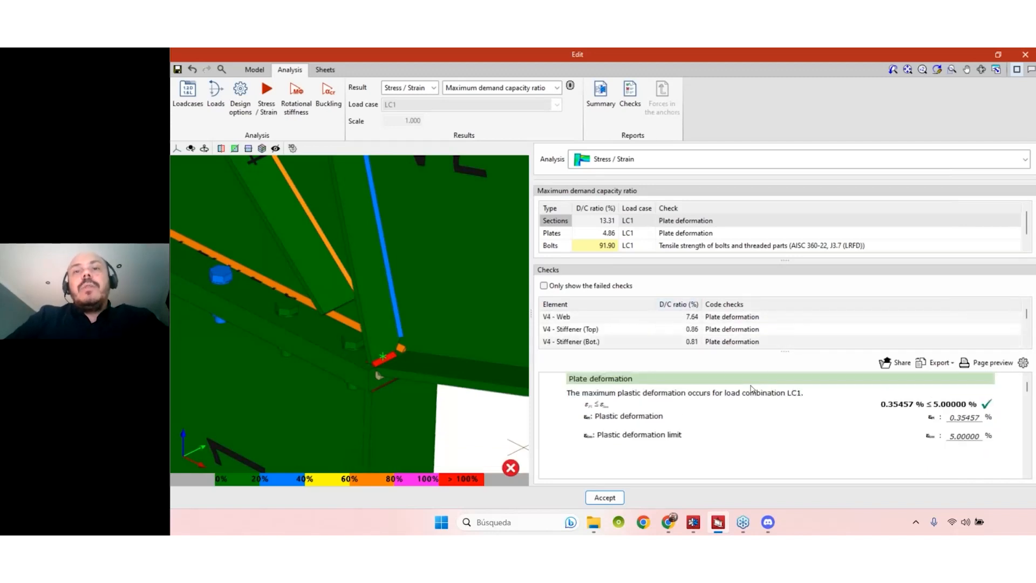
scroll(750, 389, "down", 1)
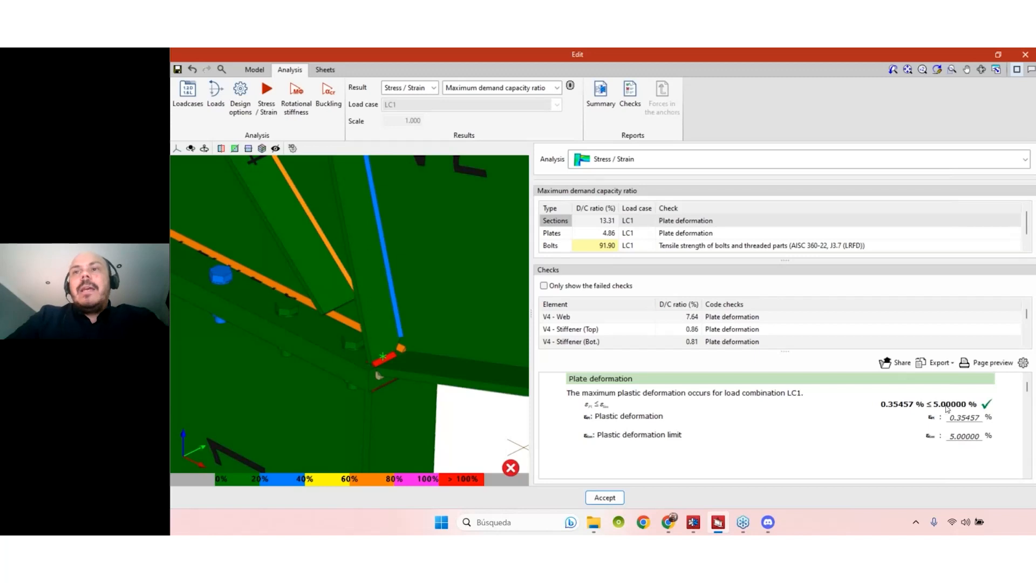
scroll(645, 389, "down", 3)
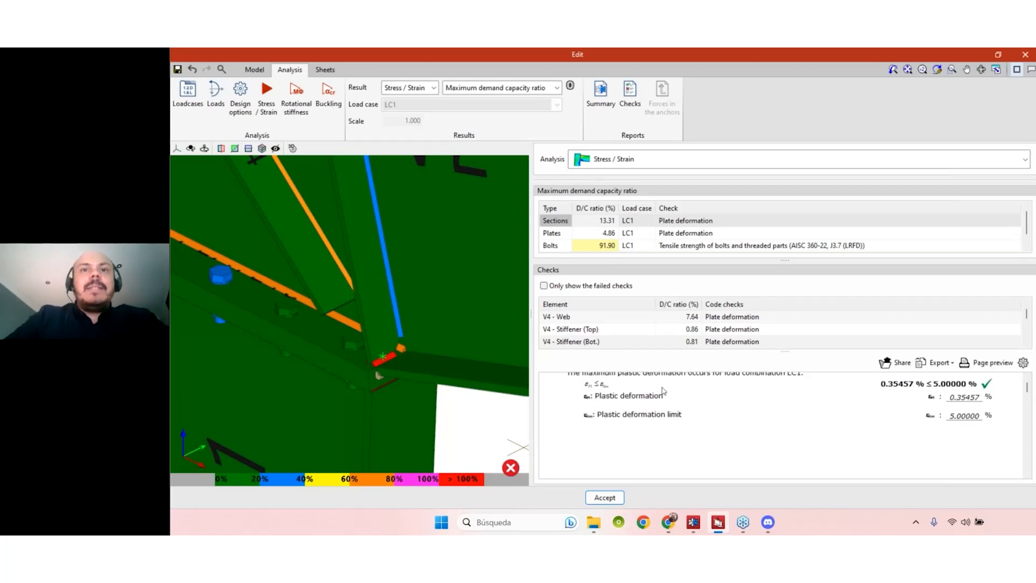
scroll(600, 325, "down", 3)
scroll(599, 325, "down", 3)
scroll(600, 321, "down", 3)
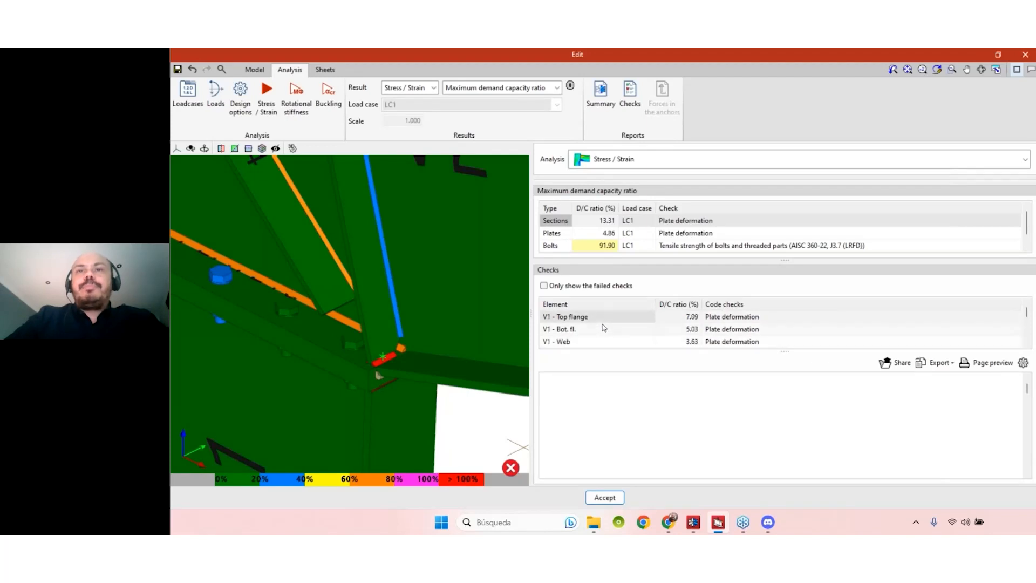
left_click(618, 338)
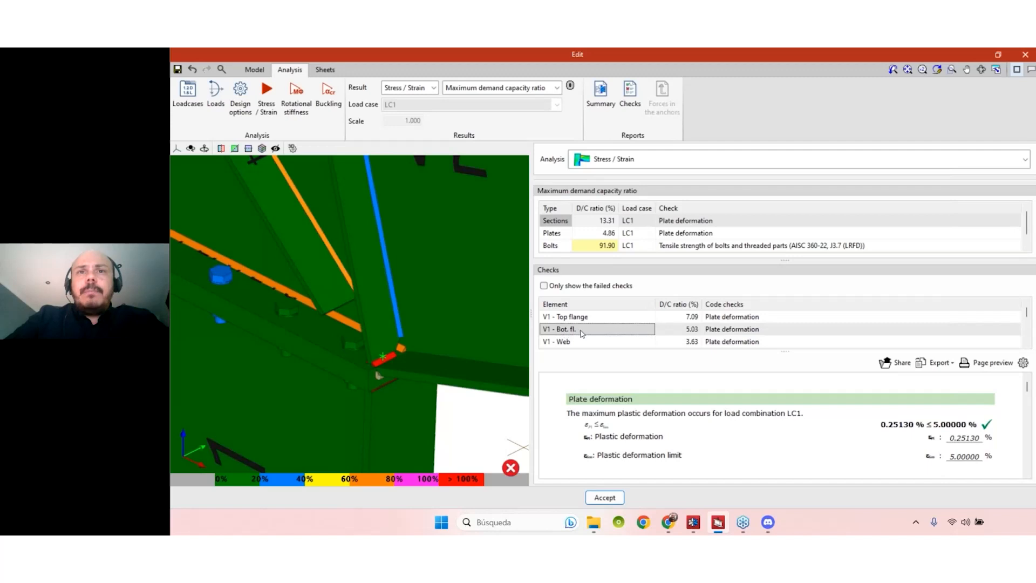
left_click(566, 342)
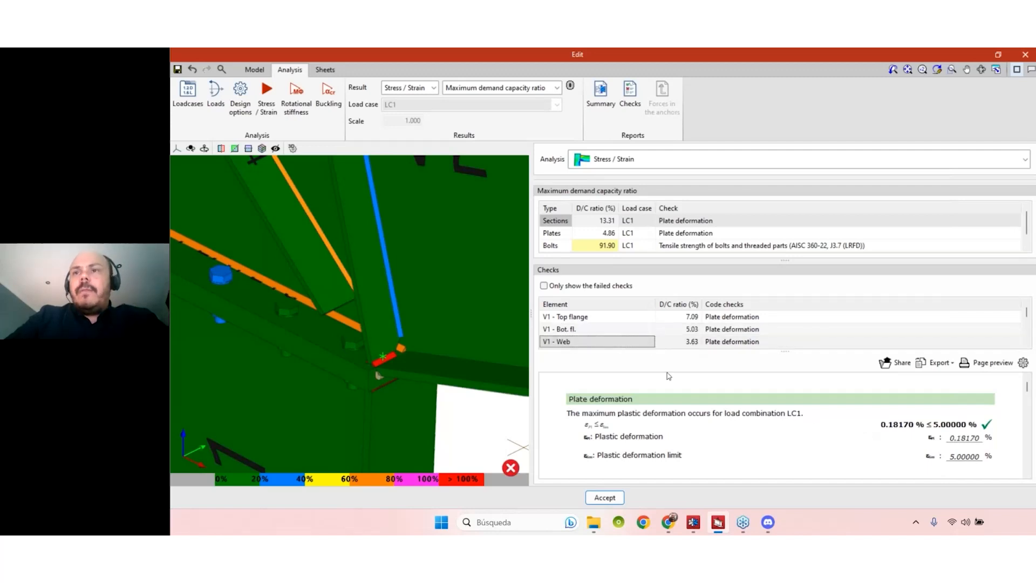
scroll(608, 359, "down", 1)
left_click(569, 344)
scroll(620, 332, "down", 1)
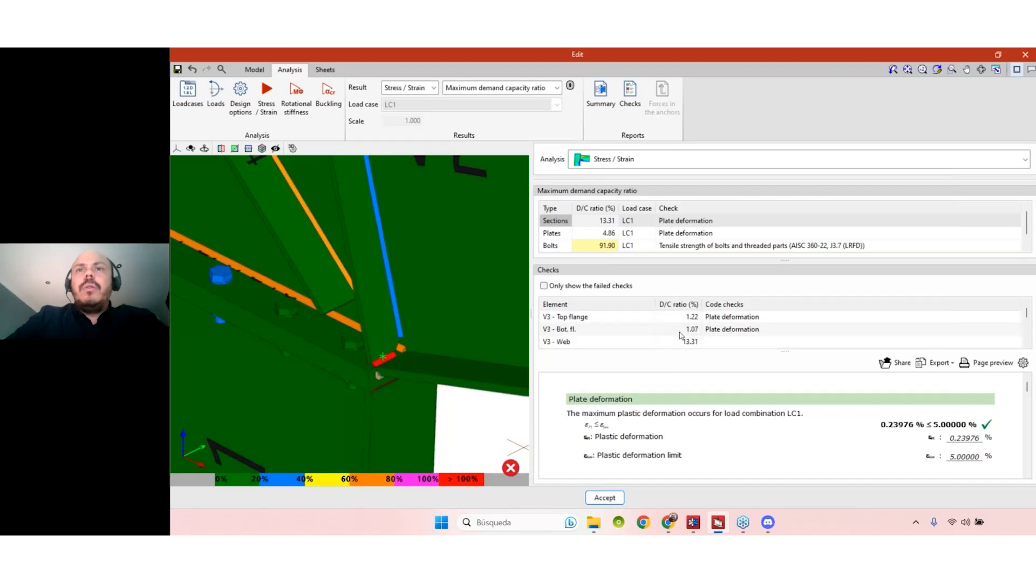
- Show only failed checks and inspect the ADJUSTMENT2 web weld size and WELD4 front strength failures
left_click(544, 286)
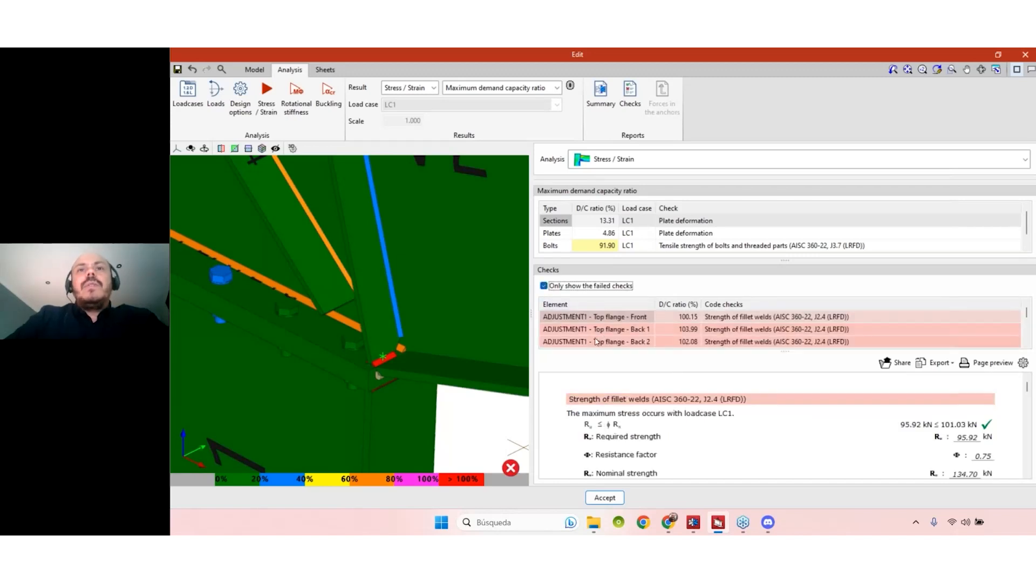
scroll(594, 333, "down", 2)
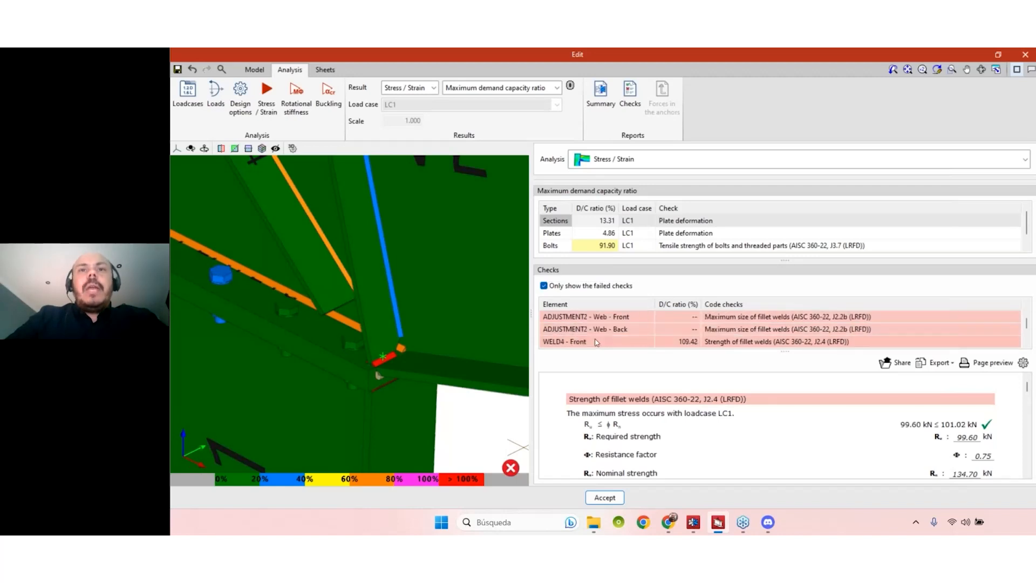
left_click(599, 331)
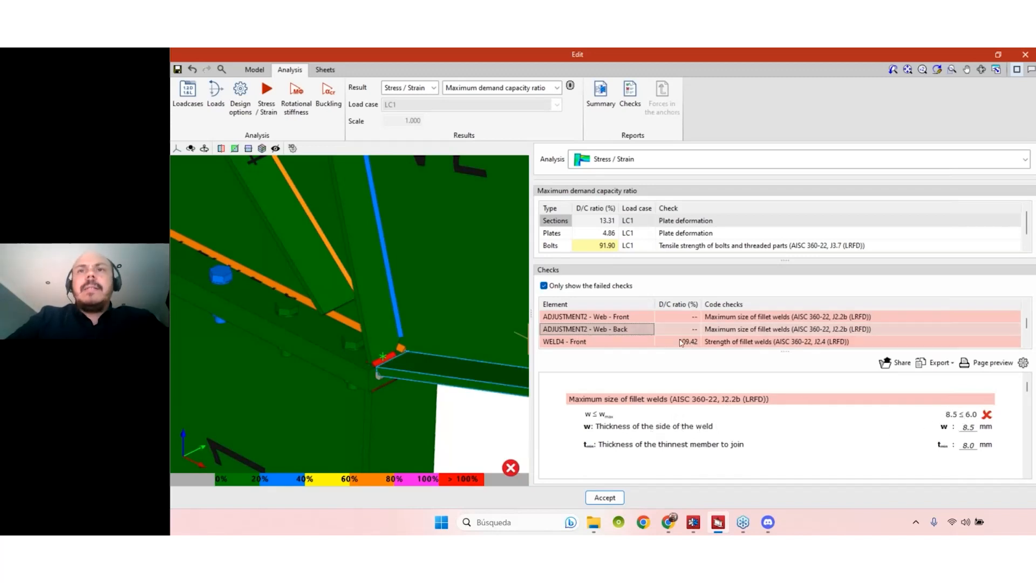
left_click(599, 342)
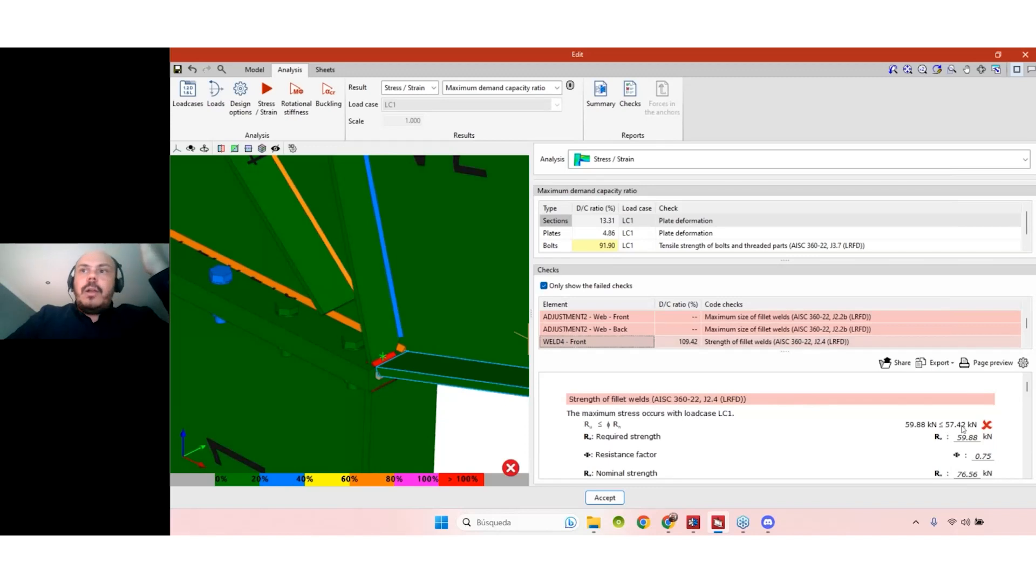
scroll(898, 430, "down", 1)
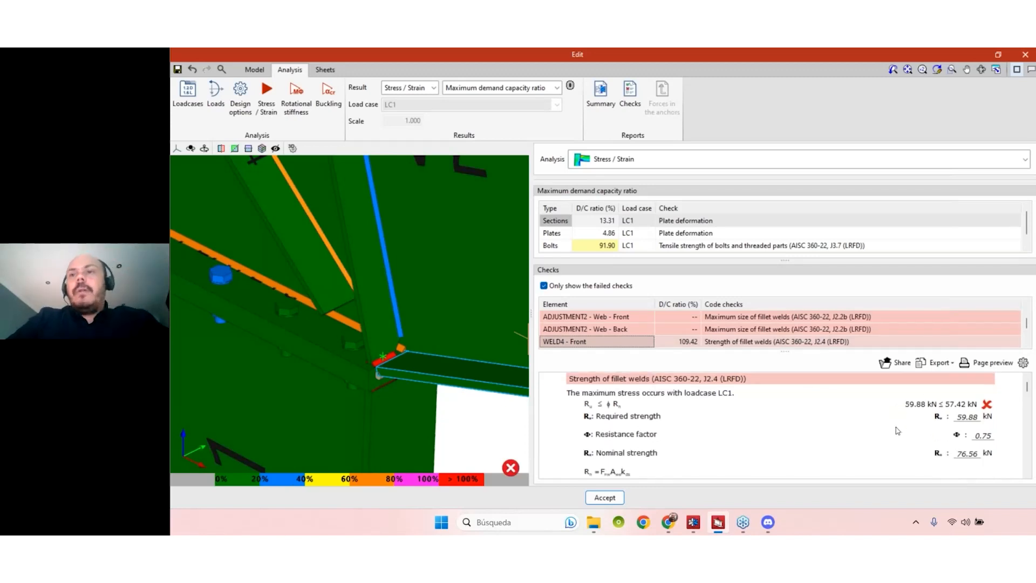
scroll(763, 335, "up", 3)
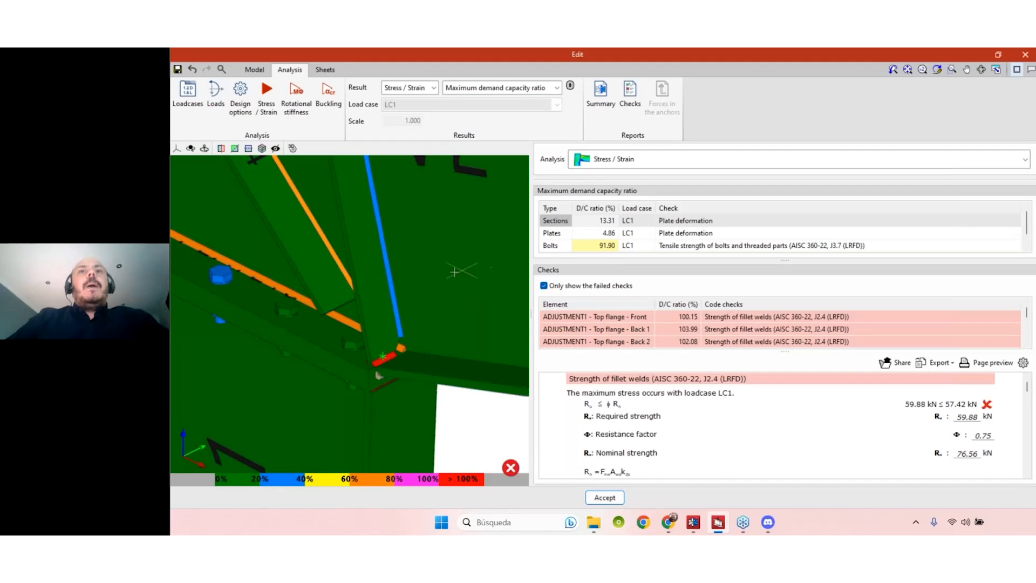
scroll(484, 254, "down", 3)
scroll(484, 254, "down", 5)
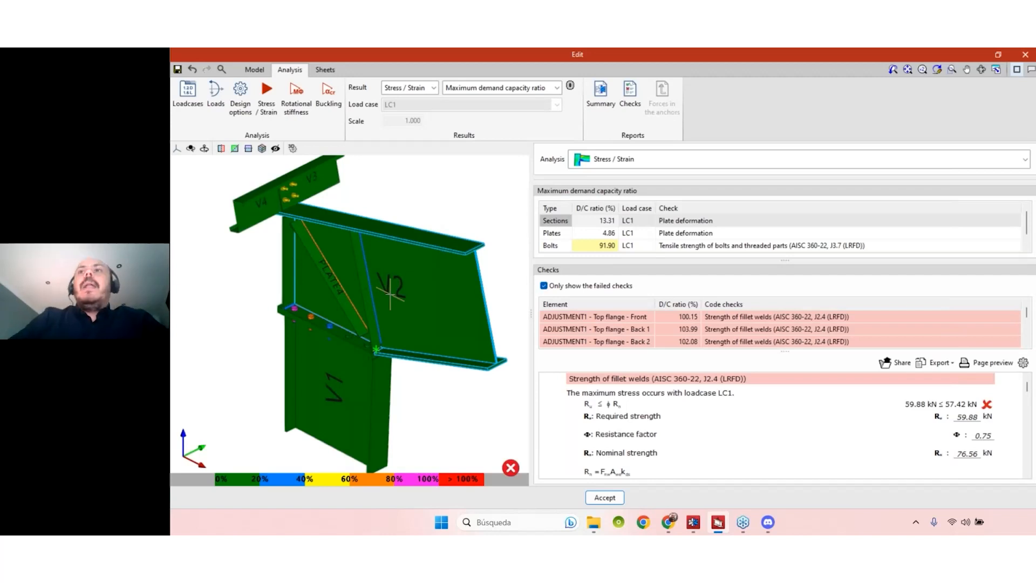
- Close the Edit results window, back to the PEB Warehouse.mtl 3D model
left_click(1026, 55)
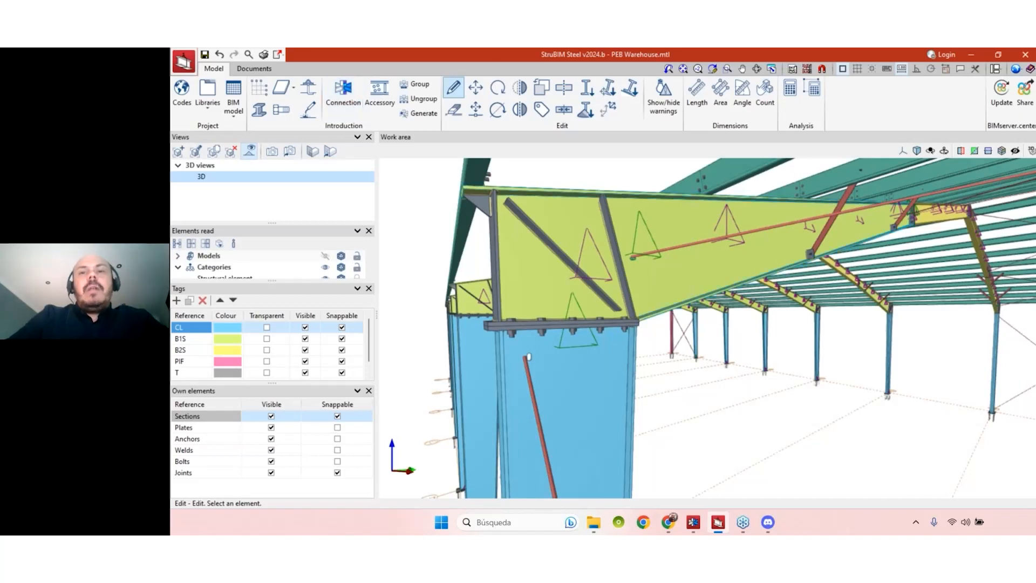
- In CYPE Connect, accept Node 3 and preview Node 2's connection in an oblique view
left_click(697, 521)
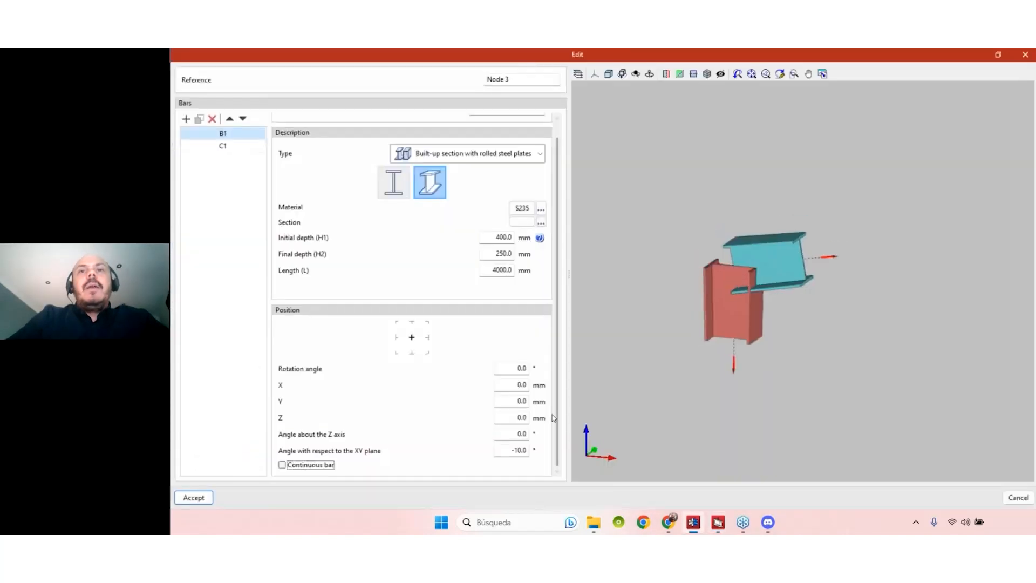
left_click(204, 502)
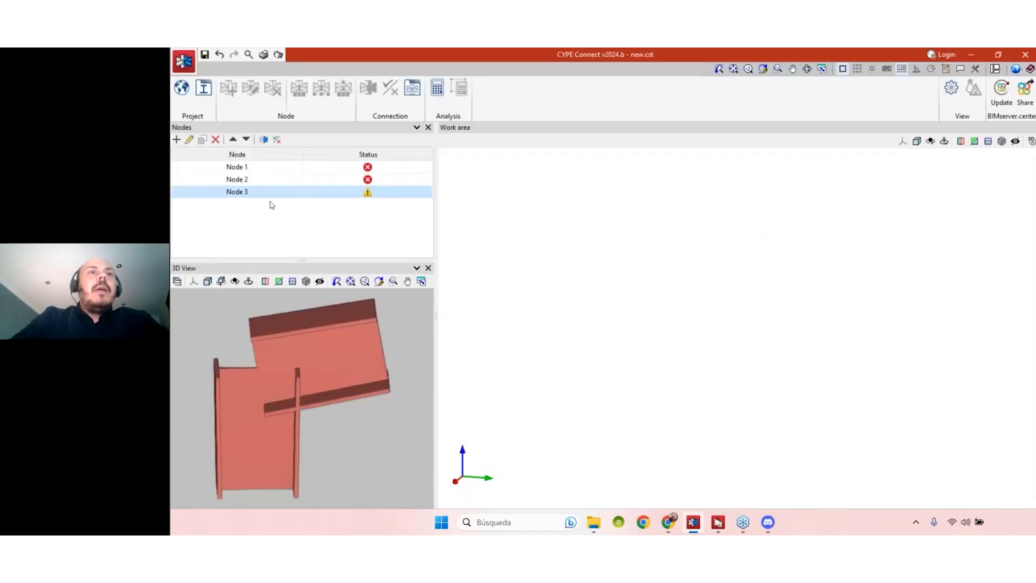
left_click(251, 180)
mouse_move(398, 383)
middle_mouse_down()
mouse_move(336, 390)
mouse_move(321, 421)
middle_mouse_up()
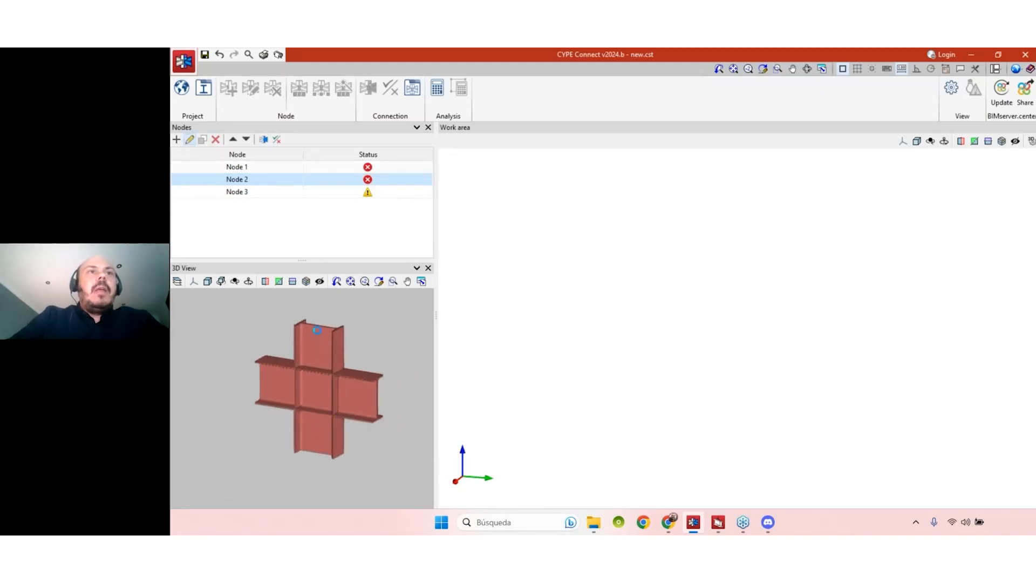
- Check Node 2's bars B1, B2 and C1, all IPE 300 S235, then close the editor
left_click(189, 139)
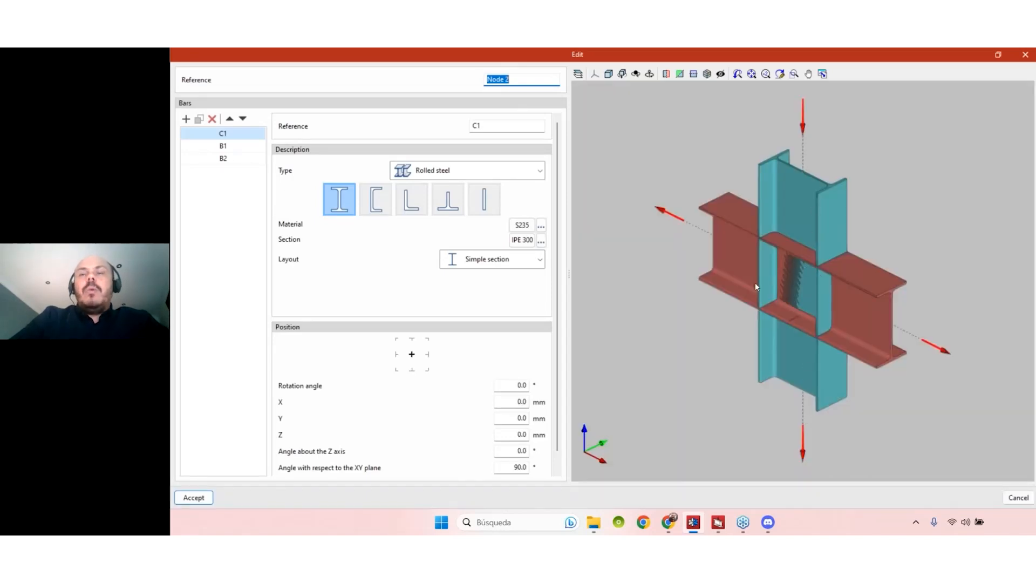
left_click(219, 147)
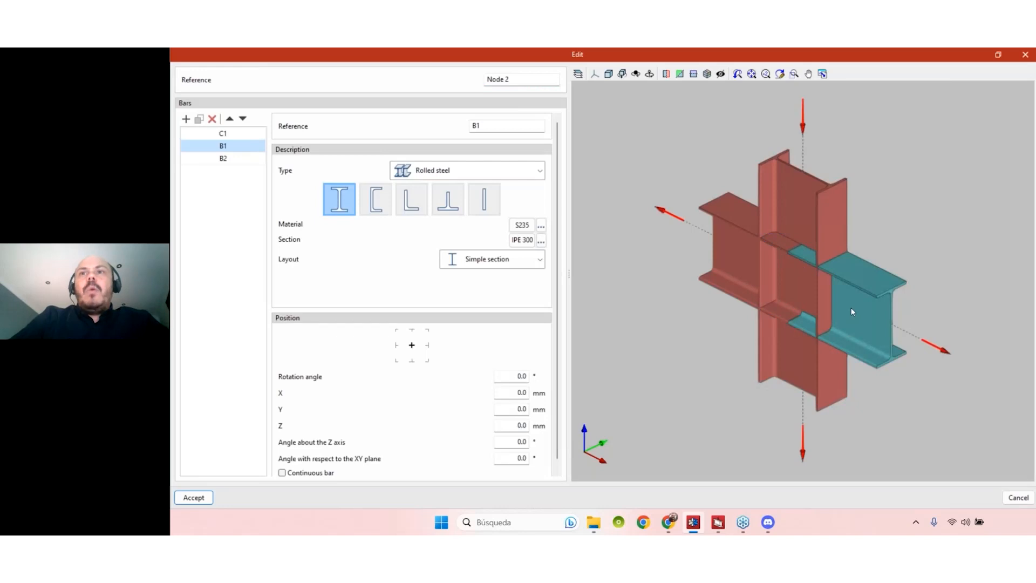
left_click(214, 163)
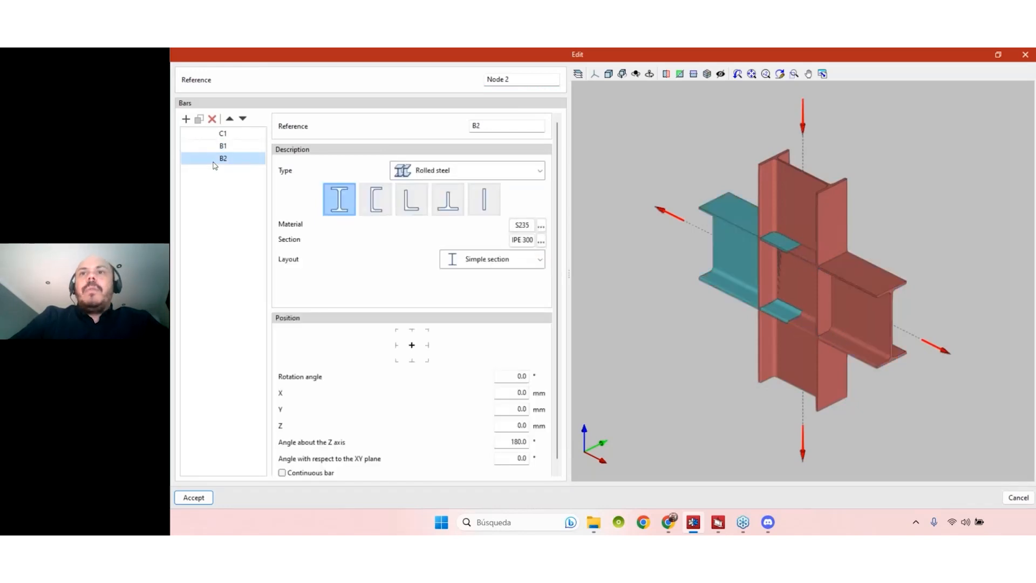
left_click(224, 134)
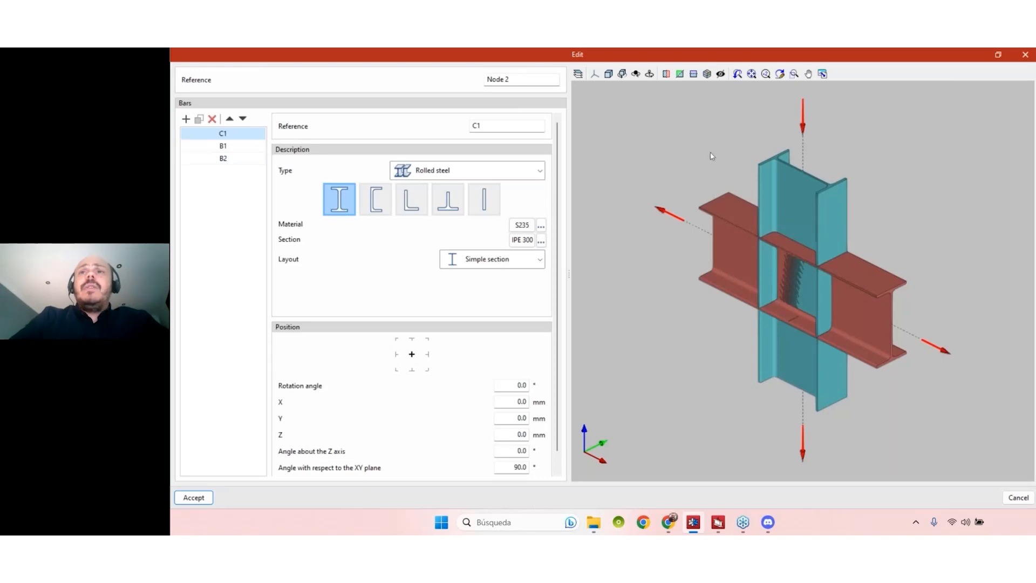
left_click(1025, 54)
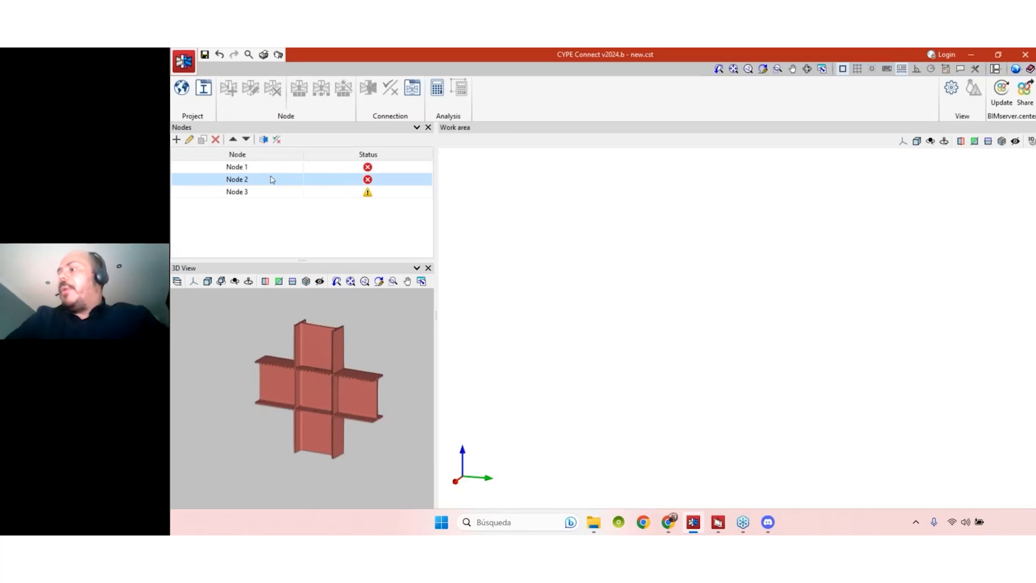
- Open Node 2's connection design and arrange the view to see the three C1–B1 clashes
left_click(264, 141)
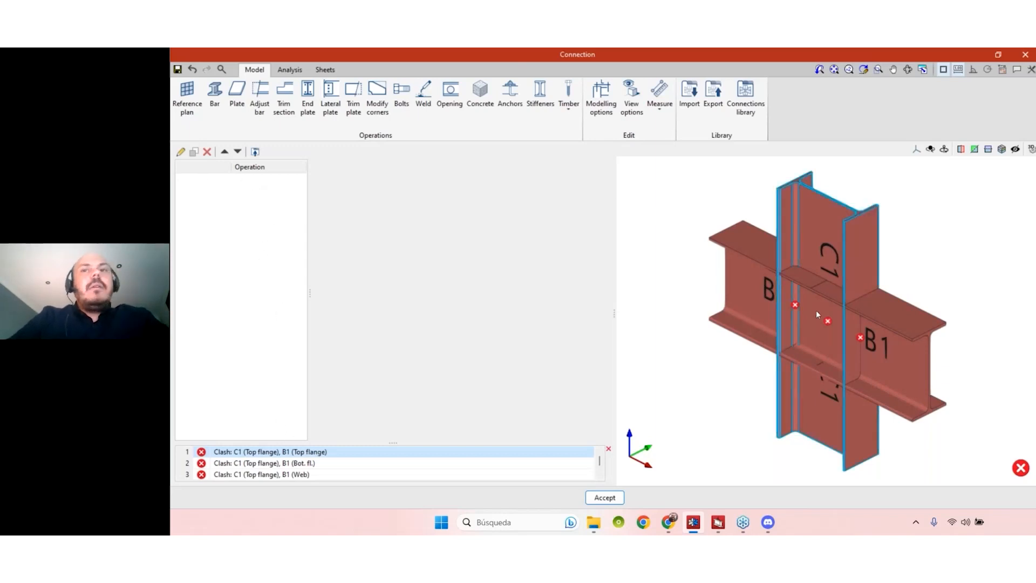
middle_click_drag(829, 345, 917, 353)
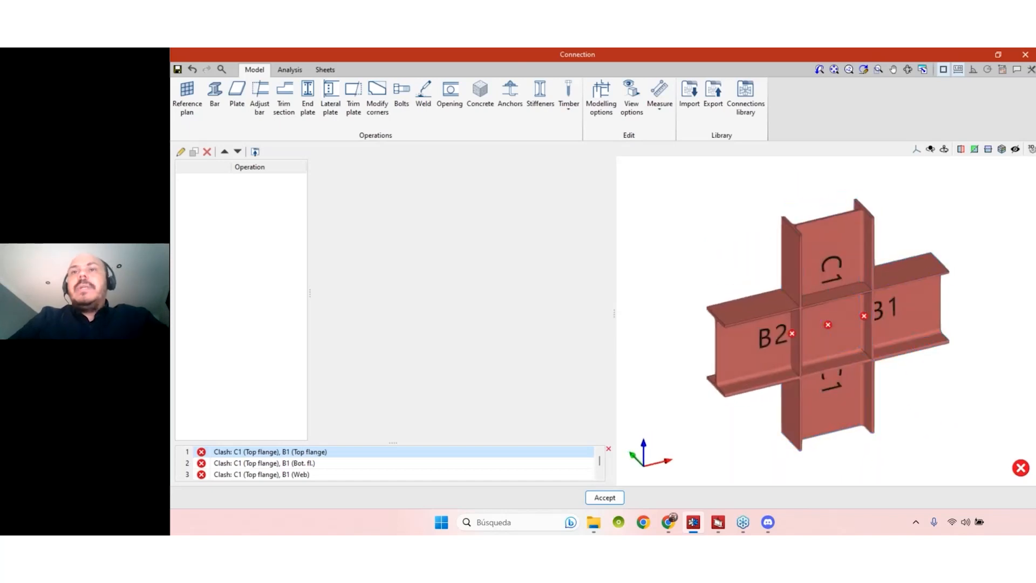
left_click_drag(308, 295, 340, 295)
left_click_drag(614, 319, 595, 317)
middle_click_drag(870, 361, 844, 394)
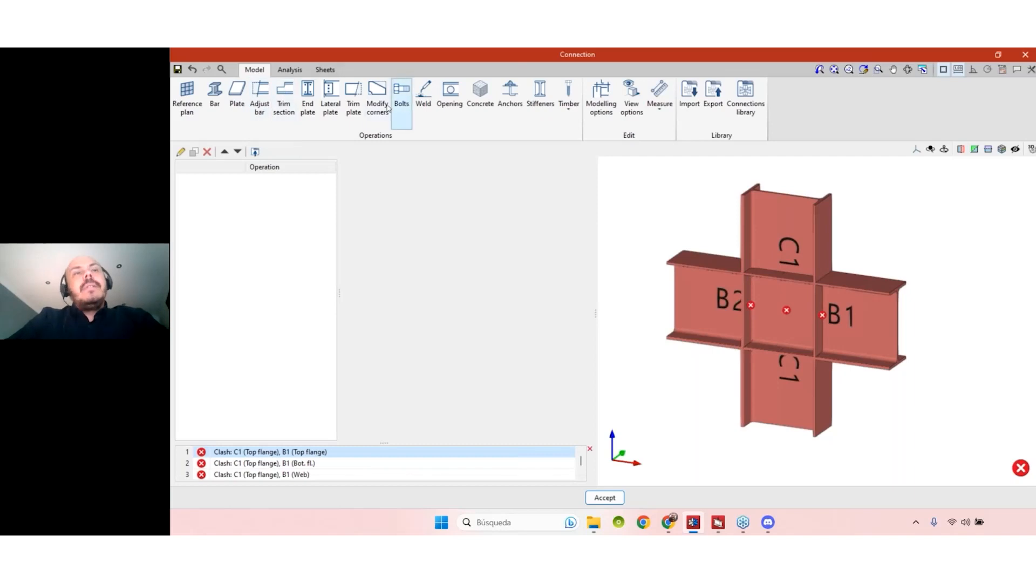
- Add lateral plate LATERAL1 (20 mm thick, 100 mm deep) and review its Bolts and Welds properties
left_click(331, 107)
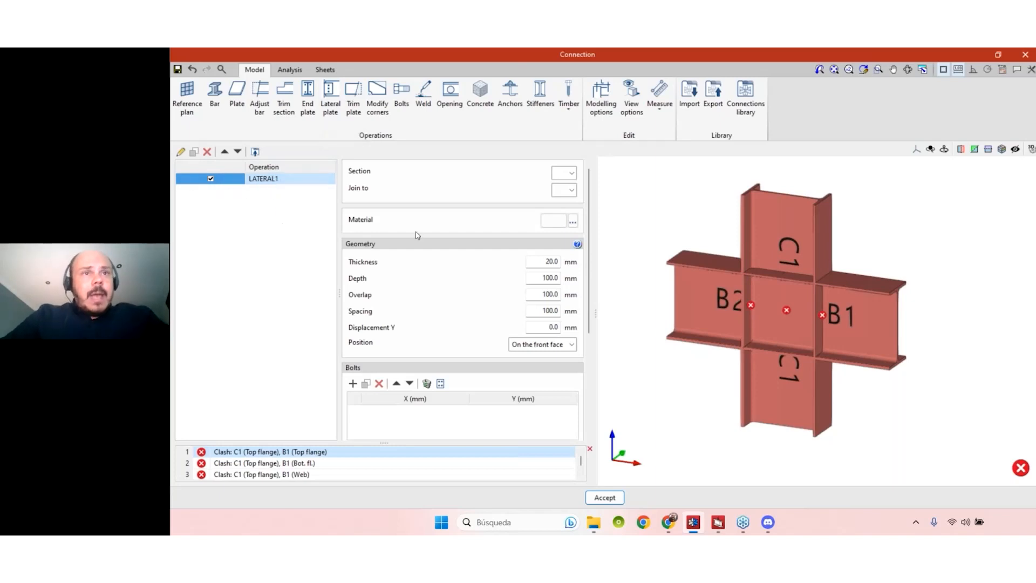
left_click_drag(595, 269, 611, 269)
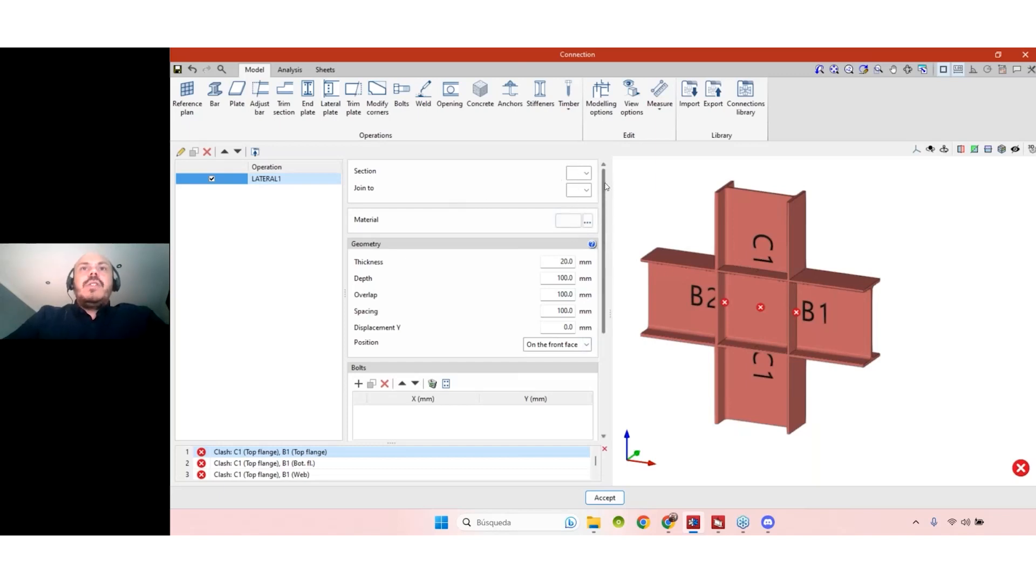
scroll(604, 186, "down", 6)
scroll(589, 190, "up", 5)
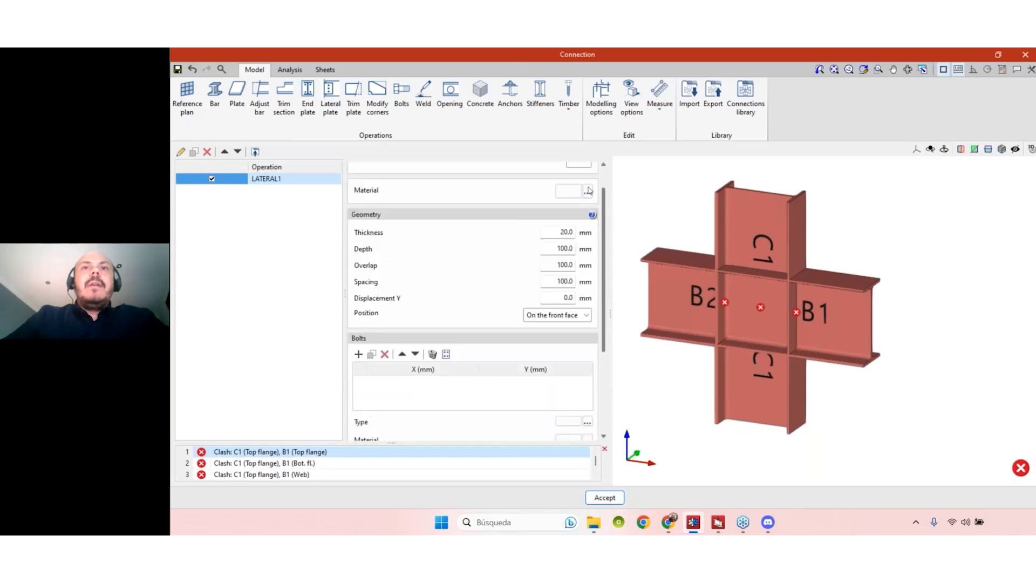
scroll(589, 190, "up", 1)
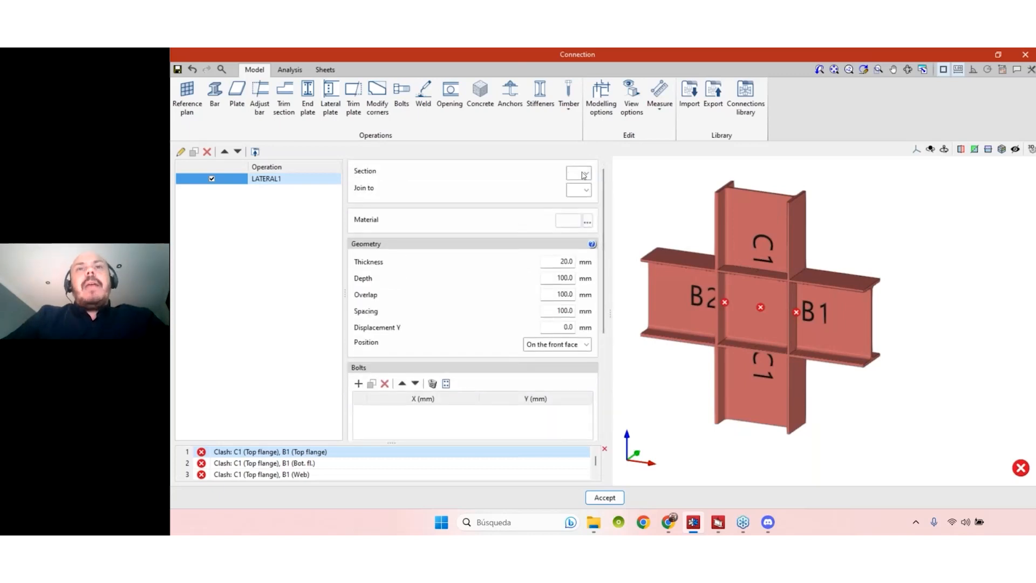
scroll(547, 422, "down", 3)
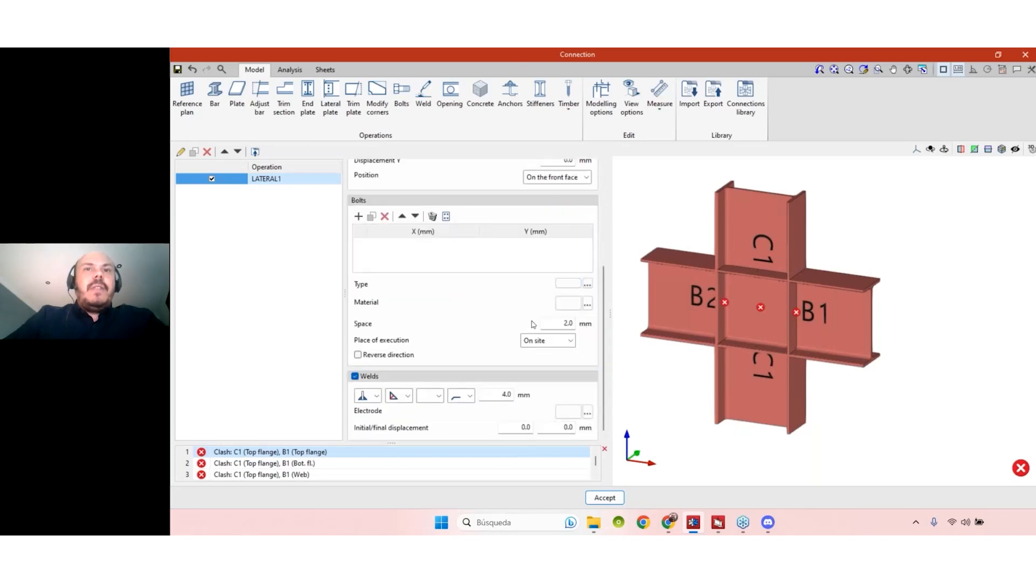
scroll(475, 227, "up", 3)
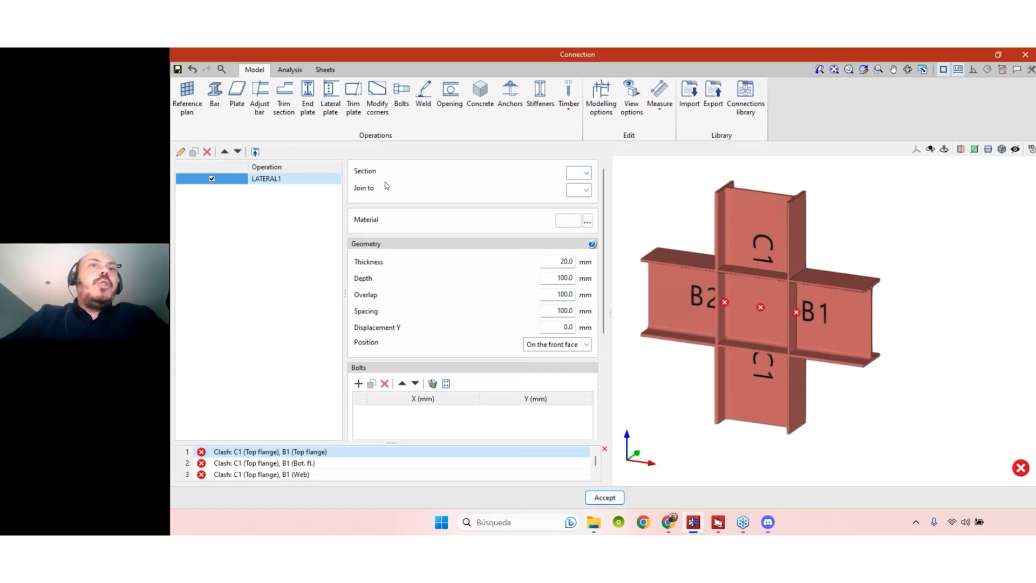
left_click(587, 174)
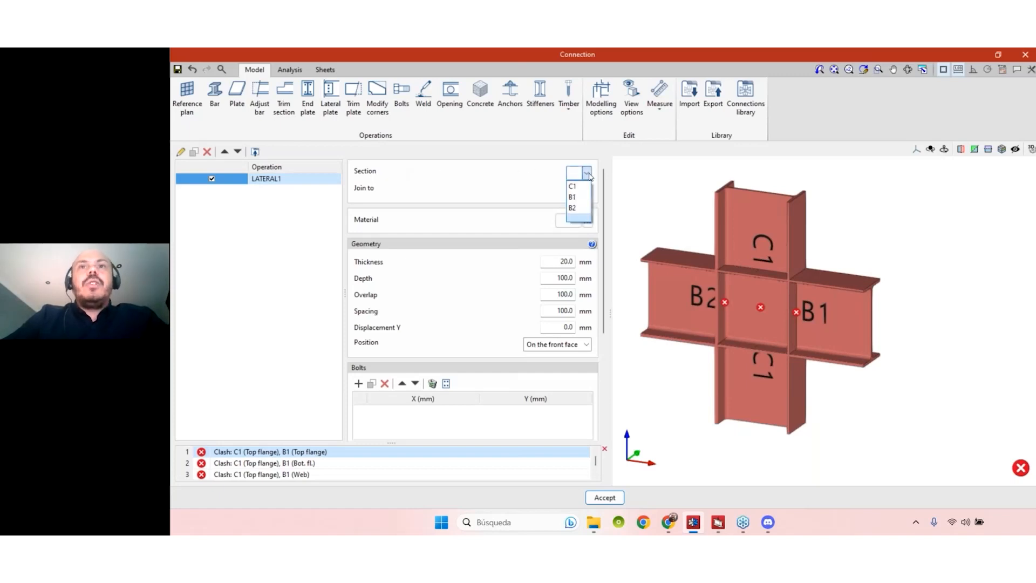
- Attach LATERAL1 to beam B1 and join it to column C1
left_click(573, 197)
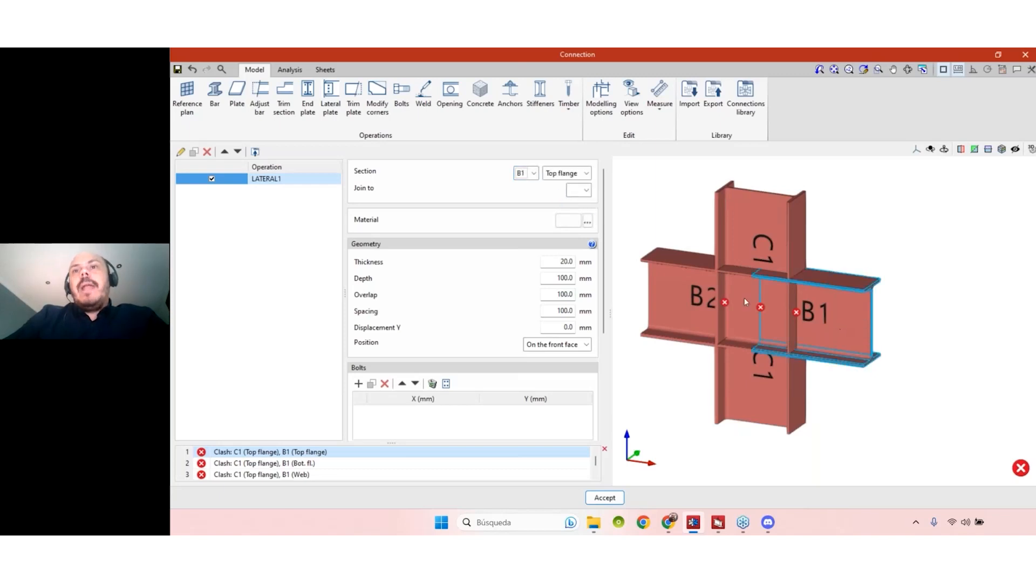
left_click(587, 190)
left_click(574, 202)
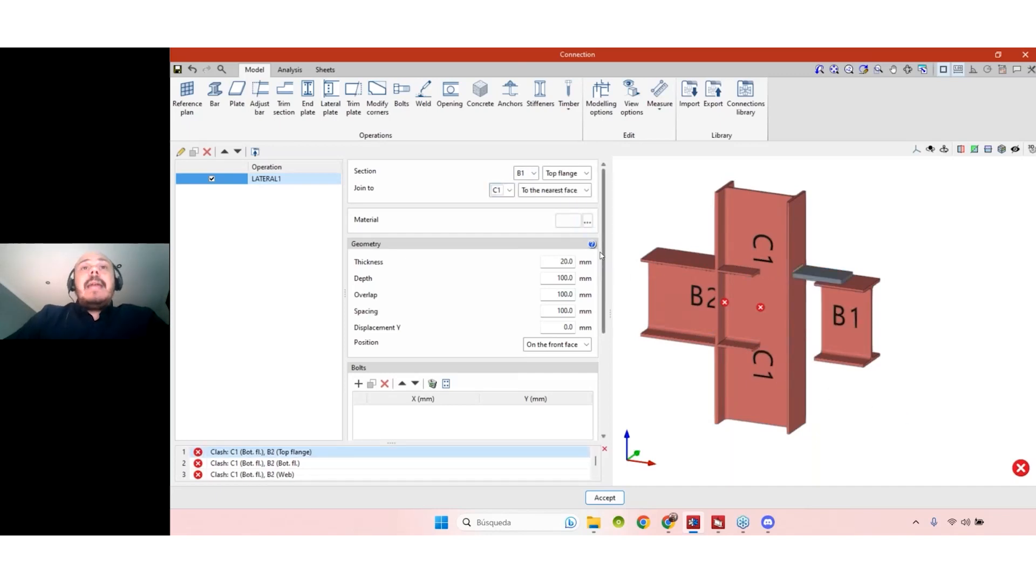
middle_click_drag(907, 347, 936, 328)
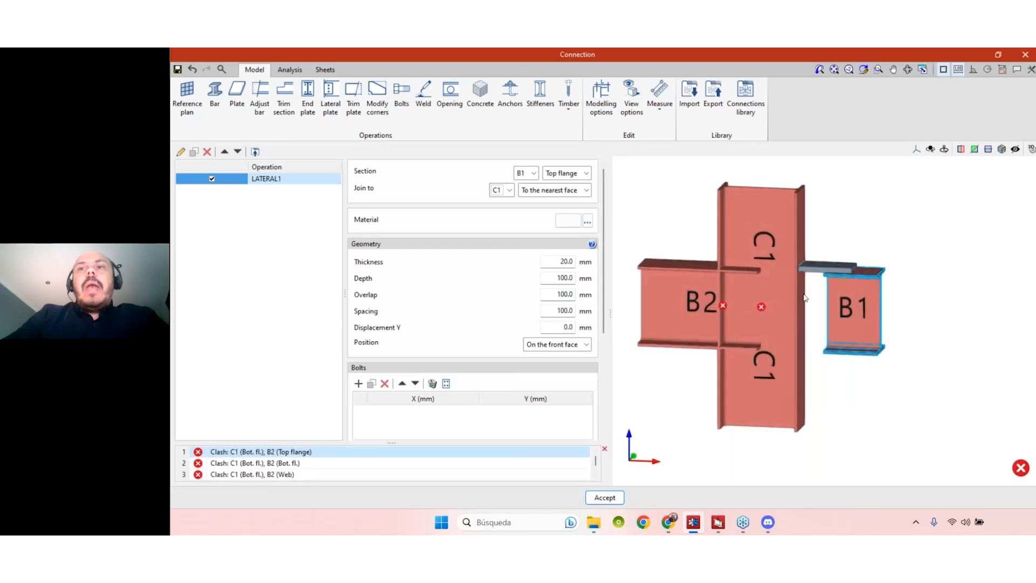
scroll(914, 320, "up", 2)
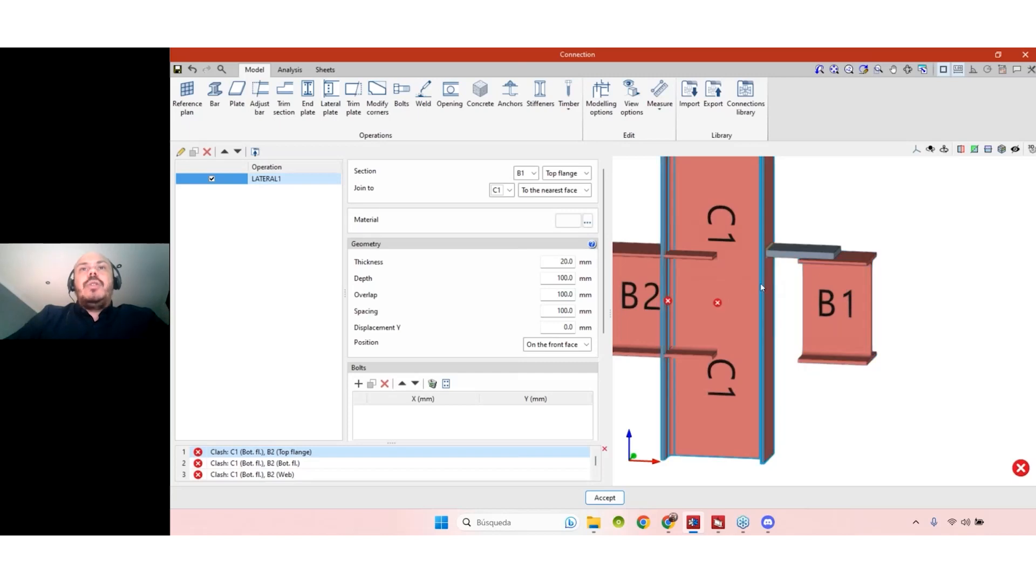
- Place the plate on B1's web and join it to C1 at the nearest face
left_click(581, 174)
left_click(576, 208)
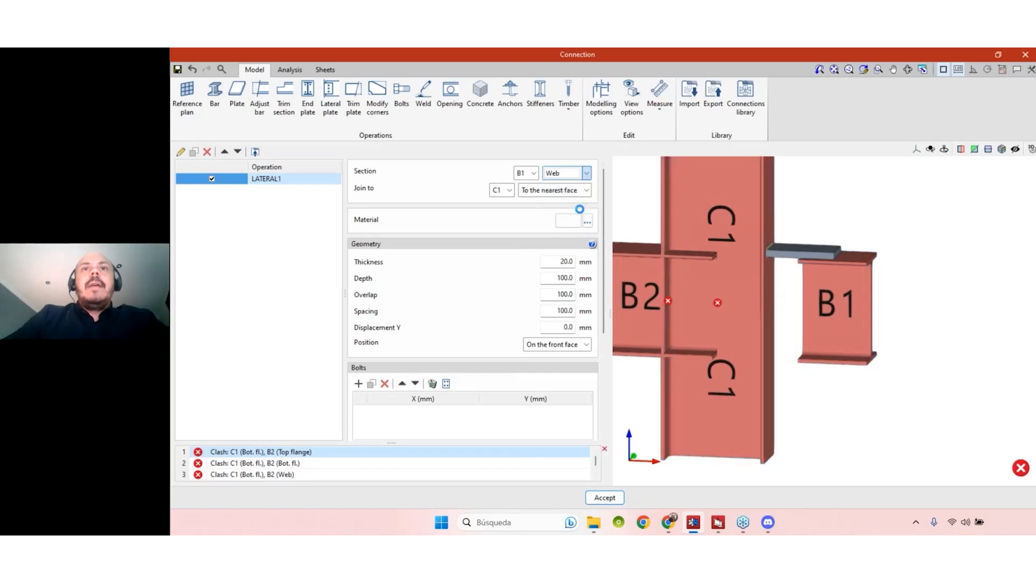
left_click(584, 191)
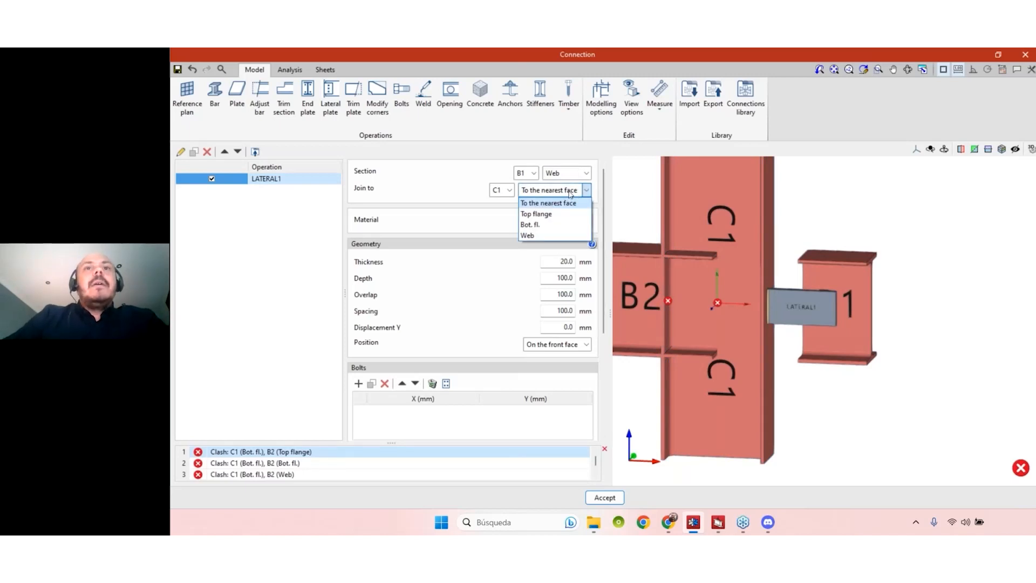
left_click(545, 214)
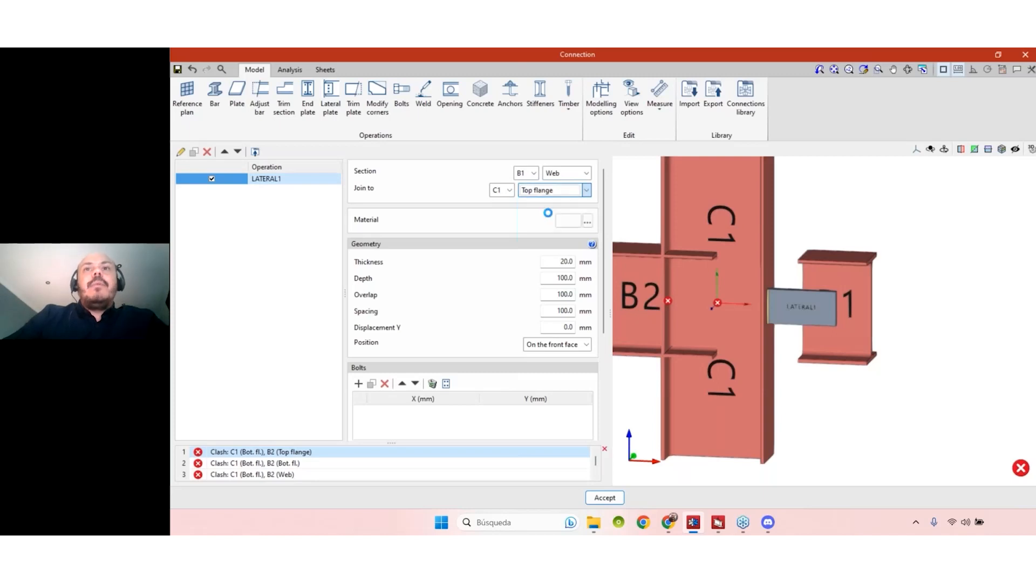
left_click(550, 190)
left_click(551, 225)
left_click(556, 192)
left_click(549, 234)
left_click(555, 193)
left_click(554, 204)
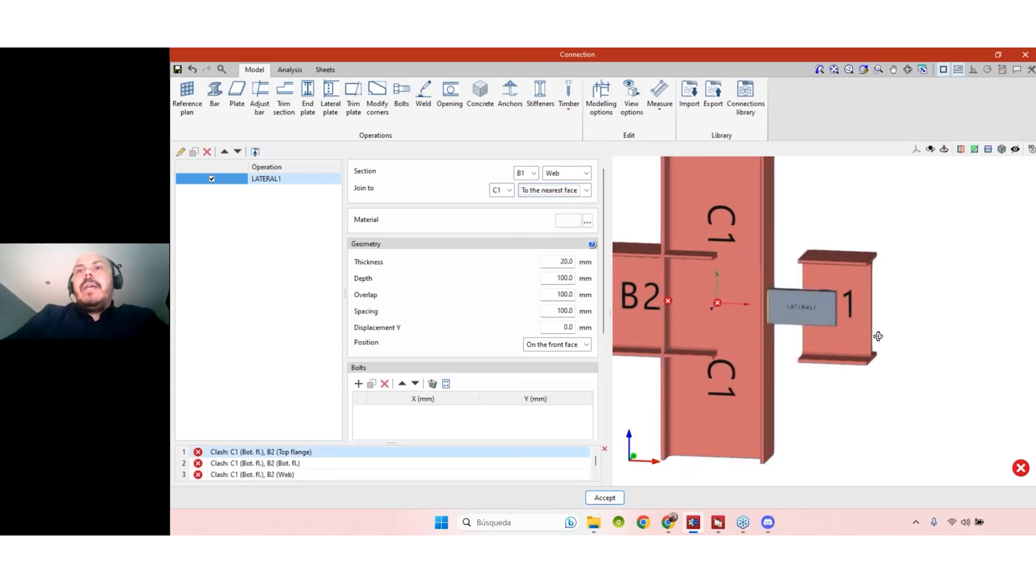
scroll(805, 318, "up", 5)
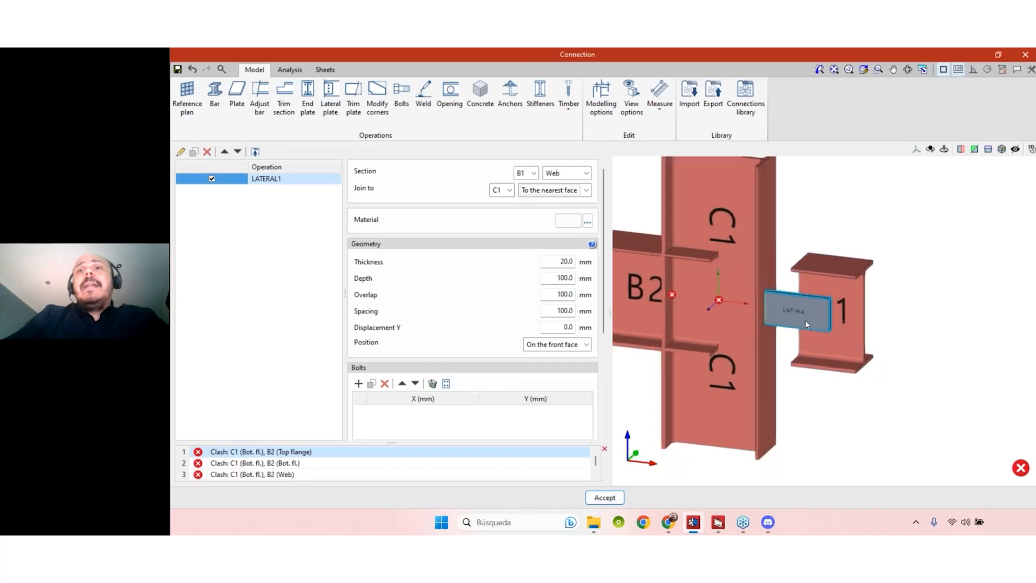
scroll(808, 312, "down", 4)
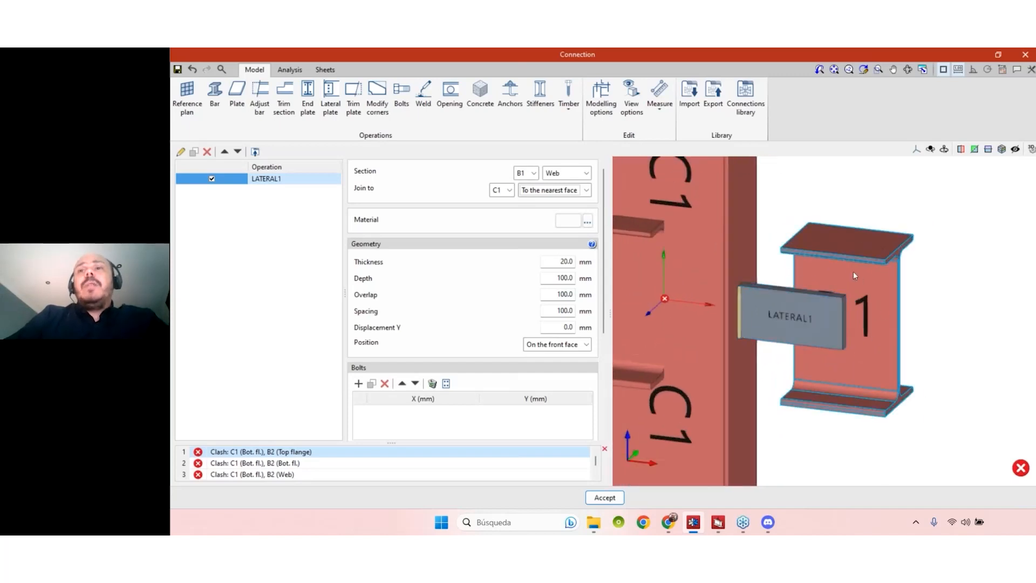
scroll(802, 304, "up", 3)
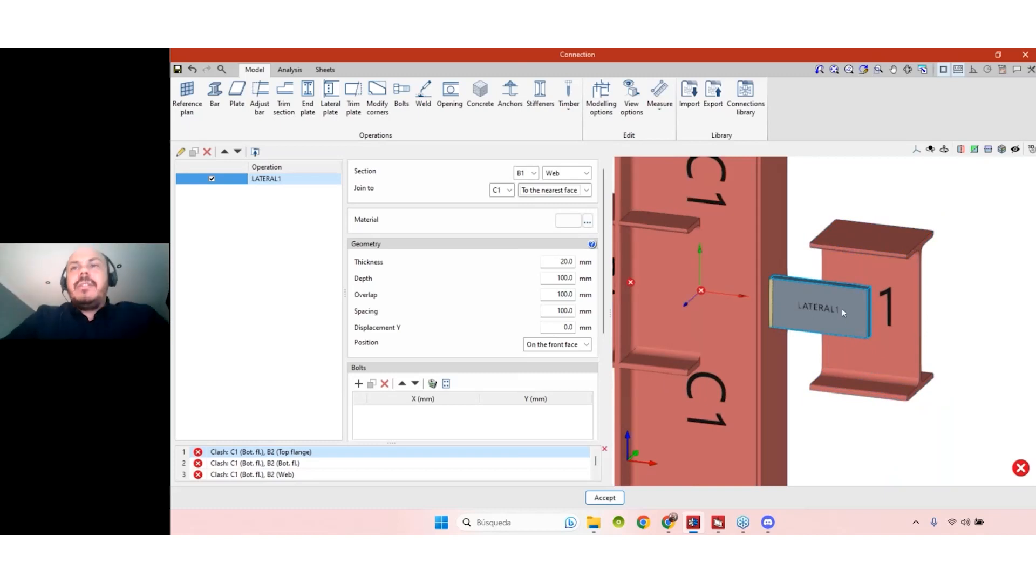
scroll(847, 283, "down", 1)
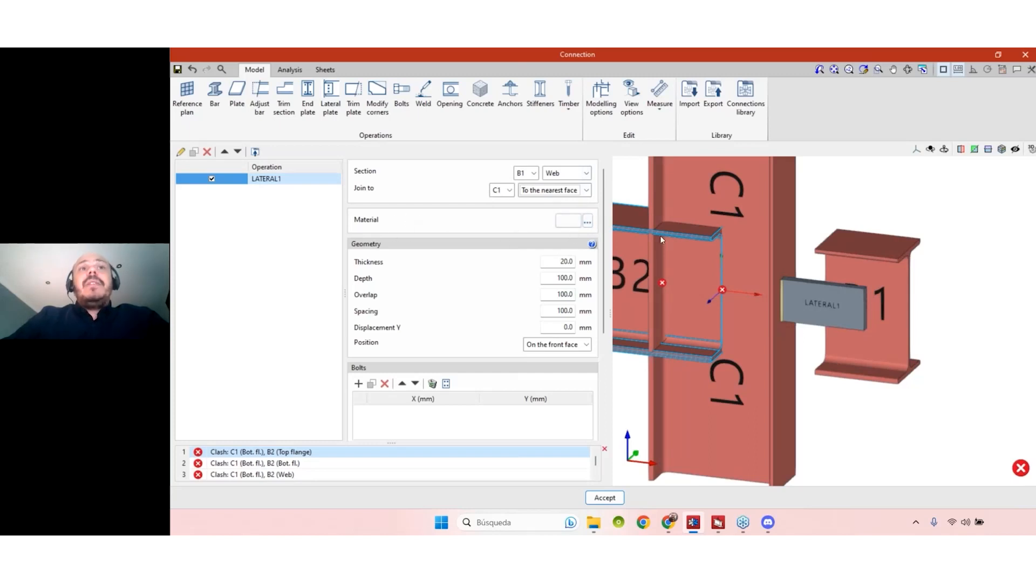
- Assign S235 steel as LATERAL1's material, keeping 20 mm thickness and 100 mm depth
left_click(587, 222)
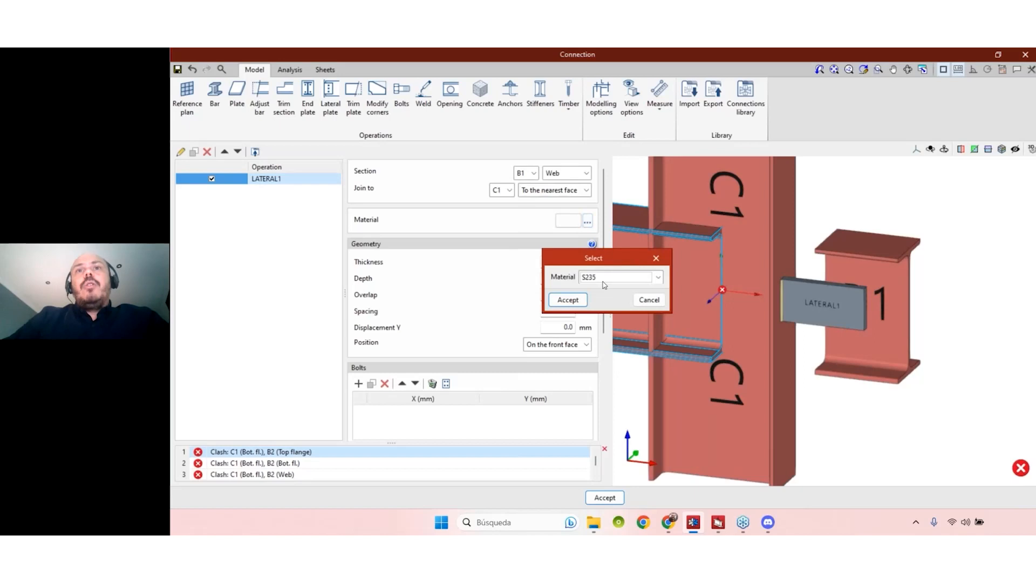
left_click(604, 278)
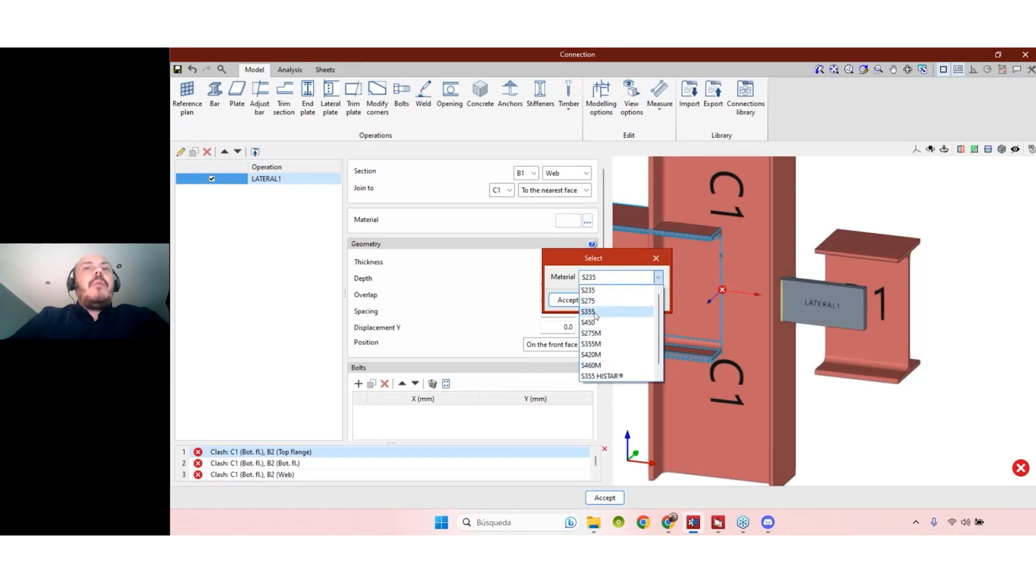
left_click(575, 224)
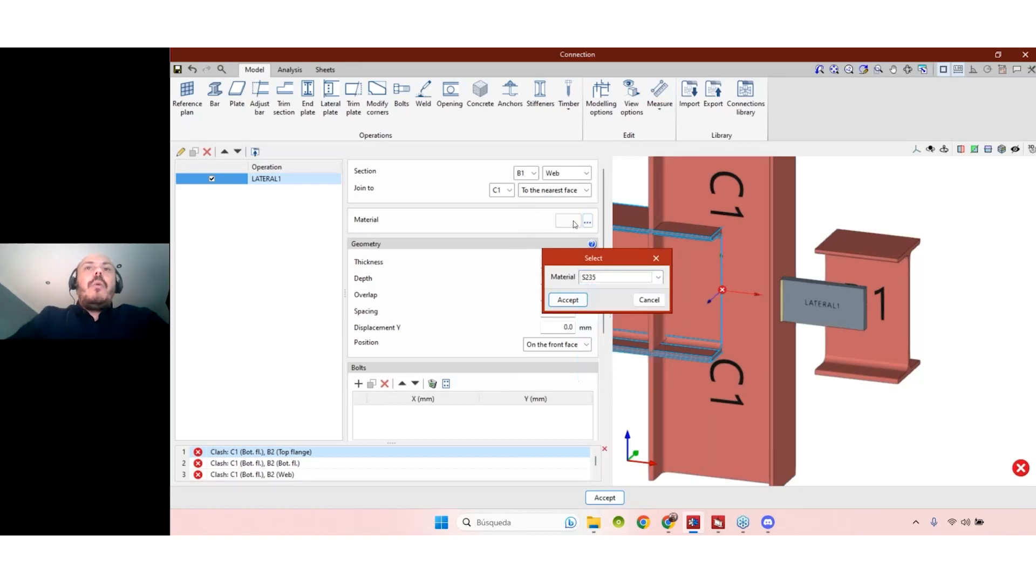
key("Escape")
left_click(572, 222)
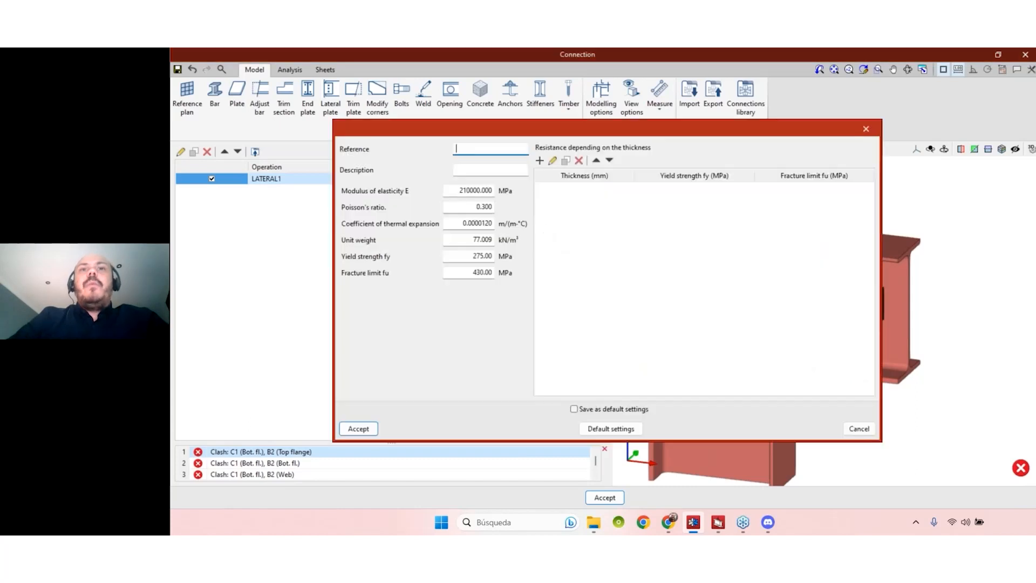
left_click(866, 129)
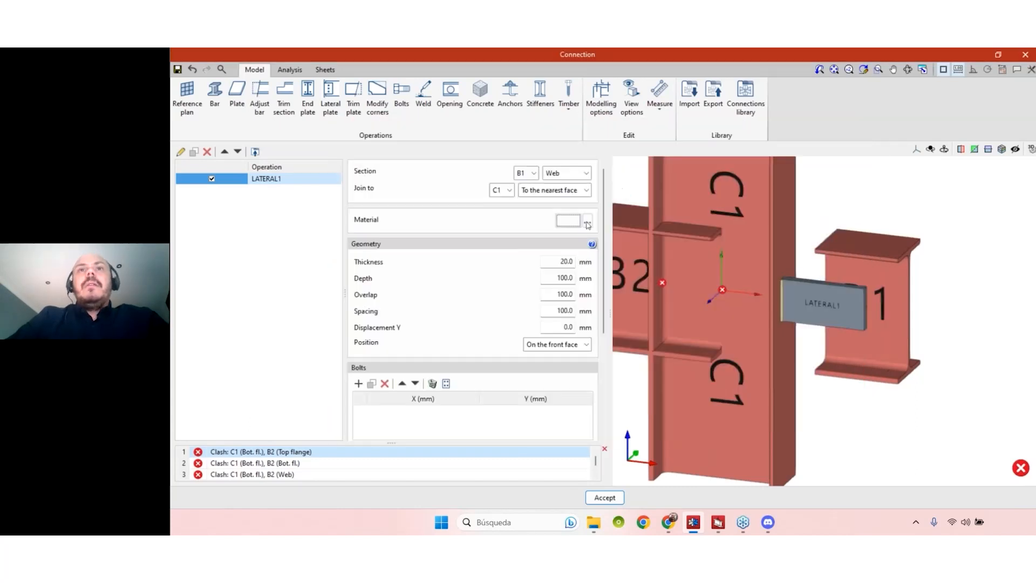
left_click(587, 221)
left_click(658, 277)
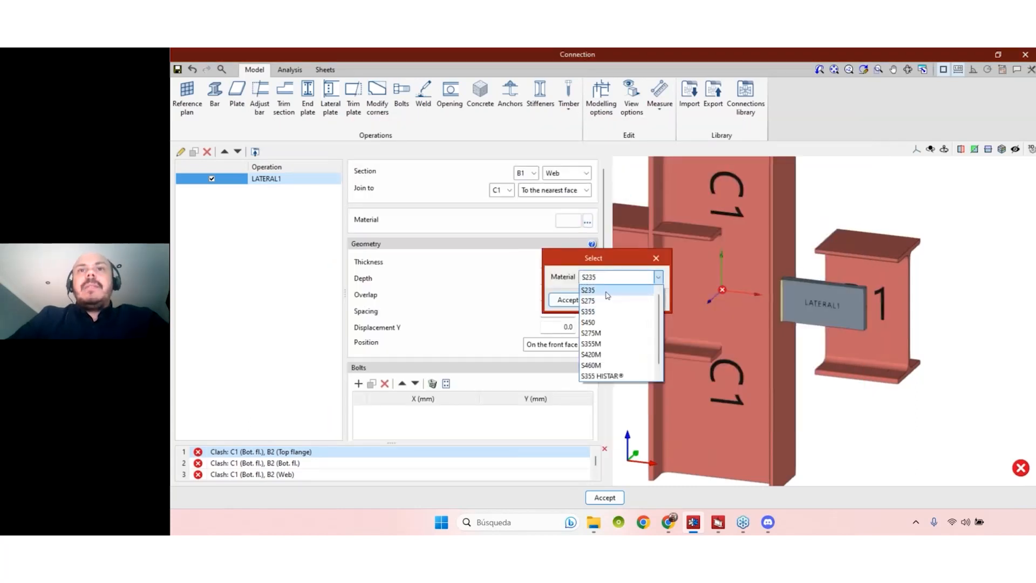
left_click(607, 292)
left_click(566, 300)
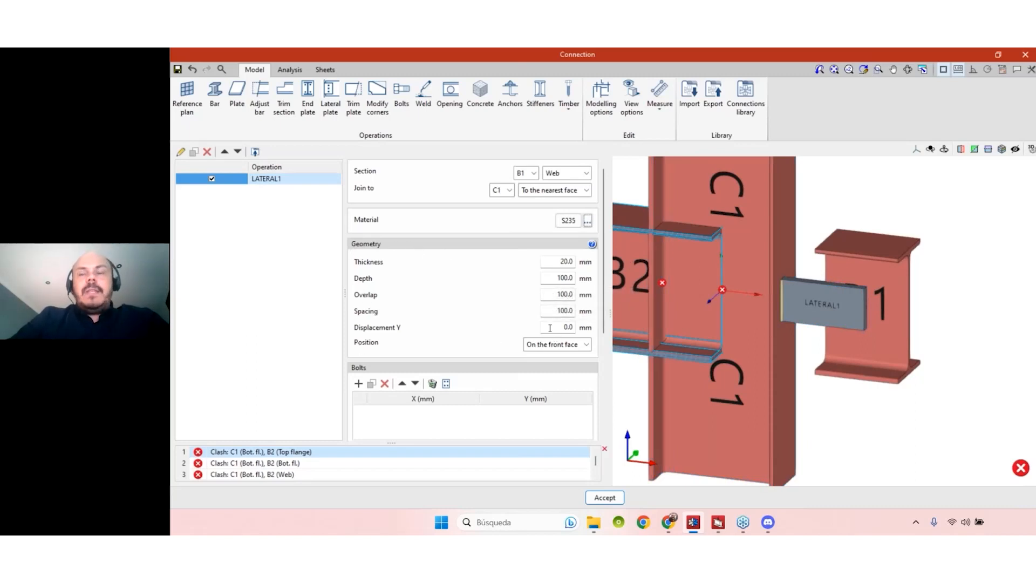
- Set the LATERAL1 plate thickness to 12 mm and show the Geometry help diagram
double_click(543, 261)
type("12")
key("Tab")
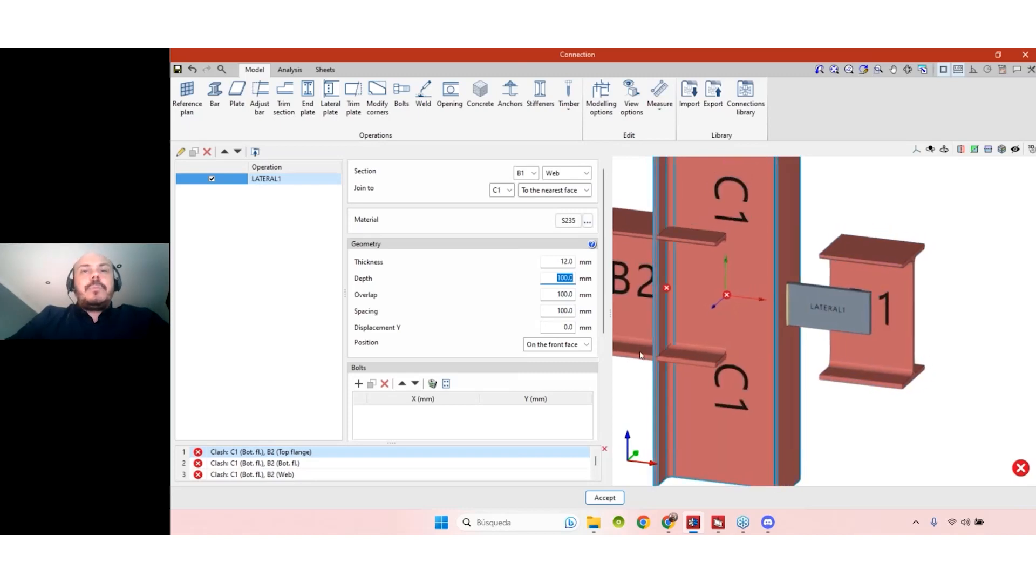
left_click(556, 277)
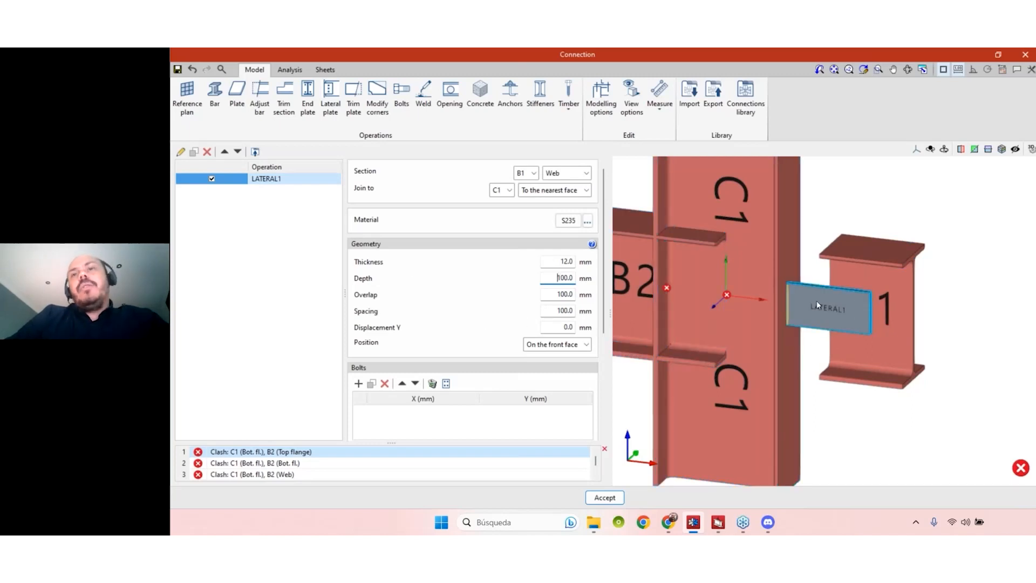
left_click(592, 244)
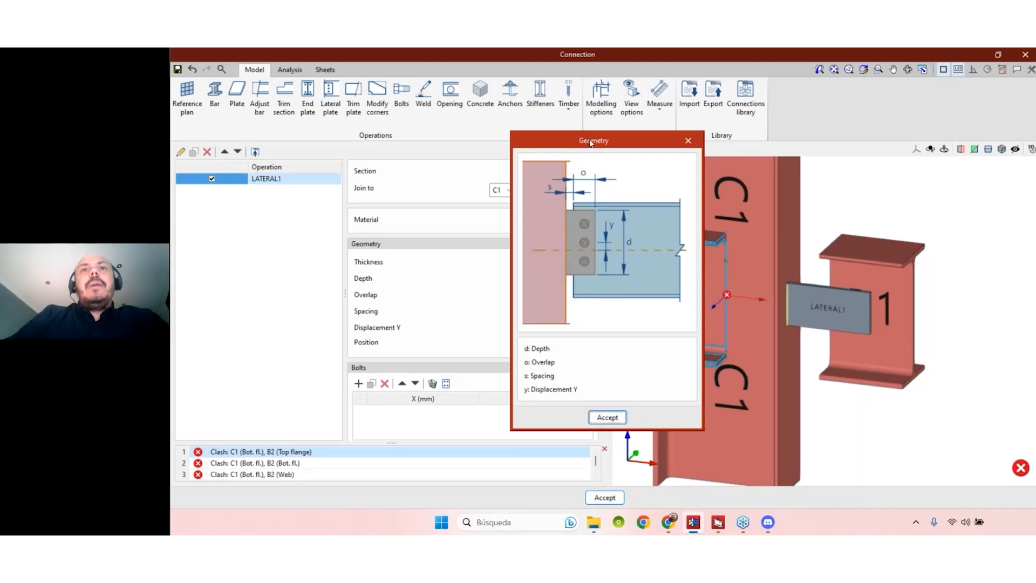
- Move the Geometry help diagram aside, close it, then bring up the measuring options
left_click_drag(594, 135, 711, 114)
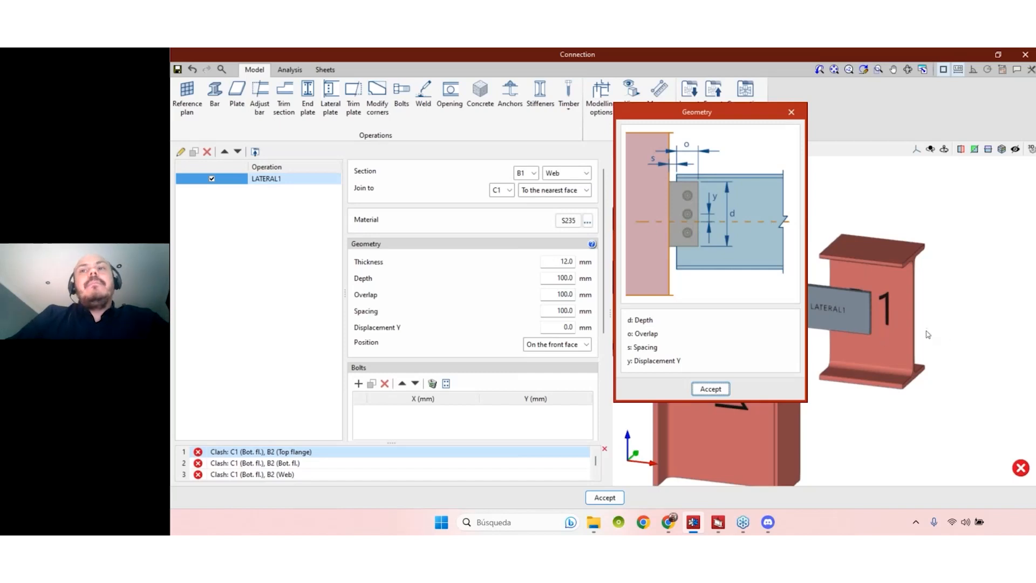
left_click(791, 112)
left_click(551, 281)
middle_click_drag(879, 431, 881, 433)
left_click(664, 97)
- Measure the beam height from its lower flange and set the plate depth to 200 mm
left_click(681, 142)
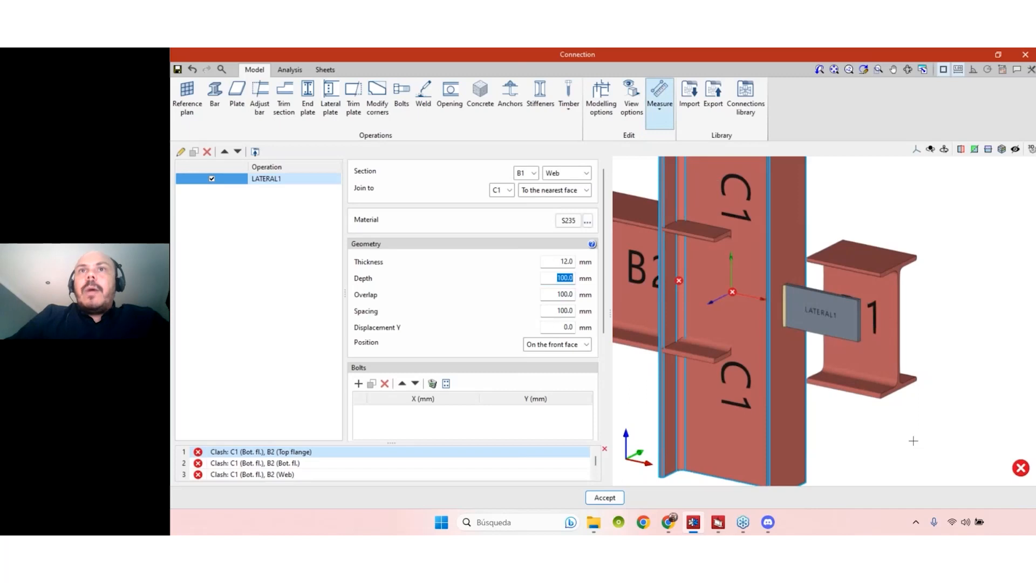
left_click(881, 394)
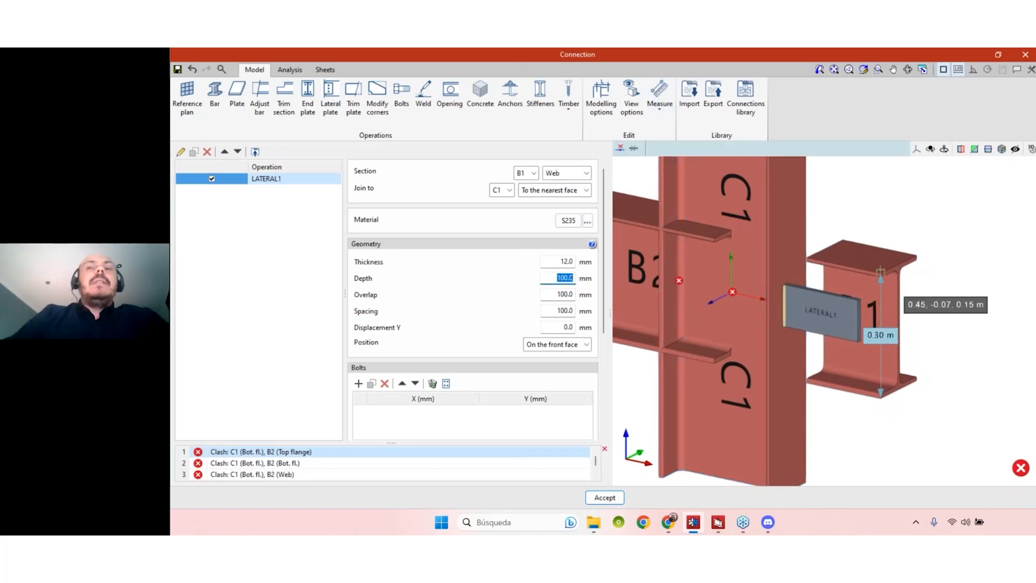
double_click(561, 278)
type("200")
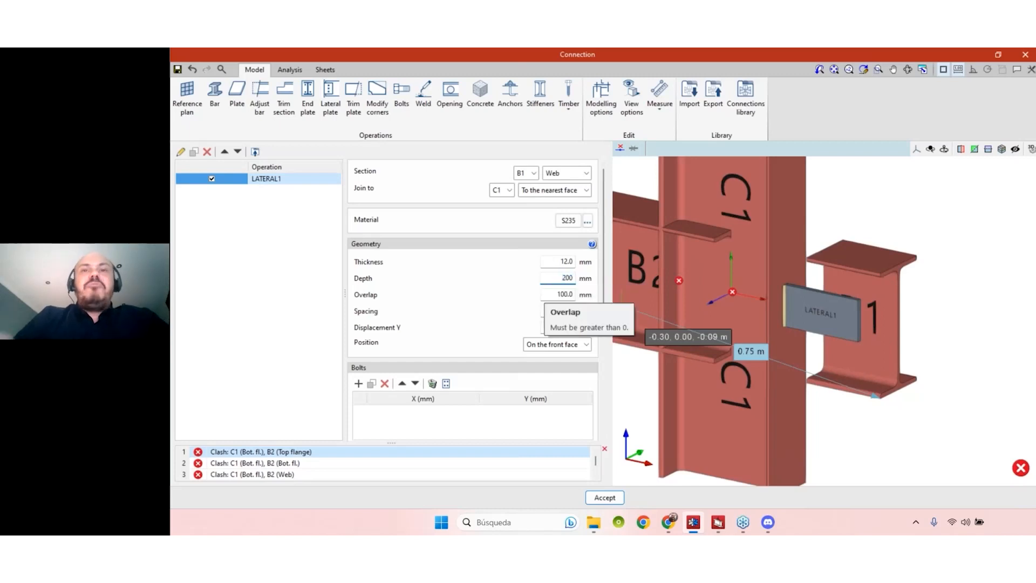
key("Tab")
- Set the plate spacing to 20 mm, replacing an initial 15 mm entry
mouse_move(951, 341)
middle_mouse_down("shift")
mouse_move(974, 324)
mouse_move(965, 339)
middle_mouse_up("shift")
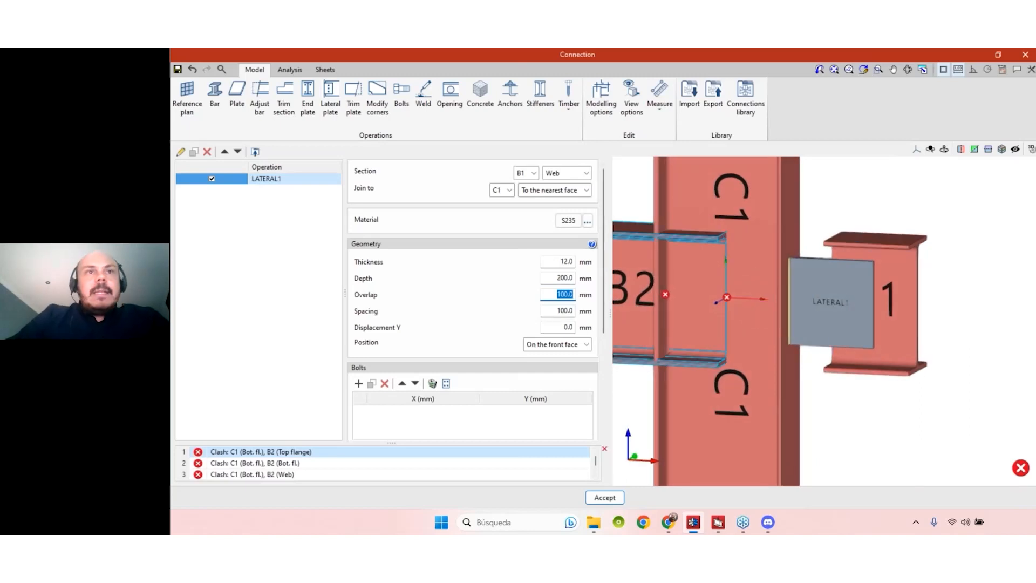
key("Tab")
type("15")
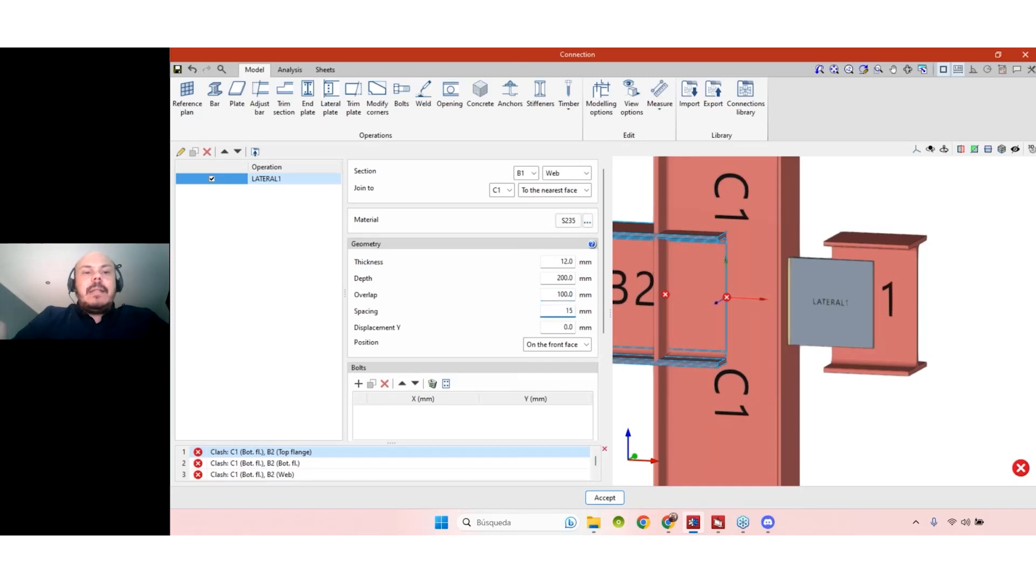
key("Tab")
middle_click_drag(882, 423, 864, 425, "shift")
scroll(796, 351, "up", 6)
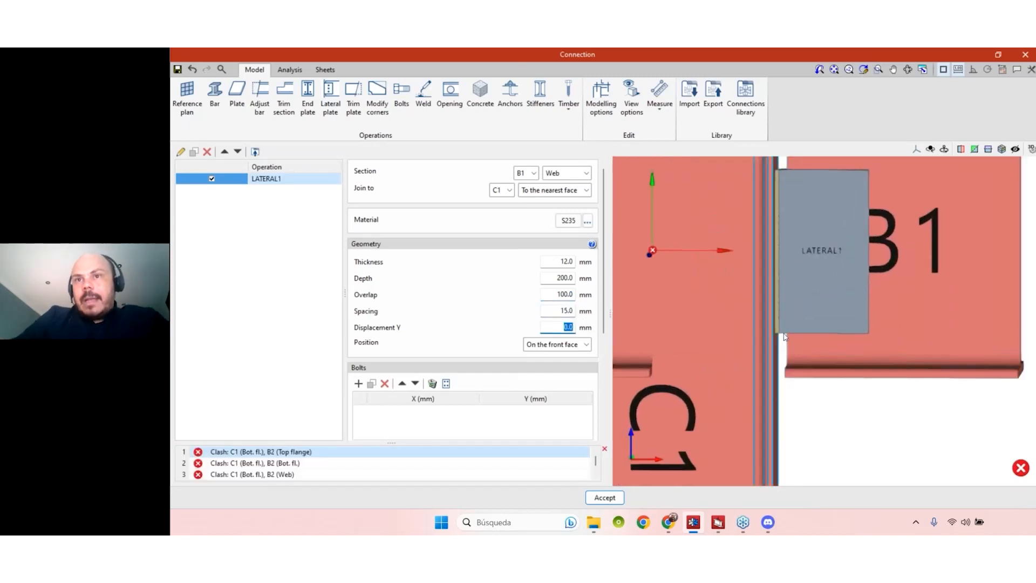
scroll(783, 339, "down", 5)
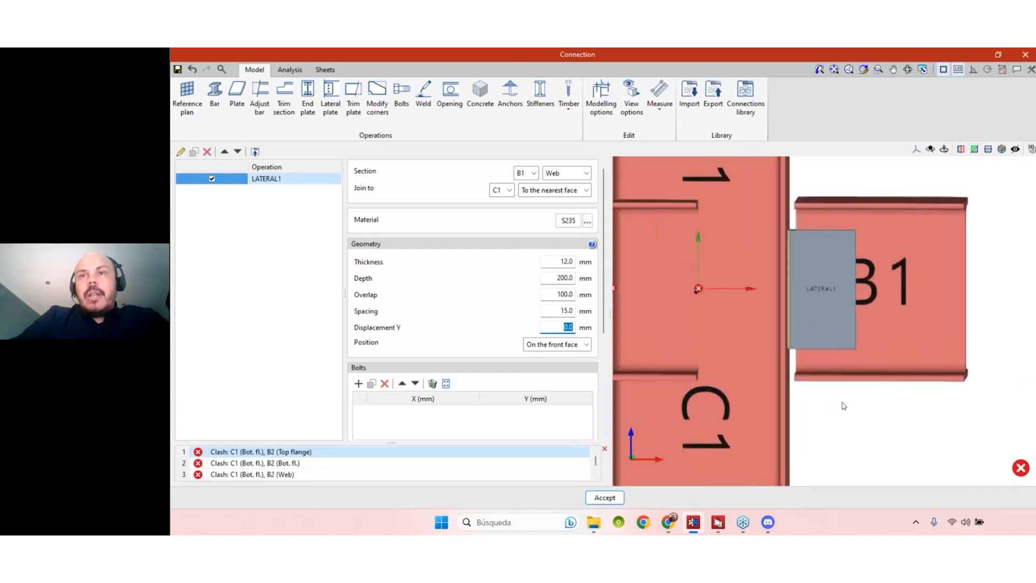
key("shift+Tab")
type("20")
key("Tab")
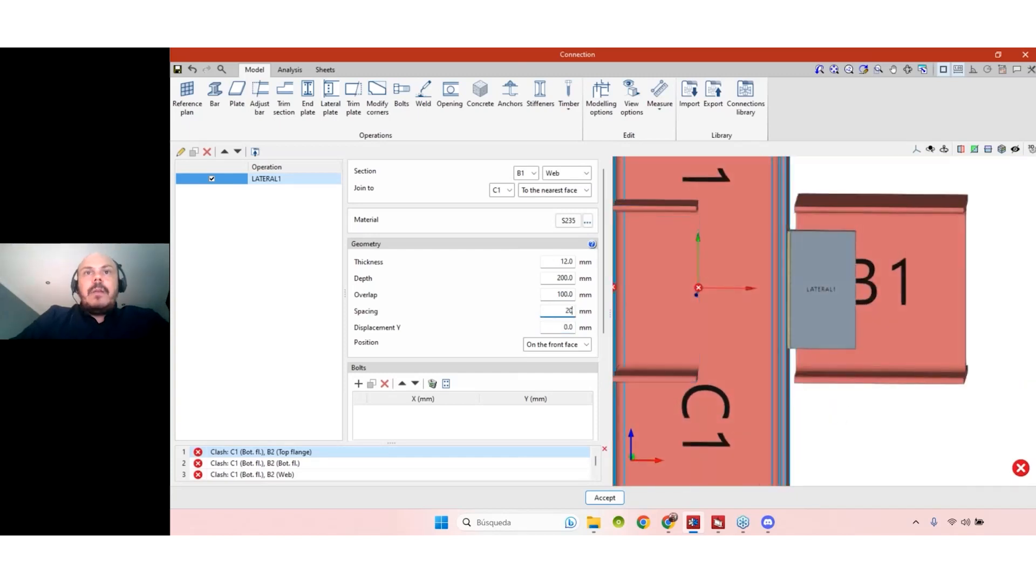
mouse_move(870, 407)
middle_mouse_down()
mouse_move(866, 428)
mouse_move(960, 324)
mouse_move(942, 331)
middle_mouse_up()
scroll(963, 319, "down", 3)
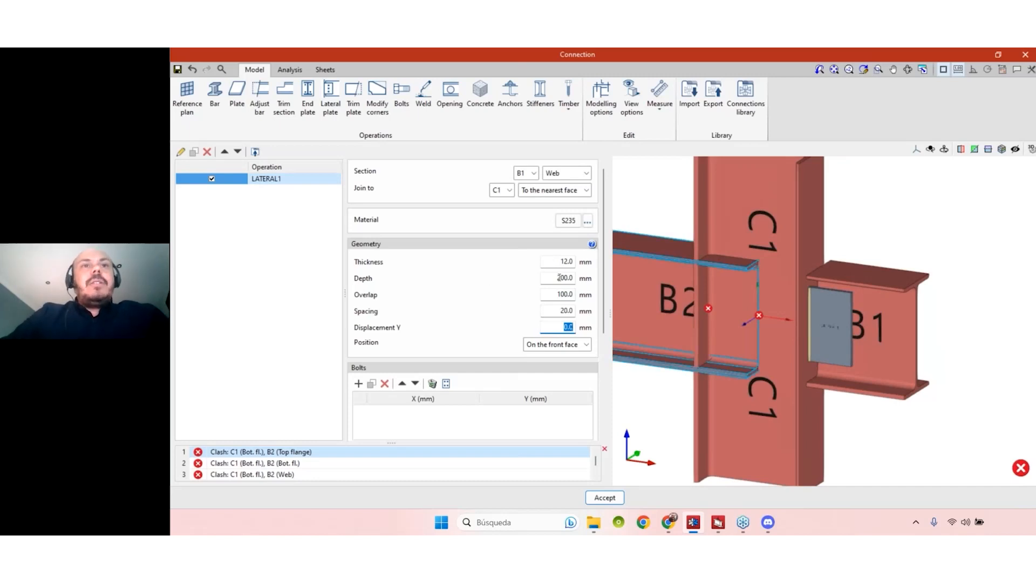
- Change the plate overlap to 80 mm and check the connection from the front
left_click(551, 294)
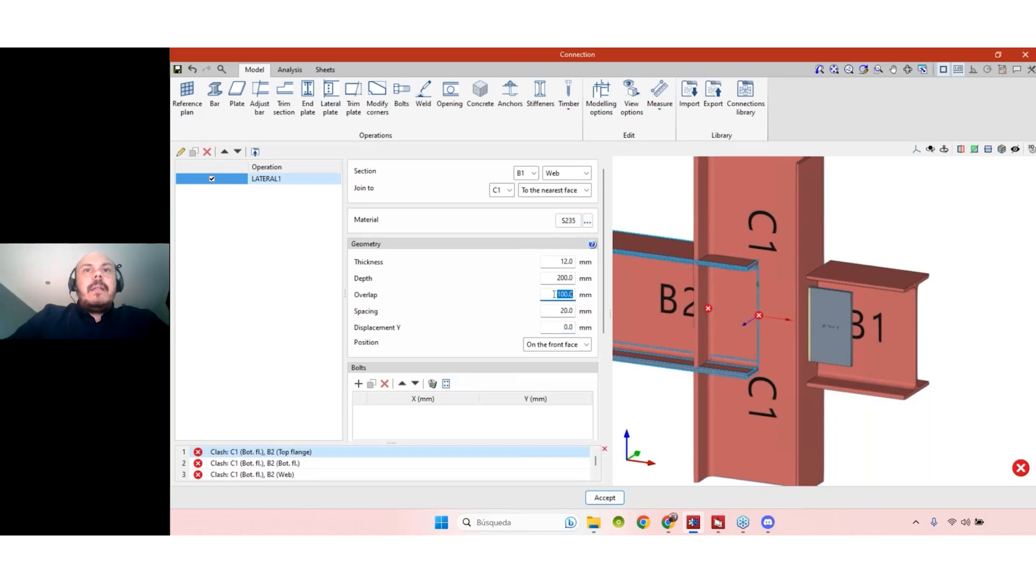
type("80")
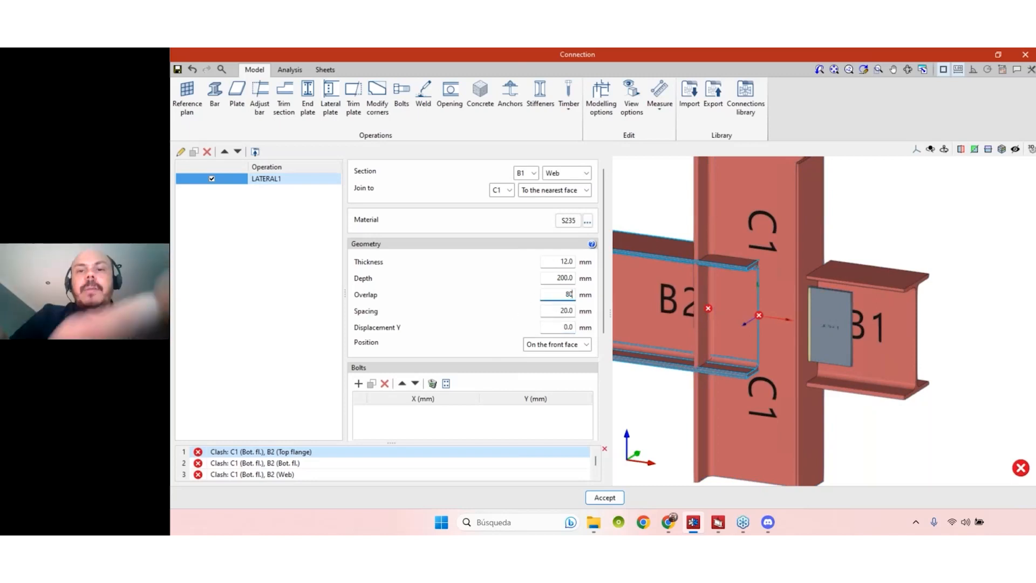
key("Tab")
middle_click_drag(950, 428, 918, 434)
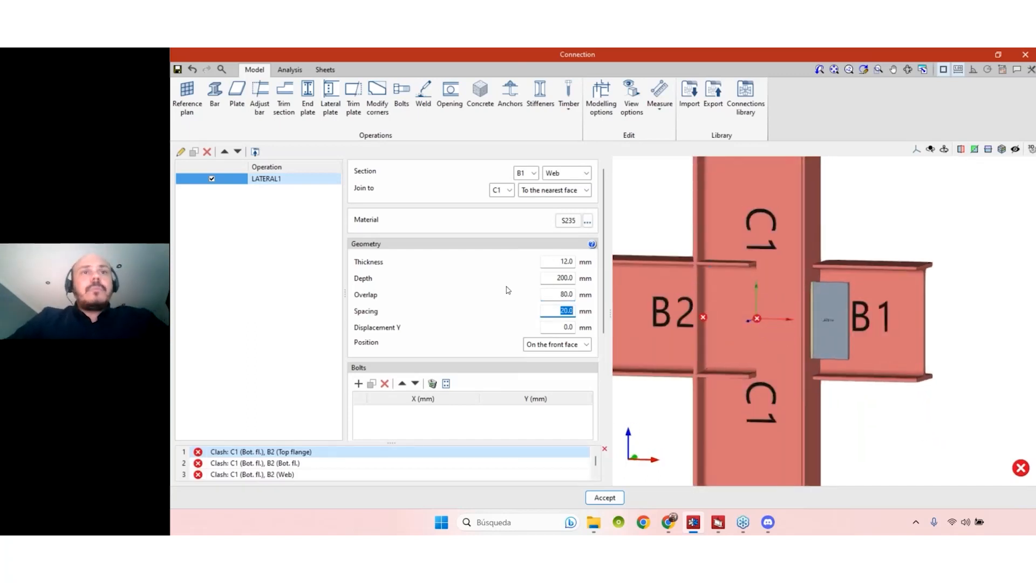
scroll(602, 272, "down", 2)
scroll(603, 271, "down", 5)
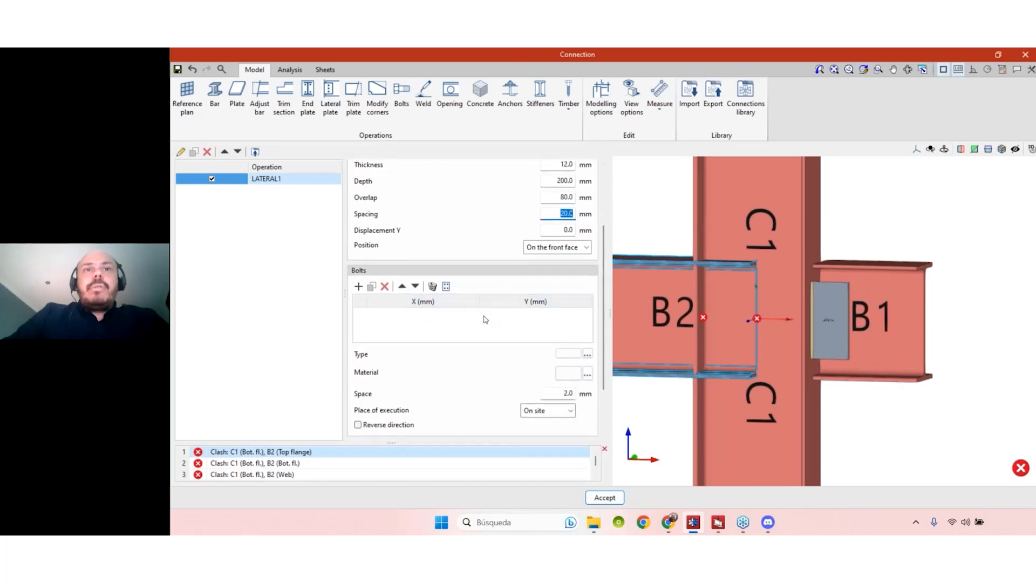
- Add a first bolt to the LATERAL1 plate and inspect it on the model
left_click(358, 286)
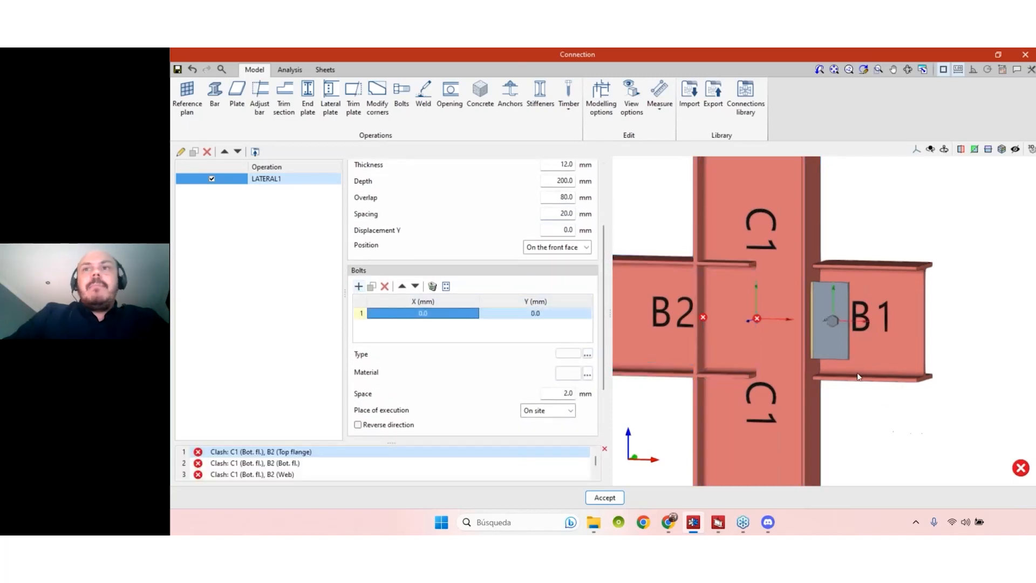
scroll(885, 361, "up", 2)
middle_click_drag(874, 356, 815, 379)
middle_click_drag(879, 359, 633, 351)
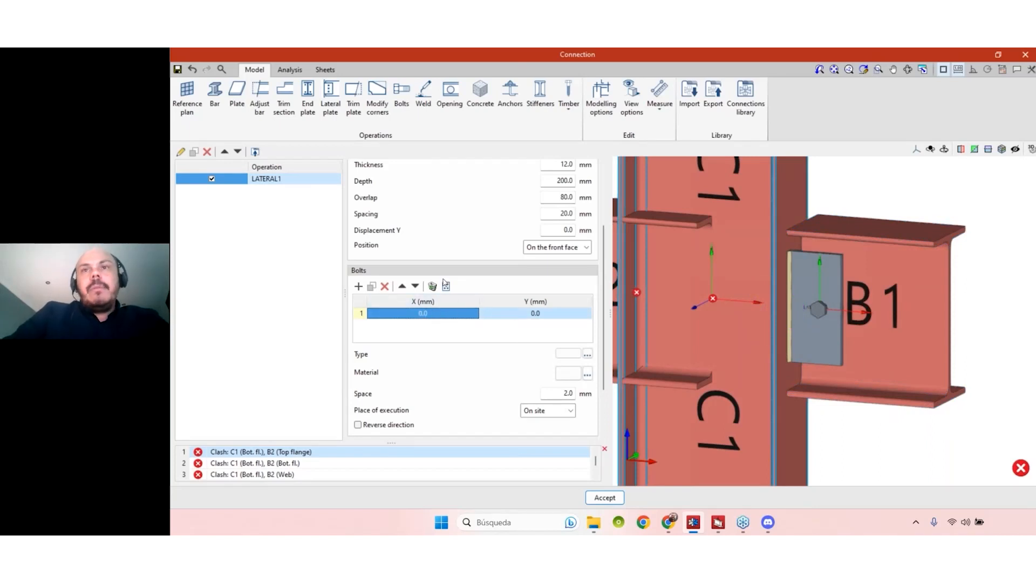
- Duplicate the bolt and give the second bolt a Y offset of 60 mm
left_click(371, 286)
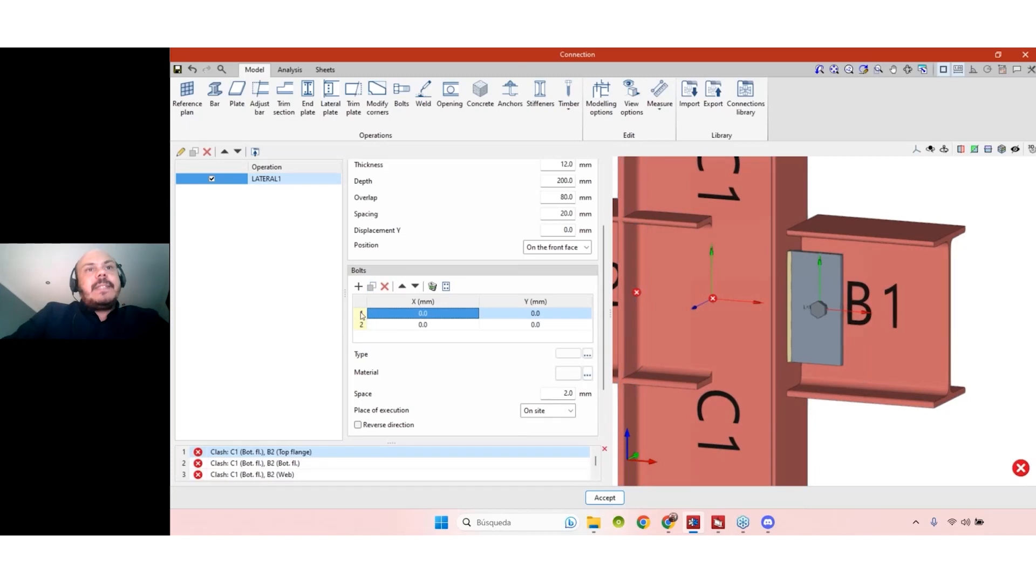
left_click(402, 325)
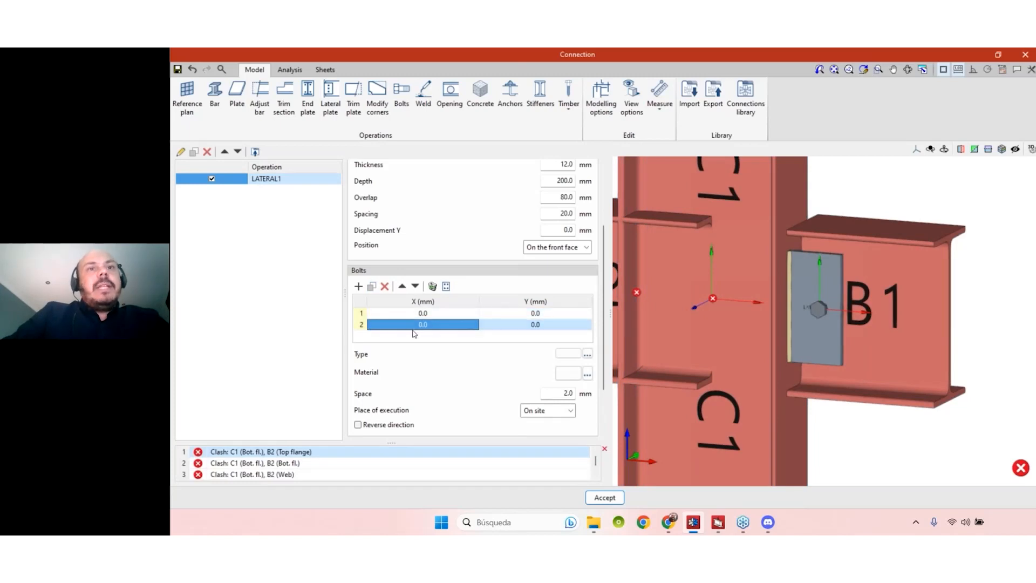
left_click(528, 325)
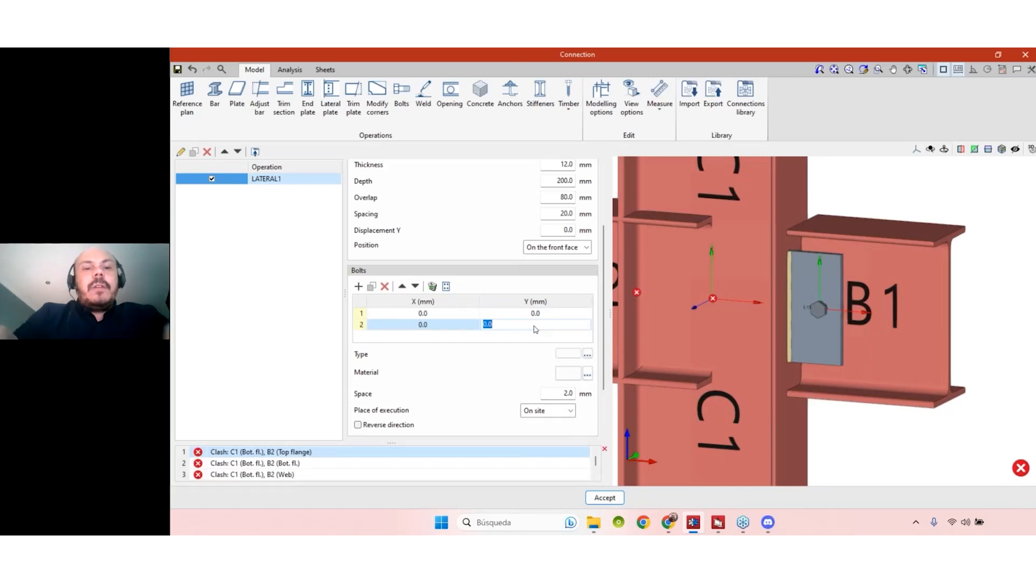
type("50")
key("Return")
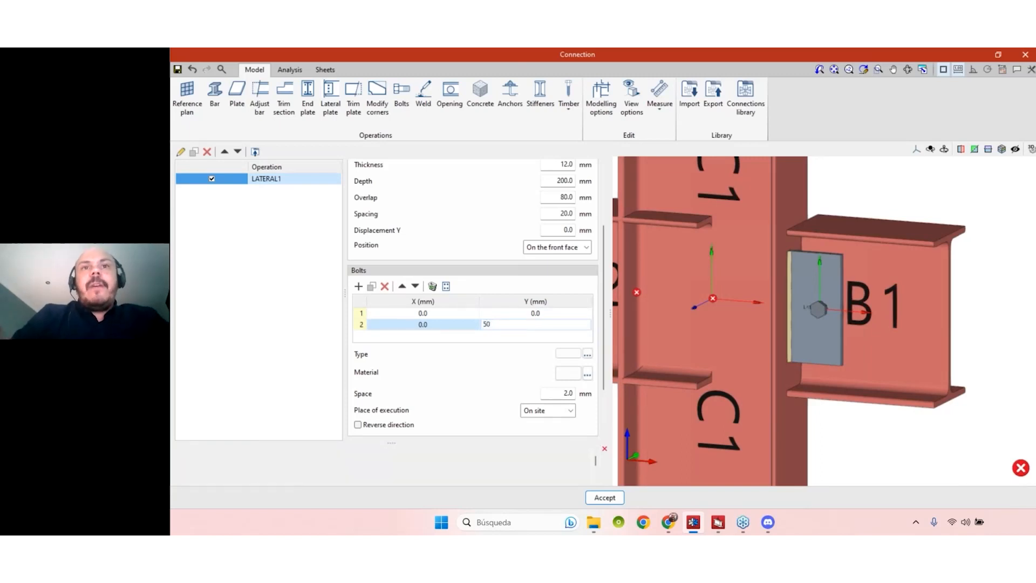
left_click(536, 324)
type("60")
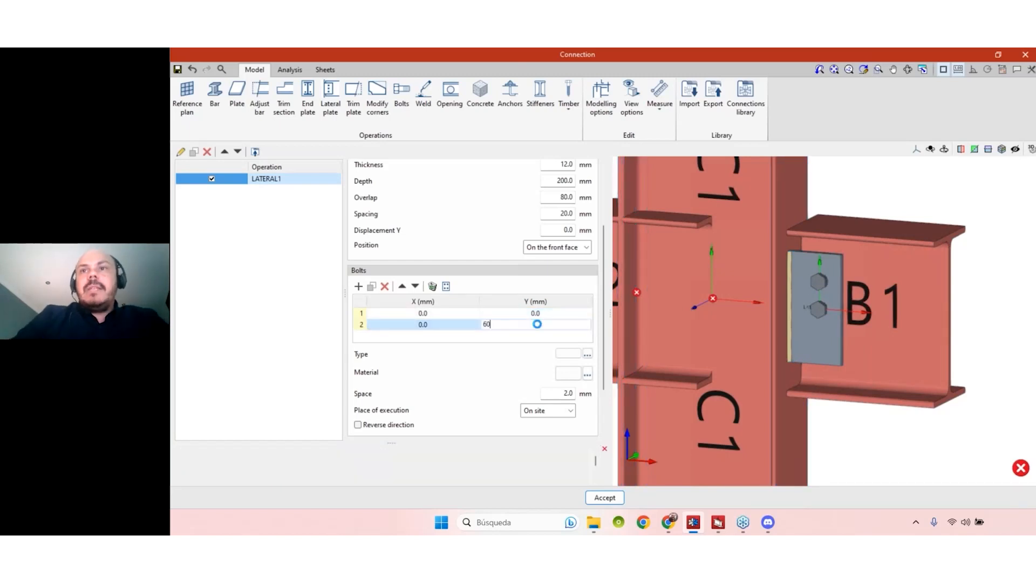
key("Return")
mouse_move(864, 331)
middle_mouse_down()
mouse_move(1018, 331)
mouse_move(939, 346)
middle_mouse_up()
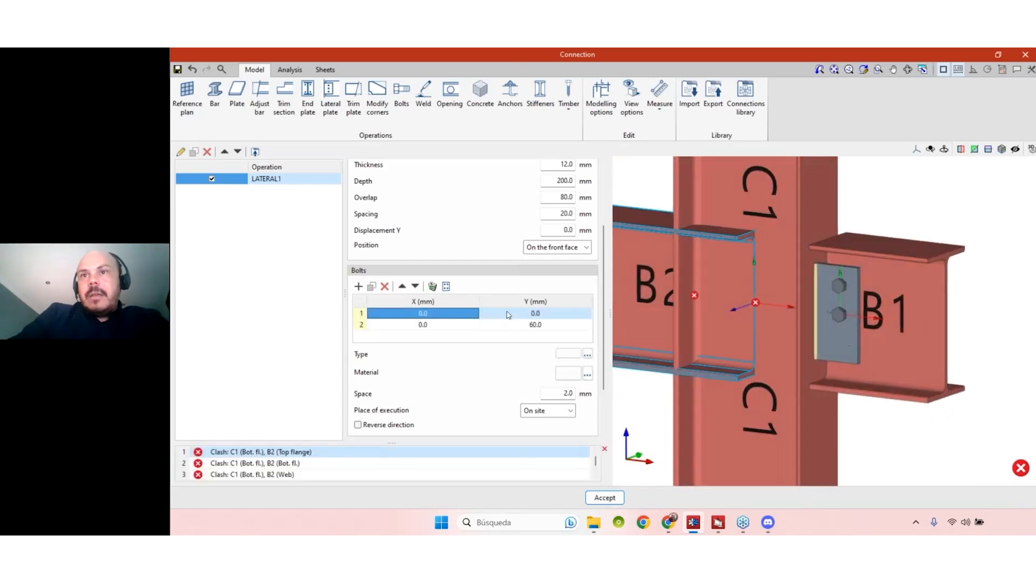
- Copy the second bolt as a third bolt with a Y offset of -60 mm
left_click(381, 326)
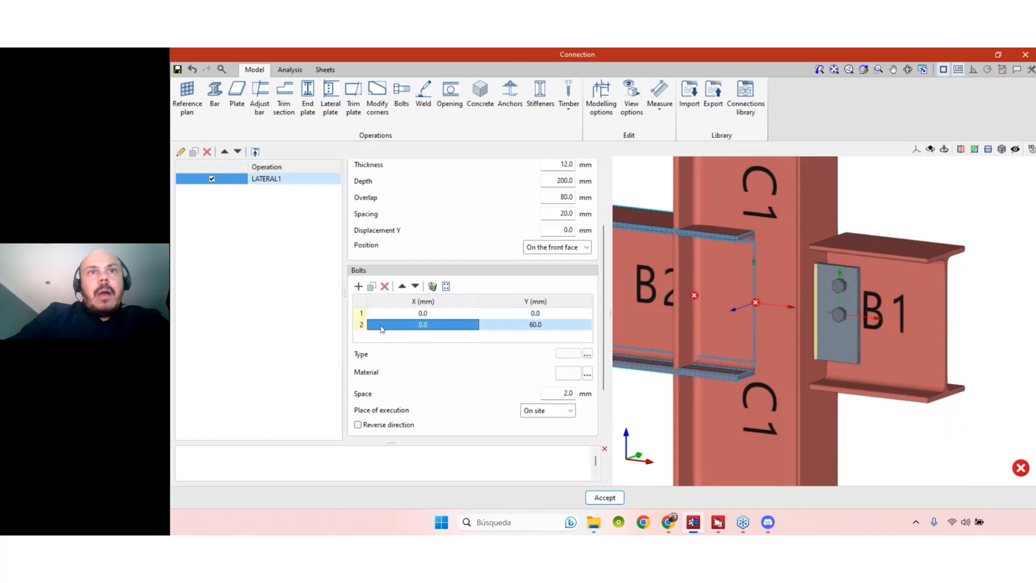
left_click(372, 287)
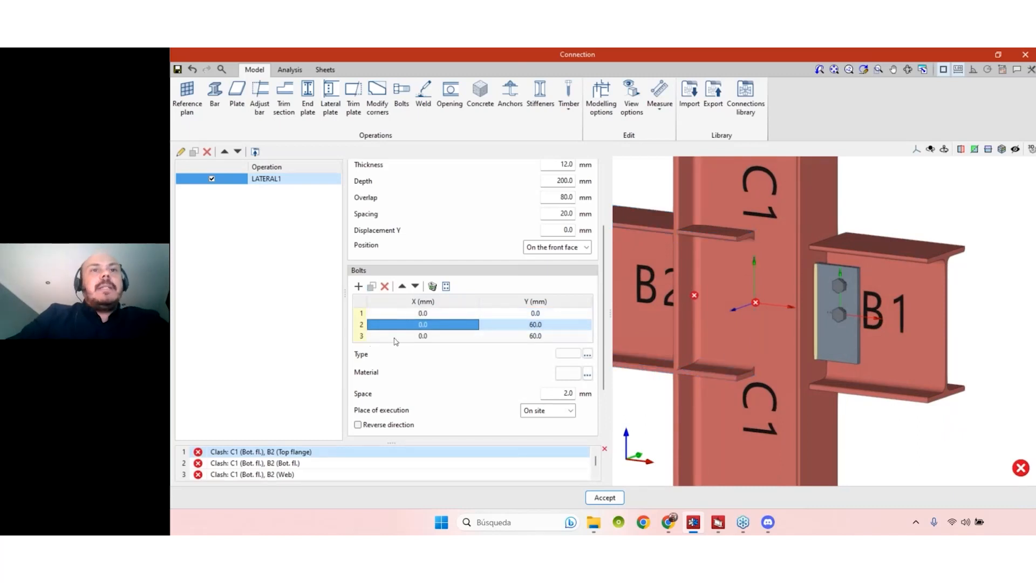
left_click(519, 336)
left_click(515, 339)
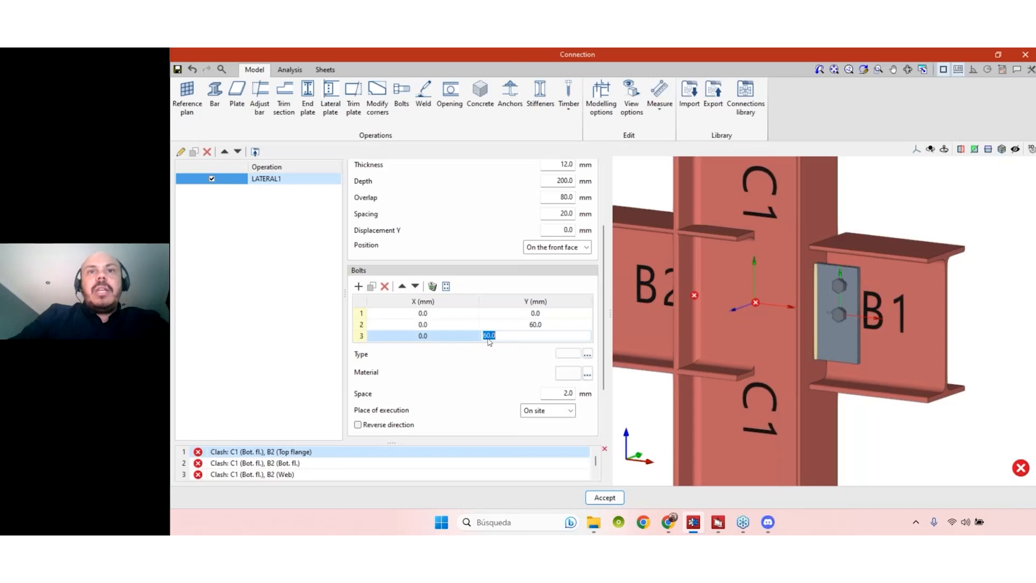
type("-")
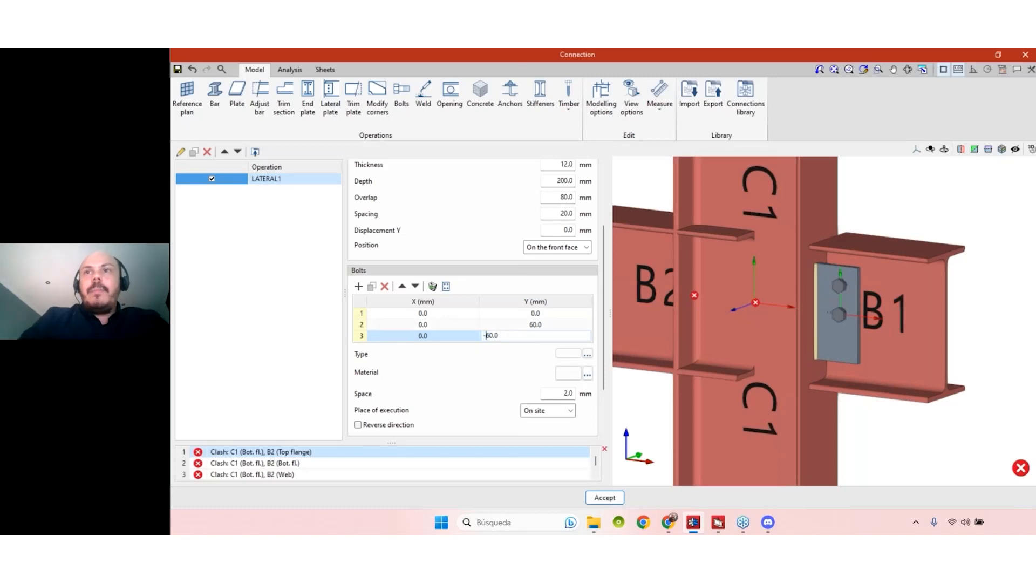
key("Return")
mouse_move(967, 325)
middle_mouse_down()
mouse_move(865, 319)
mouse_move(827, 330)
mouse_move(932, 340)
mouse_move(956, 329)
middle_mouse_up()
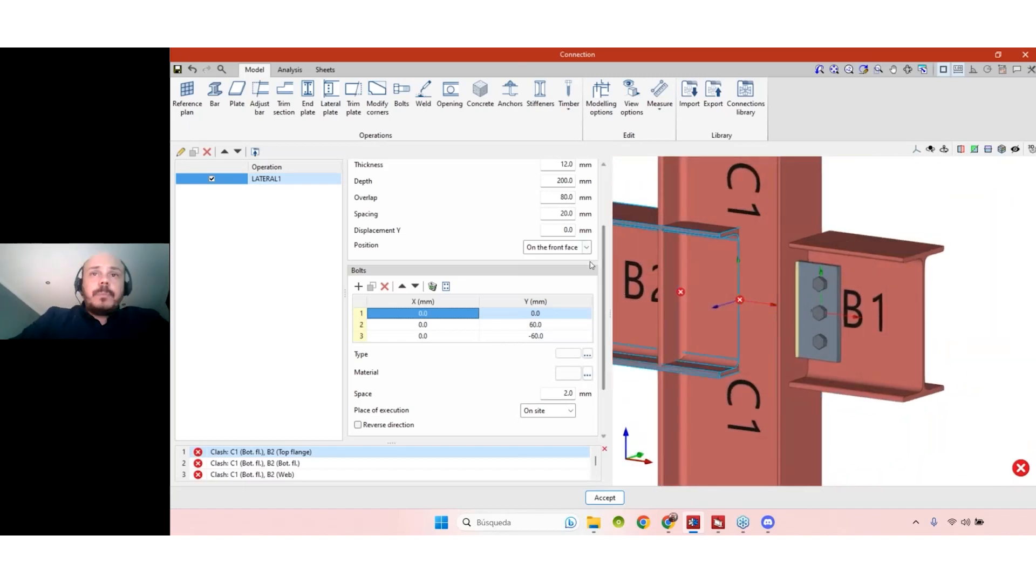
left_click_drag(605, 259, 607, 296)
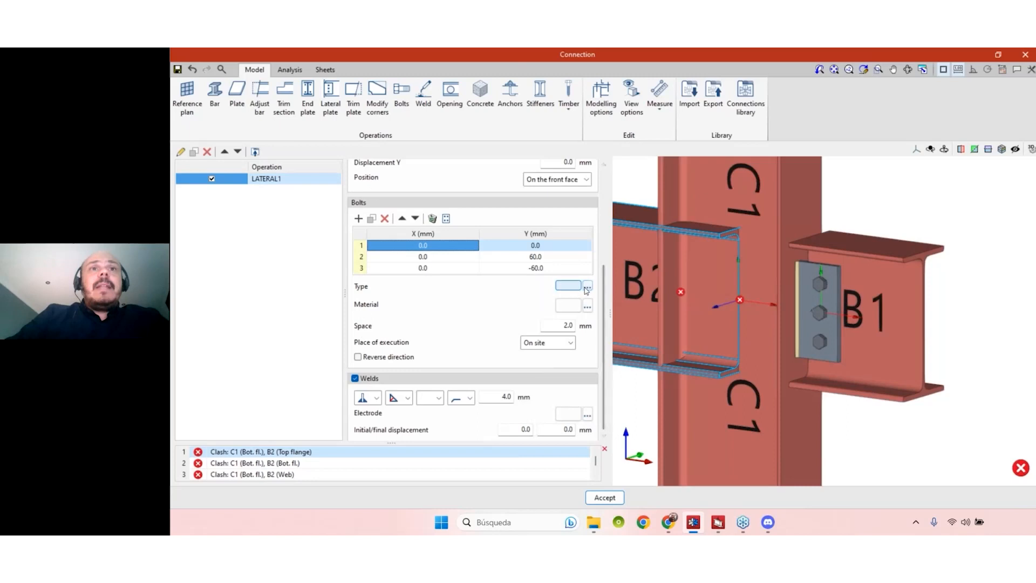
- Choose ISO 4014 series bolts with a 12 mm nominal diameter and accept
left_click(588, 286)
left_click(641, 271)
left_click(629, 283)
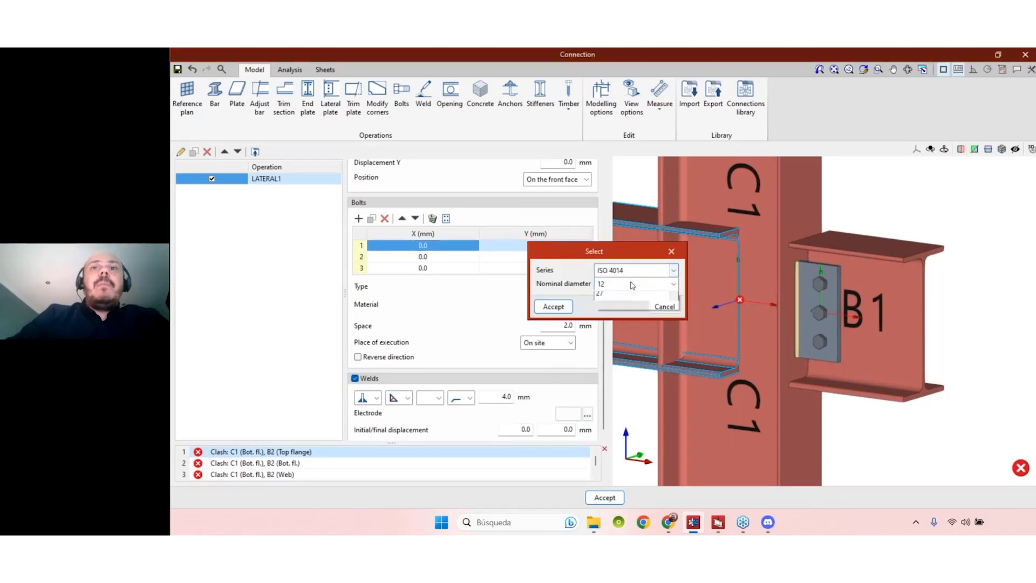
left_click(628, 284)
left_click(627, 294)
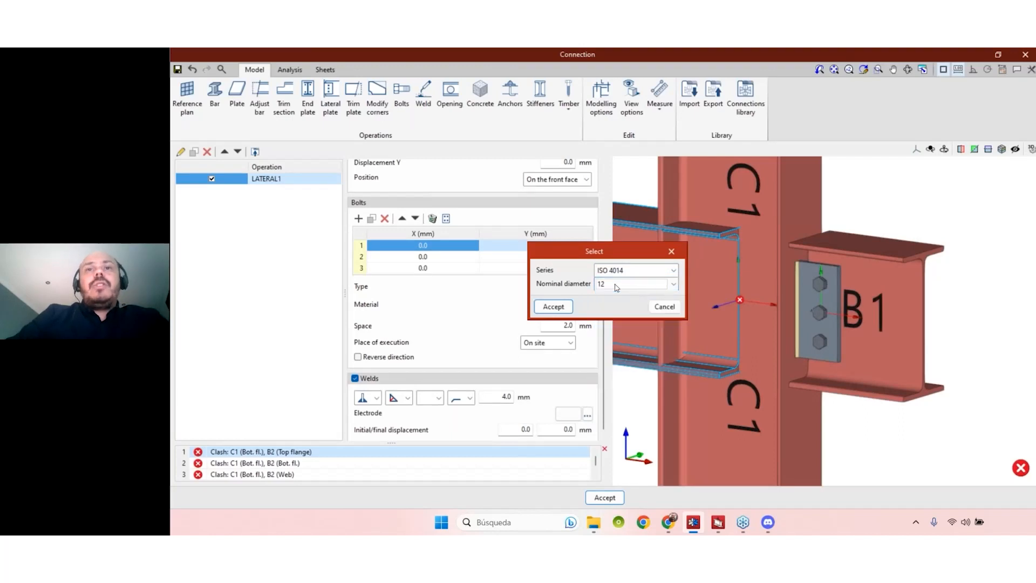
left_click(627, 285)
left_click(638, 309)
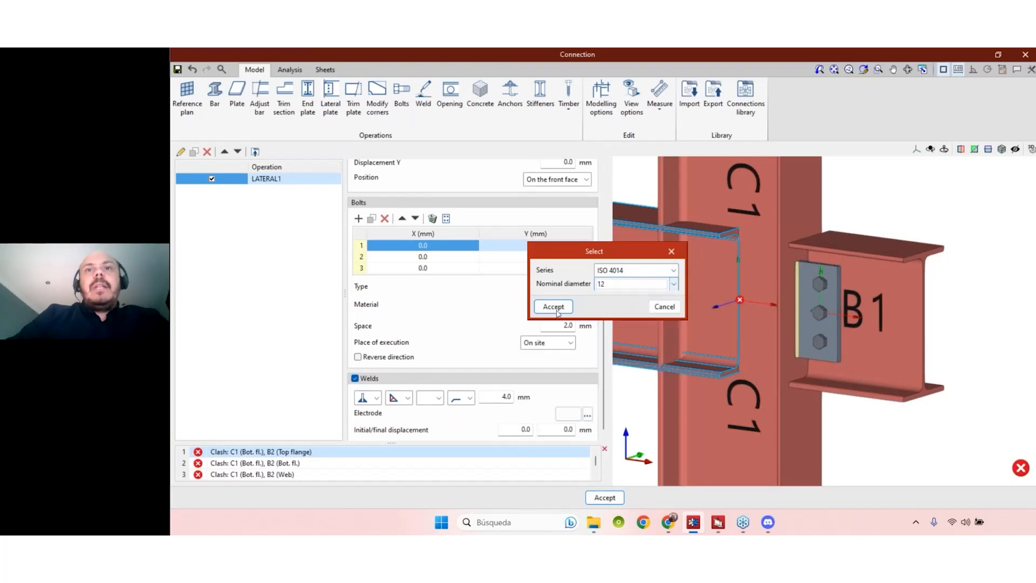
left_click(556, 306)
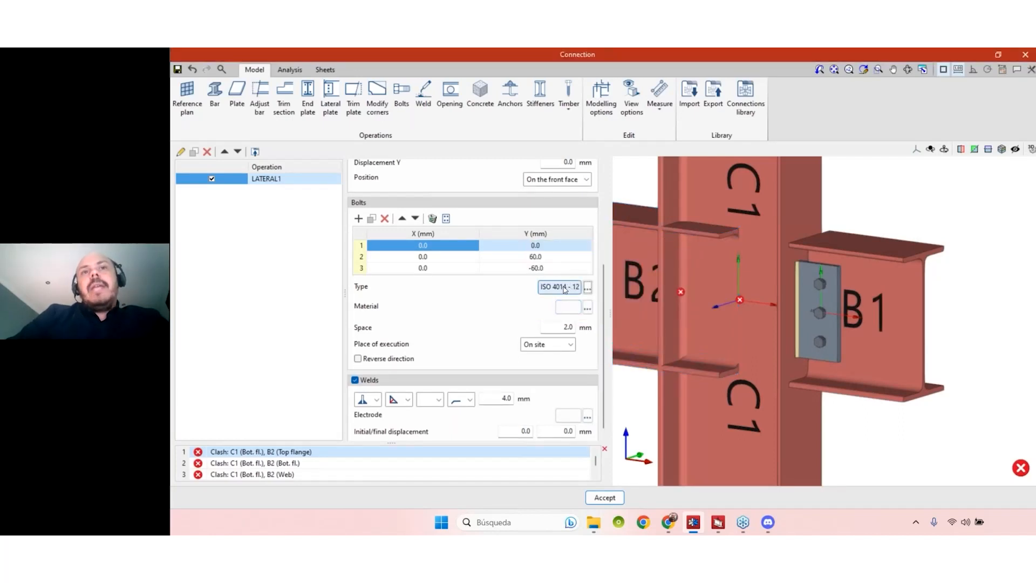
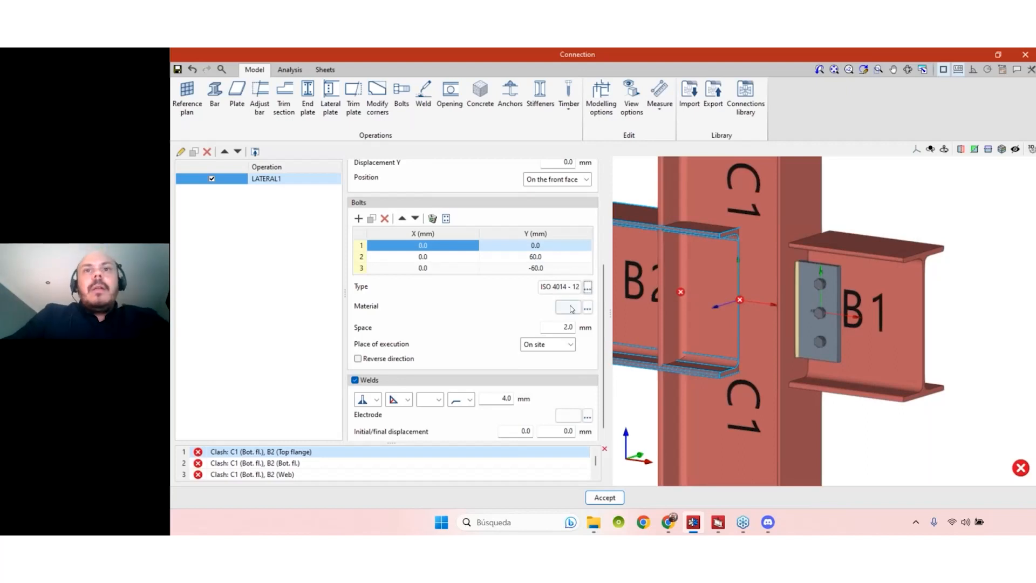
- Set the LATERAL1 bolt material to grade 4.8, then check the bolts' place of execution
left_click(587, 308)
left_click(599, 278)
left_click(599, 301)
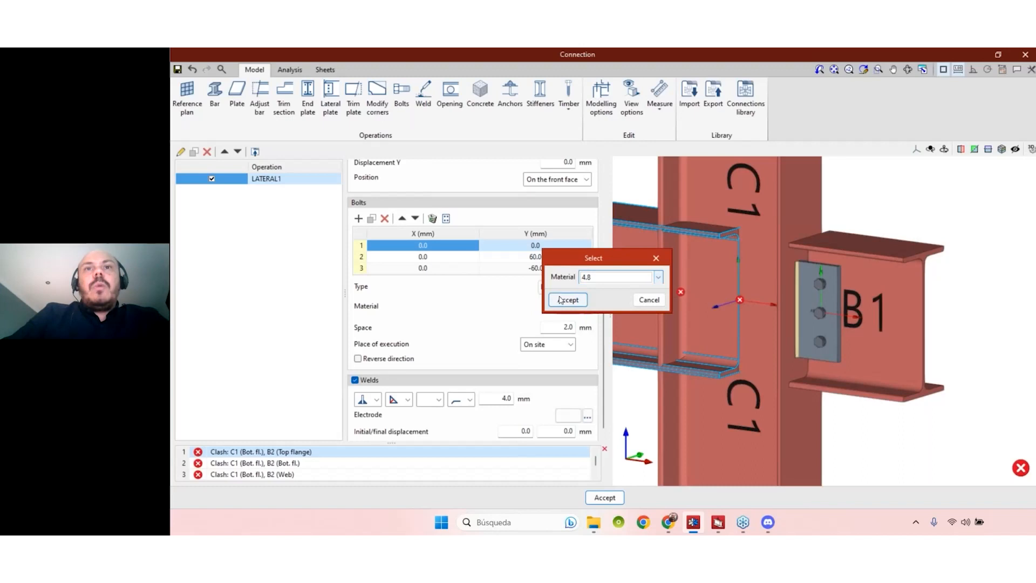
left_click(567, 299)
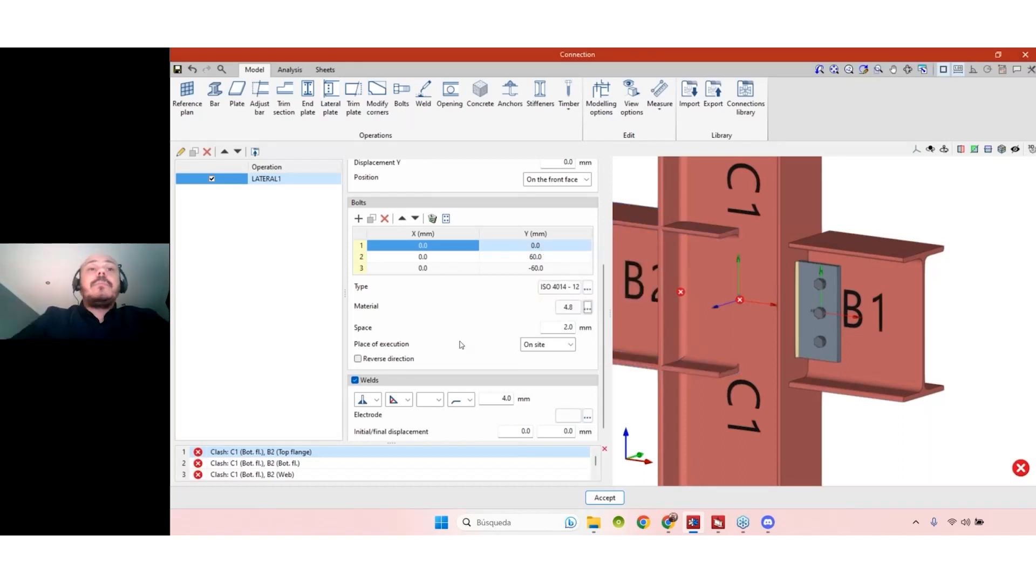
left_click(821, 286)
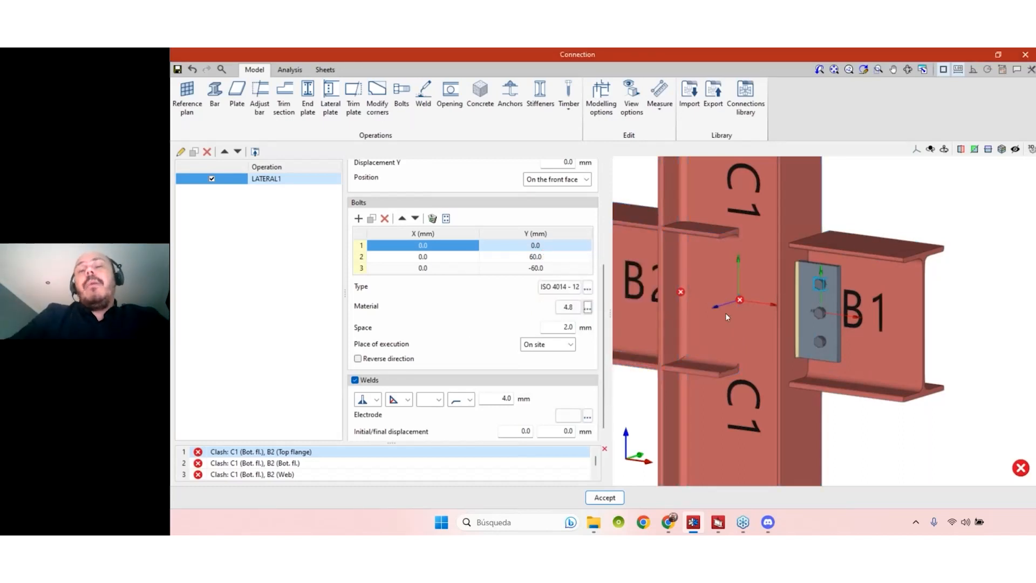
left_click(570, 344)
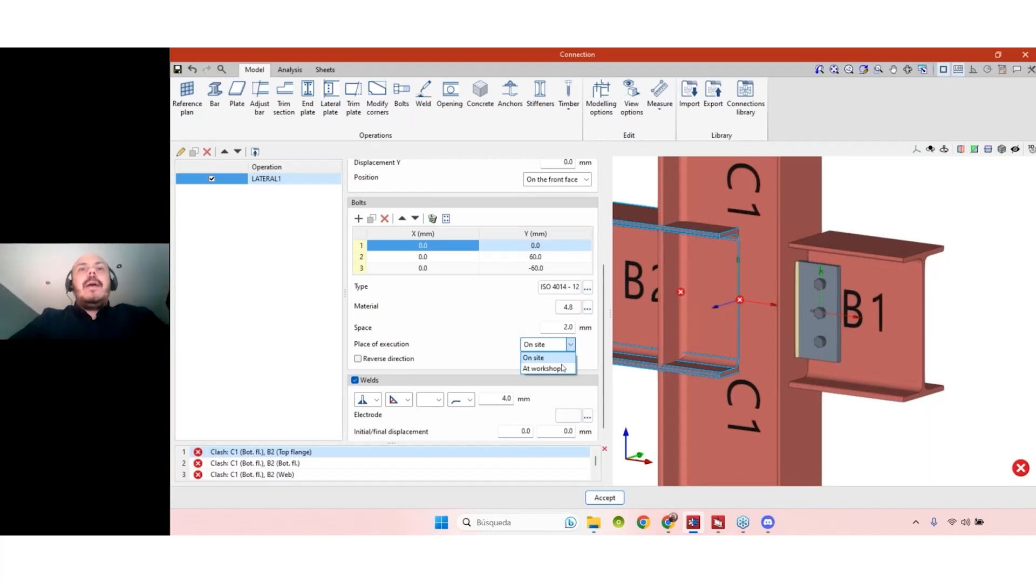
left_click(526, 322)
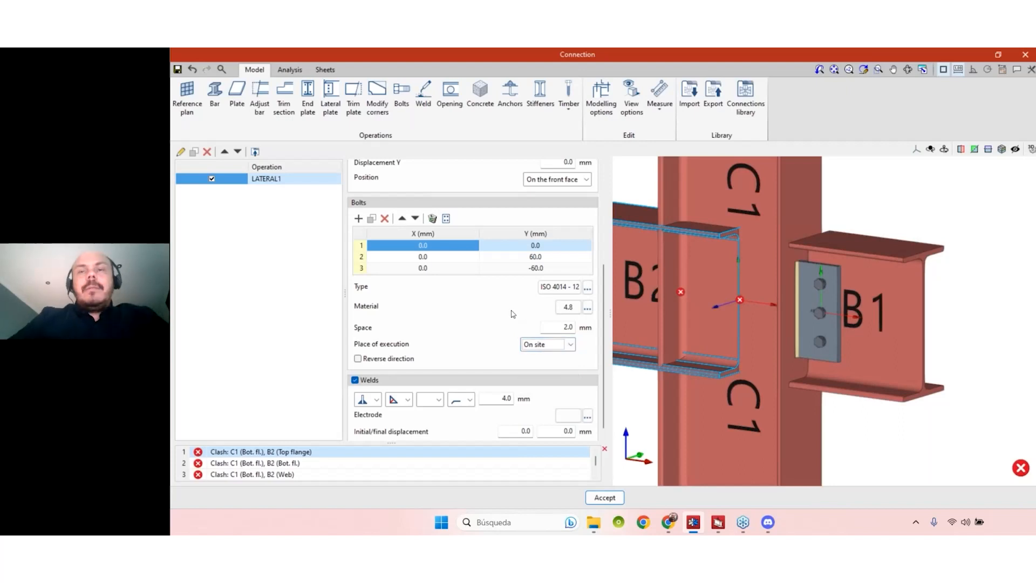
middle_click_drag(909, 338, 965, 347)
scroll(848, 269, "up", 2)
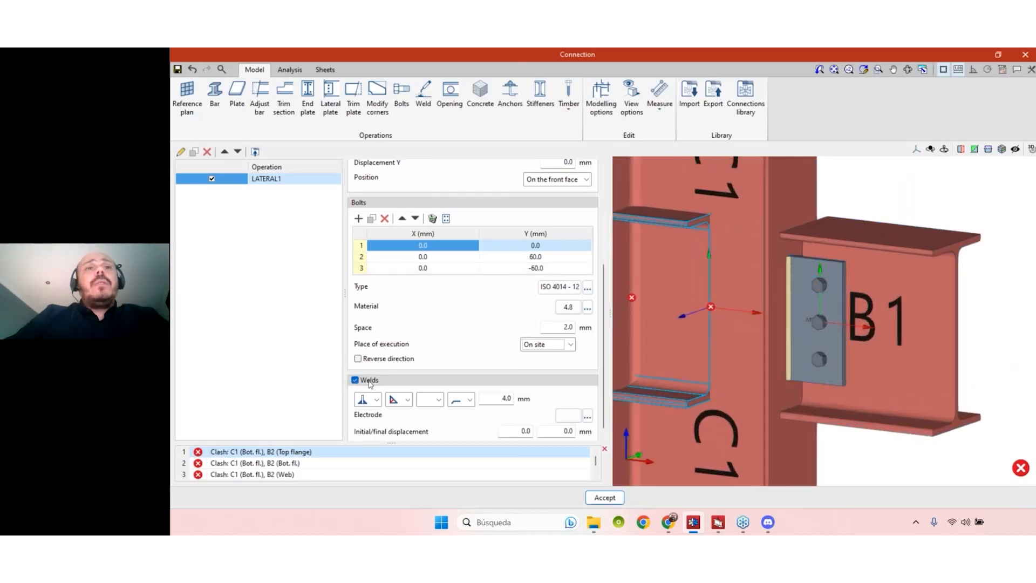
scroll(369, 382, "down", 1)
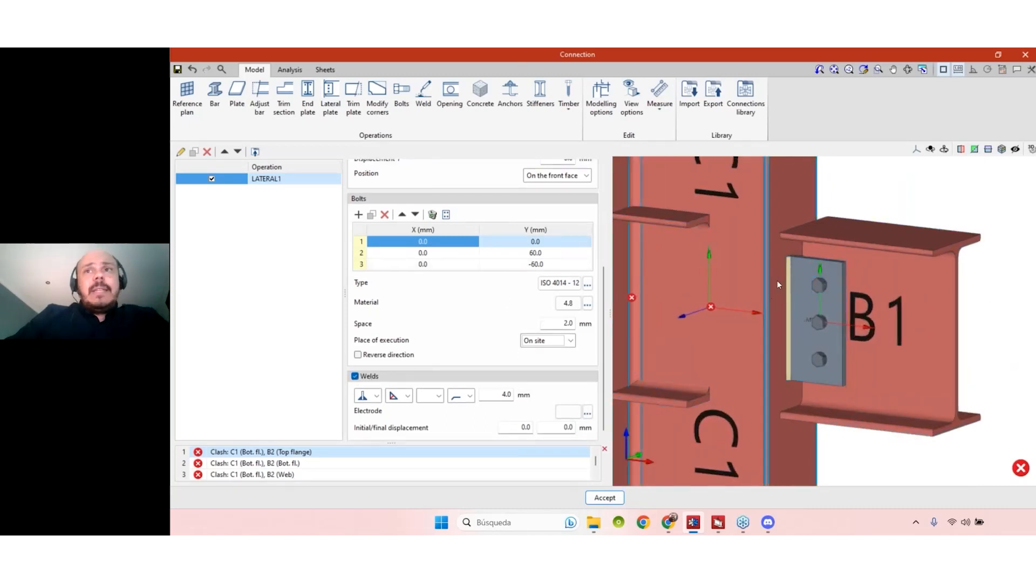
scroll(791, 254, "up", 2)
middle_click_drag(806, 273, 820, 333)
scroll(820, 334, "down", 3)
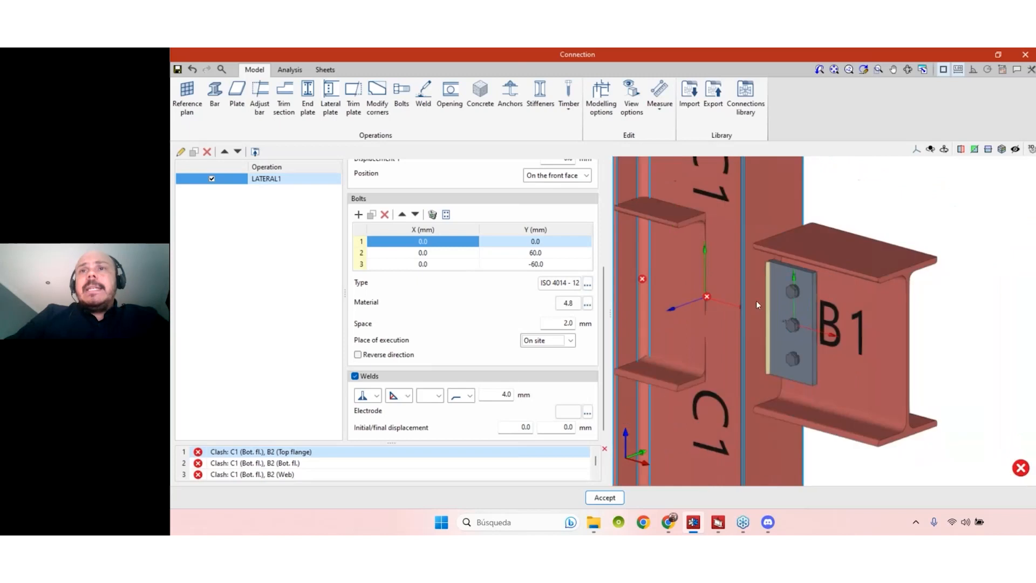
left_click(356, 377)
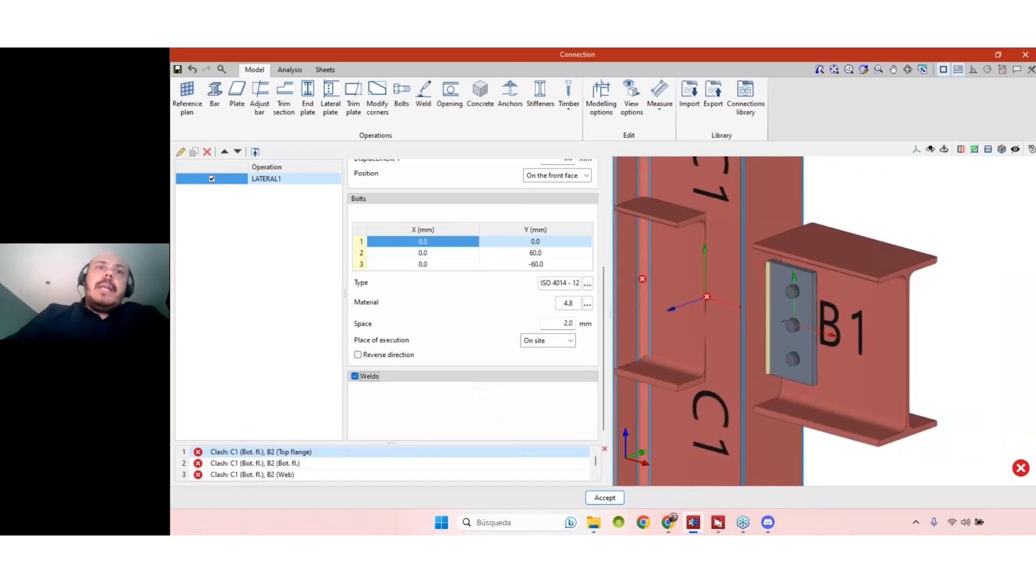
left_click(355, 376)
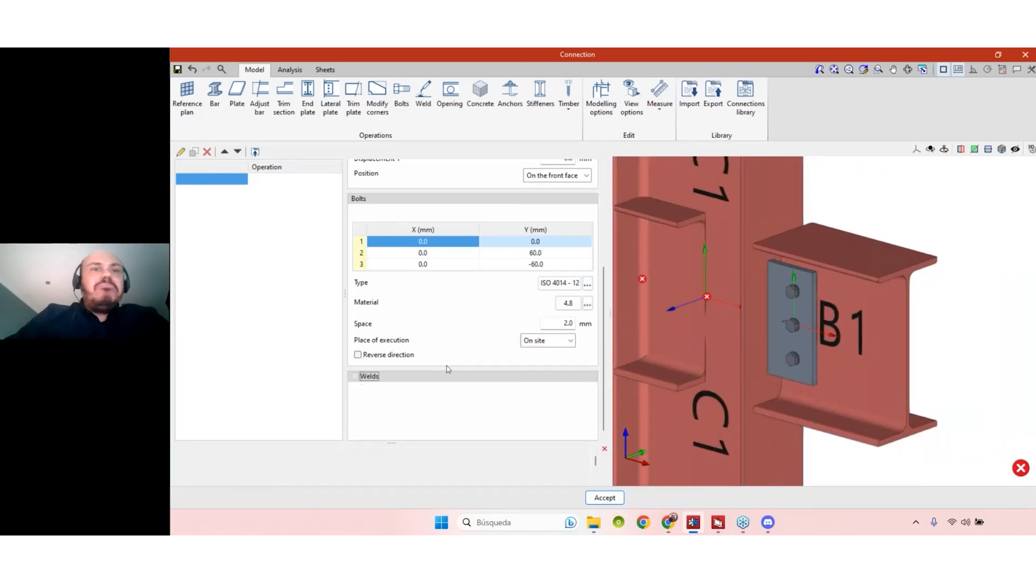
left_click(378, 395)
left_click(378, 397)
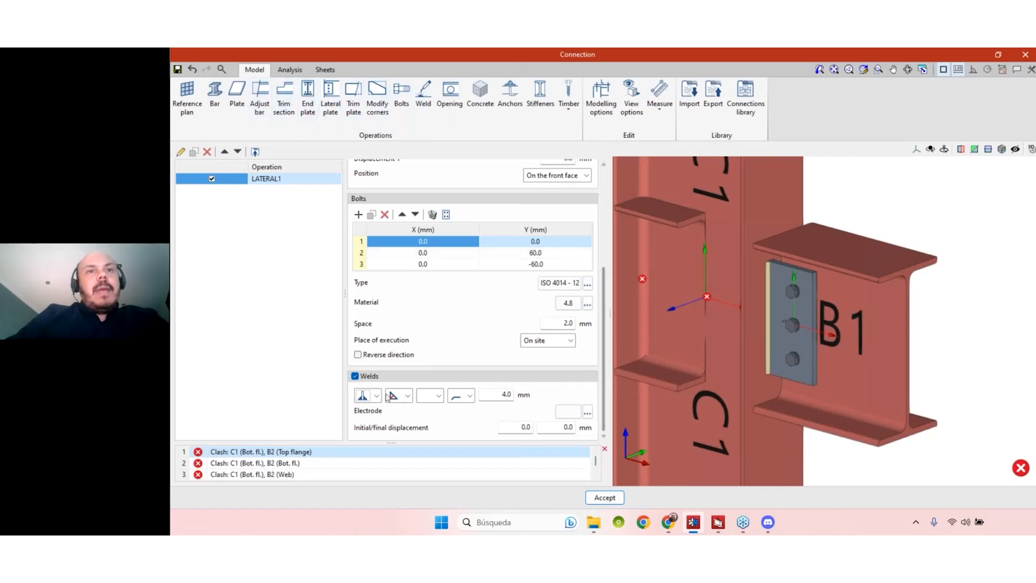
scroll(772, 346, "down", 2)
middle_click_drag(901, 344, 829, 344, "shift")
scroll(868, 356, "down", 1)
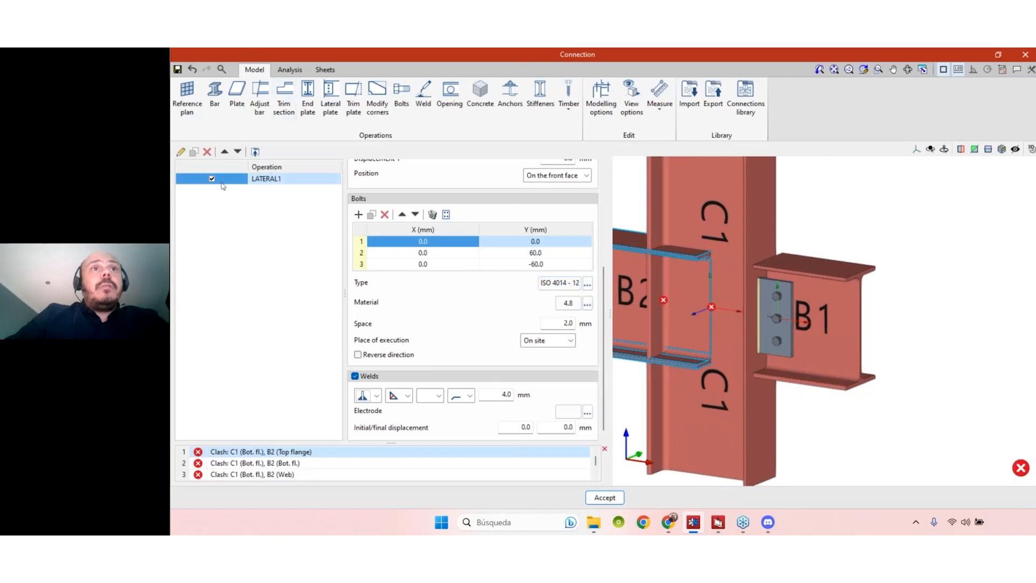
- Orbit to see beam B1 and column C1 together, then duplicate LATERAL1 as LATERAL2
scroll(608, 303, "up", 3)
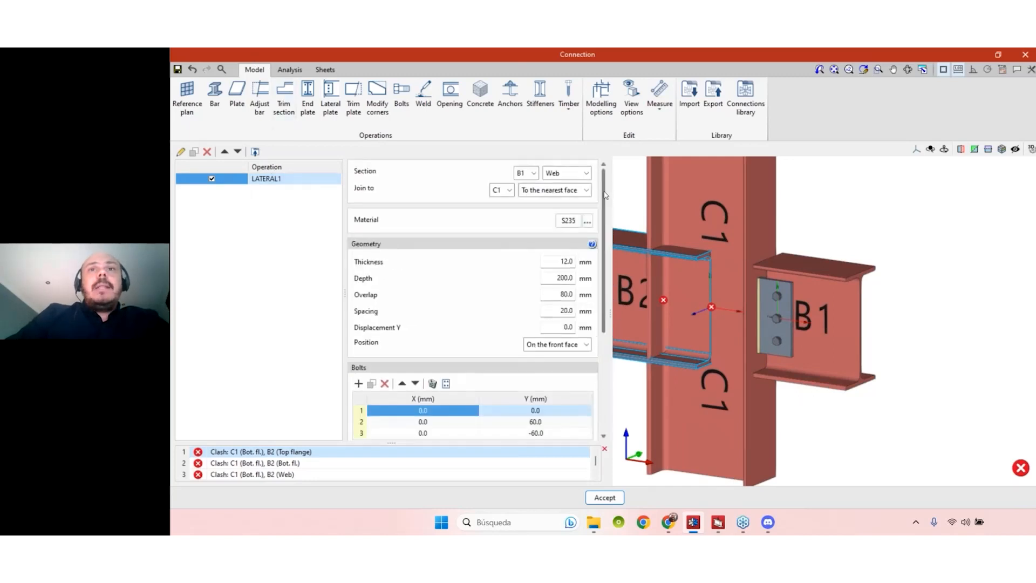
scroll(780, 324, "up", 3)
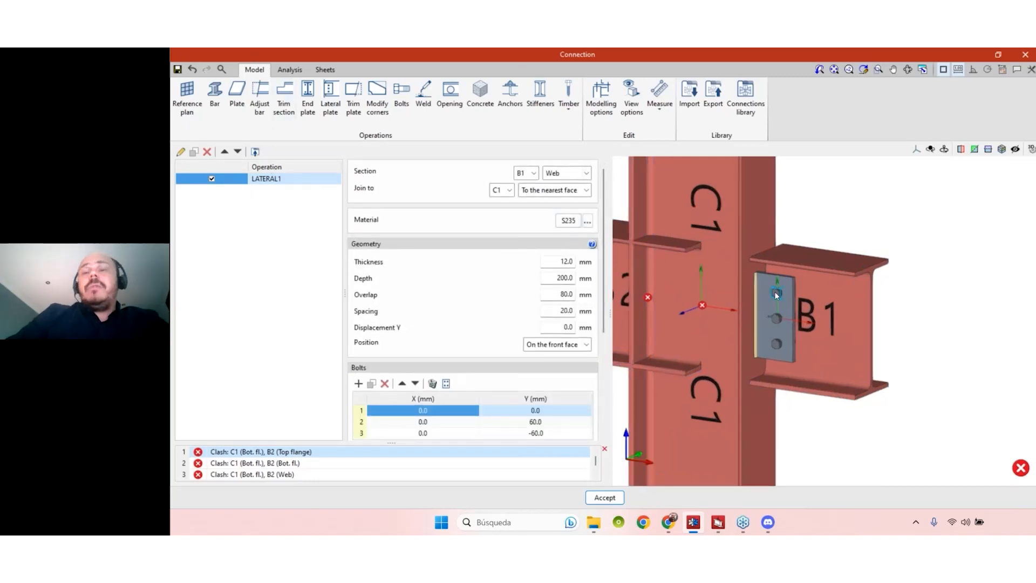
middle_click_drag(916, 348, 863, 319)
scroll(891, 357, "down", 3)
scroll(837, 327, "up", 2)
scroll(844, 319, "down", 2)
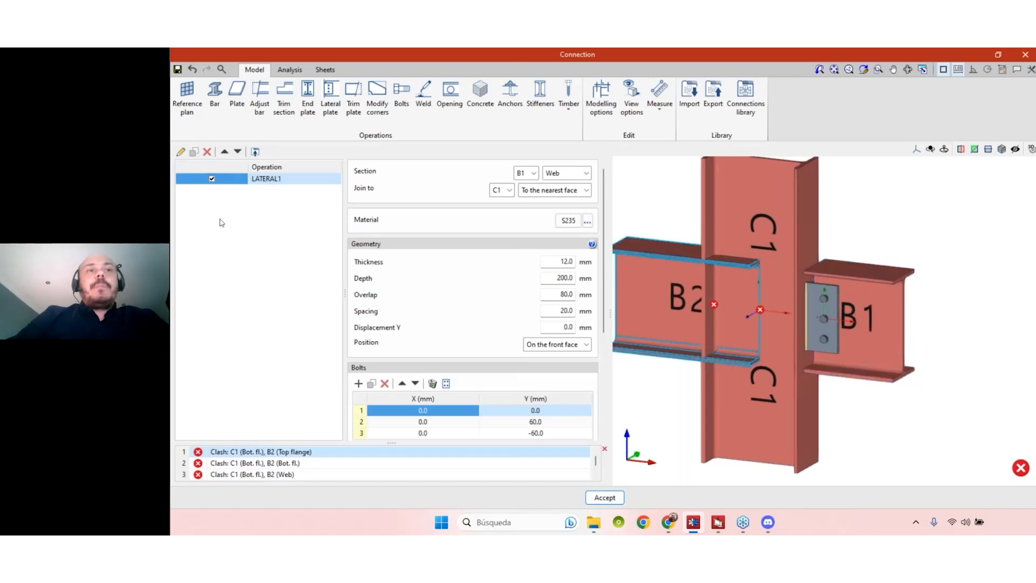
left_click(194, 152)
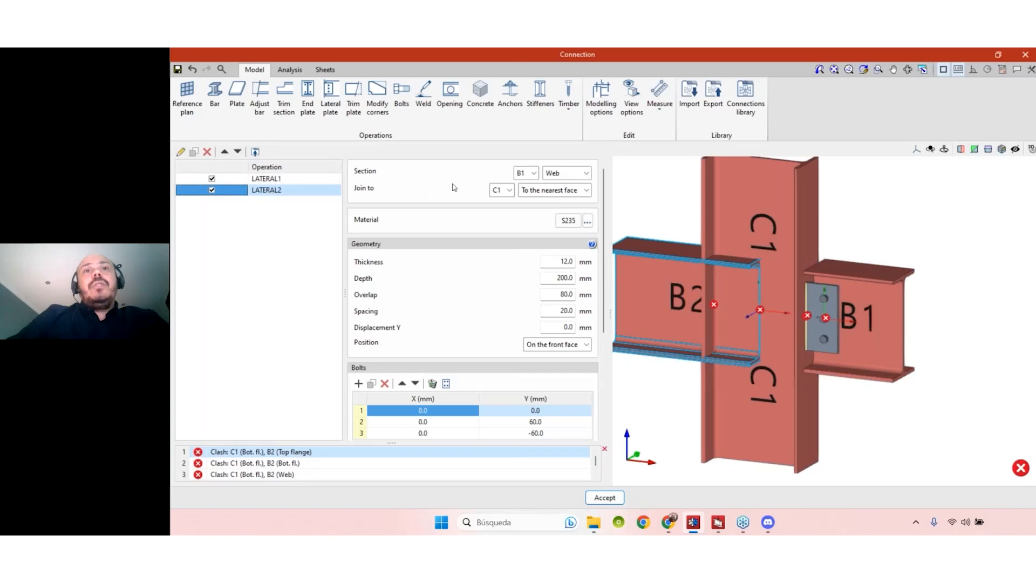
- Attach the copied LATERAL2 plate to beam B2 and inspect it in 3D
left_click(523, 173)
left_click(525, 208)
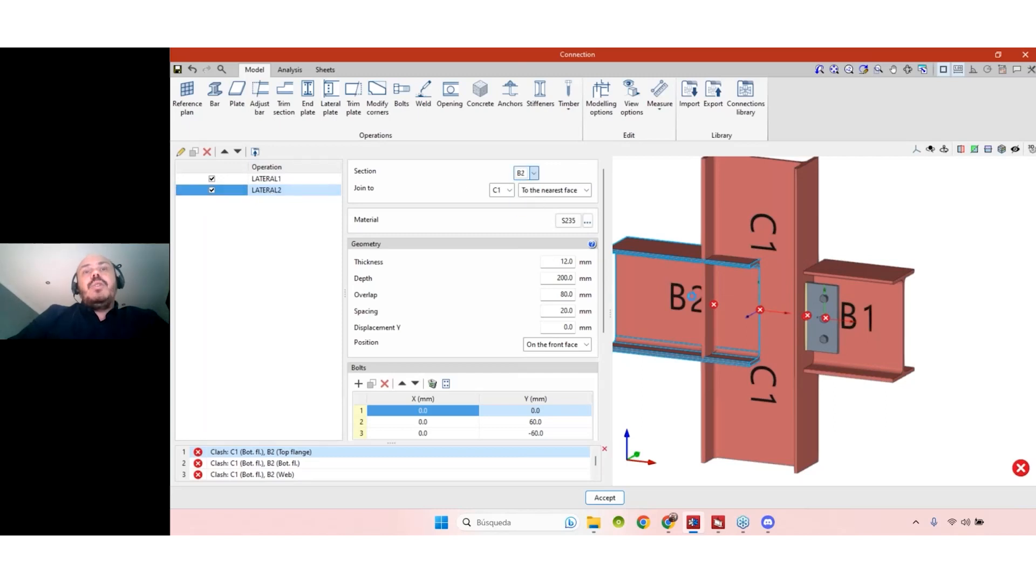
mouse_move(671, 418)
middle_mouse_down("shift")
mouse_move(722, 396)
mouse_move(876, 386)
mouse_move(658, 409)
middle_mouse_up("shift")
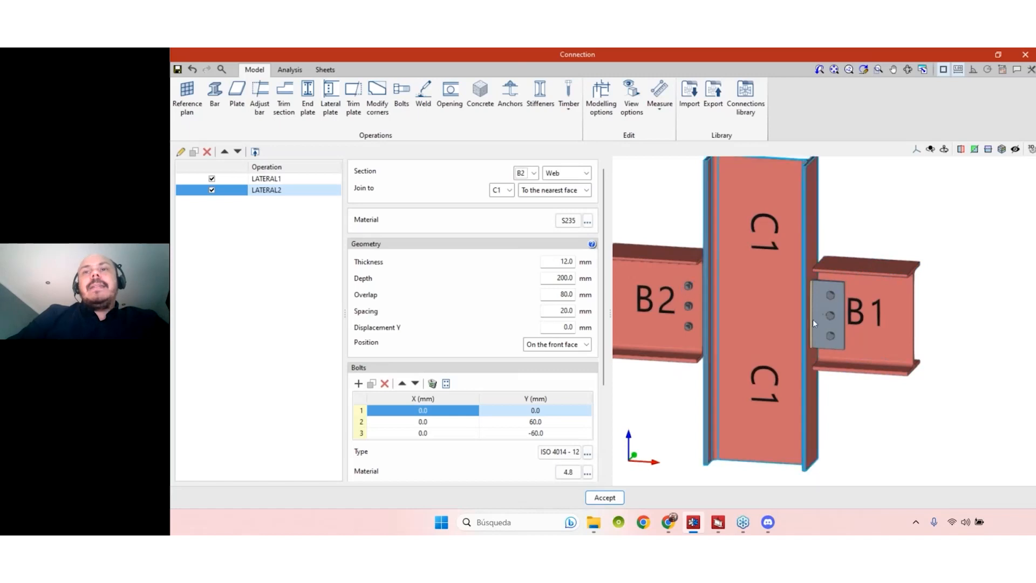
mouse_move(684, 372)
middle_mouse_down("shift")
mouse_move(907, 378)
mouse_move(675, 380)
middle_mouse_up("shift")
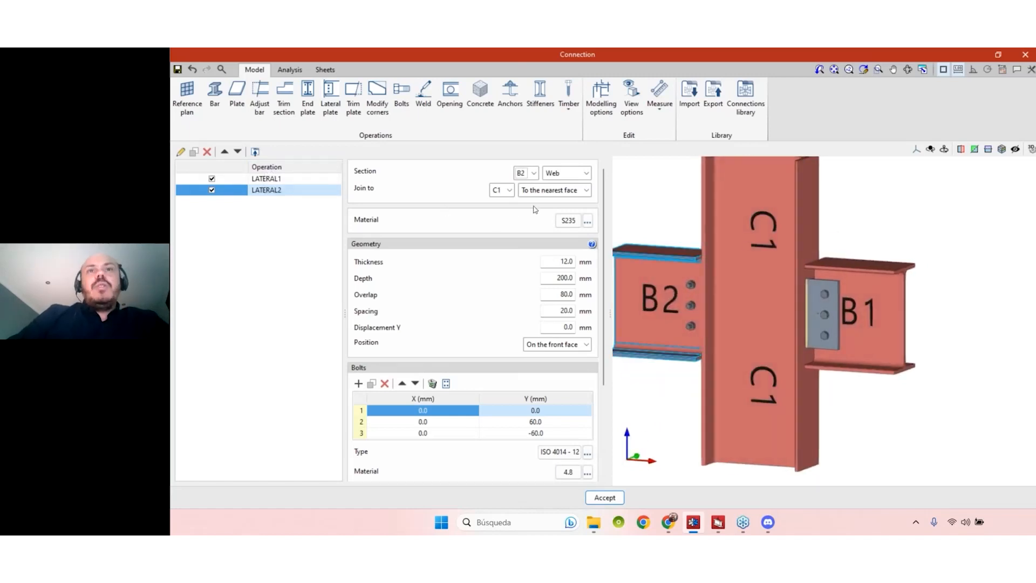
- Put the B2 plate on the back face, then delete LATERAL2
left_click(583, 345)
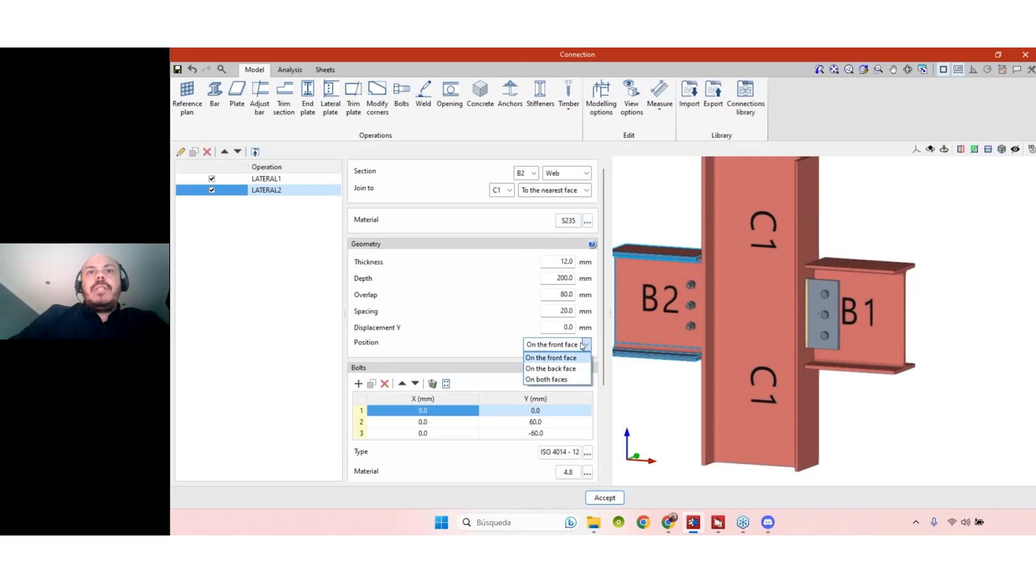
left_click(579, 368)
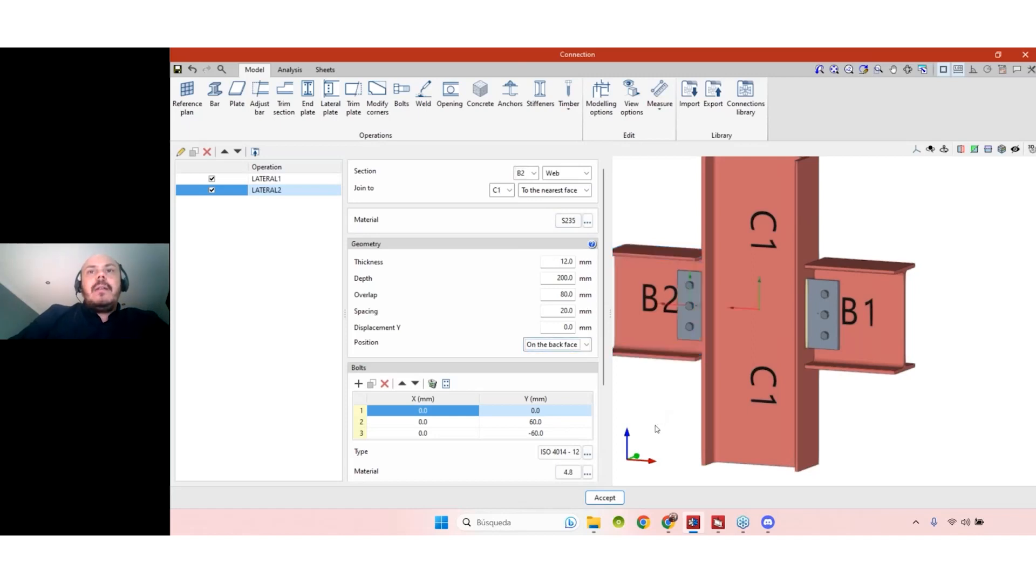
mouse_move(680, 429)
middle_mouse_down()
mouse_move(861, 426)
mouse_move(805, 413)
middle_mouse_up()
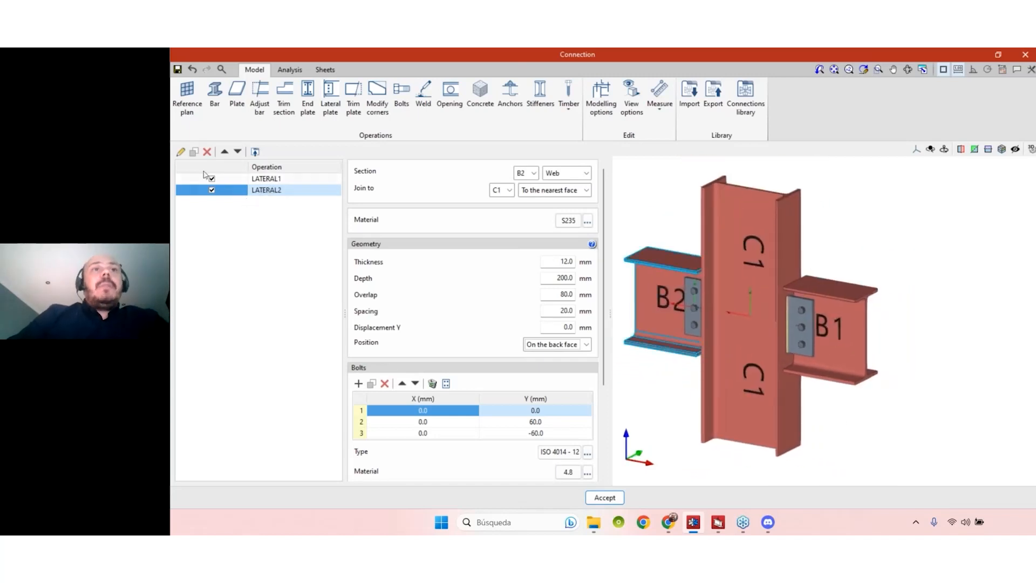
left_click(207, 152)
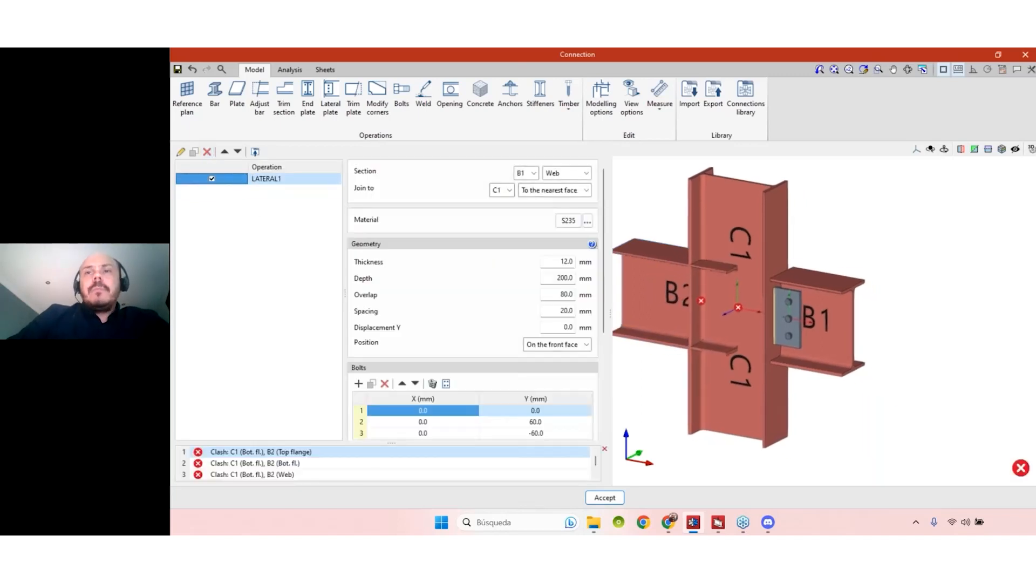
- Zoom and orbit closer to the B1 joint, then duplicate LATERAL1 again as LATERAL2
scroll(803, 326, "up", 3)
scroll(803, 326, "down", 3)
scroll(734, 273, "up", 3)
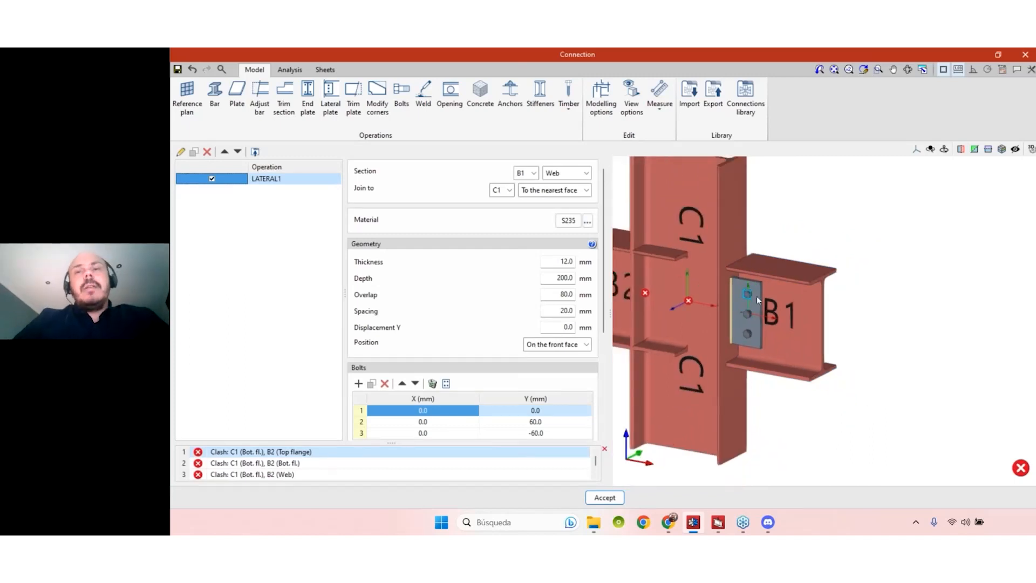
middle_click_drag(757, 283, 764, 338)
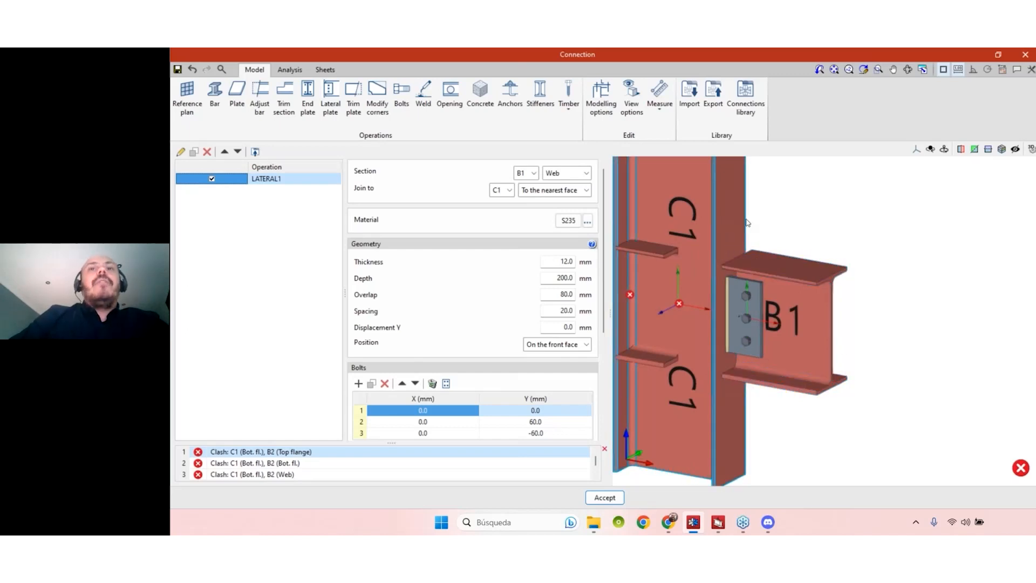
left_click(194, 153)
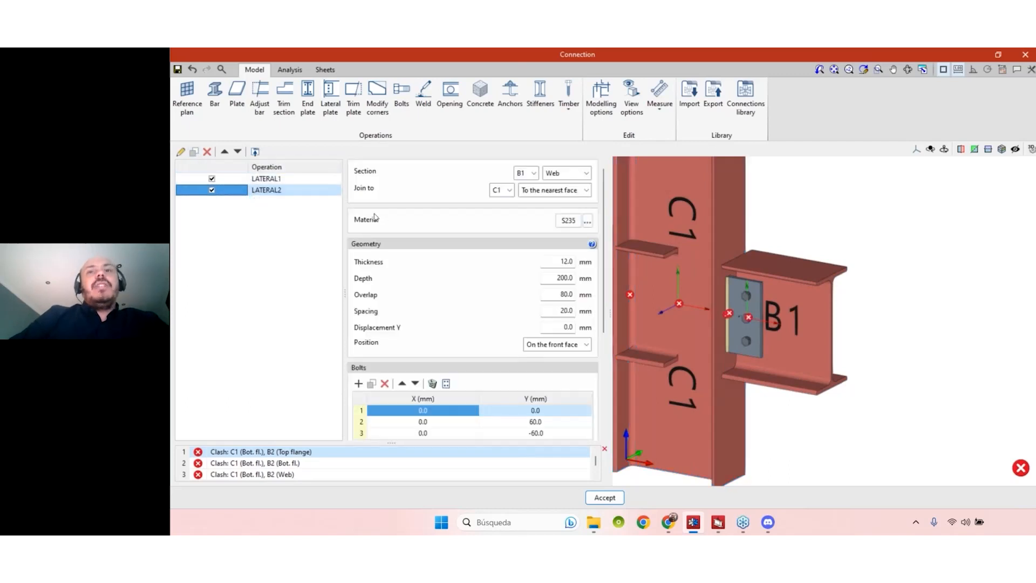
- Move the LATERAL2 plate onto beam B1's top flange and inspect it
left_click(571, 174)
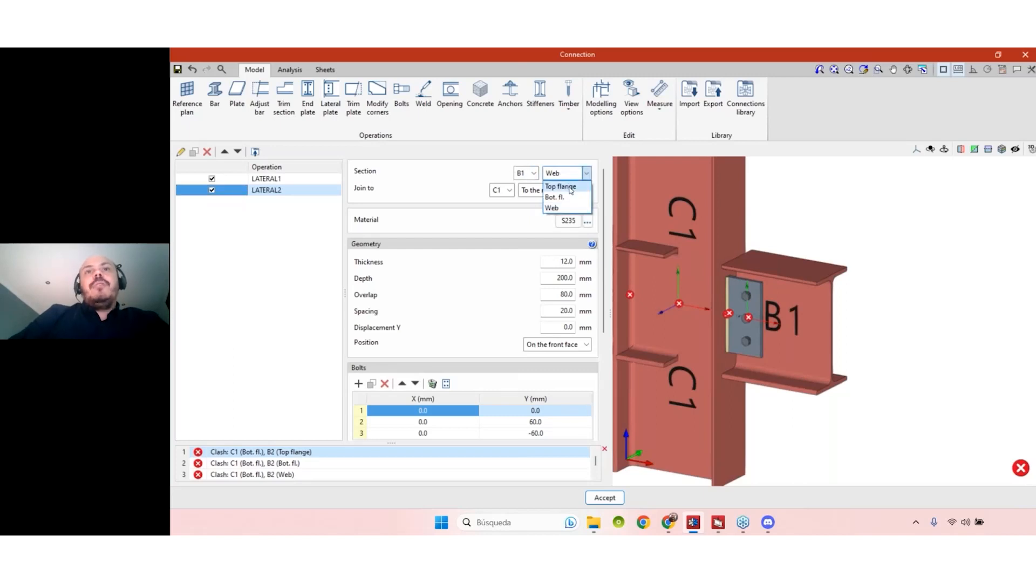
left_click(570, 187)
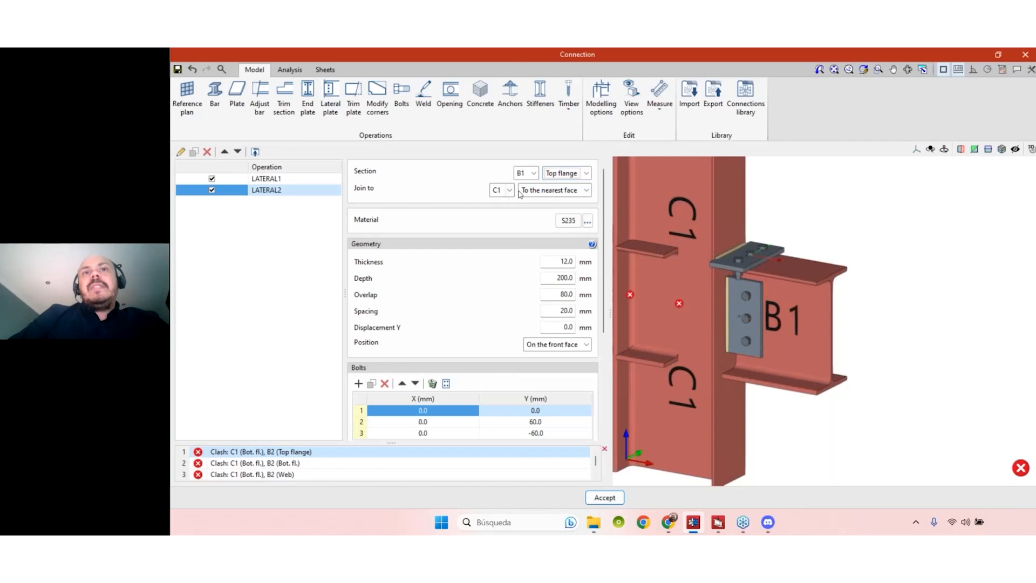
mouse_move(860, 251)
middle_mouse_down()
mouse_move(847, 294)
mouse_move(807, 248)
mouse_move(874, 255)
middle_mouse_up()
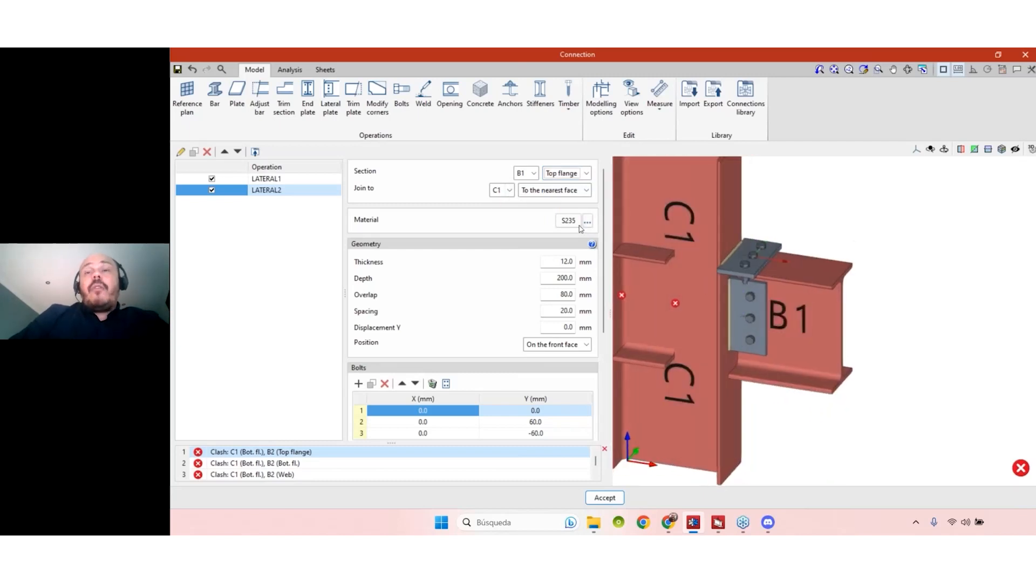
scroll(569, 210, "down", 1)
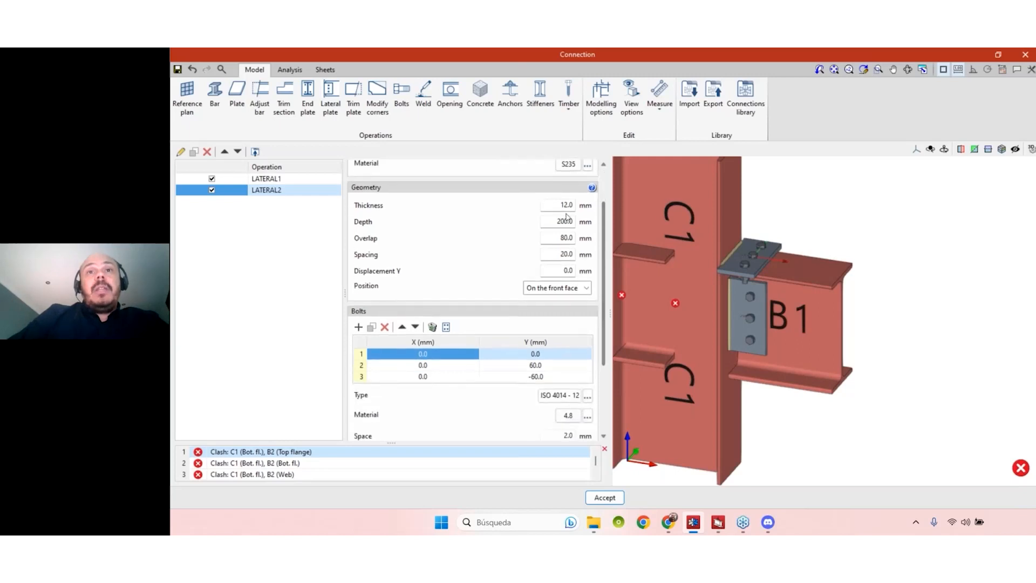
- Set the plate depth to 150 mm and the overlap to 200 mm
left_click(552, 224)
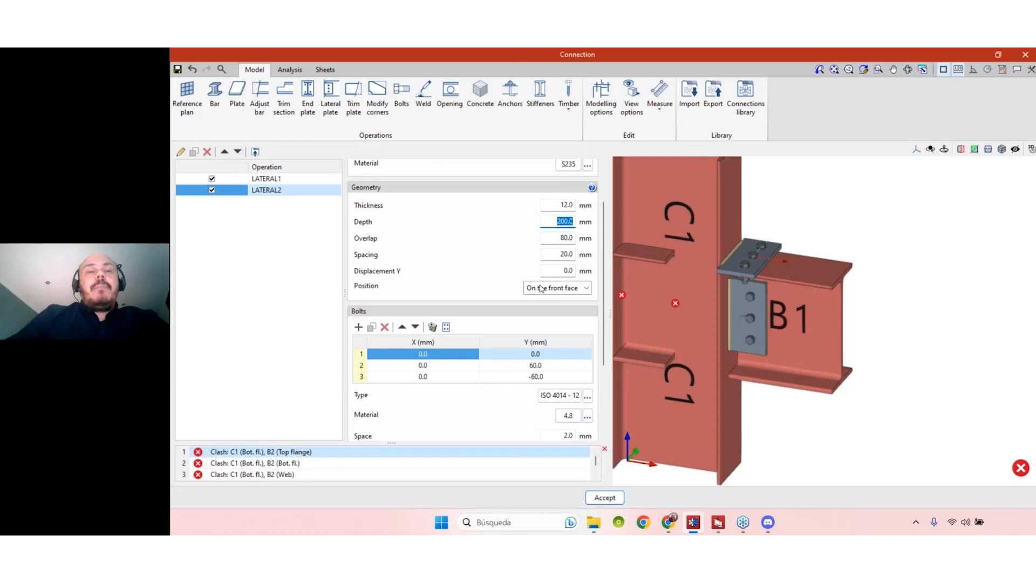
type("150")
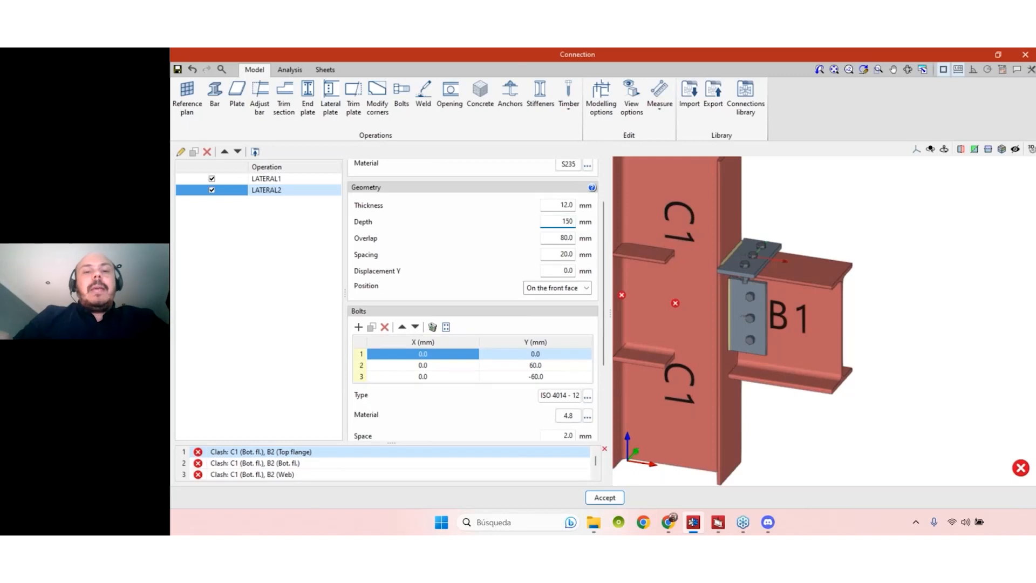
left_click(547, 240)
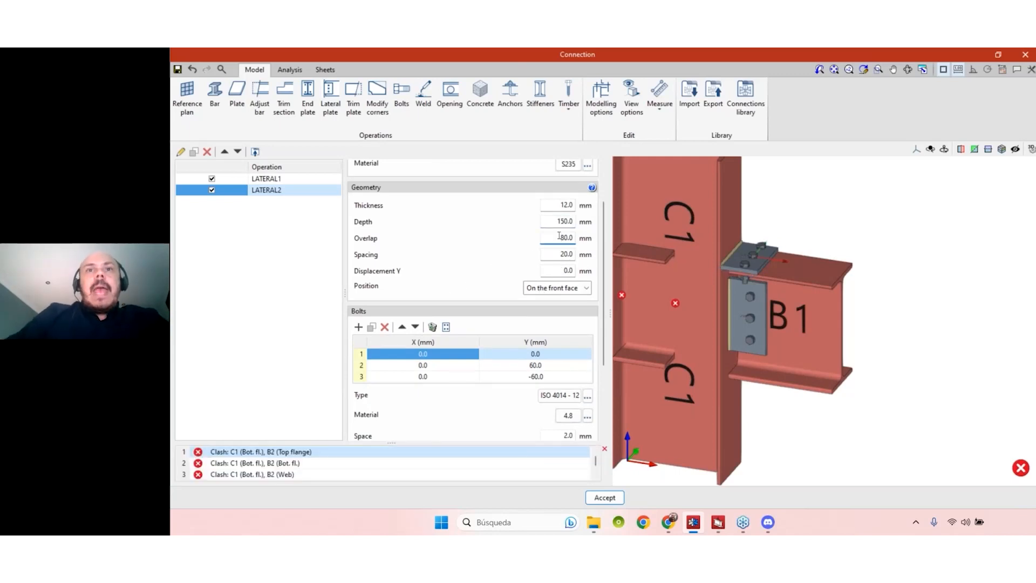
type("2")
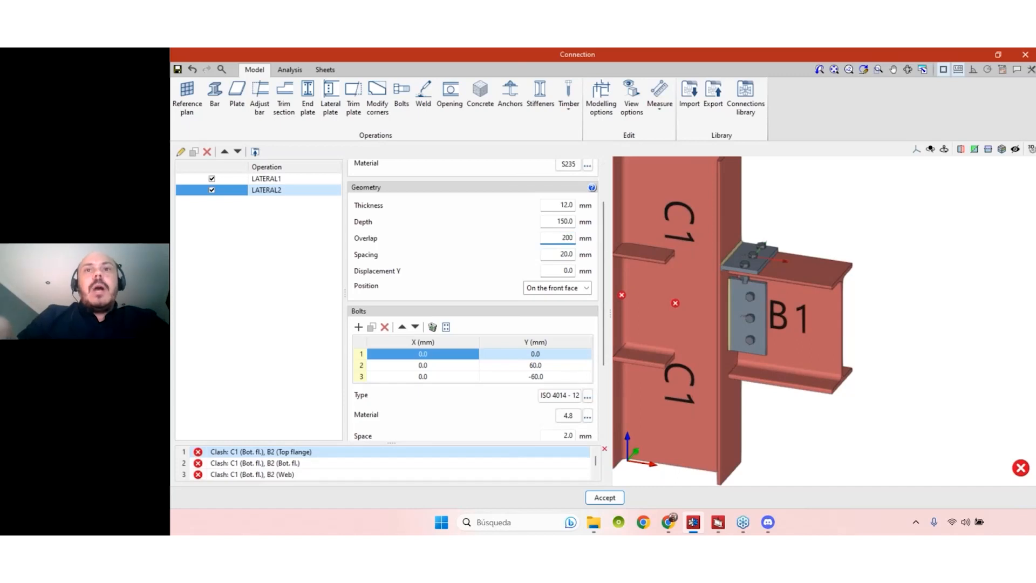
type("50.")
key("Tab")
key("shift+Tab")
type("200")
key("Tab")
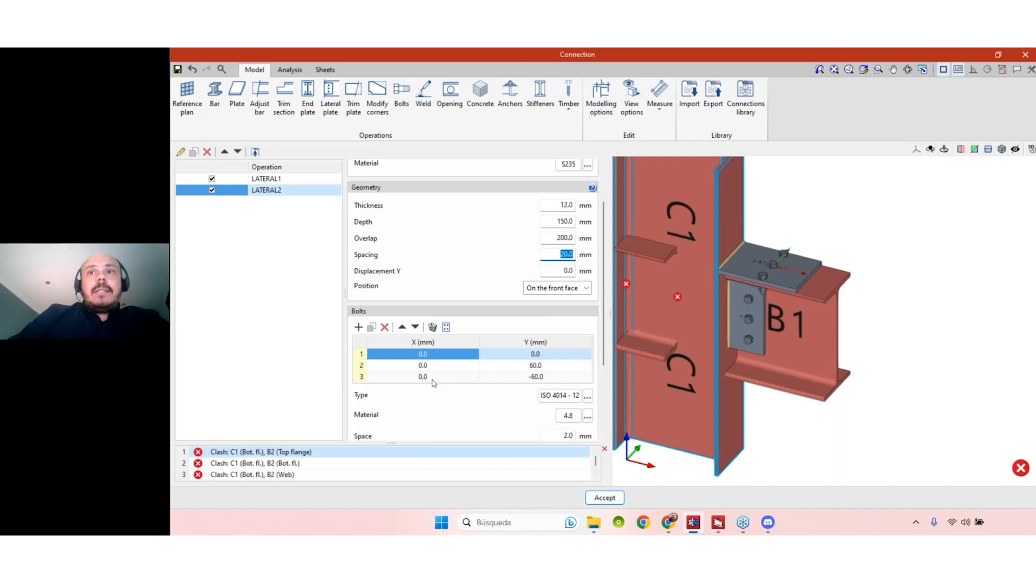
- Remove the centre bolt and set the X 0 bolts to Y 50 and -50 mm
left_click(384, 327)
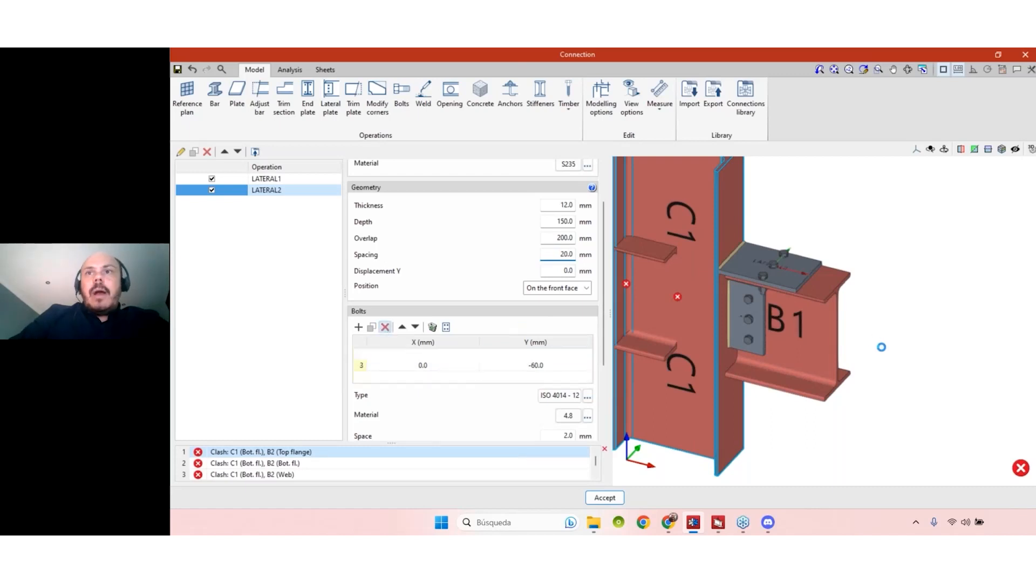
left_click(548, 355)
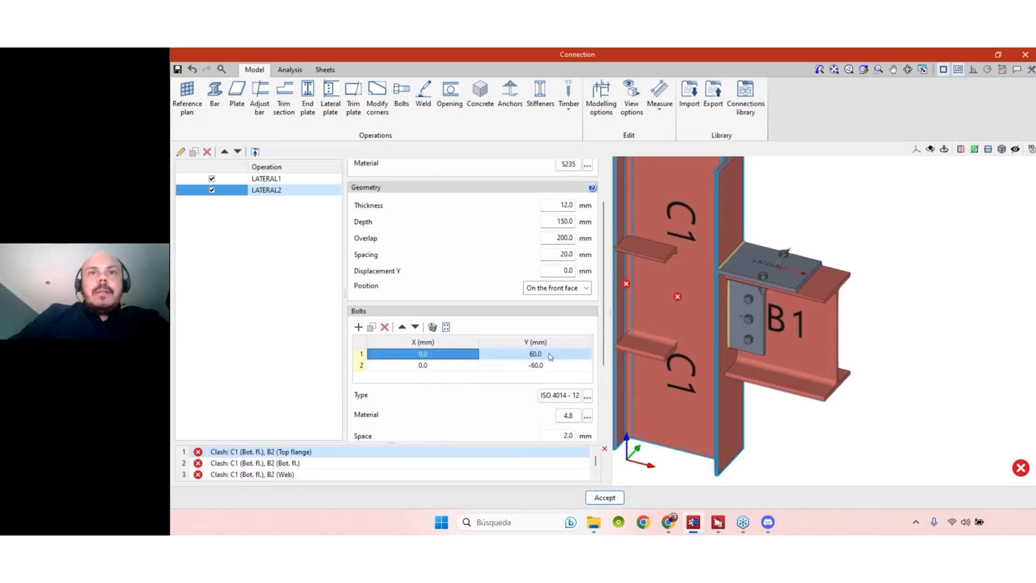
type("50")
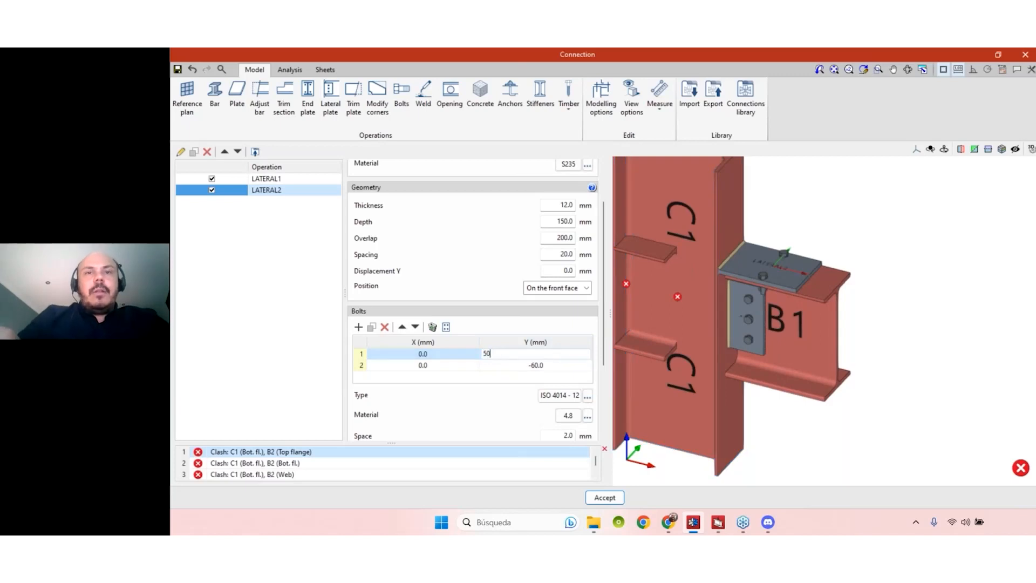
left_click(546, 365)
type("-50")
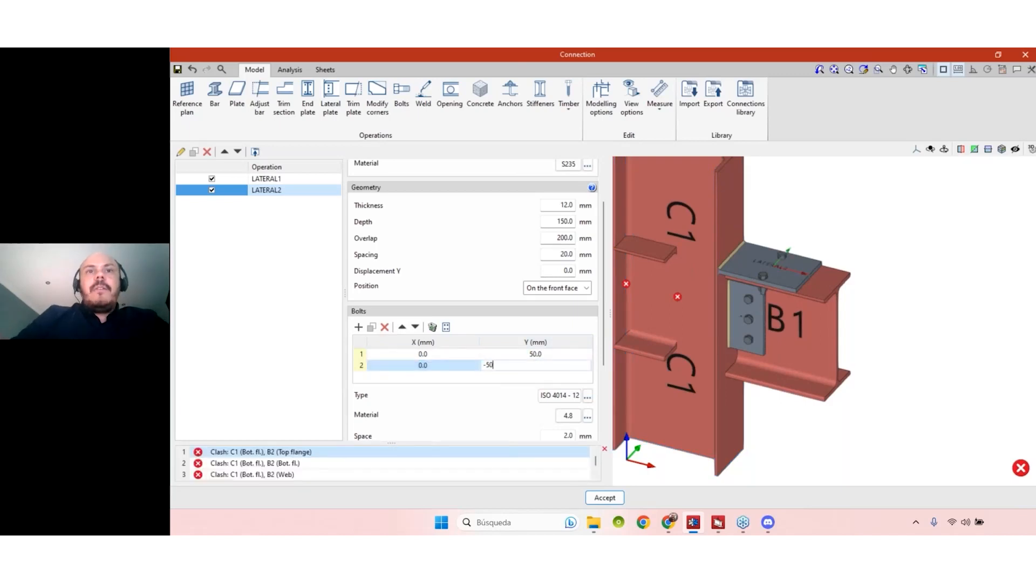
key("Return")
middle_click_drag(702, 248, 711, 273)
scroll(711, 324, "up", 6)
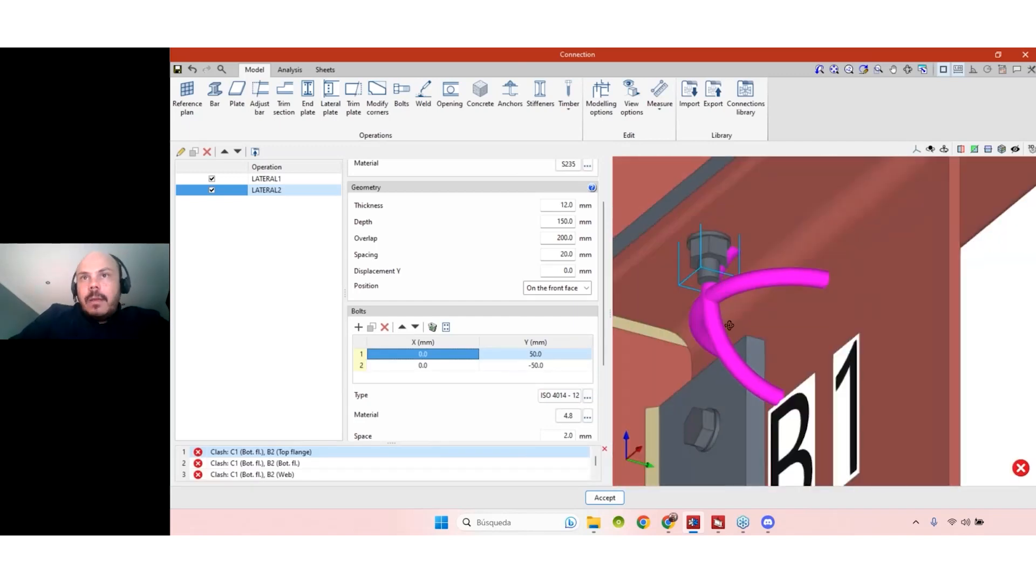
scroll(747, 334, "down", 5)
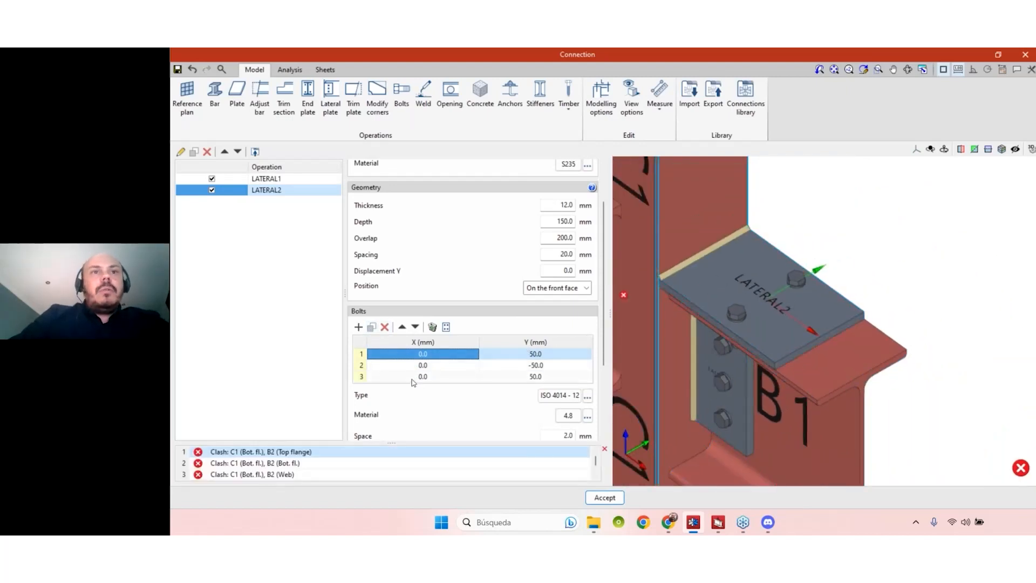
- Add bolts at X 60 mm with Y 50 and -50 mm
left_click(469, 375)
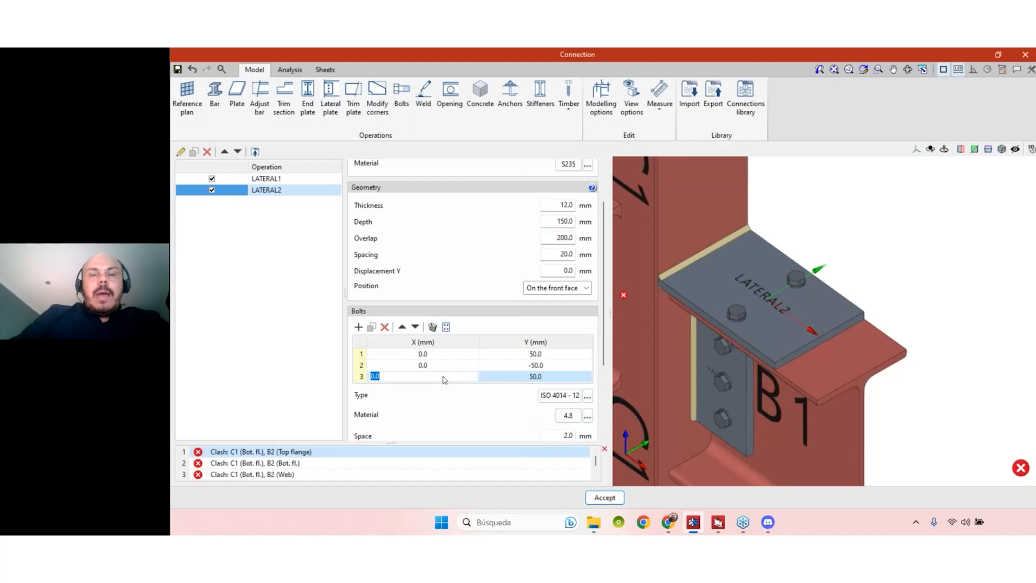
type("100")
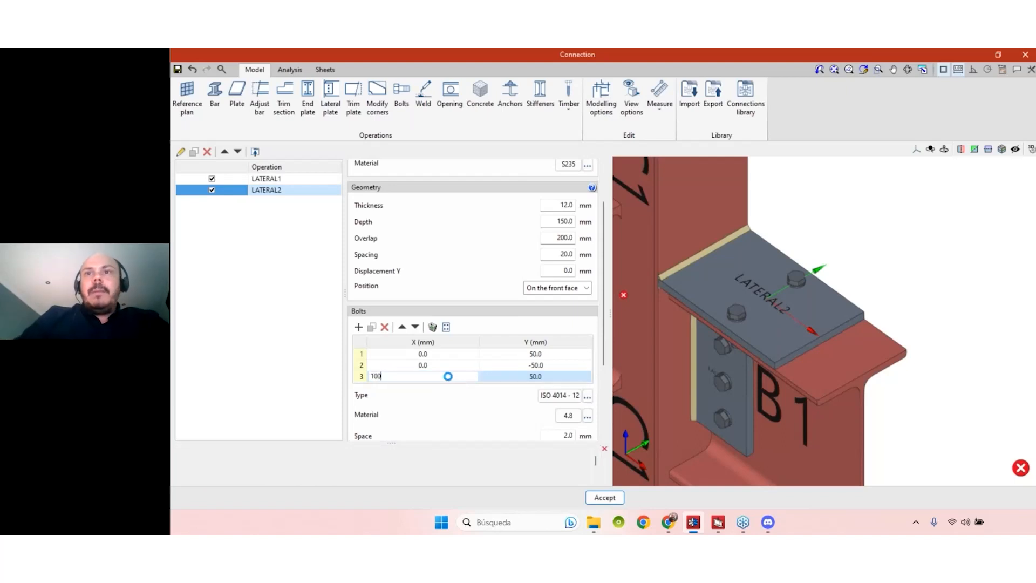
key("Tab")
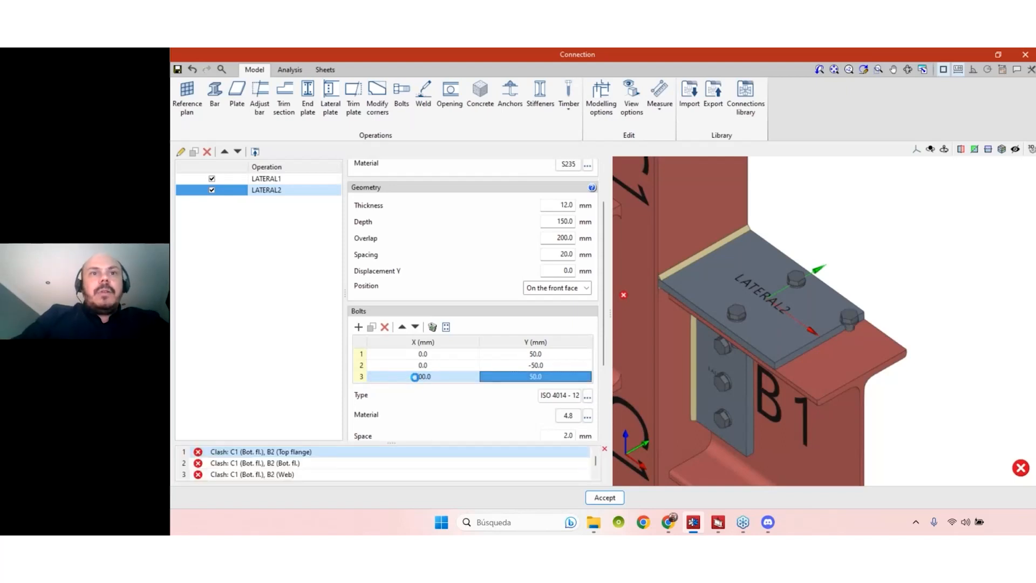
left_click(415, 377)
type("60")
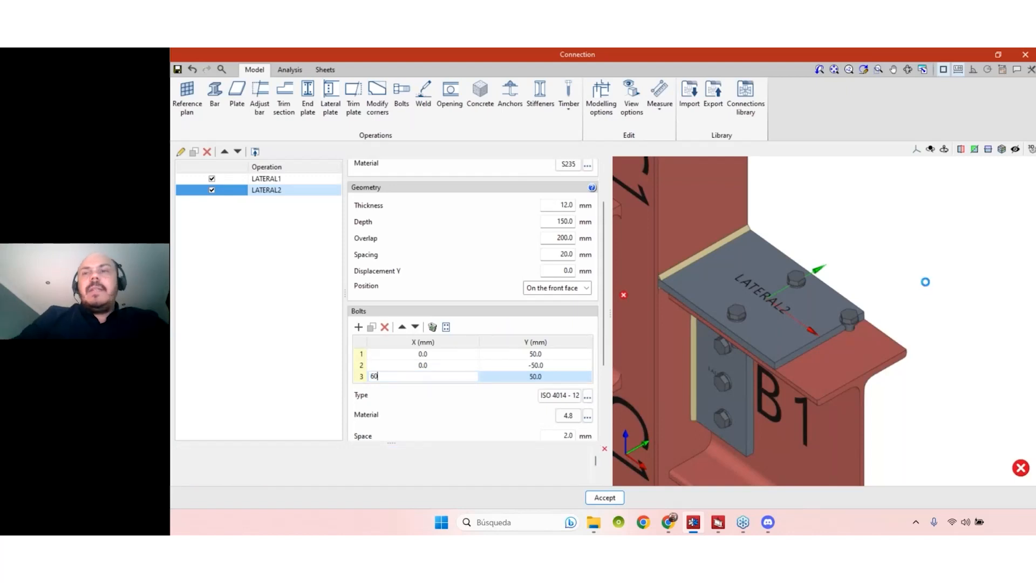
key("Tab")
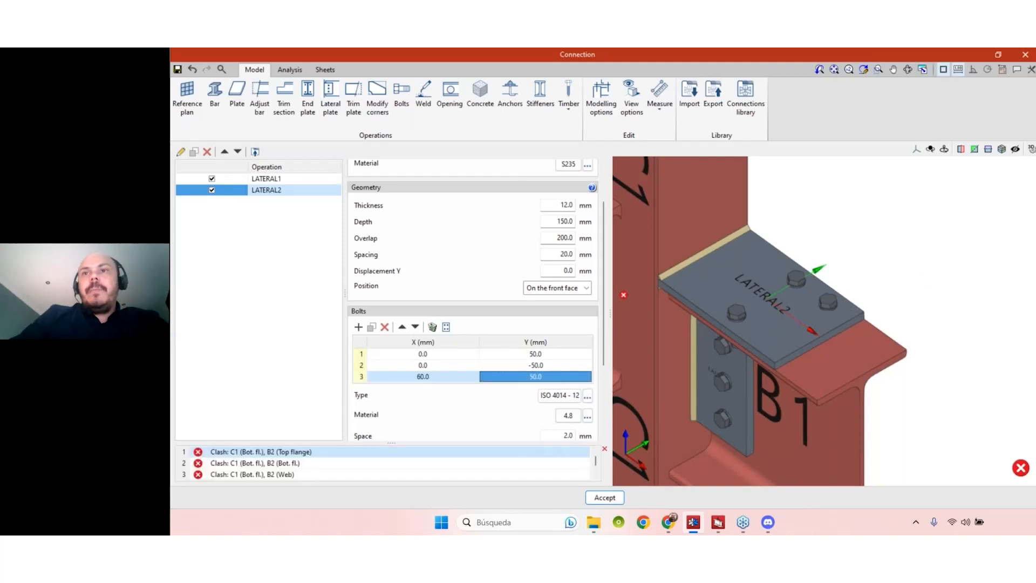
left_click(371, 328)
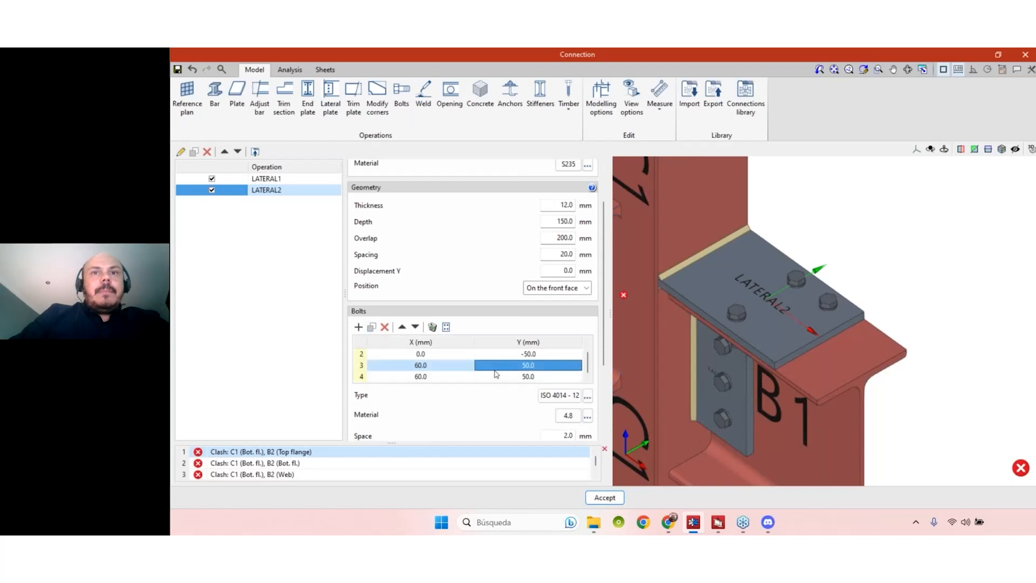
left_click(513, 380)
type("-")
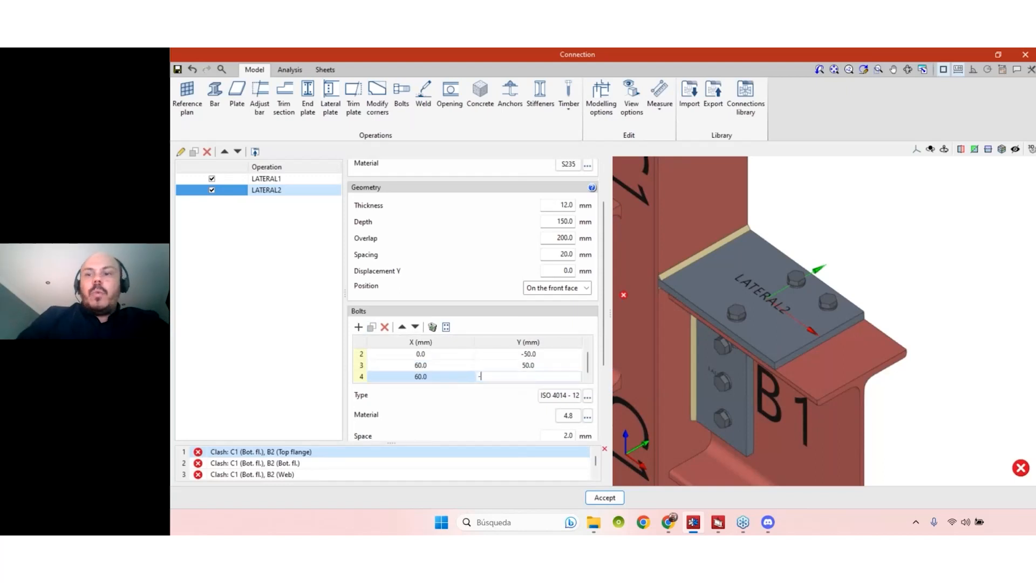
key("Return")
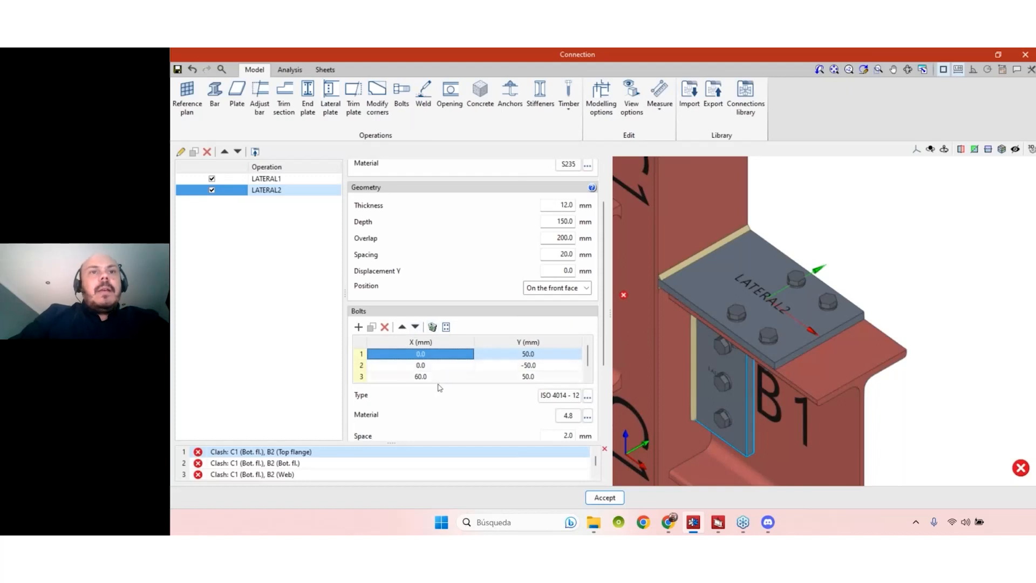
- Add bolts at X -60 mm with Y 50 and -50 mm, then inspect the six-bolt plate
left_click(589, 369)
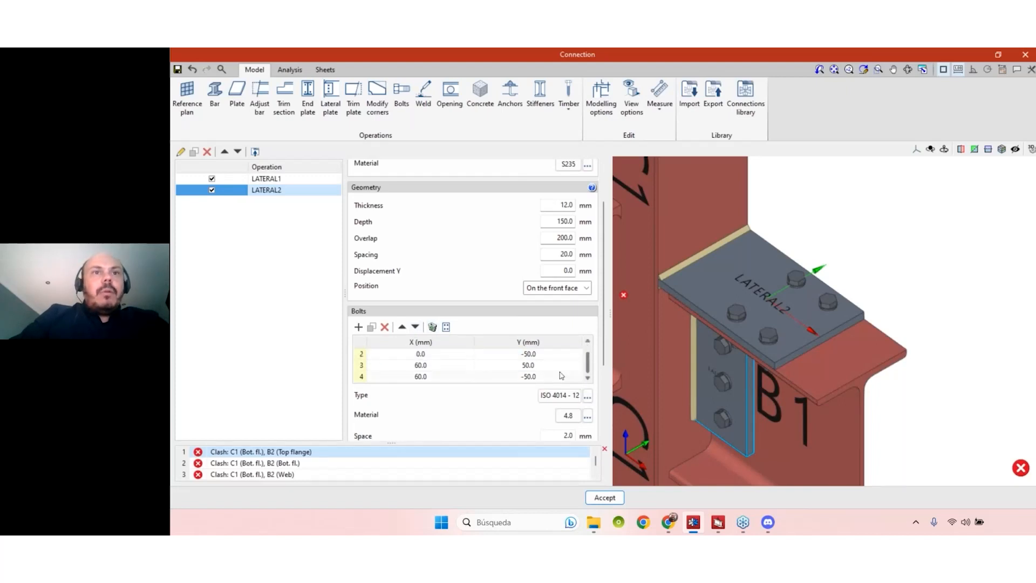
left_click(403, 366)
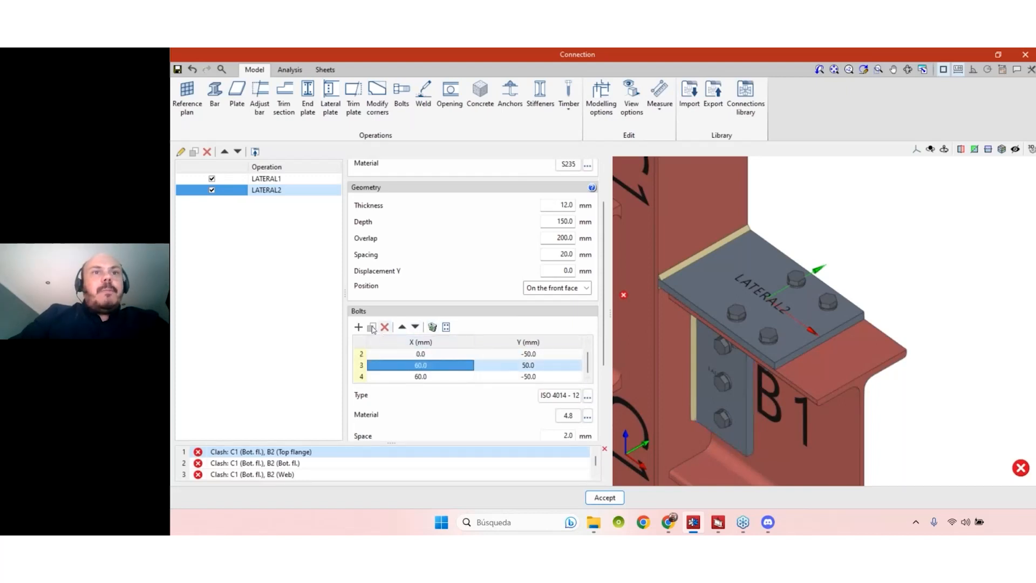
left_click(372, 327)
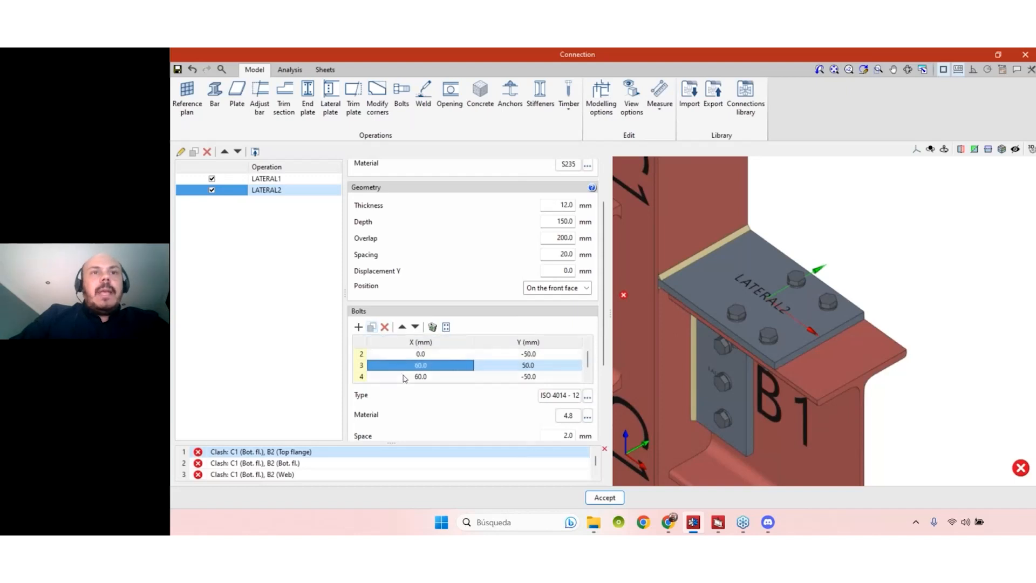
left_click(424, 377)
left_click(425, 377)
type("-50")
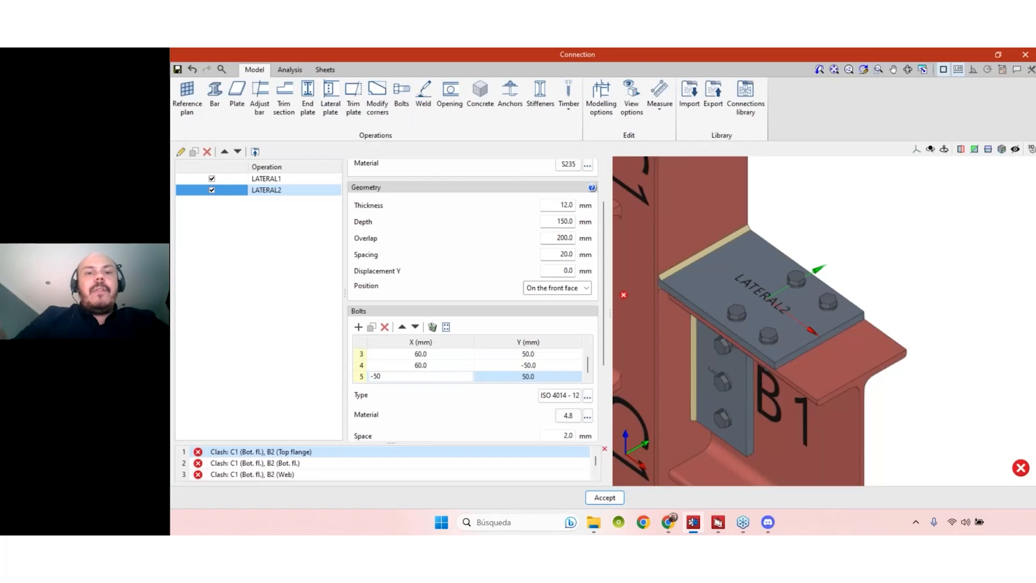
type("60")
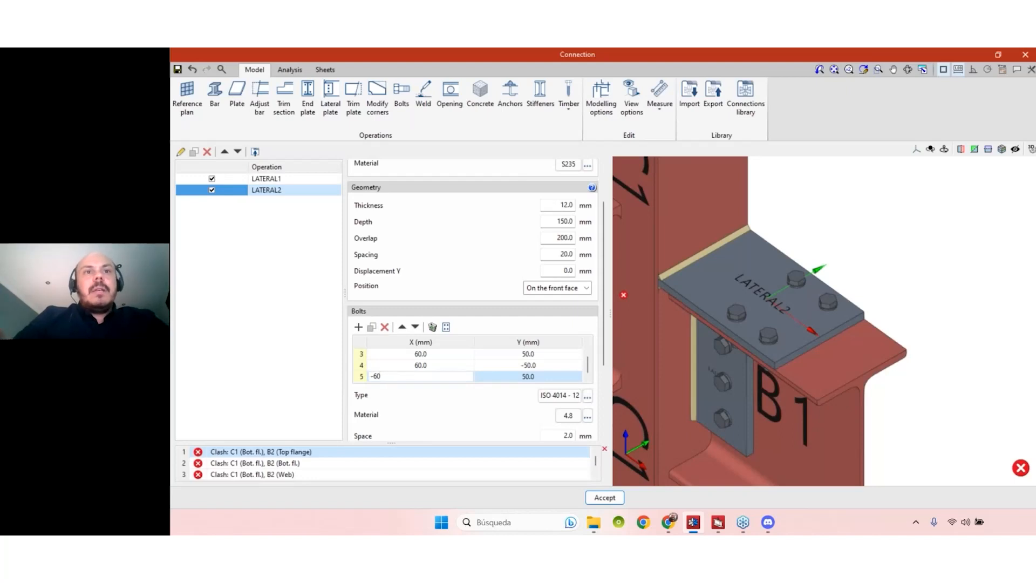
key("Return")
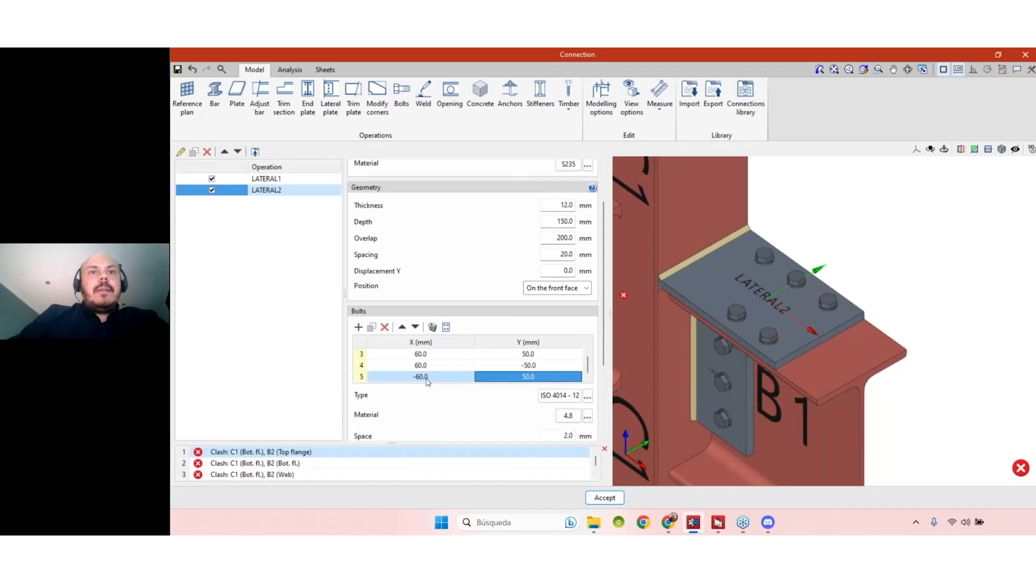
left_click(372, 327)
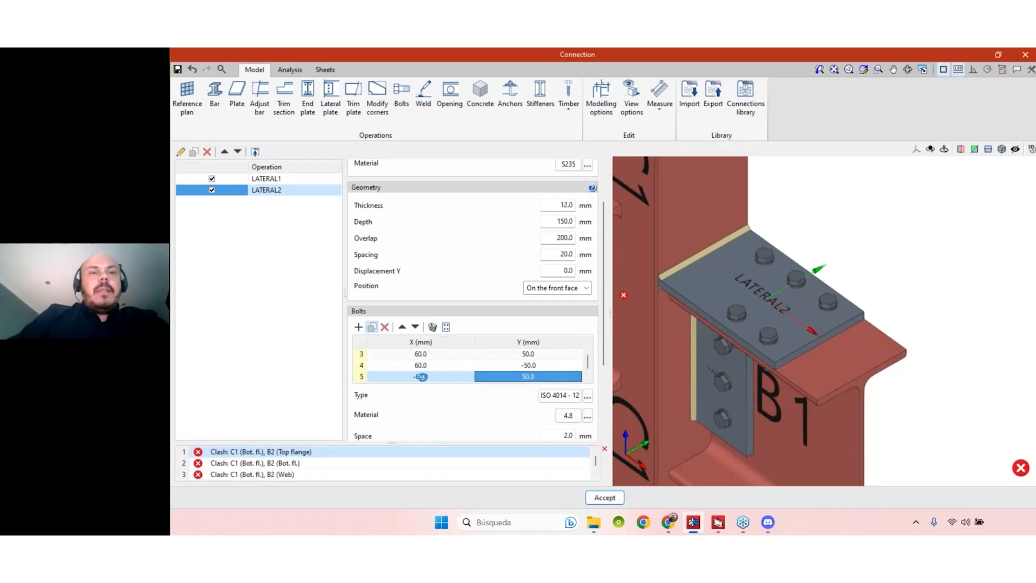
left_click(513, 377)
type("-50")
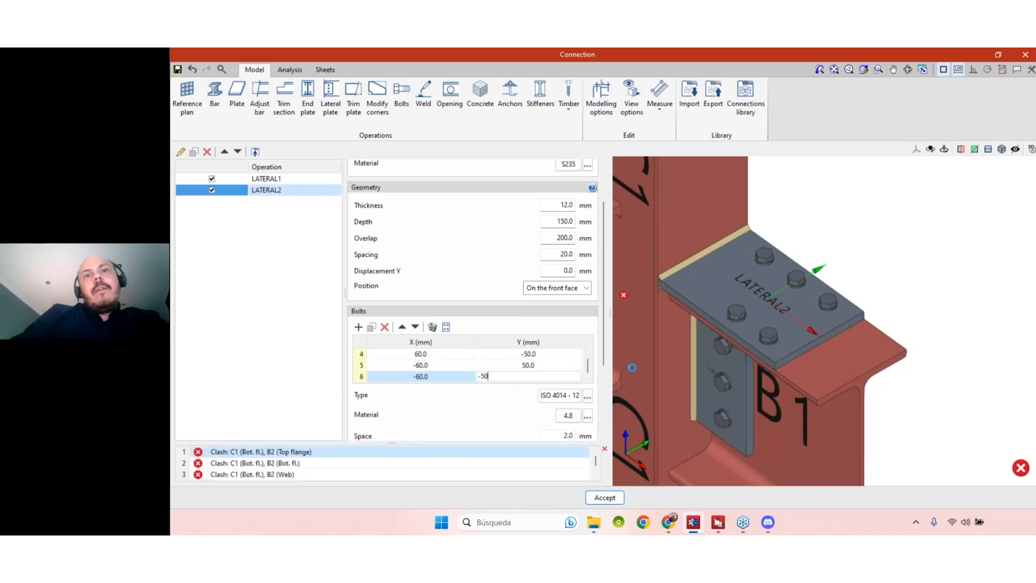
key("Return")
mouse_move(899, 377)
middle_mouse_down()
mouse_move(923, 334)
mouse_move(891, 335)
mouse_move(906, 355)
mouse_move(902, 372)
middle_mouse_up()
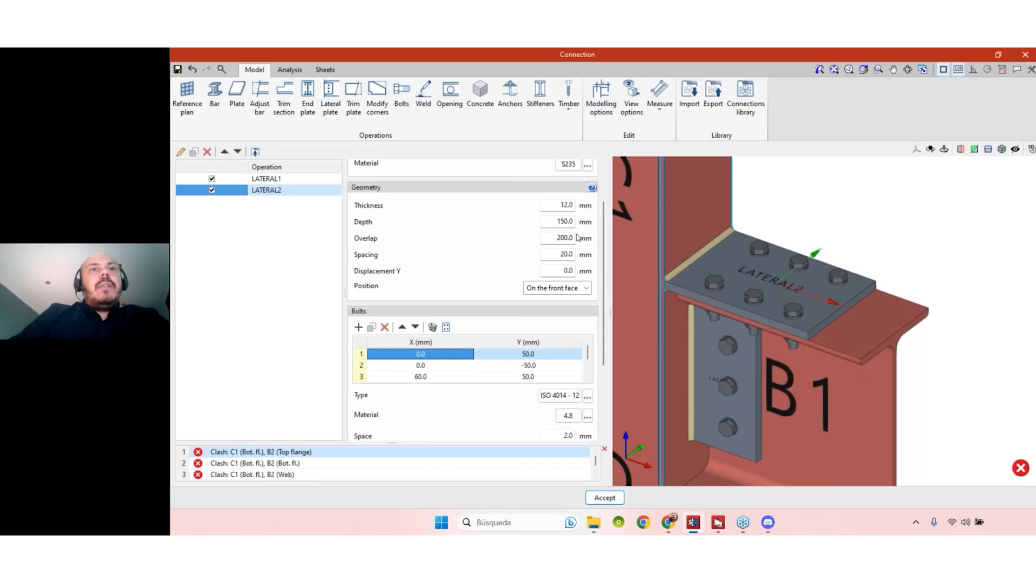
- Zoom out and pan to frame the whole C1–B1–B2 joint, then duplicate LATERAL2
scroll(602, 256, "up", 3)
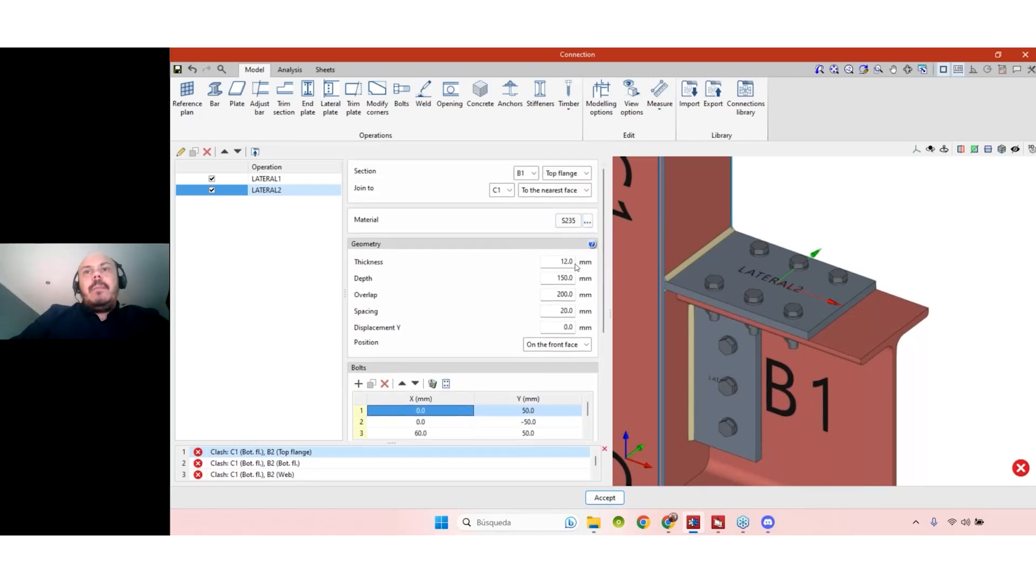
scroll(602, 265, "down", 1)
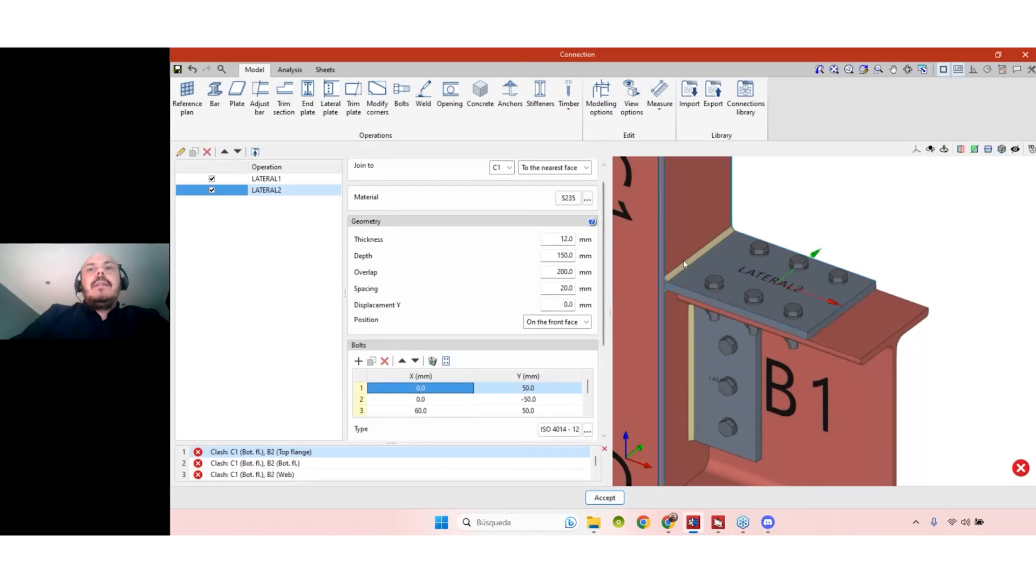
scroll(792, 197, "up", 1)
scroll(797, 194, "down", 1)
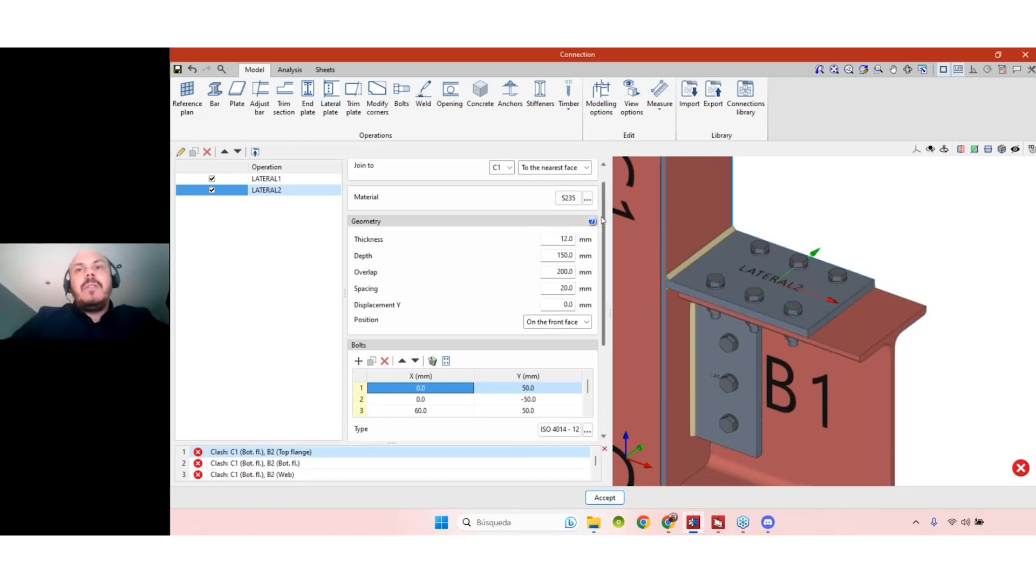
scroll(909, 225, "down", 3)
middle_click_drag(920, 370, 900, 384)
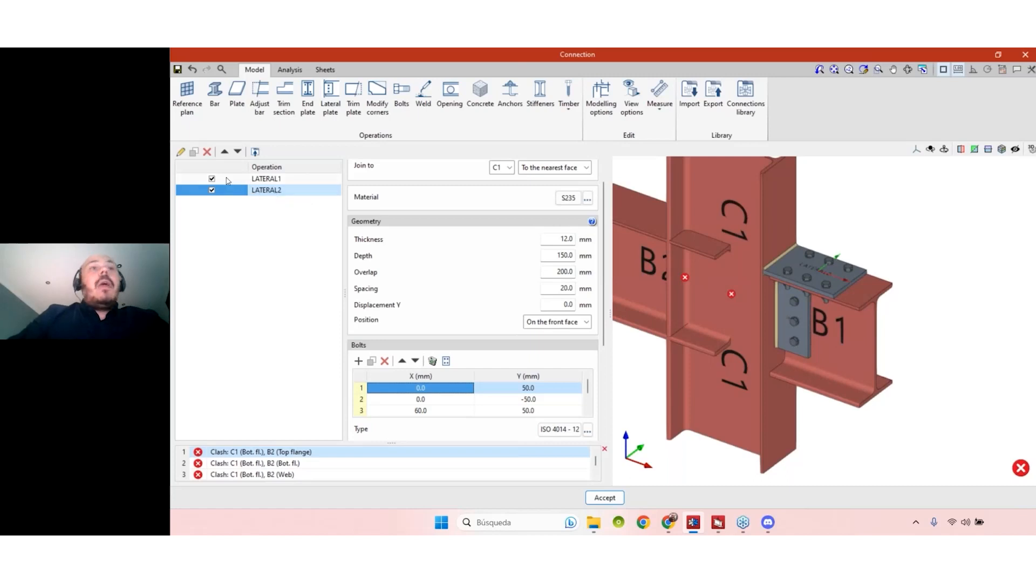
left_click(266, 191)
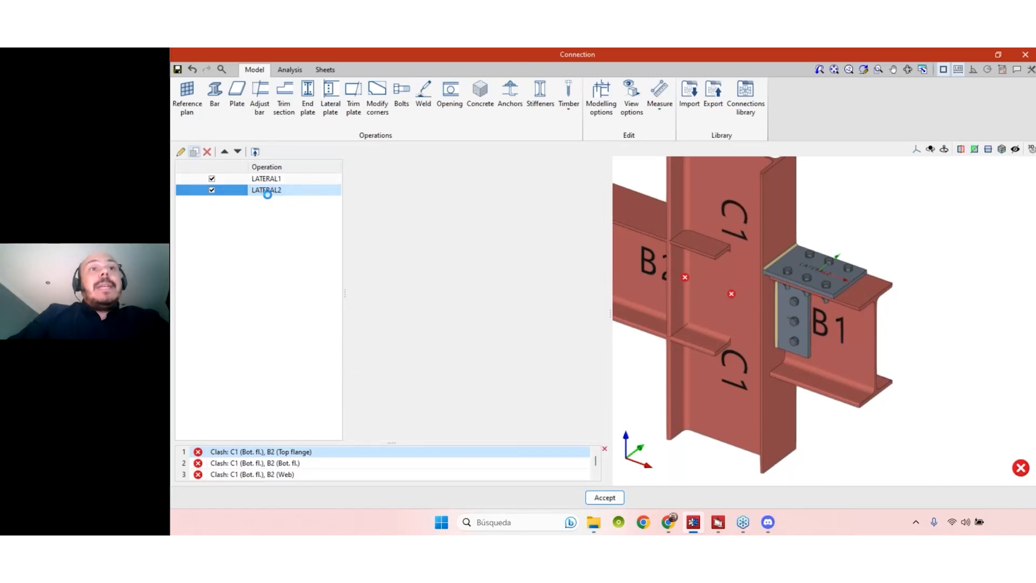
- Place the LATERAL3 copy on B1's bottom flange, then duplicate LATERAL1 as LATERAL4
left_click(561, 173)
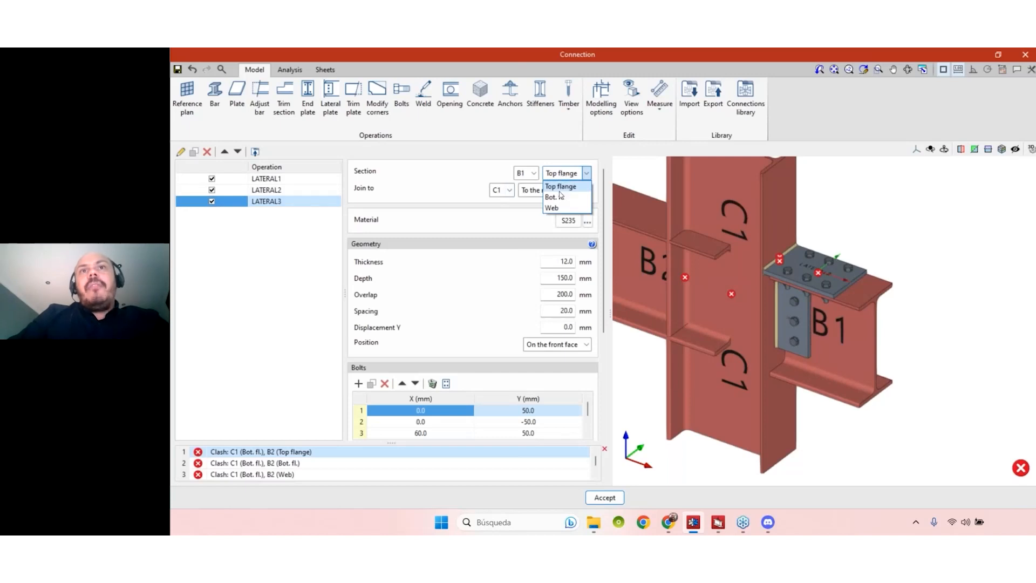
left_click(561, 197)
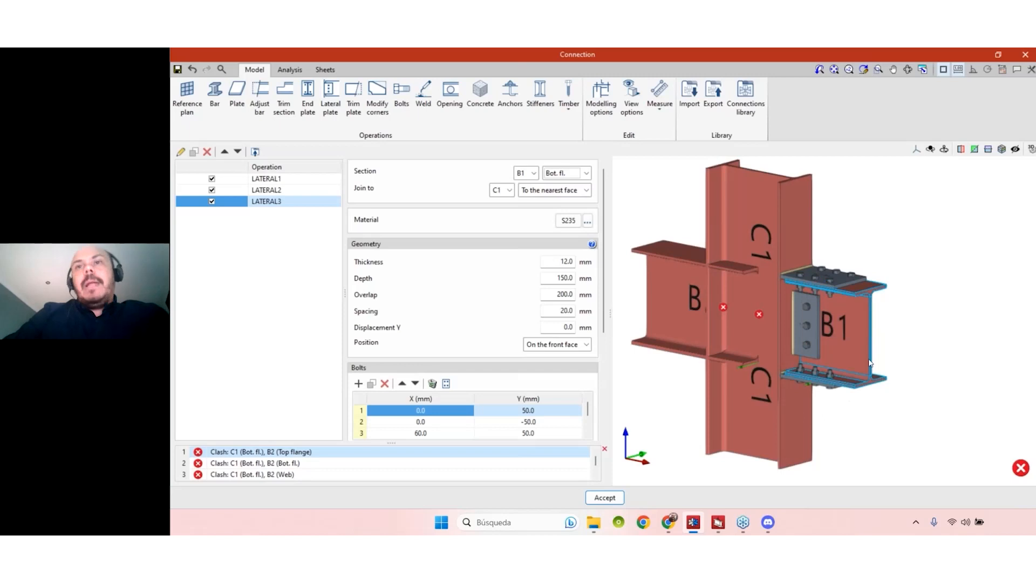
middle_click_drag(920, 398, 960, 389)
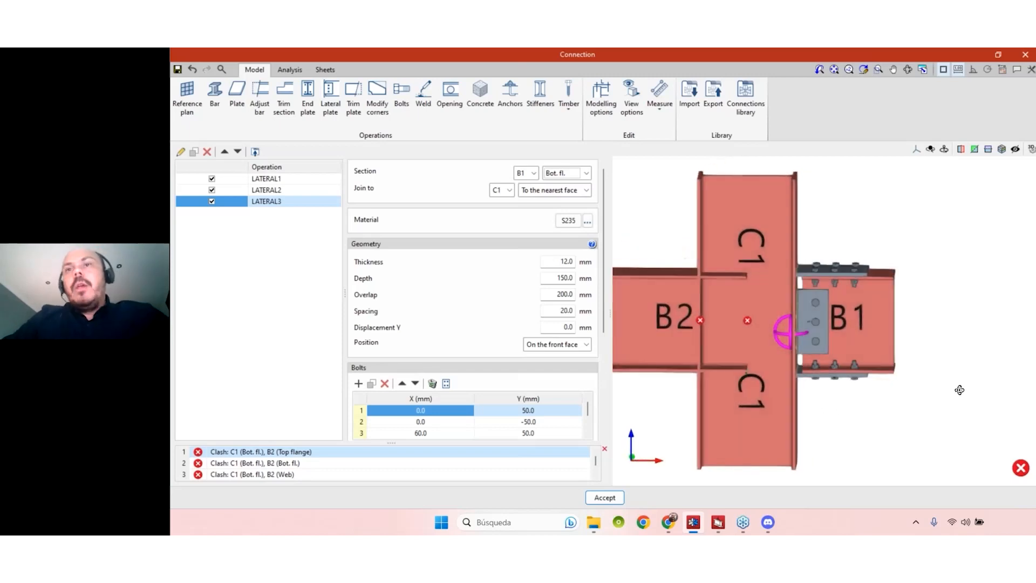
left_click(260, 179)
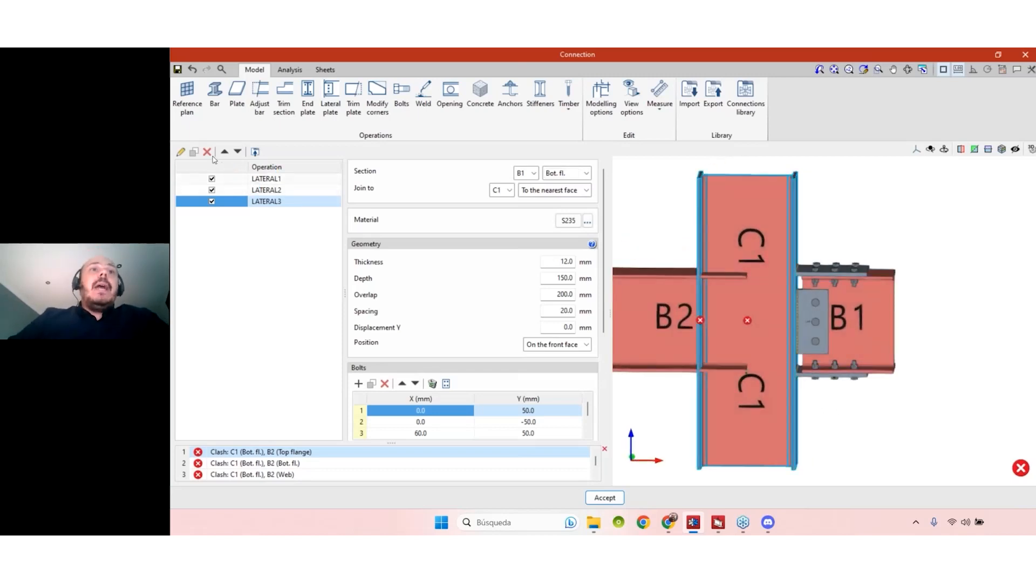
left_click(195, 153)
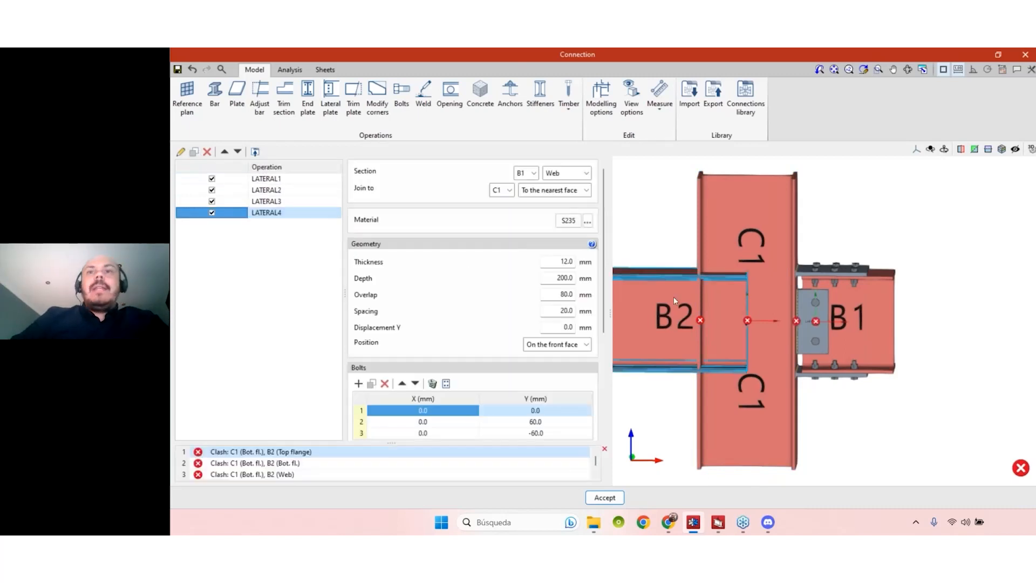
- Move the LATERAL4 web plate to beam B2, then duplicate the top-flange plate
left_click(561, 173)
left_click(560, 173)
left_click(526, 173)
left_click(527, 208)
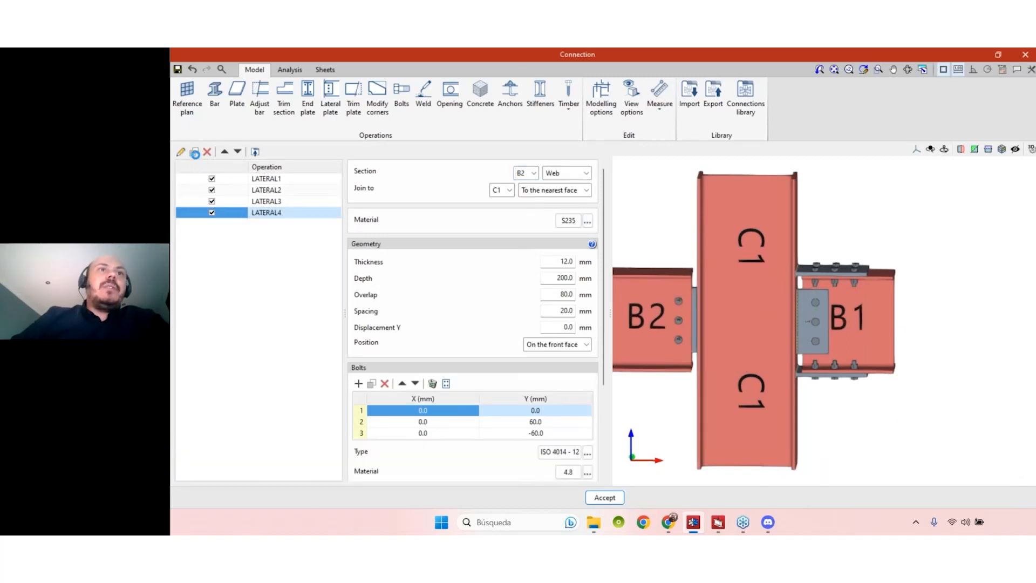
left_click(194, 153)
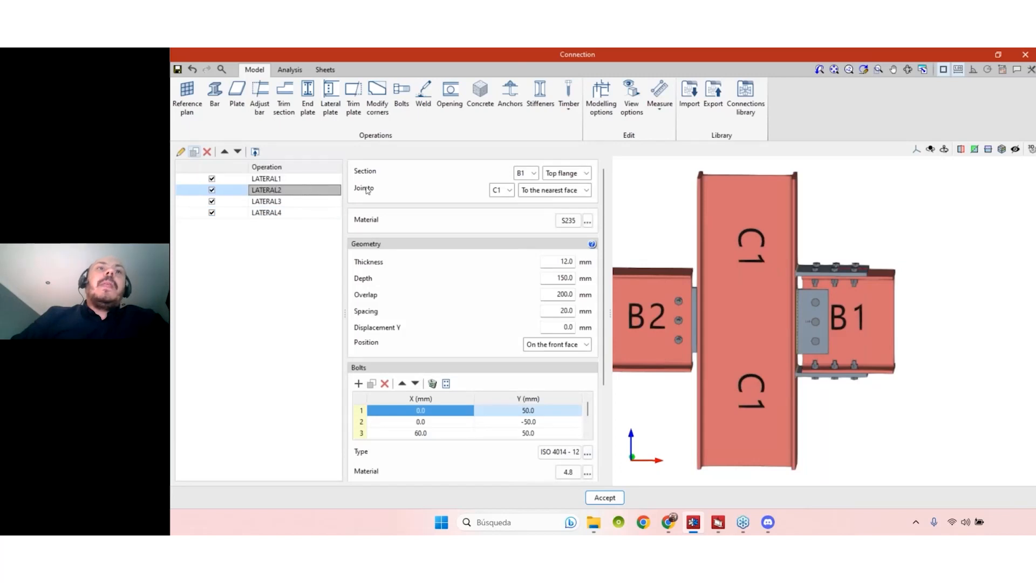
- Put LATERAL5 on B2's top flange and LATERAL6 on B2's bottom flange, re-enabling LATERAL2
left_click(532, 173)
left_click(521, 208)
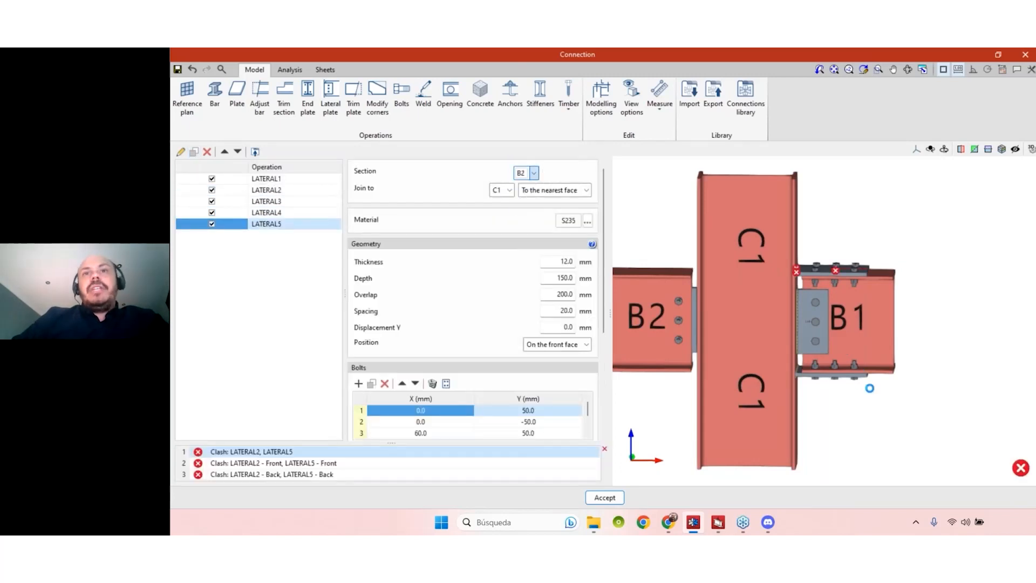
left_click(210, 191)
left_click(211, 191)
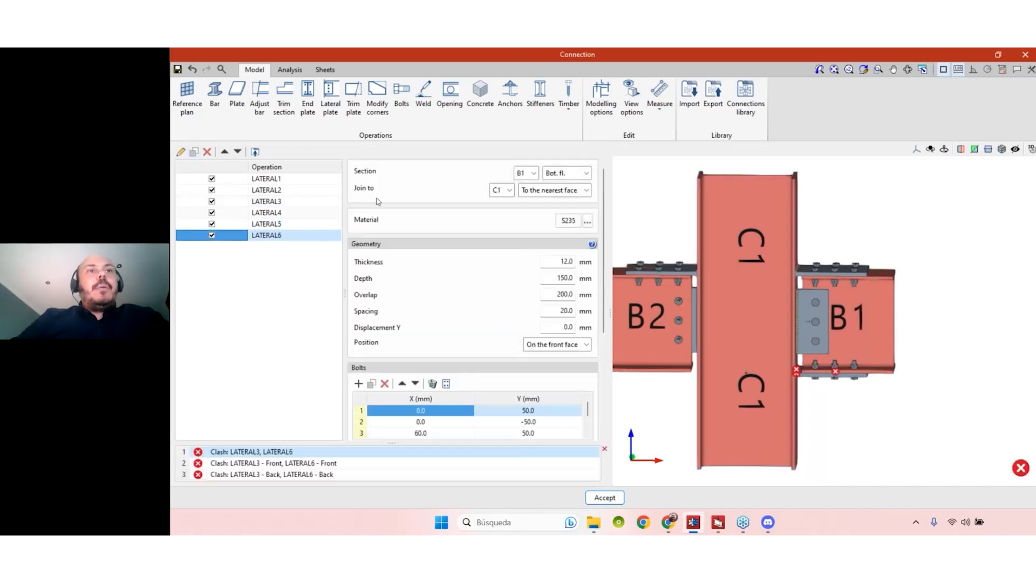
left_click(534, 173)
left_click(526, 208)
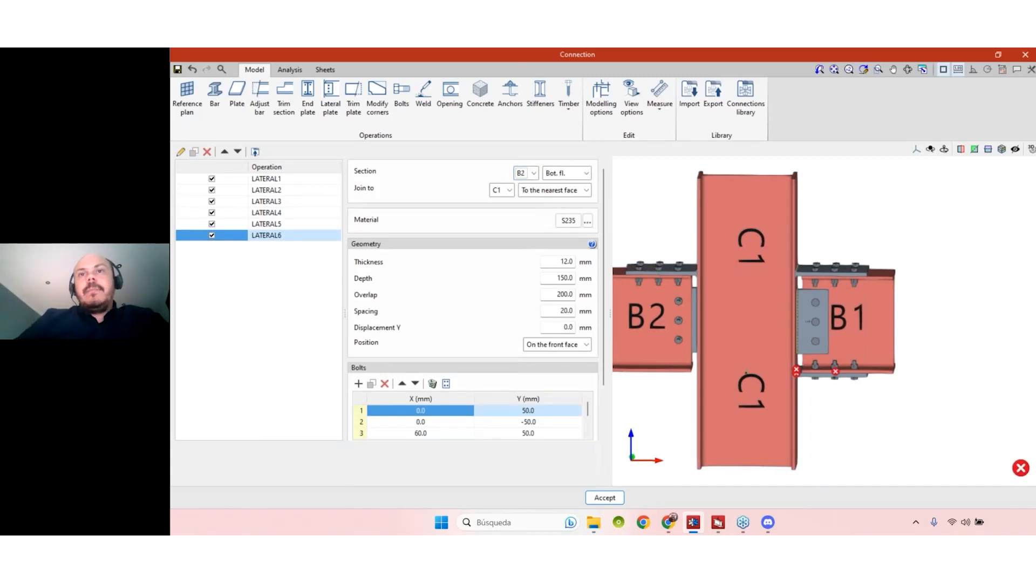
- Orbit around the joint to inspect it, then delete the LATERAL6 operation
middle_click_drag(923, 403, 955, 407)
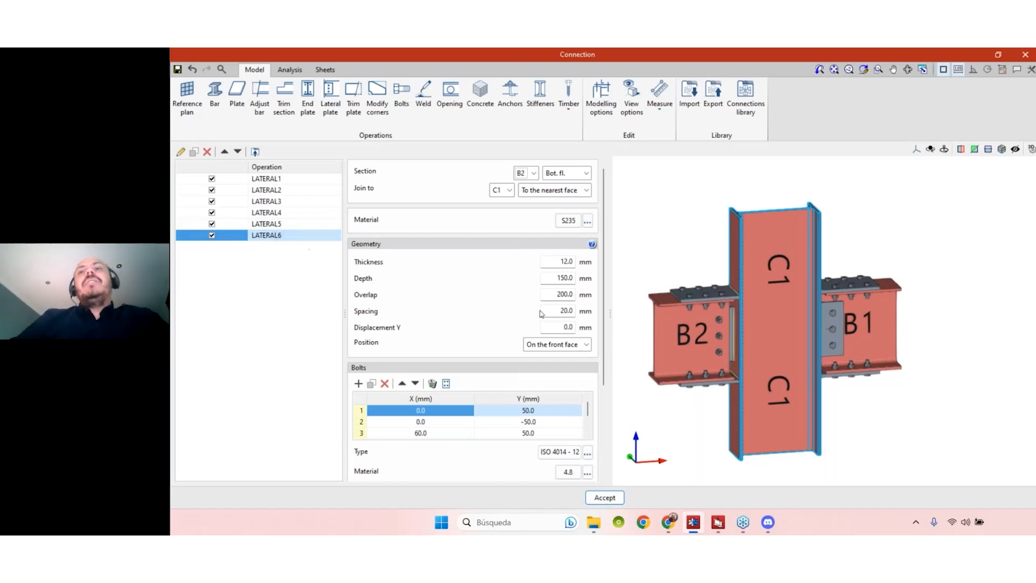
mouse_move(881, 415)
middle_mouse_down()
mouse_move(863, 418)
mouse_move(885, 354)
middle_mouse_up()
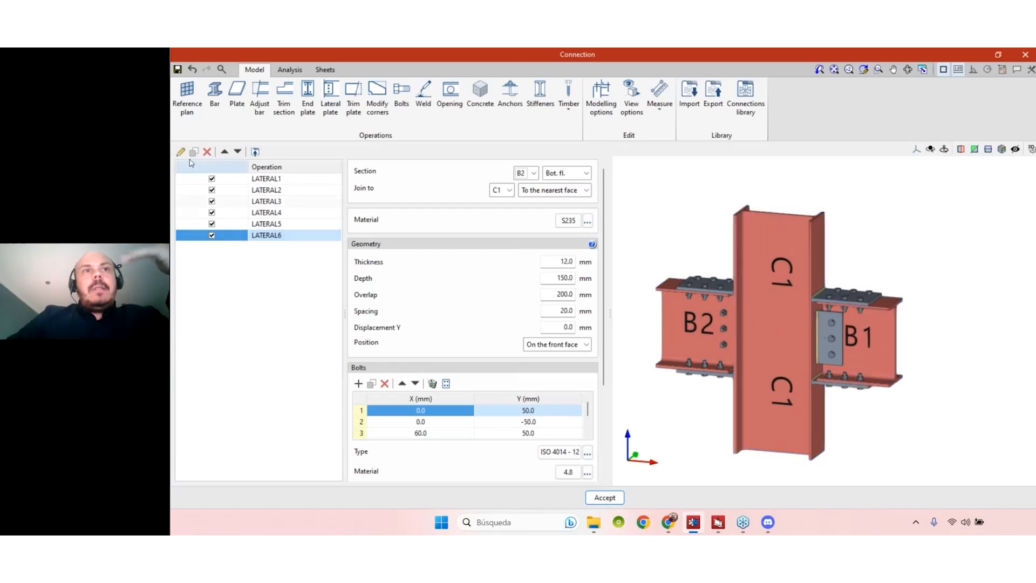
left_click(208, 153)
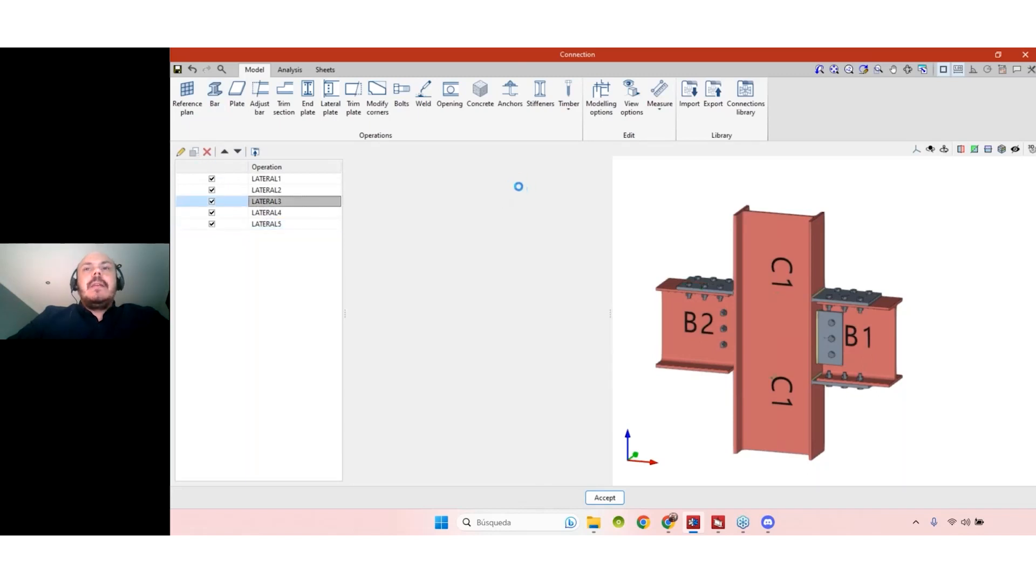
- Assign the duplicated LATERAL6 plate to beam B2's bottom flange, then select LATERAL1
left_click(521, 175)
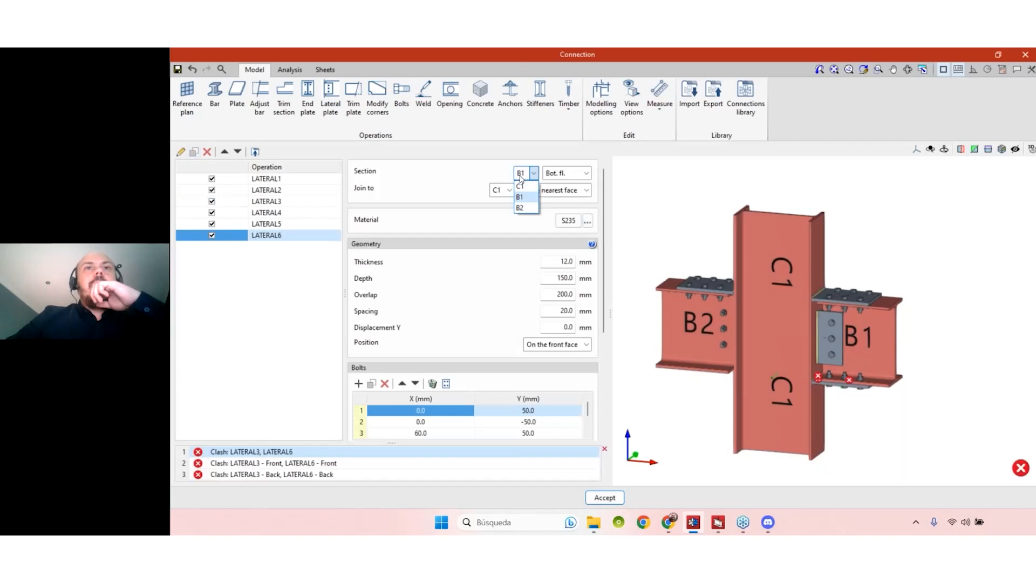
left_click(520, 208)
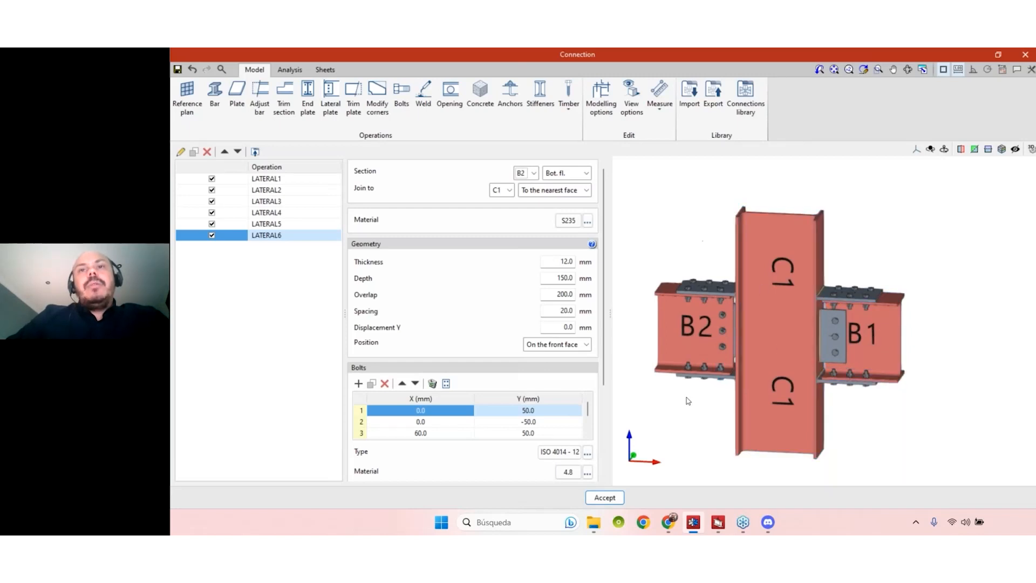
left_click(772, 333)
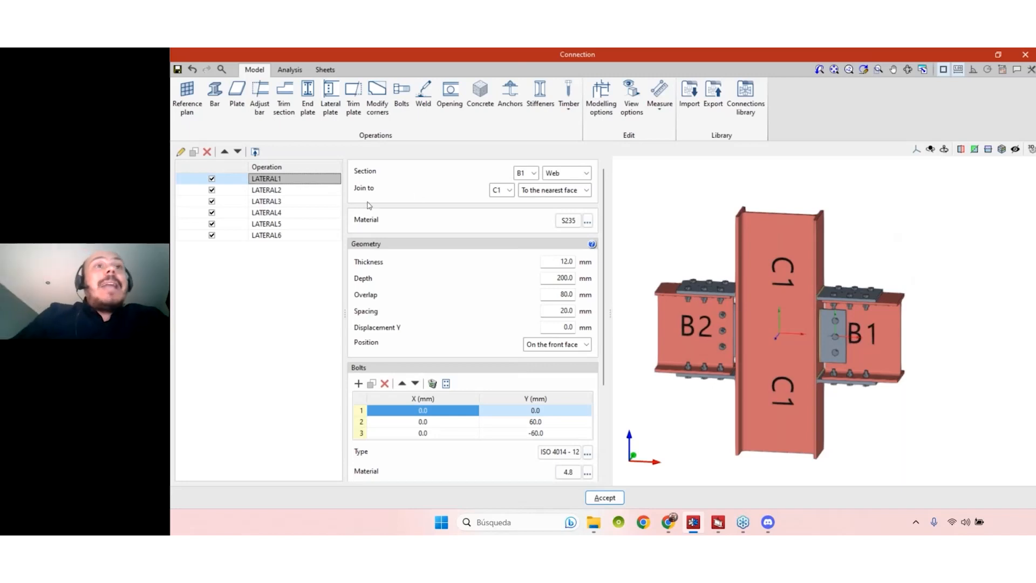
- Export plates LATERAL1–LATERAL3 to the library as 'Conection BEAM-CoLUMN', description 'Type 1'
left_click(287, 192)
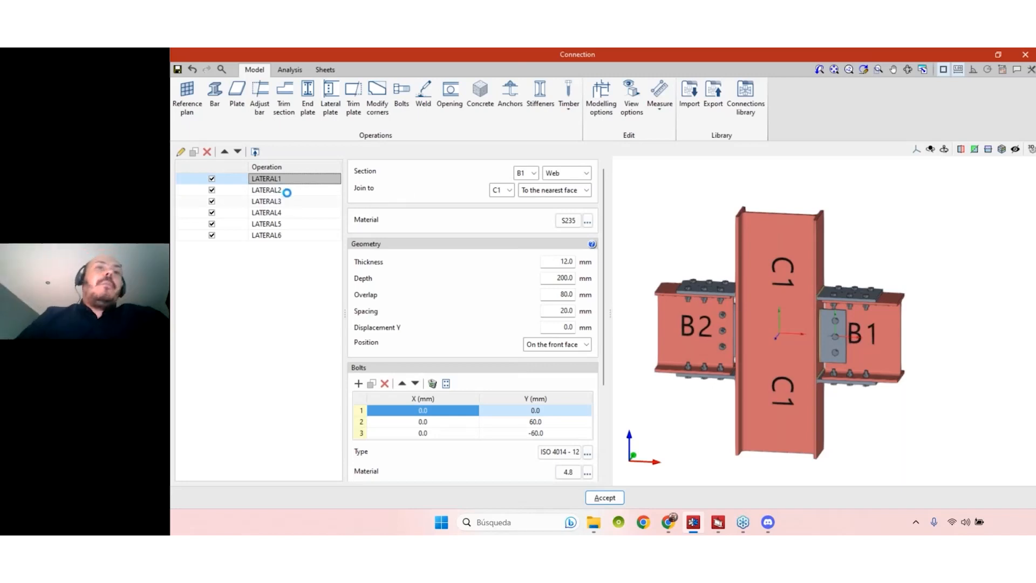
left_click(280, 200, "shift")
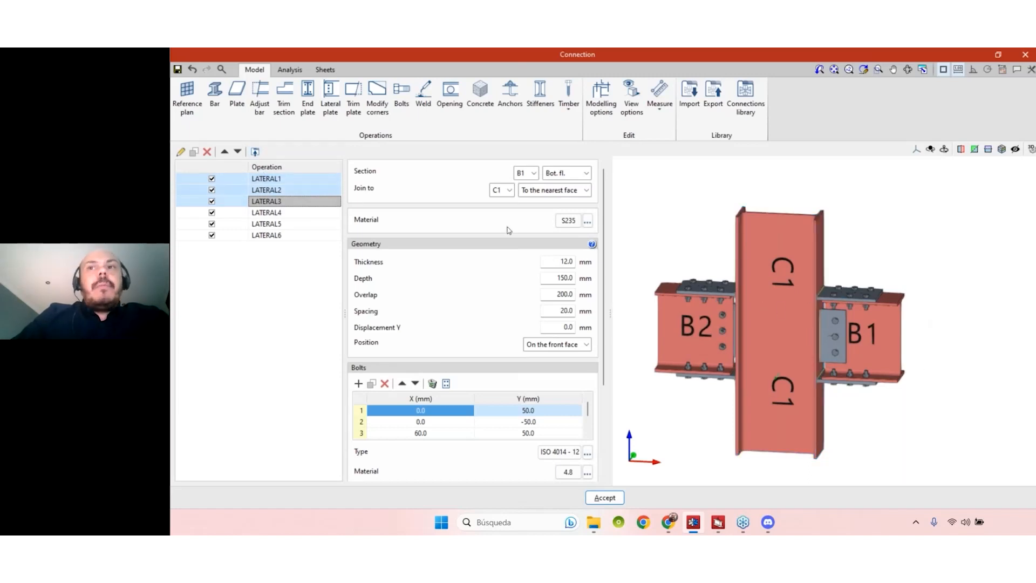
left_click(256, 152)
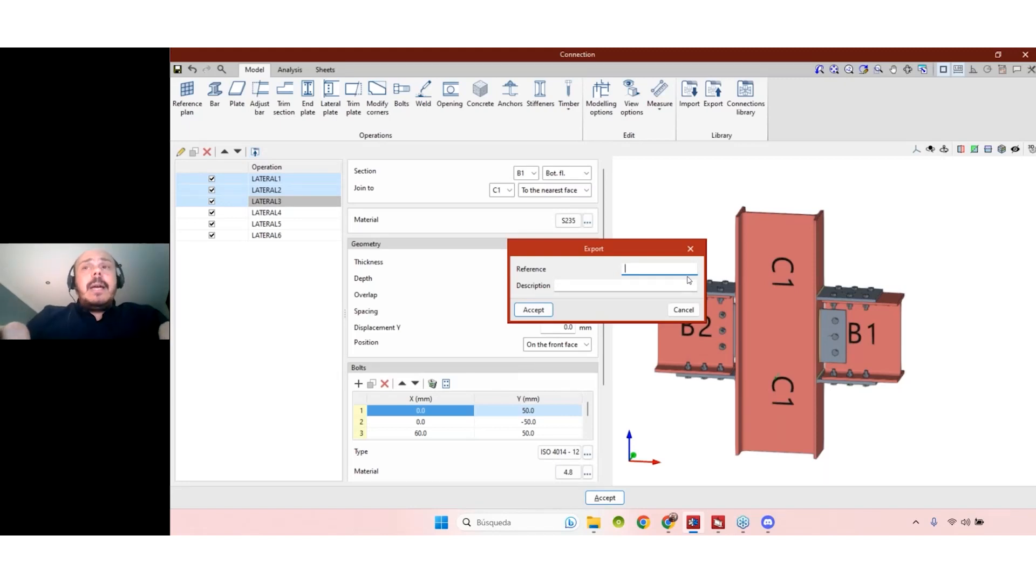
type("Conection ")
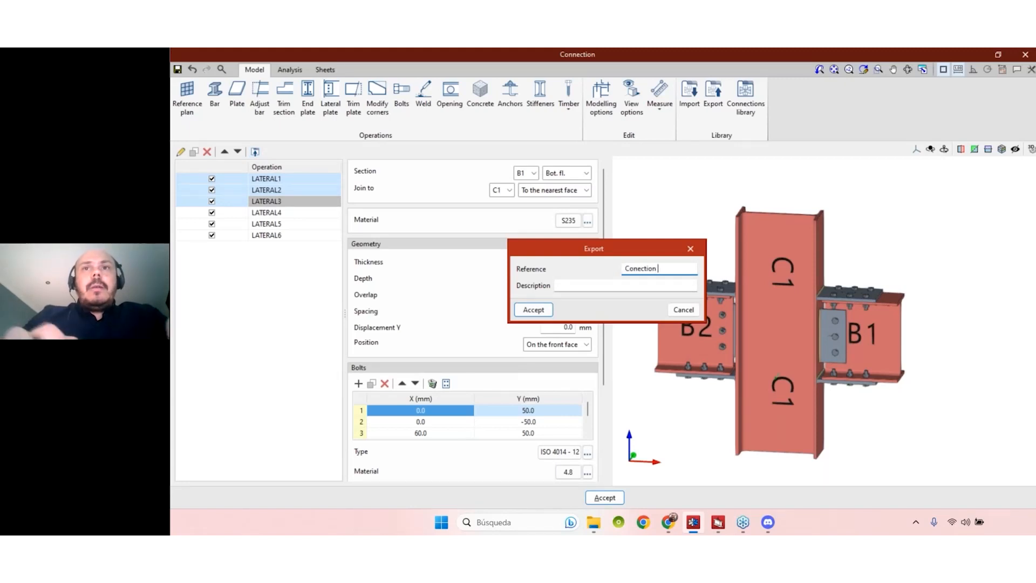
type("BEAM-Co")
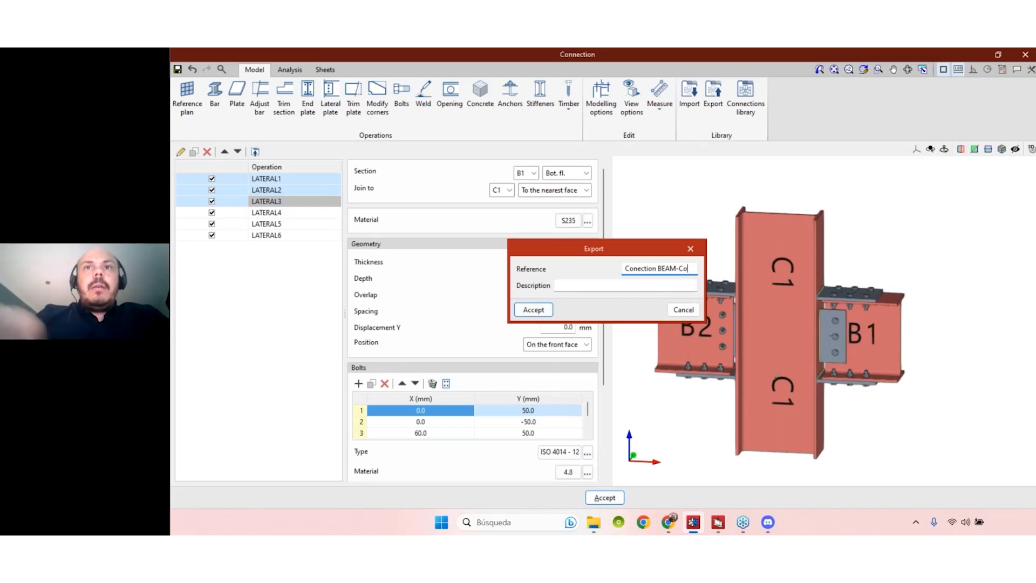
type("LUMN")
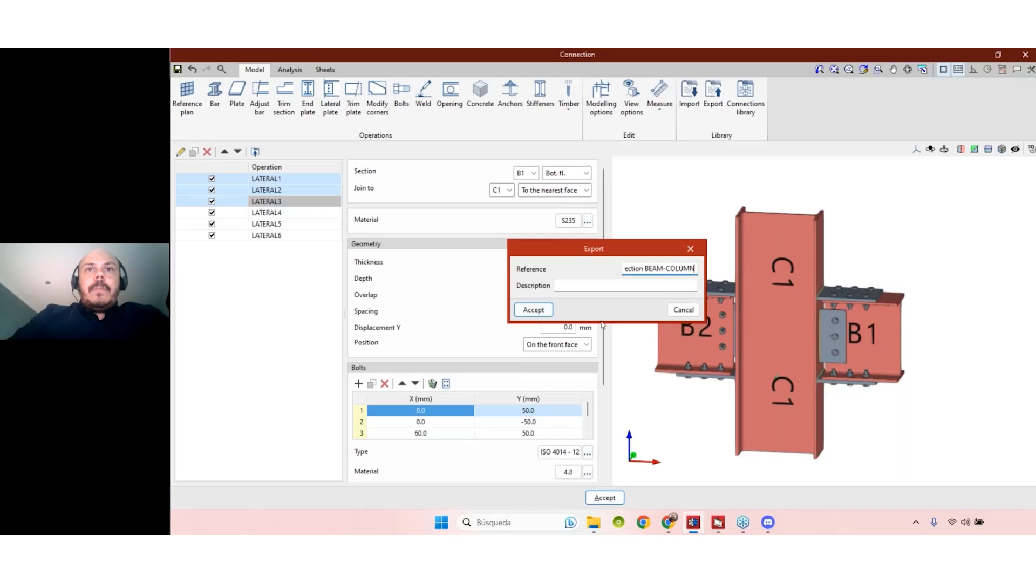
left_click(630, 285)
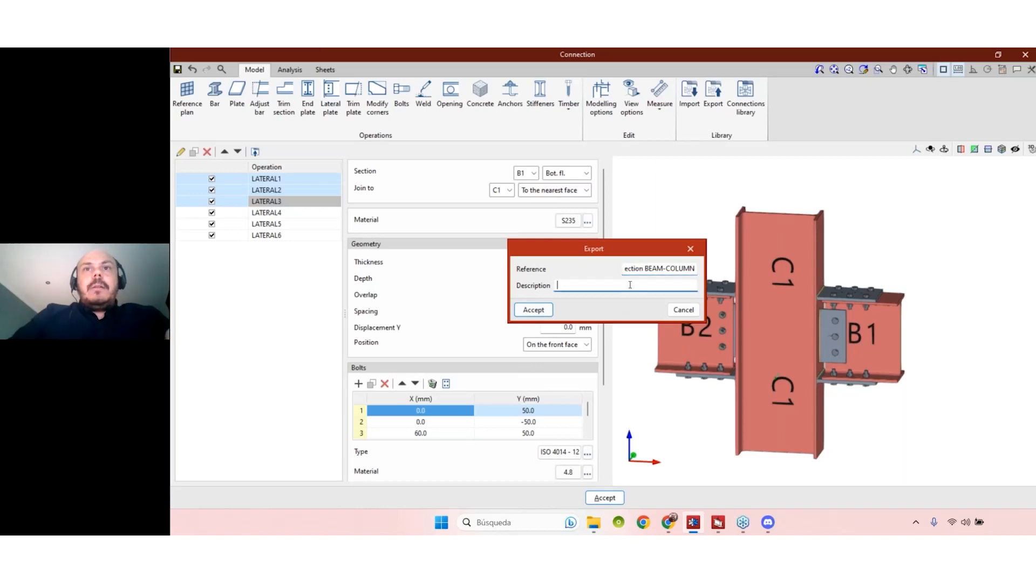
type("Type 1")
left_click(533, 310)
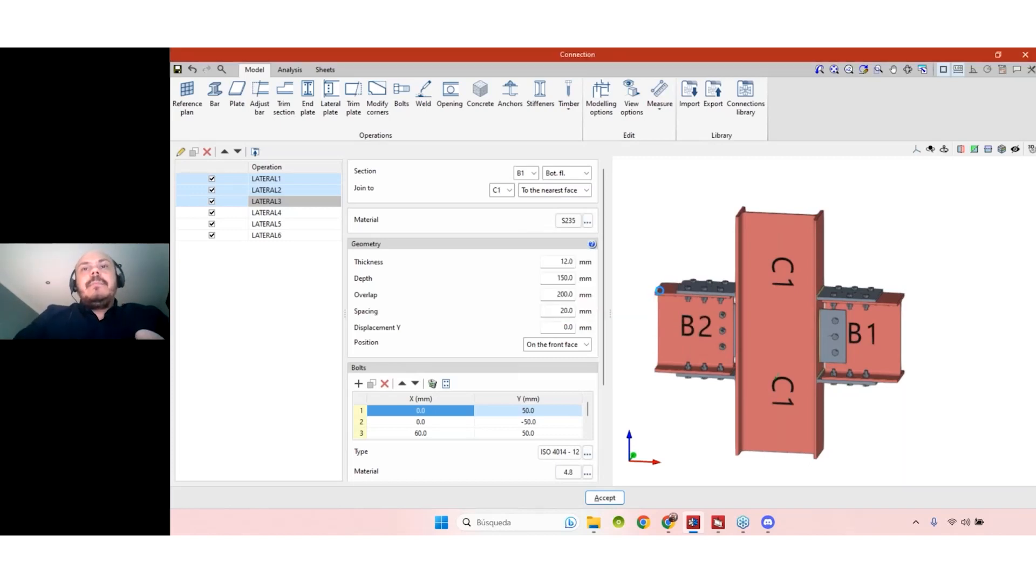
- Preview LIGTPPAS and Conection BEAM-COLUMN in the connections library, orbiting the 3D view, then close it
left_click(756, 101)
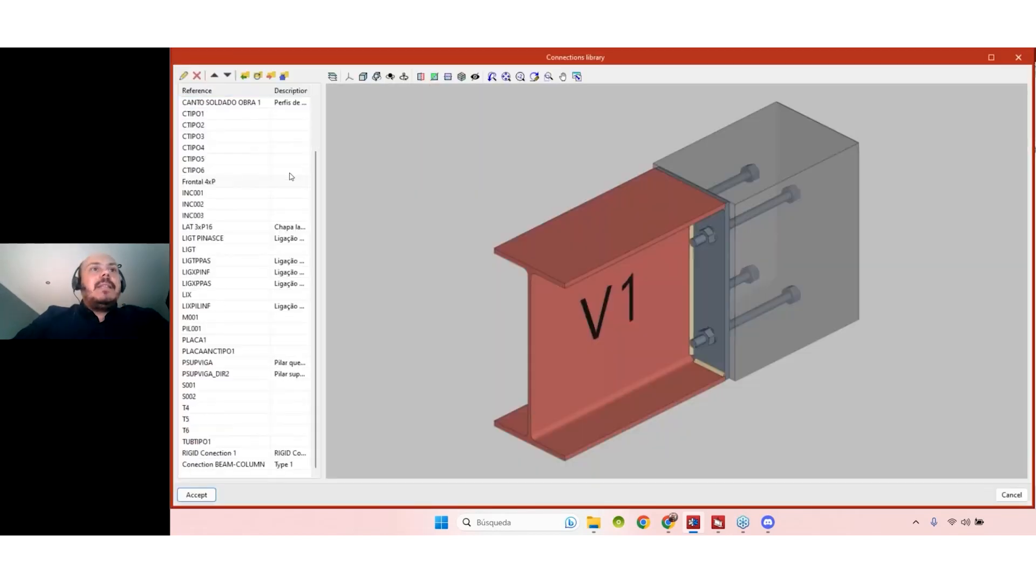
left_click(237, 184)
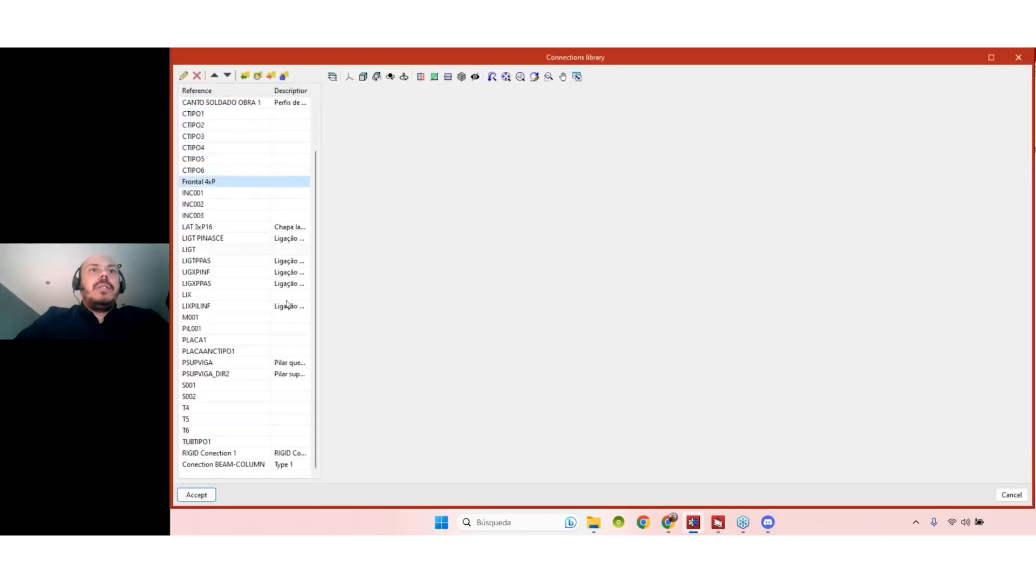
left_click(280, 261)
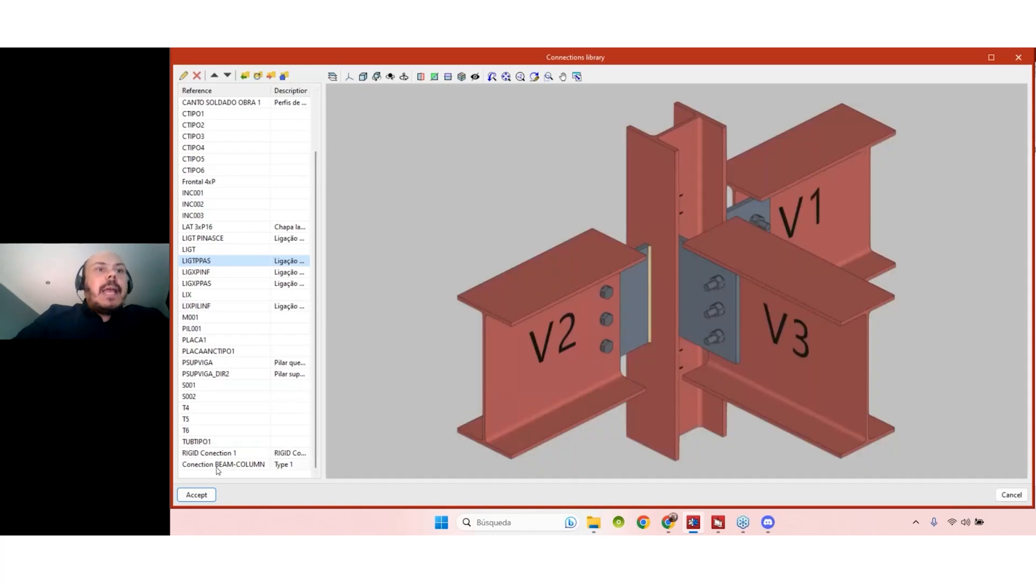
left_click(216, 466)
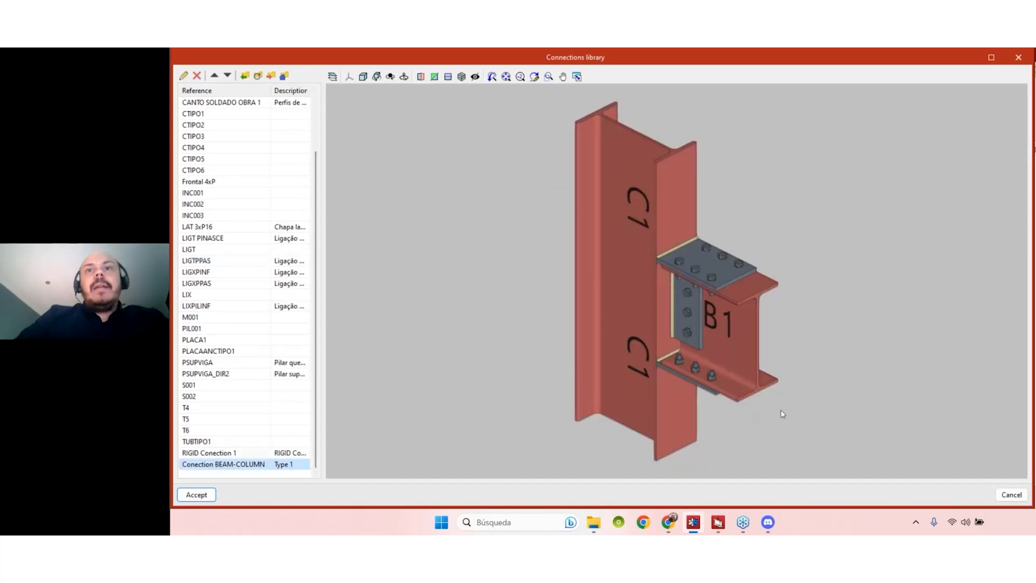
mouse_move(863, 341)
middle_mouse_down()
mouse_move(879, 323)
mouse_move(840, 345)
middle_mouse_up()
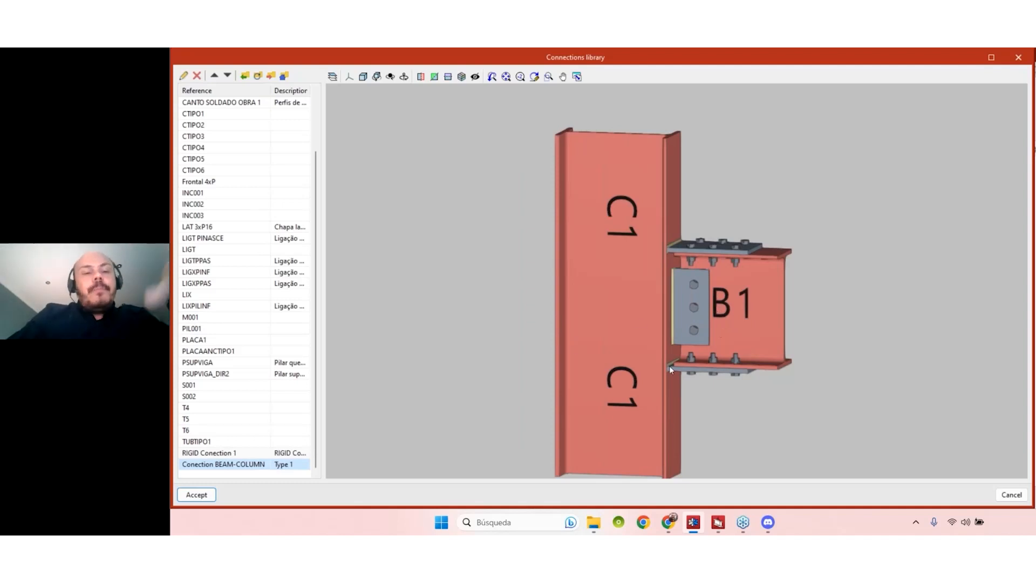
middle_click_drag(681, 367, 549, 342)
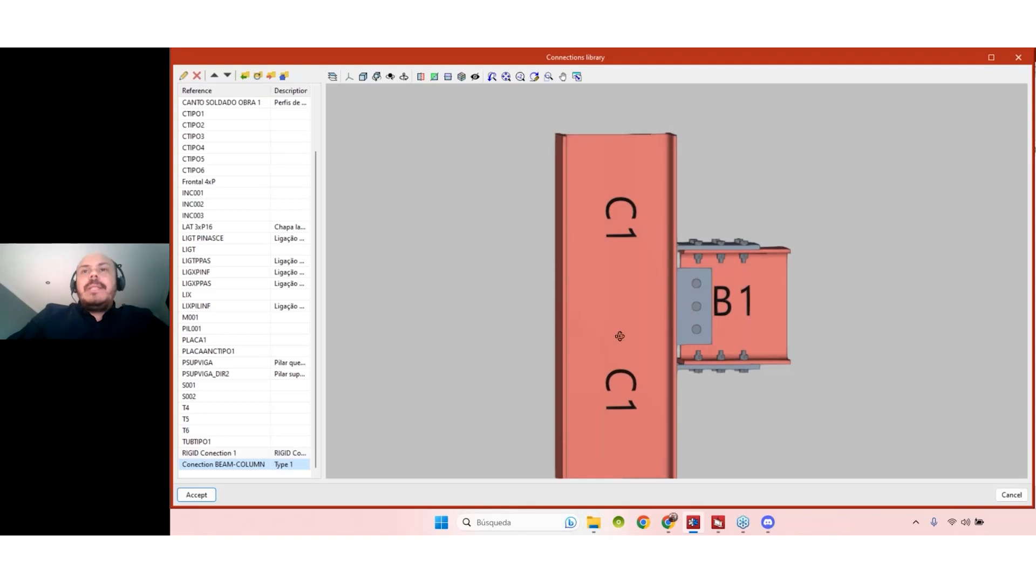
scroll(626, 325, "down", 2)
middle_click_drag(633, 331, 660, 300)
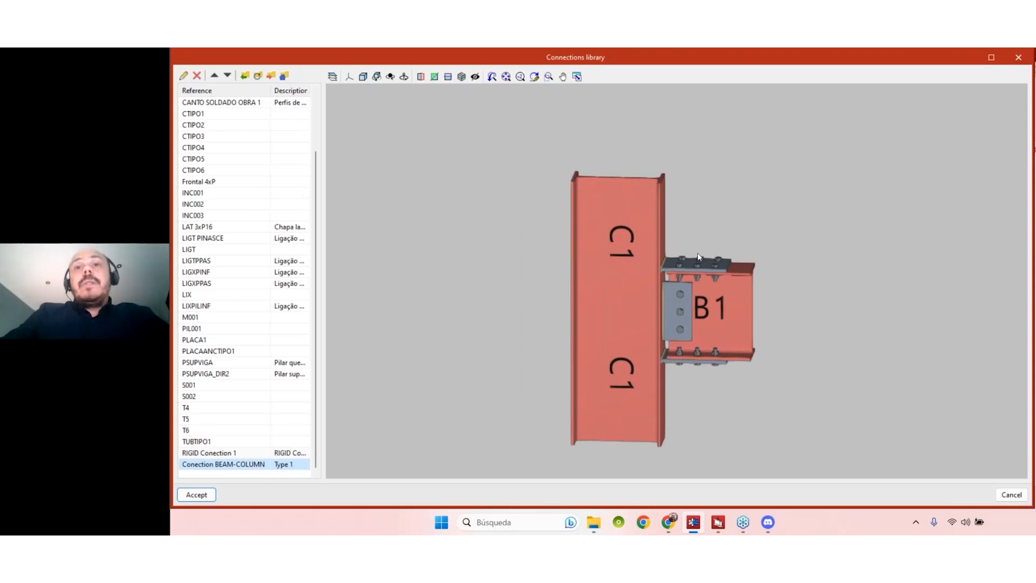
left_click(1025, 55)
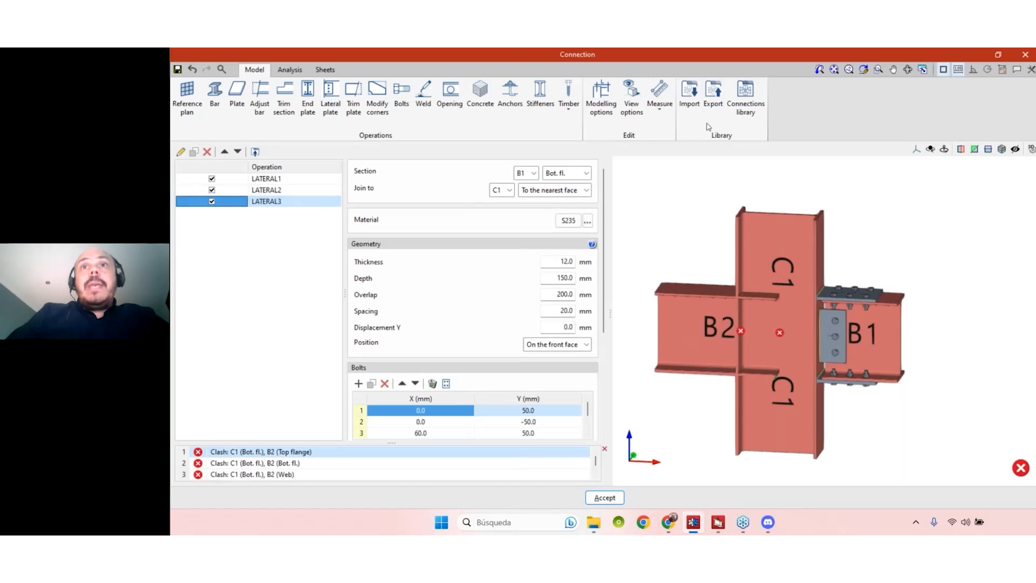
- Import Conection BEAM-COLUMN from the library with 'Keep previously defined operations' ticked
left_click(683, 106)
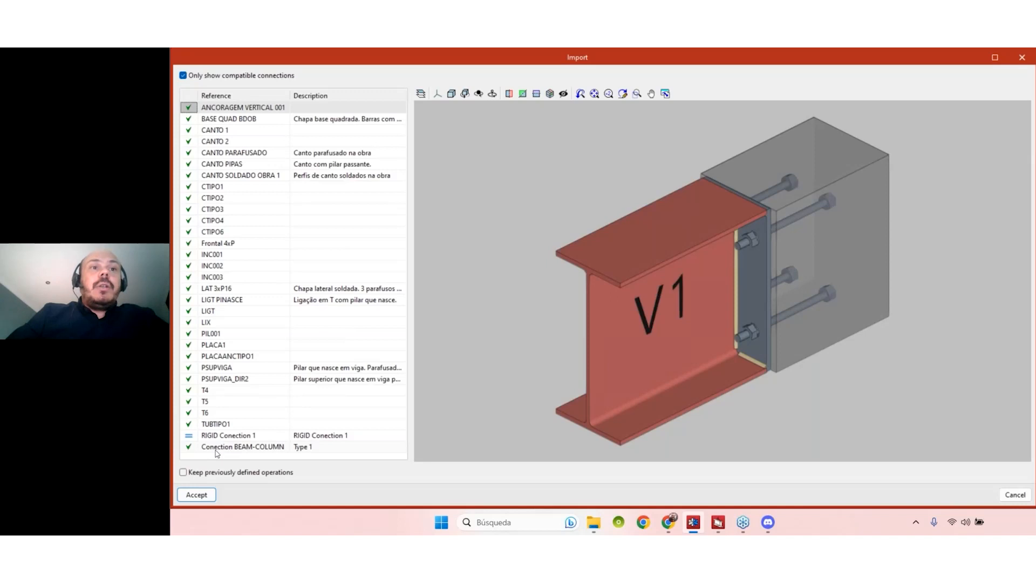
left_click(217, 448)
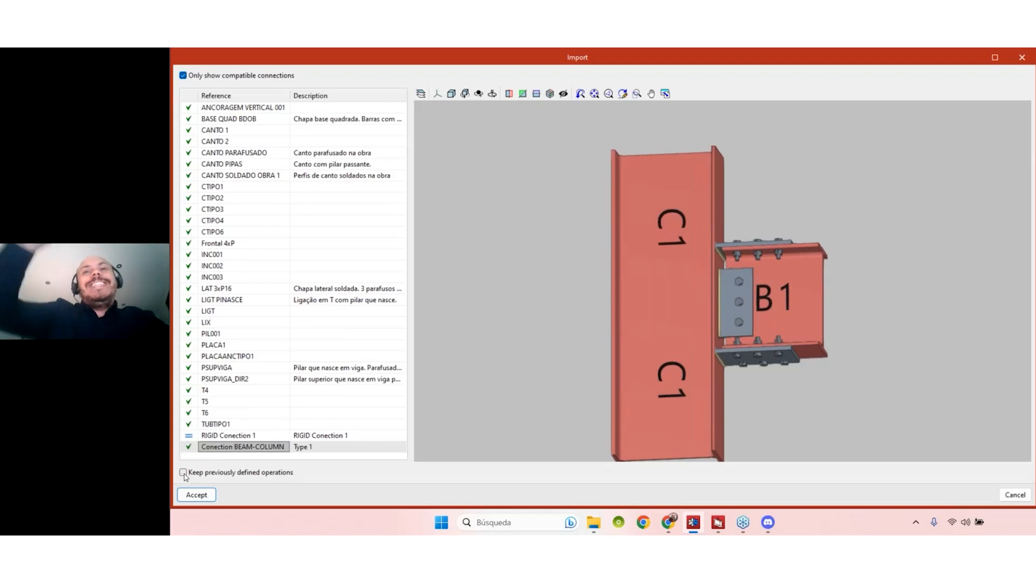
left_click(184, 473)
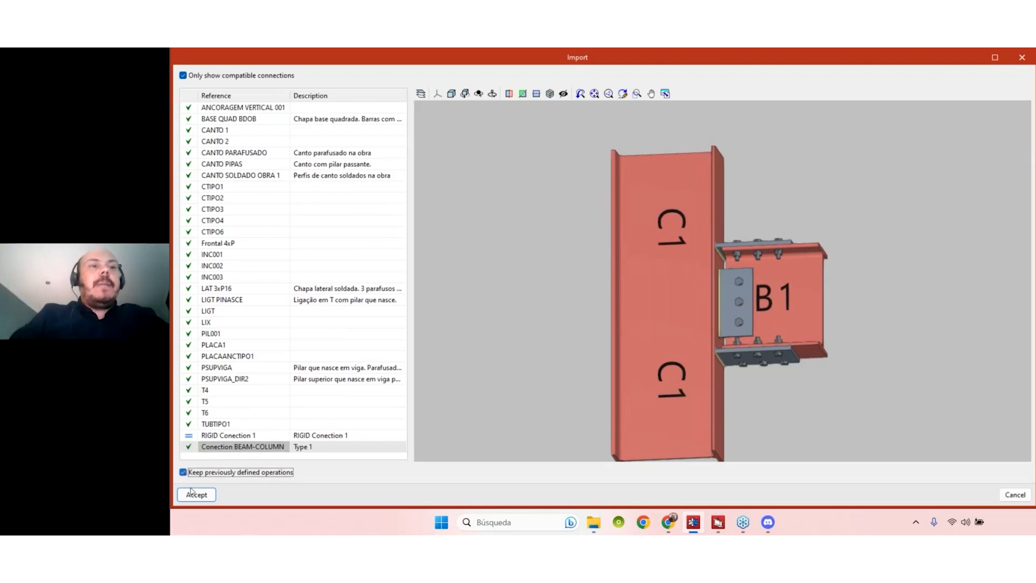
left_click(197, 495)
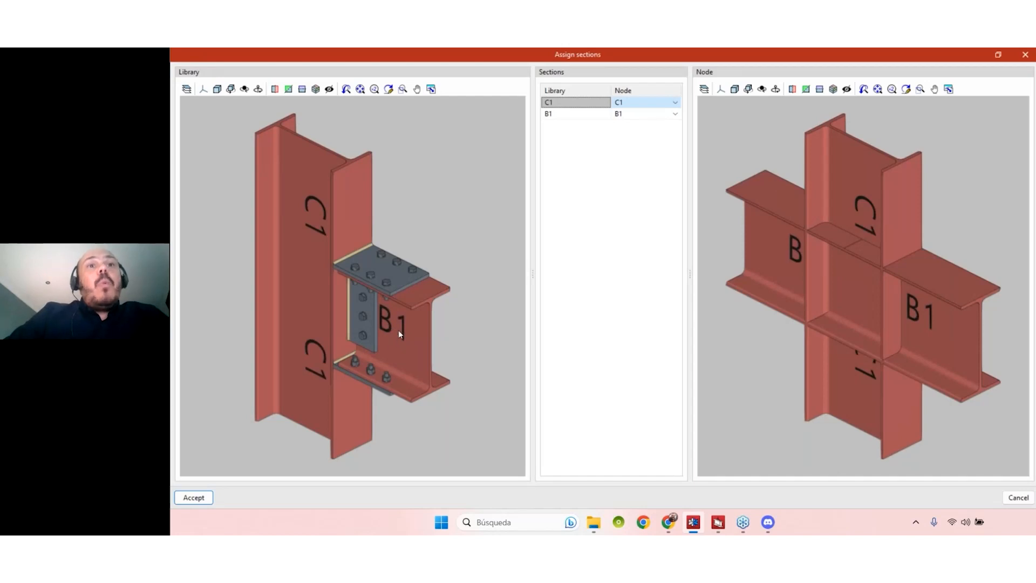
- Set library section B1's node to beam B2 in Assign sections and accept
middle_click_drag(834, 309, 801, 307)
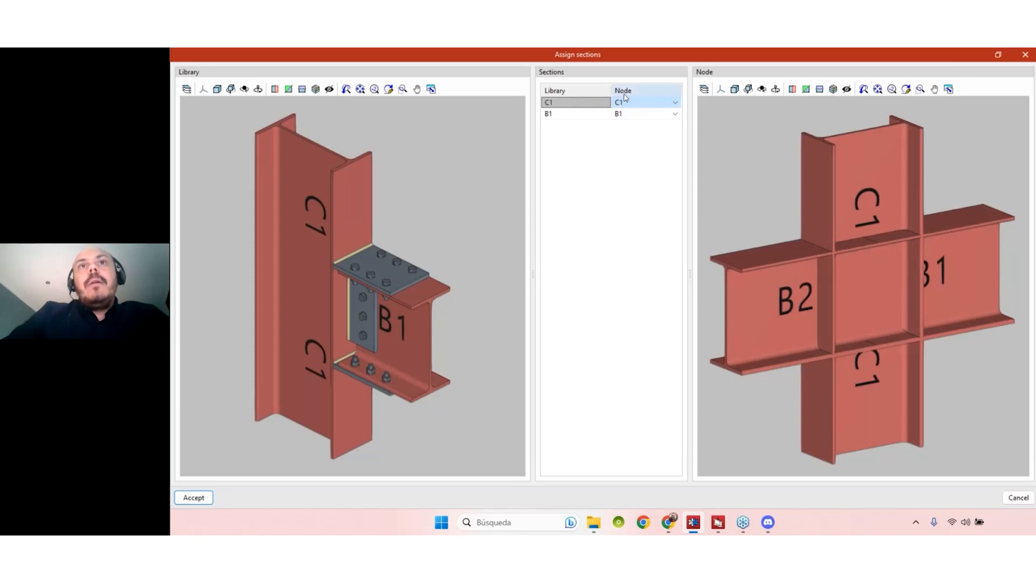
left_click(620, 114)
left_click(675, 114)
left_click(665, 142)
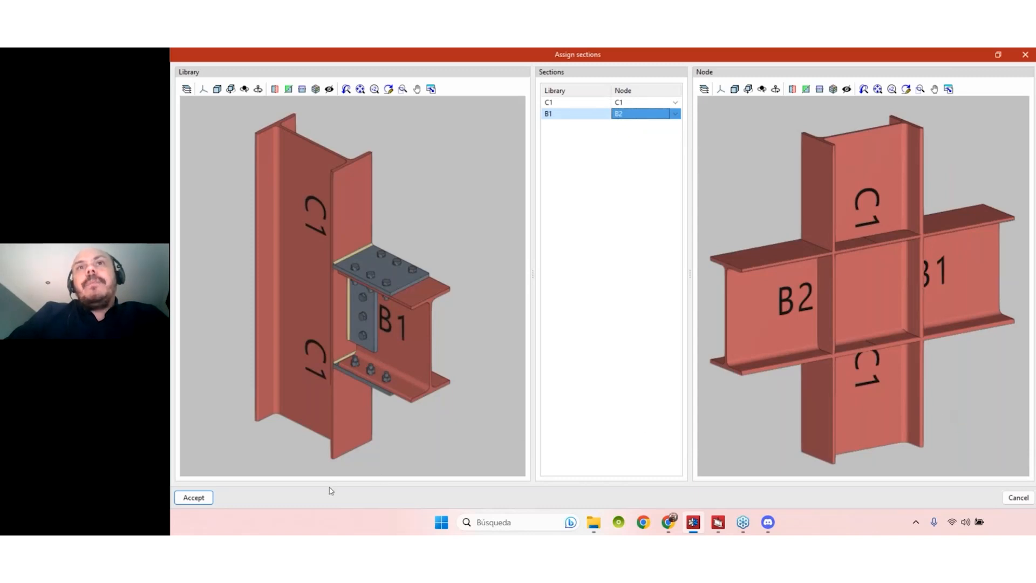
left_click(194, 497)
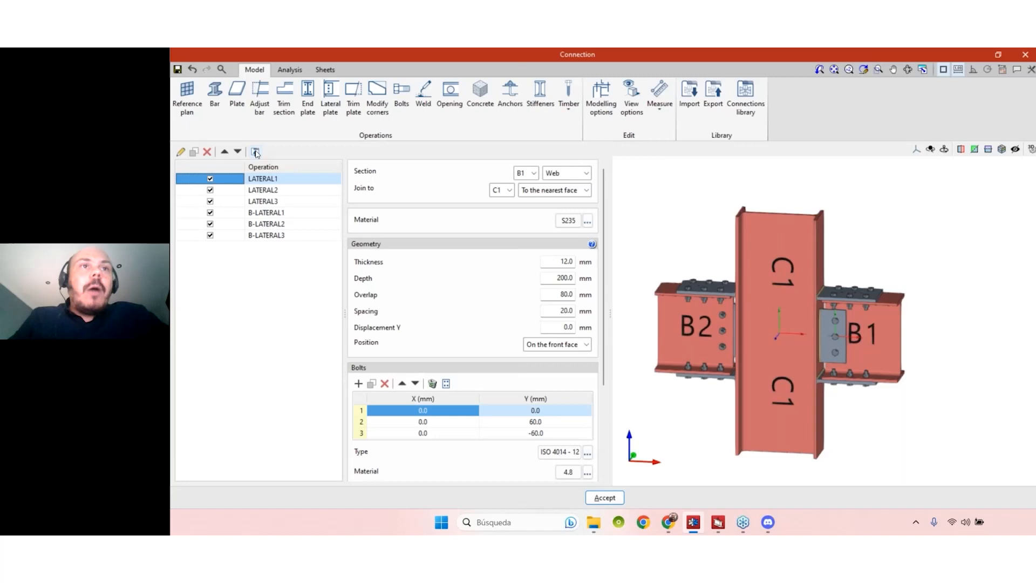
left_click(745, 98)
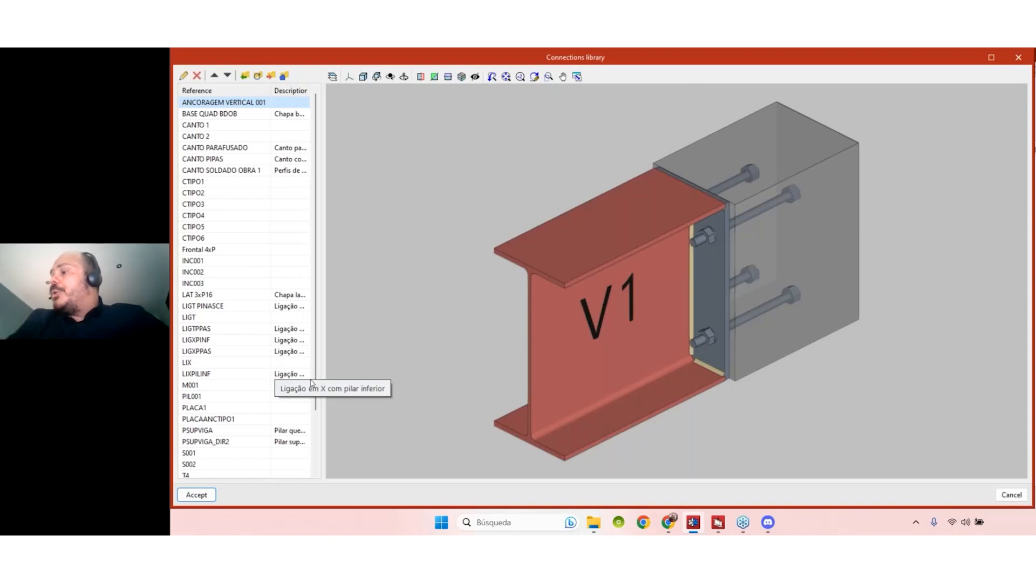
left_click(1019, 58)
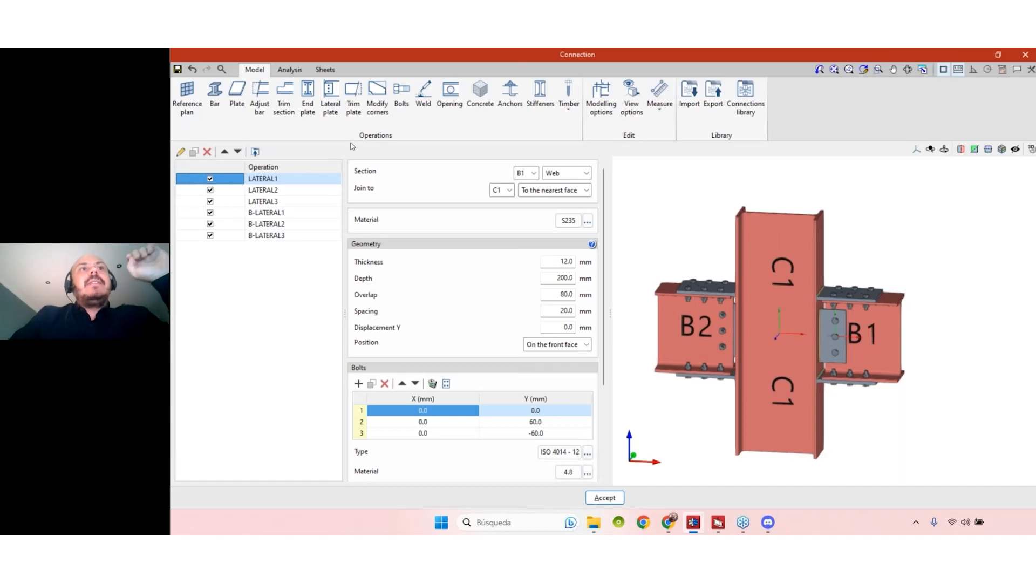
- In the Analysis tab, inspect the LC1 load case settings, then bring up the Loads dialog
left_click(289, 70)
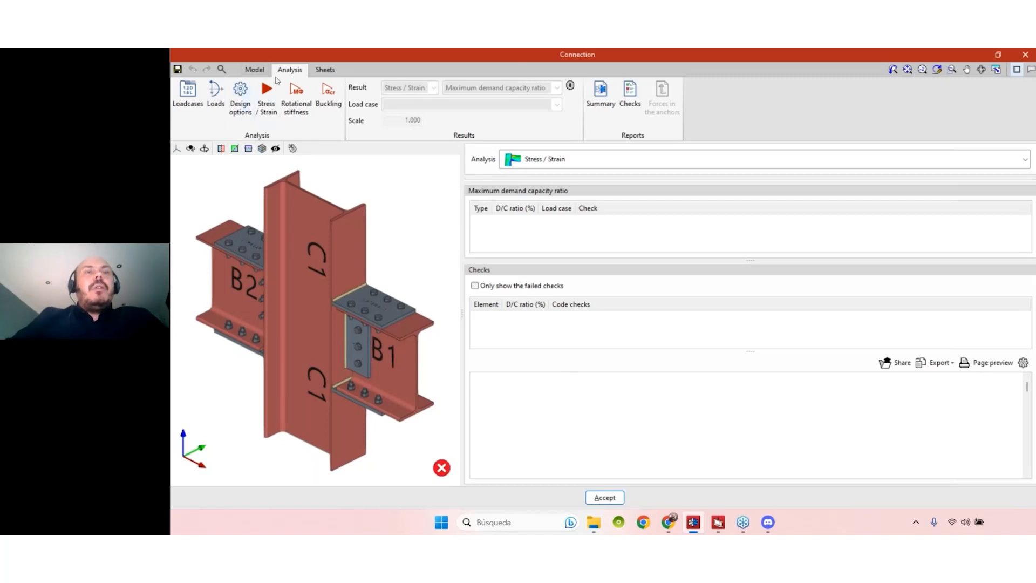
left_click(187, 115)
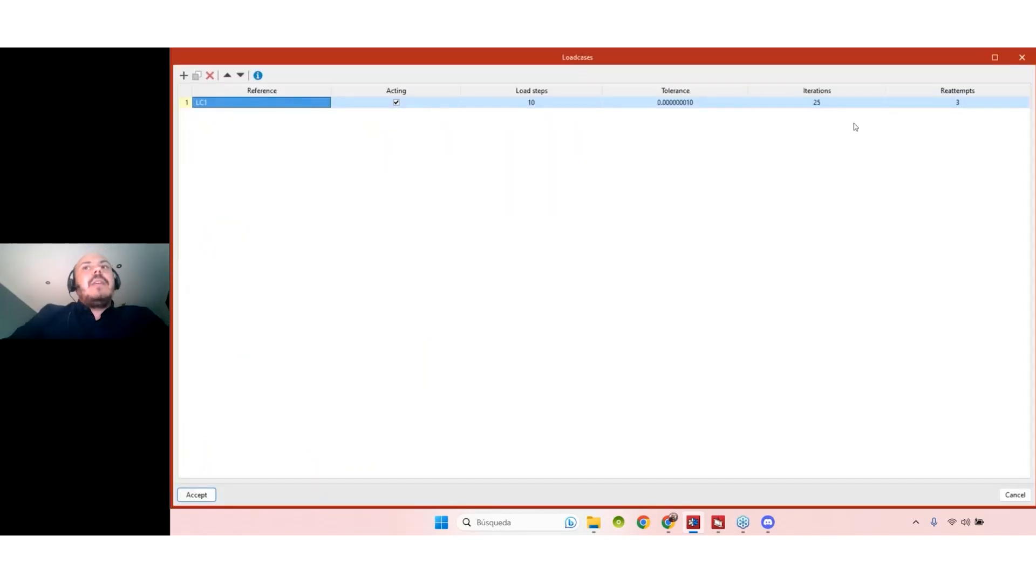
left_click(1024, 58)
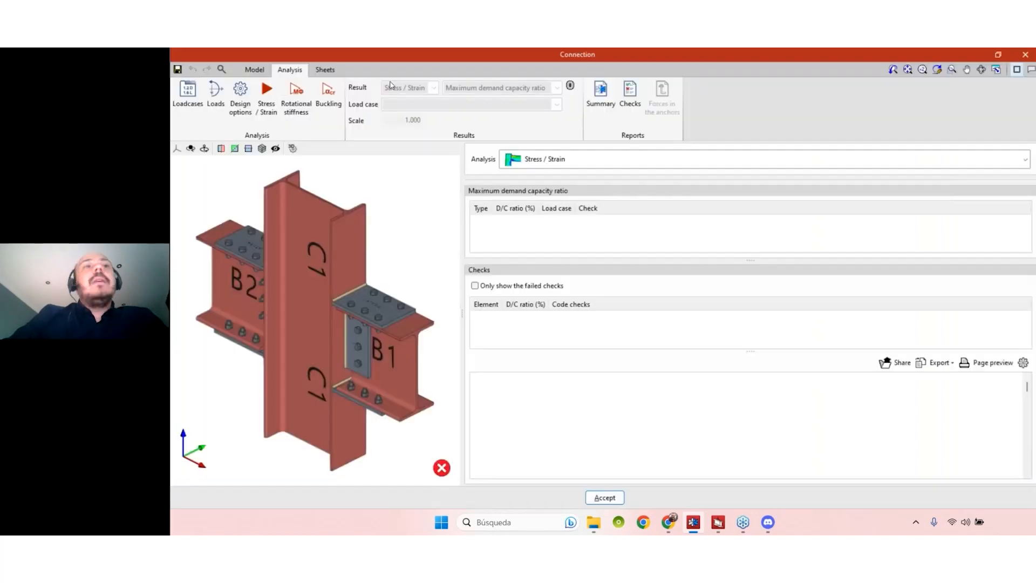
left_click(215, 110)
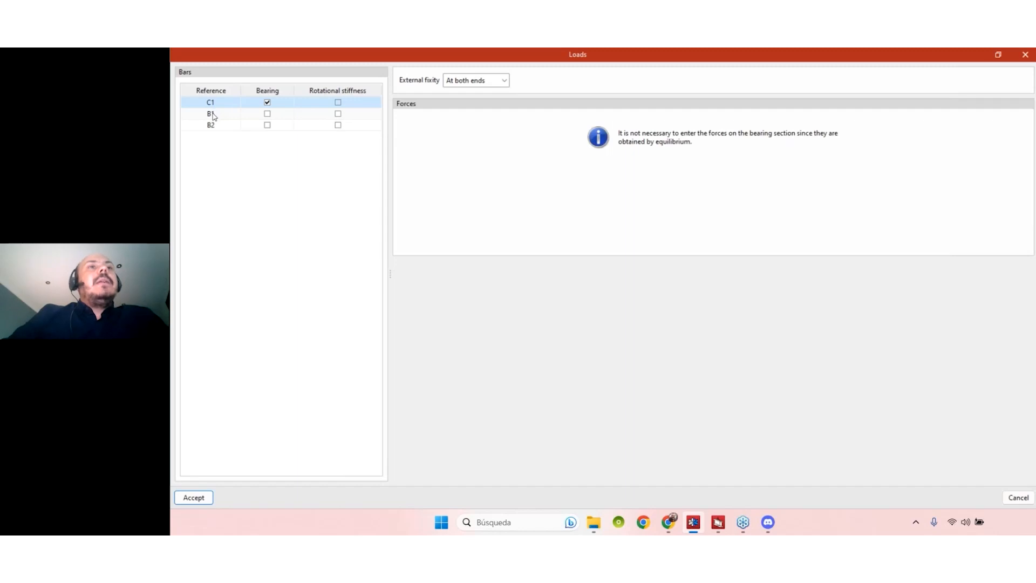
- Inspect end forces for B1 and B2, including LC1 Vy, then expand column C1's External fixity options
left_click(212, 115)
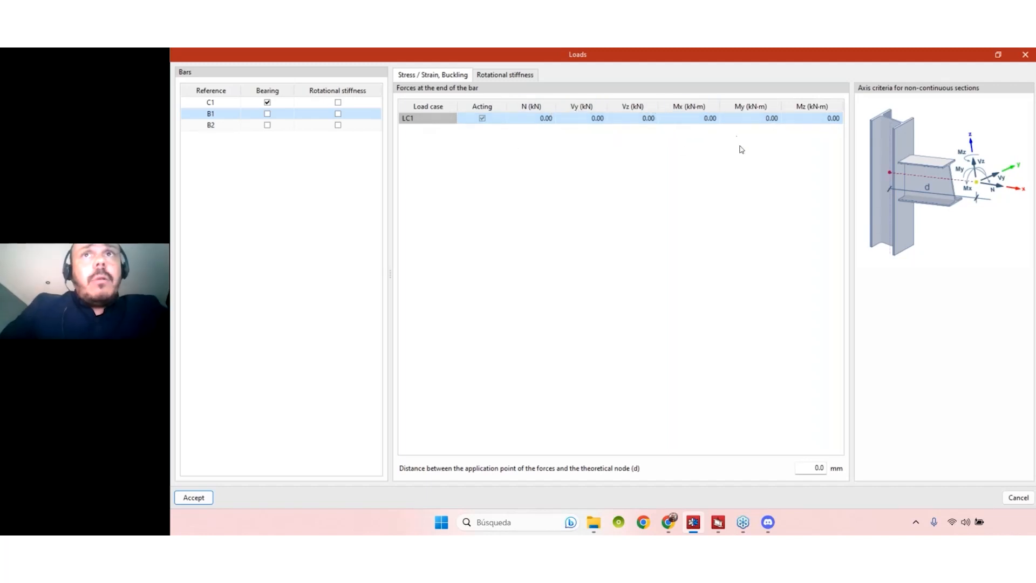
left_click(238, 126)
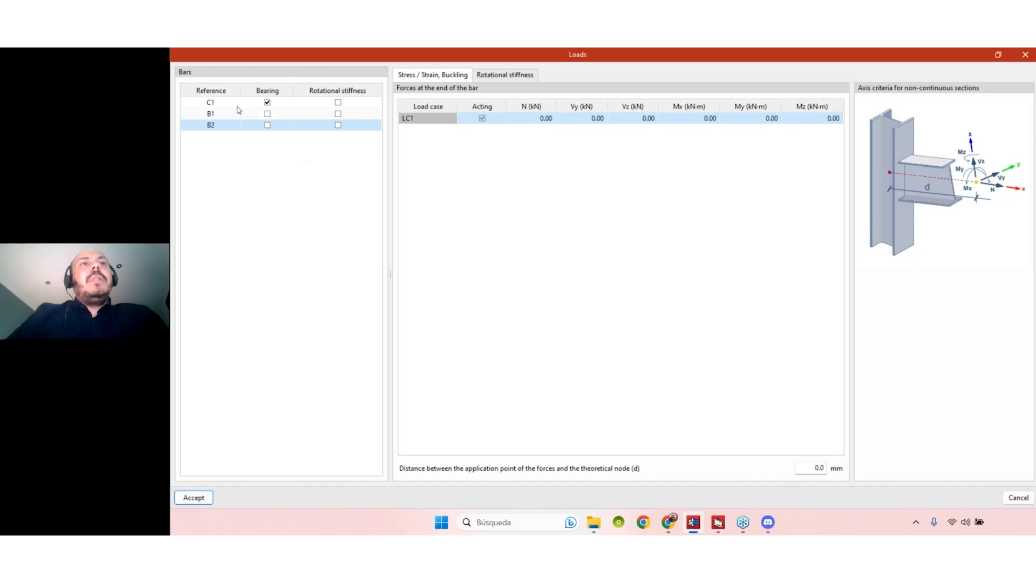
left_click(212, 116)
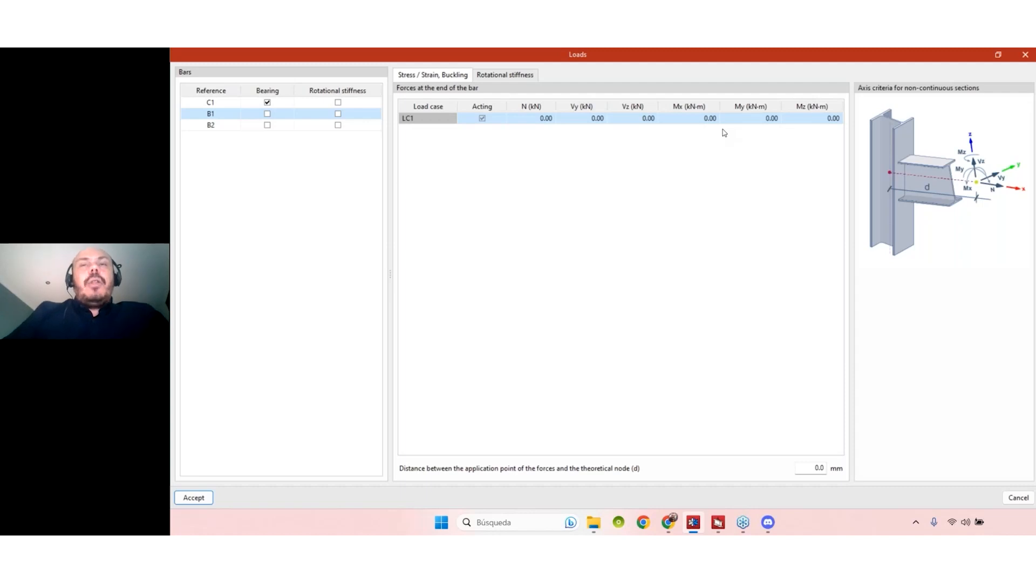
left_click(587, 121)
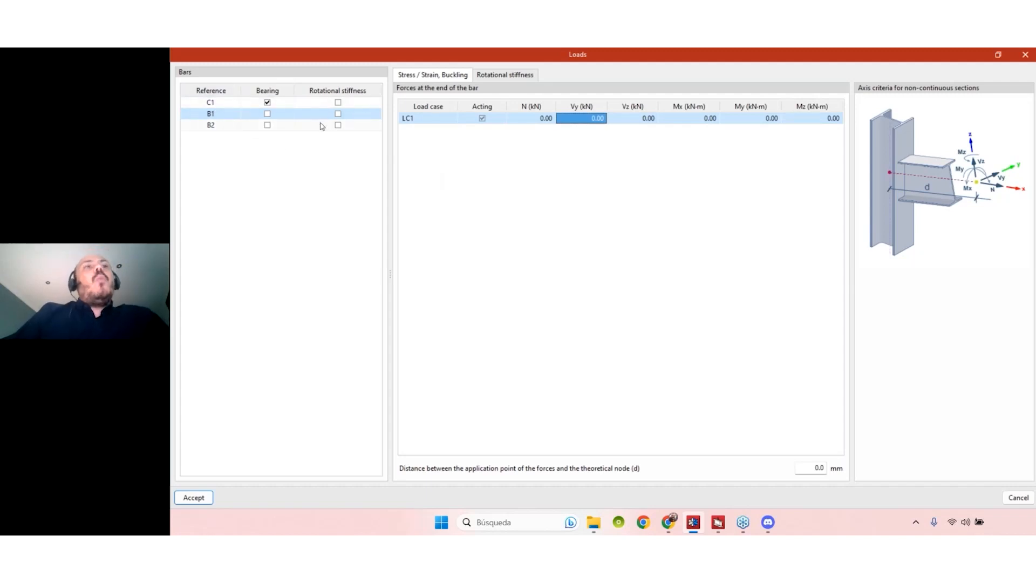
left_click(220, 106)
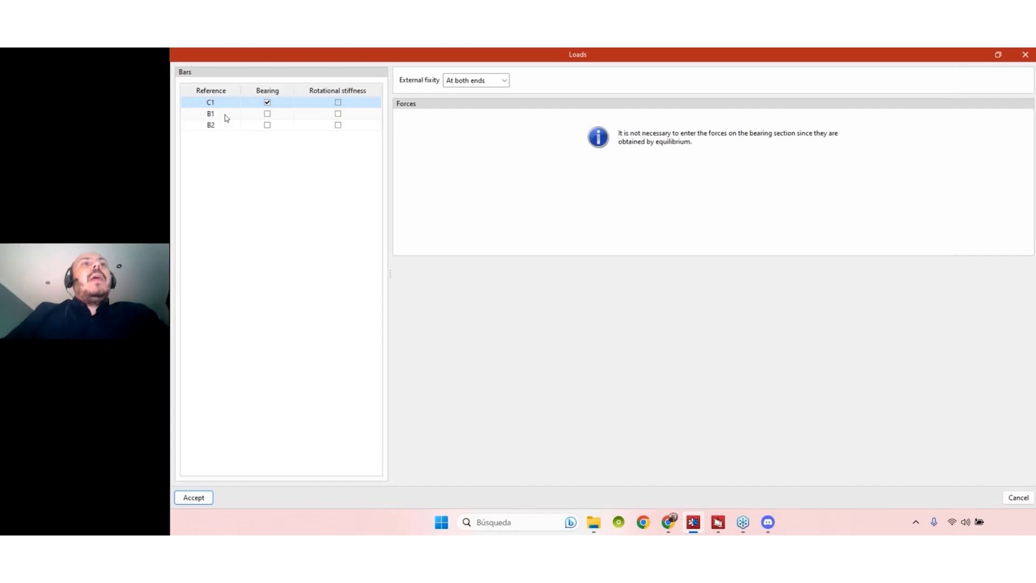
left_click(227, 116)
left_click(226, 125)
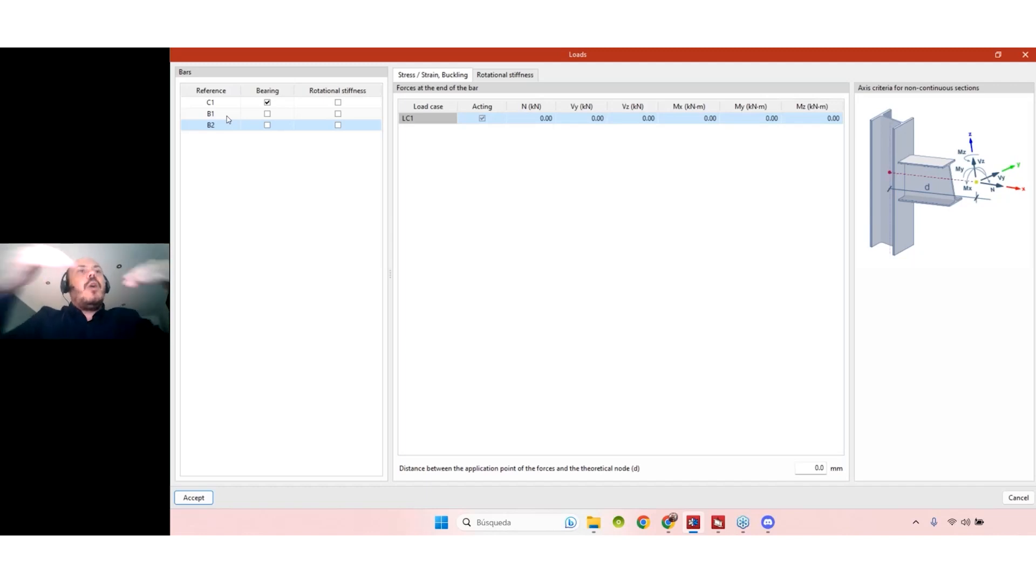
left_click(213, 104)
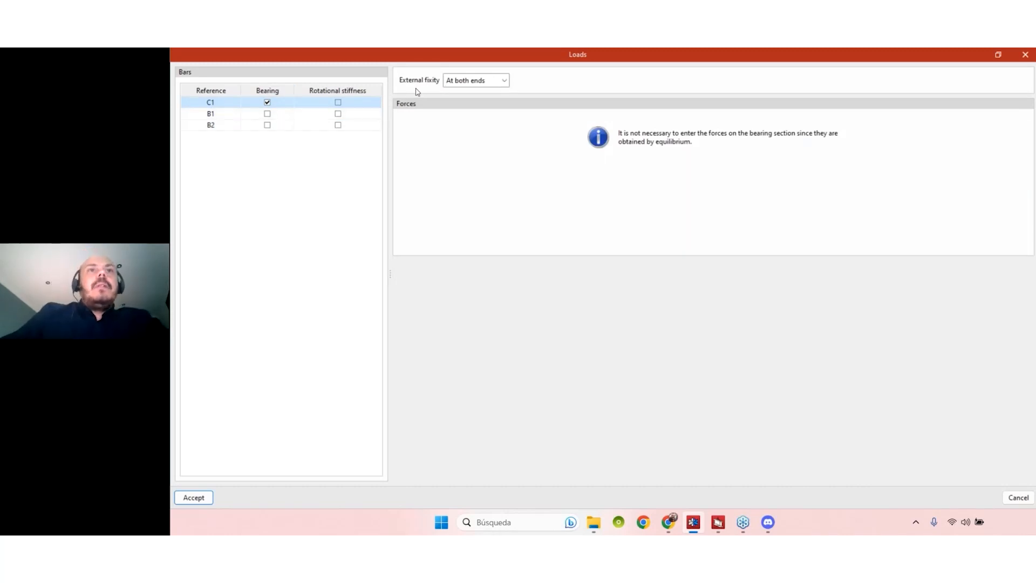
left_click(479, 81)
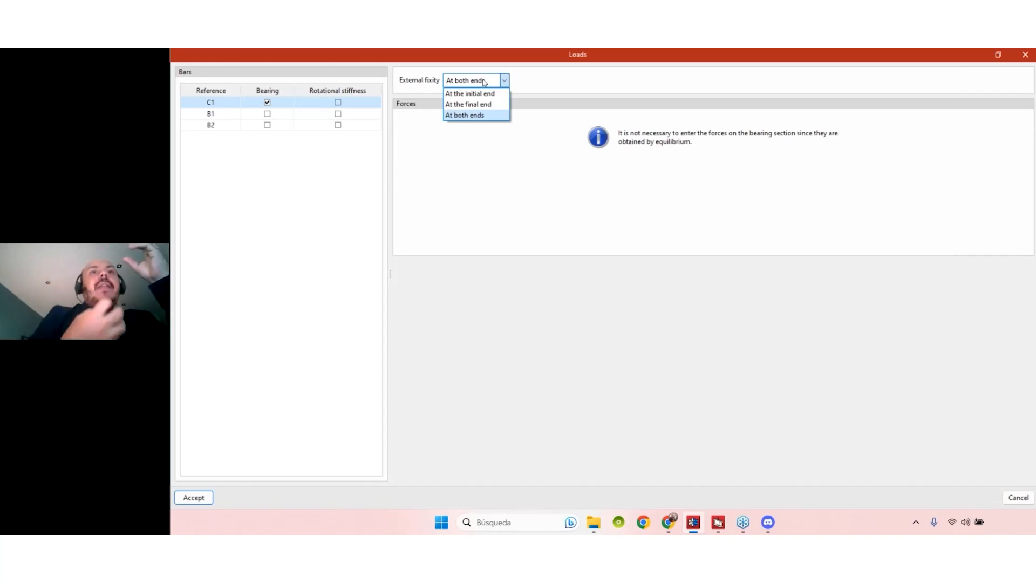
- Try initial-end and both-ends fixity for column C1, settling on 'At the final end'
left_click(485, 93)
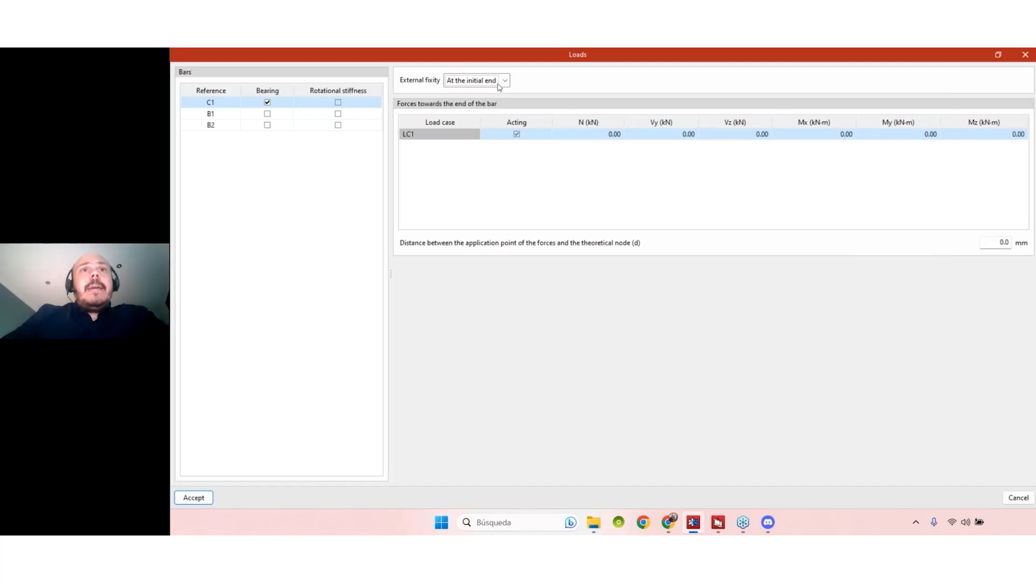
left_click(497, 84)
left_click(497, 105)
left_click(494, 81)
left_click(463, 115)
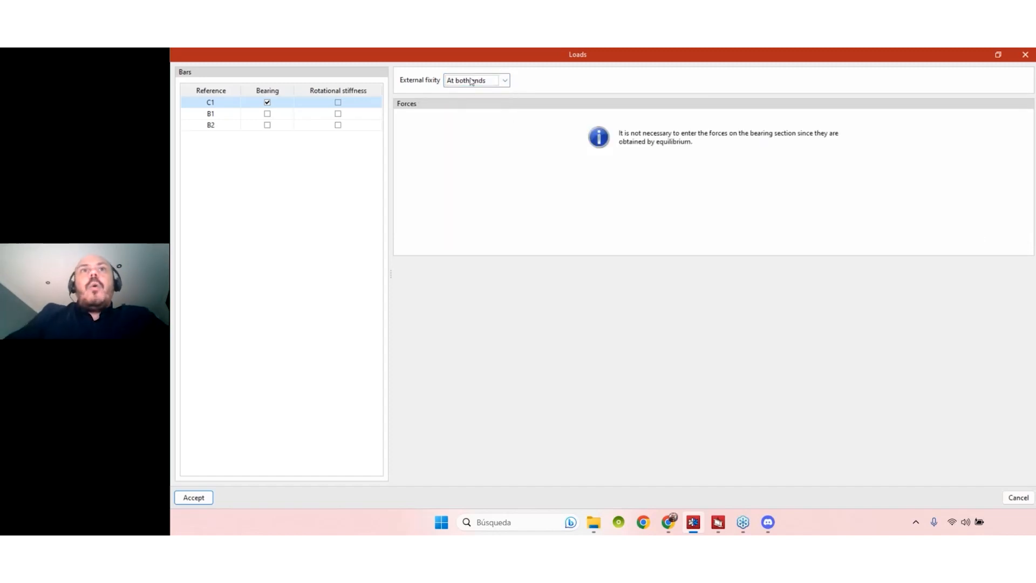
left_click(472, 81)
left_click(469, 106)
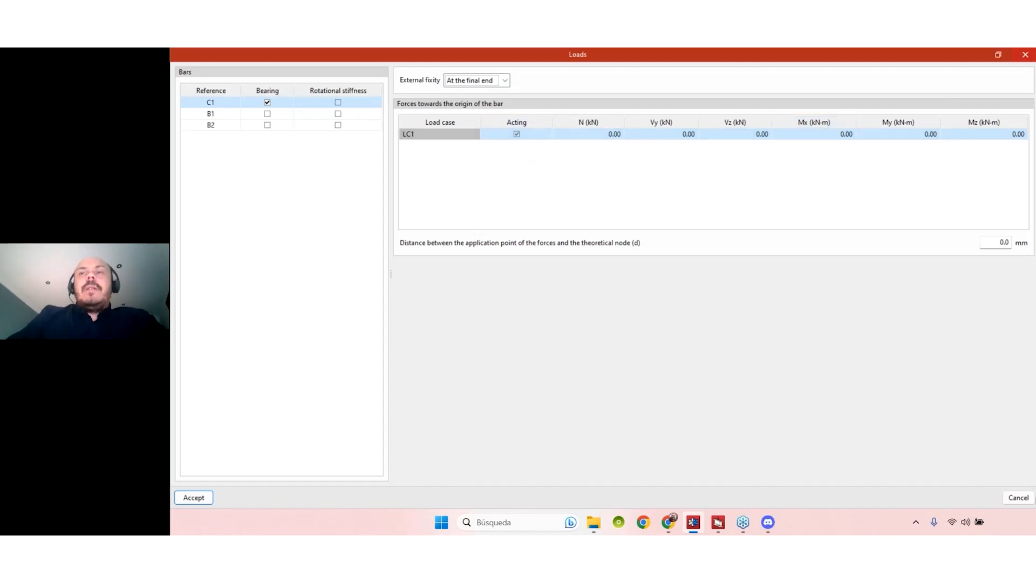
- Cancel the Loads dialog, drag the splitter right to widen the 3D pane, and zoom out
left_click(1019, 497)
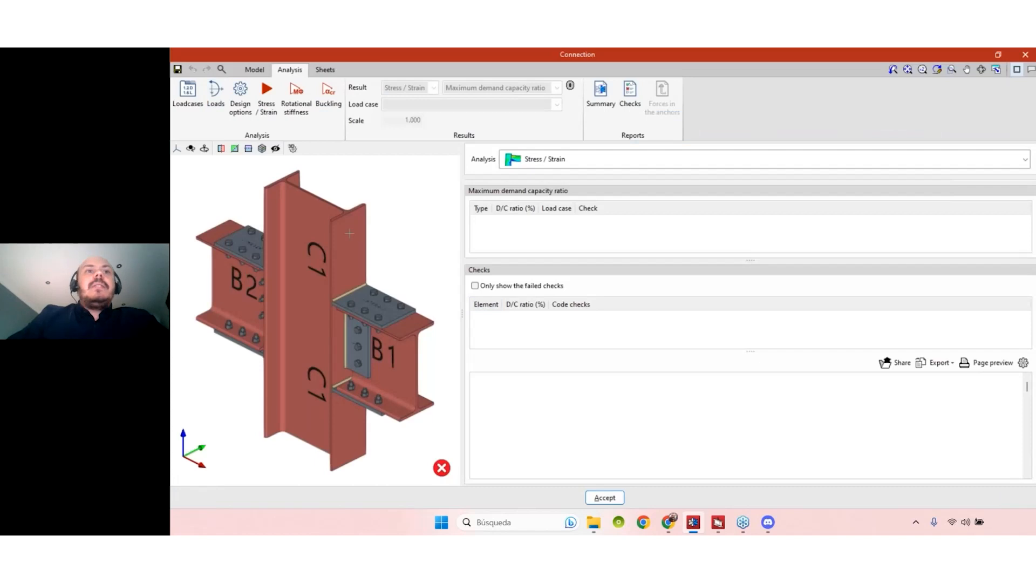
left_click_drag(458, 313, 578, 313)
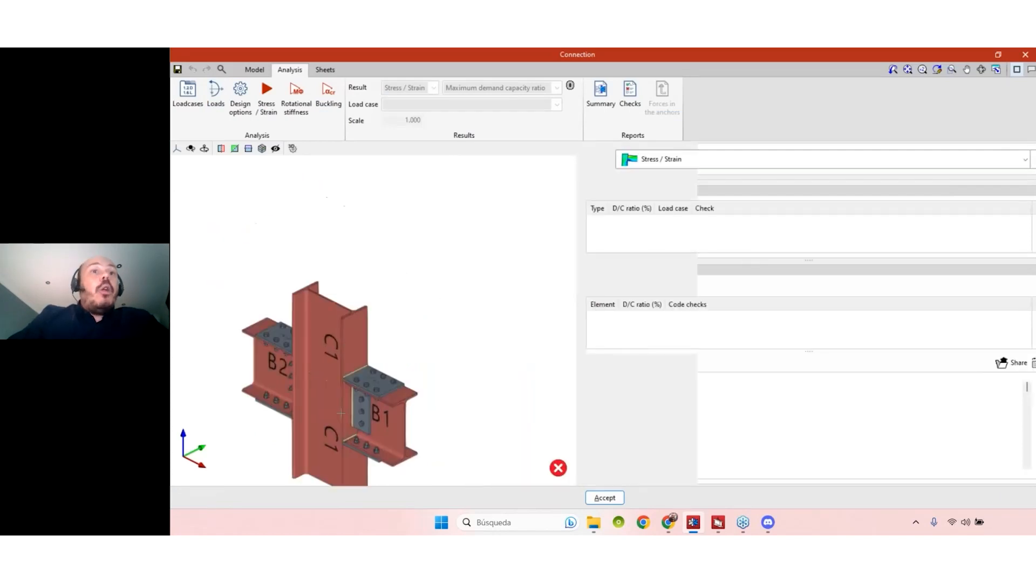
scroll(394, 276, "down", 2)
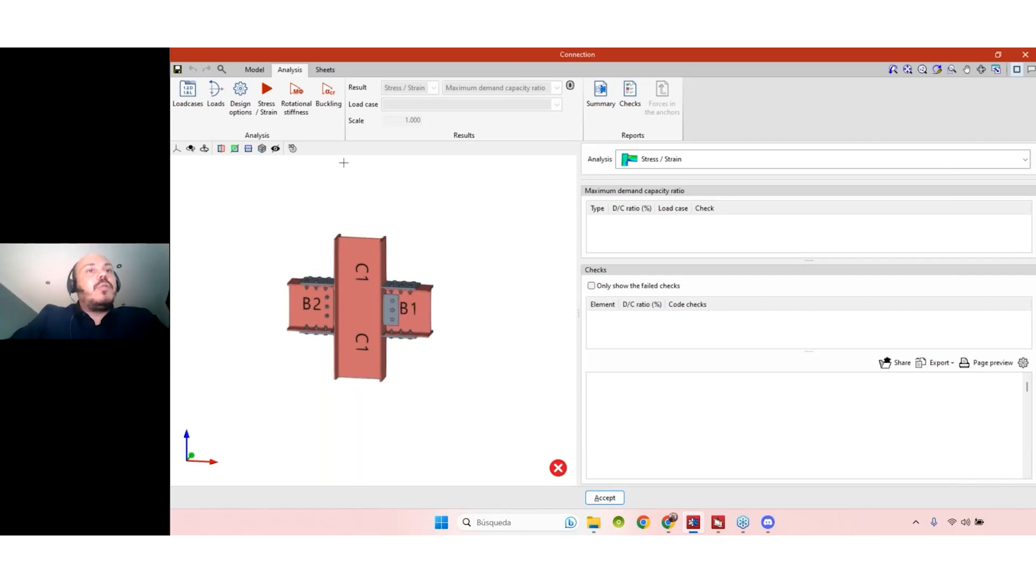
- Reopen Loads, confirm column C1 stays fixed 'At the final end', and close the window
left_click(215, 106)
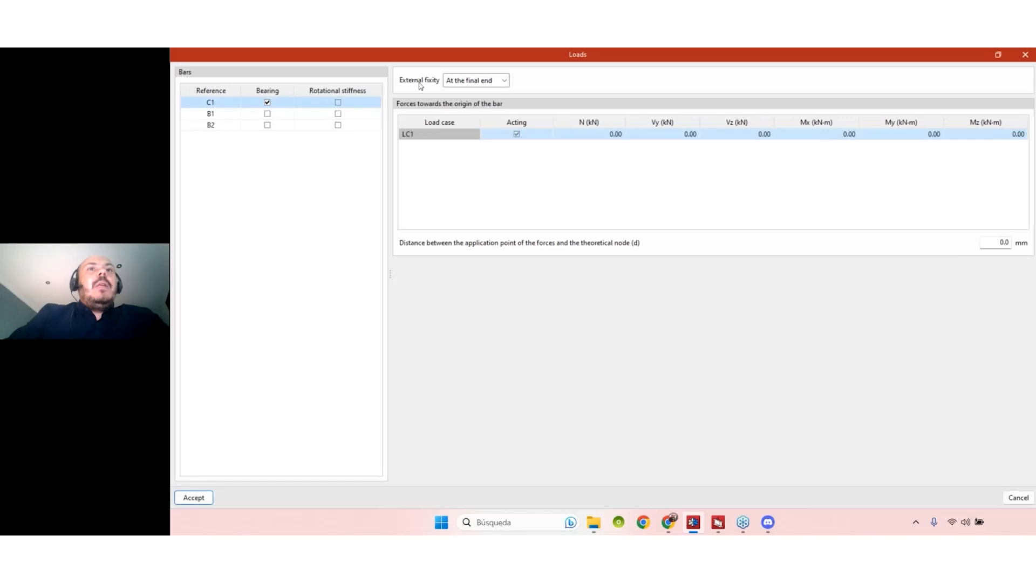
left_click(468, 81)
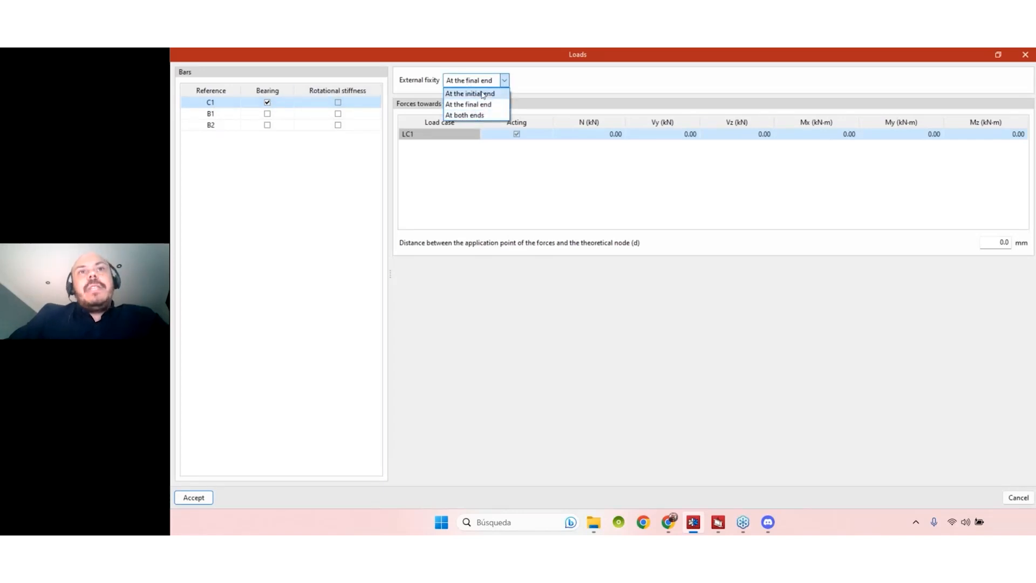
left_click(480, 105)
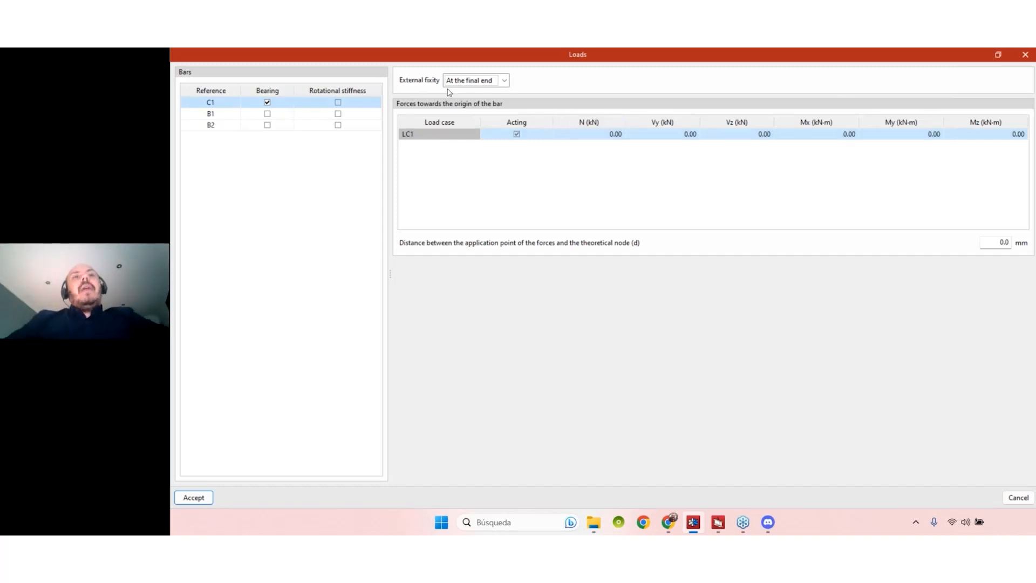
left_click(491, 84)
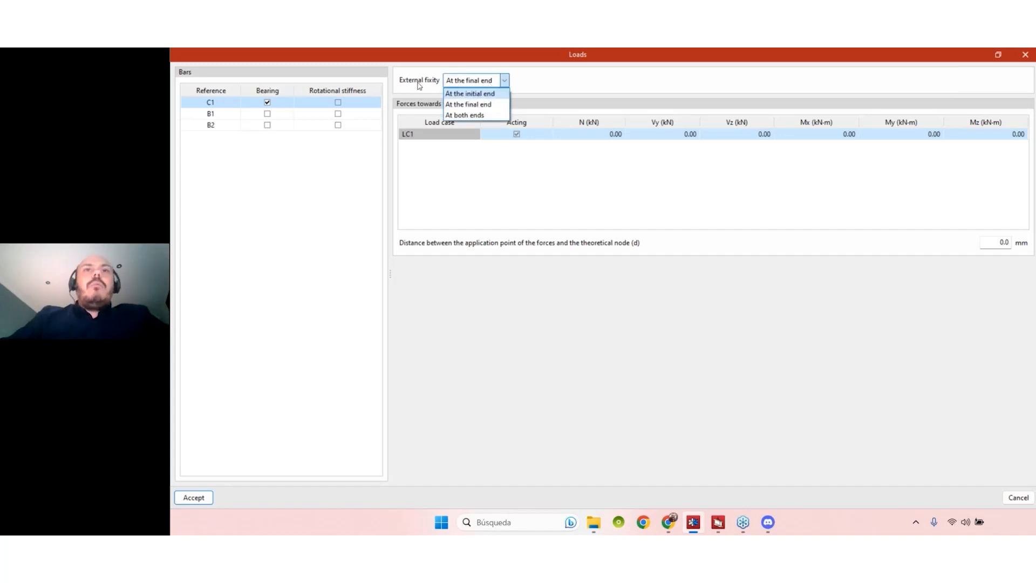
left_click(591, 87)
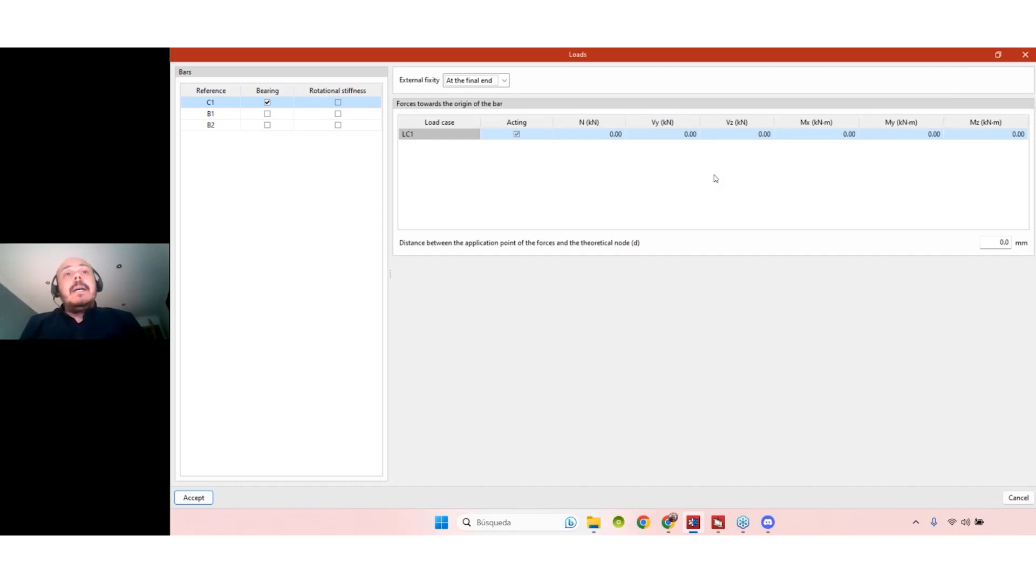
left_click(1026, 54)
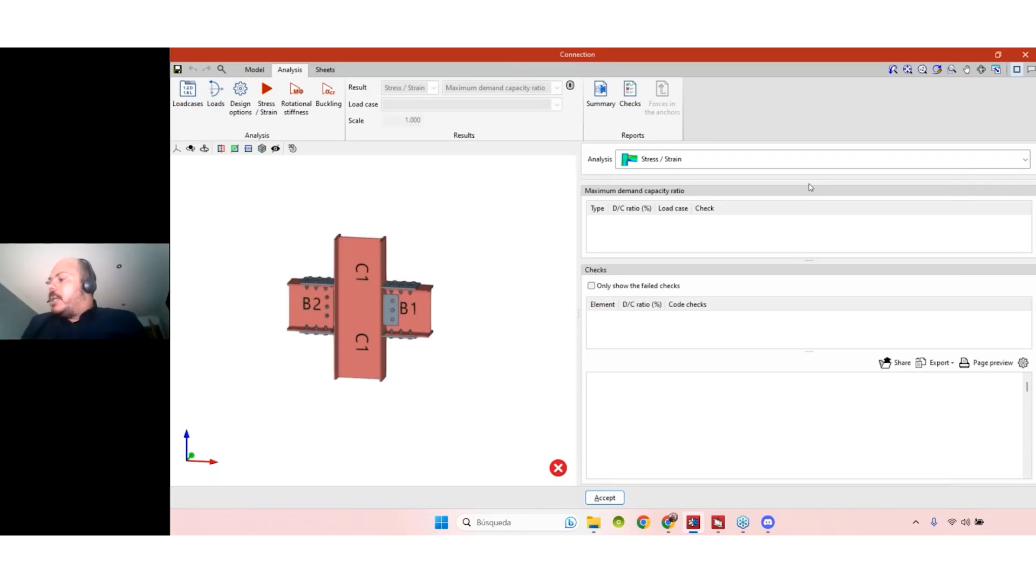
- Review the Design options: 50.0 mm element size and weld averaging length, Automatic analysis method
left_click(243, 120)
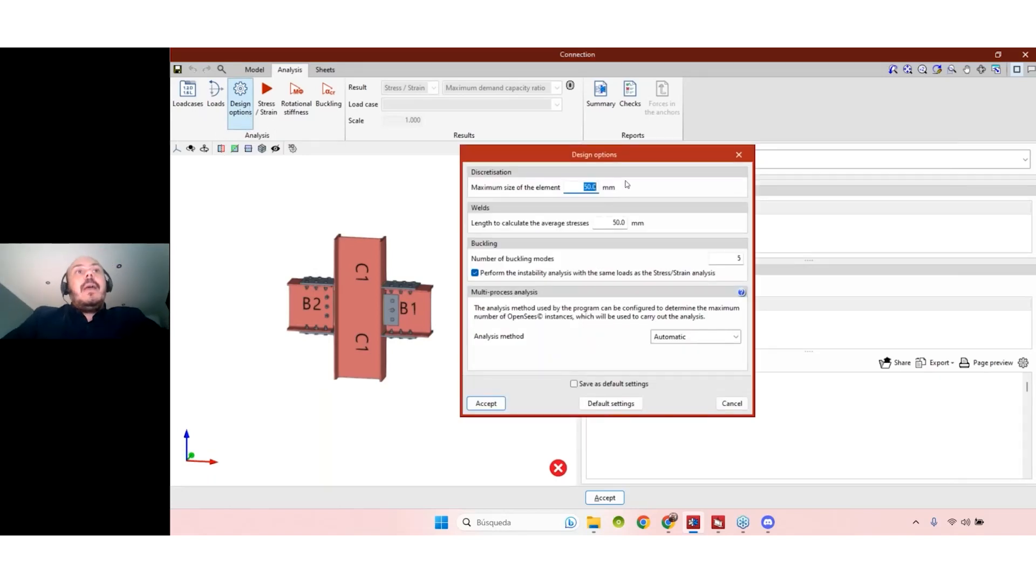
left_click_drag(612, 162, 561, 176)
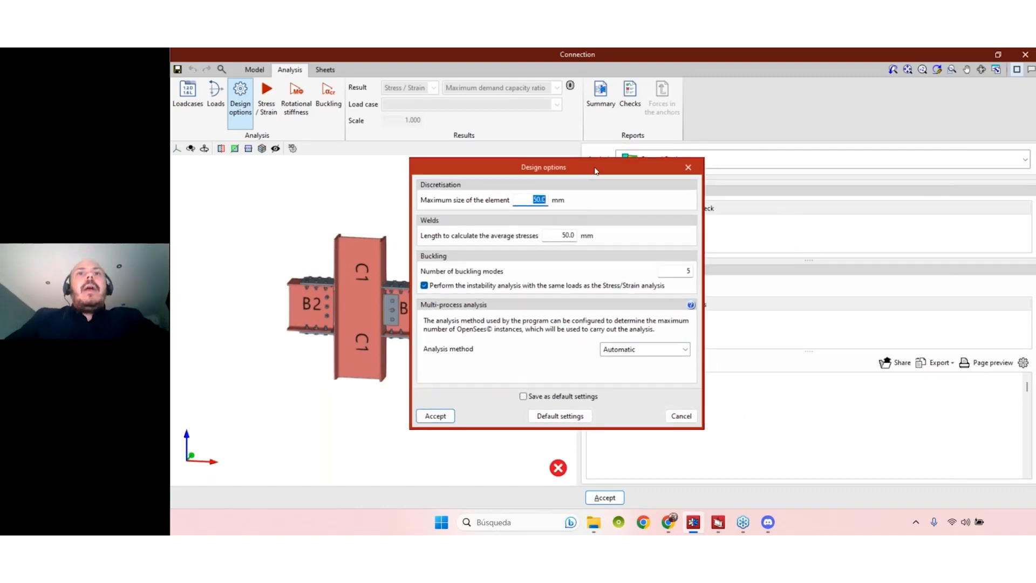
left_click_drag(597, 169, 602, 169)
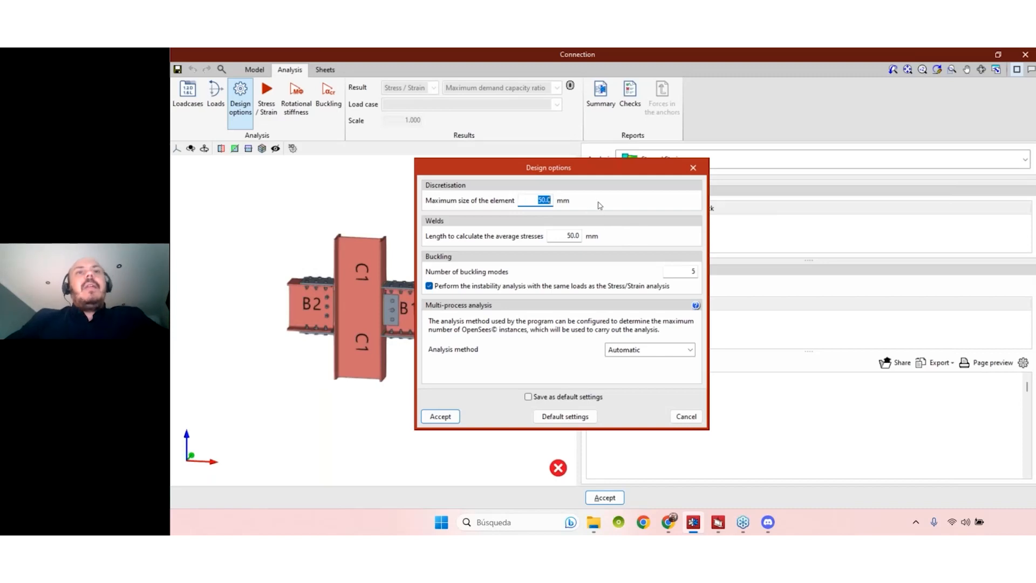
left_click(538, 202)
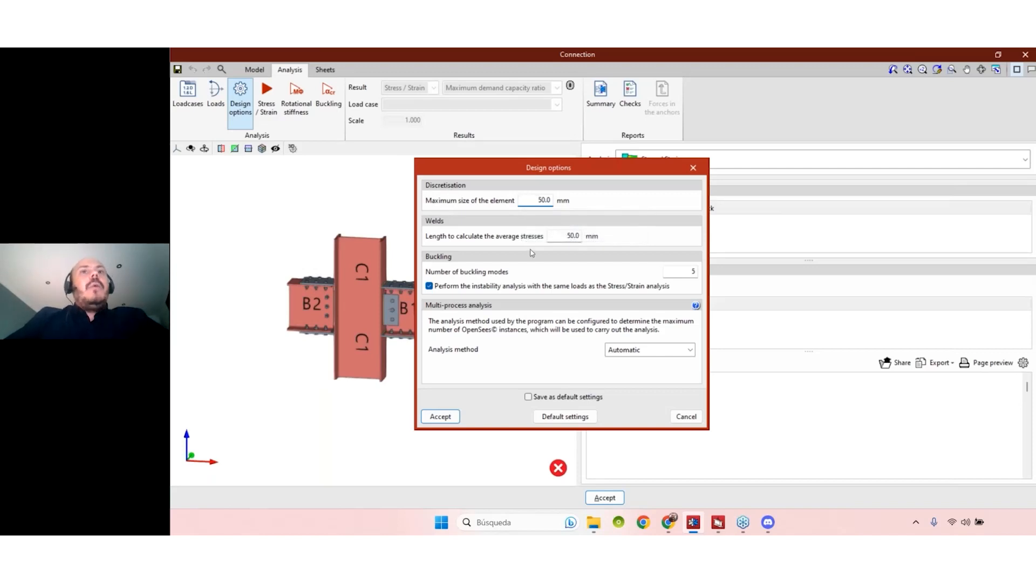
left_click(563, 238)
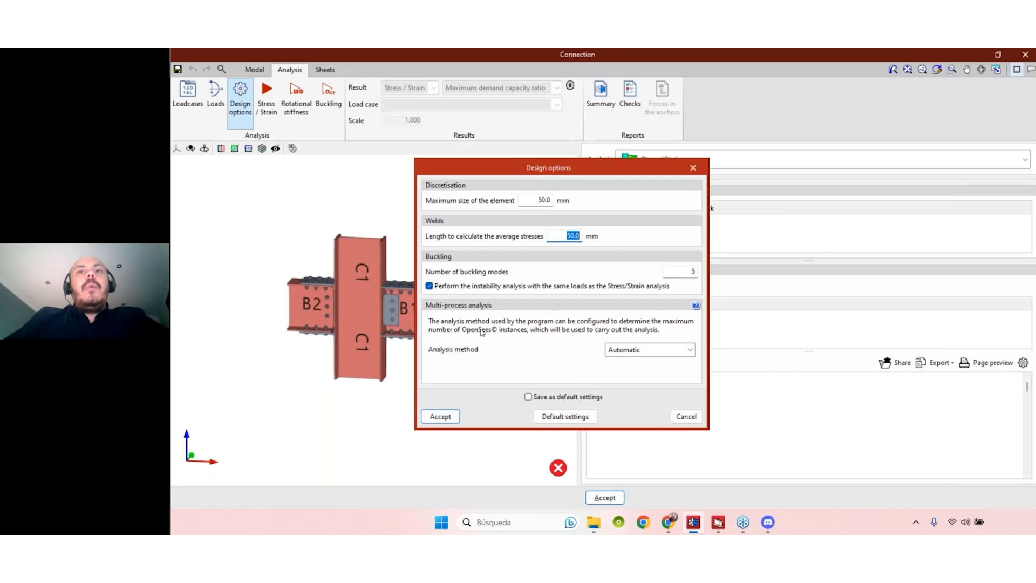
left_click(666, 351)
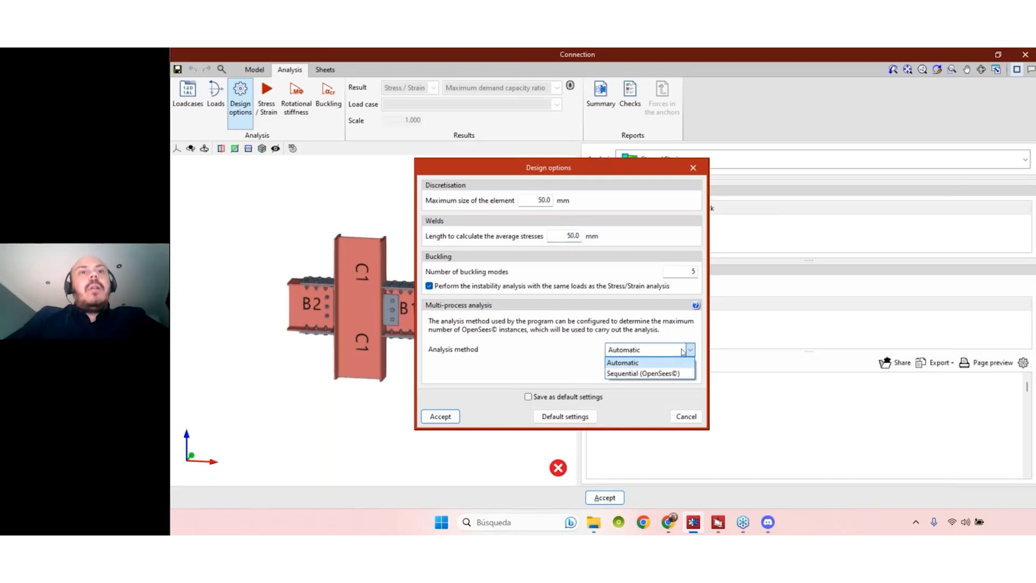
left_click(573, 348)
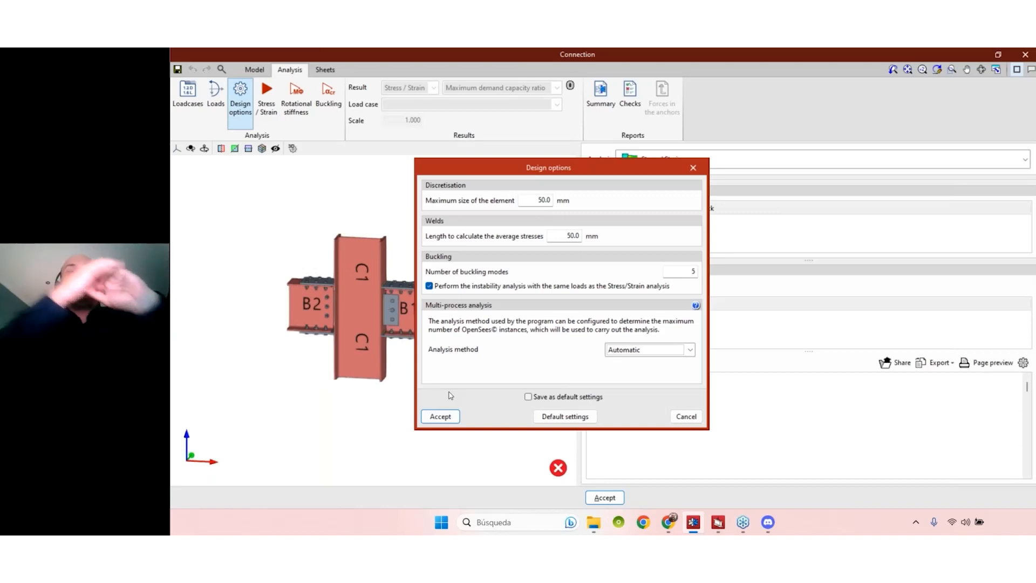
- Accept the design options, return to StruBIM Steel and open a warehouse joint's Type 23. Drawing 1 sheet
left_click(440, 416)
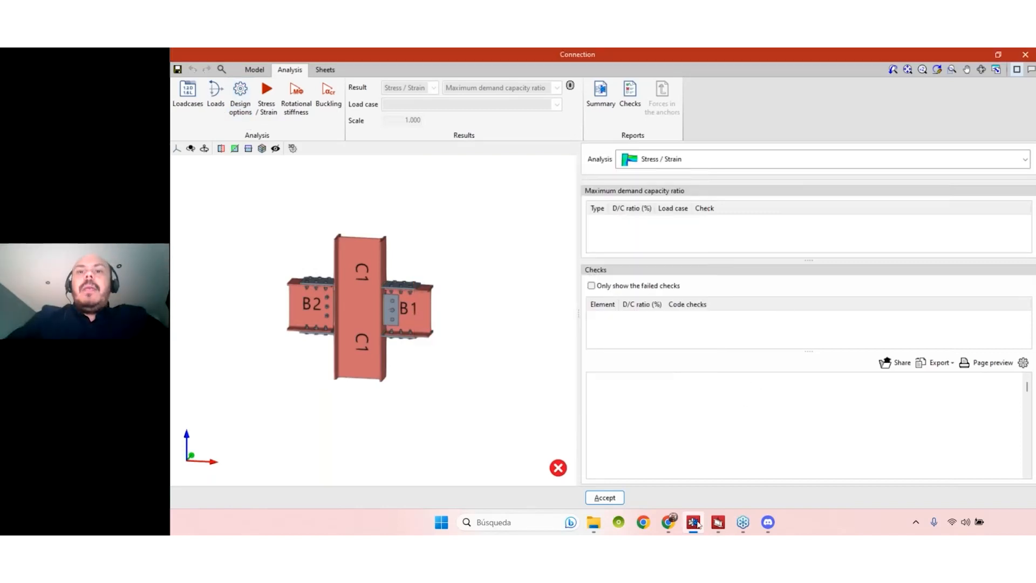
left_click(747, 473)
scroll(772, 424, "down", 5)
middle_click_drag(854, 454, 802, 417)
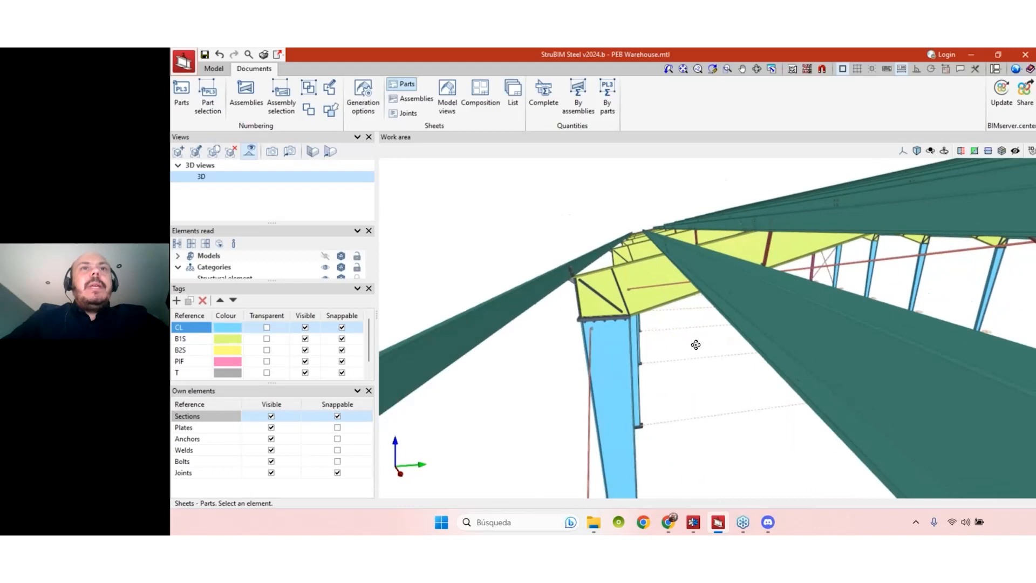
left_click(412, 113)
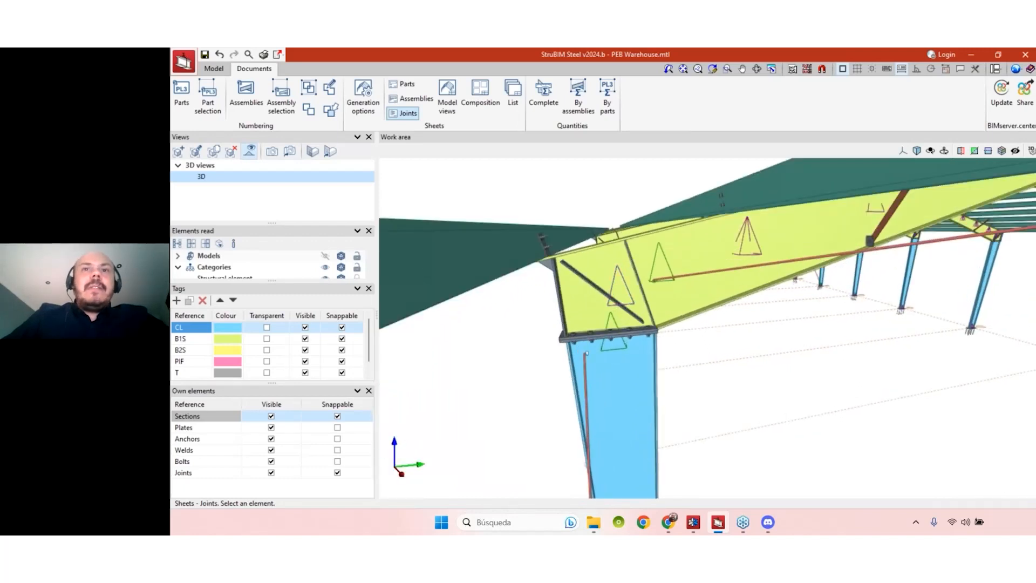
left_click(624, 294)
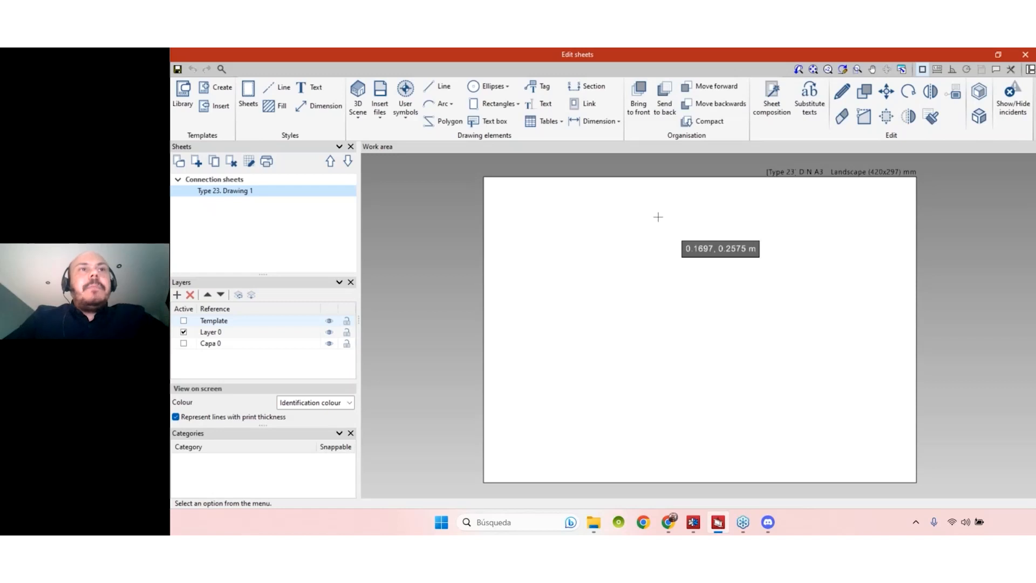
- Insert predefined views, excluding PLATE5, B-PLATE1, PLATE4, PLATE3, both STIFFENER1 and PLATE1b
left_click(357, 98)
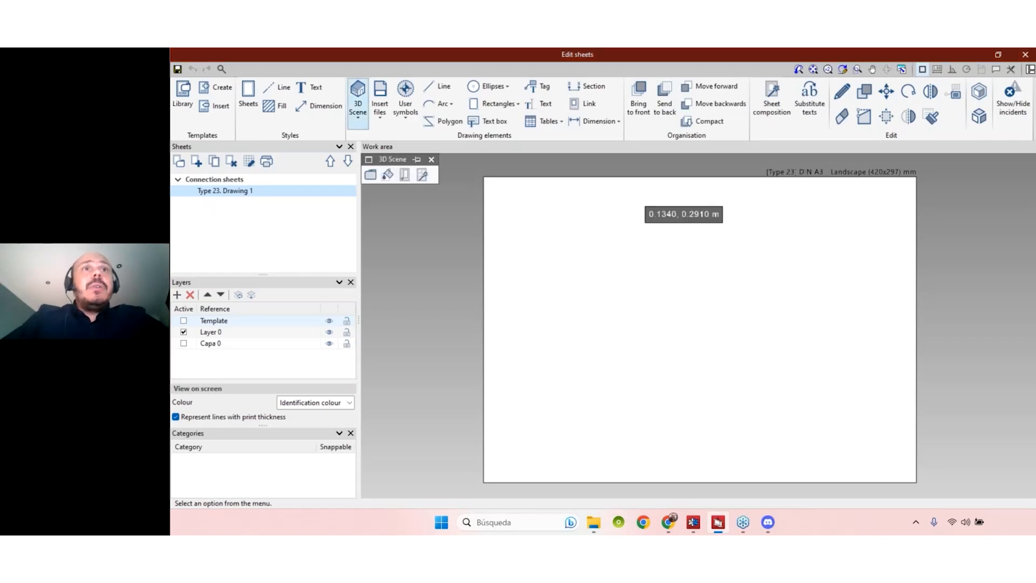
left_click(423, 177)
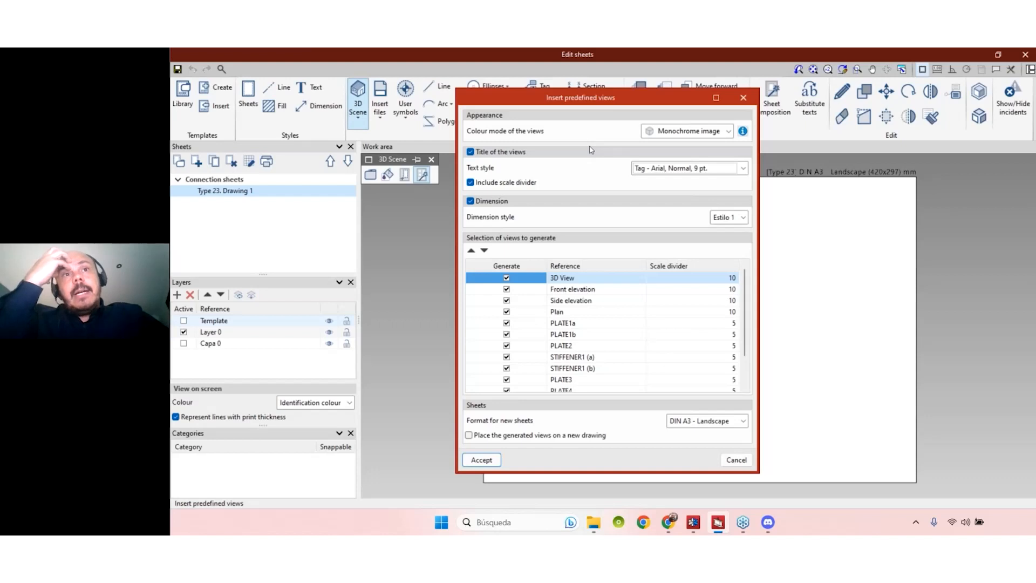
scroll(546, 323, "down", 1)
scroll(547, 323, "up", 1)
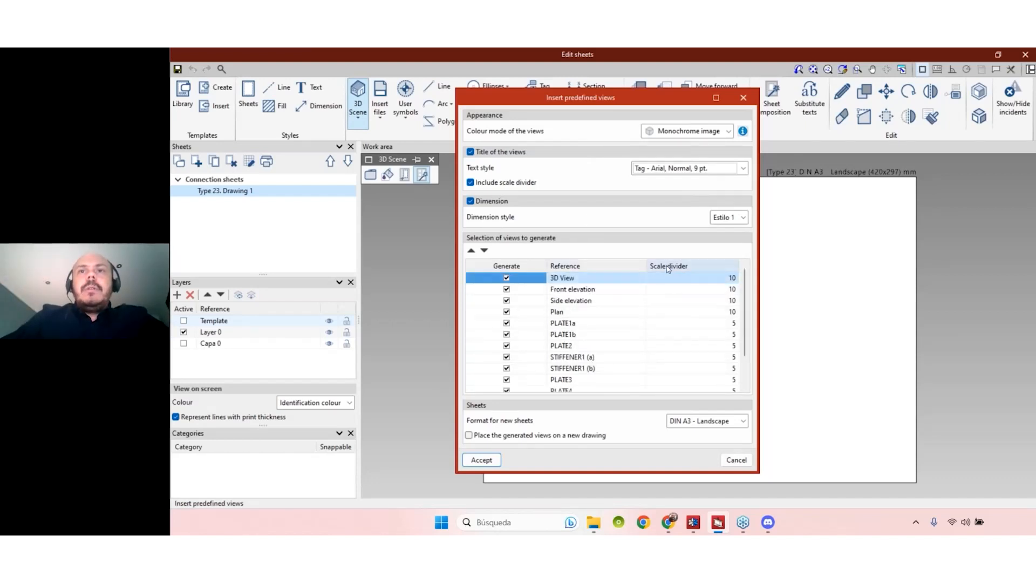
scroll(706, 319, "down", 1)
scroll(703, 332, "up", 1)
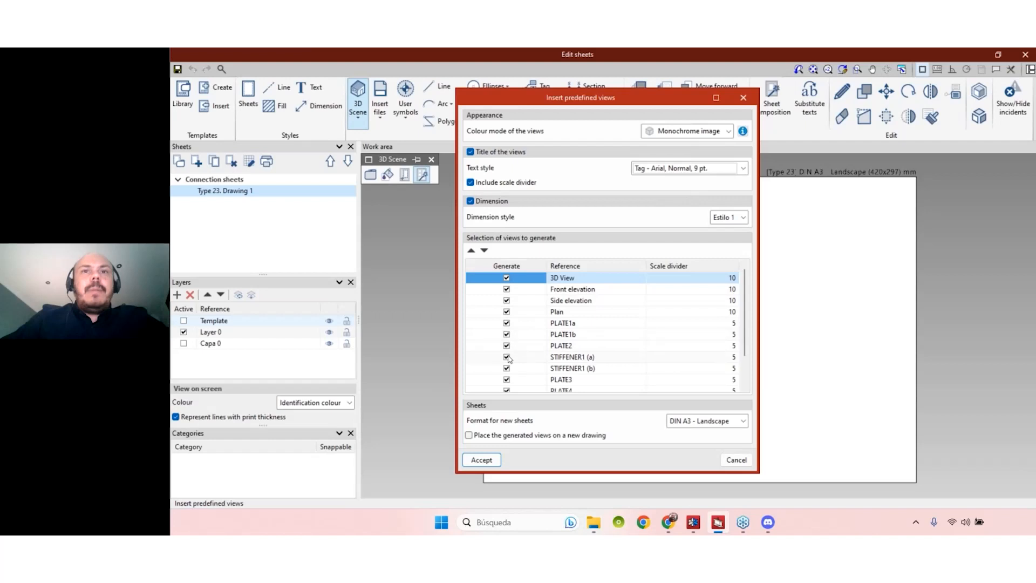
scroll(508, 360, "down", 1)
left_click(507, 380)
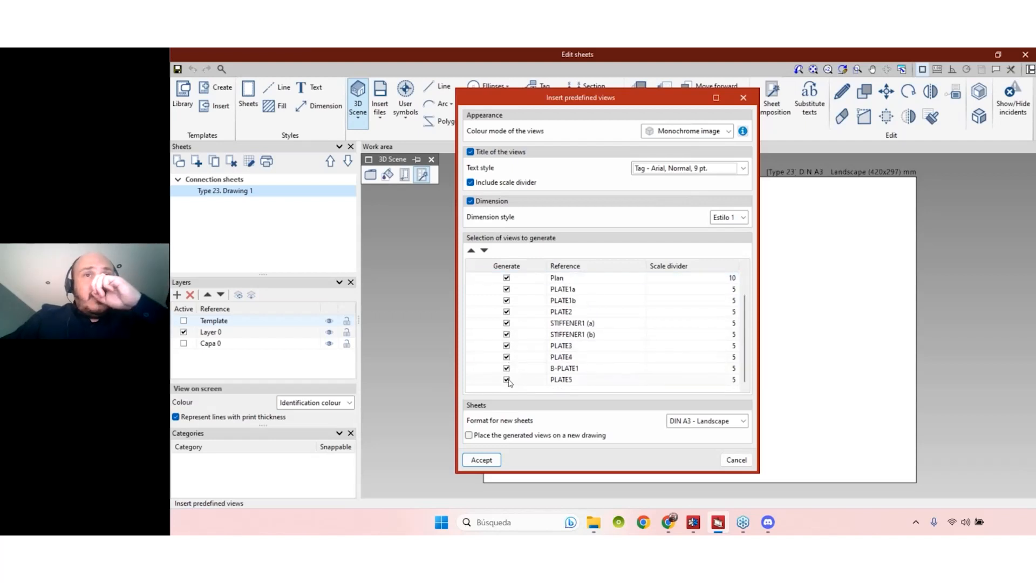
left_click(507, 368)
left_click(507, 357)
left_click(507, 346)
left_click(507, 334)
scroll(507, 335, "up", 1)
left_click(507, 357)
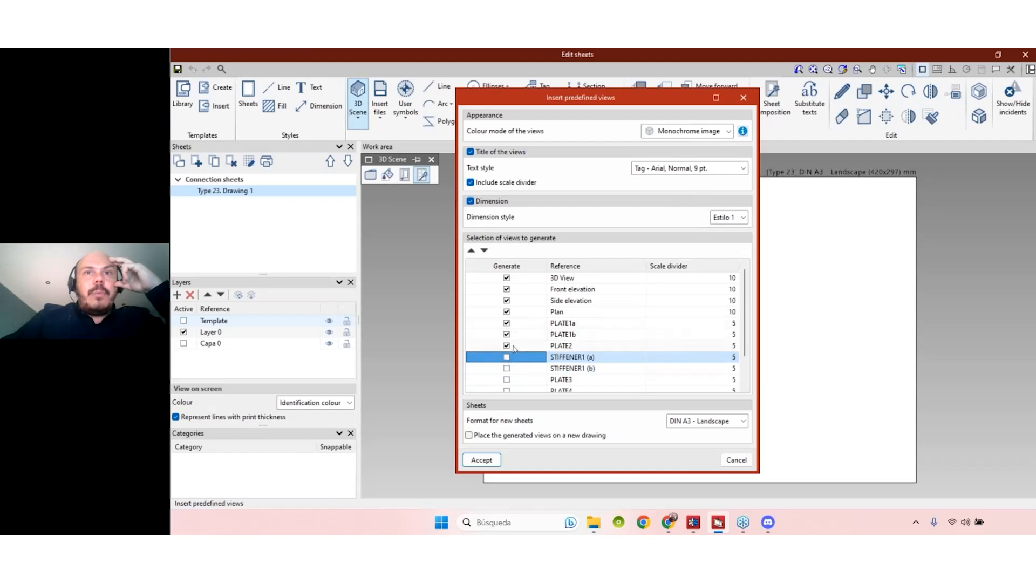
left_click(507, 335)
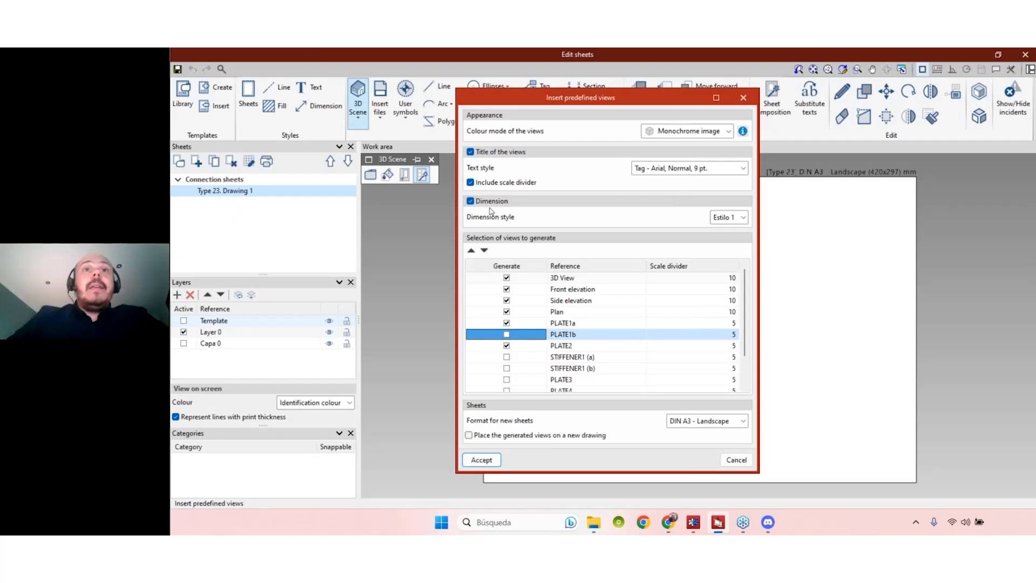
- Keep dimensions enabled for the views with dimension style Style 1
left_click(470, 201)
left_click(470, 201)
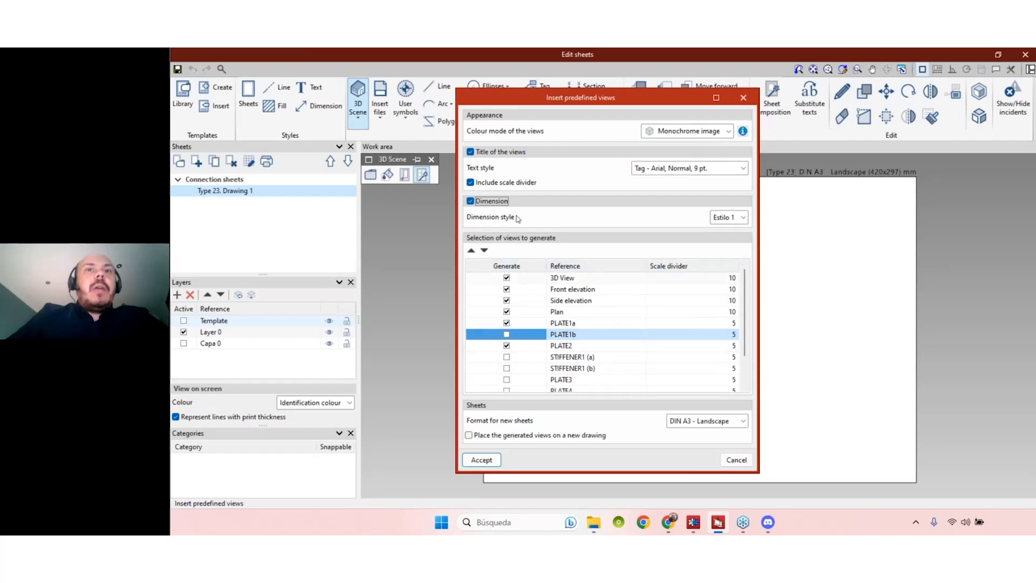
left_click(471, 202)
left_click(471, 202)
left_click(743, 217)
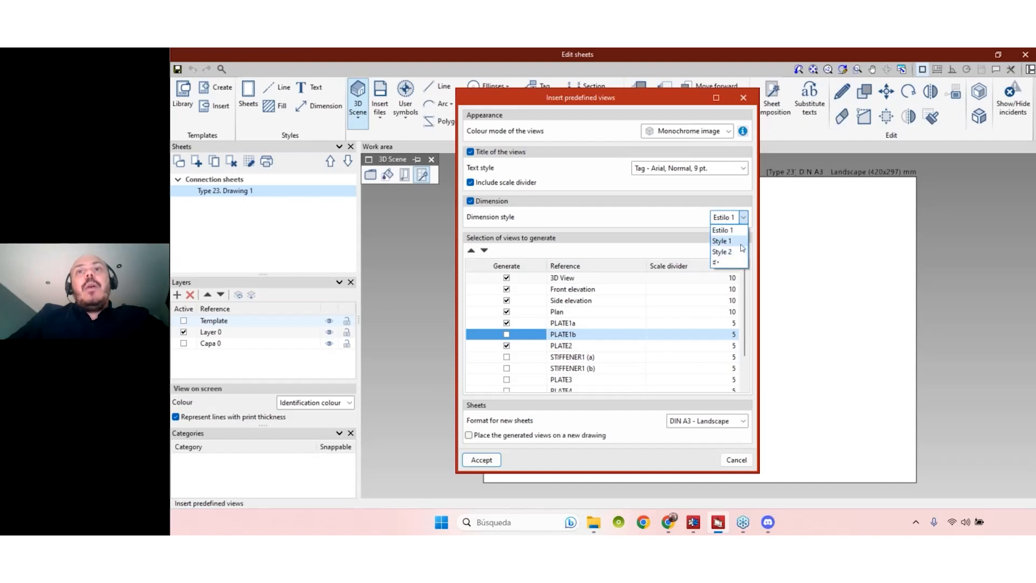
left_click(738, 241)
left_click(736, 218)
left_click(738, 241)
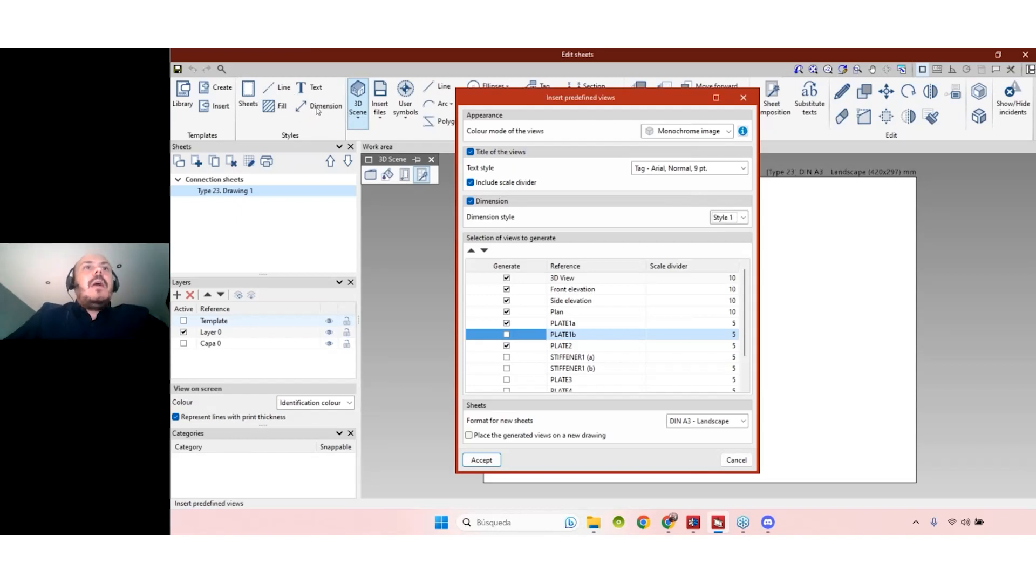
left_click(491, 202)
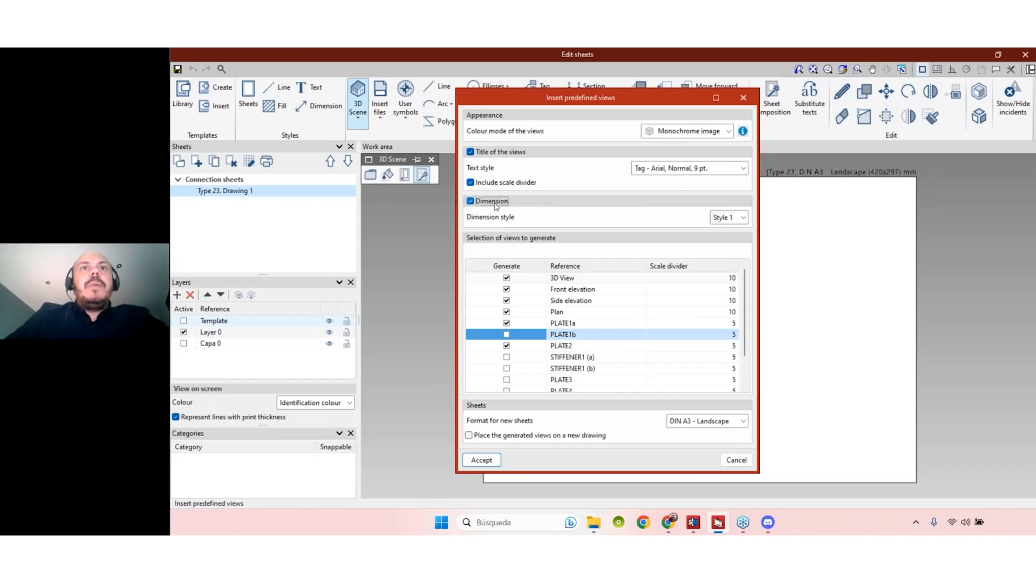
left_click(492, 202)
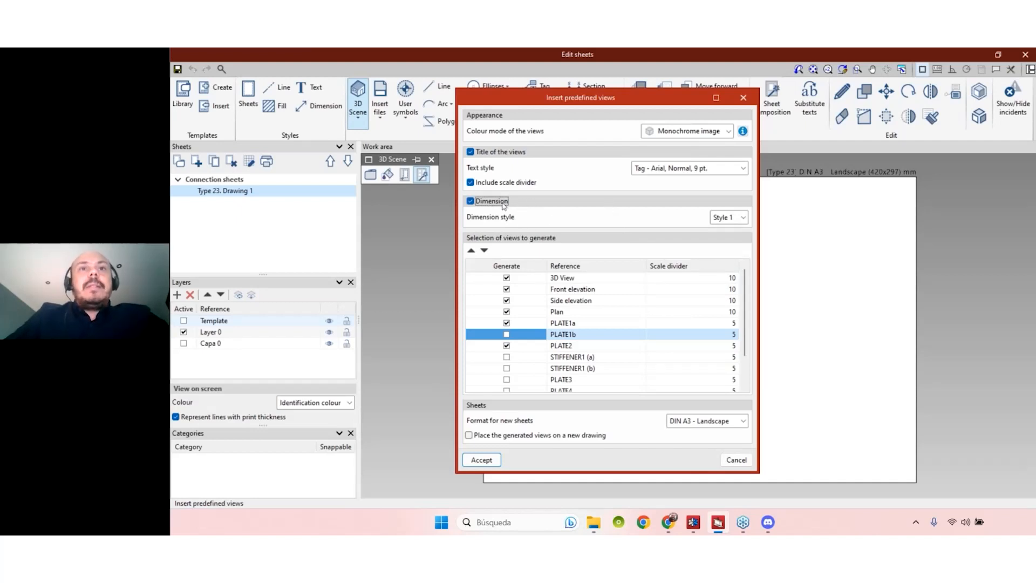
- Keep DIN A3 - Landscape as the new-sheet format and generate the views
left_click(723, 422)
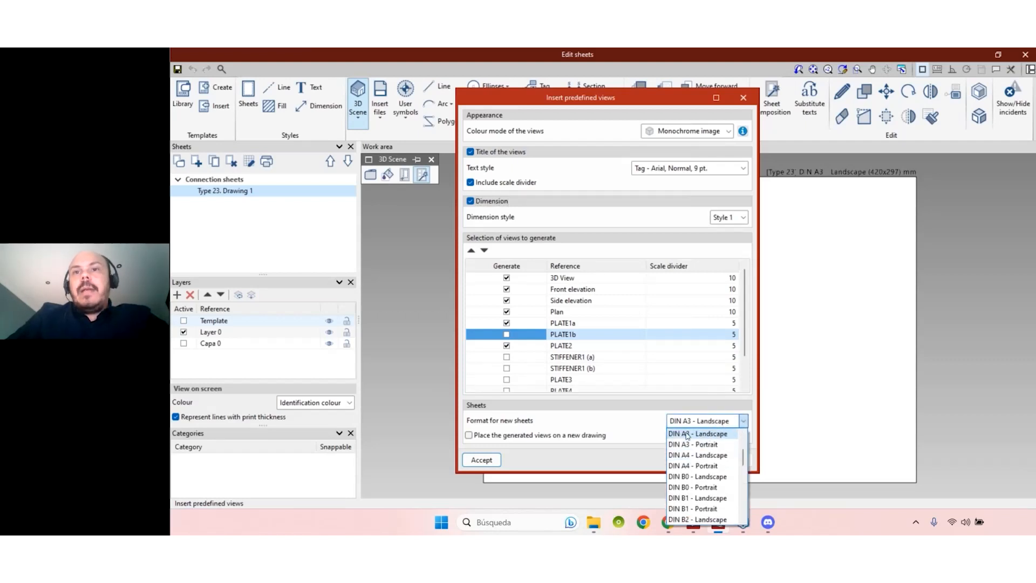
left_click(699, 434)
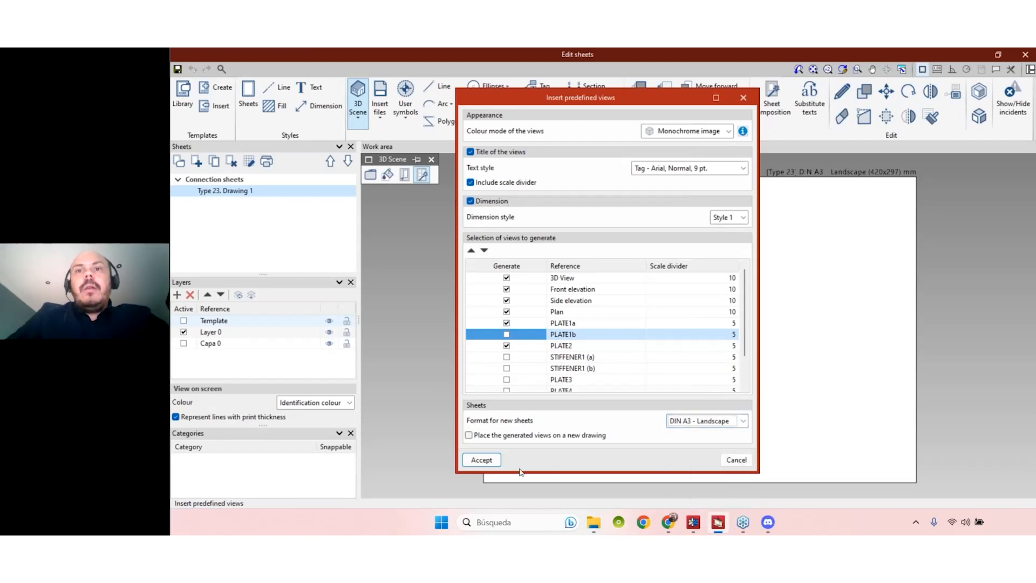
left_click(482, 459)
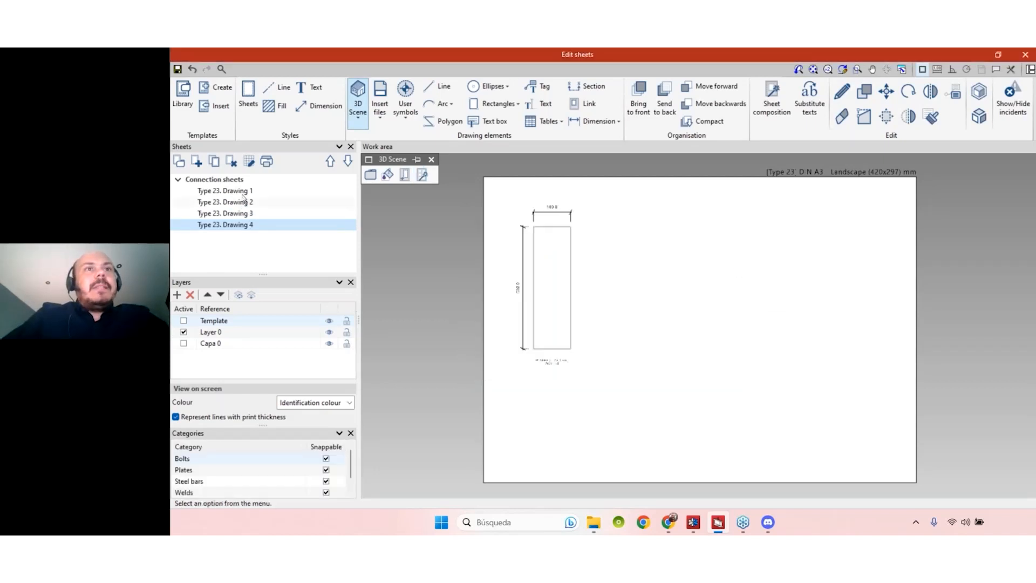
- Browse the connection sheets and open Type 23. Drawing 3, zoomed onto plate PLATE1a
left_click(243, 192)
key("Down")
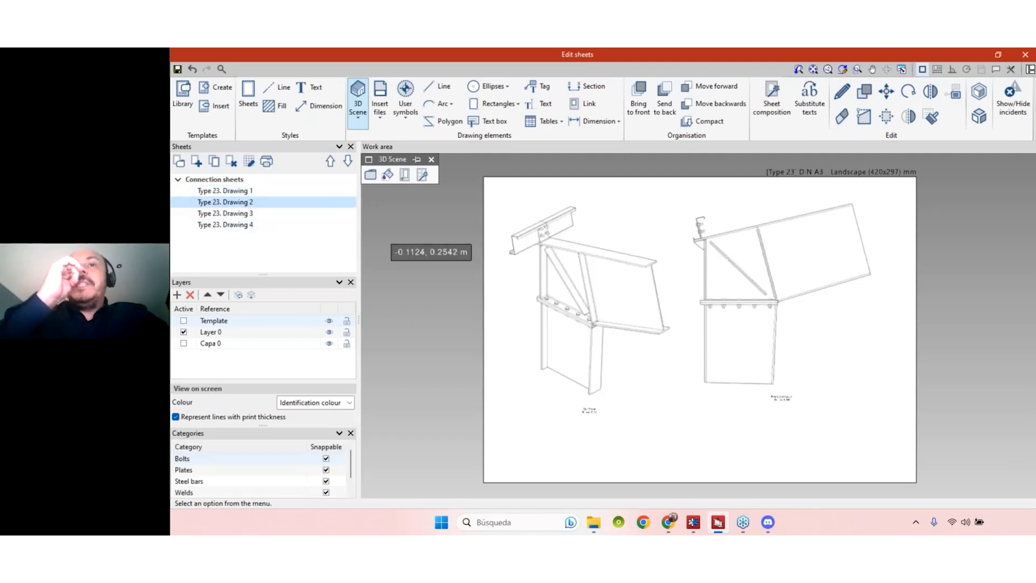
key("Down")
key("Down")
left_click(246, 214)
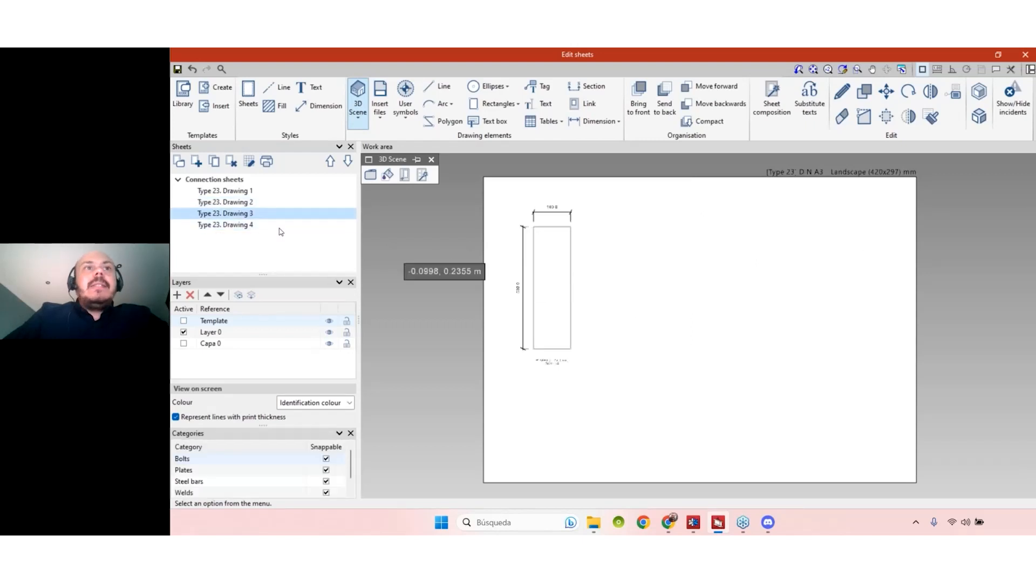
scroll(780, 379, "up", 5)
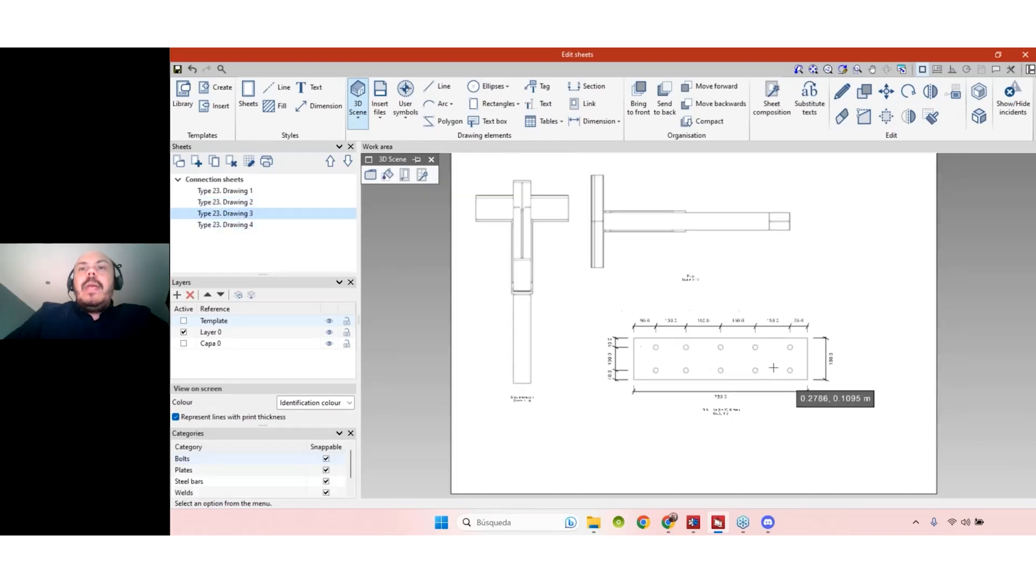
scroll(529, 354, "up", 2)
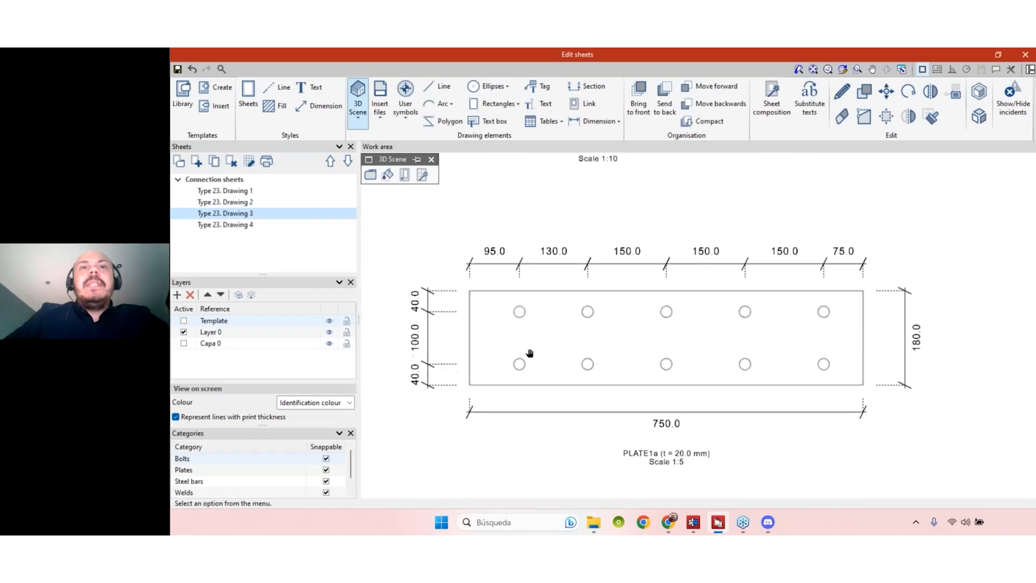
scroll(505, 249, "down", 1)
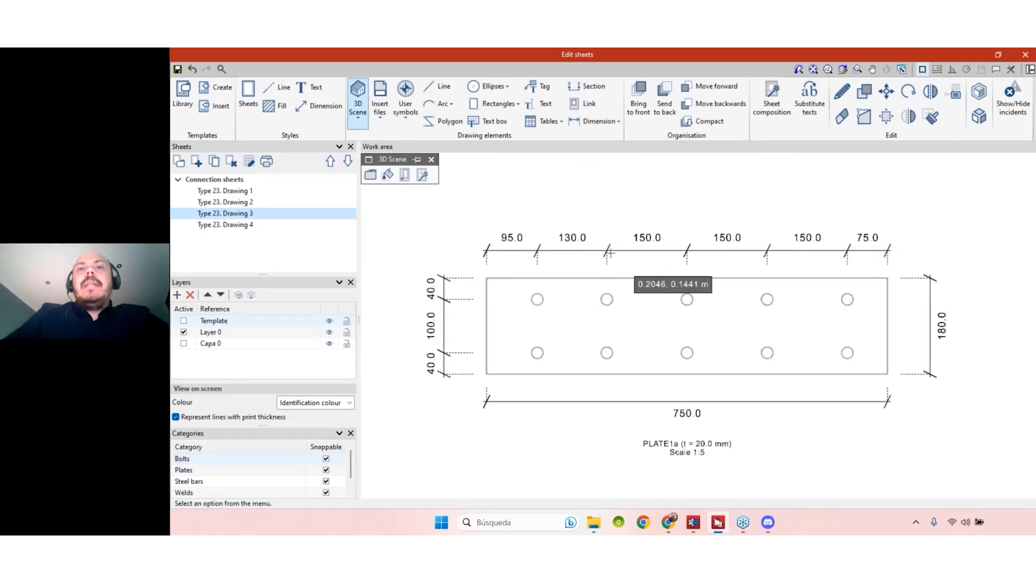
scroll(532, 247, "down", 1)
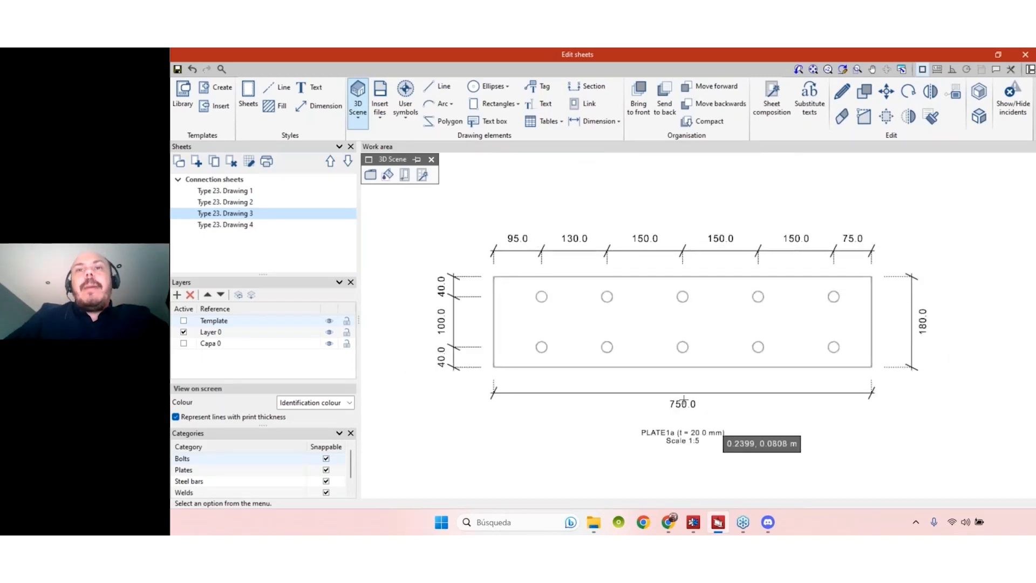
scroll(673, 405, "up", 1)
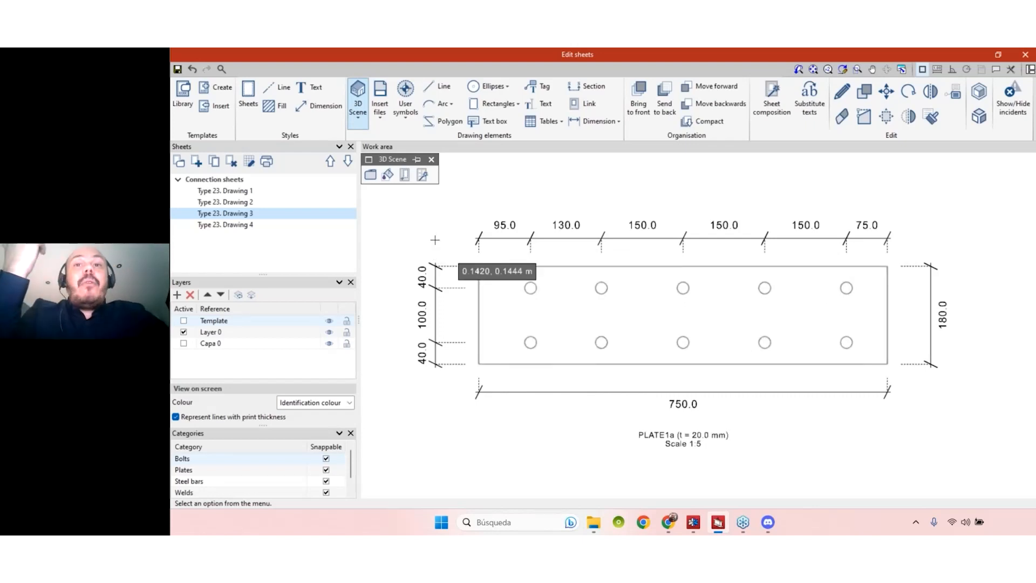
scroll(512, 260, "up", 1)
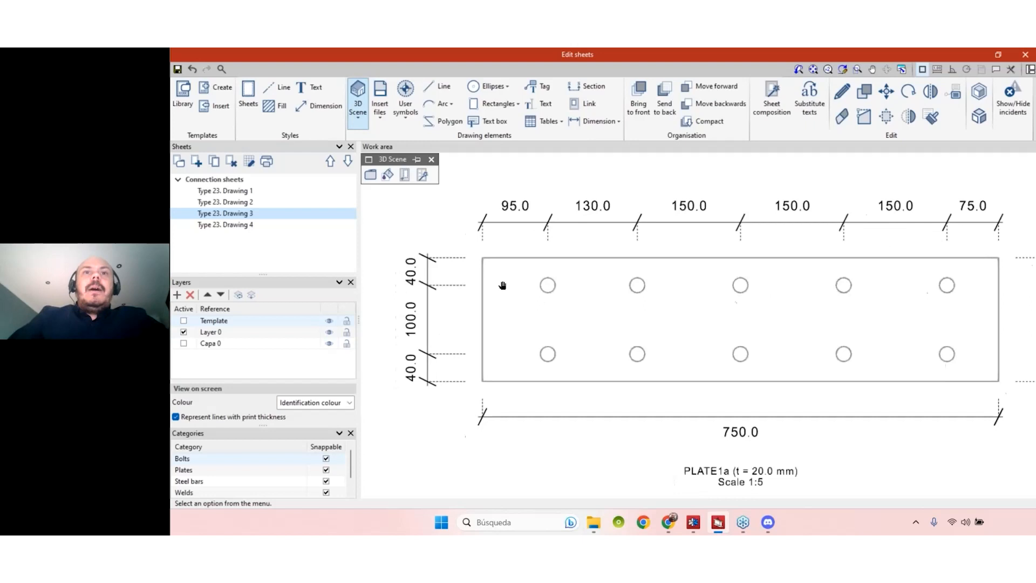
scroll(553, 299, "down", 3)
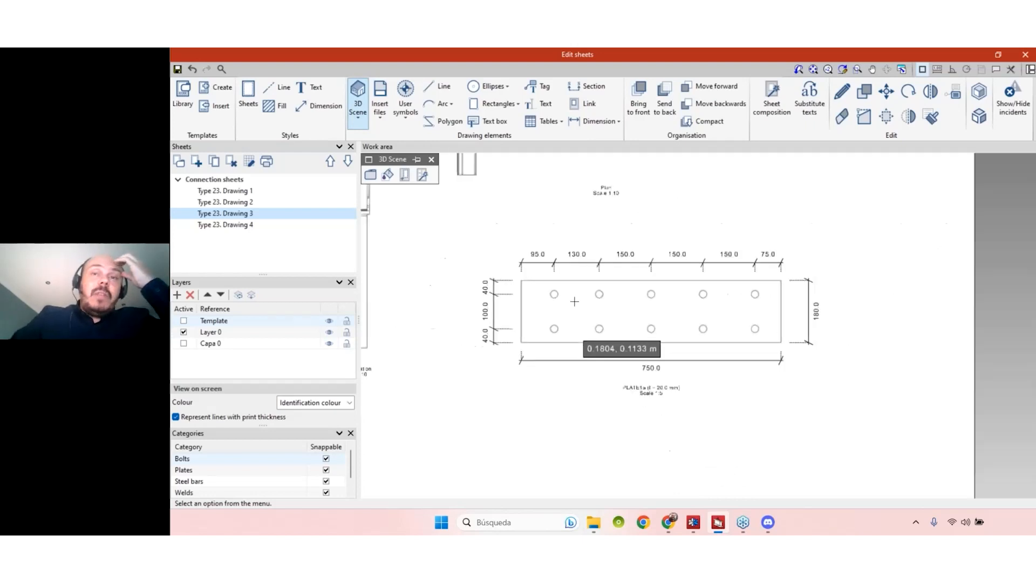
scroll(556, 304, "up", 3)
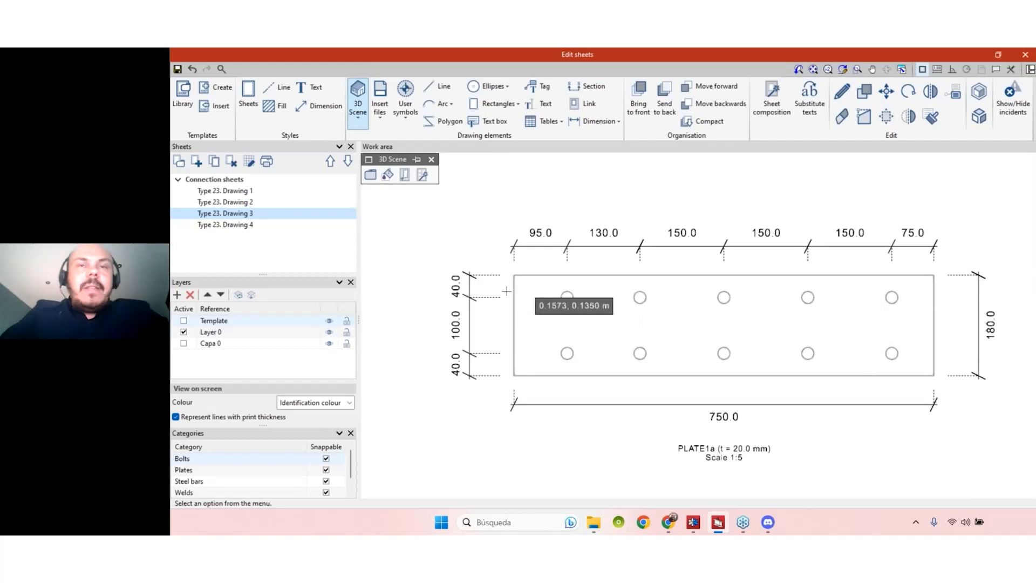
scroll(567, 297, "up", 2)
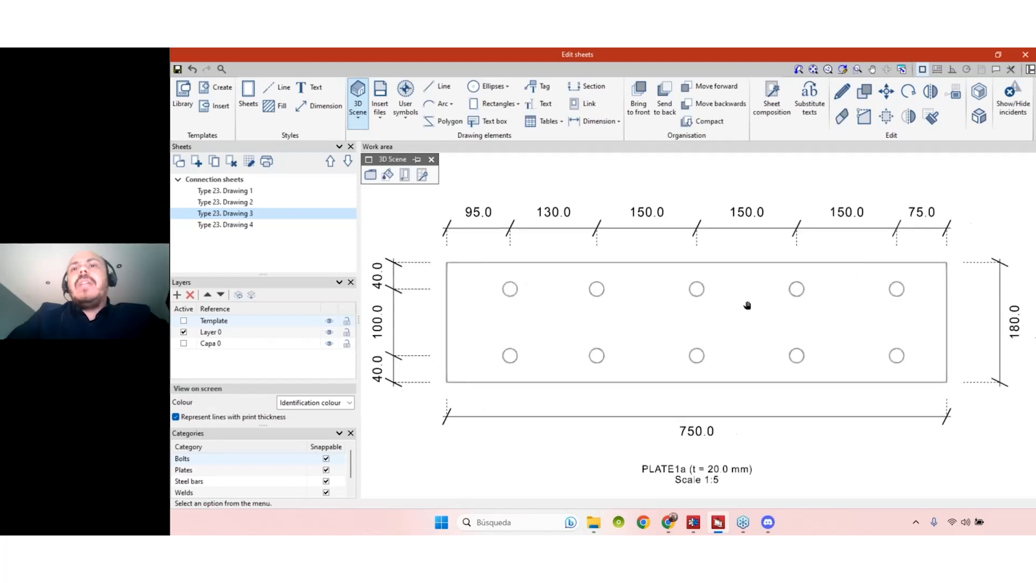
scroll(747, 303, "down", 2)
scroll(626, 273, "down", 4)
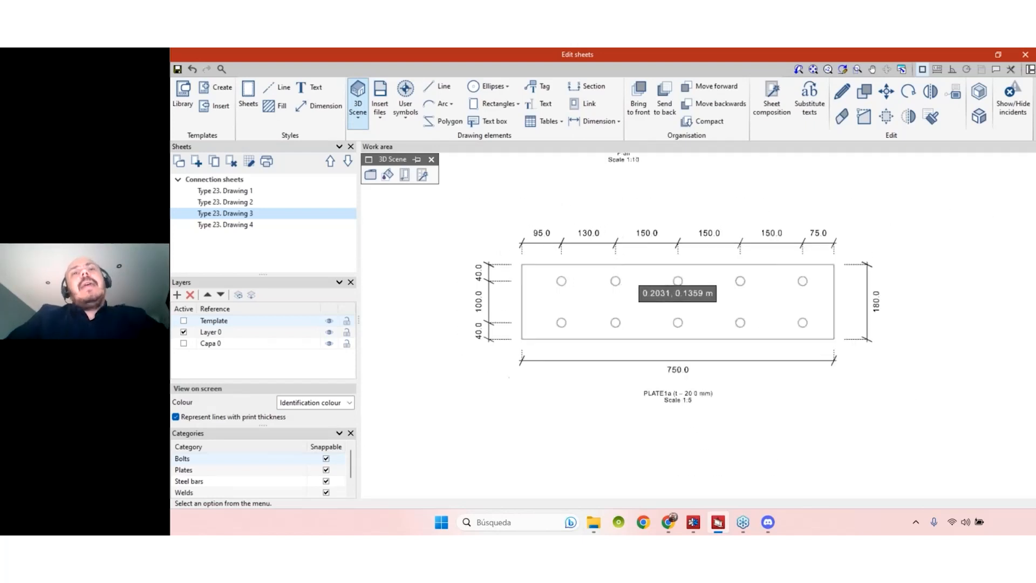
scroll(642, 303, "up", 3)
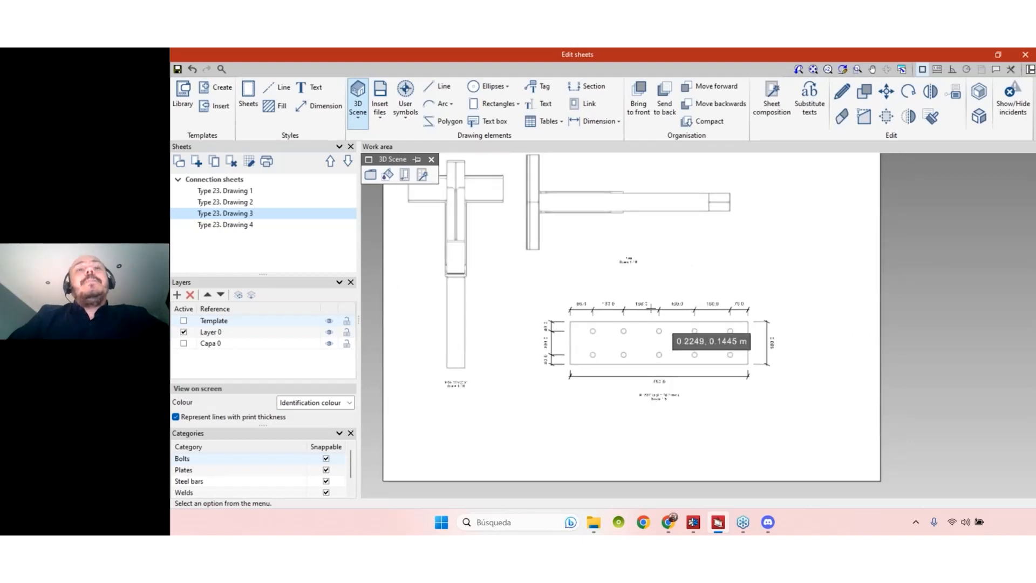
scroll(637, 356, "up", 2)
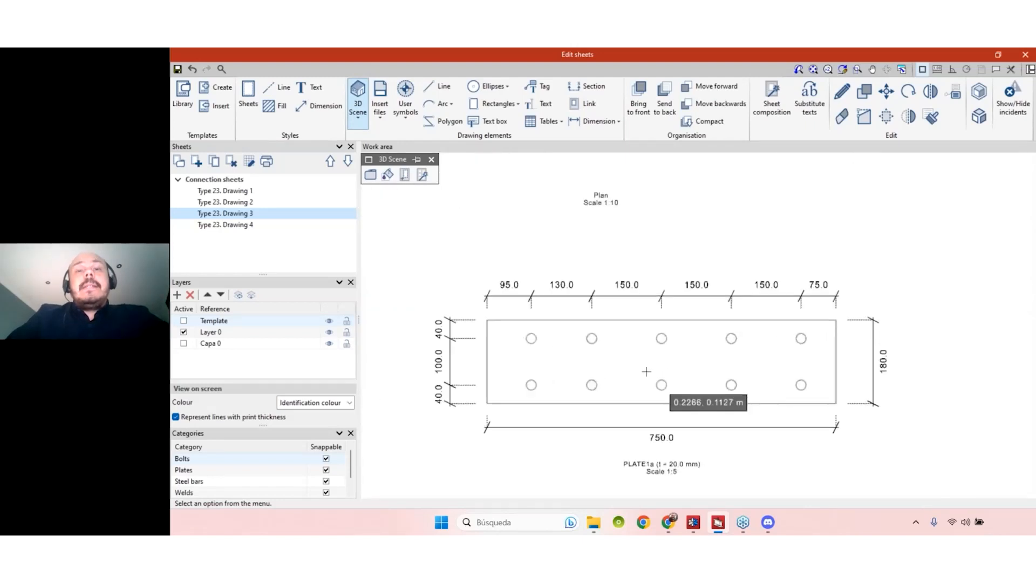
scroll(535, 337, "up", 3)
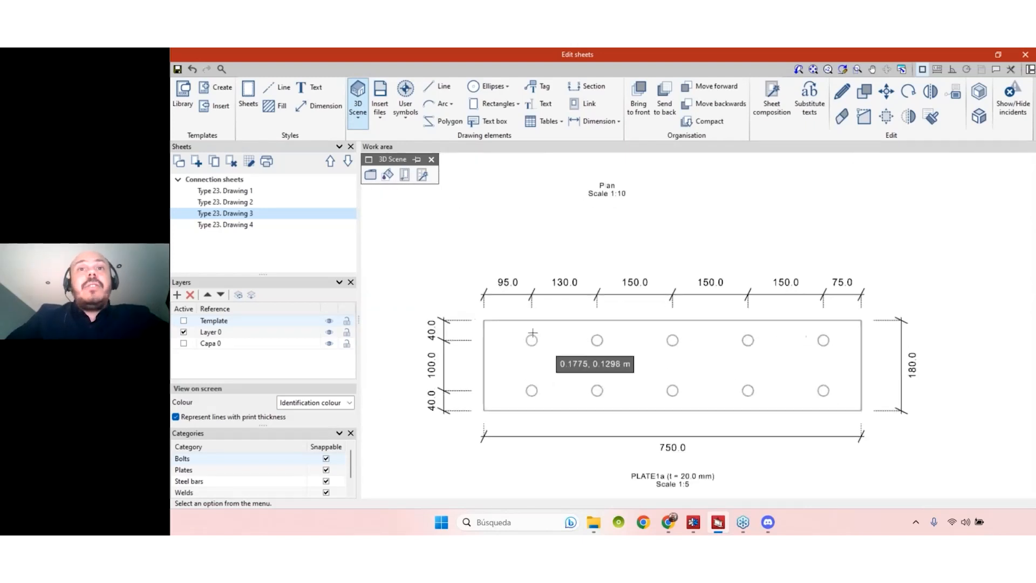
middle_click_drag(569, 309, 579, 297)
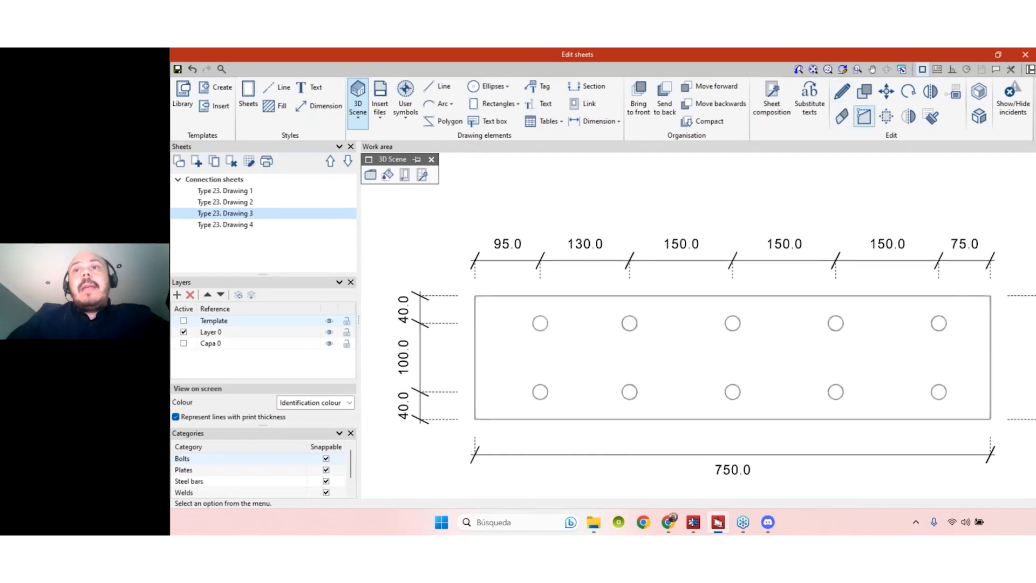
- Activate Modify geometry and select the plate's top dimension line
left_click(863, 118)
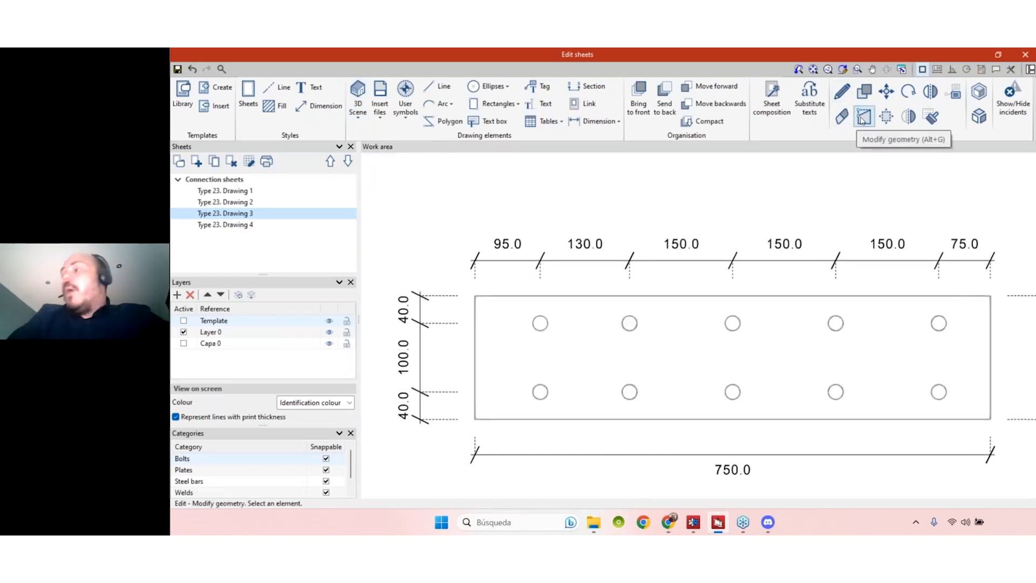
scroll(675, 243, "down", 2)
middle_click_drag(680, 232, 635, 274)
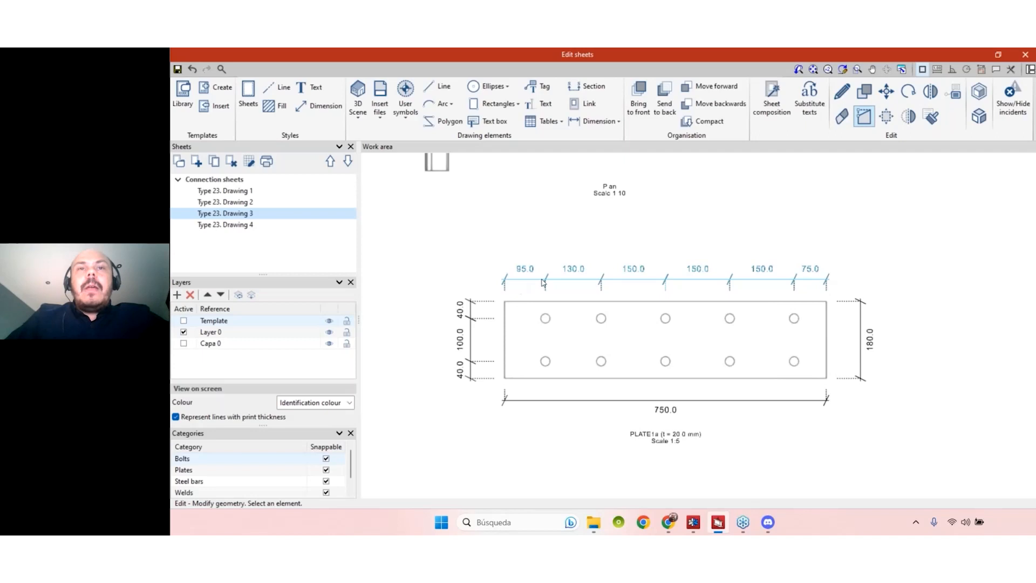
scroll(543, 282, "up", 8)
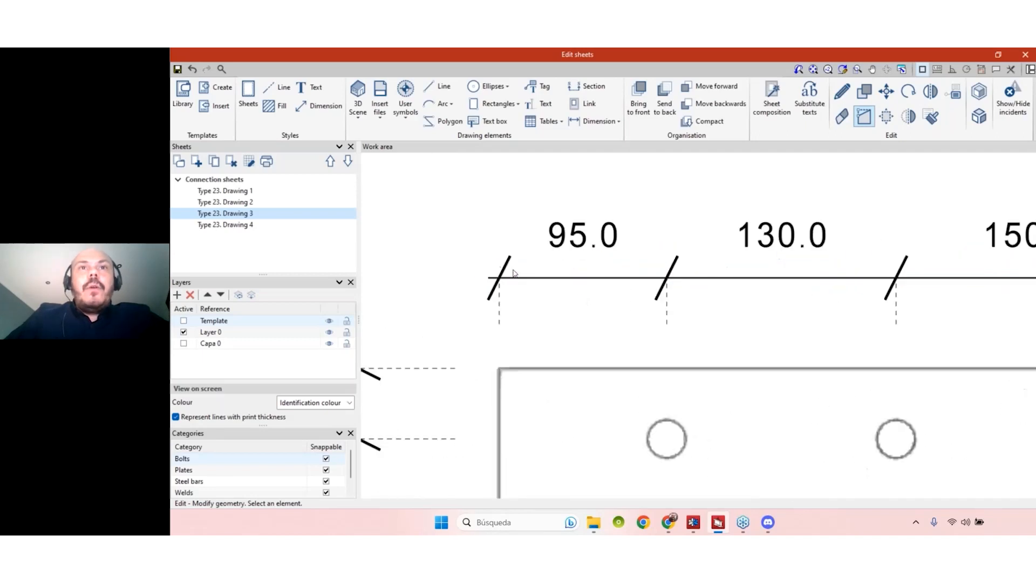
scroll(518, 278, "up", 3)
scroll(703, 298, "down", 3)
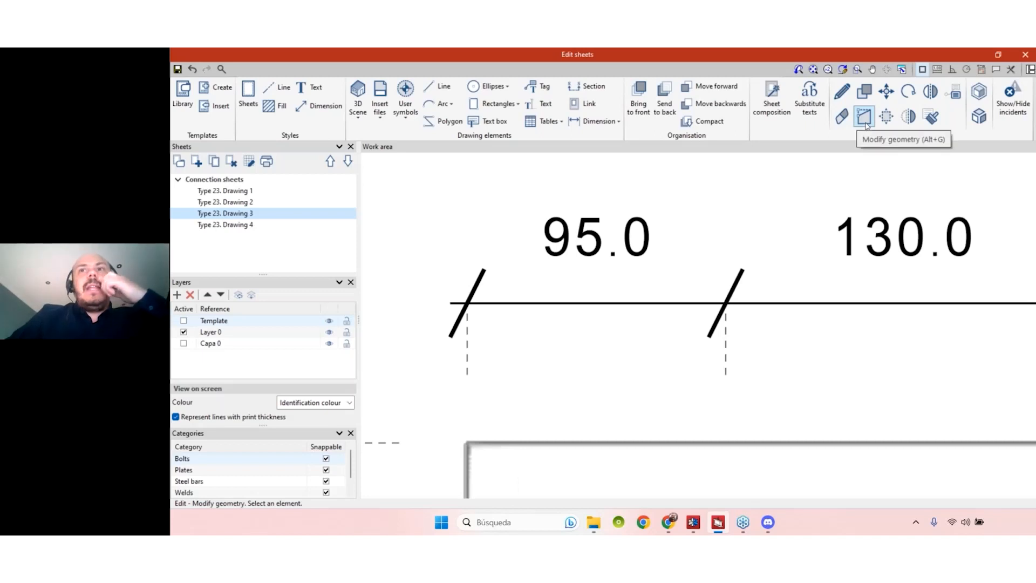
left_click(674, 303)
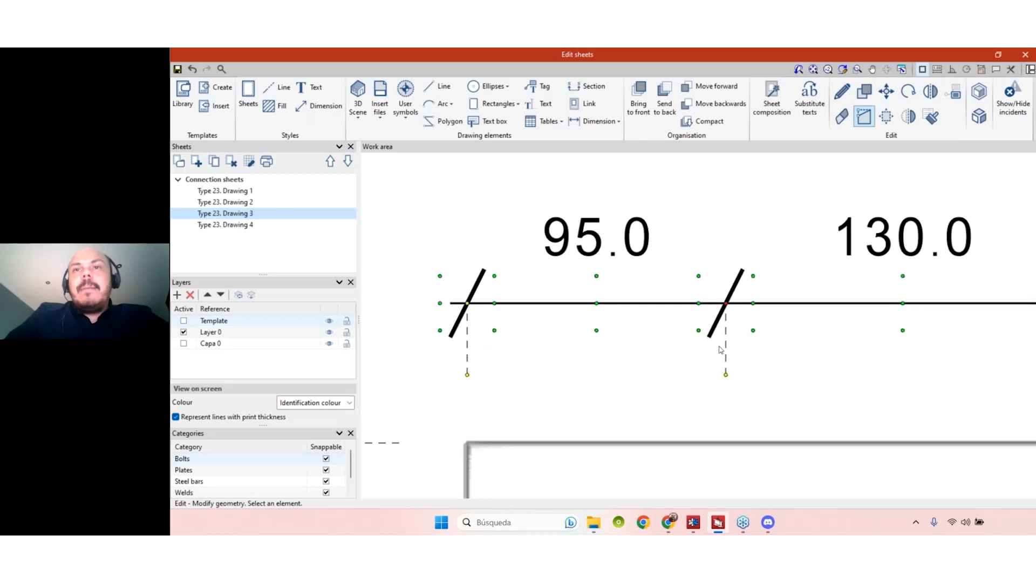
- Move the top dimension's left end point and merge 95.0 and 130.0 into 225.0
scroll(728, 308, "down", 2)
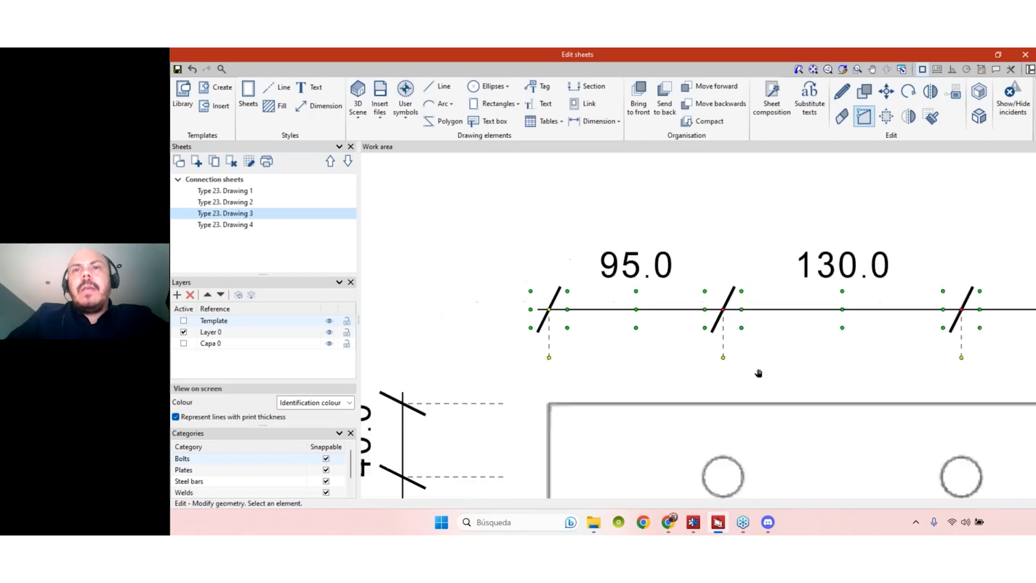
left_click(541, 318)
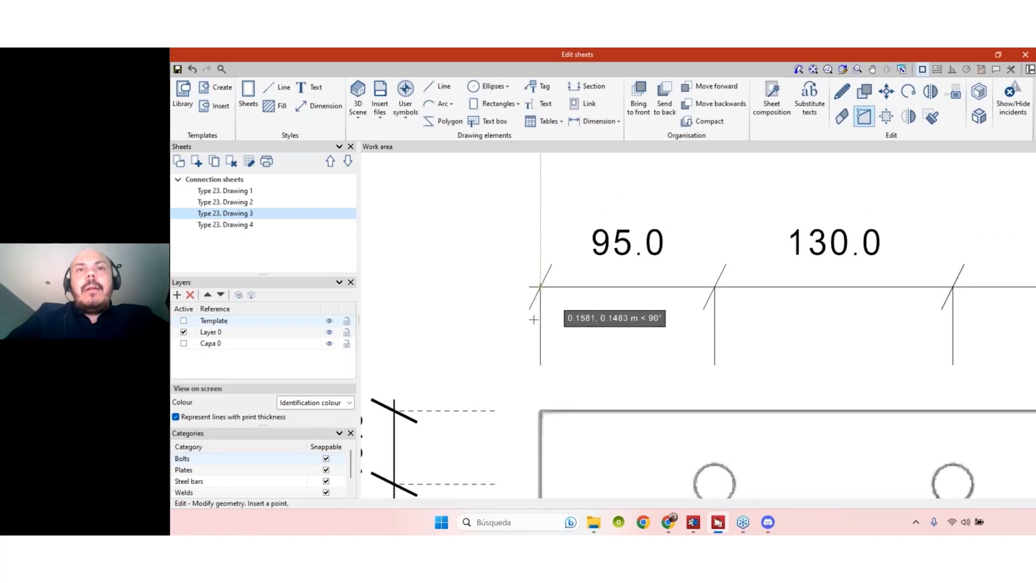
left_click(541, 269)
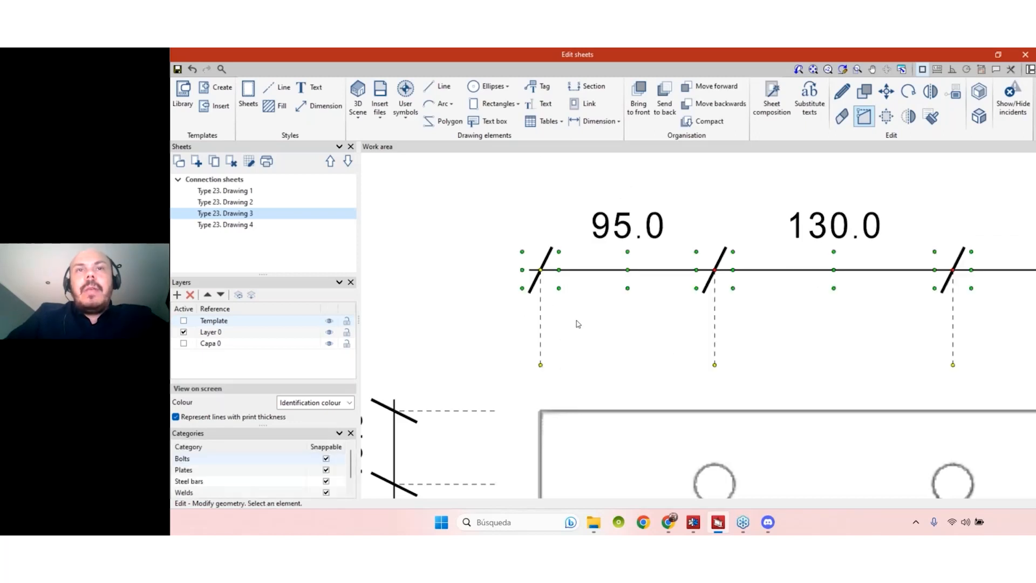
left_click(715, 270)
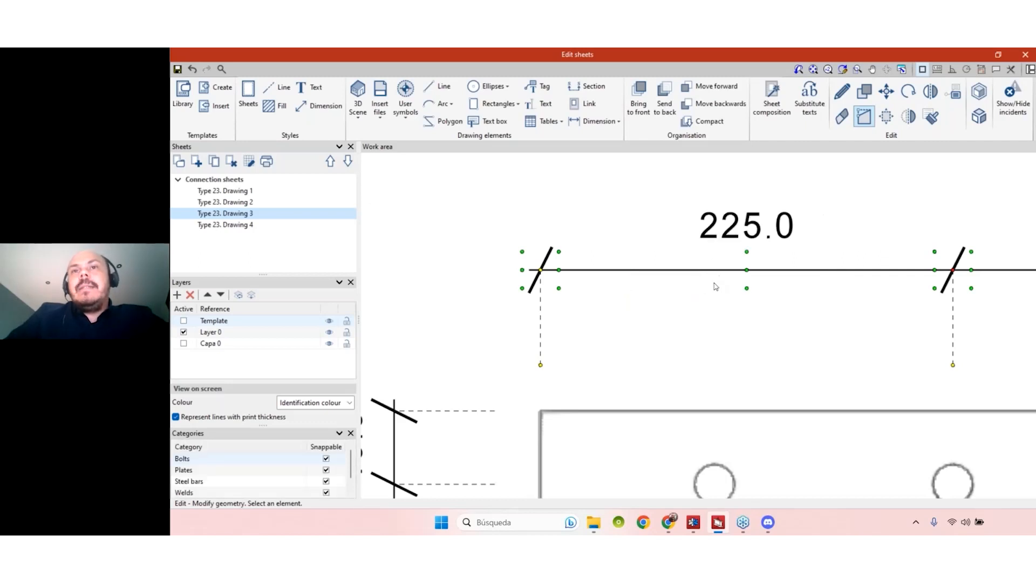
- Merge 225.0 and 150.0 into 375.0, and the two 150.0 spans into 300.0
scroll(714, 287, "down", 1)
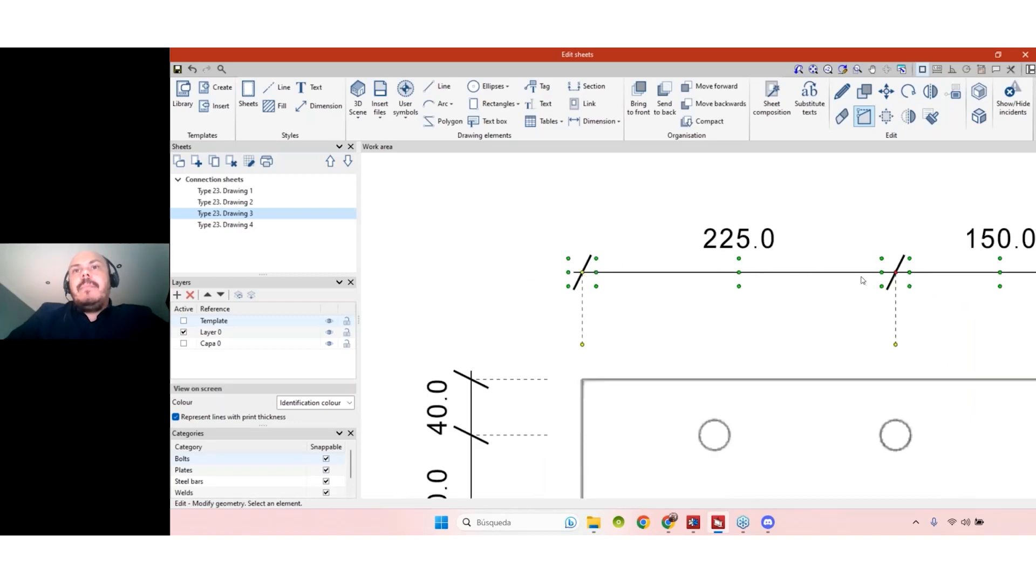
left_click(895, 274)
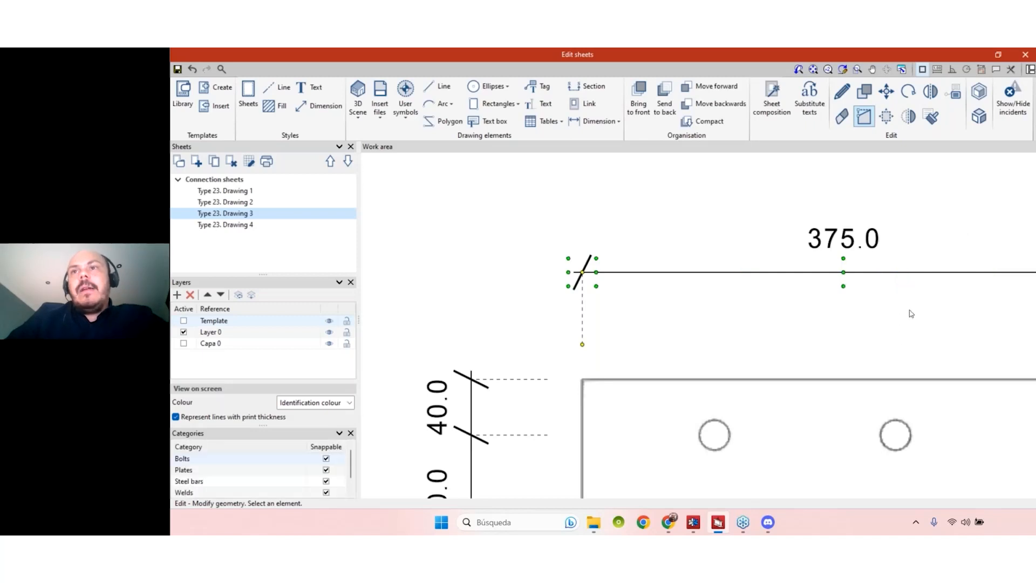
middle_click_drag(908, 308, 678, 325)
scroll(683, 325, "down", 3)
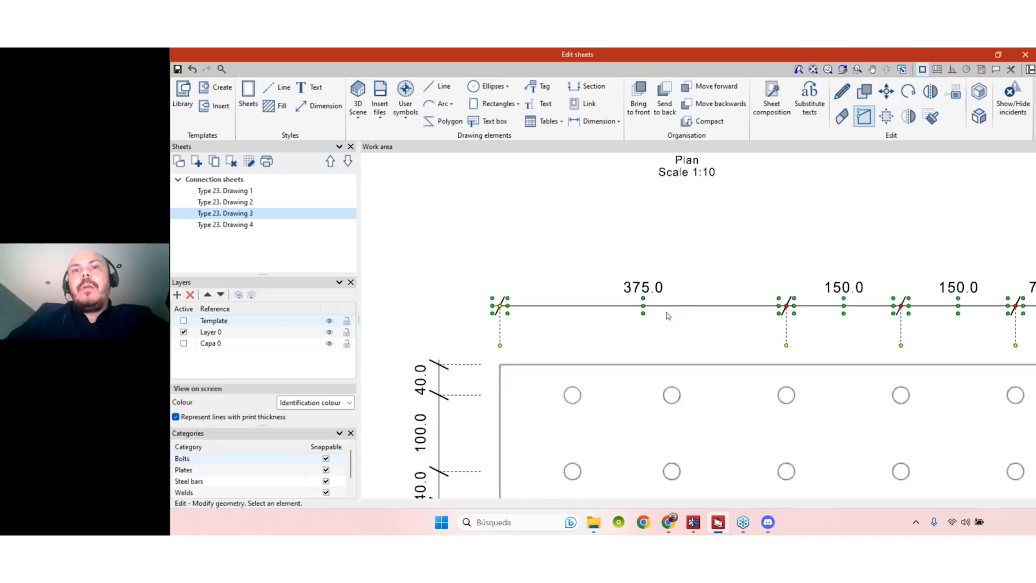
scroll(668, 316, "down", 5)
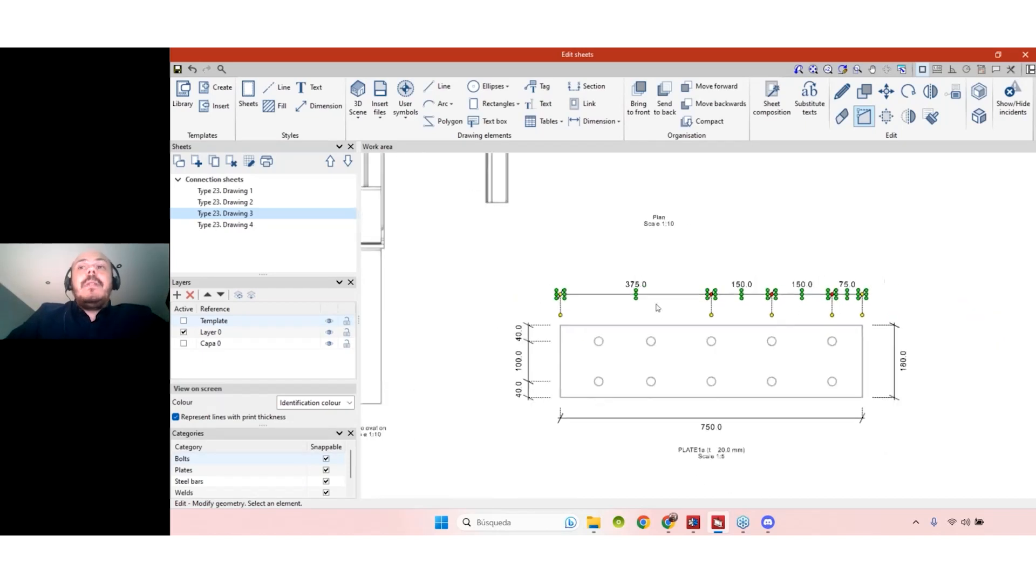
scroll(648, 292, "up", 1)
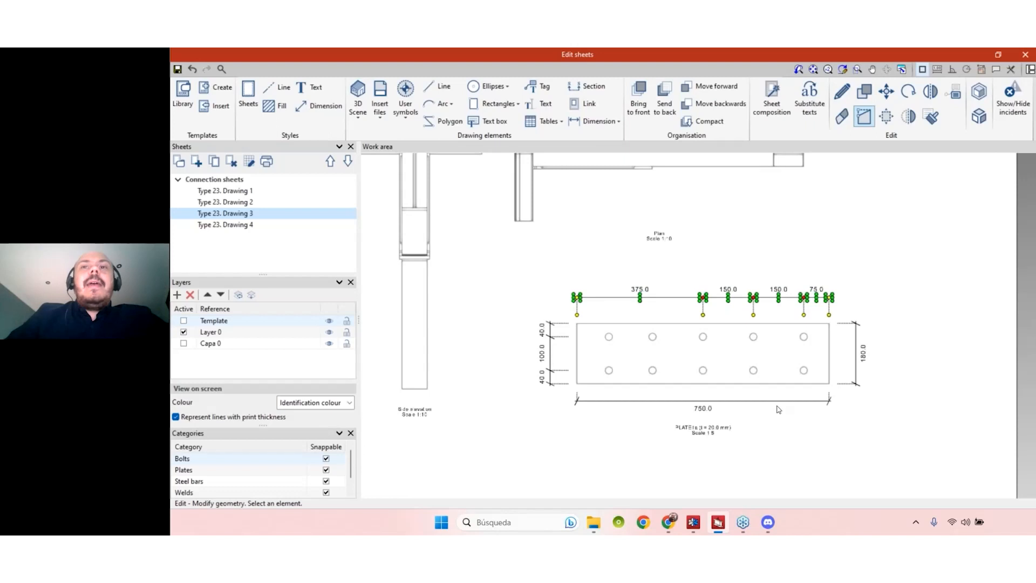
scroll(779, 409, "up", 1)
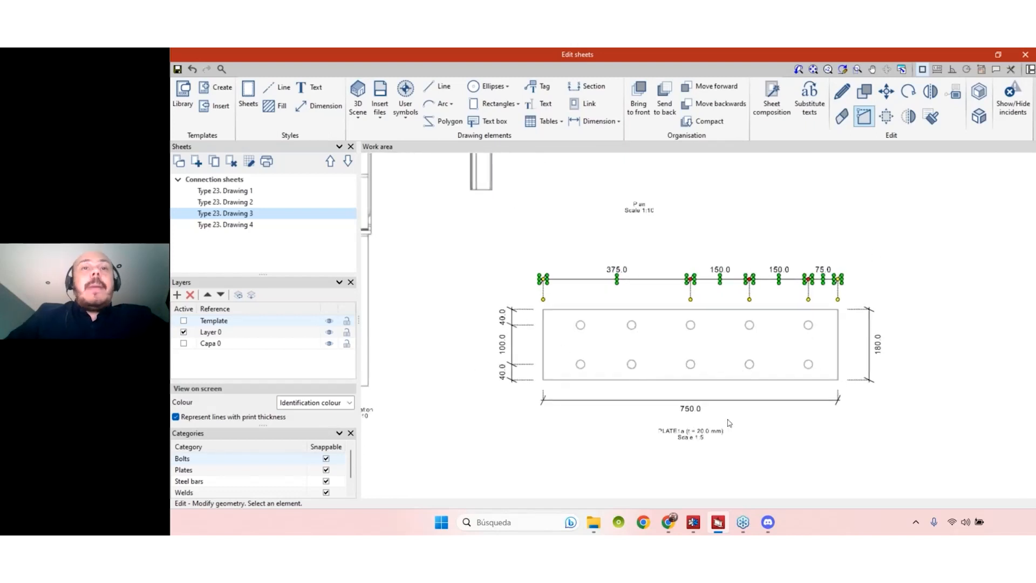
scroll(734, 283, "up", 3)
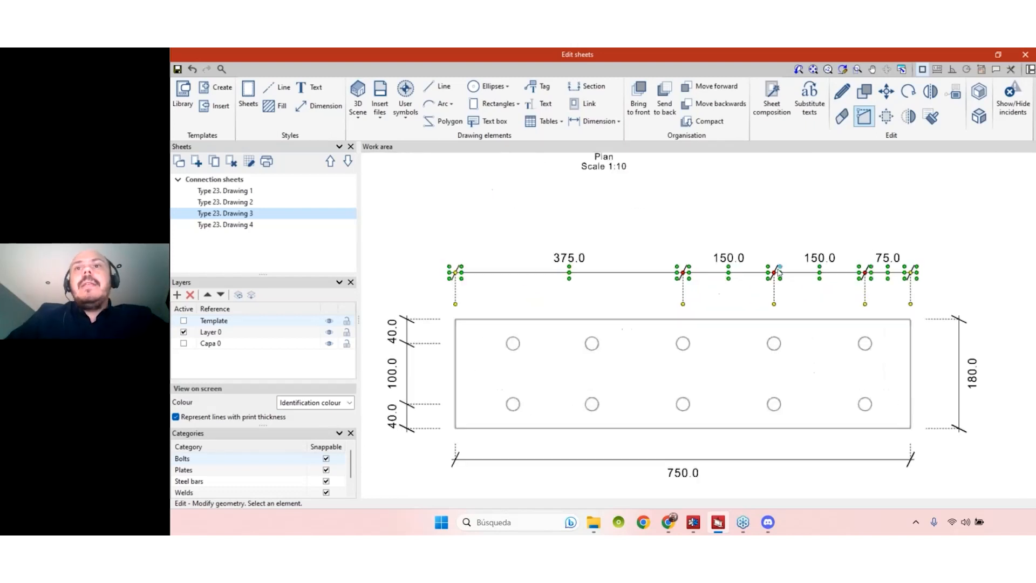
left_click(932, 276)
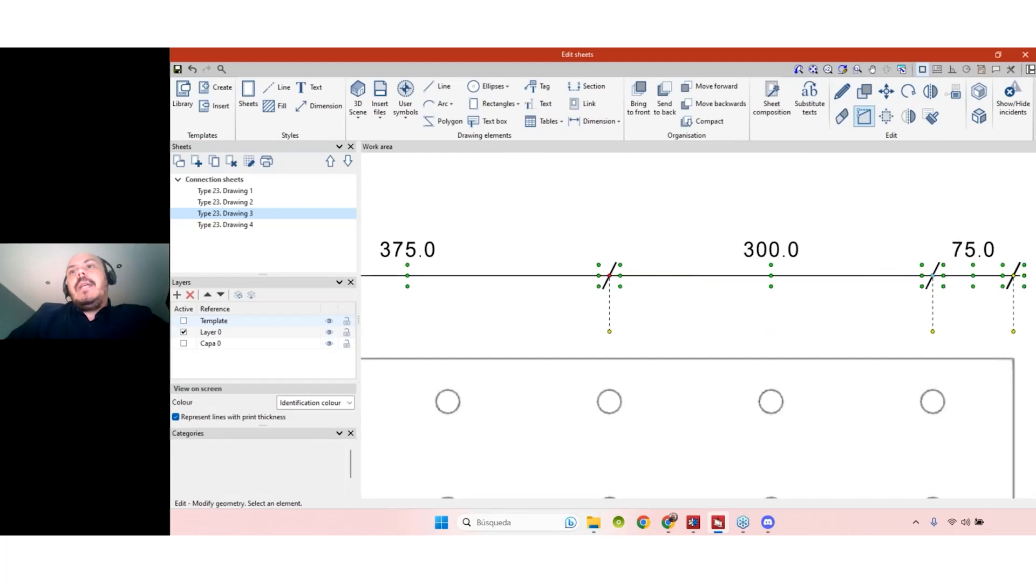
scroll(932, 277, "down", 5)
middle_click_drag(866, 293, 837, 287)
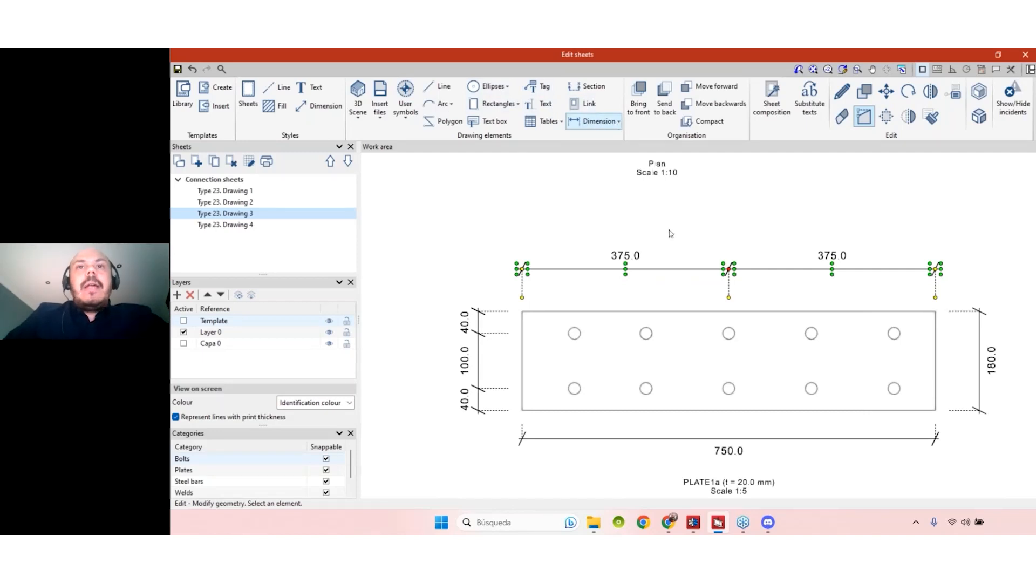
- Delete the middle node so the two 375.0 spans become one 750.0 dimension
scroll(671, 233, "down", 1)
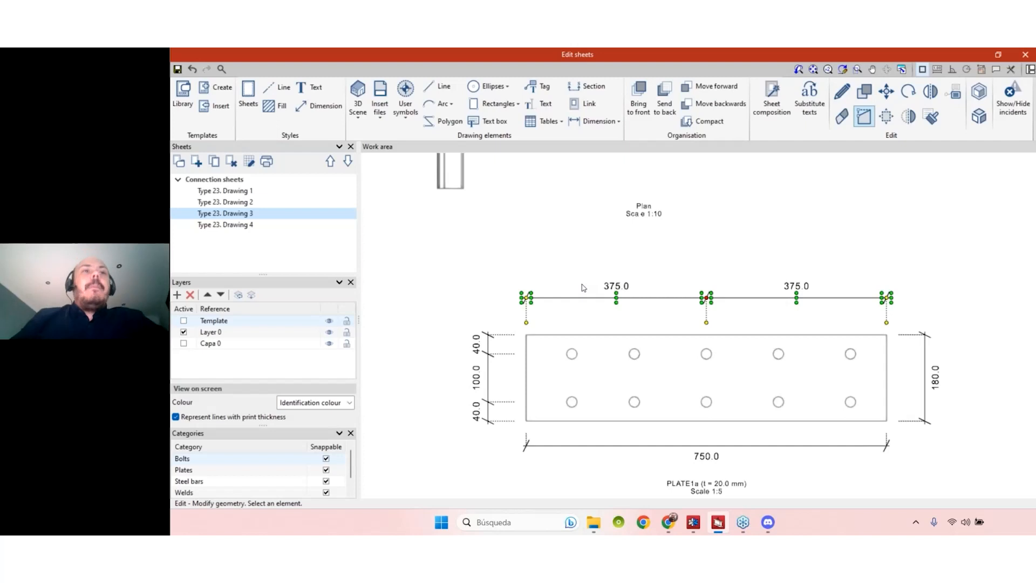
scroll(686, 403, "down", 5)
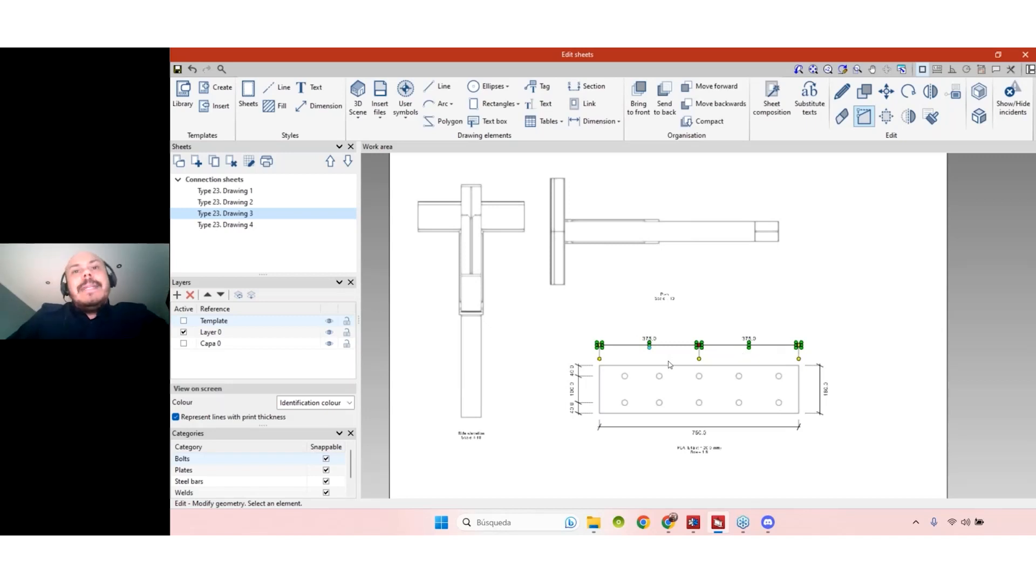
scroll(709, 360, "up", 6)
left_click(684, 323)
scroll(734, 281, "down", 2)
scroll(724, 326, "down", 2)
scroll(559, 386, "up", 5)
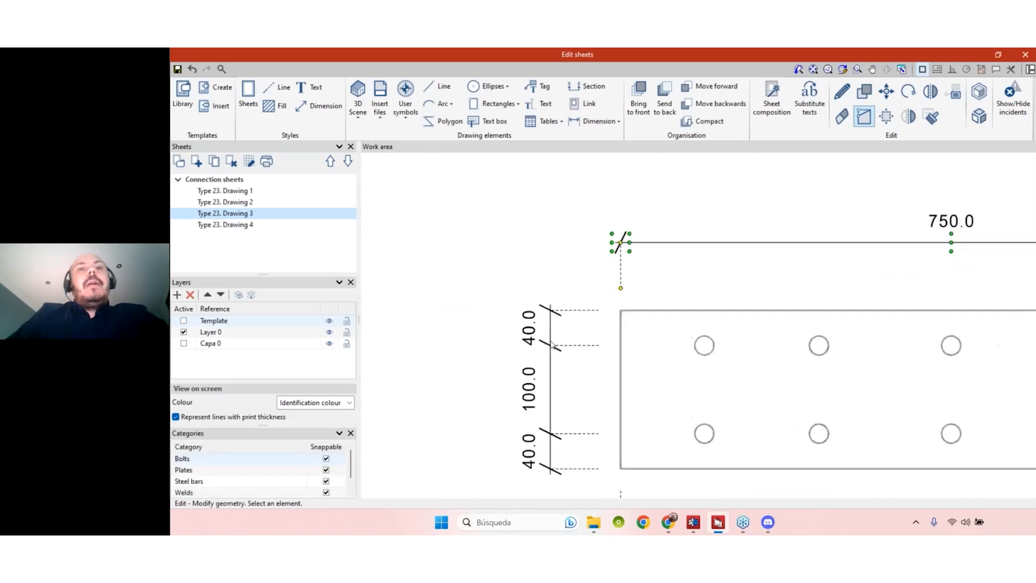
scroll(551, 346, "up", 1)
scroll(621, 276, "down", 2)
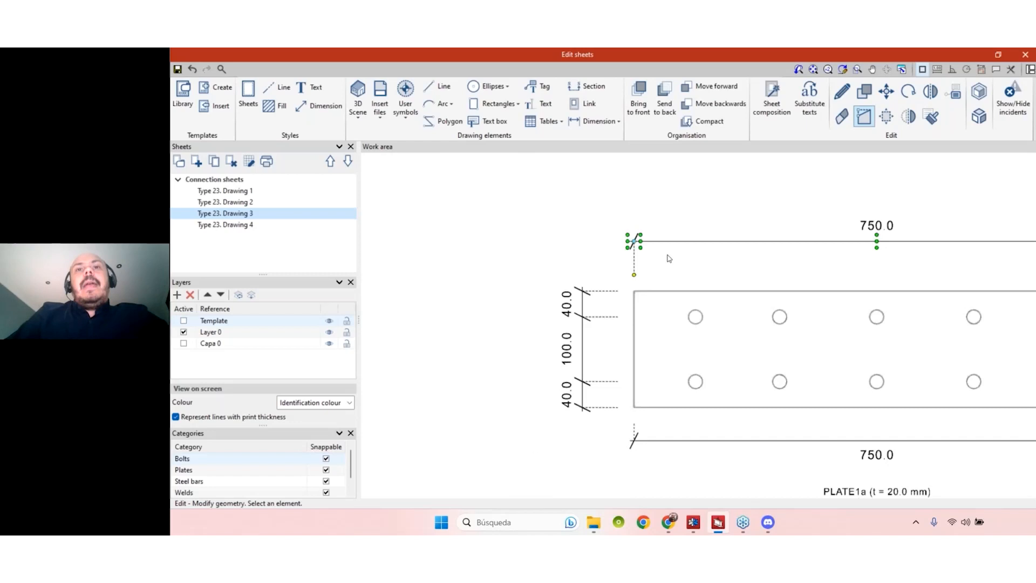
scroll(634, 248, "up", 2)
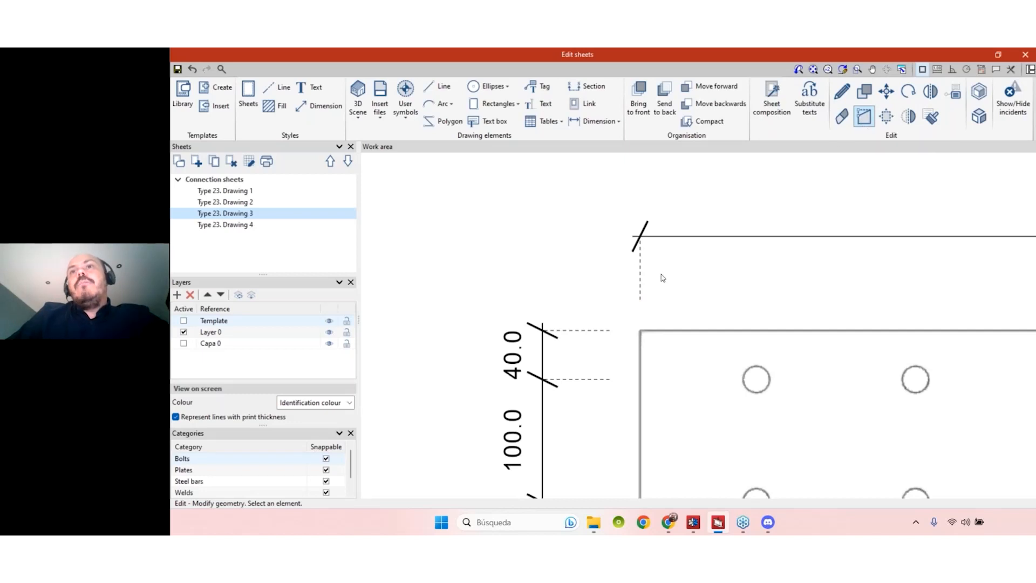
- Drag the 40/100/40 side dimensions left and merge them into a single 180.0 span
left_click(544, 395)
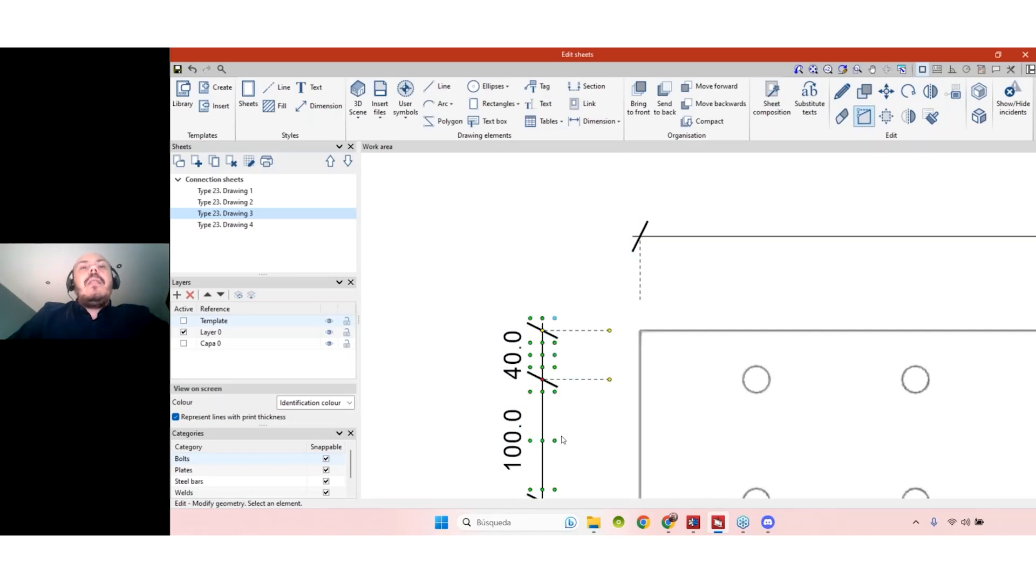
scroll(560, 367, "down", 1)
scroll(560, 367, "down", 2)
left_click_drag(553, 320, 496, 320)
left_click(496, 319)
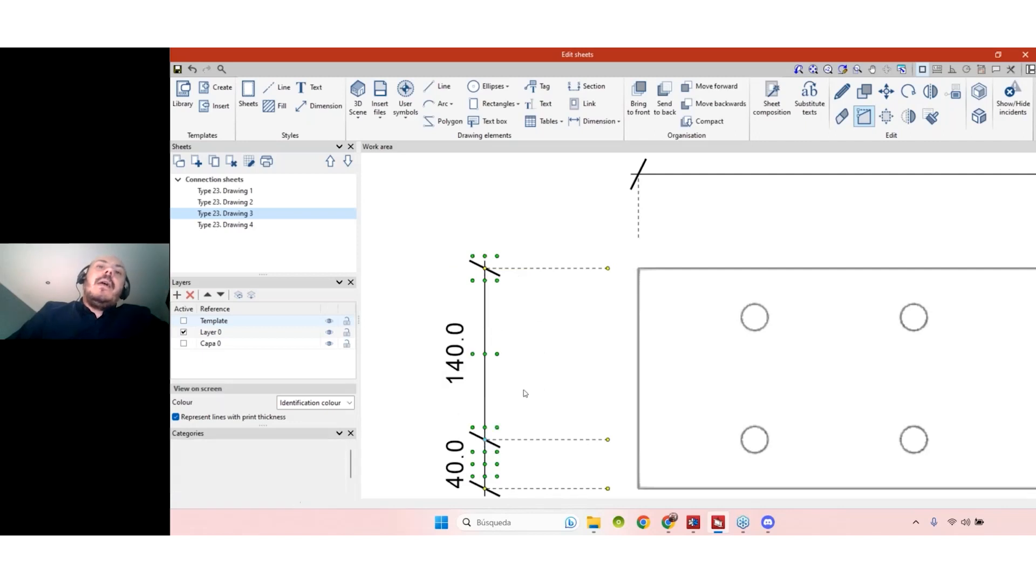
left_click(485, 439)
scroll(522, 394, "down", 1)
scroll(518, 343, "down", 4)
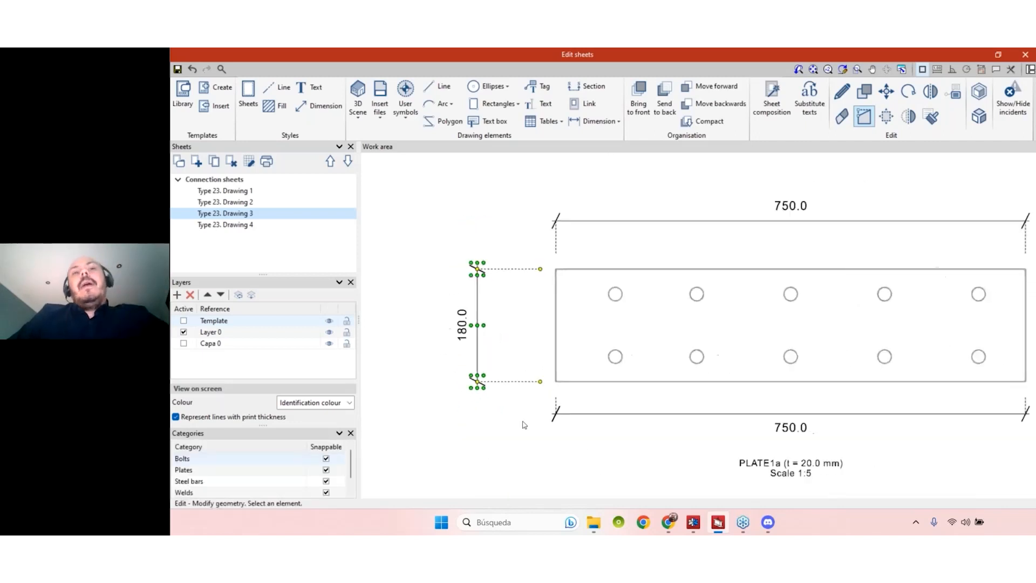
scroll(483, 410, "down", 1)
scroll(583, 296, "up", 2)
scroll(597, 279, "down", 1)
scroll(599, 276, "down", 2)
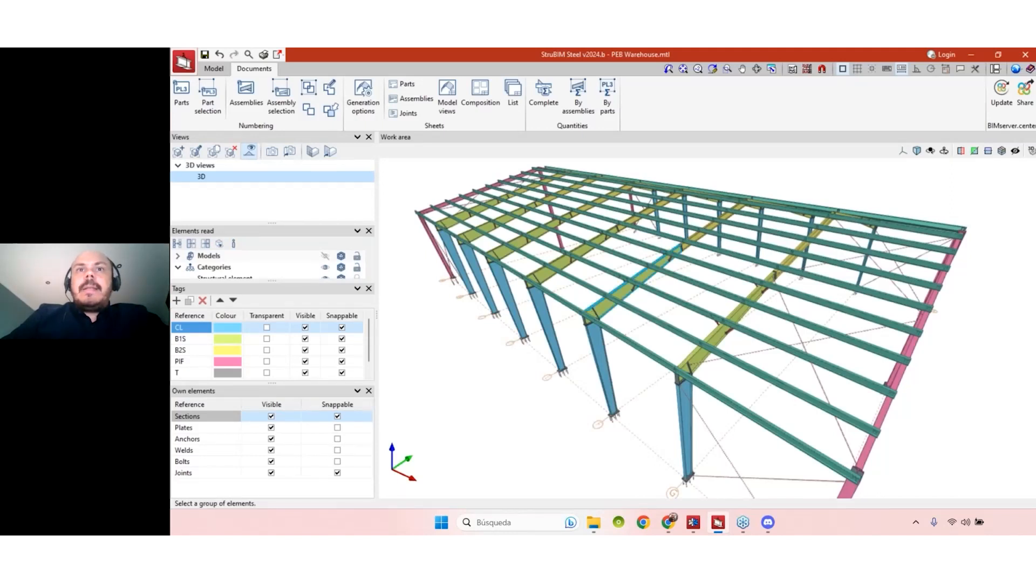
- Filter the Documents list to Part sheets and edit the PL1 row's sheet
scroll(595, 316, "up", 4)
middle_click_drag(624, 298, 605, 305)
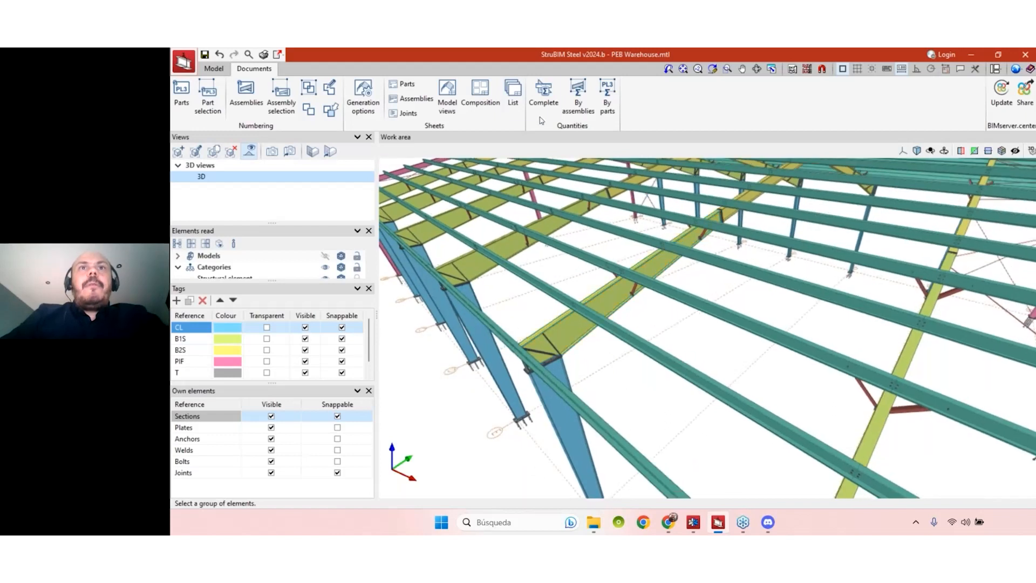
left_click(510, 106)
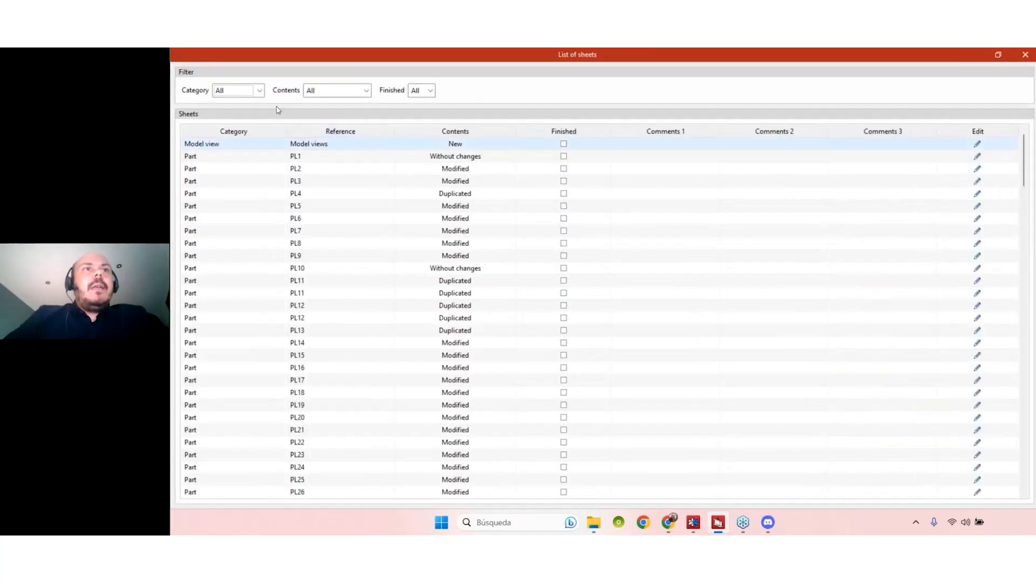
left_click(259, 91)
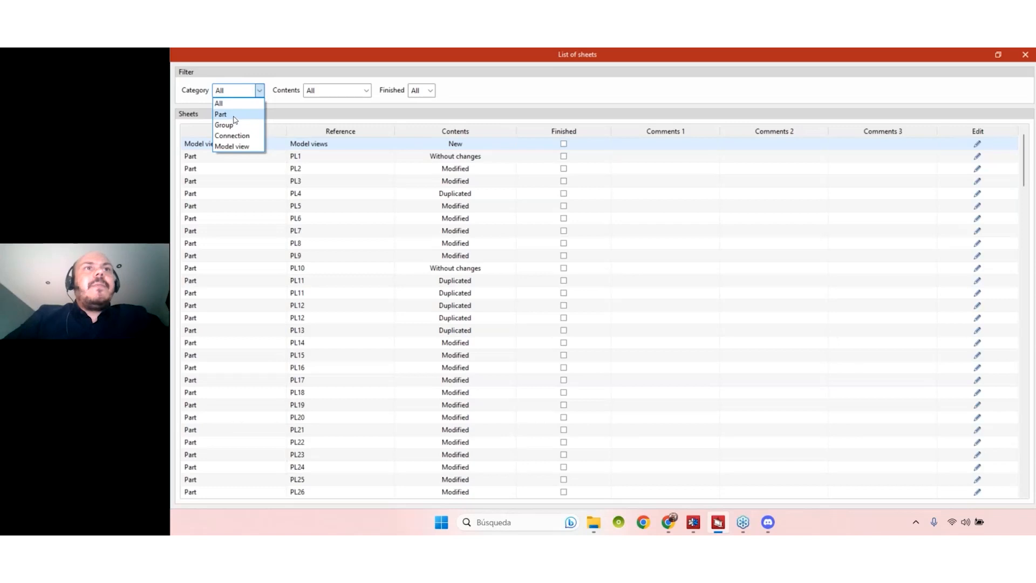
left_click(231, 115)
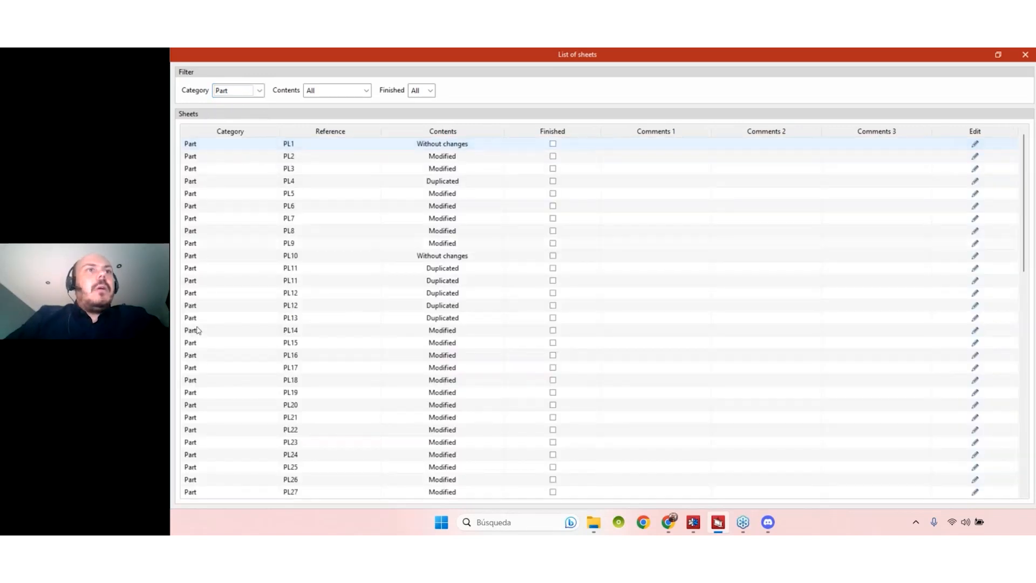
left_click(975, 143)
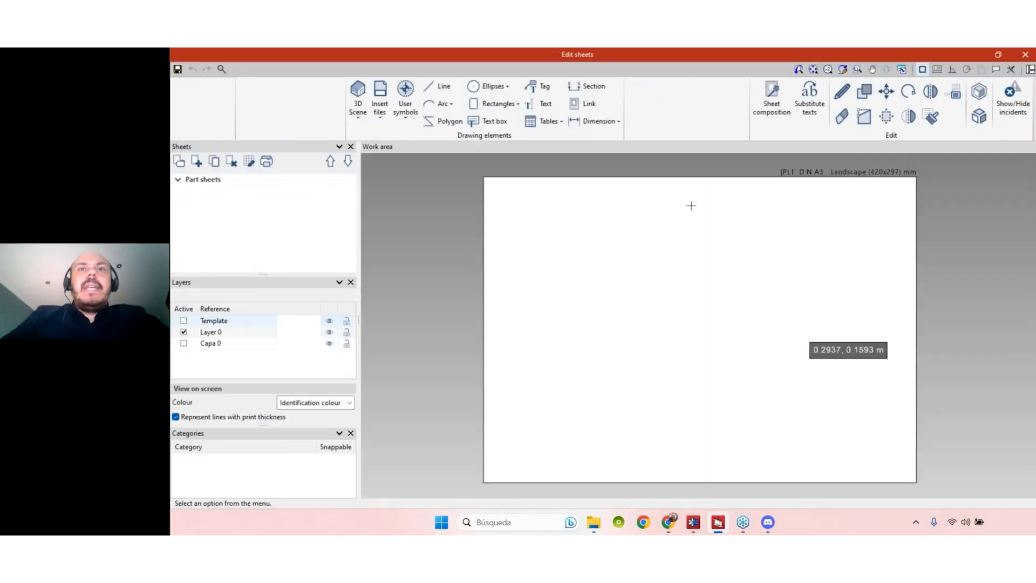
- Generate only the XY view, scale divider 10, as a vector image on PL1. Drawing 1
left_click(366, 122)
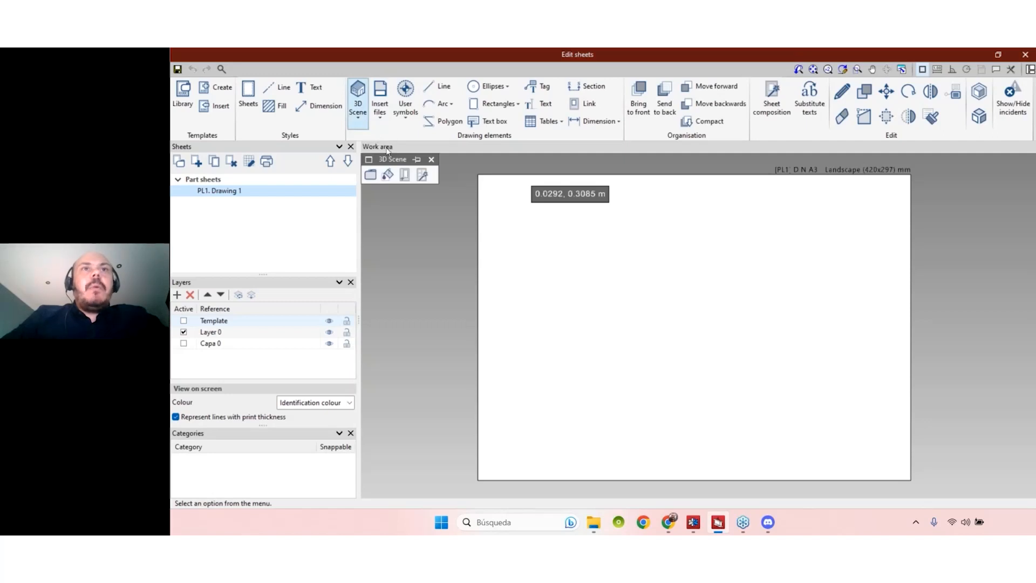
left_click(424, 176)
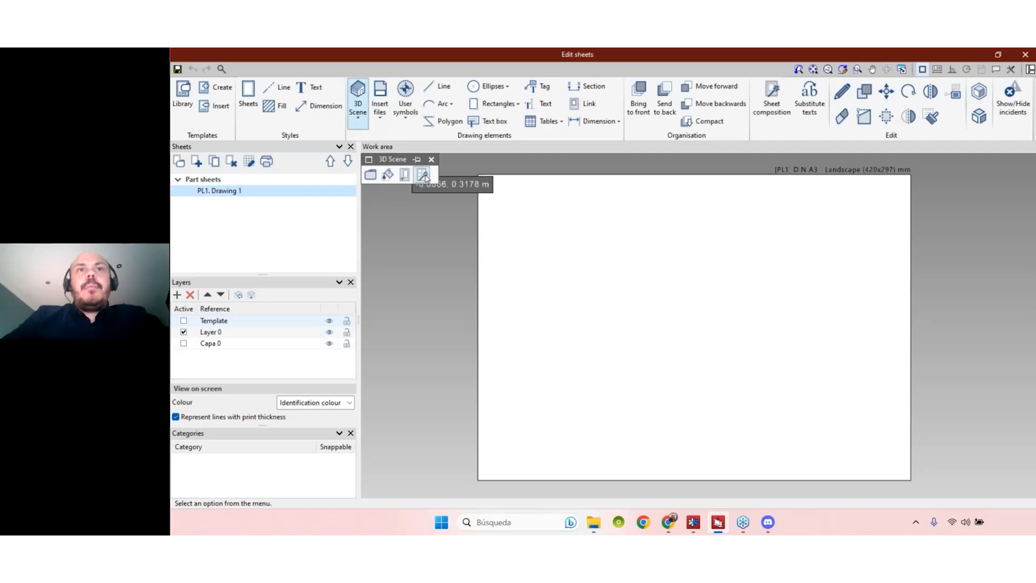
left_click(528, 290)
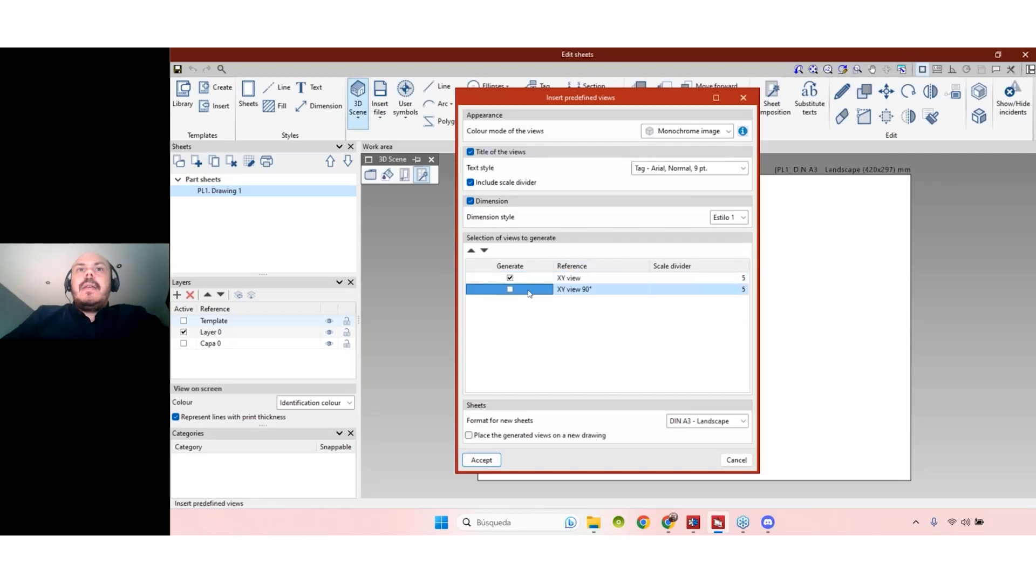
left_click(715, 279)
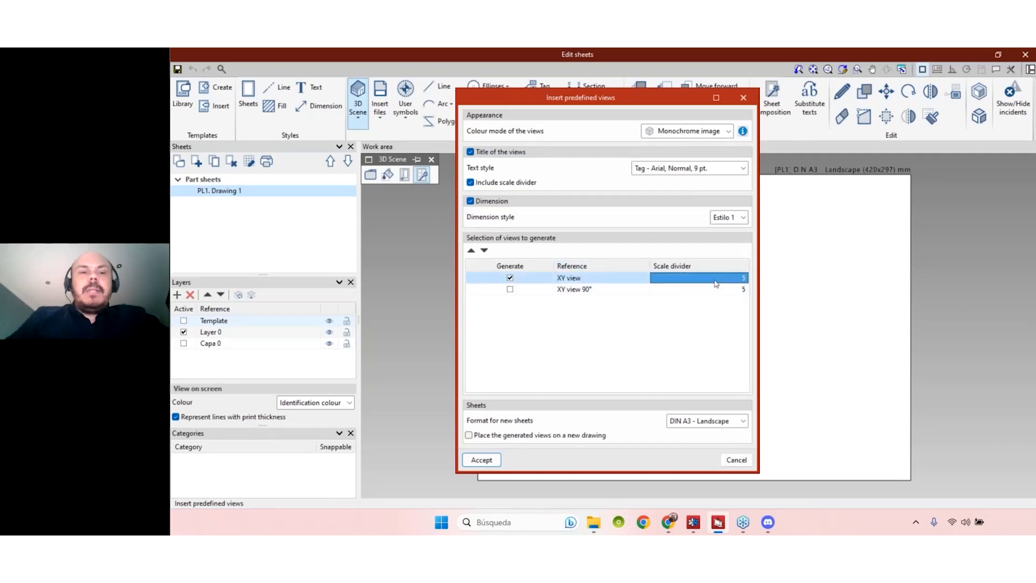
type("10")
key("Tab")
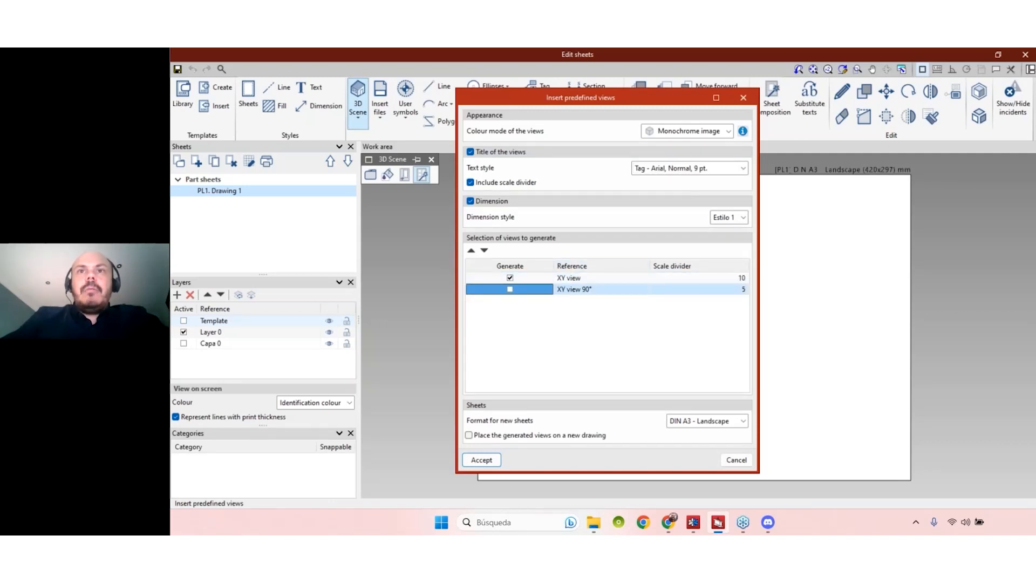
left_click(731, 218)
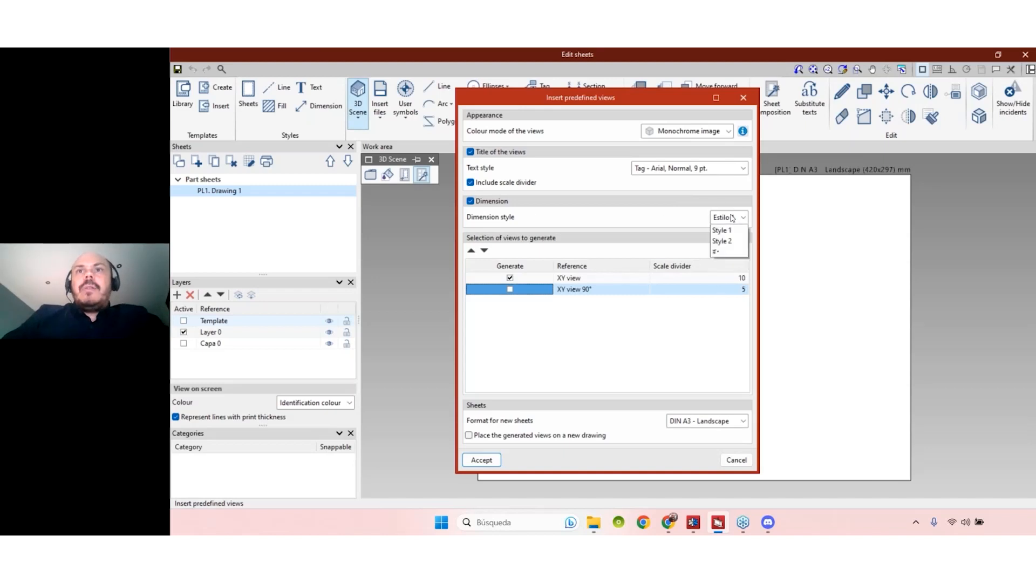
left_click(706, 133)
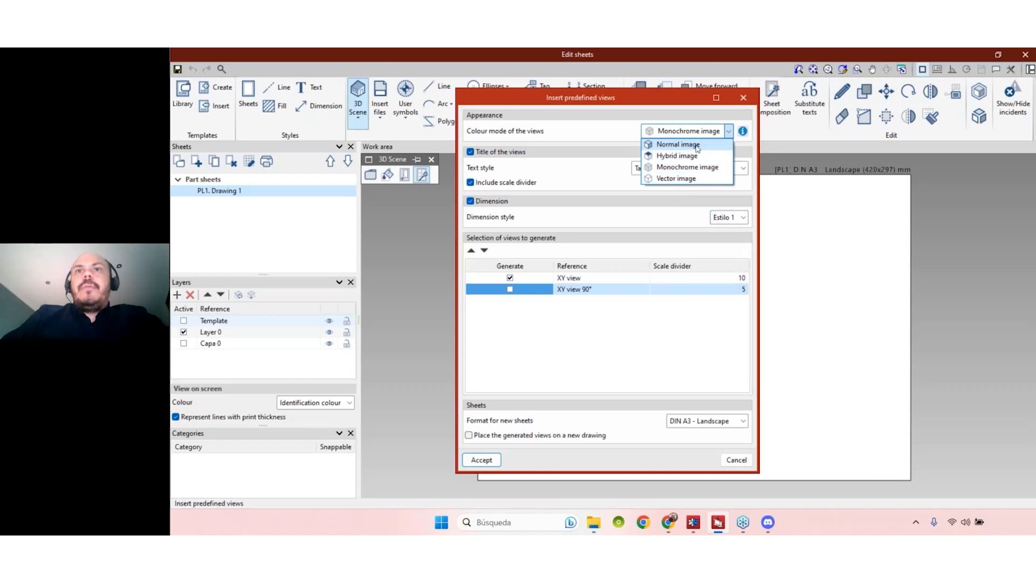
left_click(684, 179)
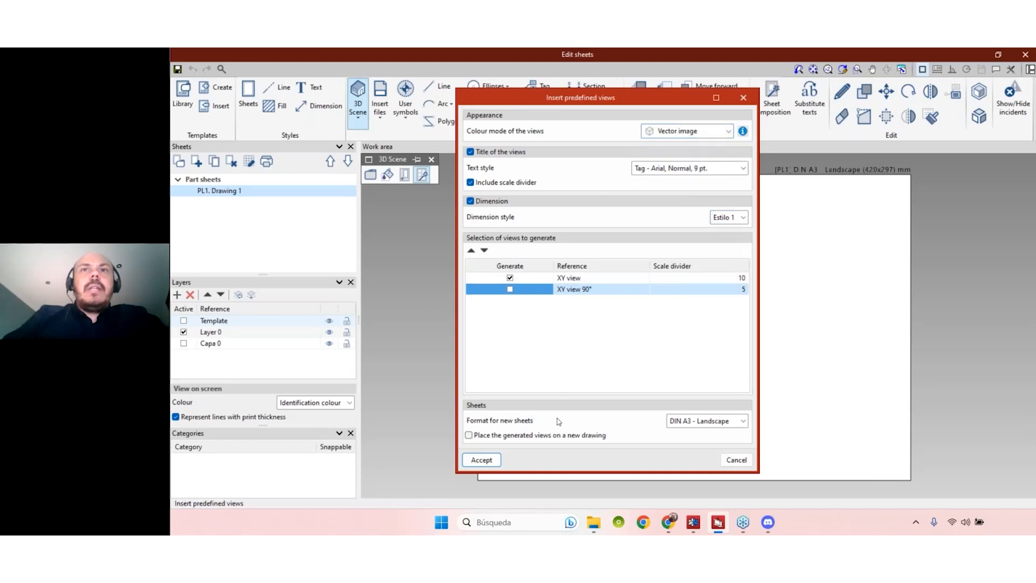
left_click(480, 460)
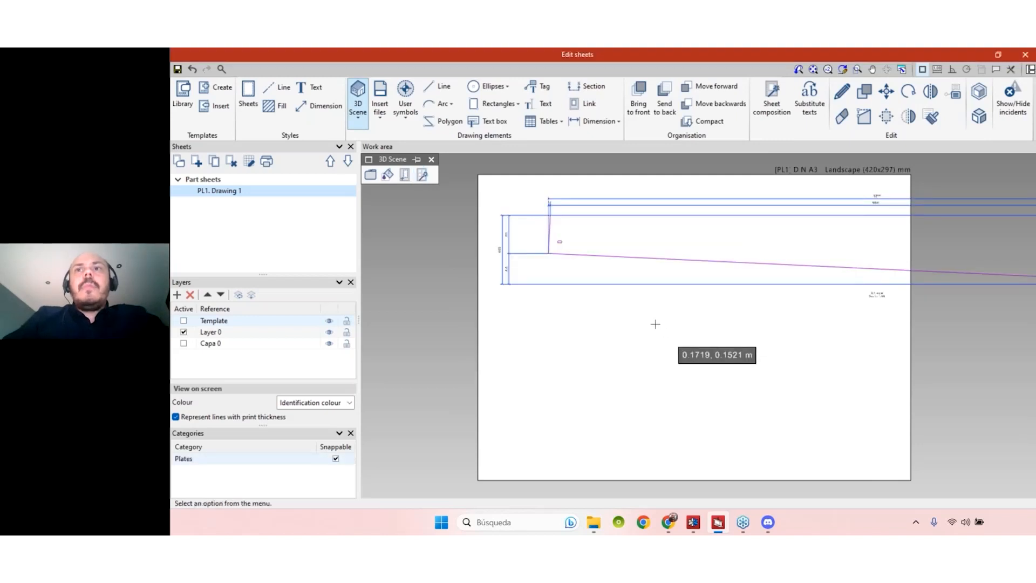
- Window-delete the oversized XY view and reopen the predefined view settings at the XY scale divider
scroll(656, 324, "down", 2)
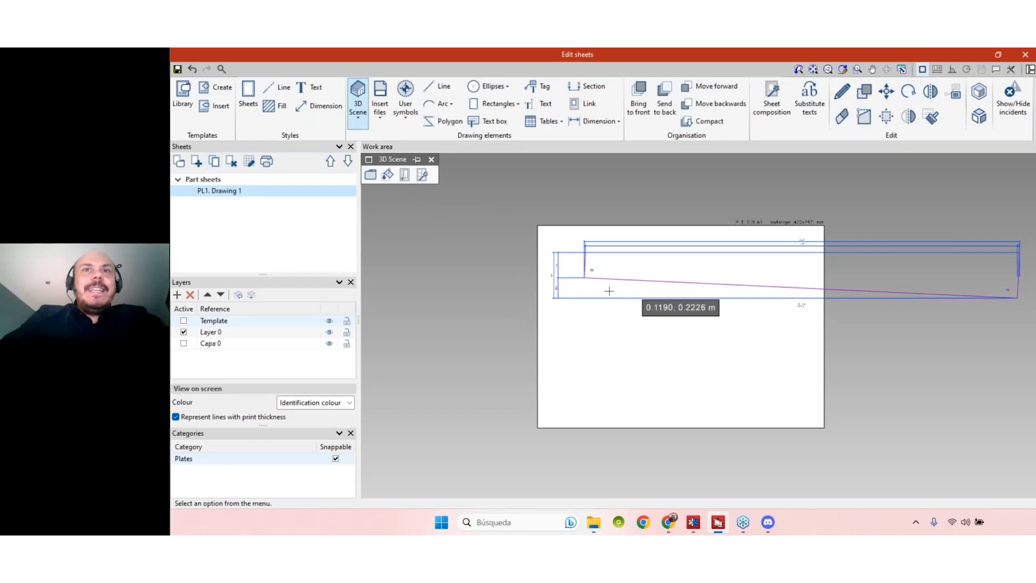
left_click(842, 116)
mouse_move(905, 388)
left_mouse_down()
mouse_move(712, 266)
mouse_move(576, 205)
left_mouse_up()
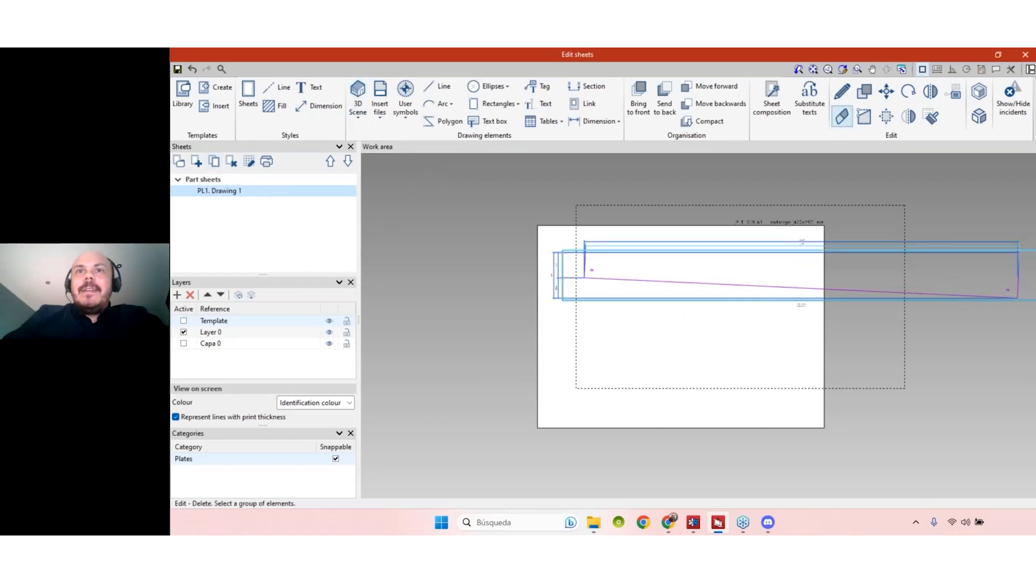
left_click(576, 205)
left_click(359, 103)
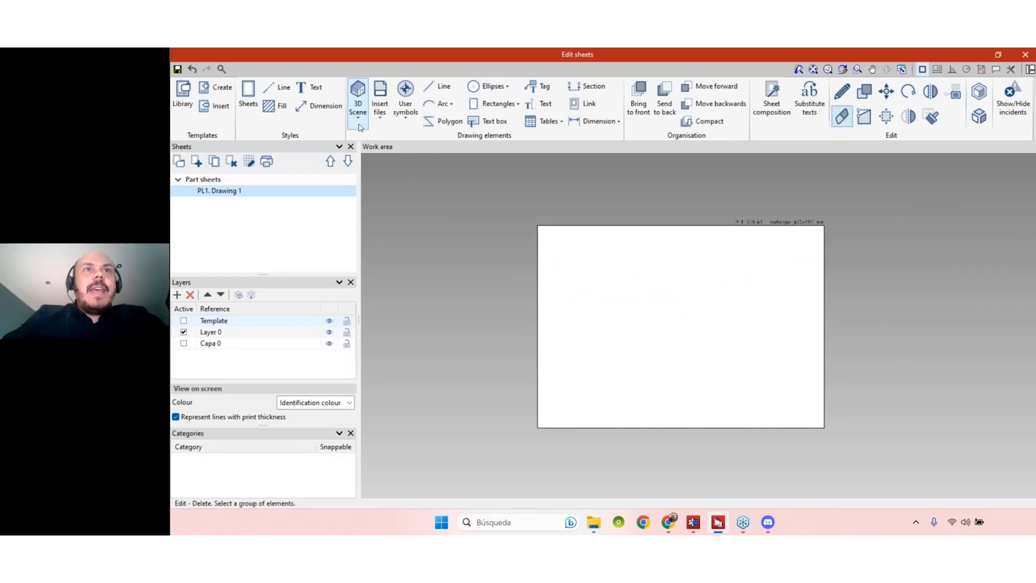
left_click(730, 279)
- Generate the plate's XY view at scale 1:20 as a vector image, without the 90° view, keeping Estilo 1
left_click(698, 277)
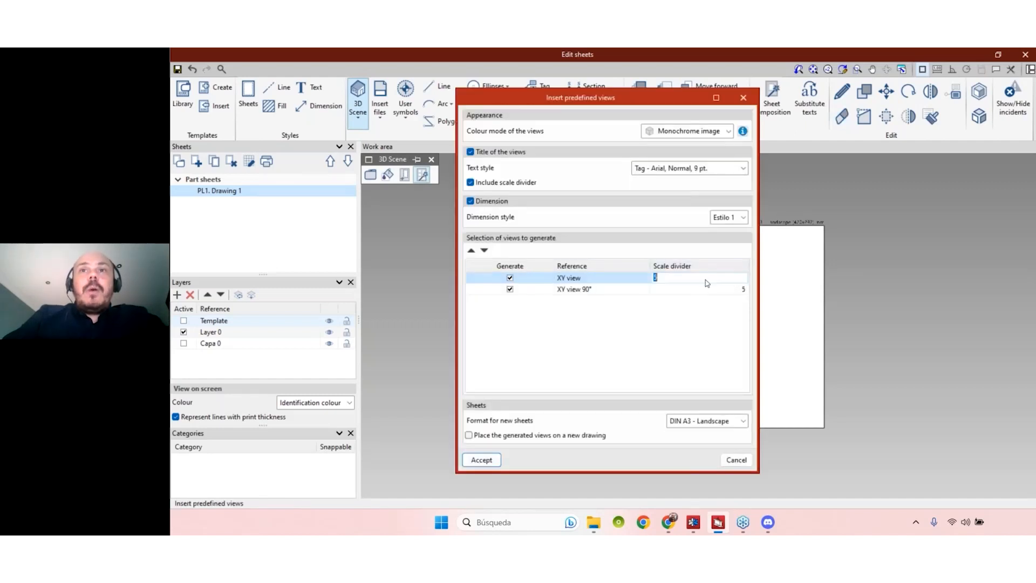
type("20")
key("Return")
left_click(510, 290)
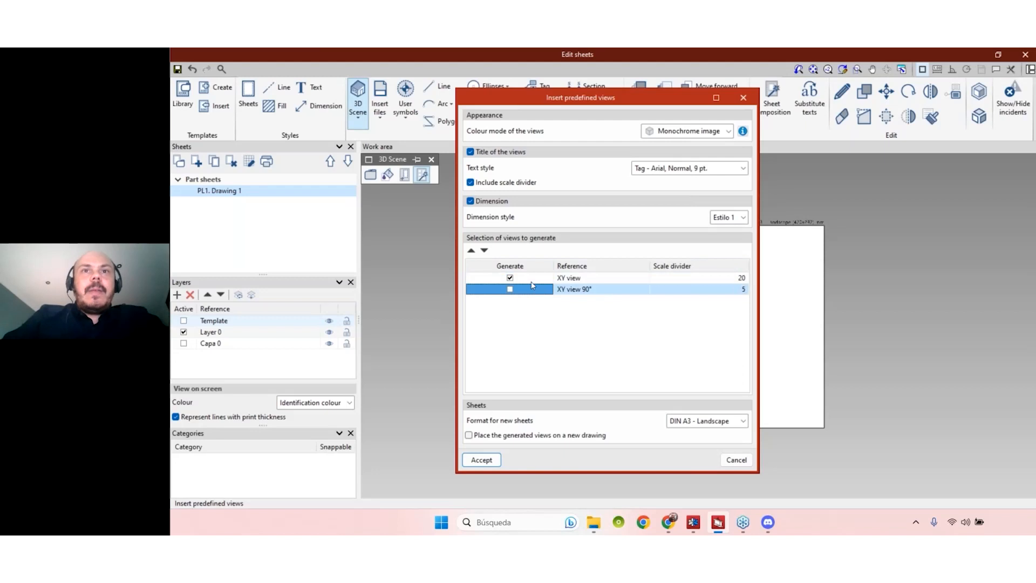
left_click(731, 218)
left_click(723, 229)
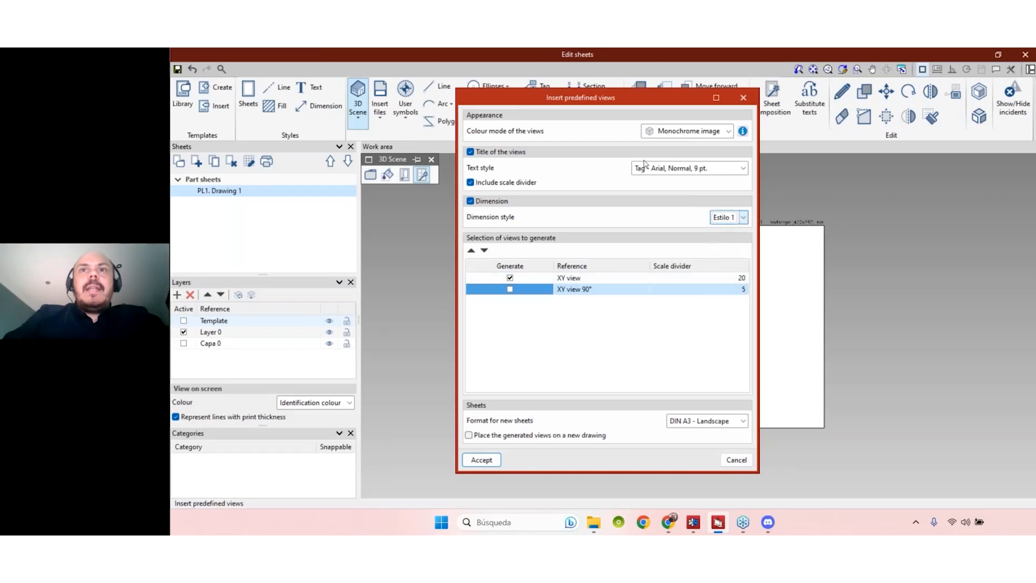
left_click(698, 133)
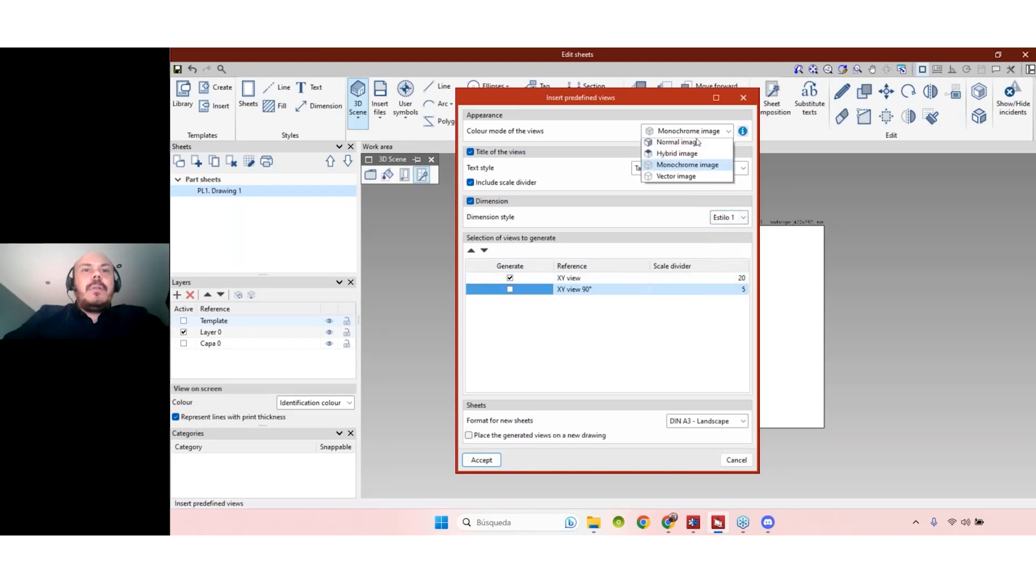
left_click(676, 176)
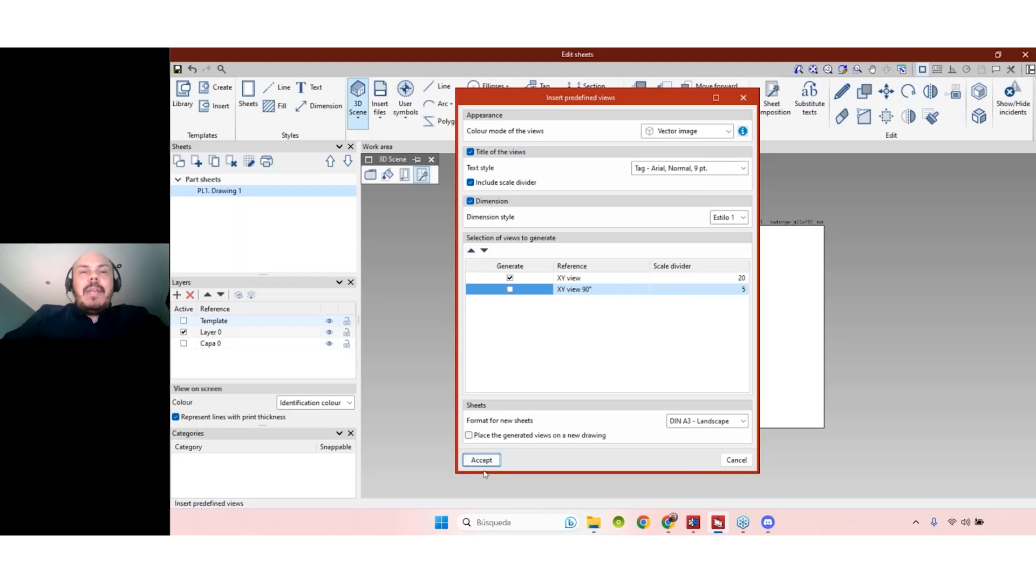
left_click(483, 463)
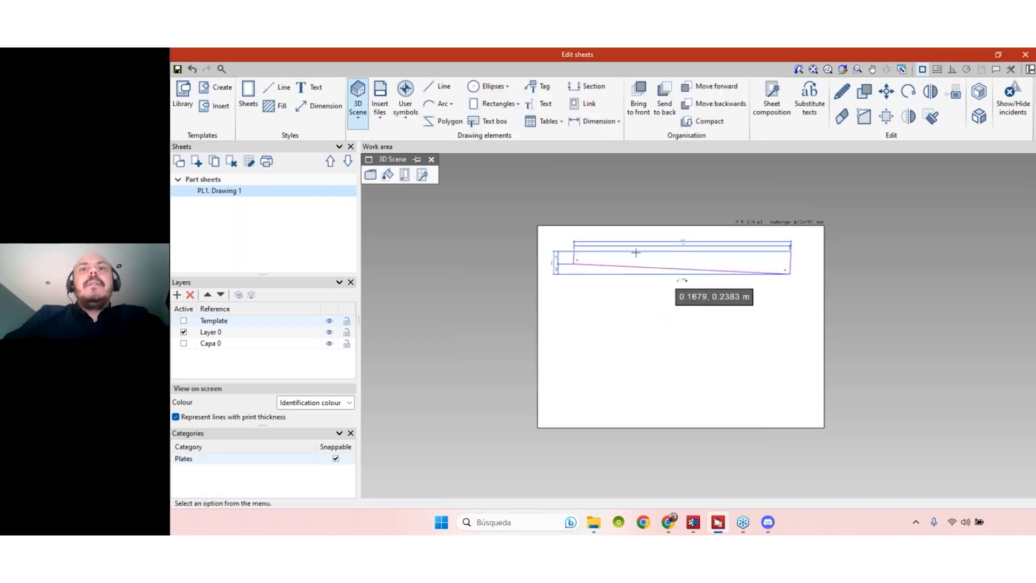
- Zoom in and out on sheet PL1 to check the new 6360 by 669 XY view
scroll(636, 253, "up", 5)
scroll(713, 260, "down", 5)
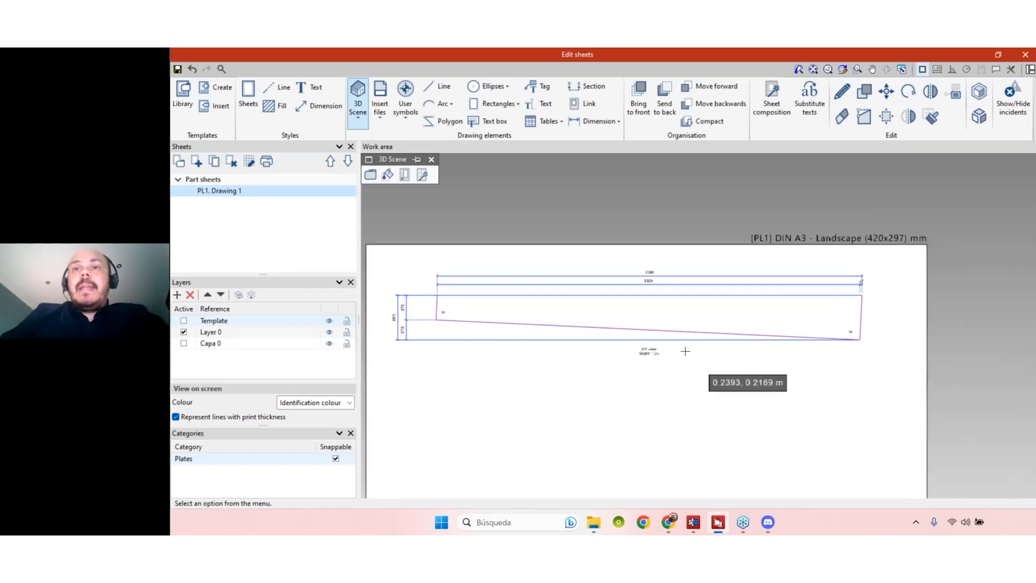
scroll(685, 351, "up", 3)
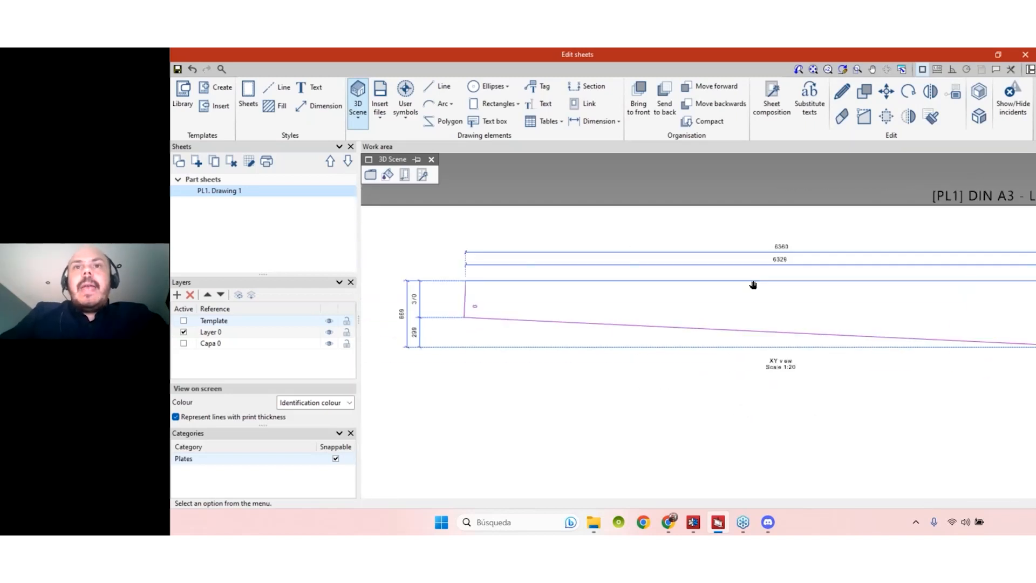
scroll(532, 291, "up", 1)
scroll(799, 262, "up", 1)
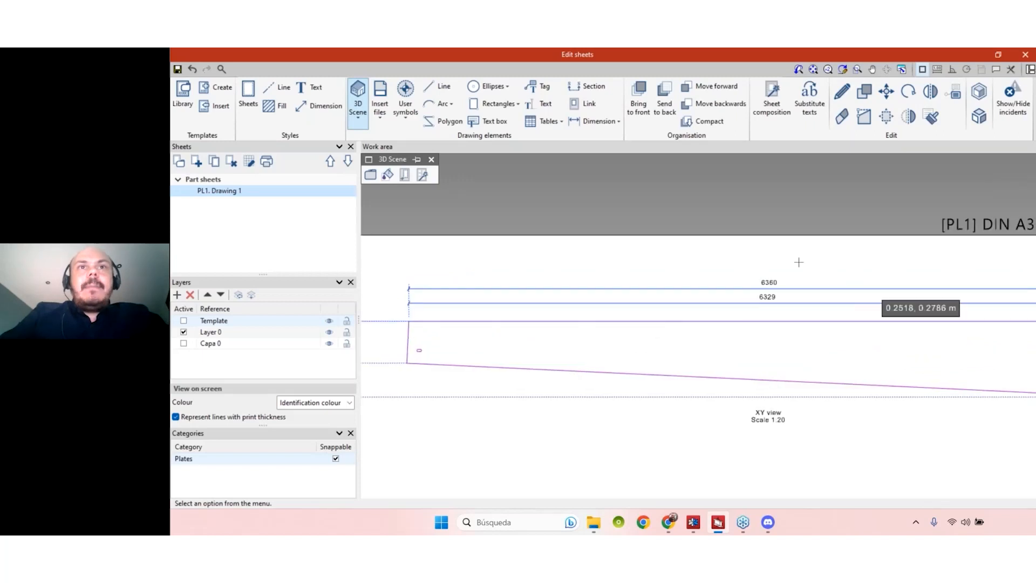
scroll(756, 291, "down", 3)
scroll(691, 329, "down", 2)
scroll(806, 277, "up", 3)
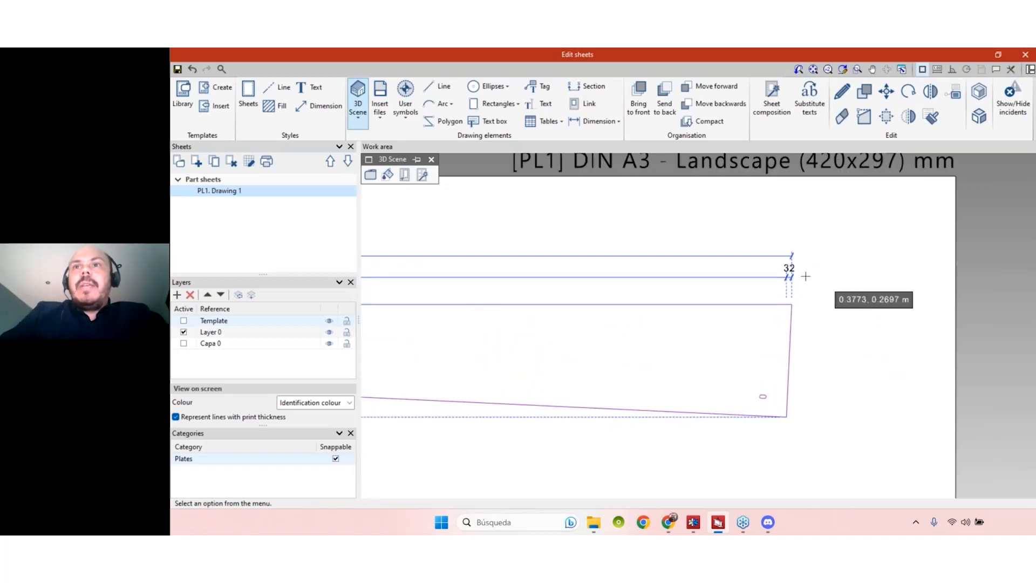
scroll(805, 277, "up", 2)
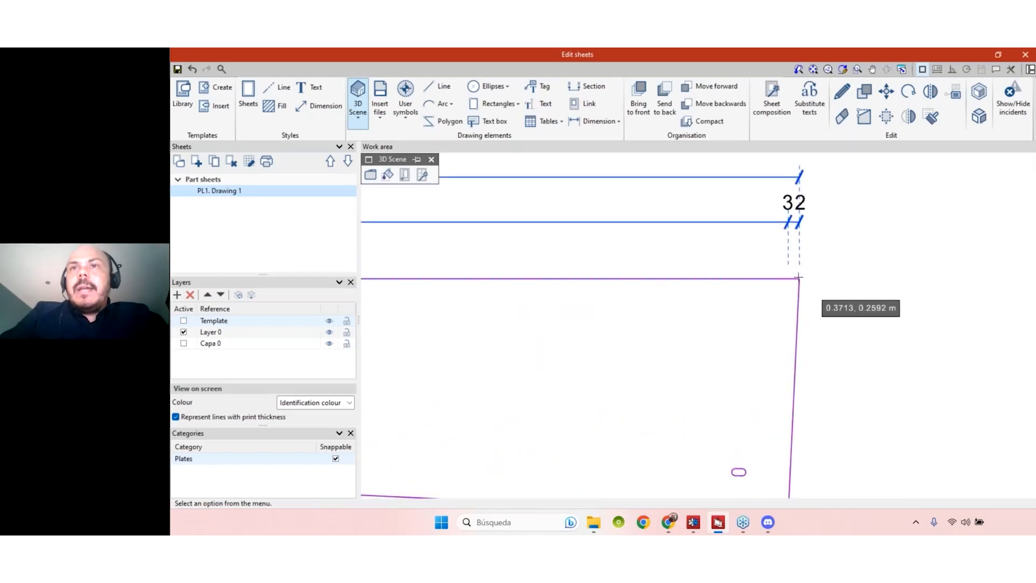
scroll(799, 276, "down", 3)
scroll(380, 269, "up", 3)
scroll(380, 268, "up", 2)
scroll(446, 333, "down", 3)
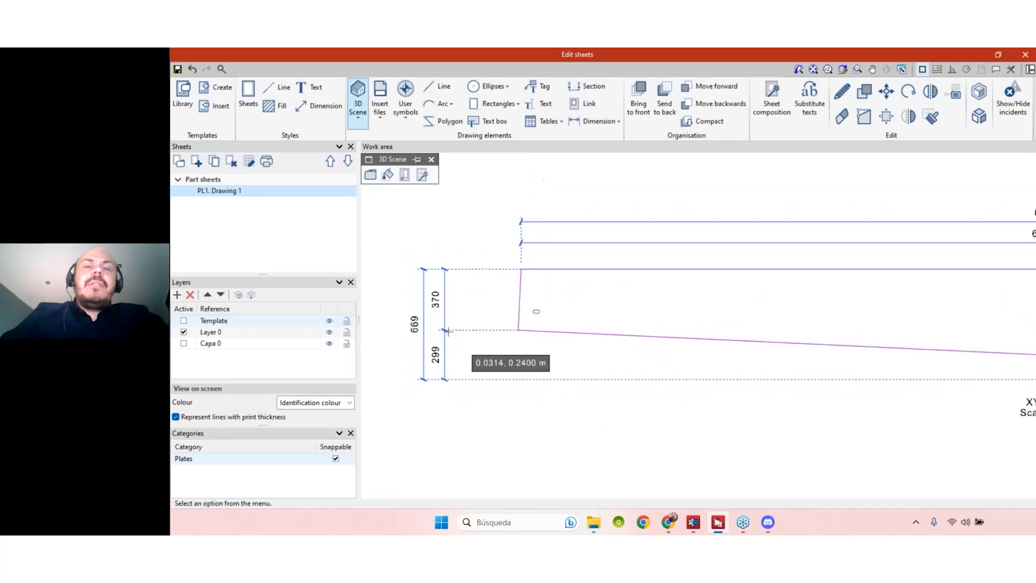
- Remove the vertical dimension's middle grip to leave one 669 dimension, then move it next to the plate edge
left_click(864, 116)
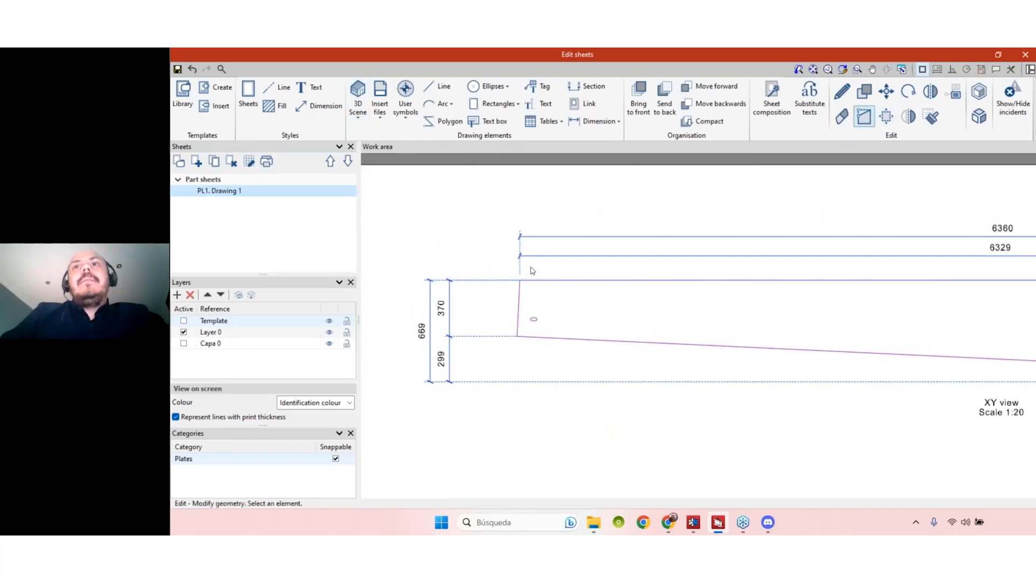
left_click(452, 335)
left_click(451, 339)
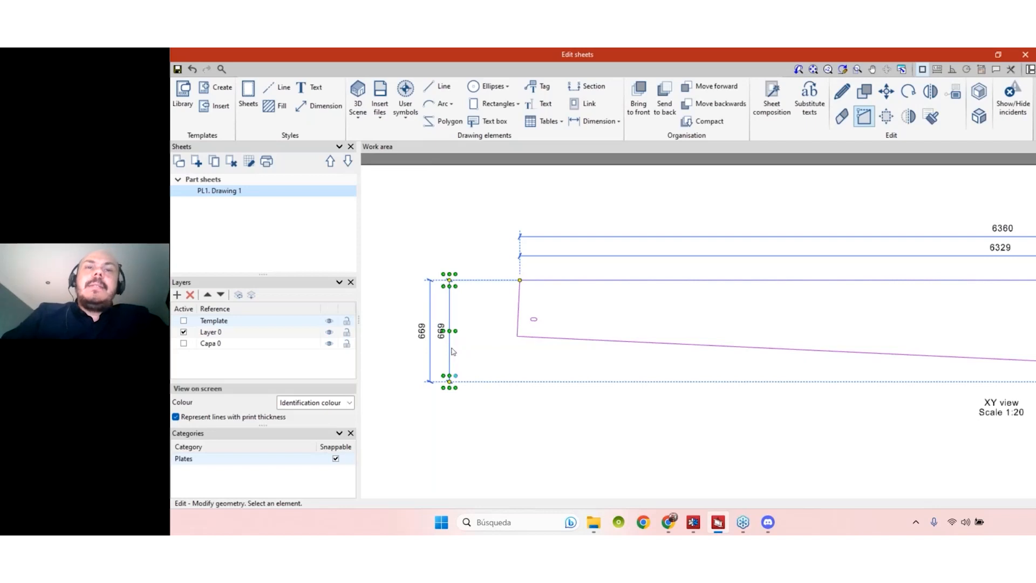
left_click(450, 281)
left_click(484, 284)
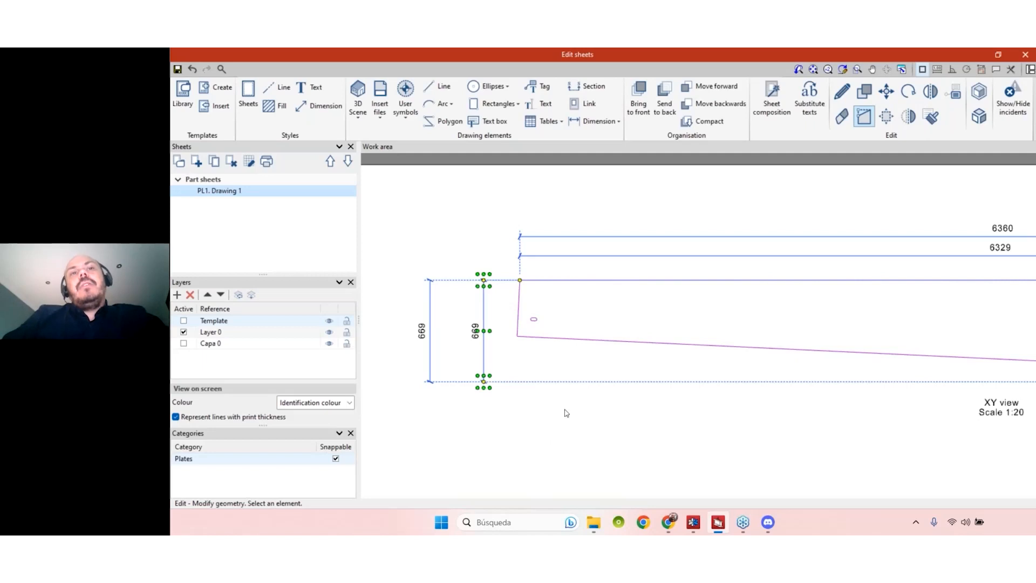
scroll(566, 413, "down", 2)
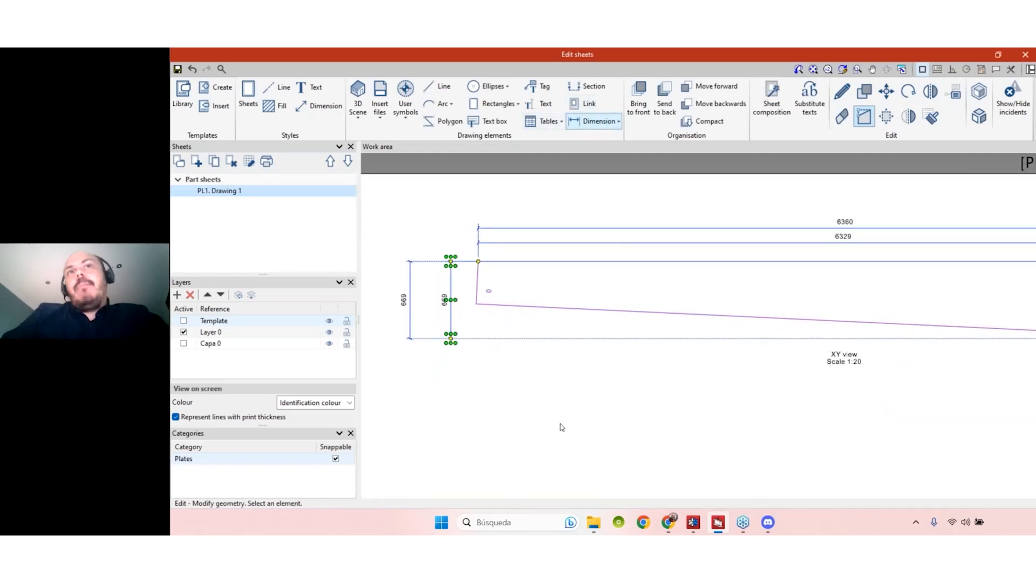
scroll(624, 461, "down", 4)
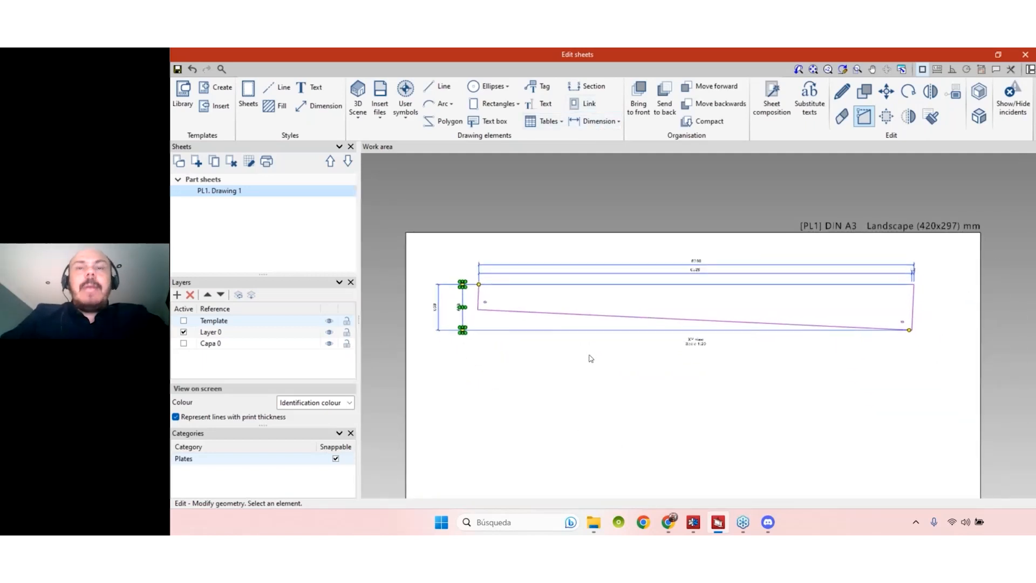
middle_click_drag(584, 381, 583, 354)
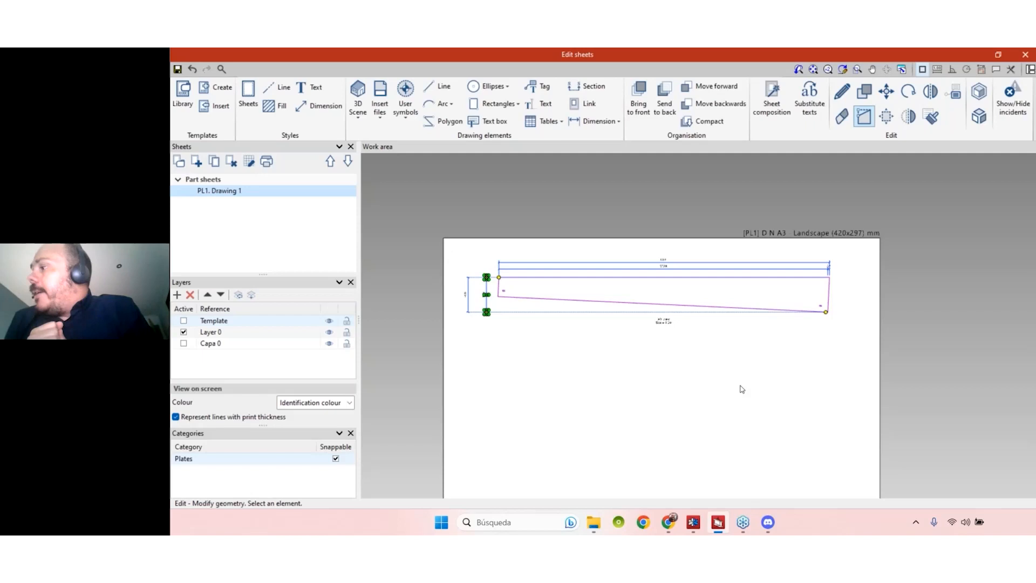
- Close the sheet editor and reopen the List of sheets filtered to Connection sheets
left_click(1026, 55)
left_click(1026, 51)
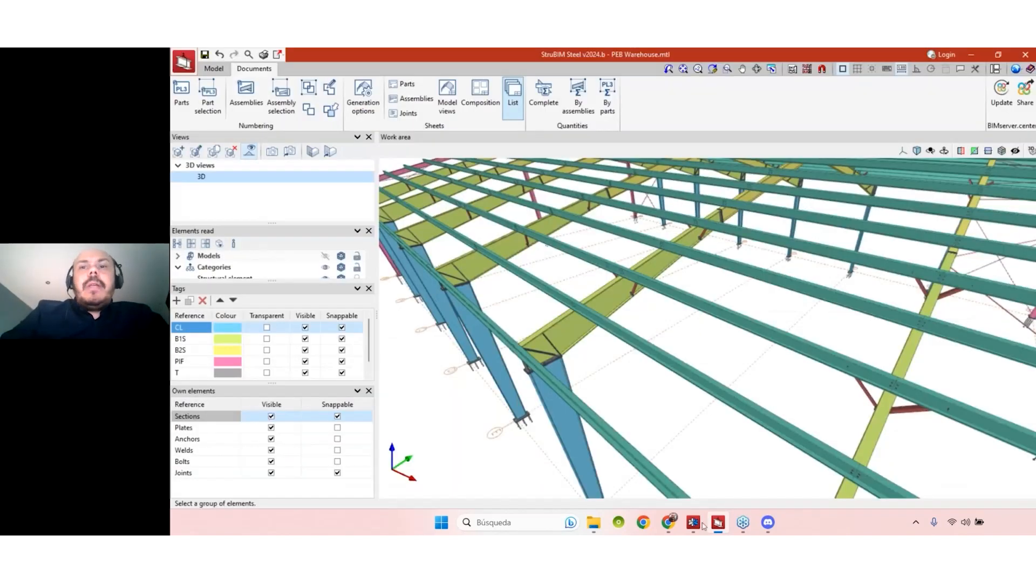
left_click(520, 102)
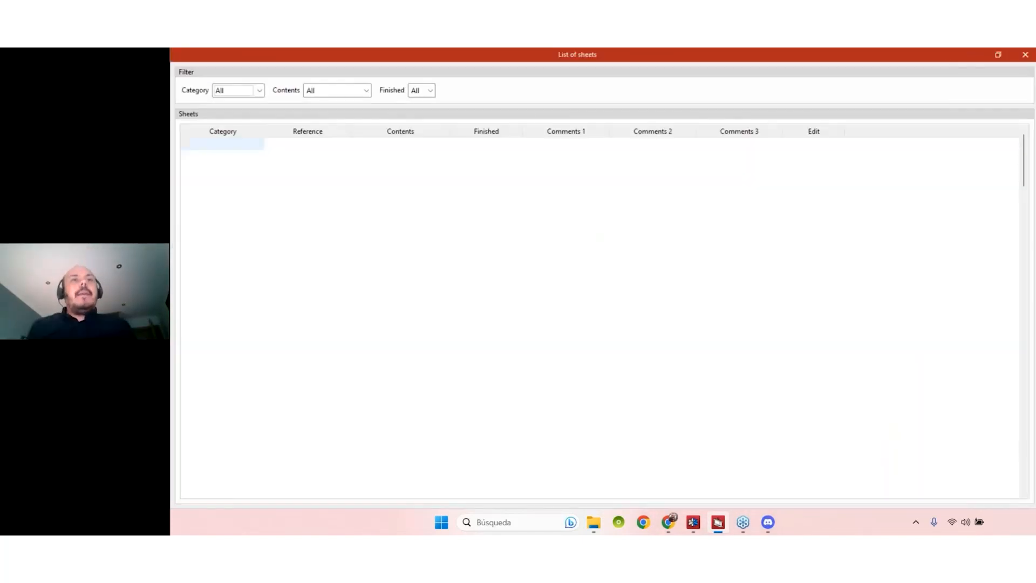
left_click(240, 91)
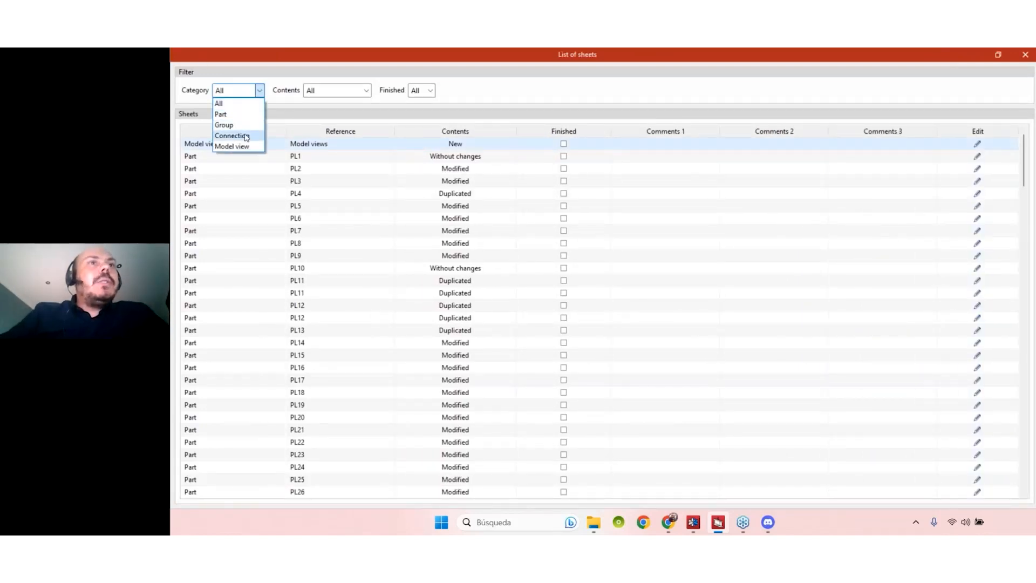
left_click(232, 131)
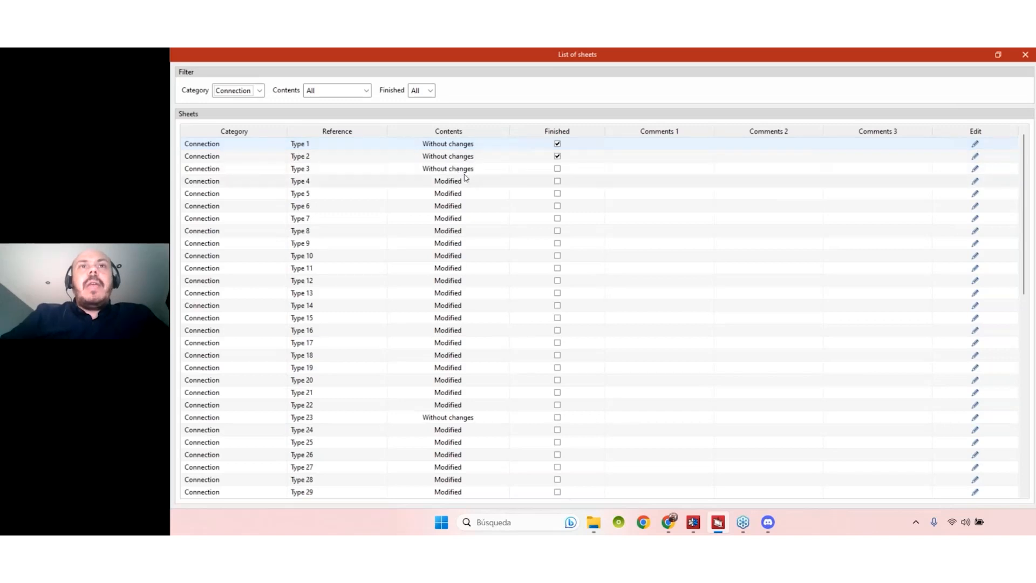
- Look over the Type 3 and Type 2 connection sheets, zooming into the Type 2 plate details
left_click(969, 172)
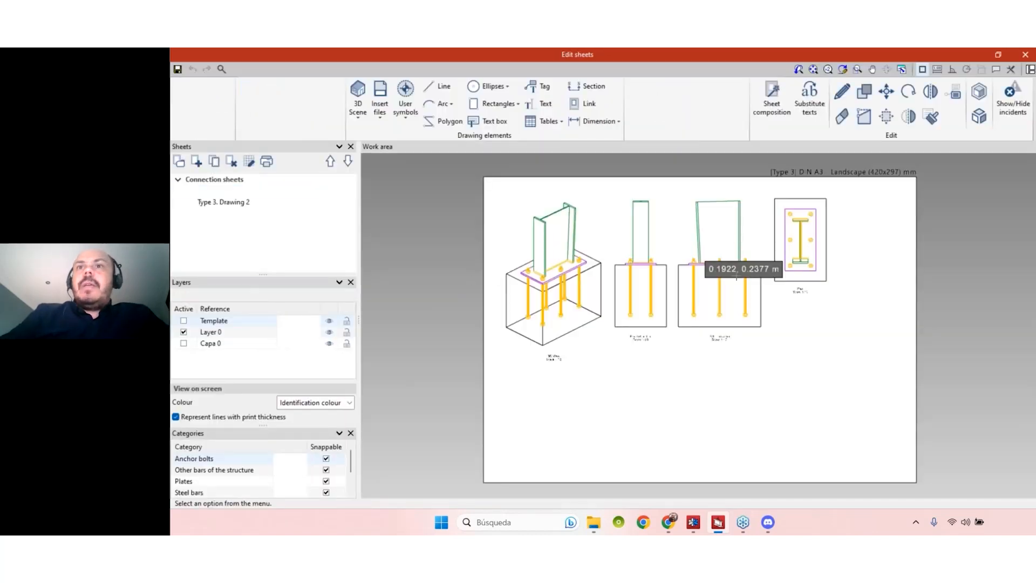
left_click(1025, 54)
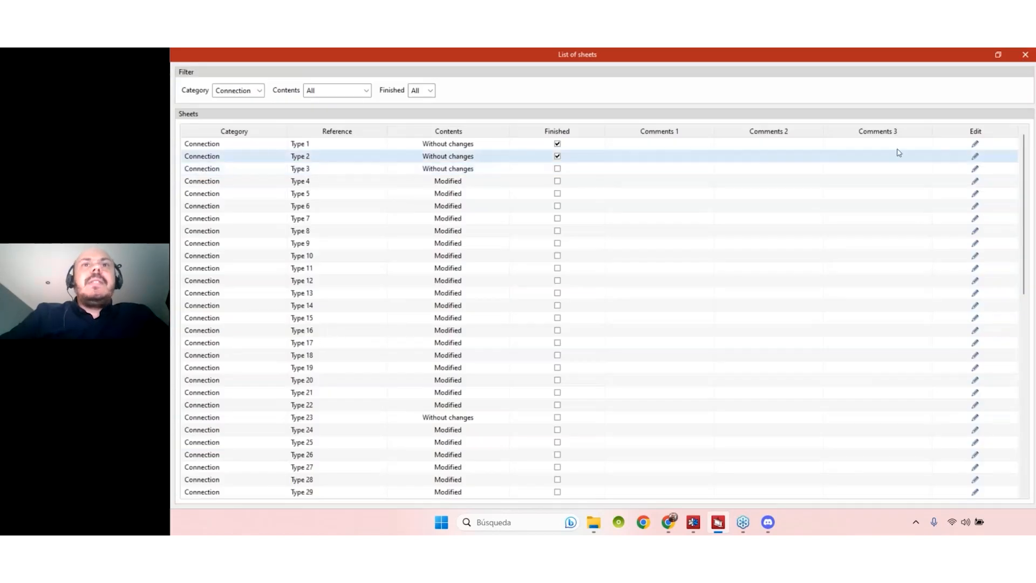
left_click(975, 157)
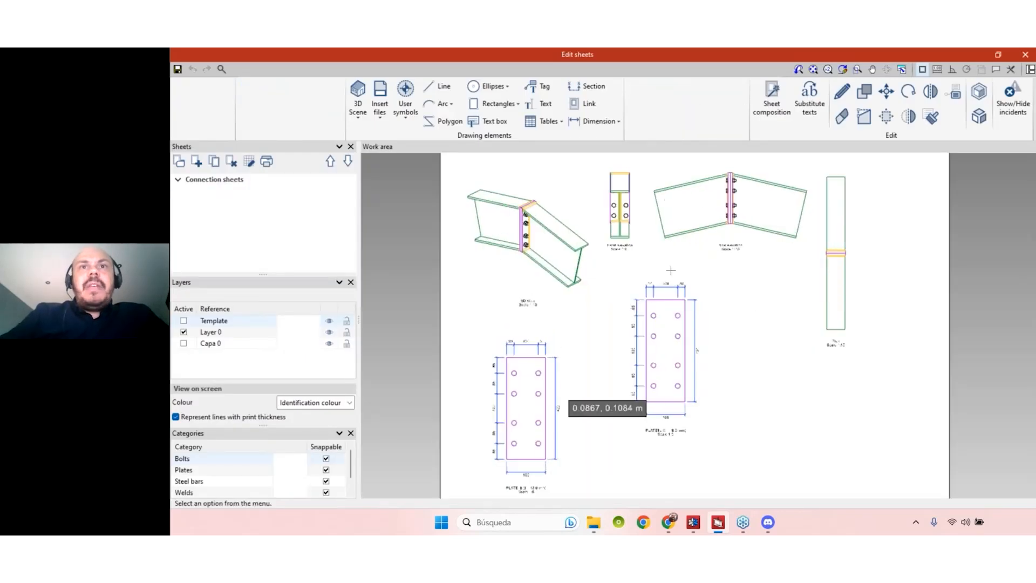
middle_click_drag(519, 493, 503, 425)
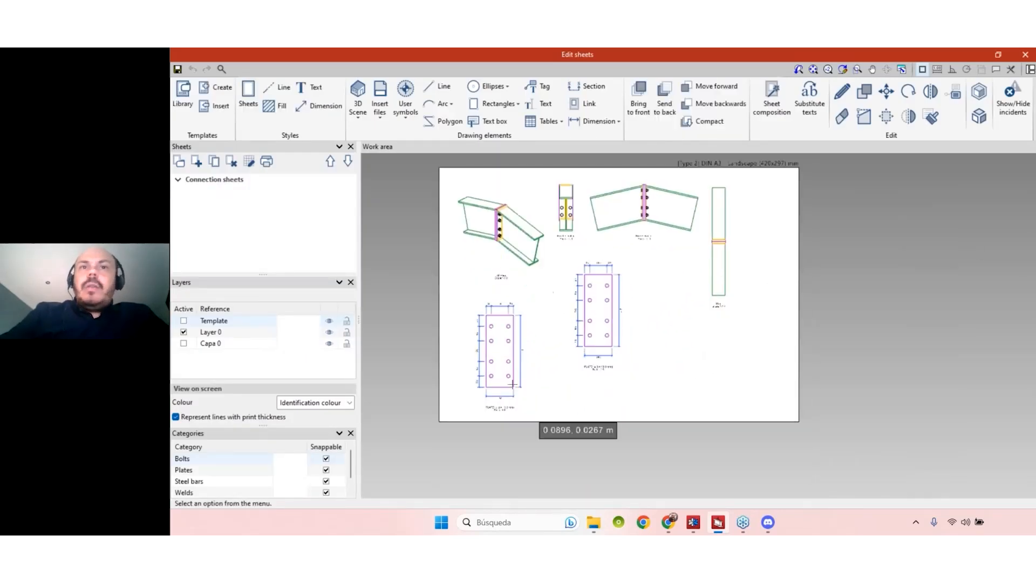
scroll(505, 355, "up", 5)
scroll(462, 313, "up", 1)
scroll(460, 323, "down", 3)
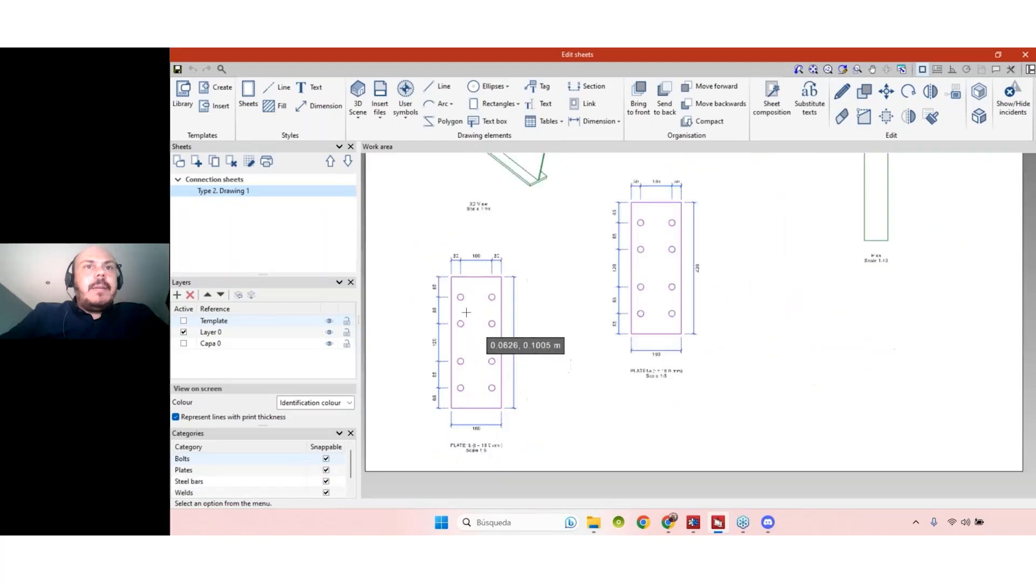
left_click(1026, 55)
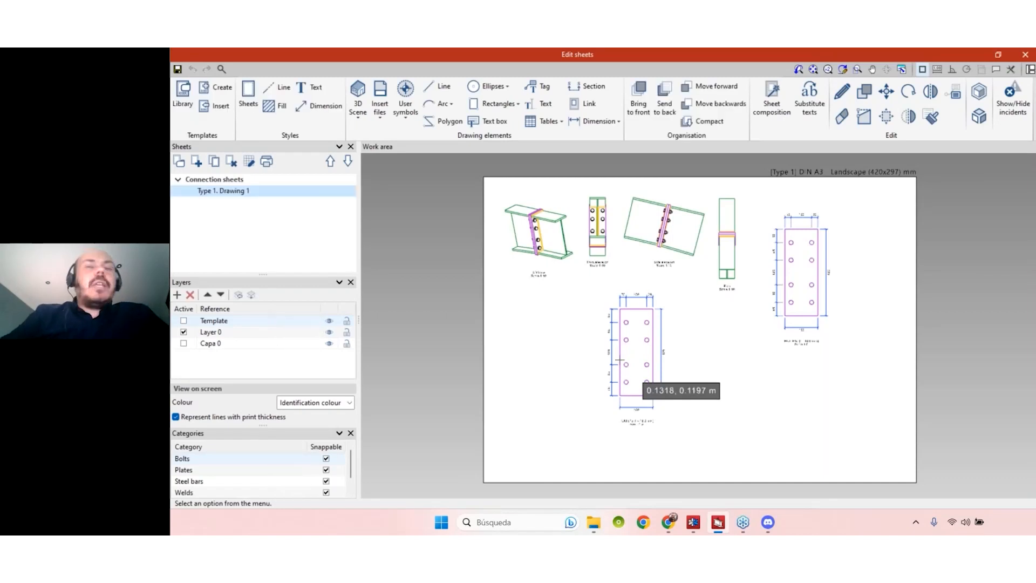
left_click(1025, 54)
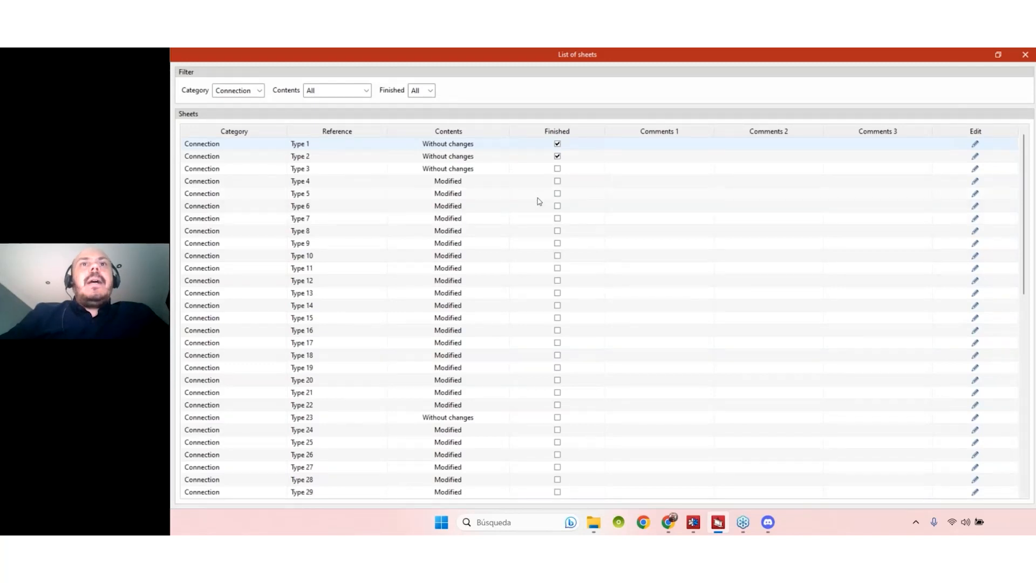
- Close the List of sheets and open Composition to show connection sheet Type 1. Drawing 1
left_click(257, 90)
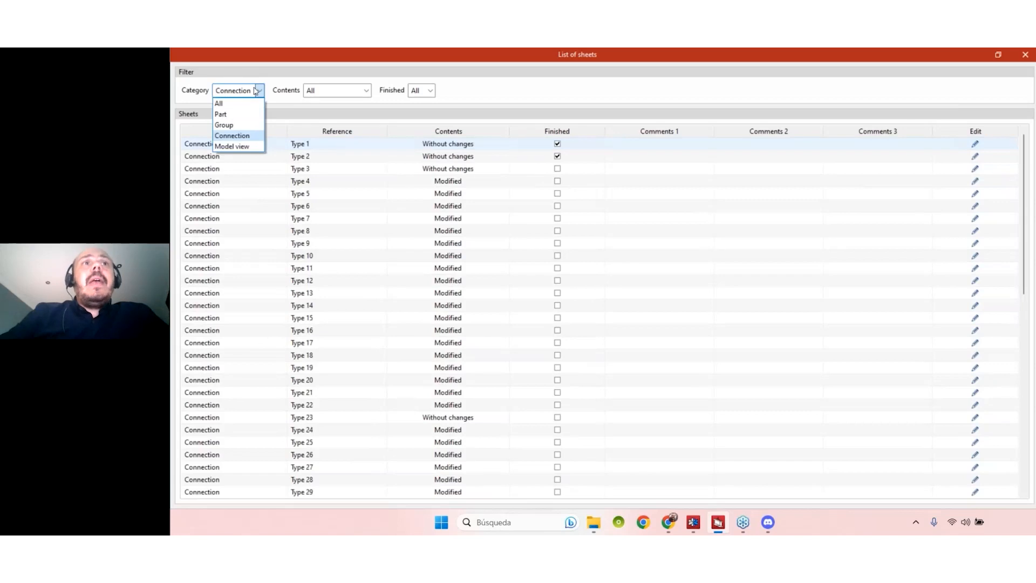
left_click(1025, 55)
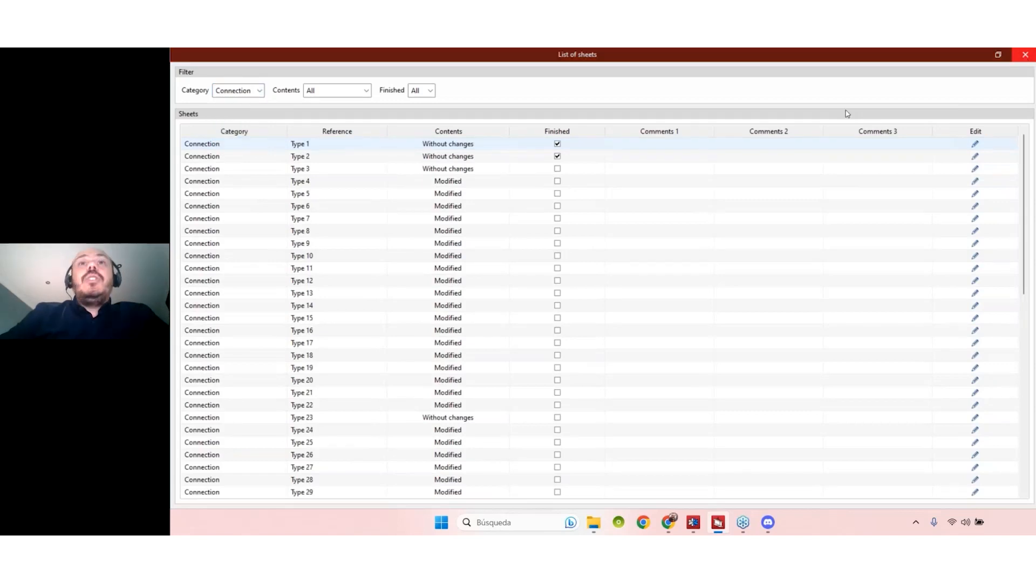
scroll(568, 296, "up", 2)
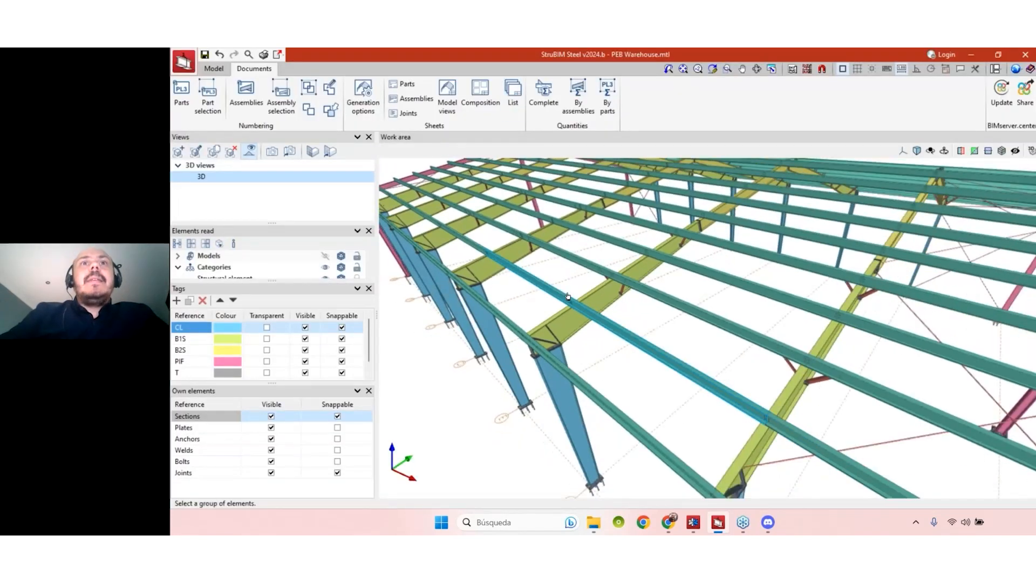
scroll(568, 296, "down", 3)
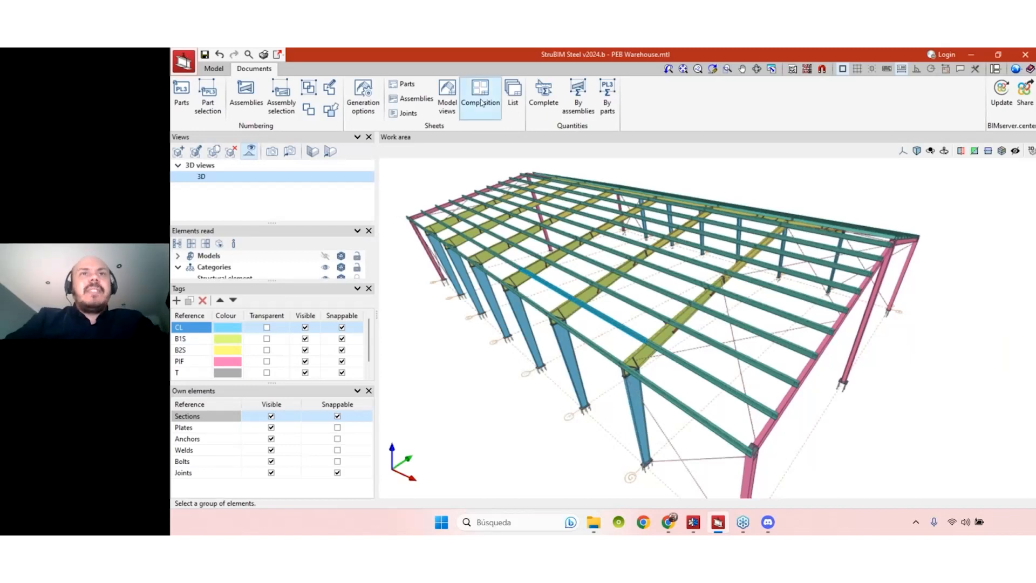
left_click(482, 102)
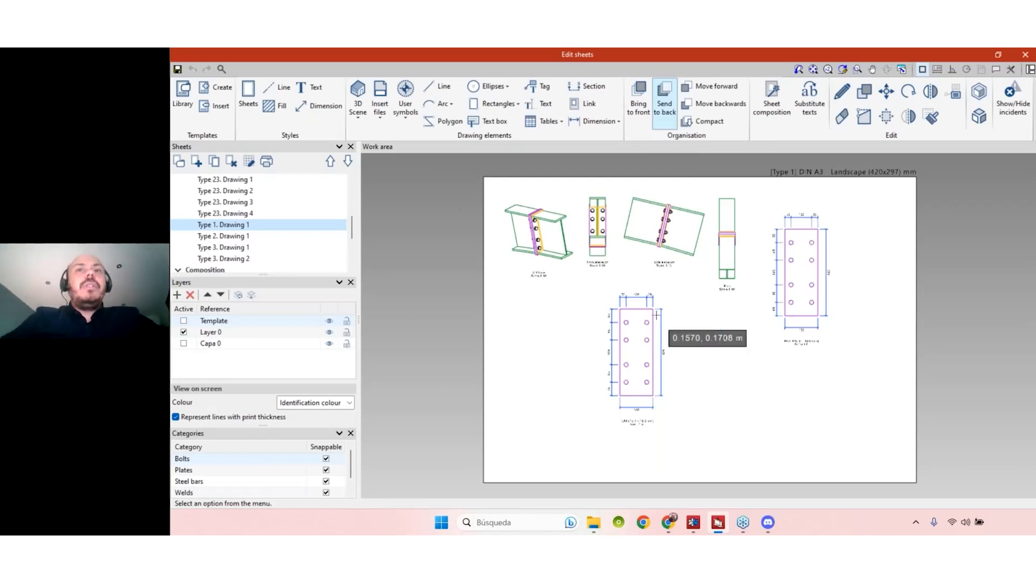
scroll(688, 372, "down", 1)
mouse_move(352, 229)
left_mouse_down()
mouse_move(353, 259)
mouse_move(354, 179)
mouse_move(353, 278)
left_mouse_up()
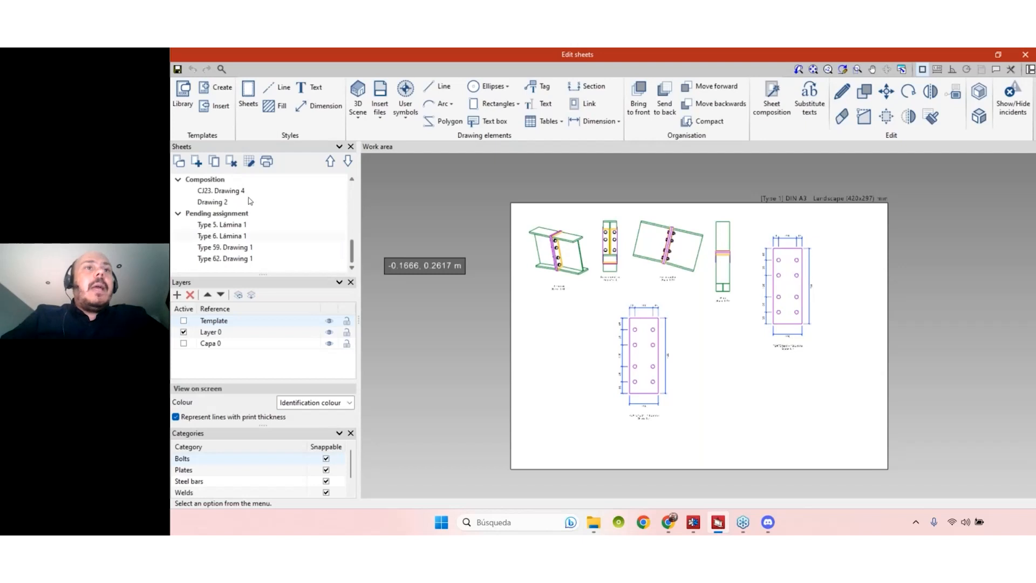
- Create connection sheet Type 1. Drawing 2 for model Type 1 in DIN A2 - Landscape format
left_click(196, 163)
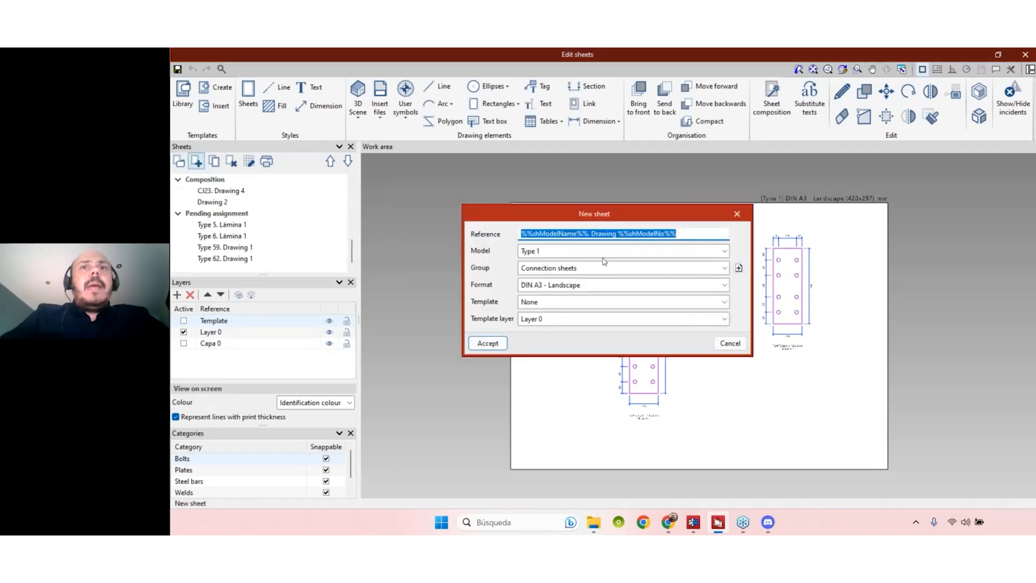
left_click(605, 253)
left_click(606, 253)
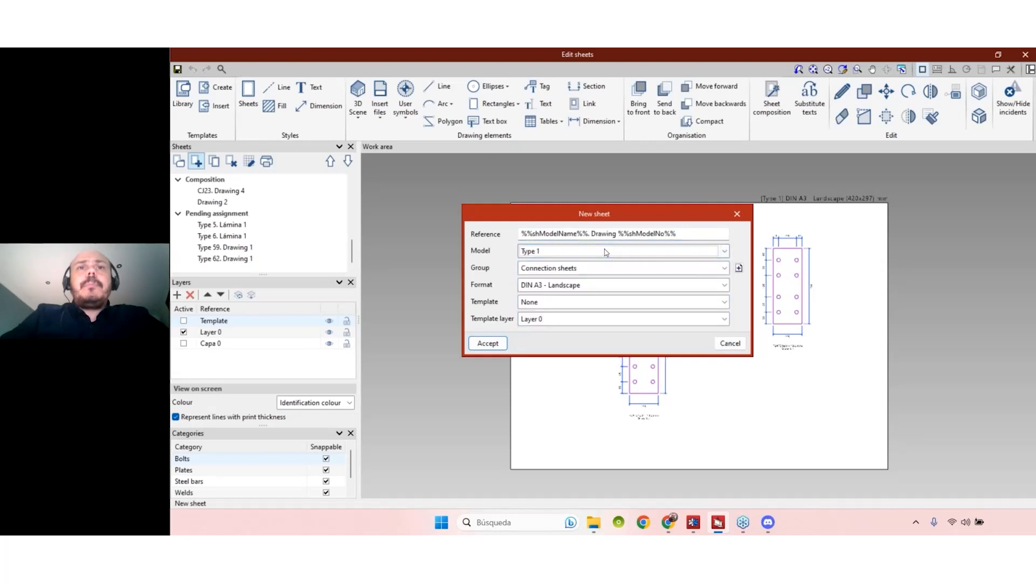
left_click(606, 252)
left_click(605, 251)
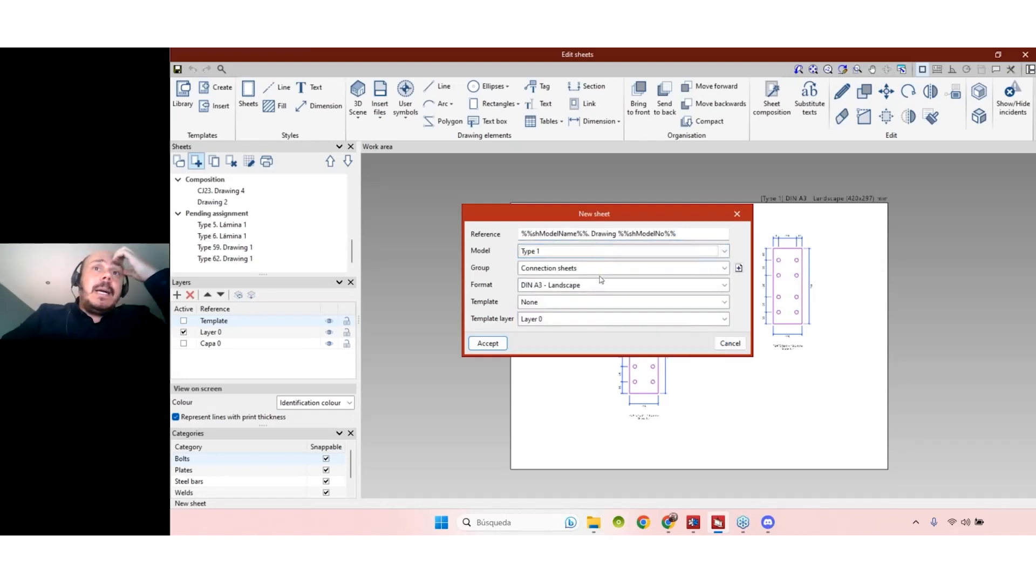
left_click(636, 285)
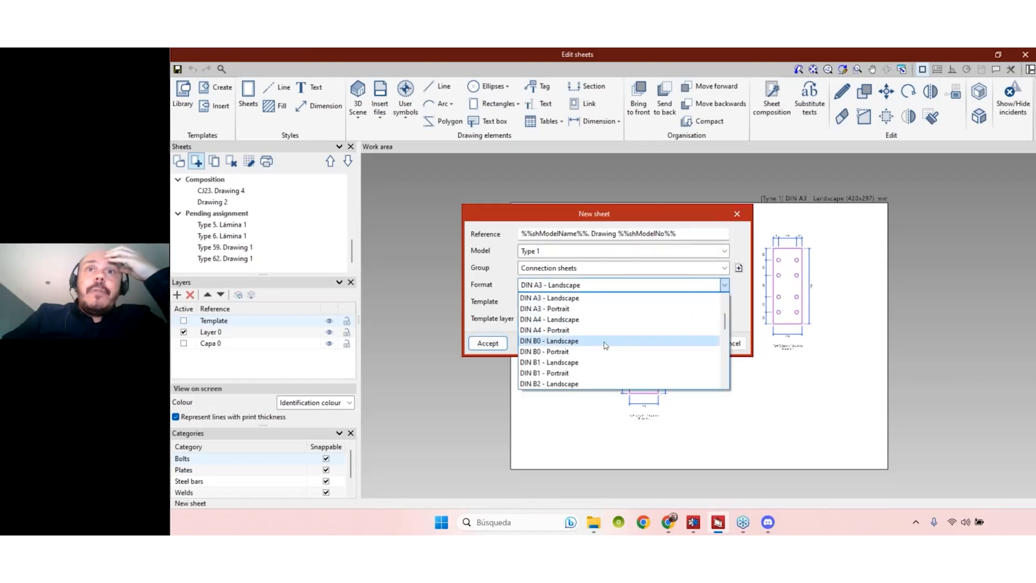
scroll(608, 318, "up", 1)
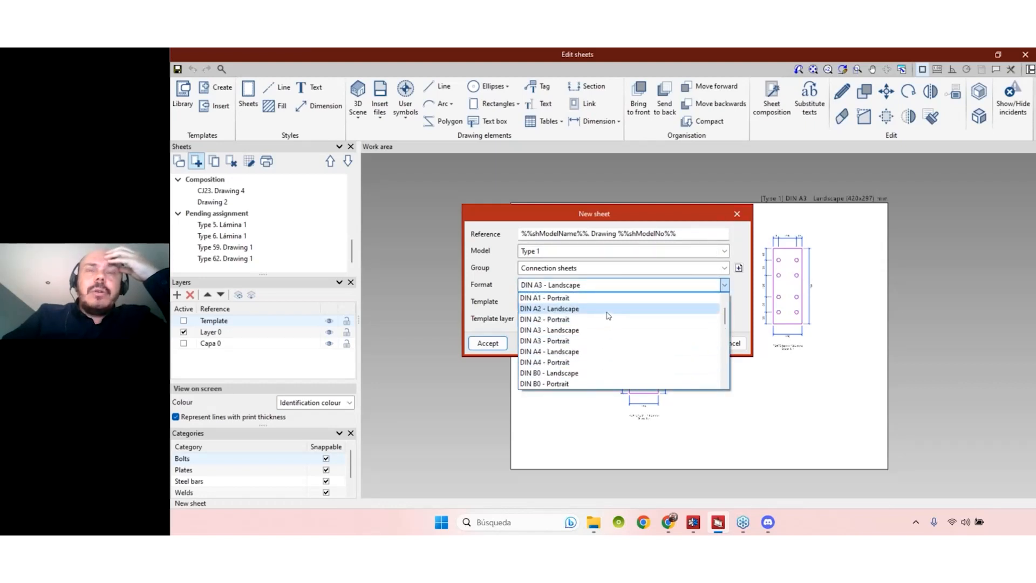
left_click(609, 309)
left_click(488, 343)
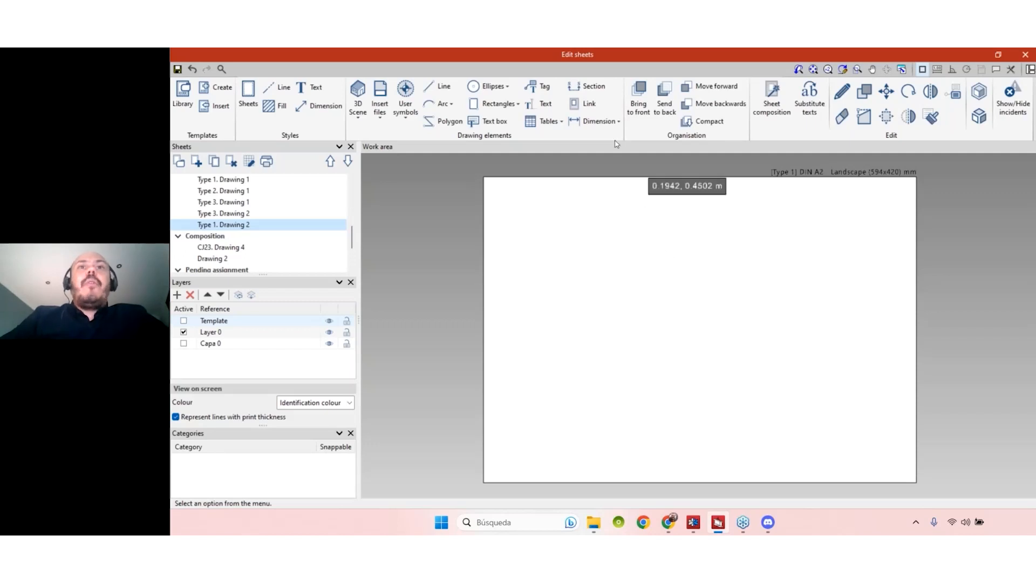
- Link Type 1. Drawing 1's views onto Drawing 2, then switch to the Composition sheets
left_click(590, 106)
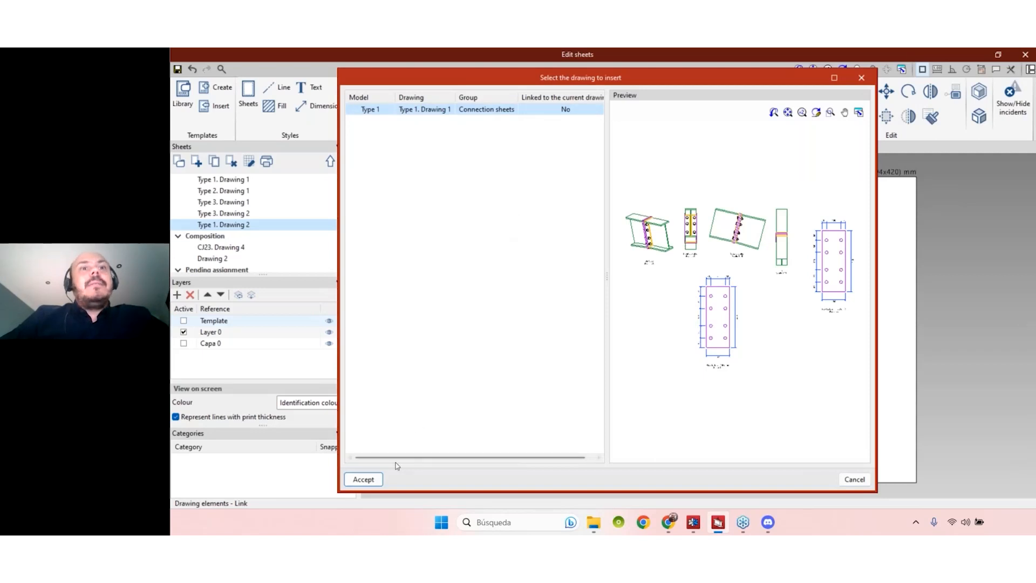
left_click(364, 479)
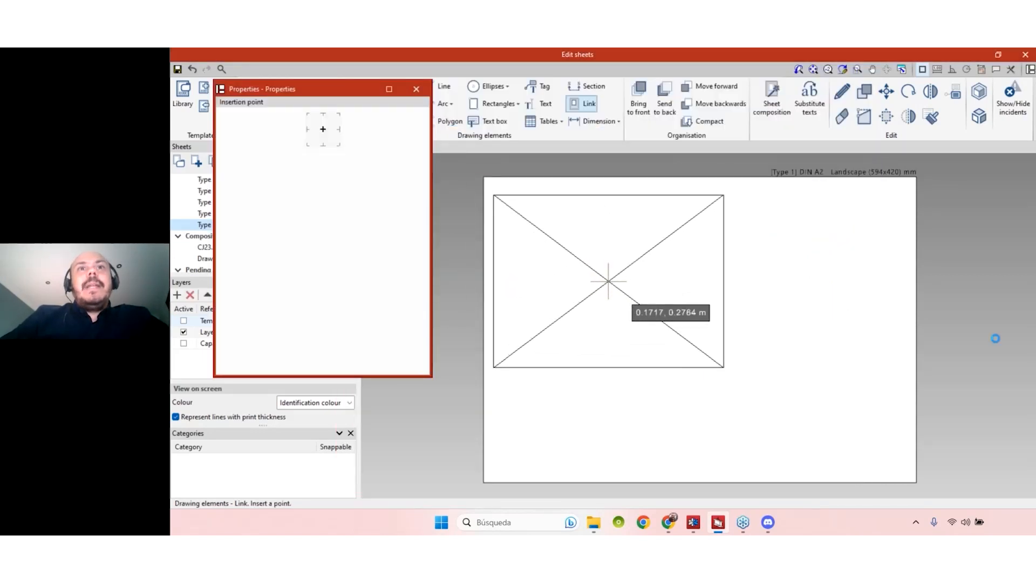
left_click(608, 278)
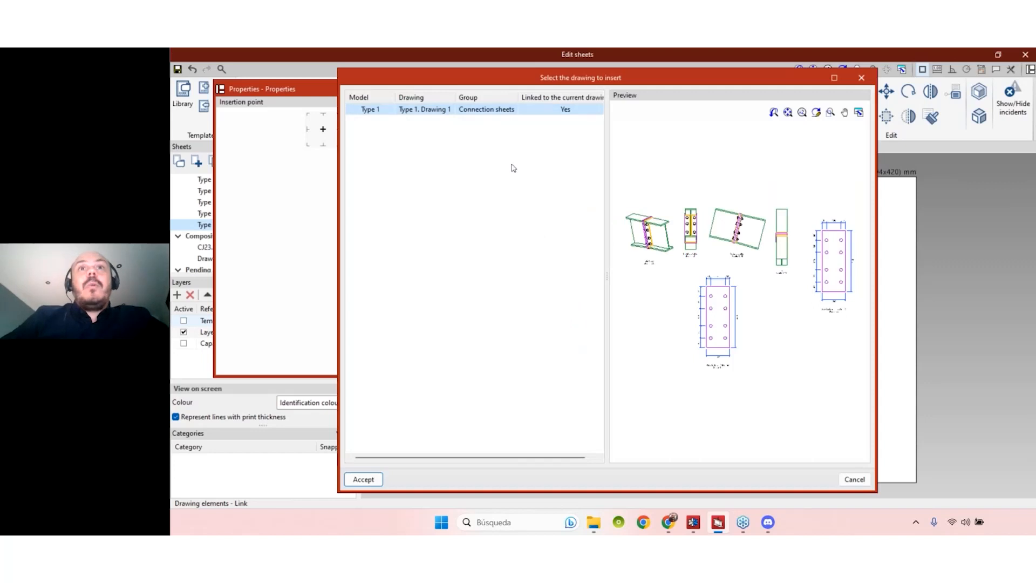
left_click(863, 80)
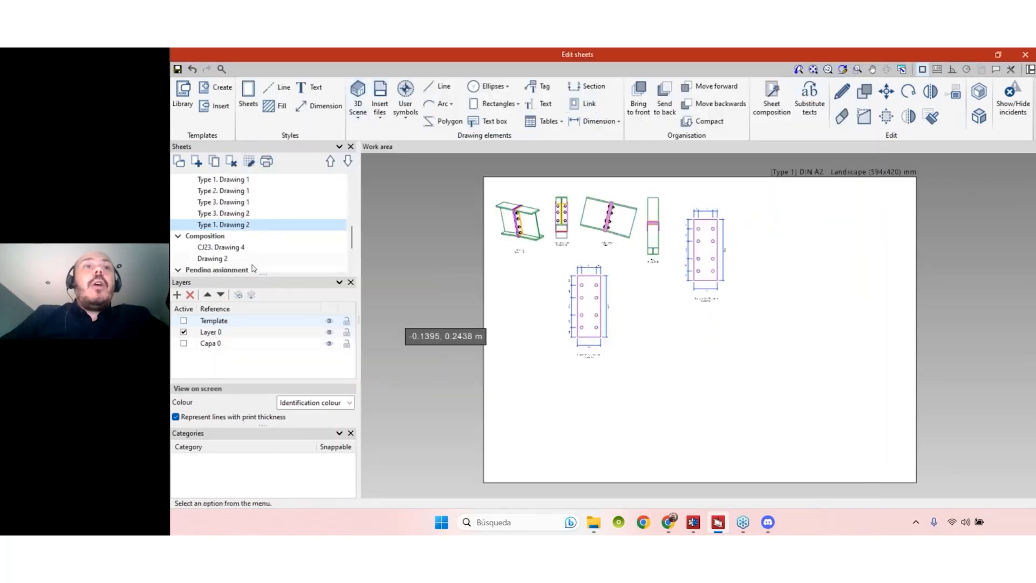
left_click(215, 162)
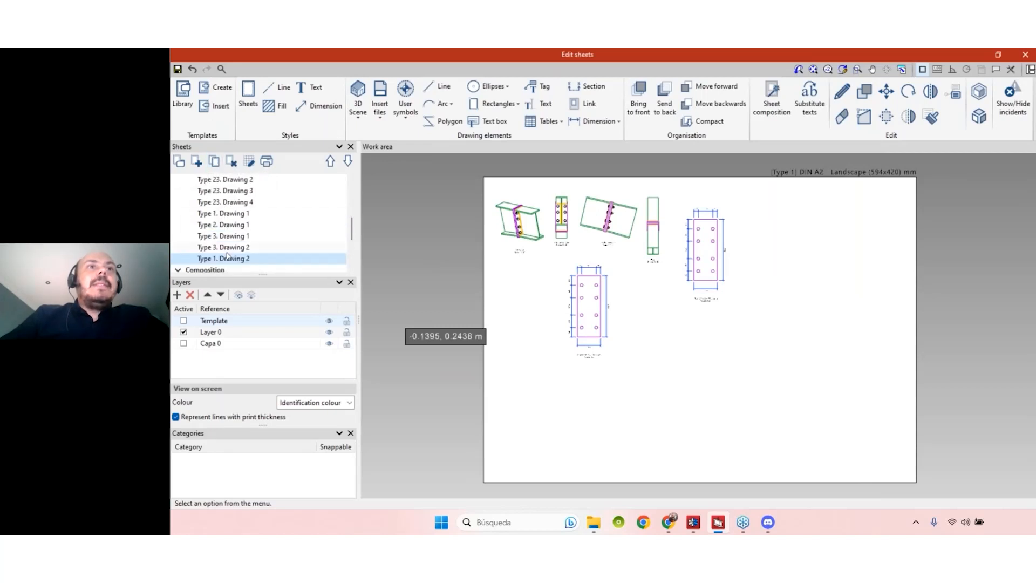
left_click(221, 238)
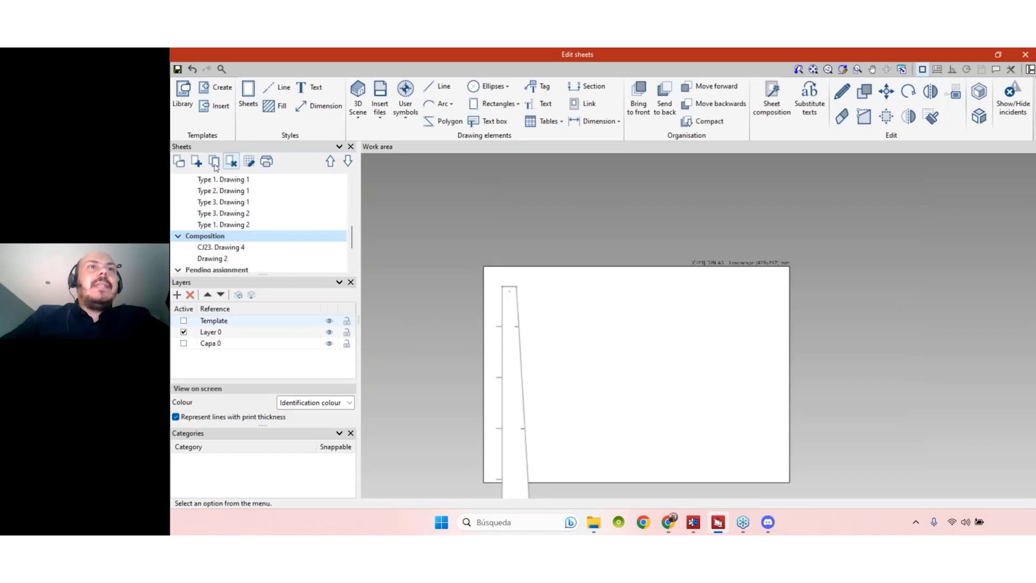
- Duplicate the CJ23 sheet as CJ23. Drawing 6 and add a blank A3 CJ23. Drawing 7
left_click(214, 162)
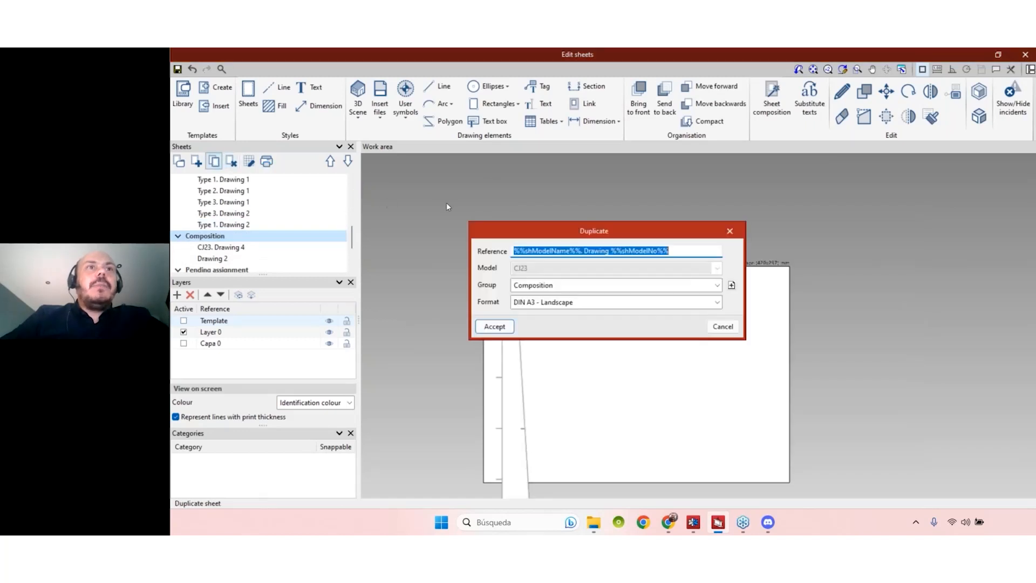
left_click(488, 323)
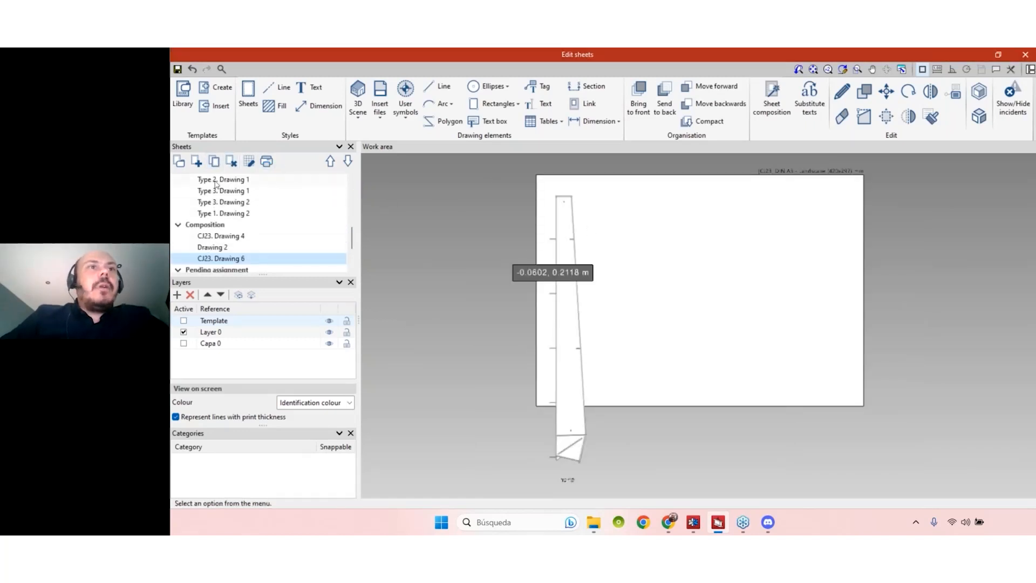
left_click(198, 162)
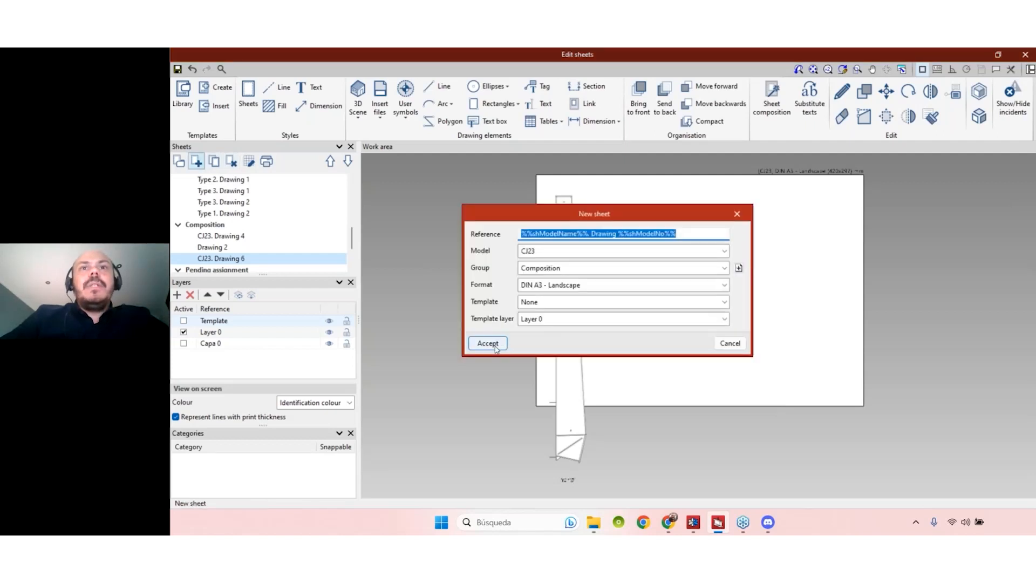
left_click(488, 345)
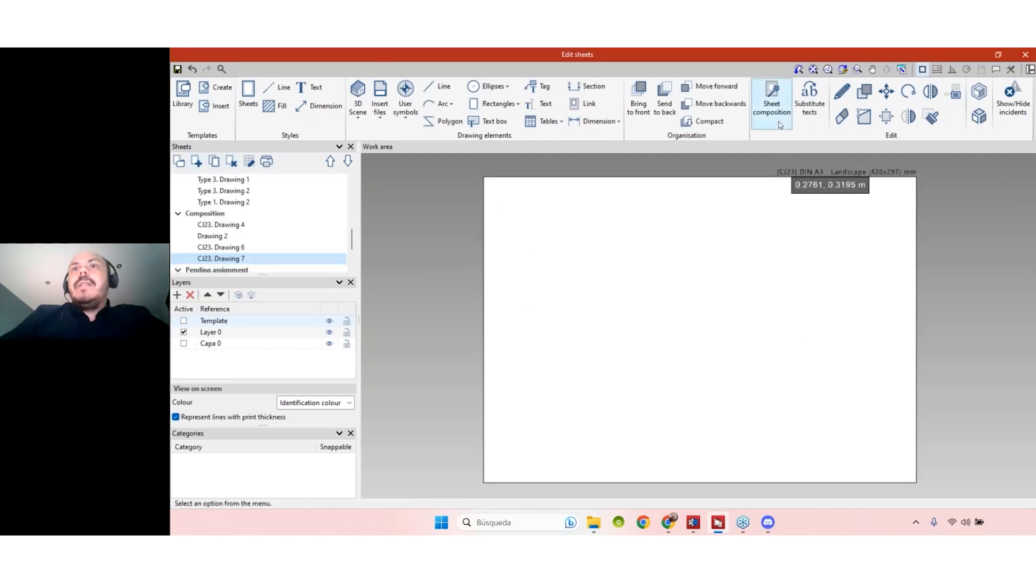
left_click(780, 123)
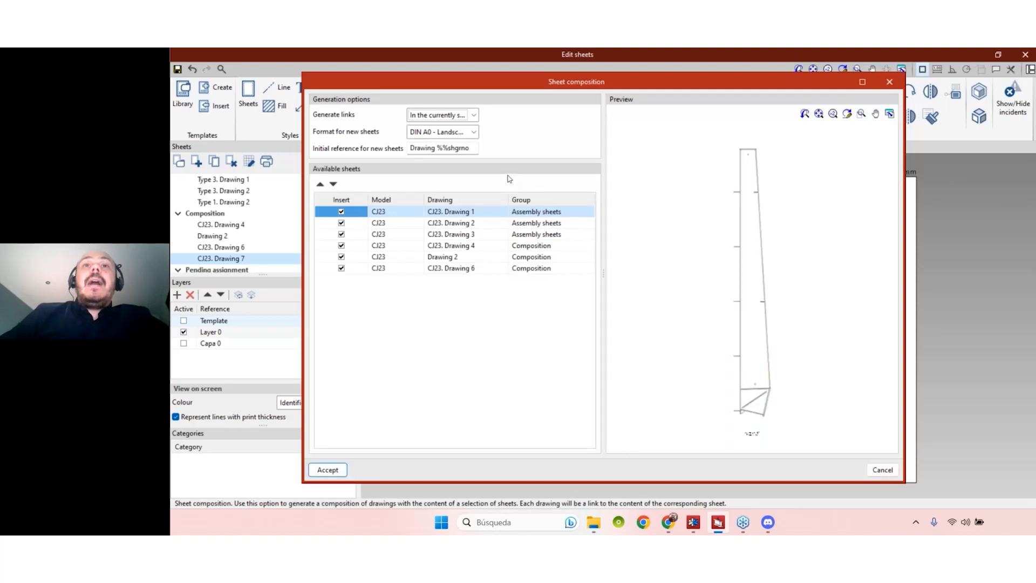
- Try the link generation targets, including a group of sheets, while previewing the CJ23 drawings
left_click(440, 116)
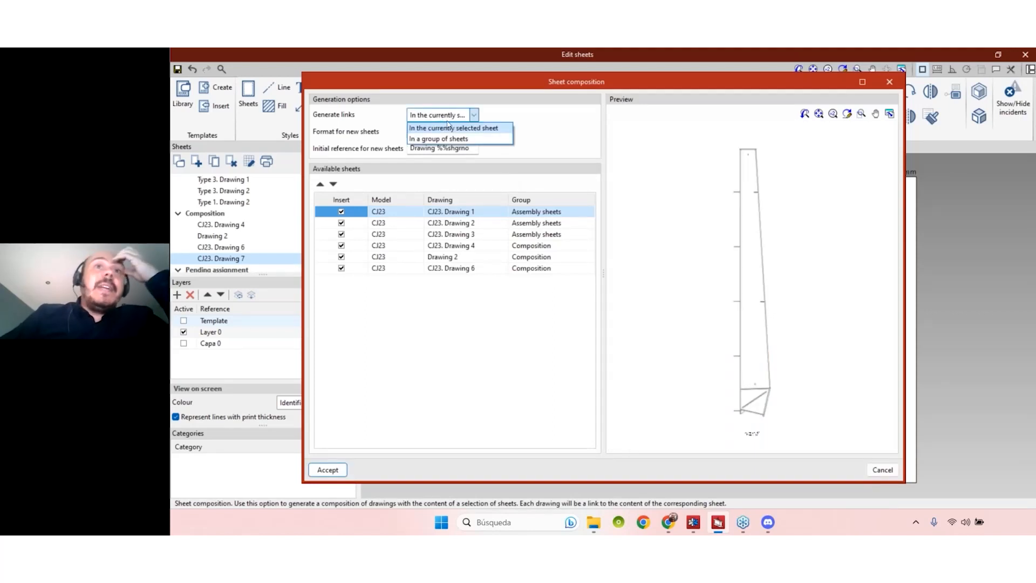
left_click(448, 127)
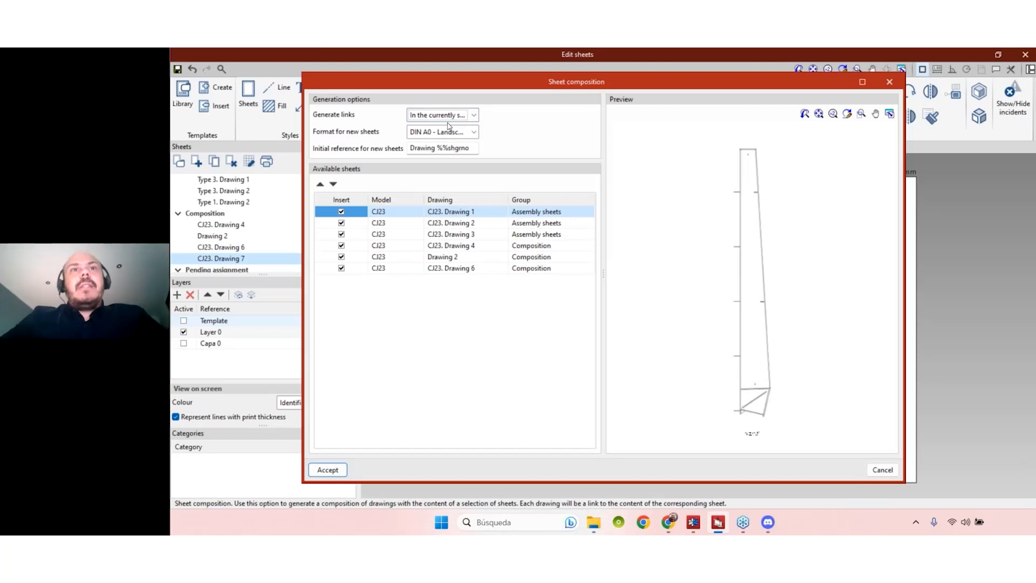
left_click(379, 224)
left_click(387, 234)
left_click(390, 246)
left_click(391, 257)
left_click(396, 269)
left_click(391, 245)
left_click(435, 116)
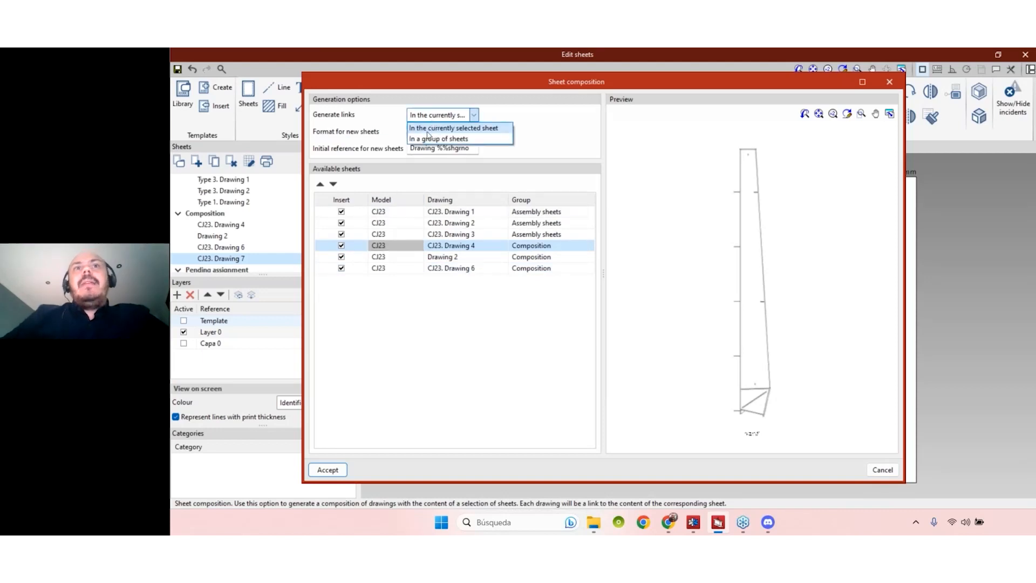
left_click(465, 139)
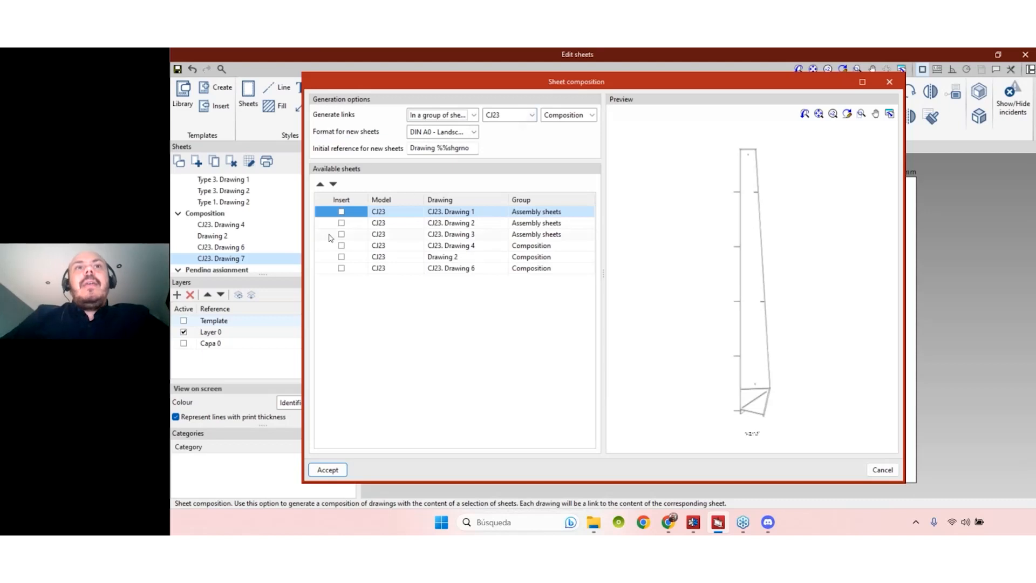
left_click(351, 224)
left_click(381, 234)
left_click(380, 268)
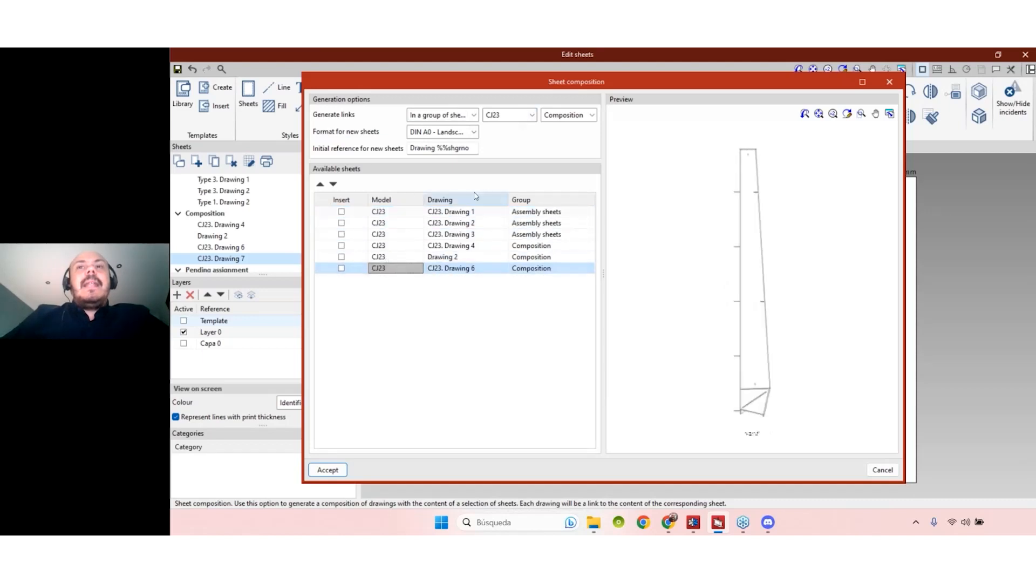
- Choose model PR8, generate links in the current sheet, and exclude CJ23 Drawings 3 and 4
left_click(517, 116)
left_click_drag(533, 172, 533, 136)
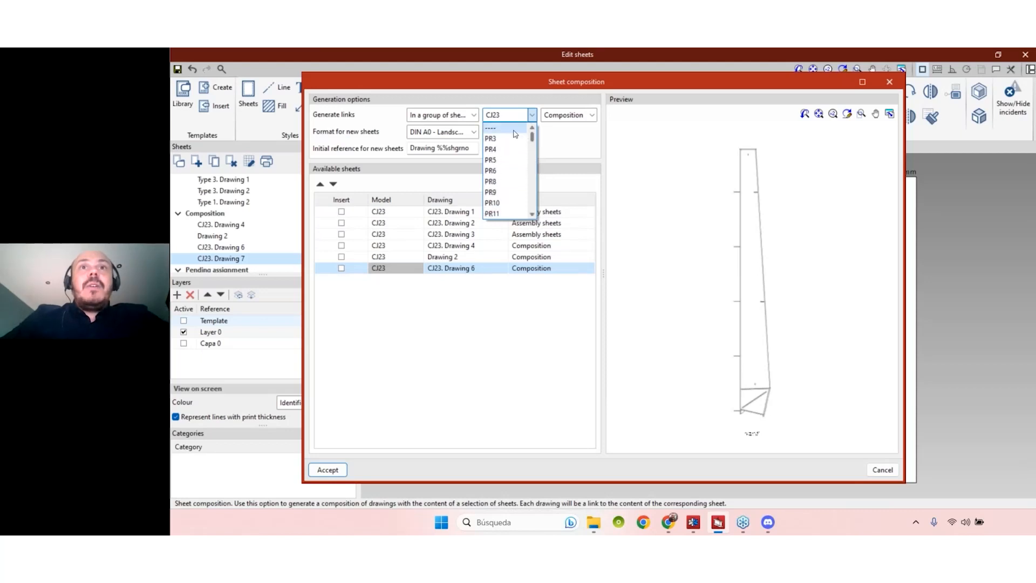
left_click(503, 139)
left_click(507, 118)
left_click(505, 140)
left_click(507, 116)
left_click(502, 160)
left_click(464, 115)
left_click(438, 127)
left_click(342, 235)
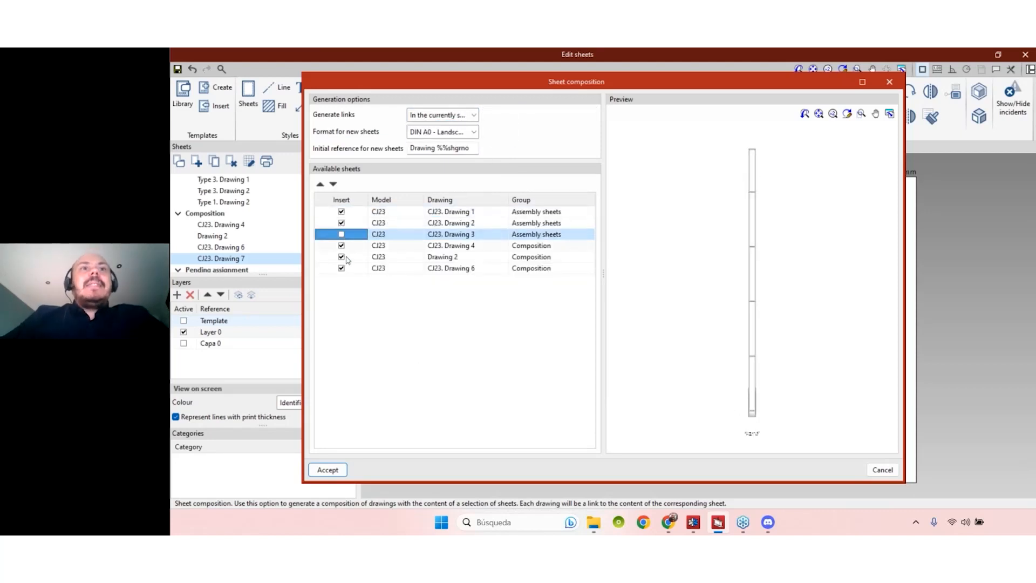
left_click(341, 246)
- Accept the composition to create Drawing 5 with the linked CJ23 drawings
left_click(329, 470)
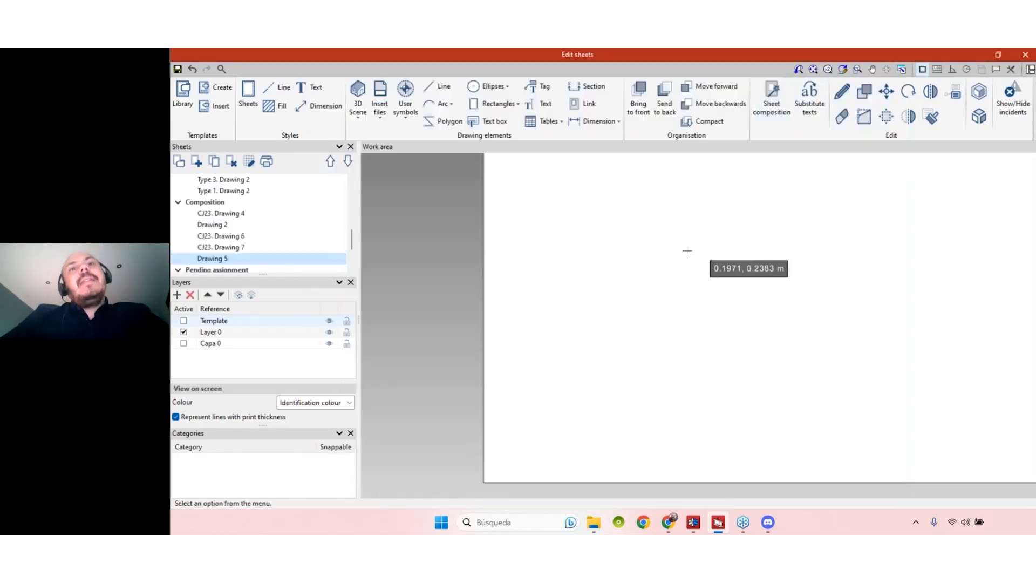
scroll(621, 319, "down", 5)
scroll(616, 309, "up", 7)
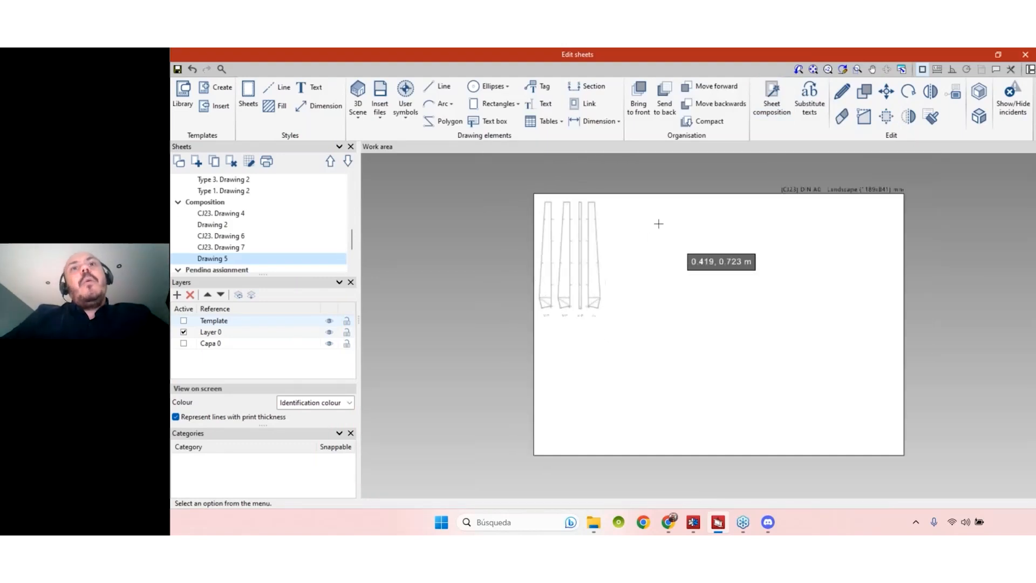
scroll(798, 277, "down", 3)
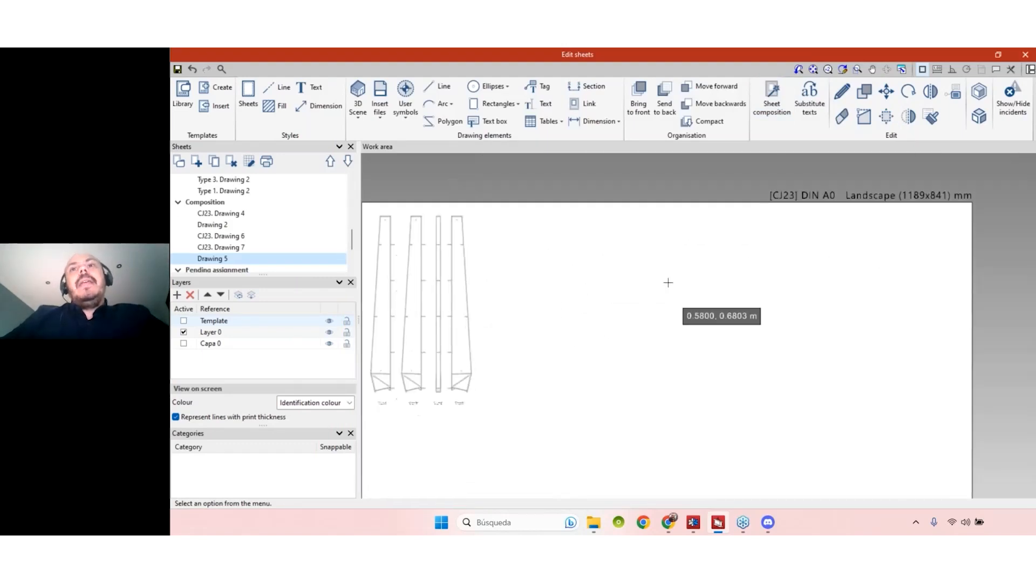
- Move the fourth linked column further right on the sheet
left_click(887, 92)
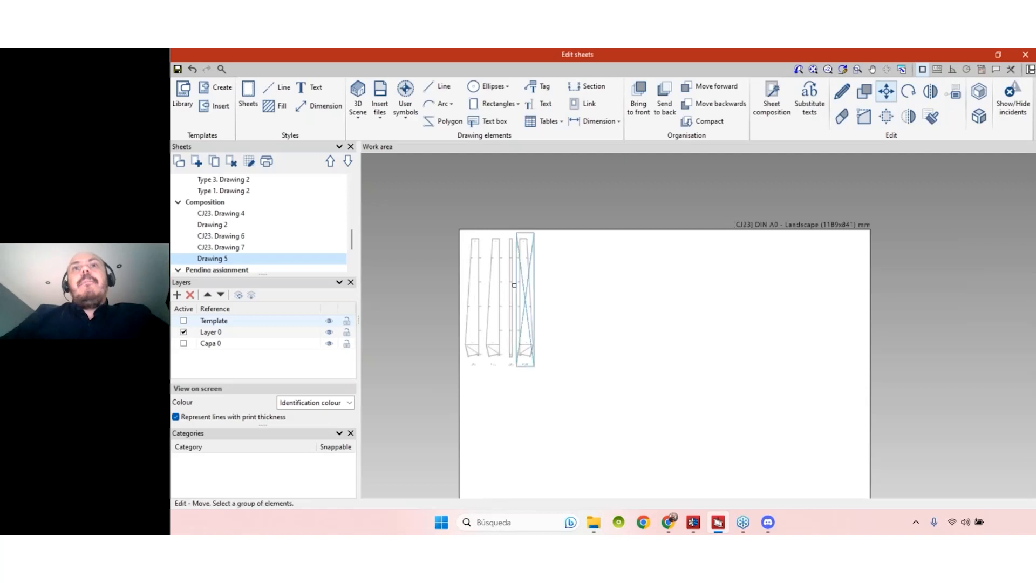
left_click(524, 287)
right_click(532, 276)
left_click(526, 270)
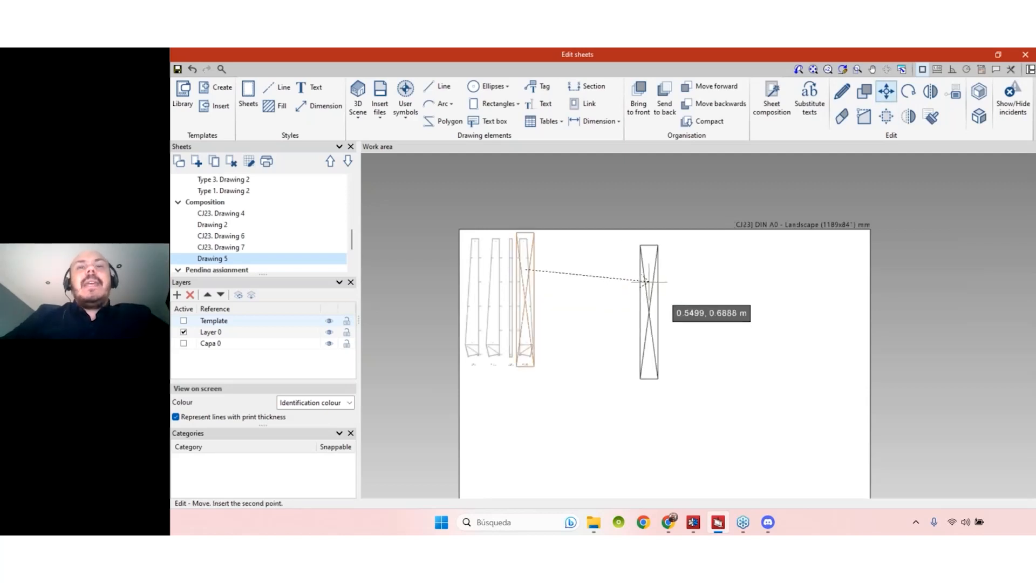
left_click(649, 282)
- Move the second and third columns together to the right and lower on the sheet
left_click(520, 296)
left_click(496, 274)
right_click(516, 236)
left_click(508, 287)
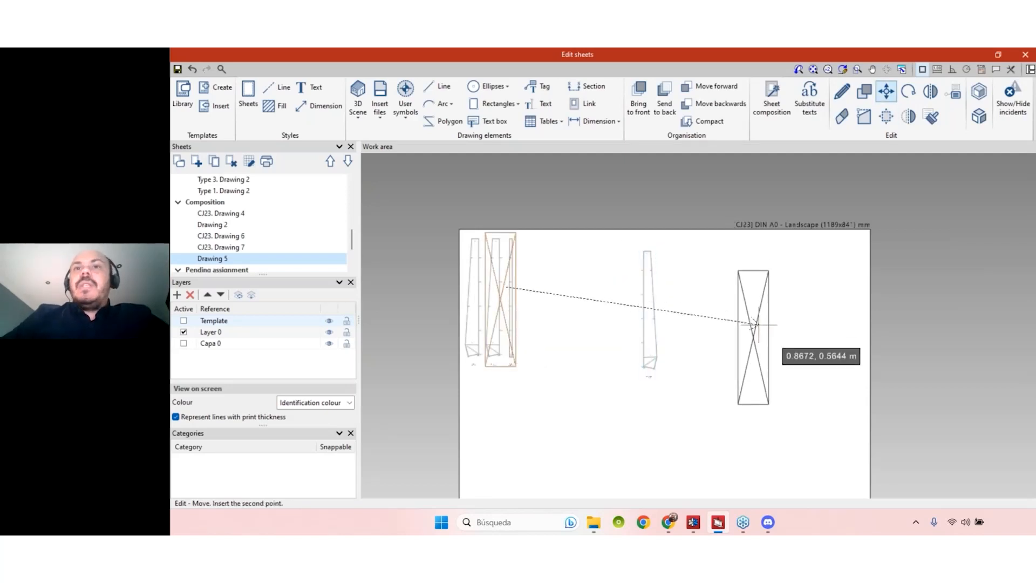
left_click(761, 325)
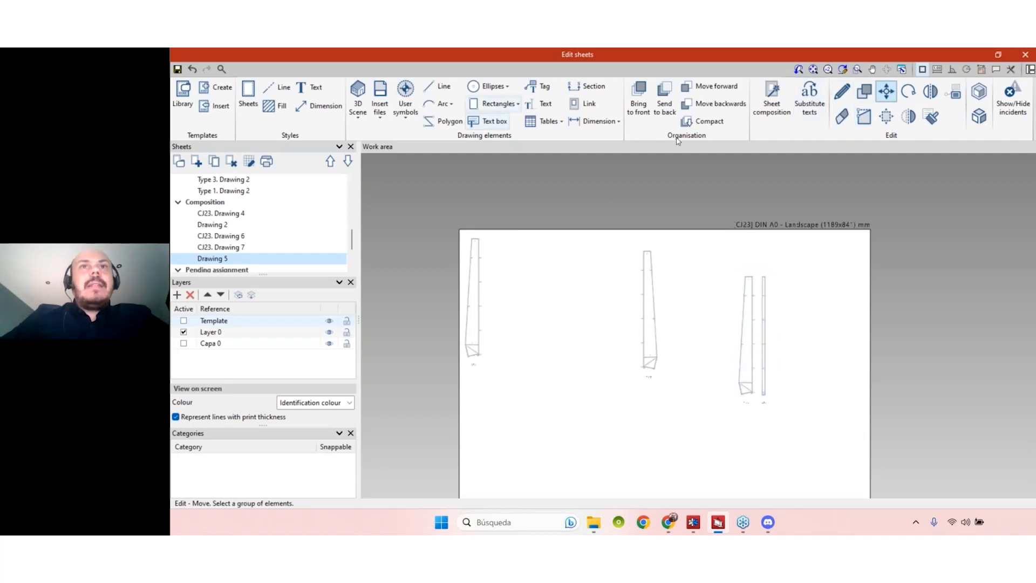
scroll(591, 306, "down", 2)
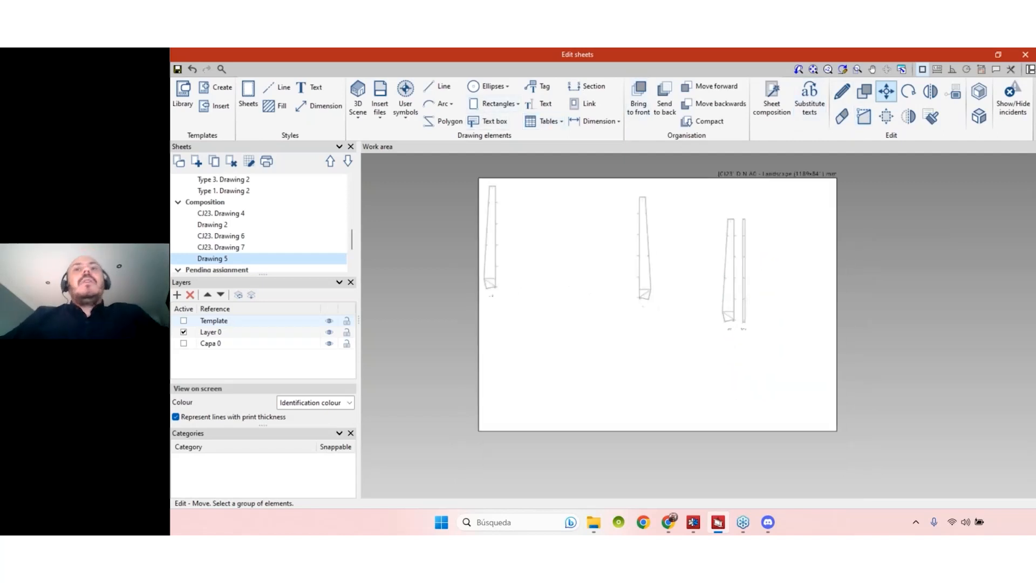
scroll(633, 267, "up", 2)
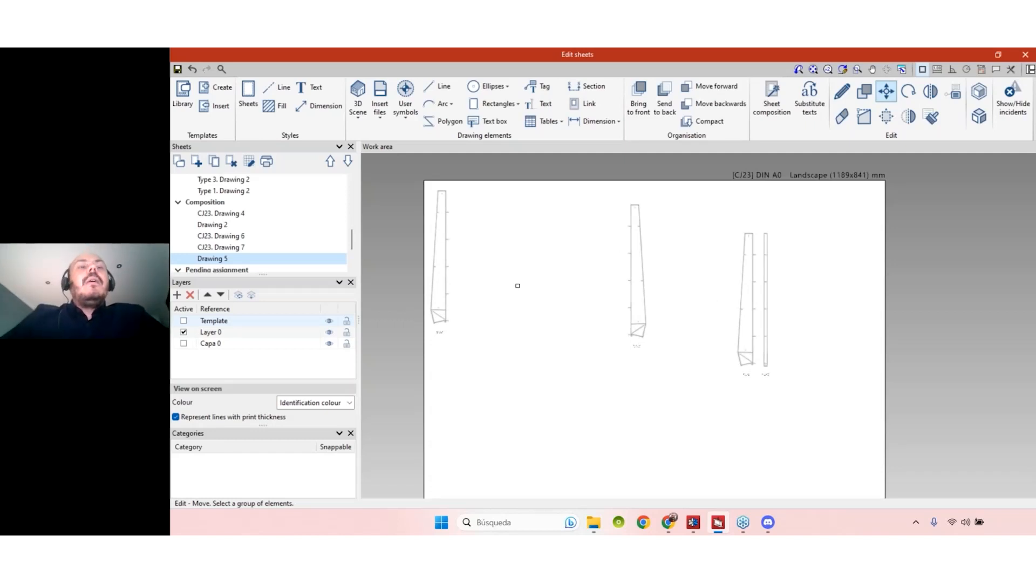
scroll(518, 285, "down", 1)
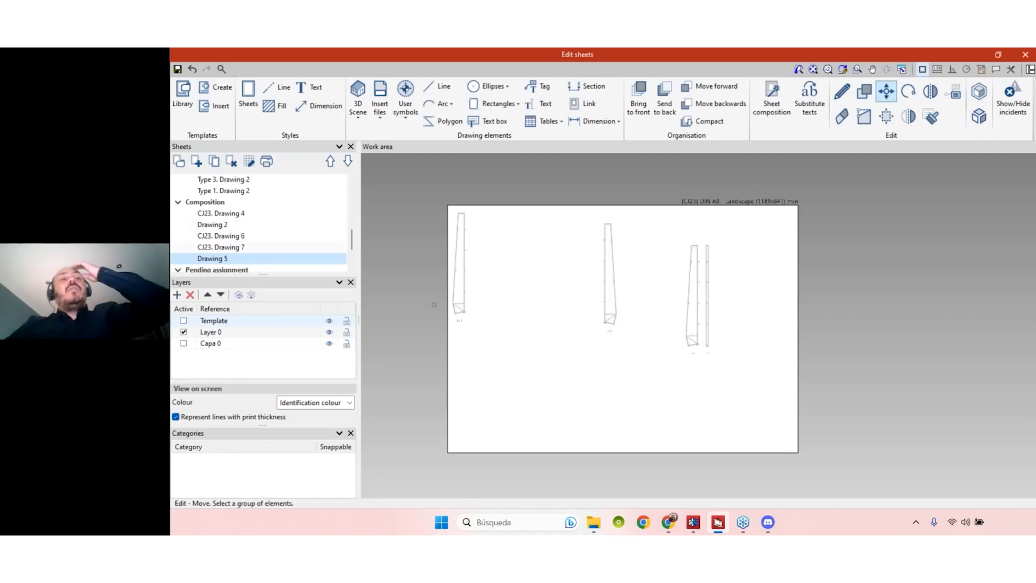
scroll(289, 245, "down", 2)
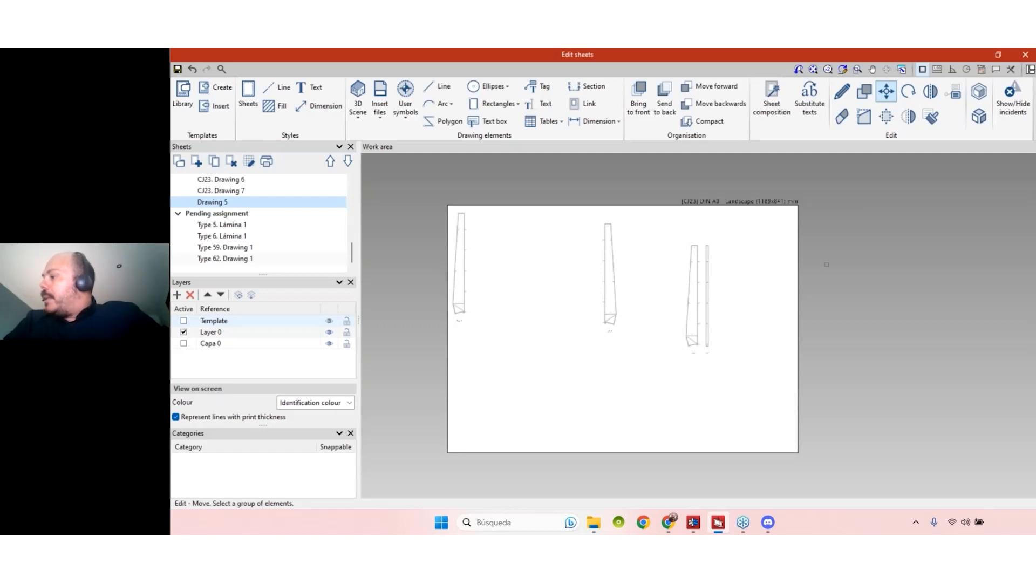
left_click(1029, 56)
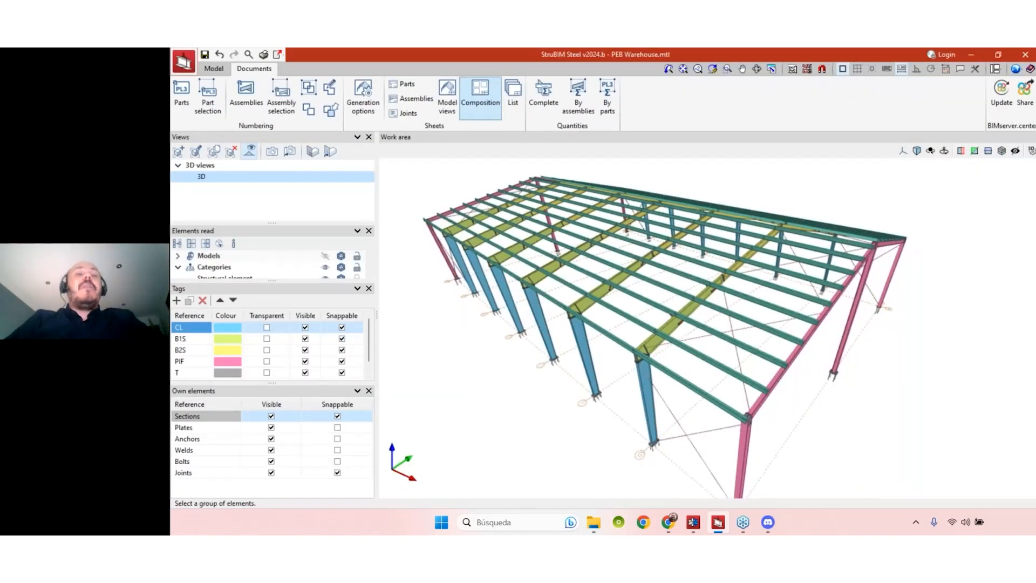
- Hide and reshow the CL-tagged columns in the 3D warehouse model
middle_click_drag(875, 306, 858, 298)
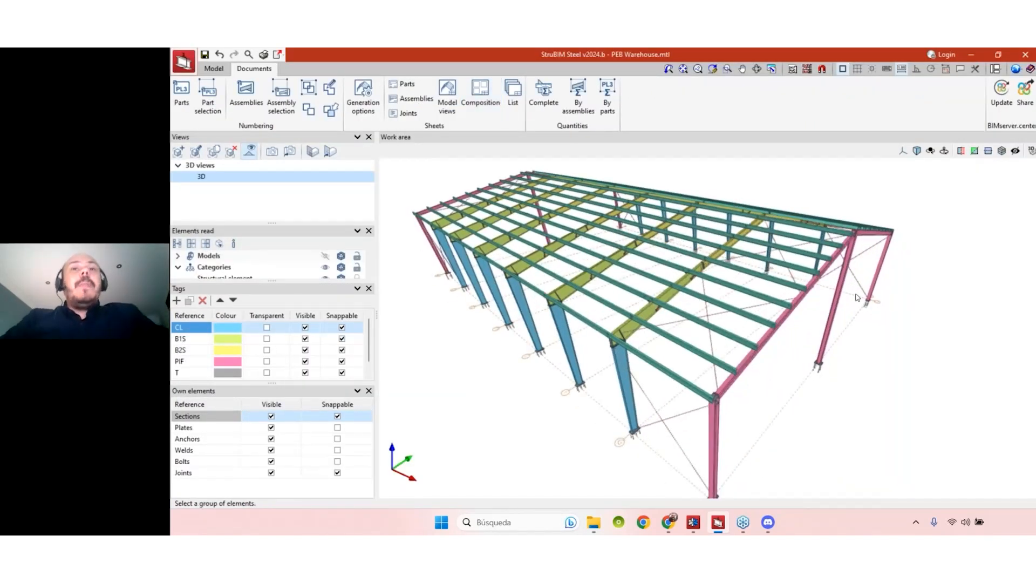
left_click_drag(274, 223, 273, 205)
left_click_drag(274, 280, 277, 256)
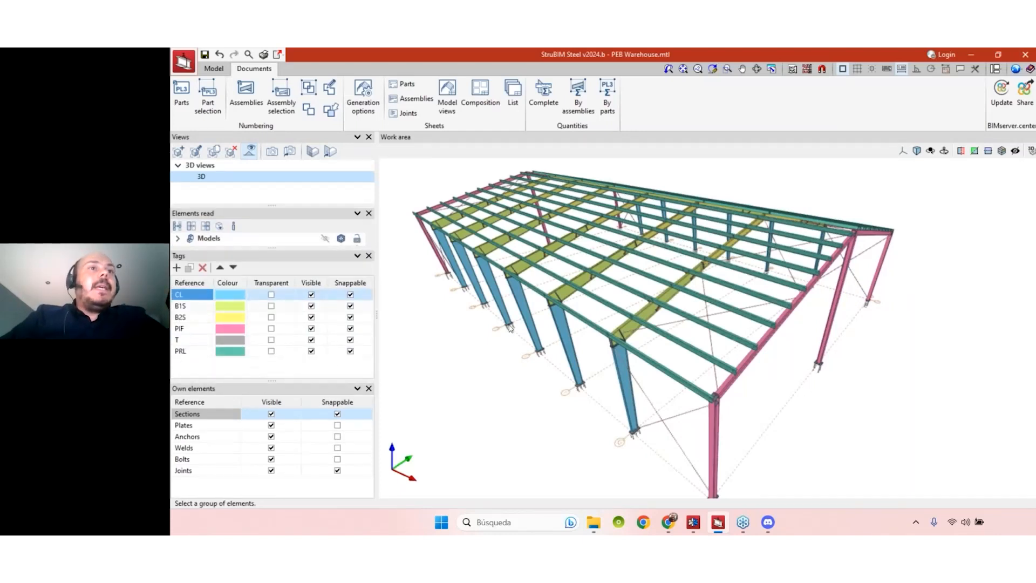
scroll(510, 325, "down", 1)
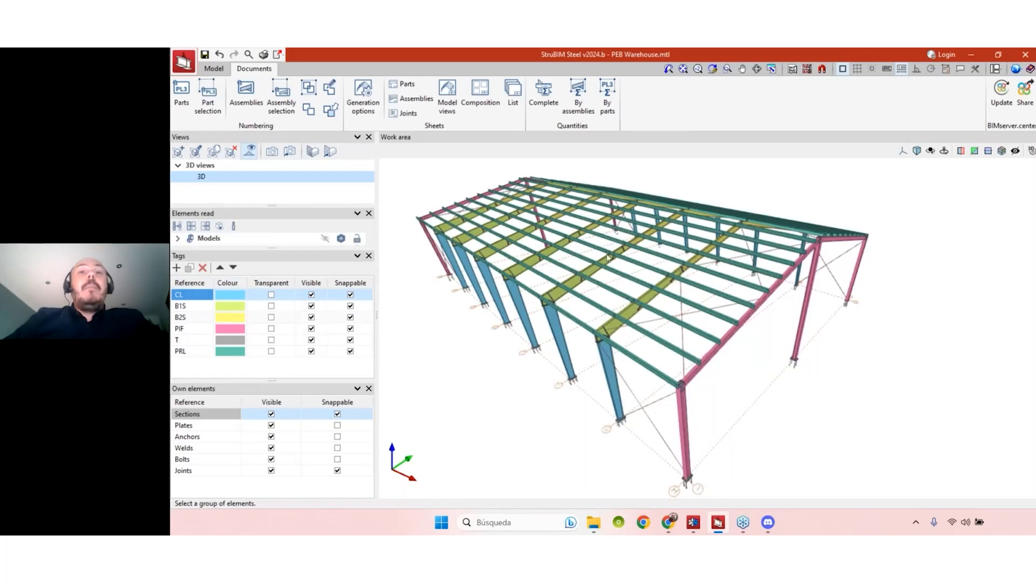
middle_click_drag(894, 359, 897, 352)
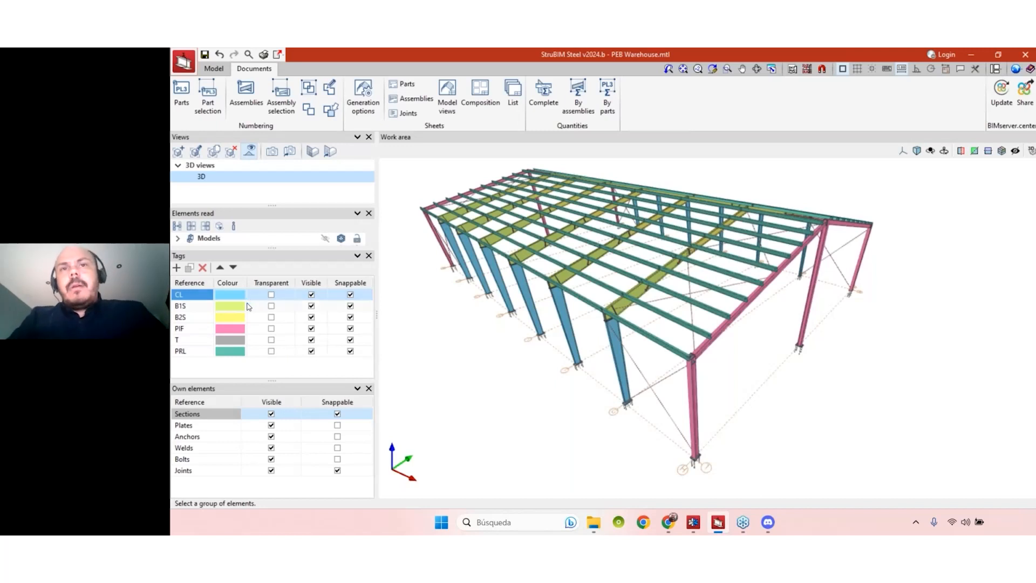
left_click(311, 295)
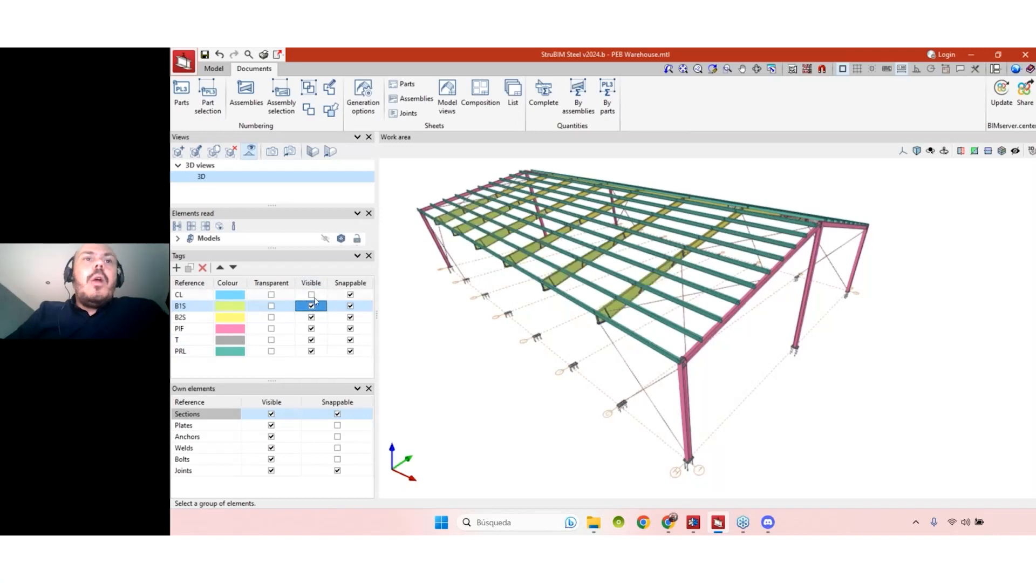
left_click(311, 295)
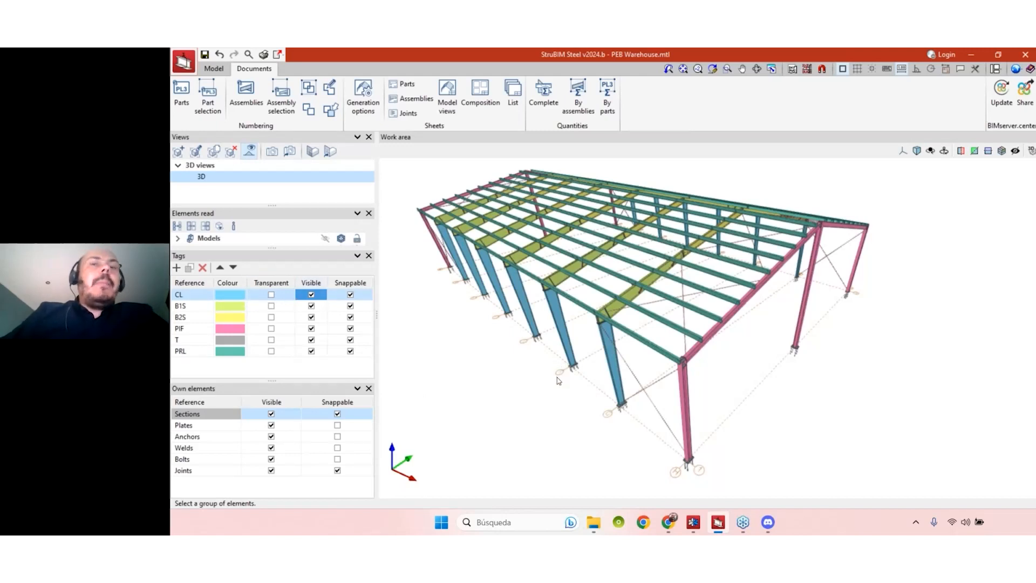
- Orbit the model and enable information texts, showing PR3 as IPE 300 (S275), 545.9 kg
middle_click_drag(560, 378, 508, 376, "shift")
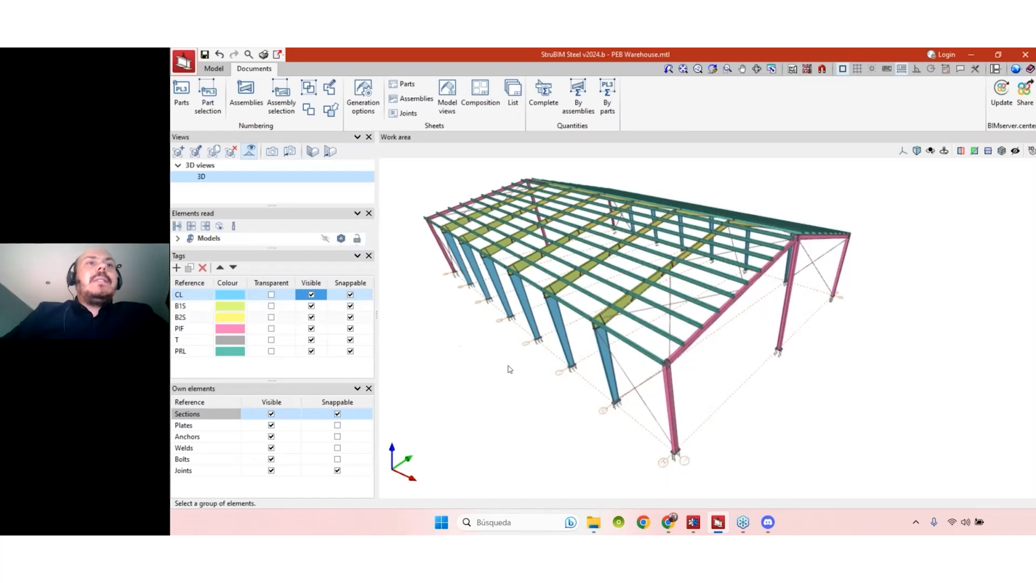
middle_click_drag(517, 367, 523, 364, "shift")
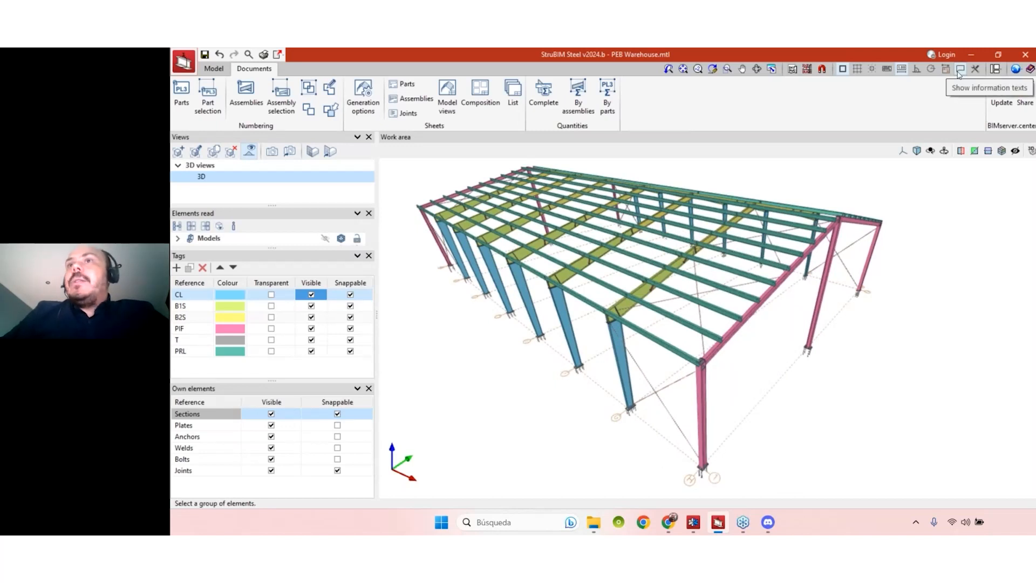
left_click(960, 70)
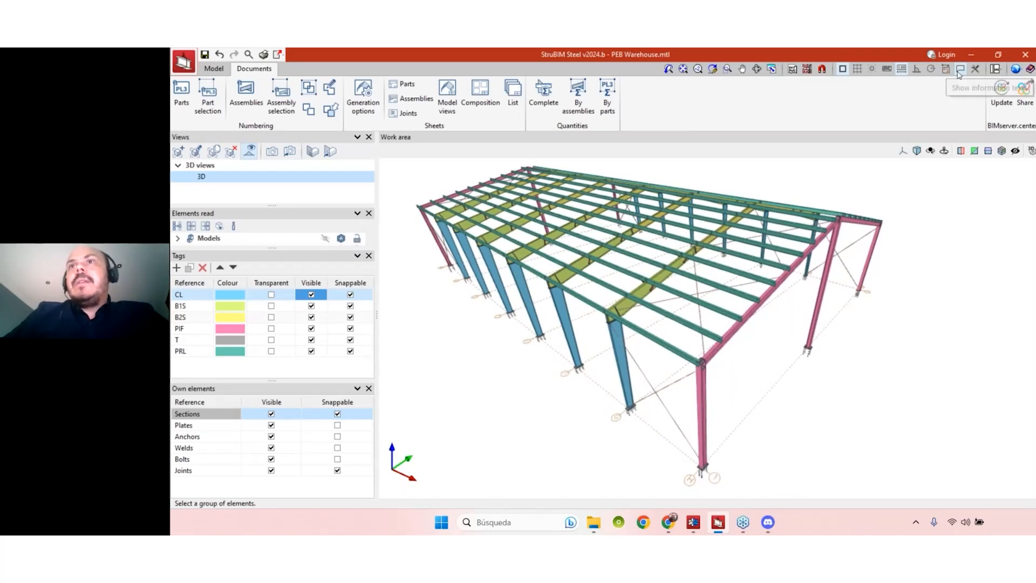
mouse_move(784, 284)
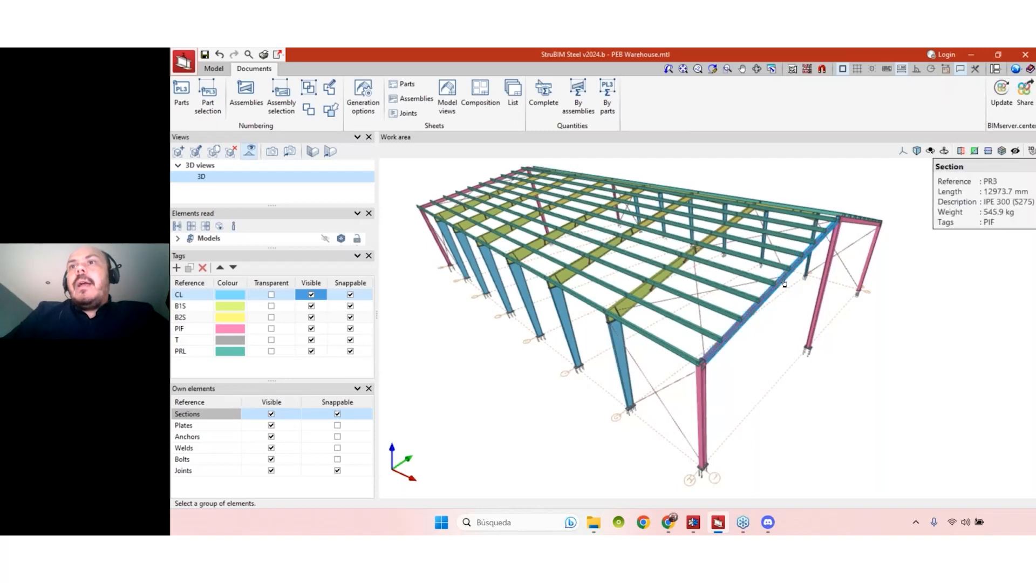
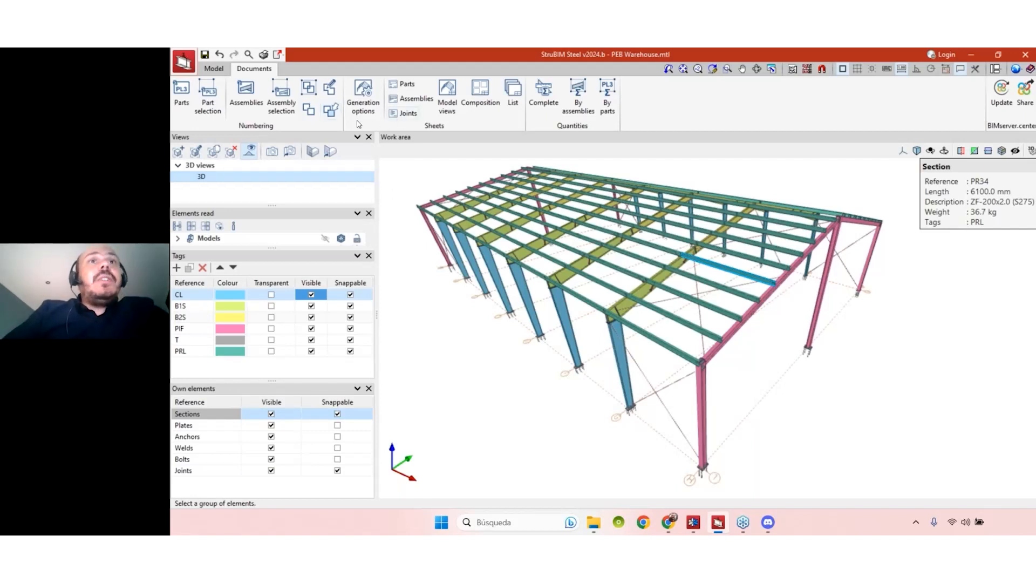
- Pick two roof purlins and window-select the rest for tag assignment, showing only PRL ticked
left_click(213, 68)
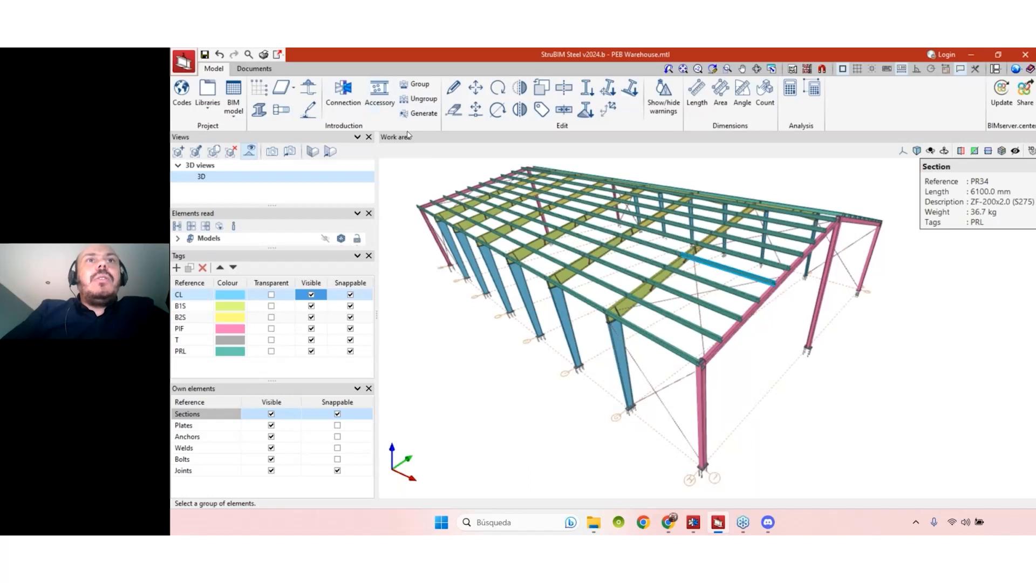
left_click(542, 112)
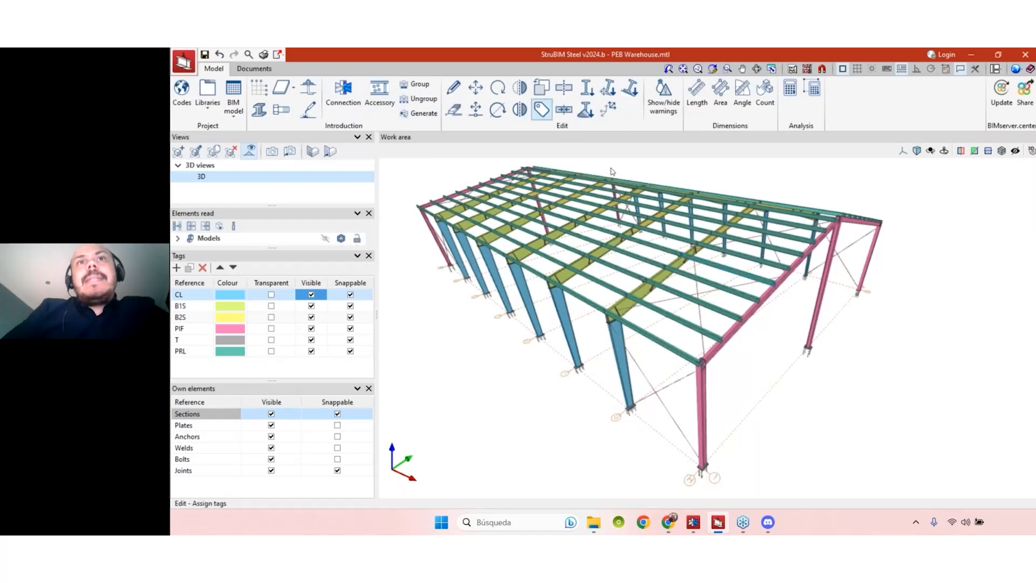
left_click(724, 311)
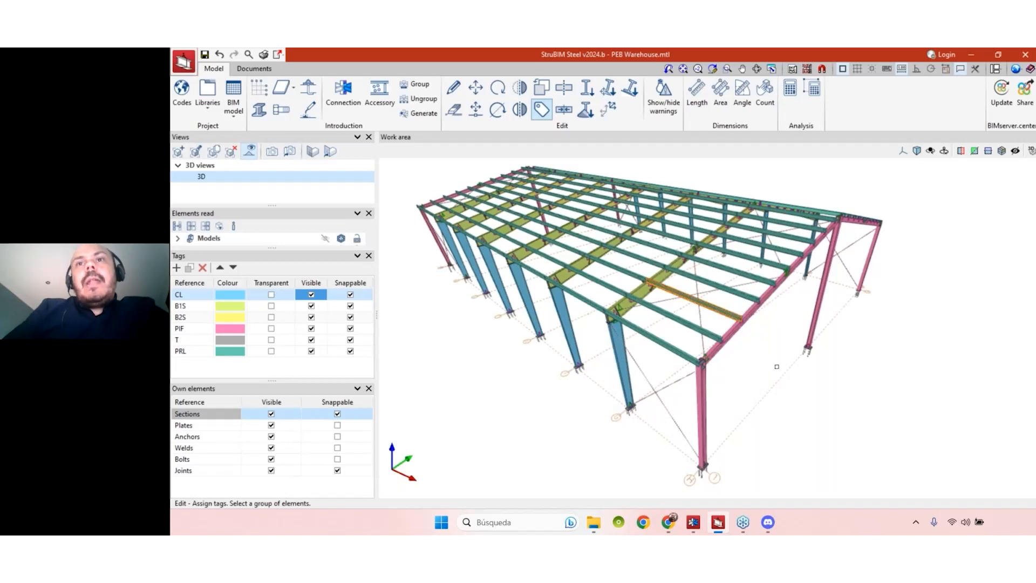
left_click(712, 335)
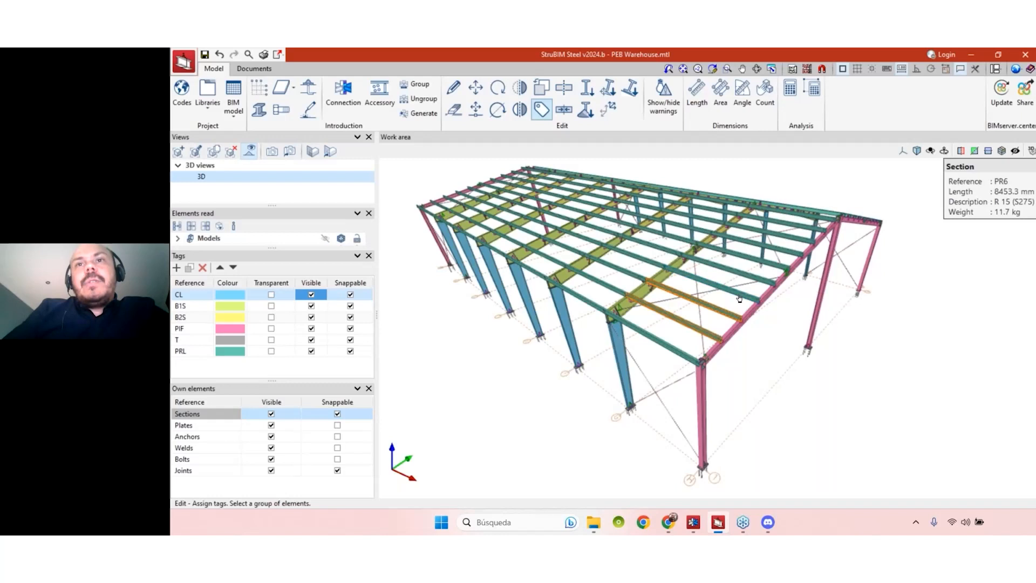
left_click_drag(936, 342, 902, 261)
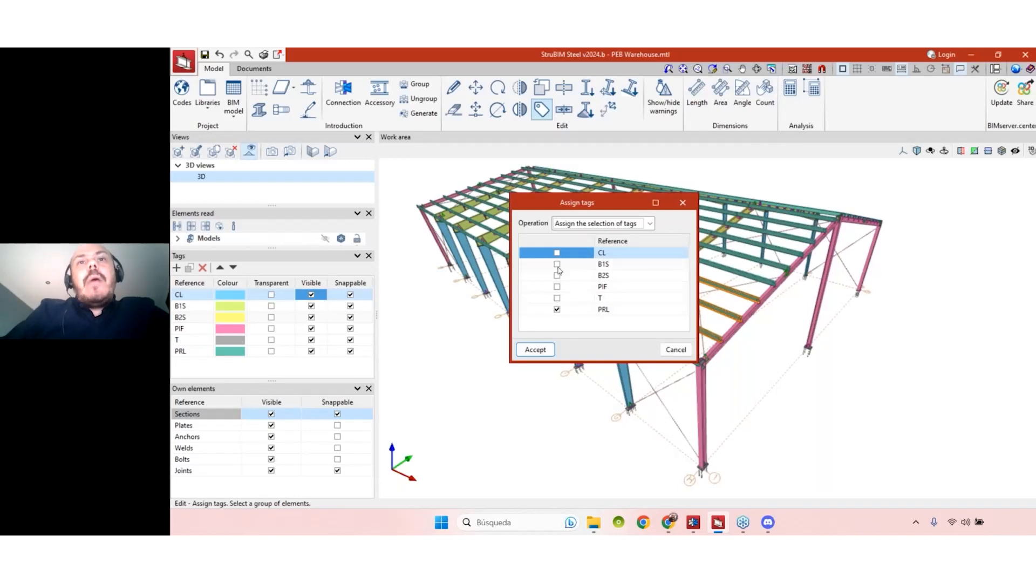
- Add the T tag to the selected roof purlins and accept
left_click_drag(565, 198, 439, 193)
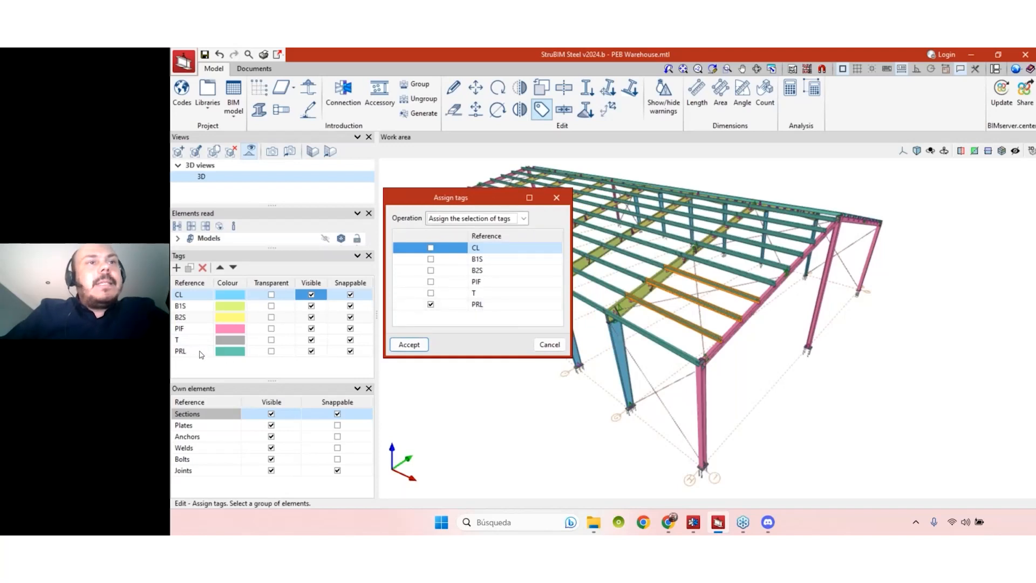
left_click(431, 293)
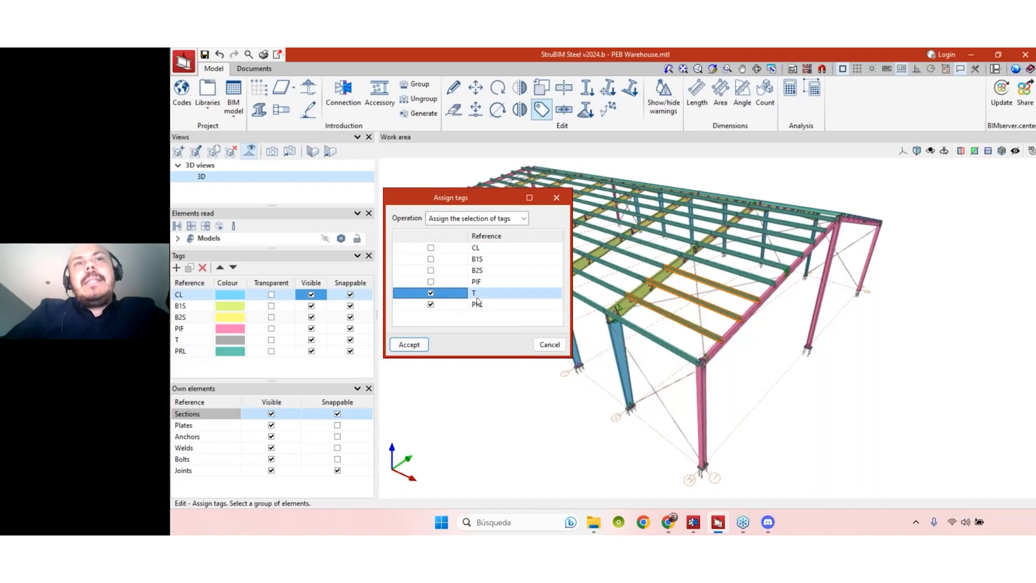
left_click(416, 346)
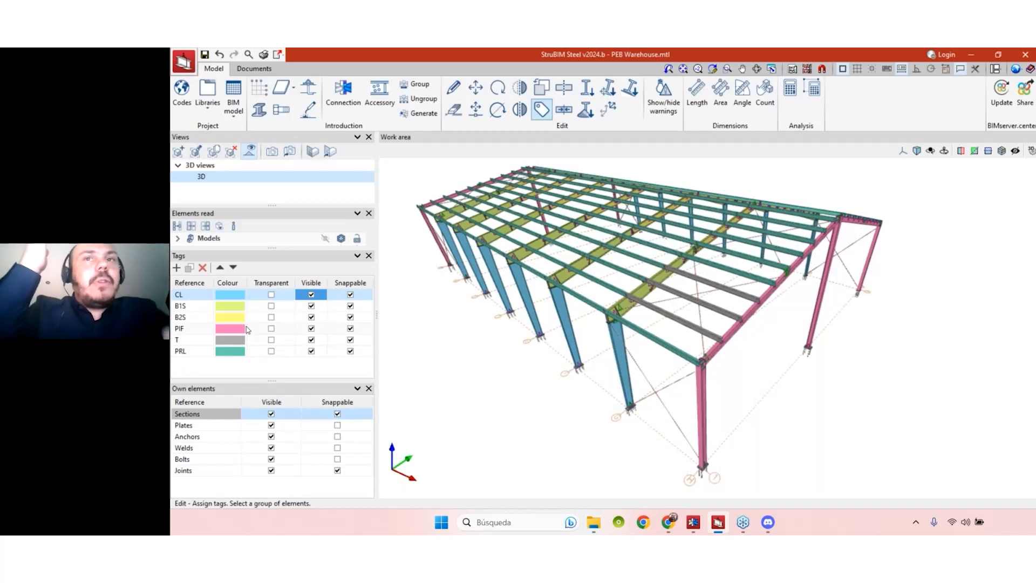
- End tag assignment and orbit the warehouse model to a side-on view of its long side
left_click(866, 259)
middle_click_drag(867, 259, 562, 165)
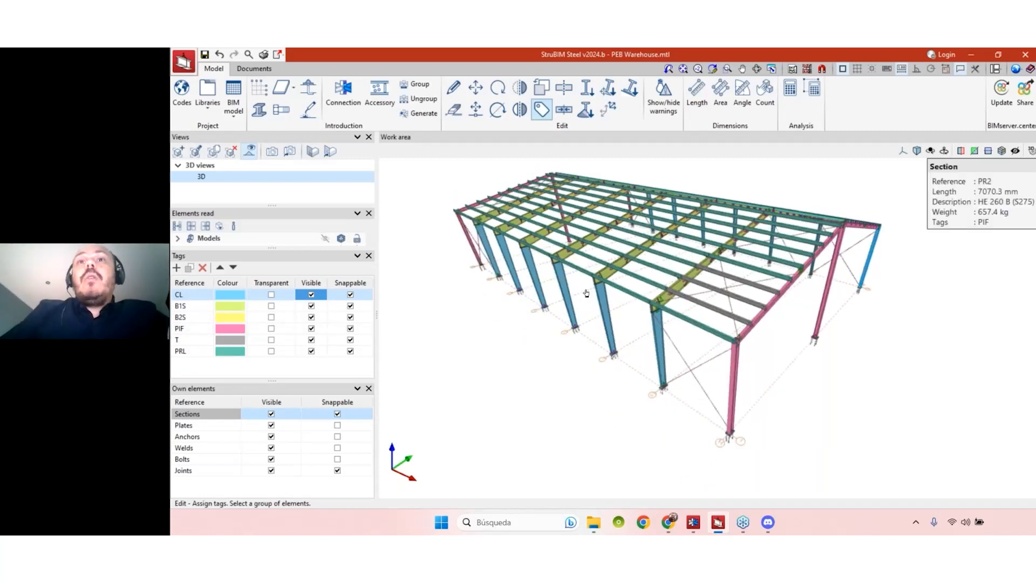
right_click(561, 165)
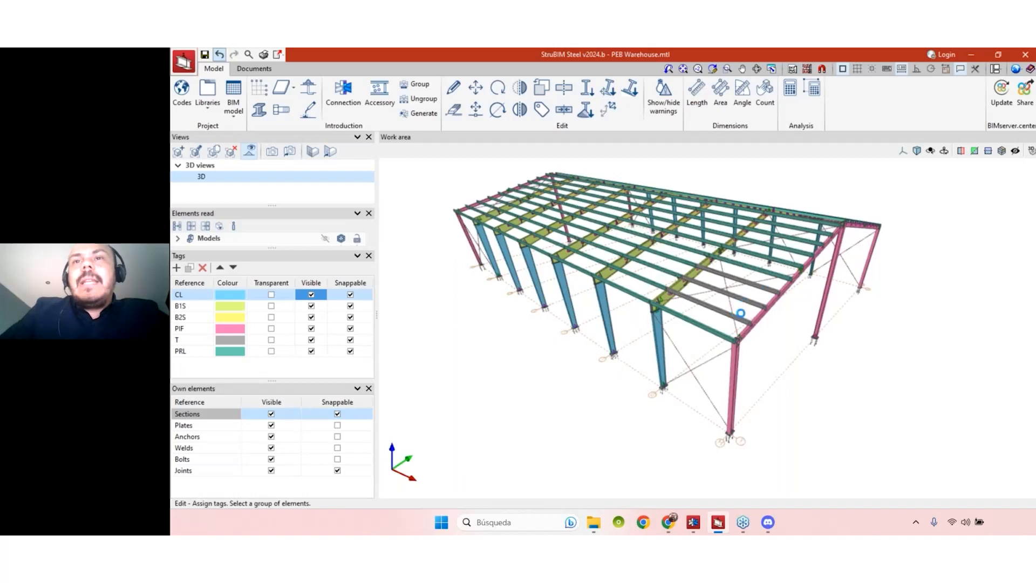
middle_click_drag(797, 390, 724, 426)
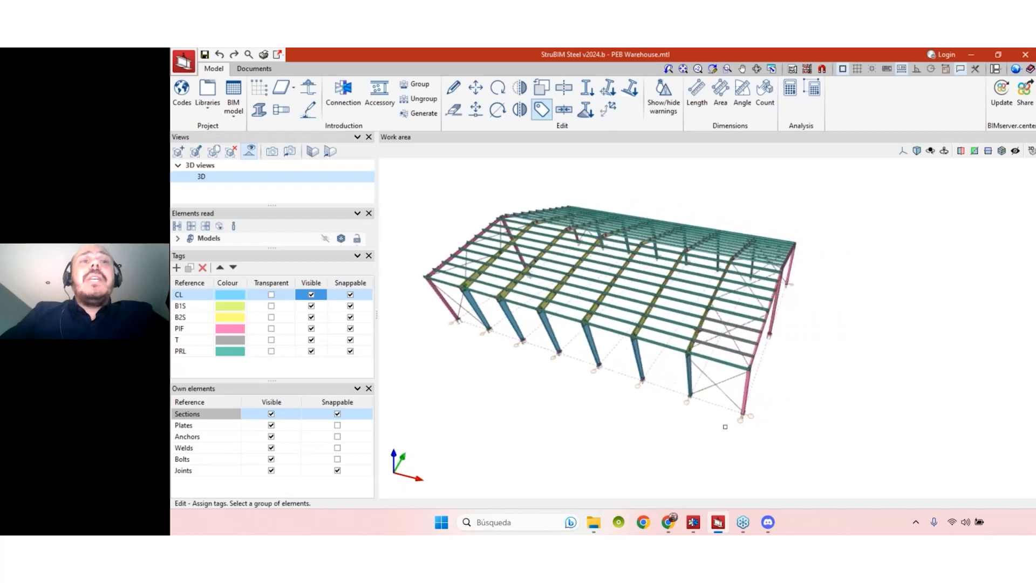
- Add a new tag named Fase 1 and colour it red
left_click(177, 268)
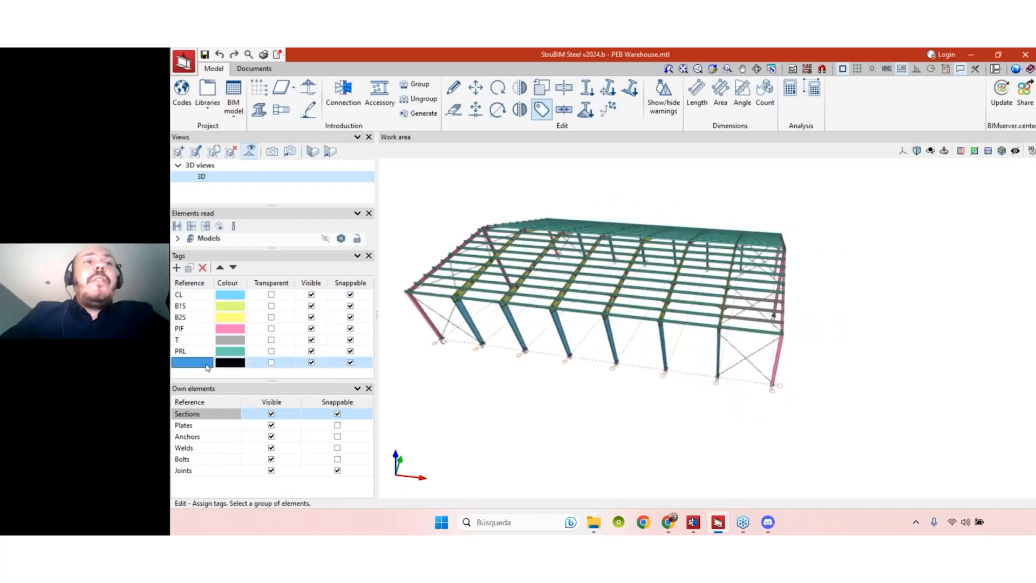
type("Fase")
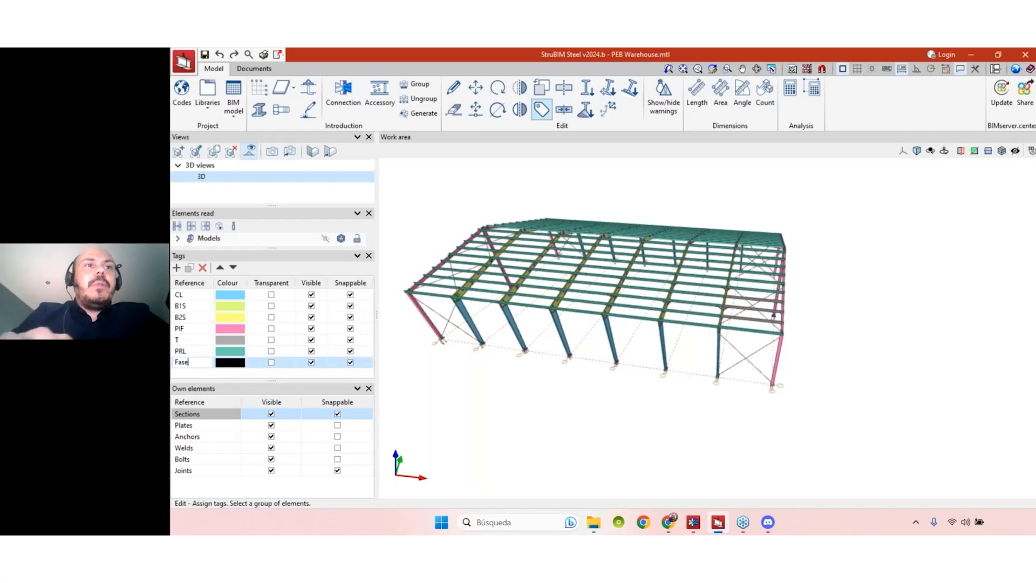
type(" 1")
key("Tab")
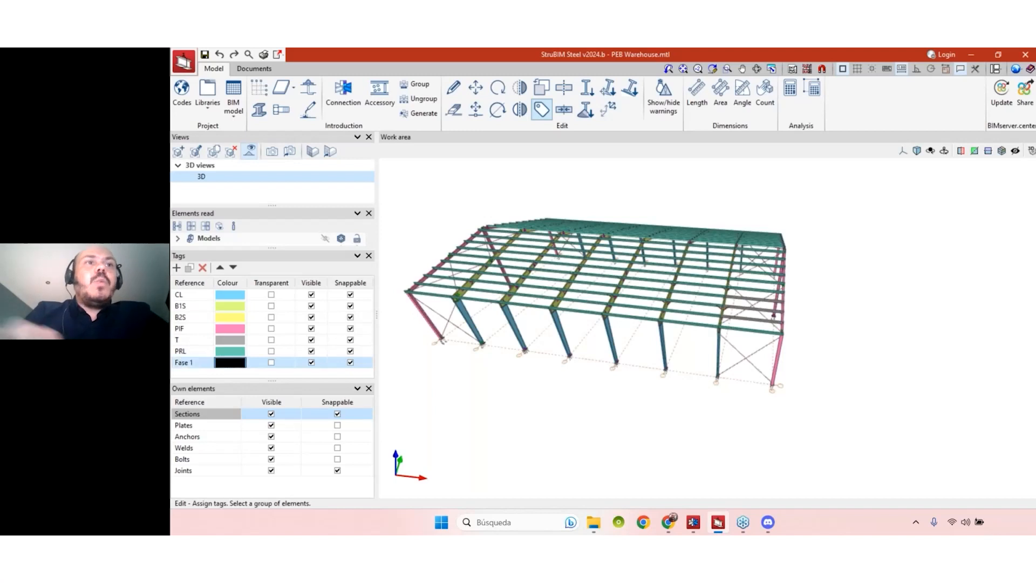
double_click(237, 365)
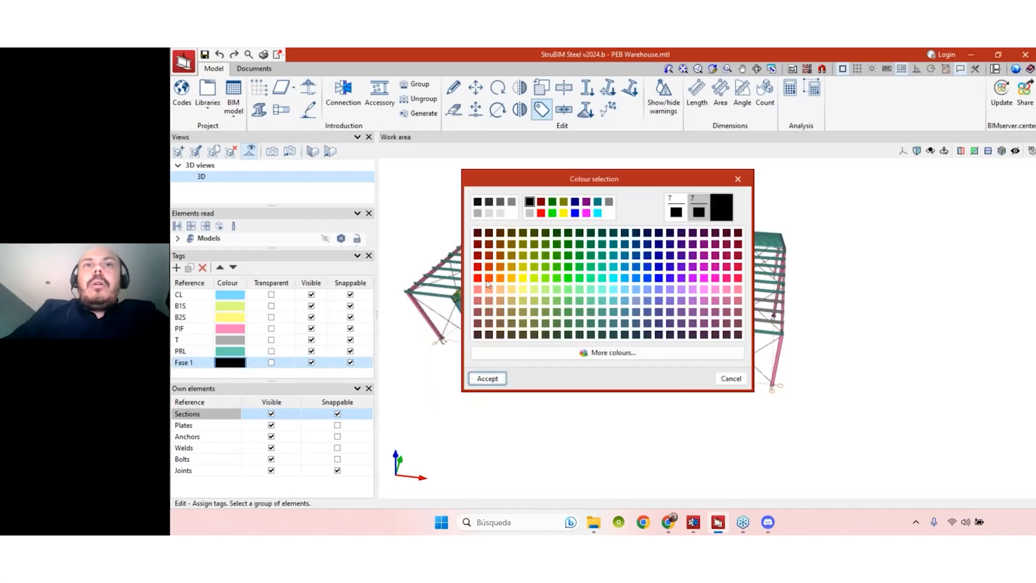
left_click(478, 278)
left_click(487, 378)
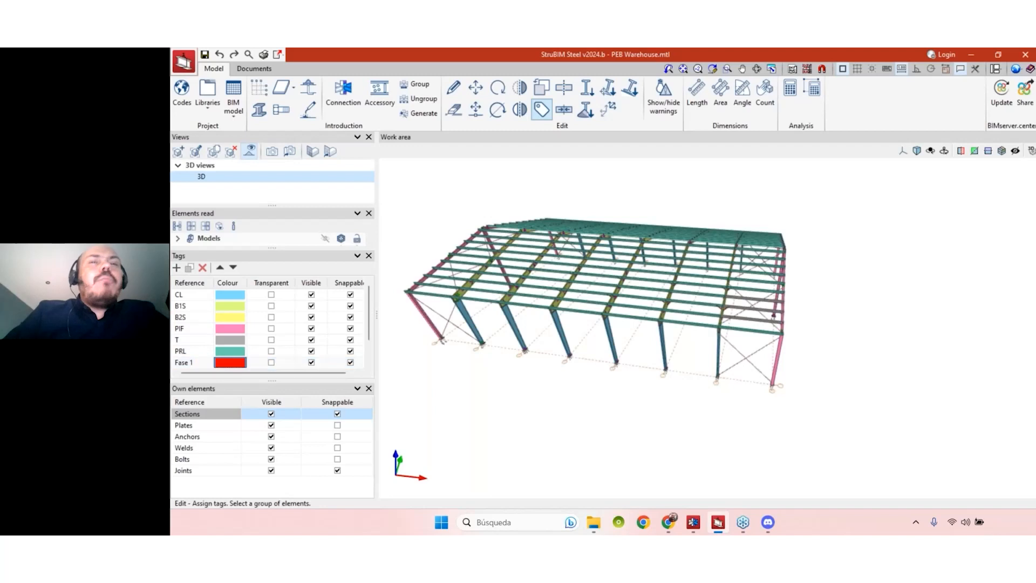
- Rename the second tag to Fase 2 and colour it blue
scroll(202, 362, "down", 1)
double_click(209, 350)
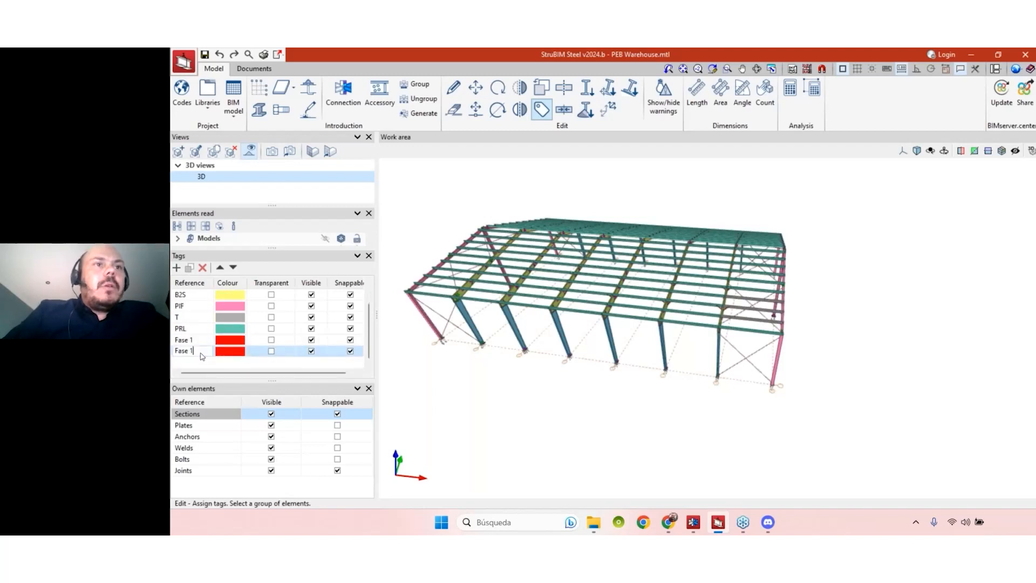
key("BackSpace")
type("2")
left_click(237, 352)
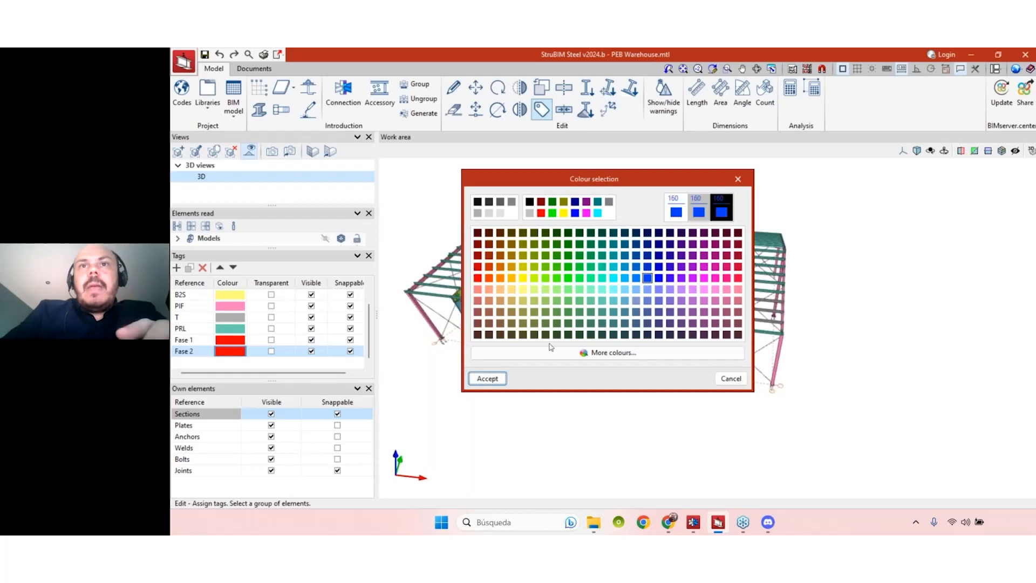
left_click(488, 379)
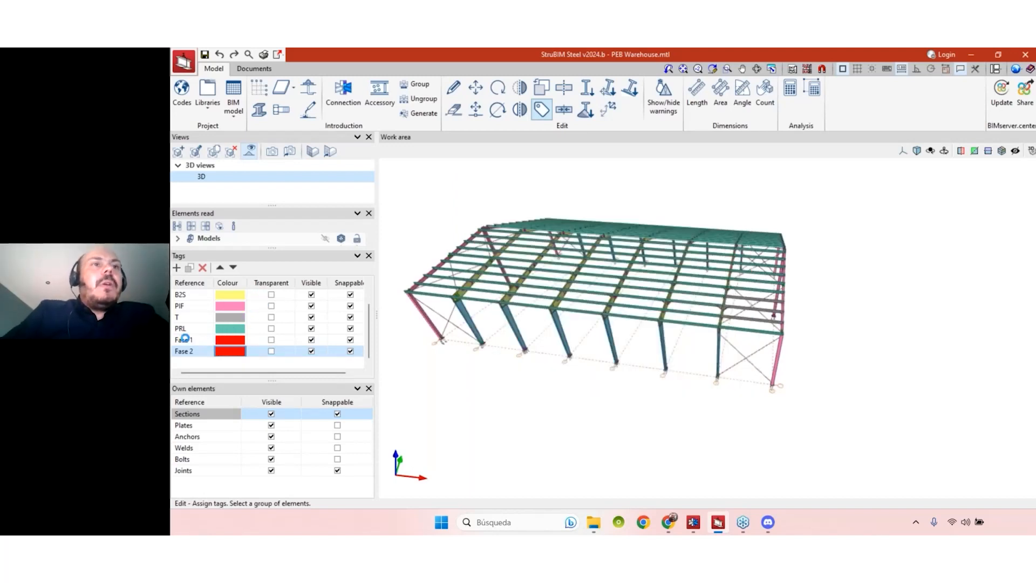
- Rename the two tags to Phase 1 and Phase 2
left_click(189, 341)
double_click(183, 340)
type("Phase")
key("Tab")
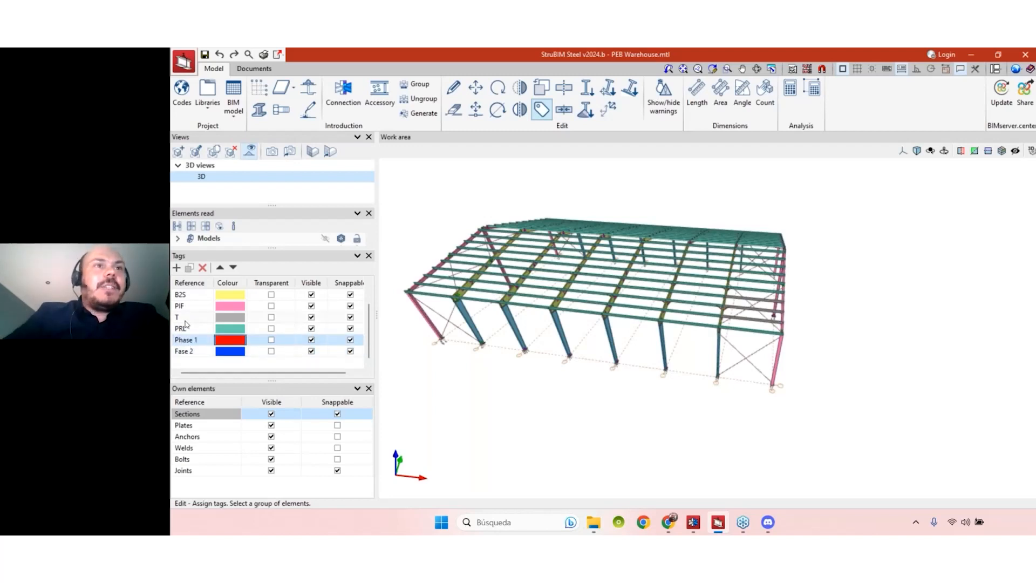
double_click(183, 351)
type("Phs")
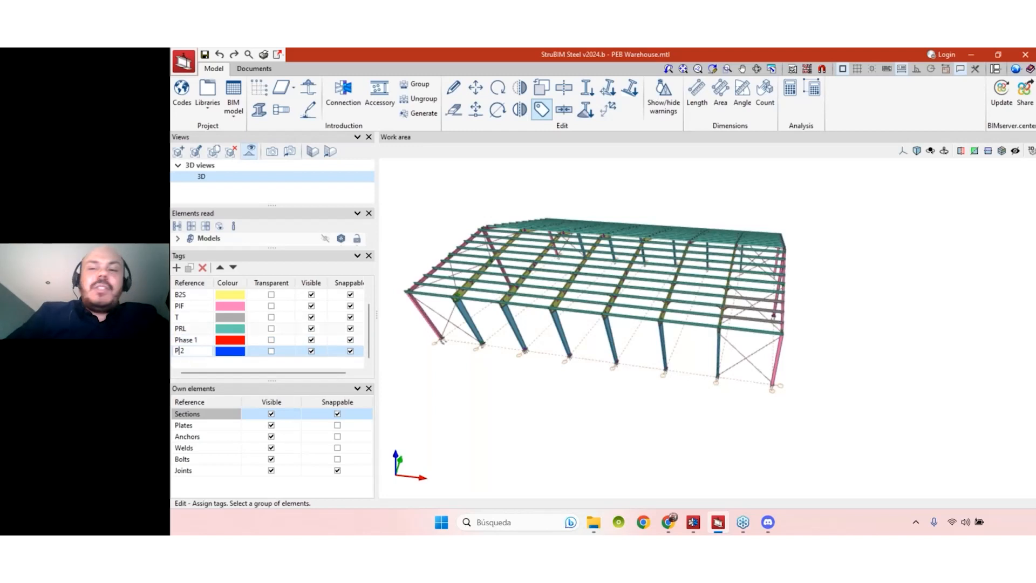
type("se")
key("Tab")
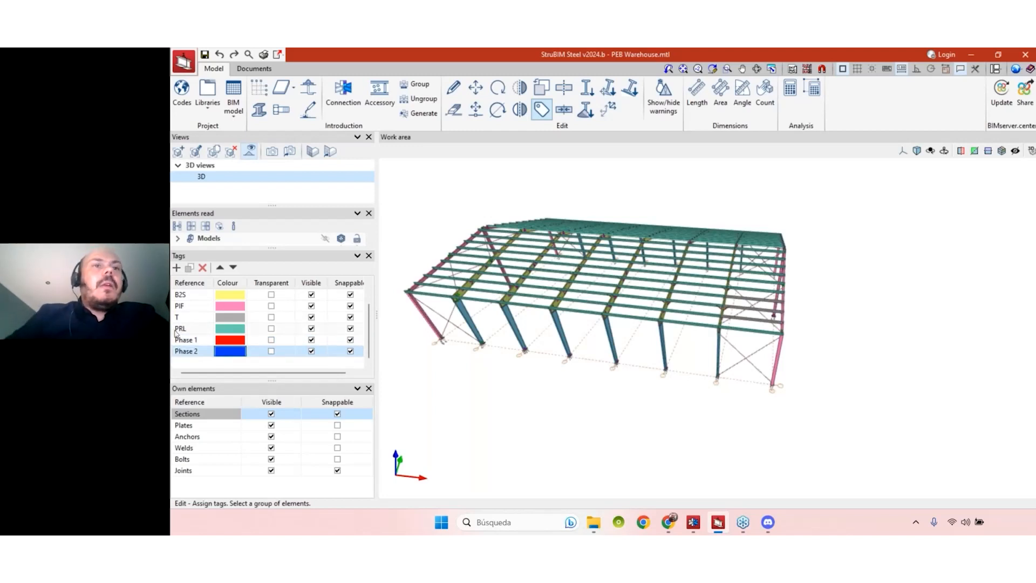
left_click_drag(571, 392, 531, 419)
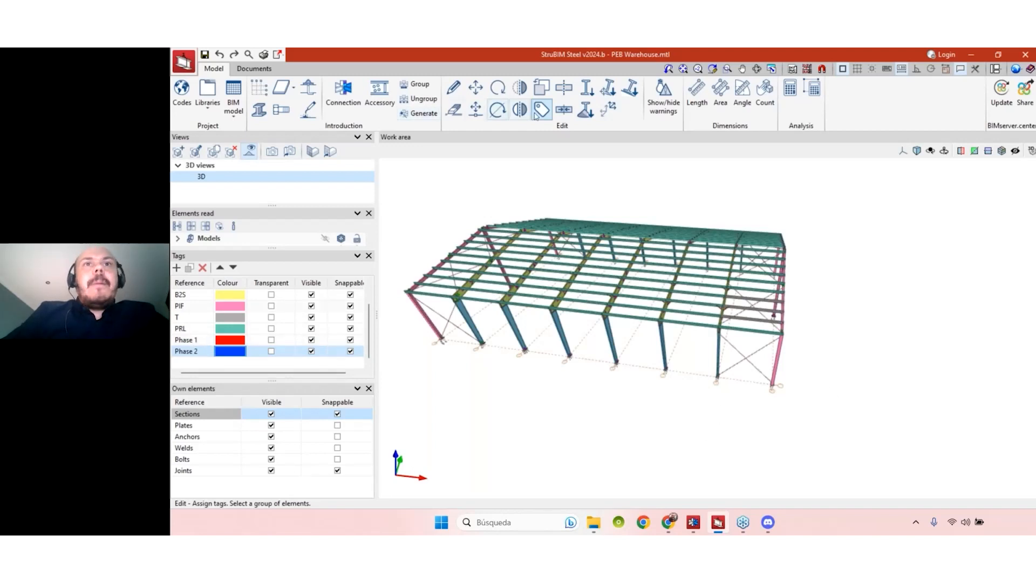
- Window-select the right-hand bay members and open Assign tags, scrolling down to Phase 1 and Phase 2
left_click_drag(852, 424, 731, 189)
middle_click_drag(763, 189, 750, 197)
left_click_drag(854, 424, 671, 204)
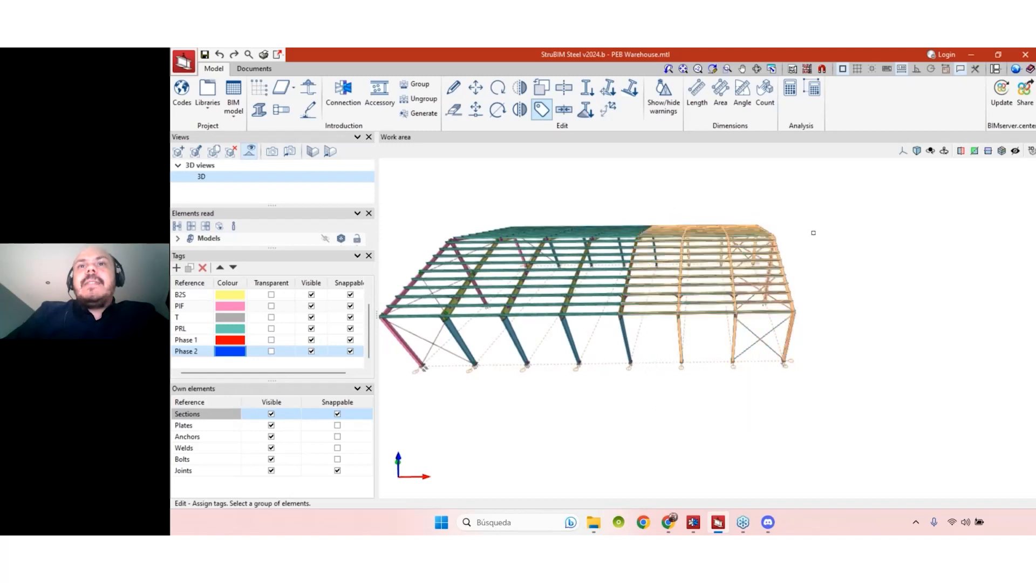
right_click(838, 227)
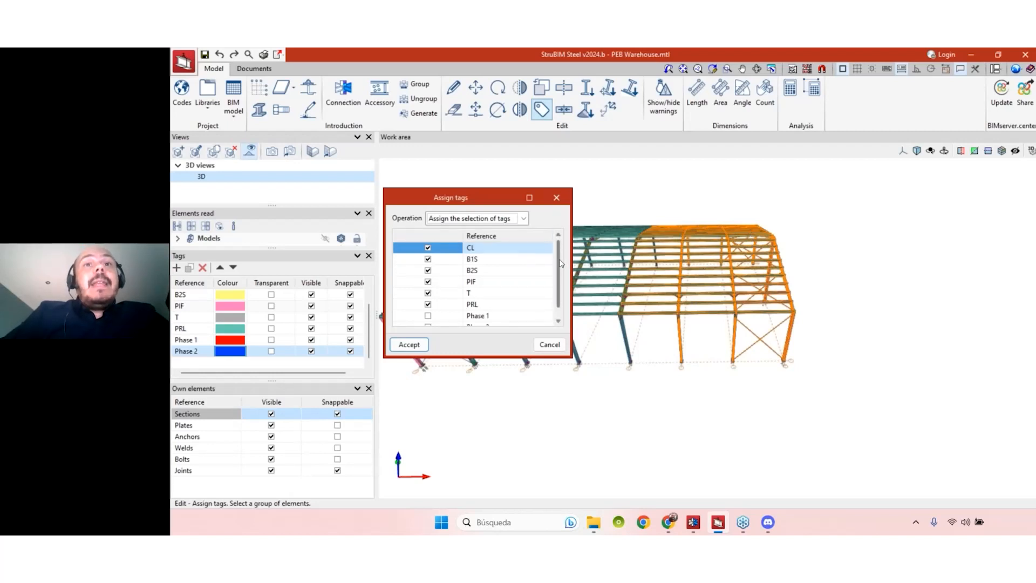
scroll(564, 261, "down", 1)
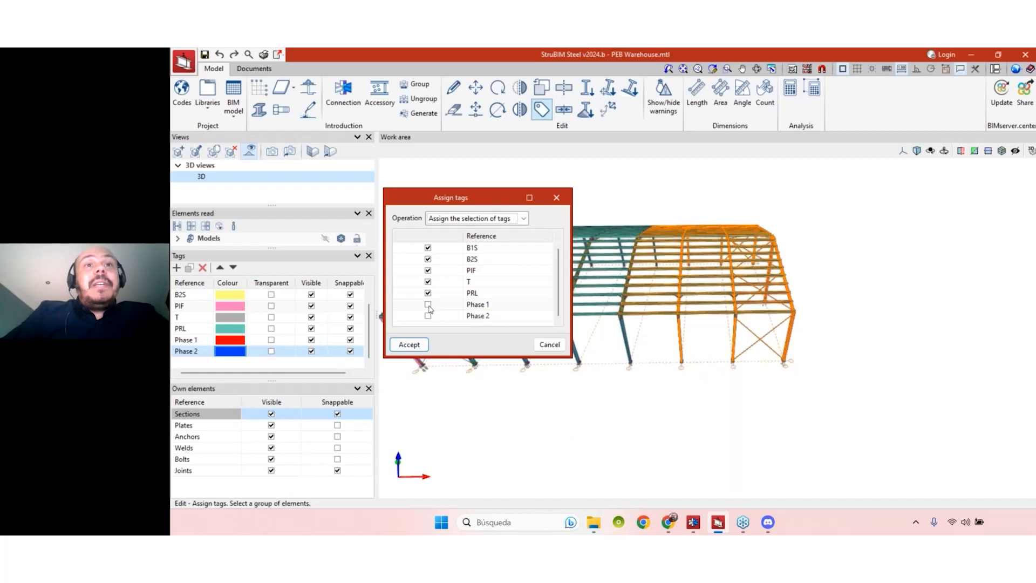
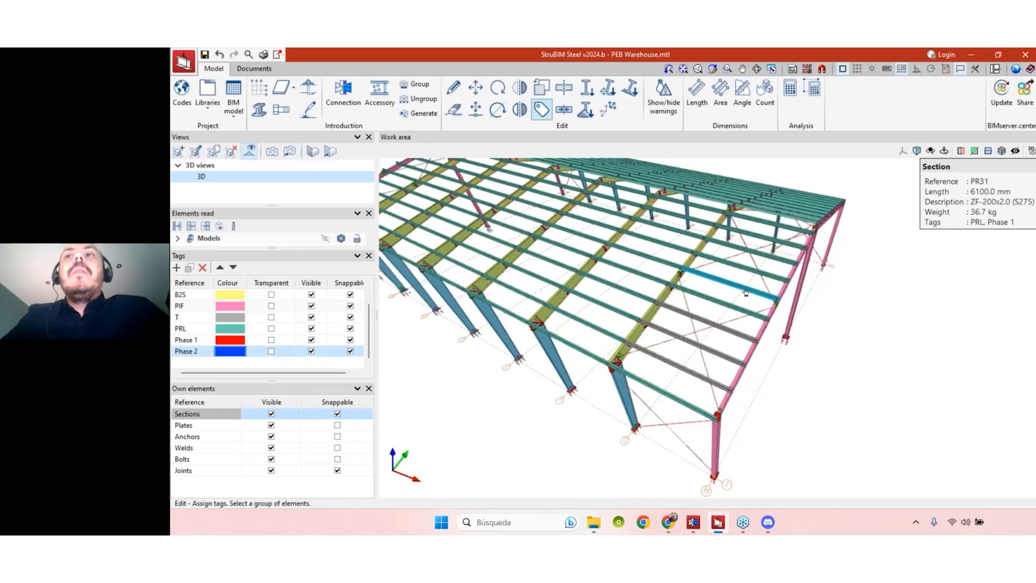
- Window-select all members in the warehouse's left bays
scroll(775, 366, "down", 3)
middle_click_drag(657, 451, 718, 432, "shift")
scroll(657, 444, "down", 2)
middle_click_drag(657, 444, 672, 417, "shift")
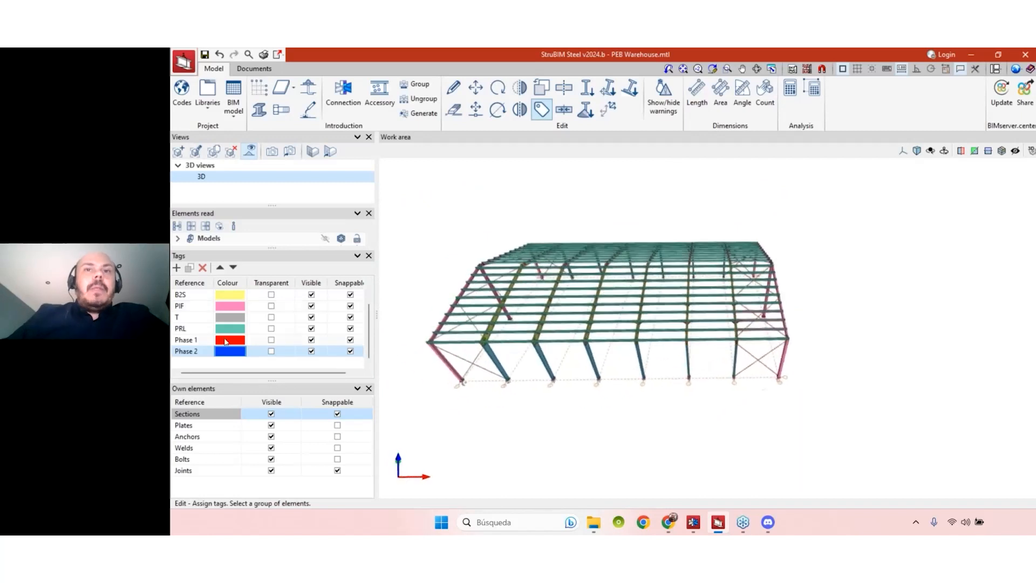
left_click_drag(612, 428, 455, 195)
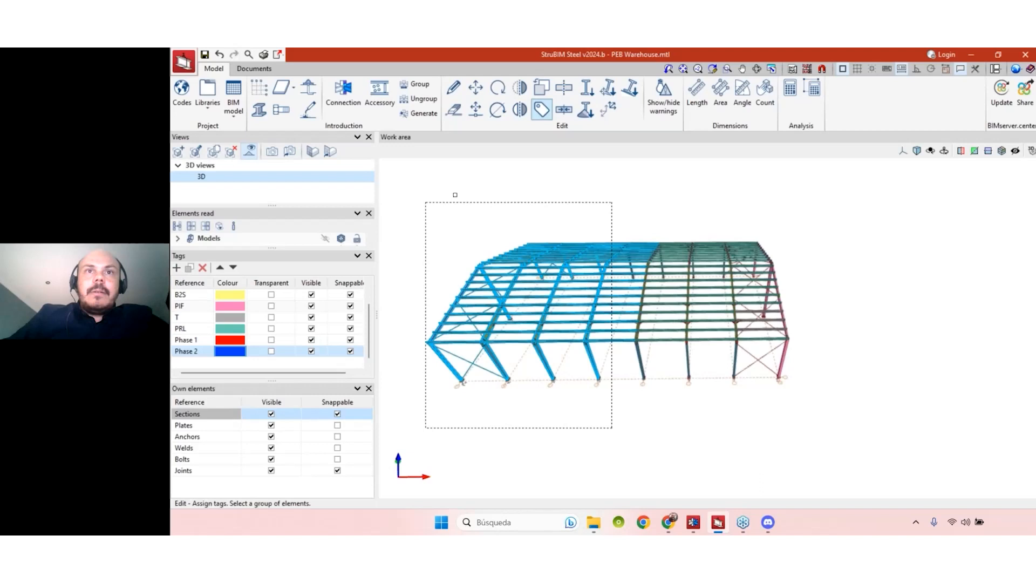
- Add the Phase 2 tag to the selected members, keeping their existing tags
right_click(566, 174)
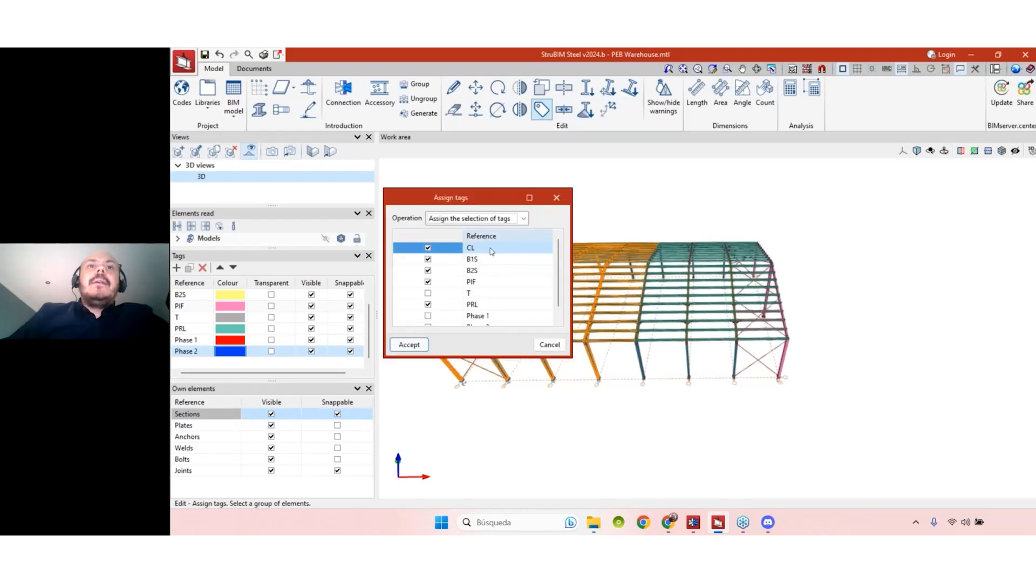
scroll(491, 251, "down", 1)
left_click(486, 218)
left_click(488, 238)
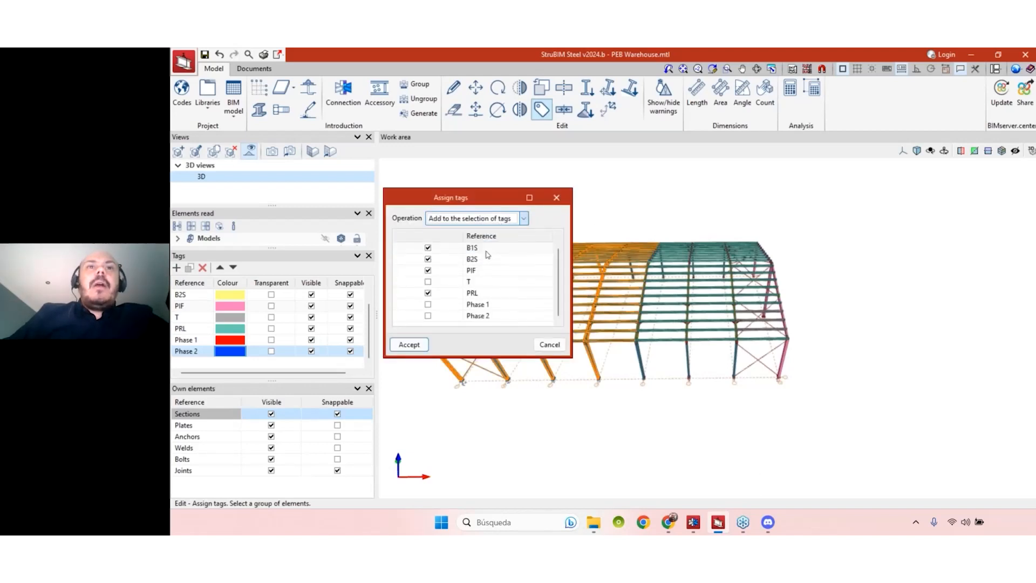
left_click(427, 316)
left_click(409, 344)
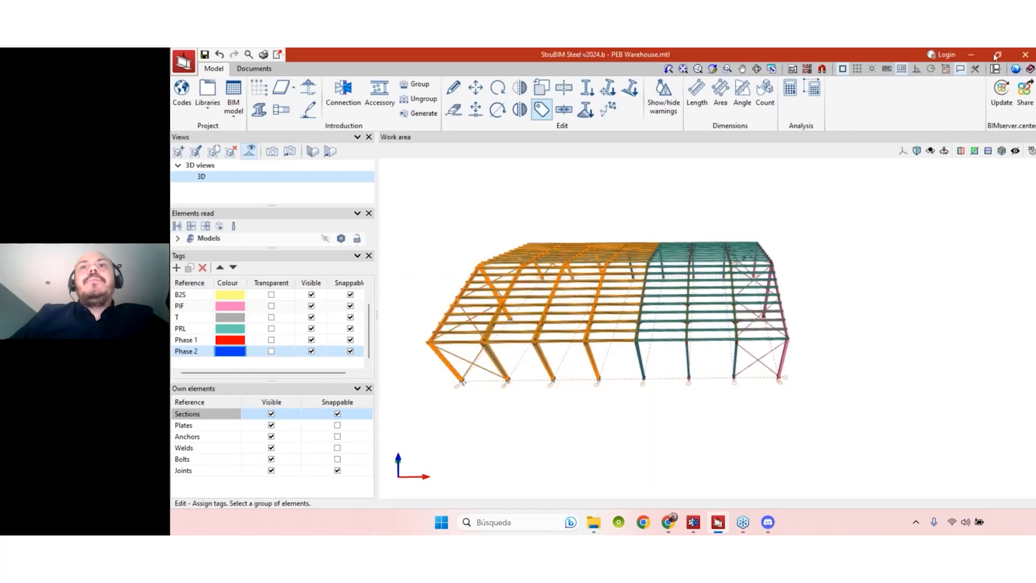
- Select front purlin PR14 and show the Assign tags Operation choices for it
scroll(612, 349, "up", 3)
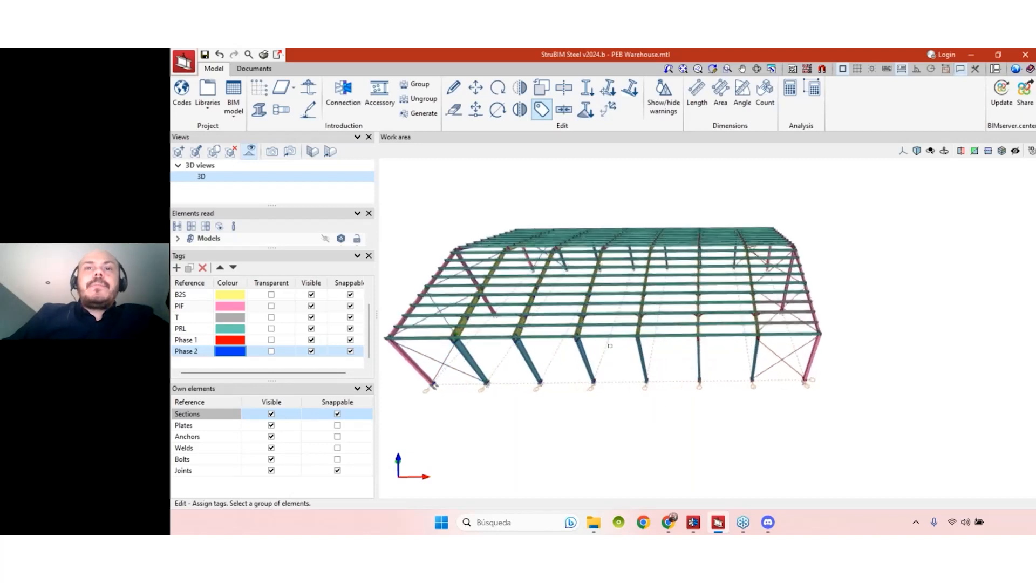
scroll(618, 337, "up", 2)
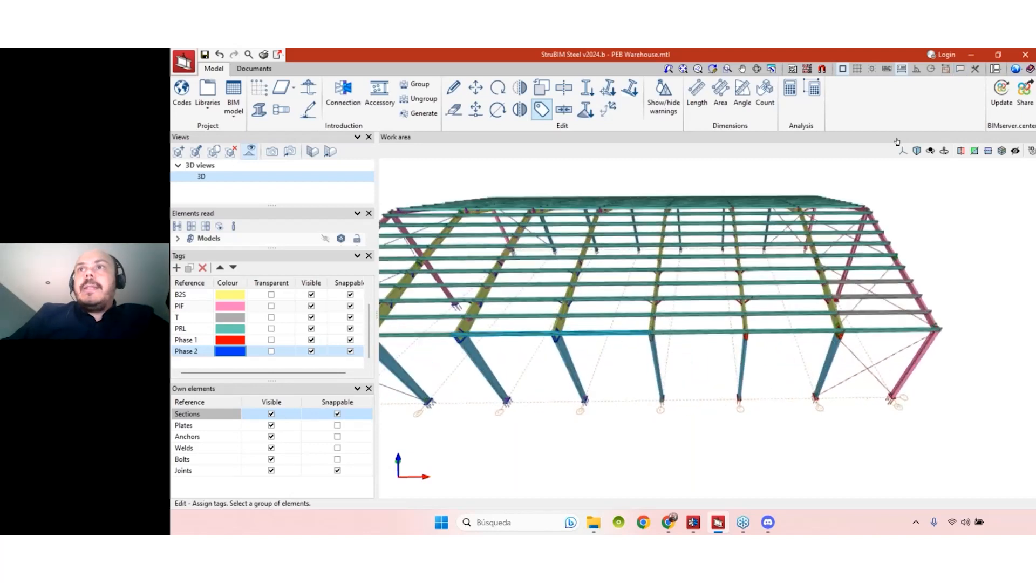
scroll(718, 413, "down", 5)
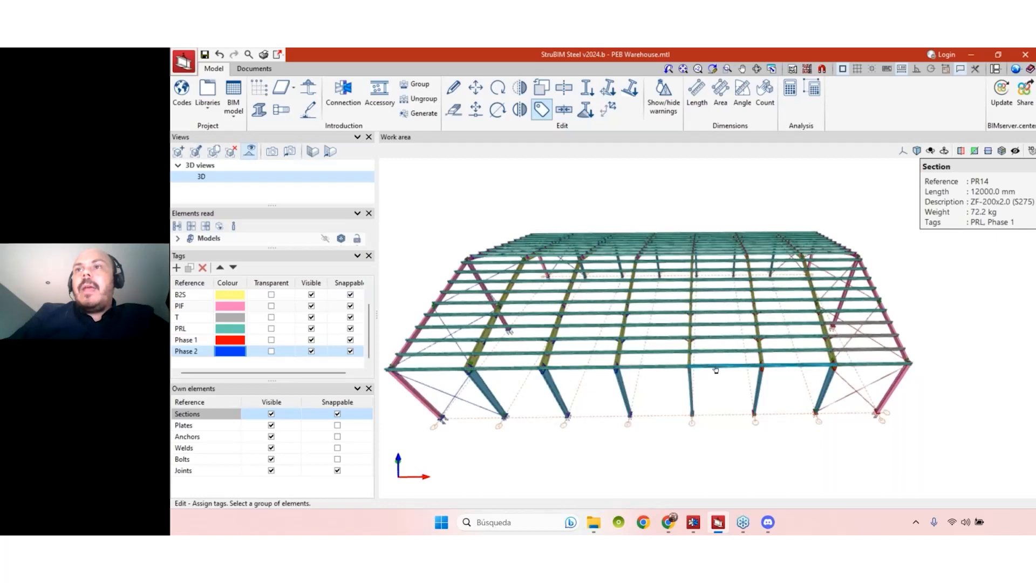
scroll(713, 372, "down", 2)
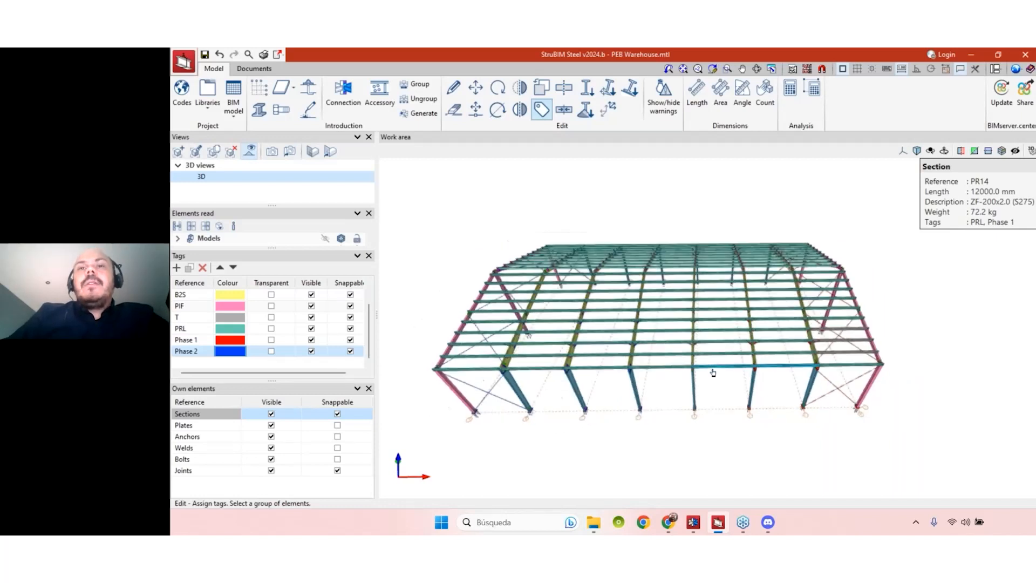
middle_click_drag(685, 414, 713, 385, "shift")
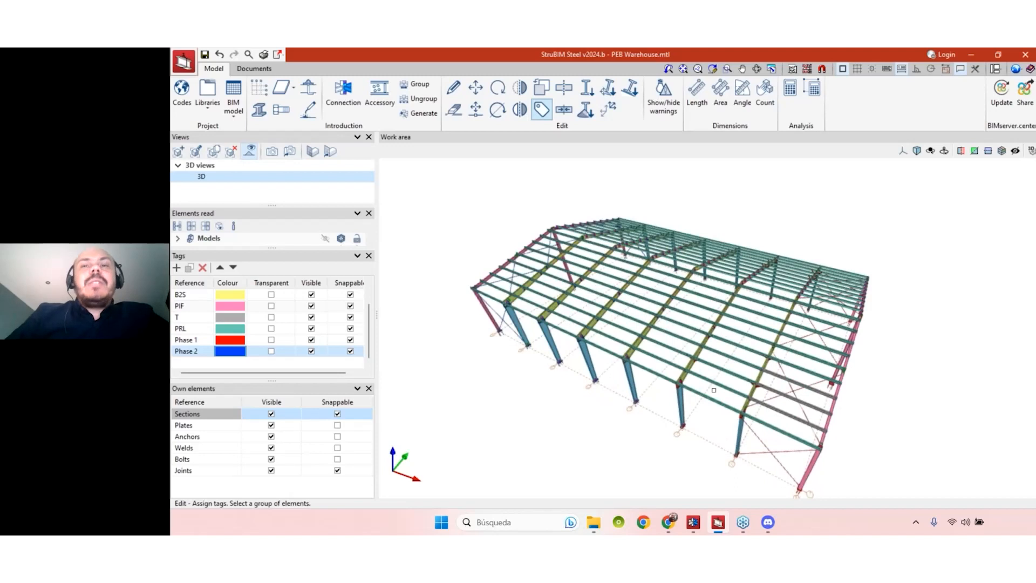
middle_click_drag(897, 331, 832, 348, "shift")
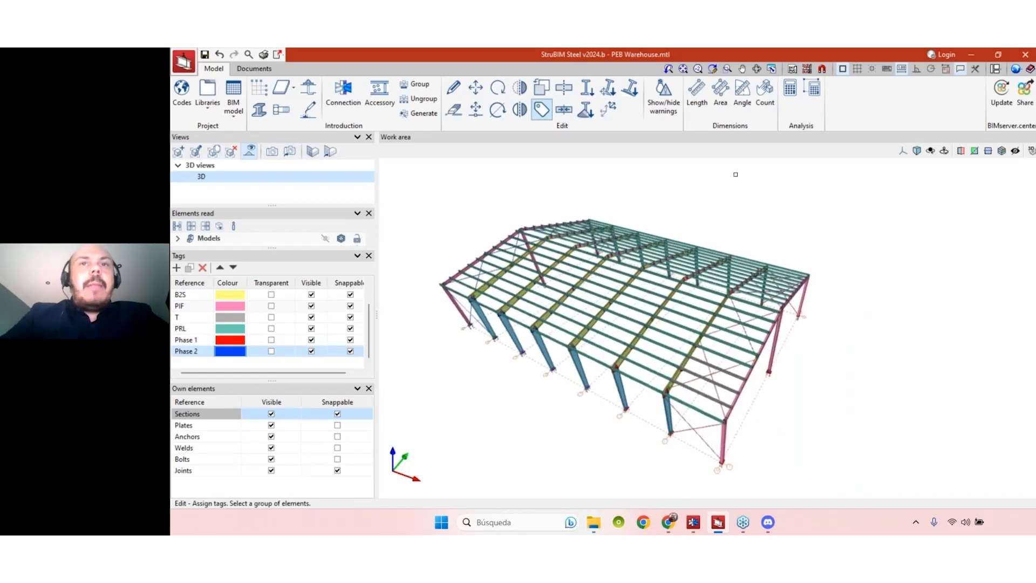
left_click(638, 381)
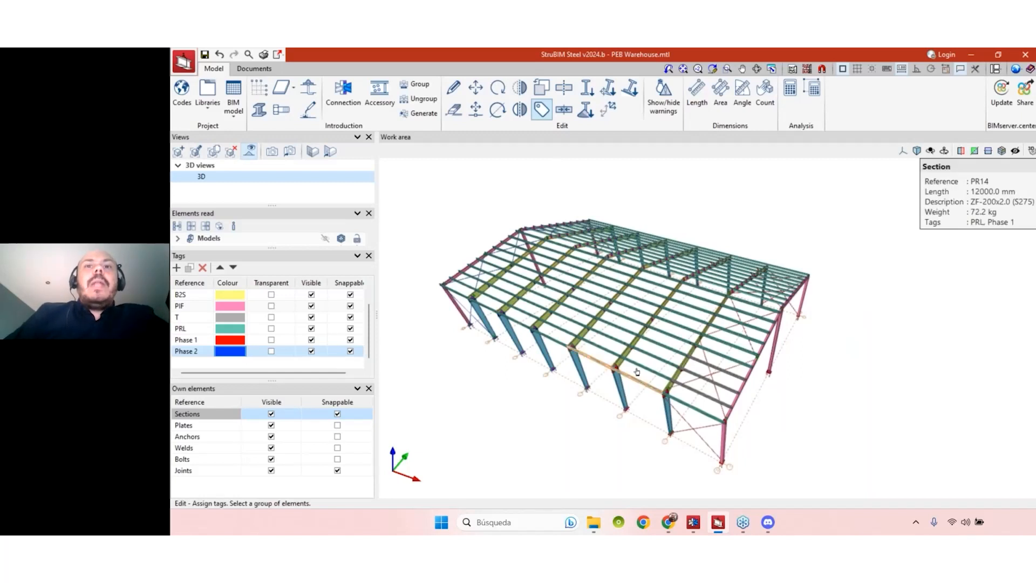
right_click(637, 373)
left_click(500, 221)
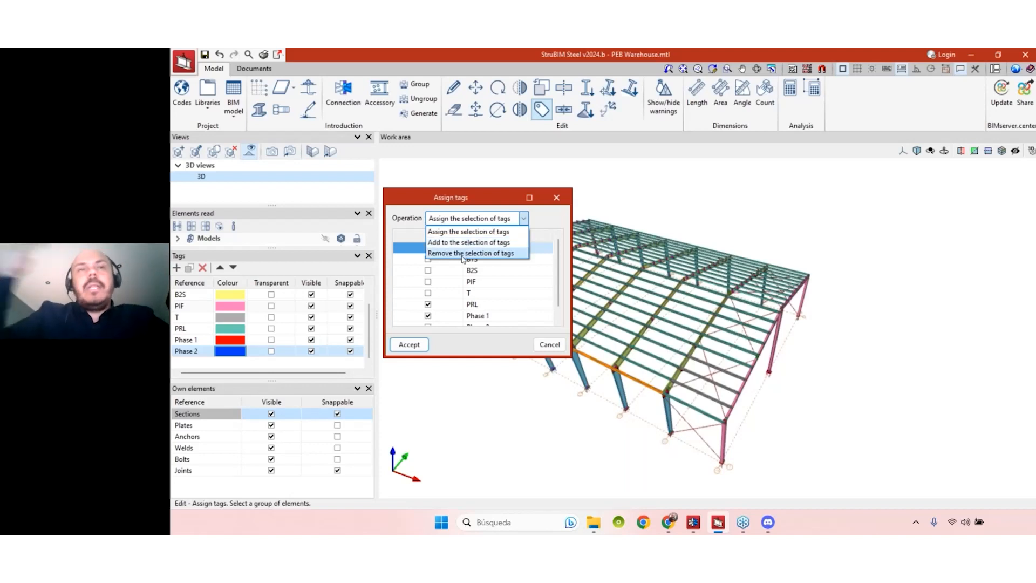
- Cancel the tag assignment for purlin PR14 without changes
left_click(467, 332)
left_click(549, 344)
scroll(857, 377, "down", 2)
middle_click_drag(844, 396, 549, 337)
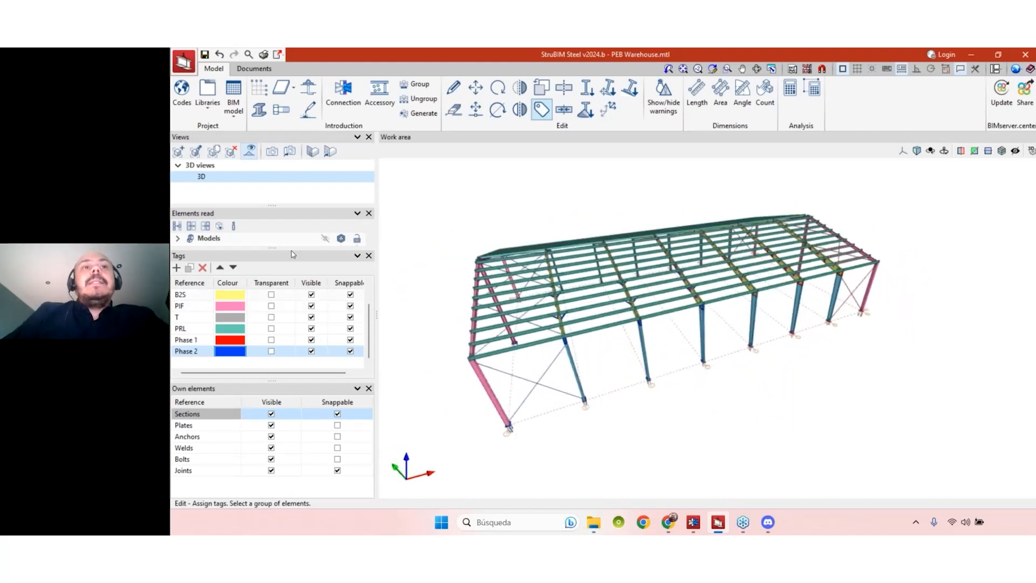
- Enlarge the Tags panel so the full tag list, including CL and B1S, shows
left_click_drag(282, 246, 281, 223)
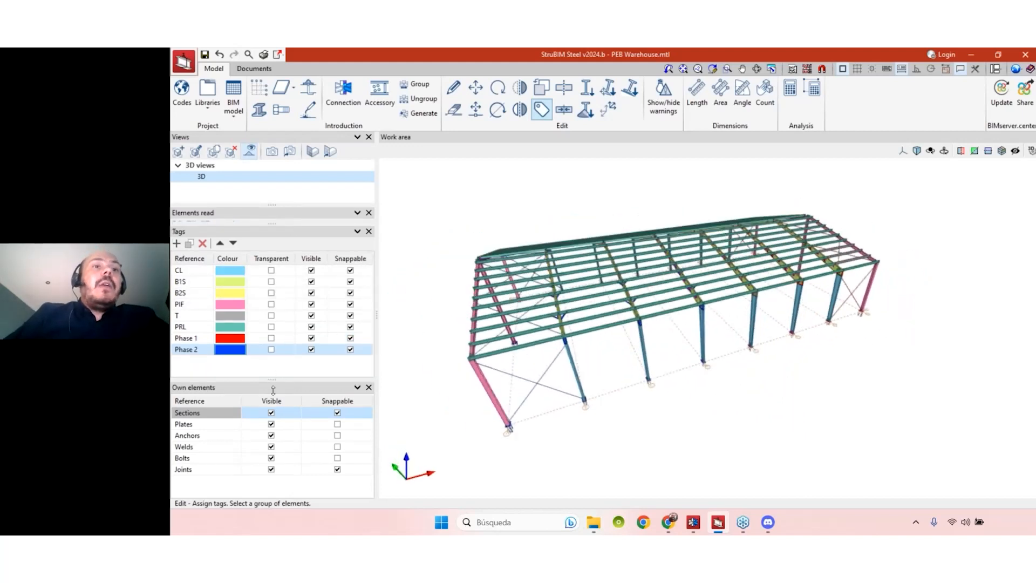
left_click_drag(274, 380, 273, 402)
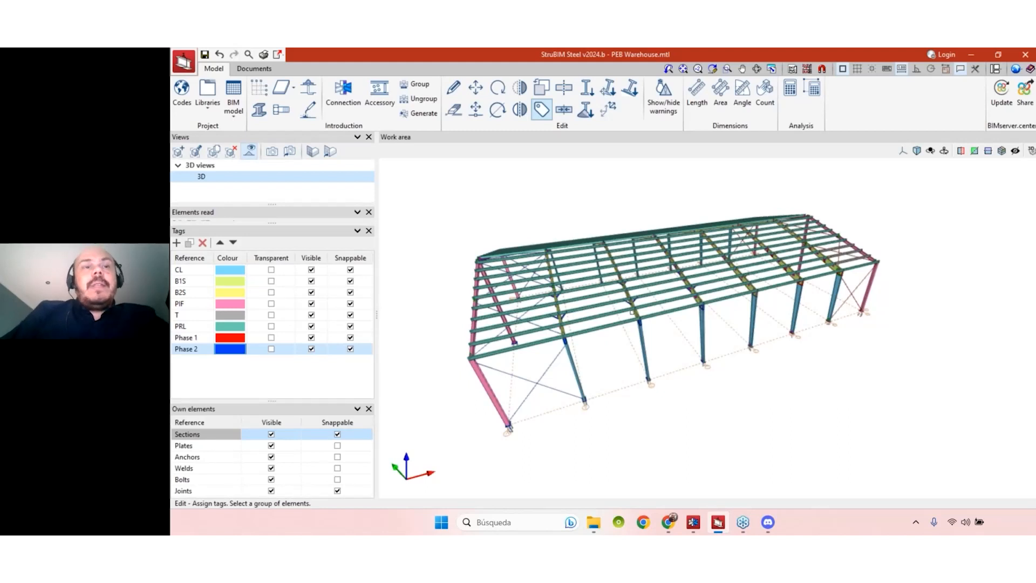
middle_click_drag(691, 387, 665, 416)
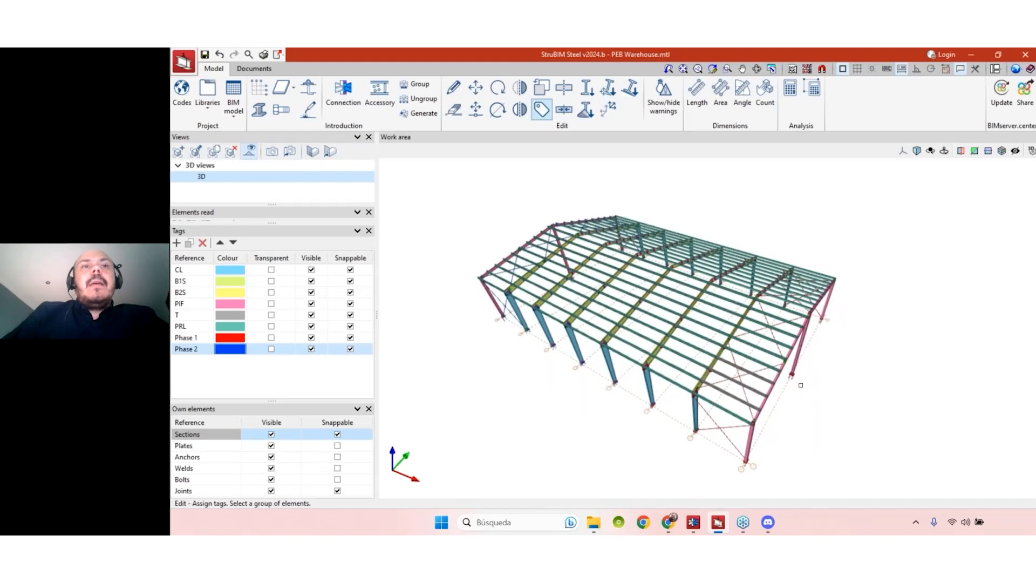
scroll(801, 377, "up", 1)
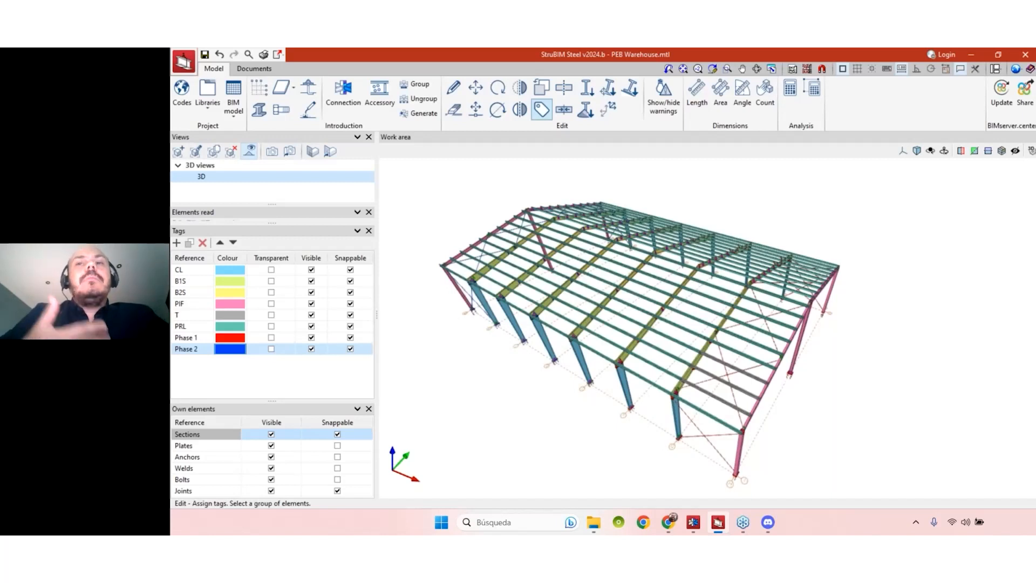
middle_click_drag(755, 410, 758, 373)
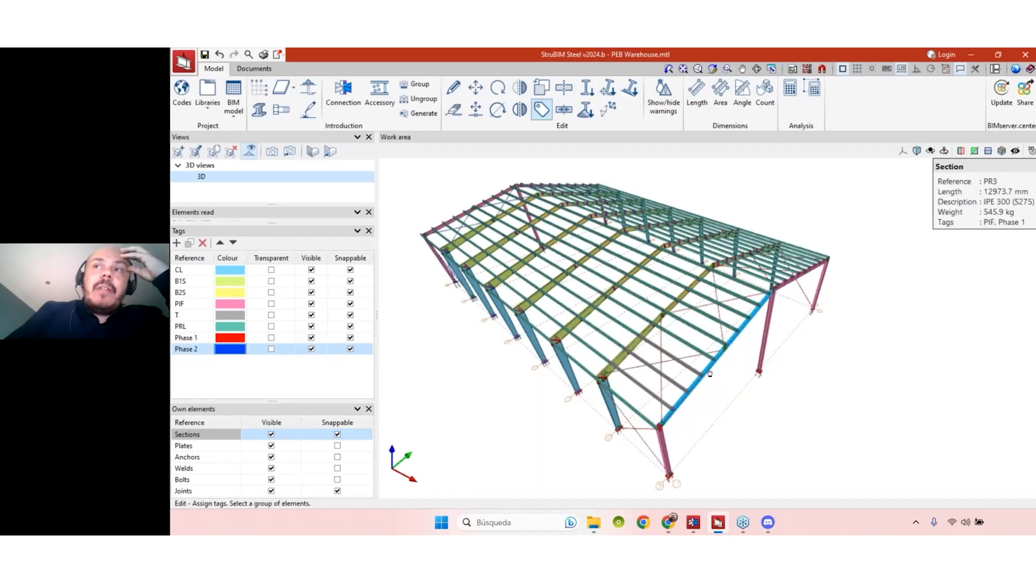
- Move the Phase 1 tag to the top of the tag order
left_click(193, 306)
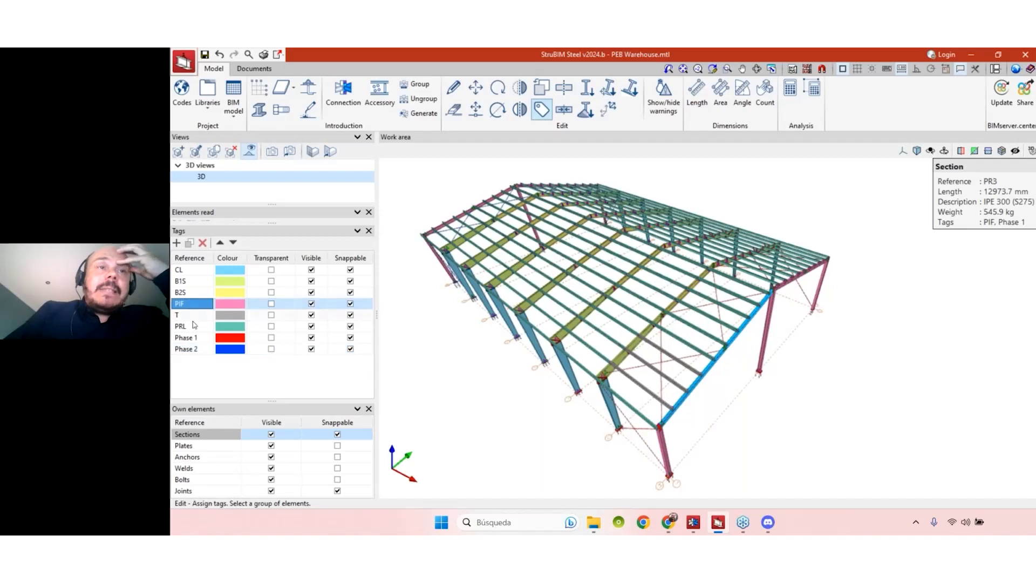
left_click(196, 338)
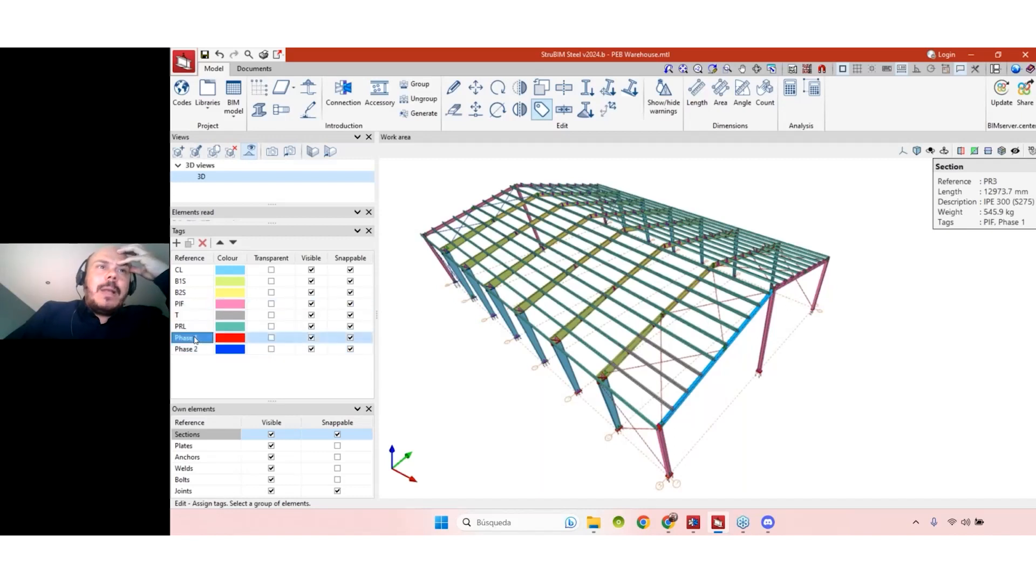
left_click(220, 243)
left_click(221, 243)
left_click(220, 243)
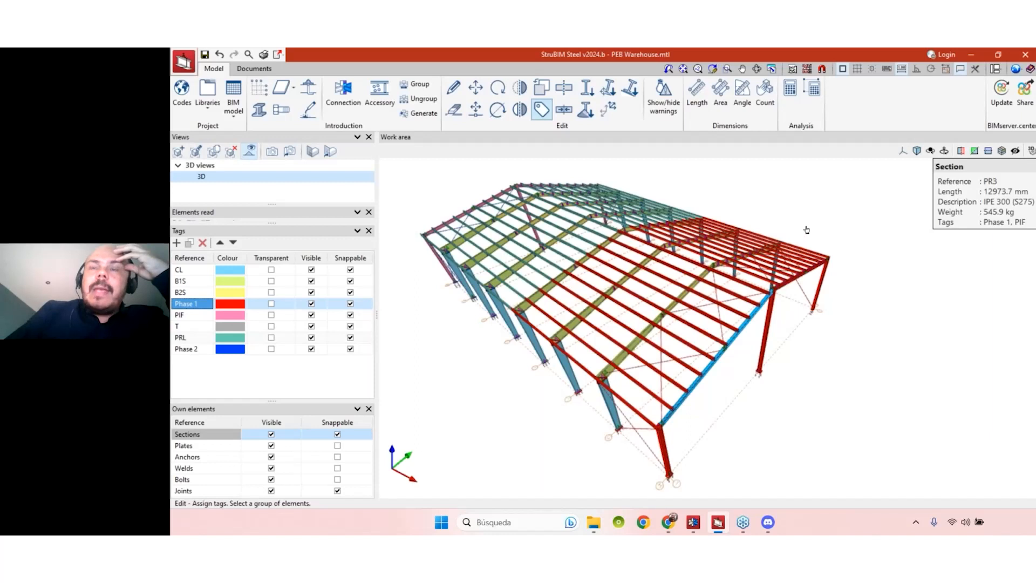
left_click(233, 243)
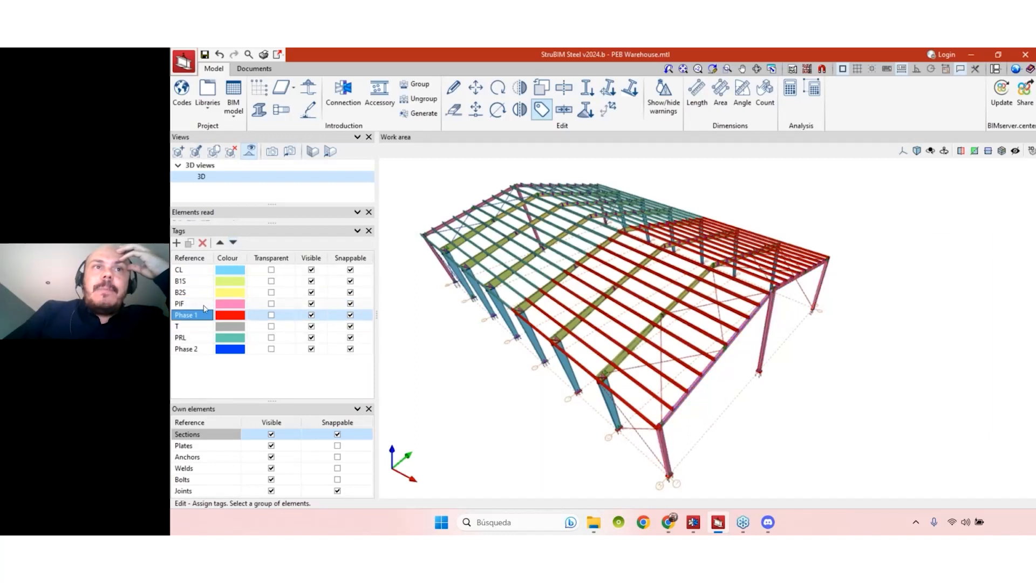
left_click(203, 305)
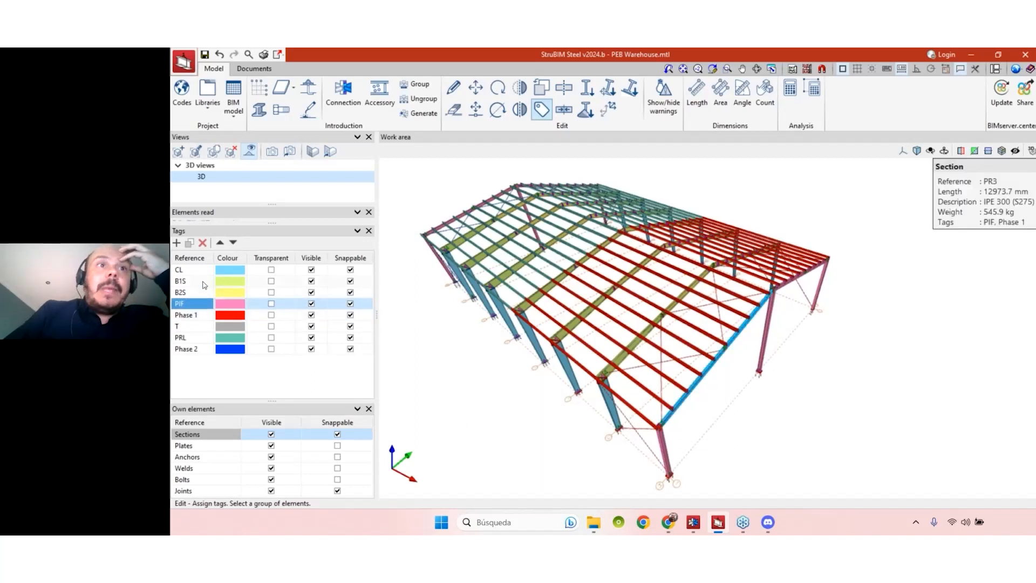
left_click(196, 317)
left_click(220, 243)
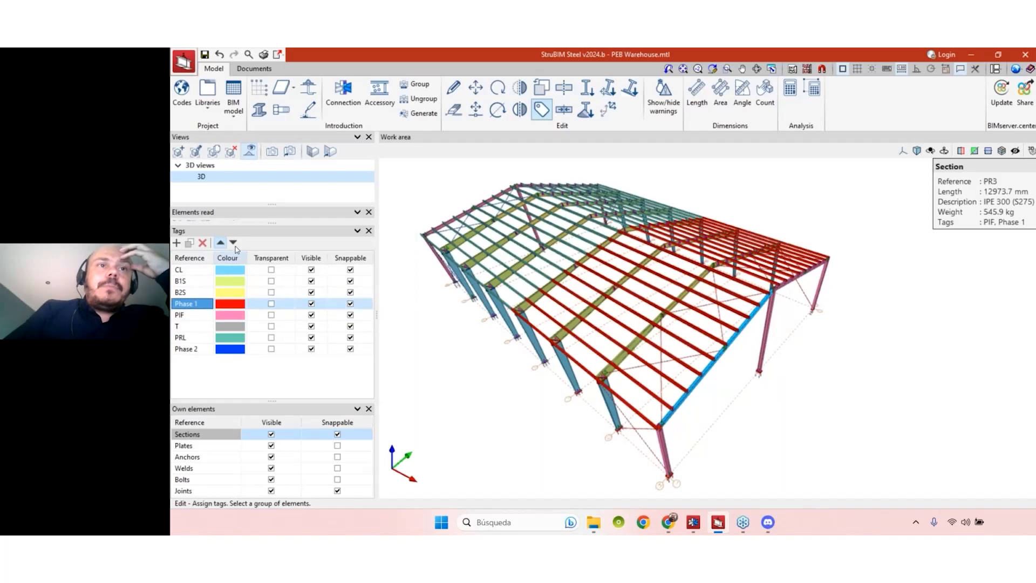
left_click(221, 243)
left_click(221, 243)
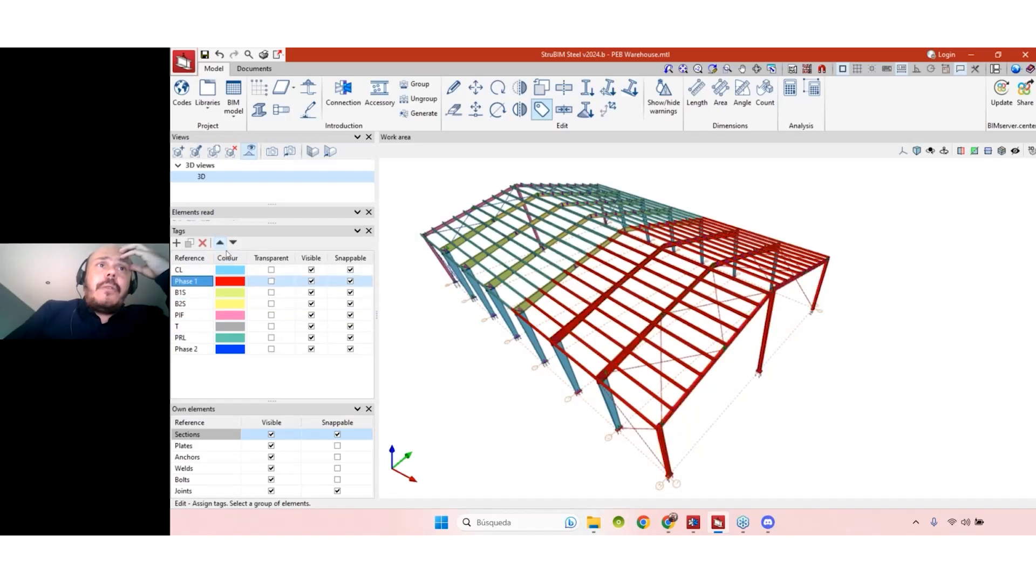
left_click(221, 243)
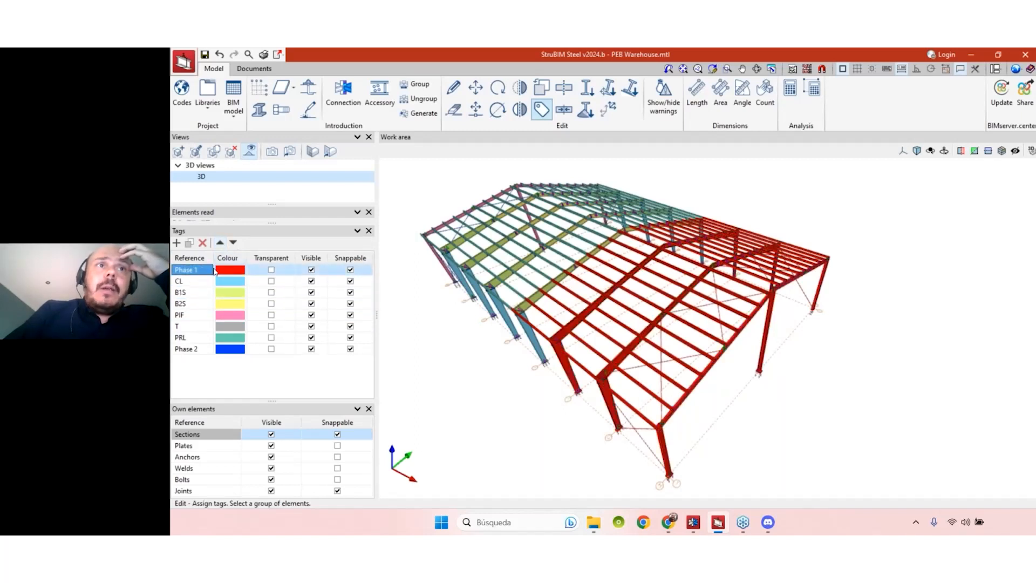
- Move the Phase 2 tag up to second place, just below Phase 1
left_click(190, 349)
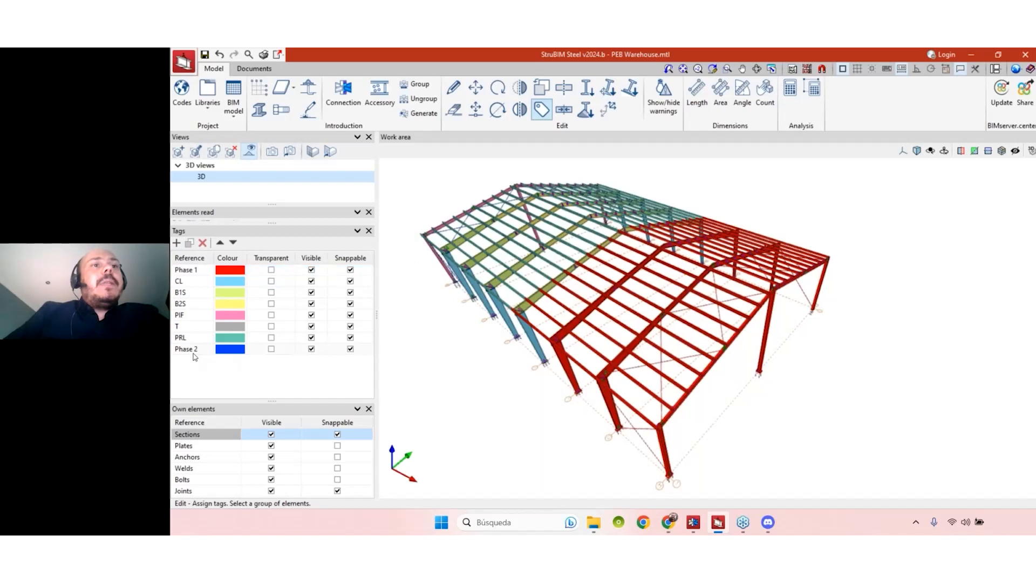
left_click(221, 244)
left_click(220, 243)
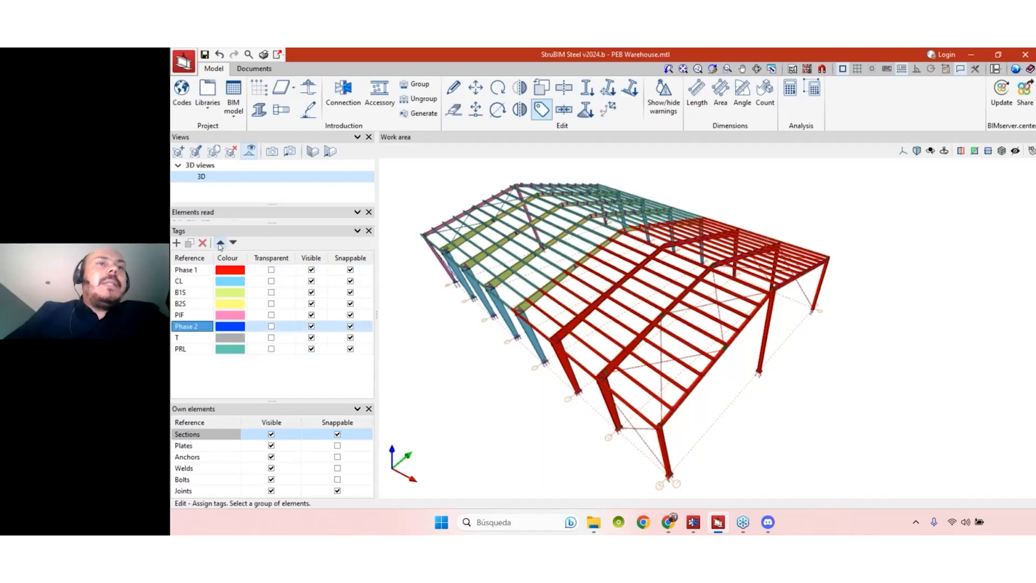
left_click(220, 244)
left_click(220, 243)
left_click(220, 244)
left_click(220, 243)
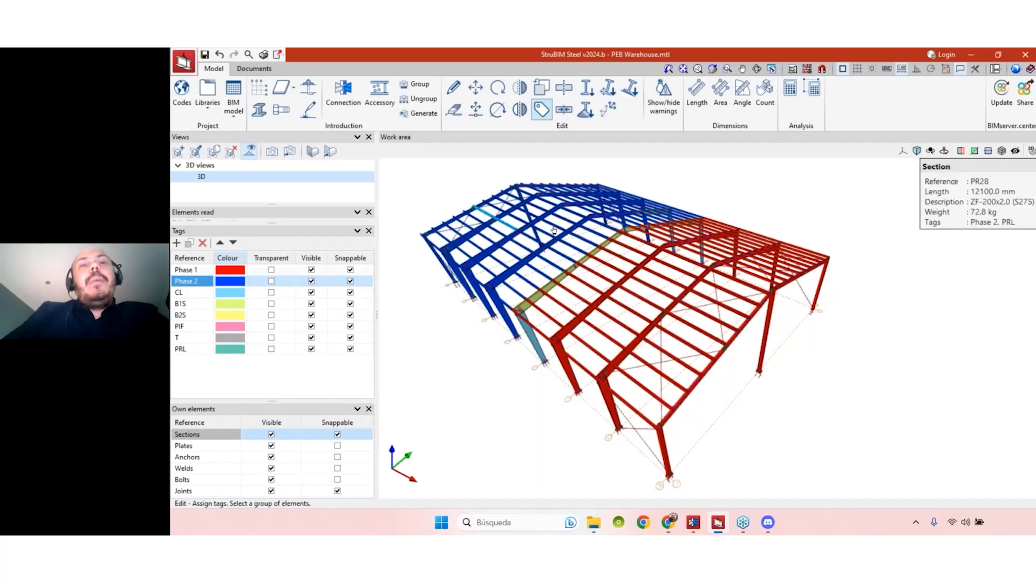
- Check a blue purlin's tag assignment options, then leave without changes
mouse_move(844, 399)
middle_mouse_down()
mouse_move(828, 407)
mouse_move(851, 388)
middle_mouse_up()
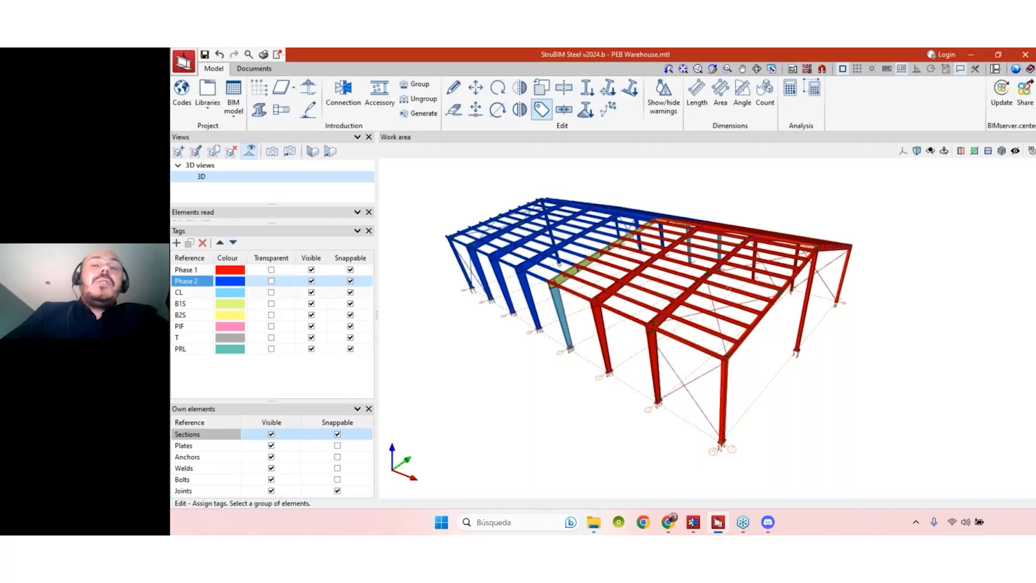
left_click(311, 270)
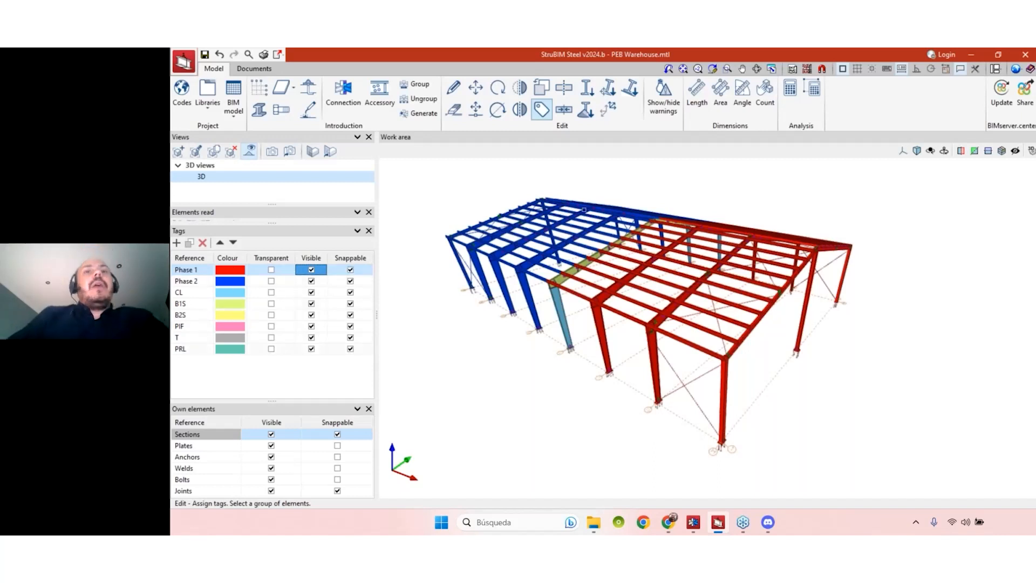
middle_click_drag(849, 365, 779, 363, "shift")
middle_click_drag(808, 412, 833, 416, "shift")
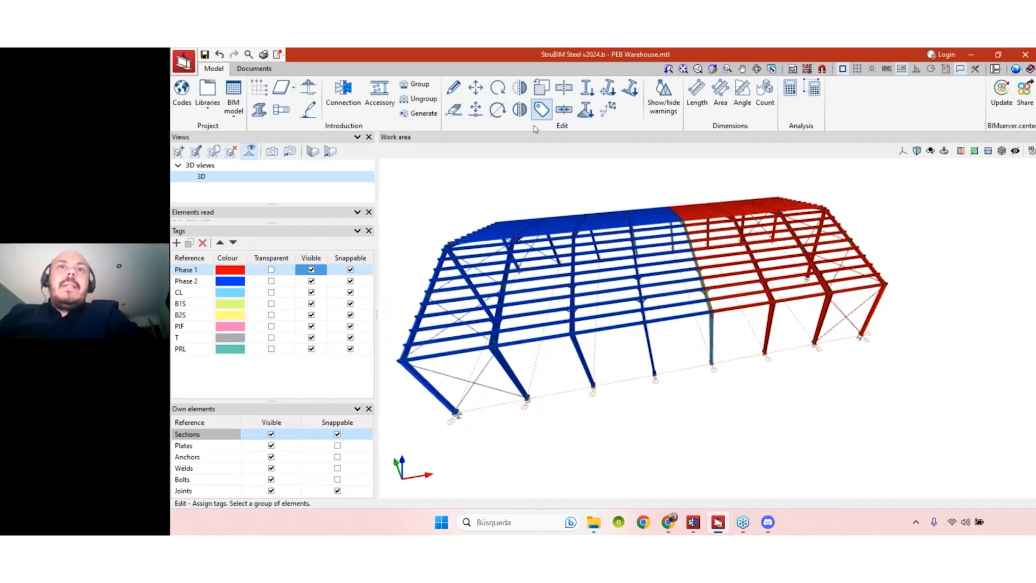
left_click(605, 325)
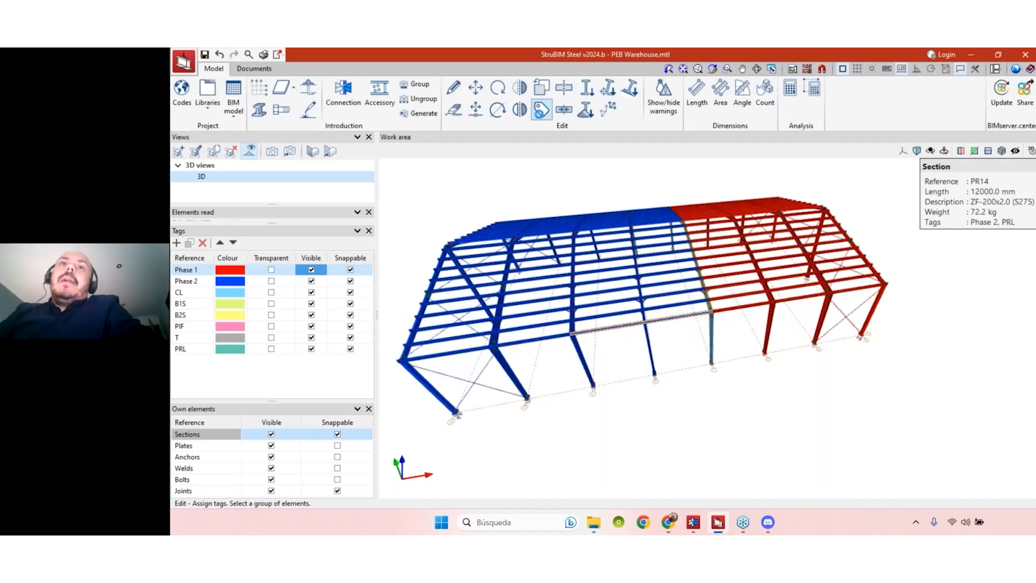
left_click(542, 110)
left_click(517, 219)
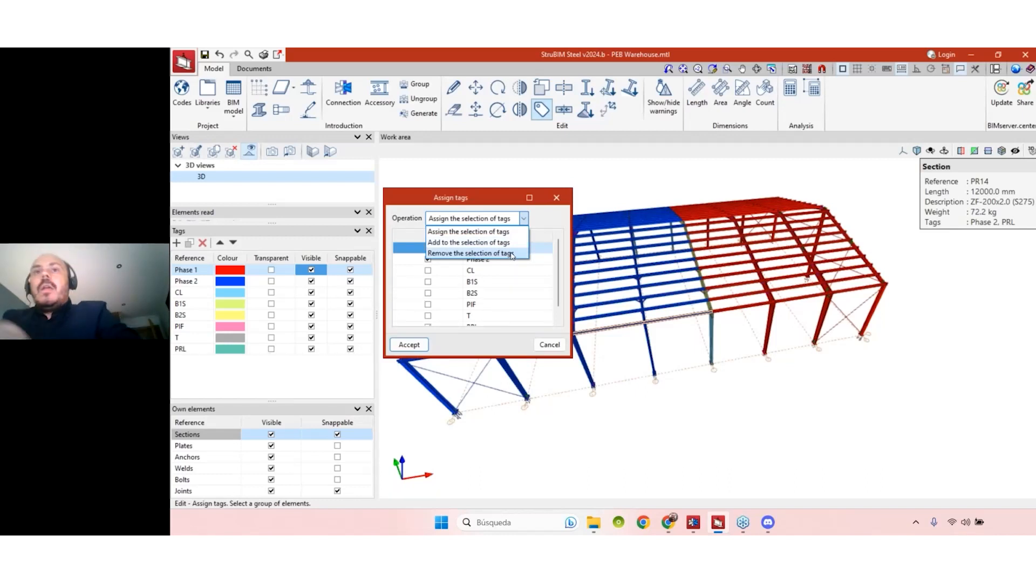
key("Escape")
key("Escape")
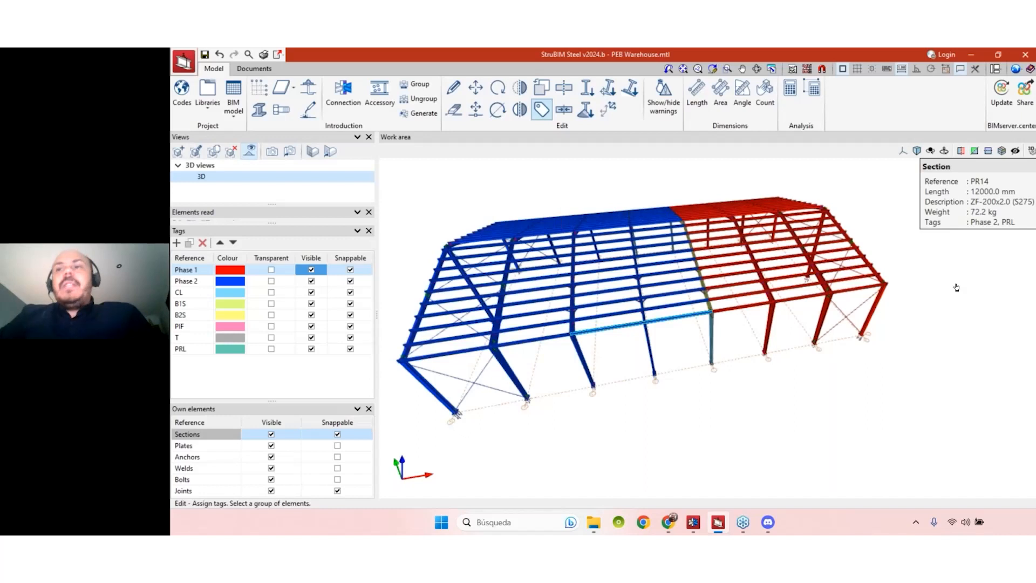
- Move Phase 2 to the bottom of the tag order and Phase 1 below PRL
middle_click_drag(956, 287, 841, 326, "shift")
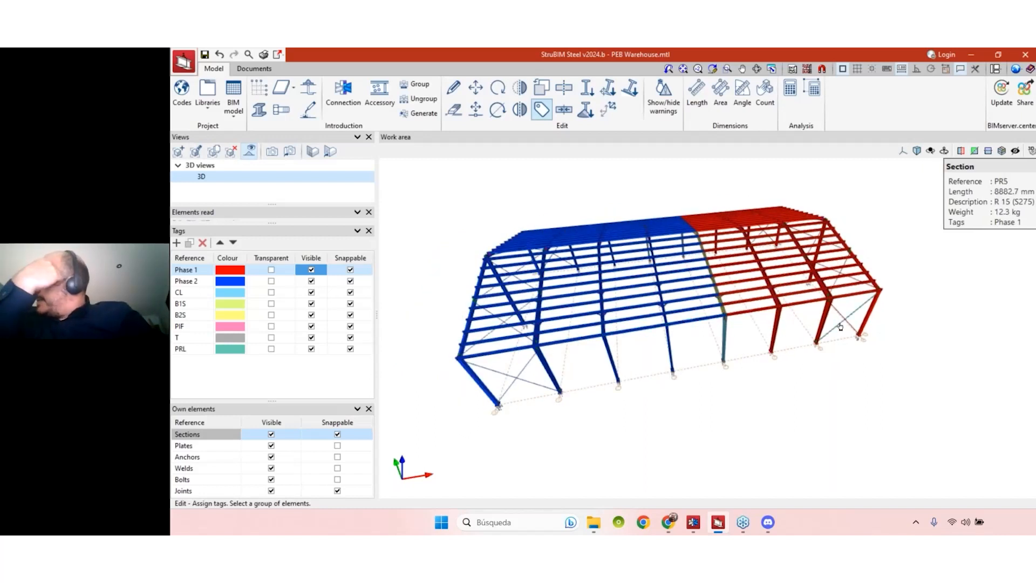
middle_click_drag(844, 331, 801, 242, "shift")
mouse_move(417, 171)
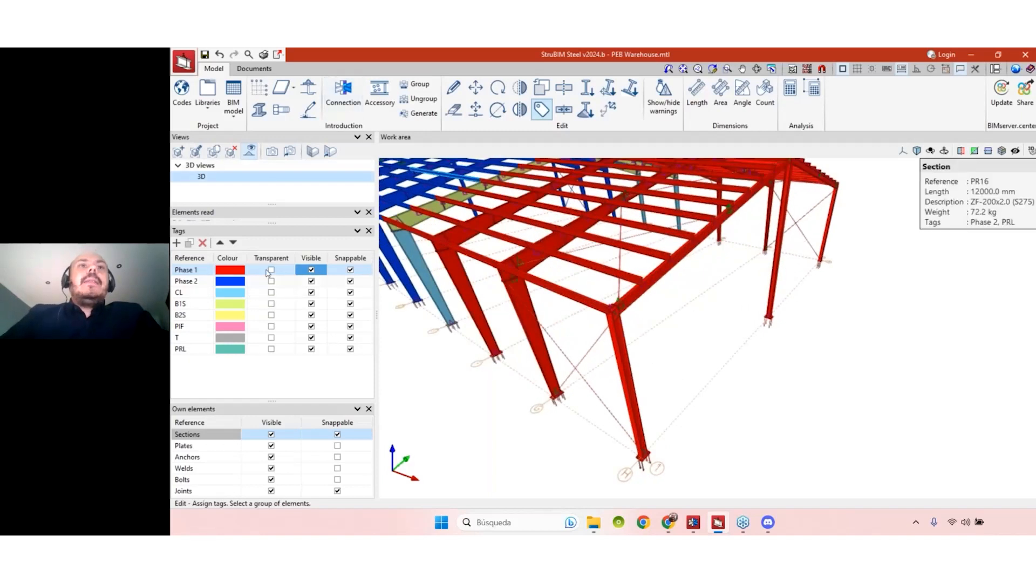
left_click(186, 281)
left_click(233, 243)
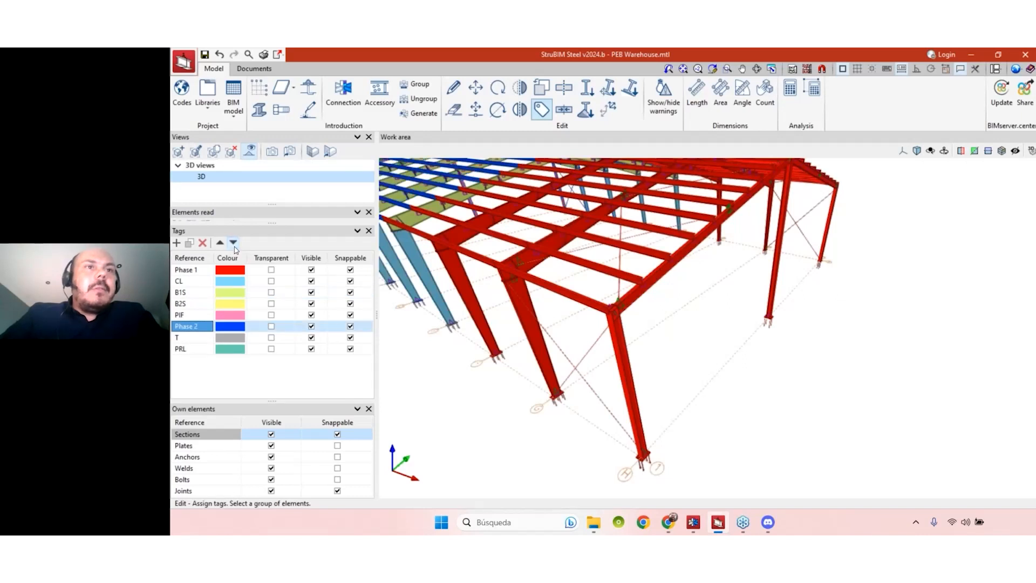
left_click(234, 246)
left_click(234, 246)
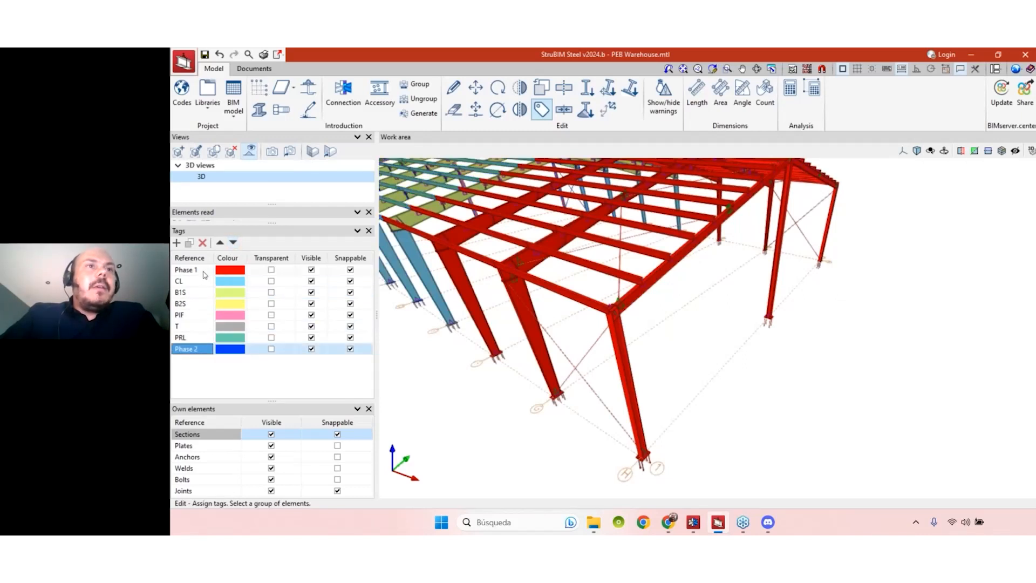
left_click(234, 244)
left_click(233, 244)
left_click(233, 244)
left_click(233, 244)
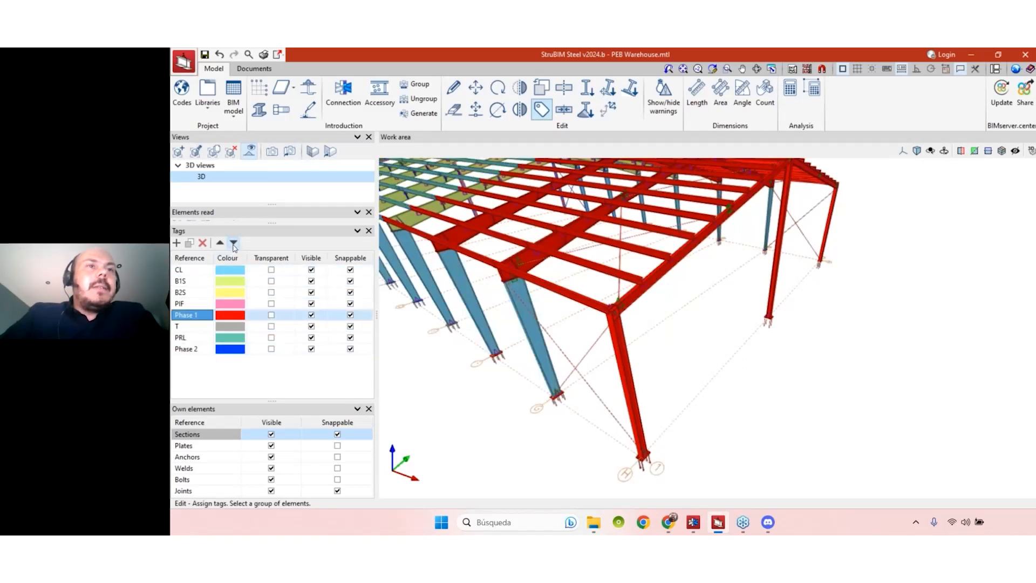
left_click(233, 244)
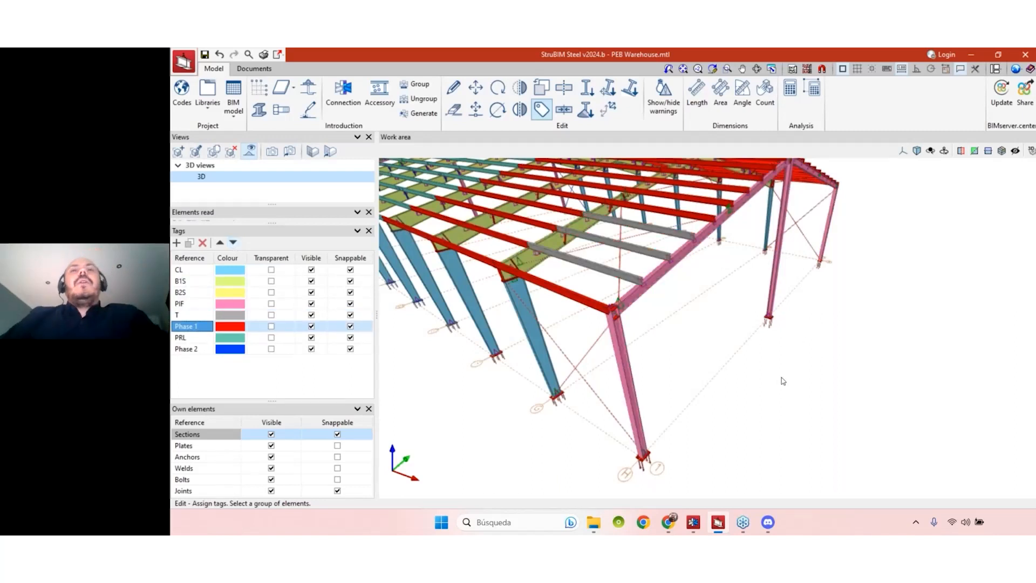
scroll(793, 394, "down", 2)
mouse_move(791, 394)
middle_mouse_down()
mouse_move(748, 398)
mouse_move(810, 378)
mouse_move(805, 390)
middle_mouse_up()
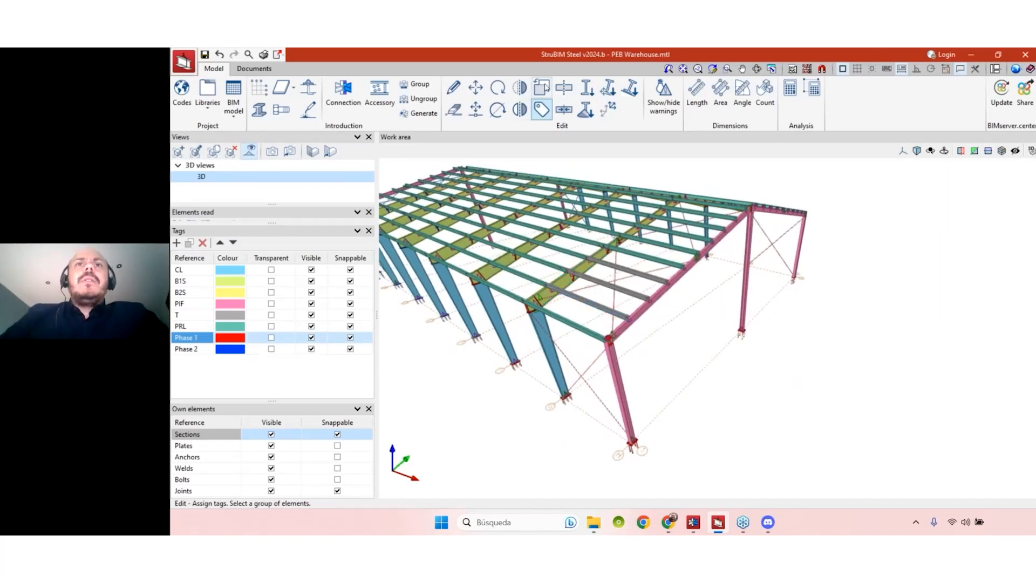
- Copy the end frame: corner column, end rafter, gable column, far rafter and far end column
left_click(542, 88)
left_click(628, 359)
left_click(706, 247)
left_click(749, 234)
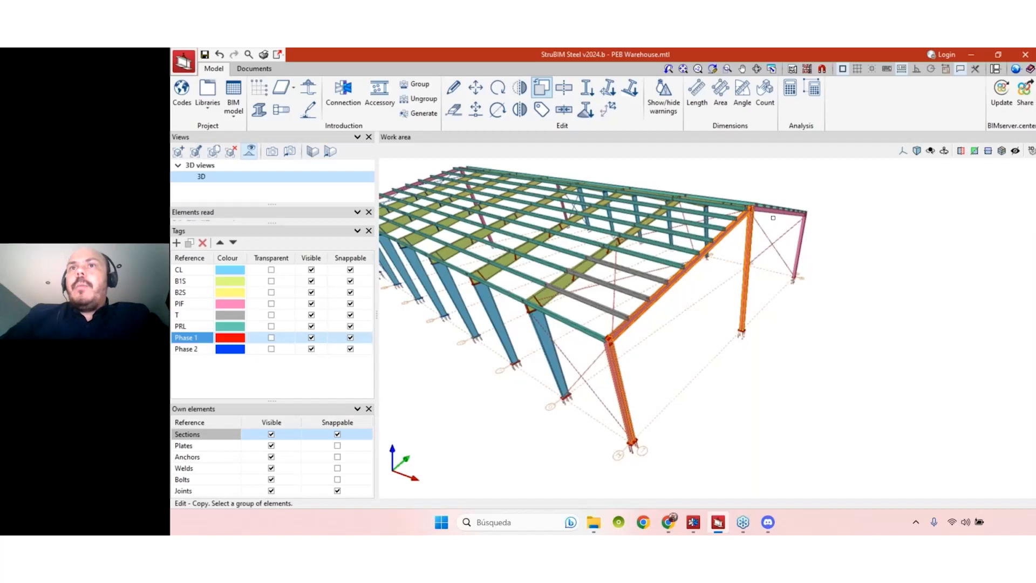
left_click(775, 210)
left_click(800, 246)
middle_click_drag(775, 400, 695, 391)
scroll(695, 307, "up", 2)
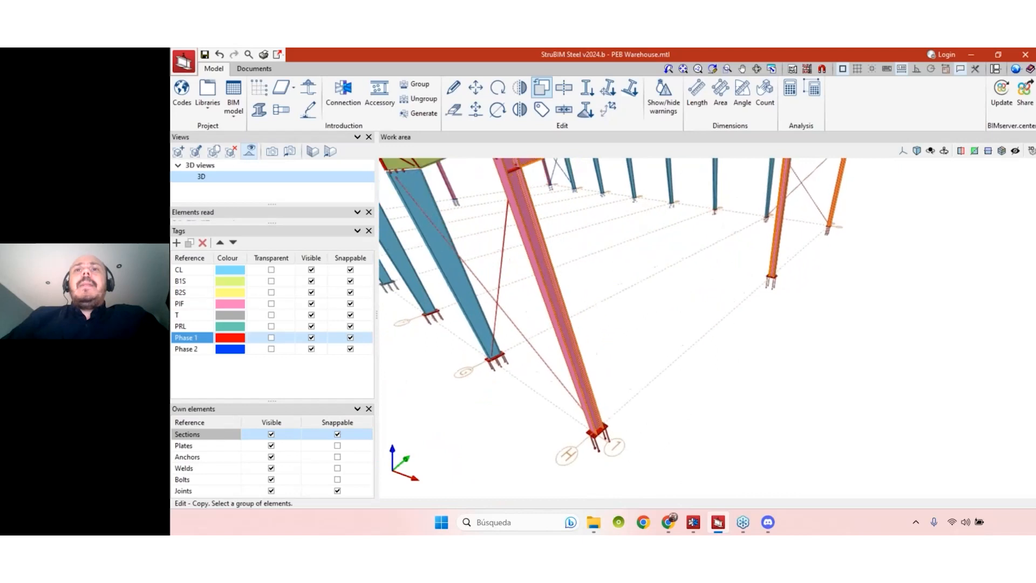
right_click(695, 390)
- Set the copy's base point at the corner of the end column's base plate
scroll(689, 394, "down", 5)
scroll(591, 429, "up", 7)
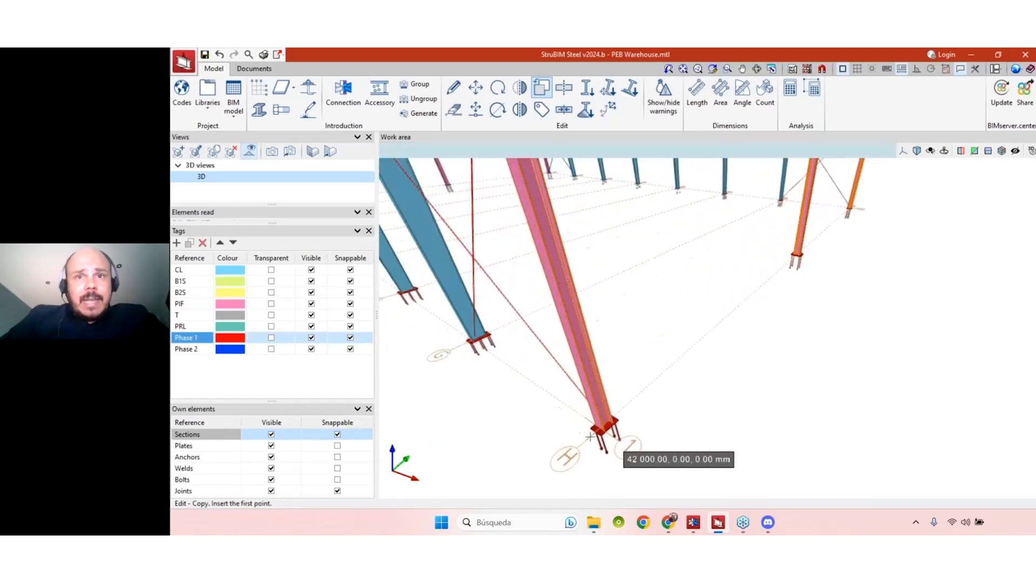
scroll(591, 429, "up", 3)
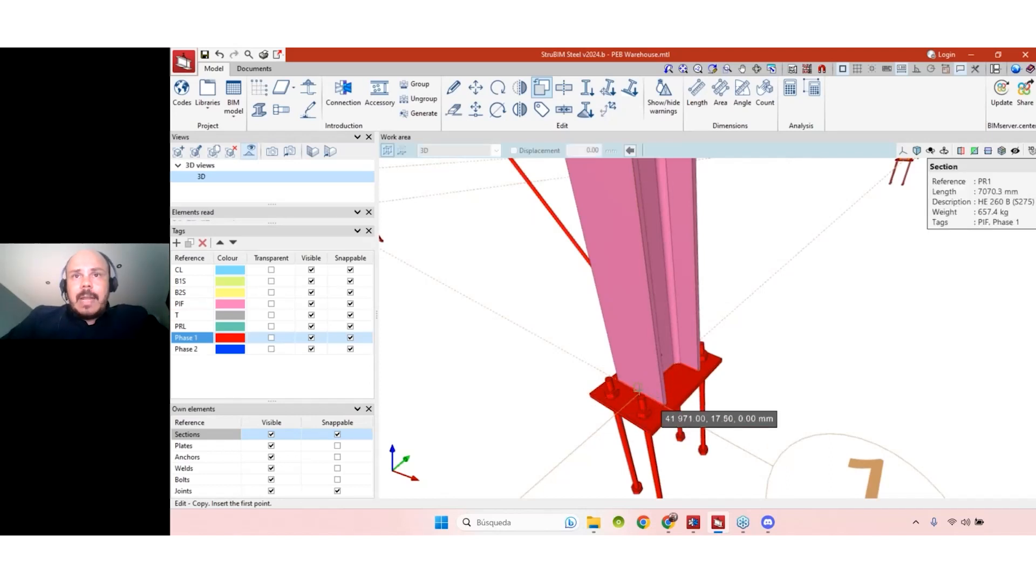
left_click(638, 389)
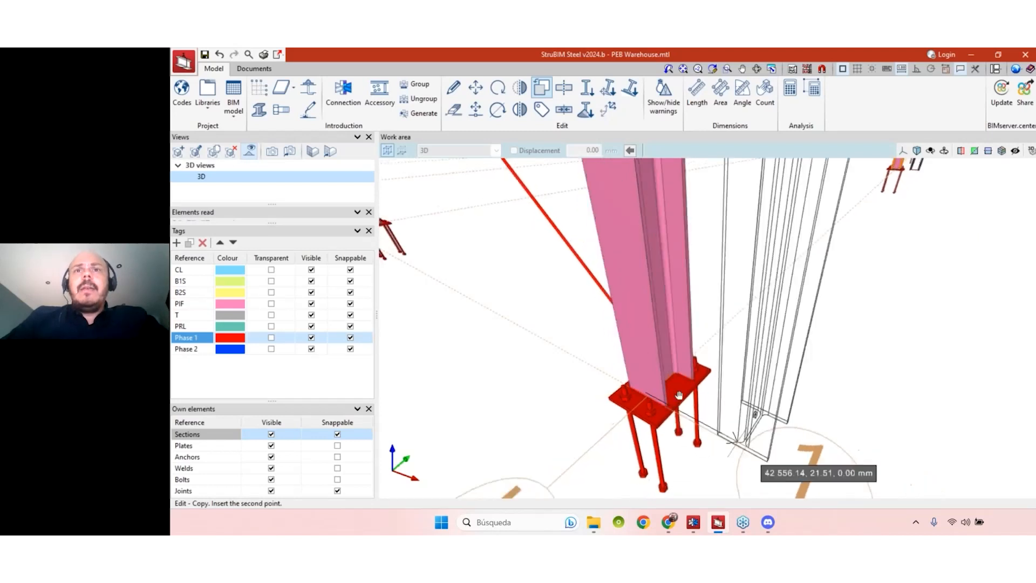
scroll(594, 345, "down", 2)
scroll(580, 340, "down", 5)
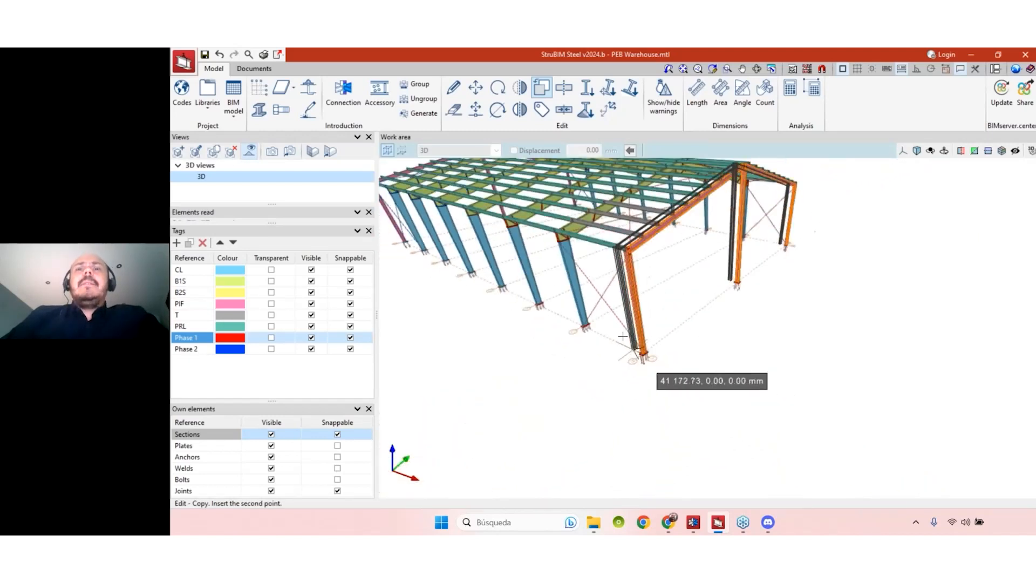
left_click(643, 357)
scroll(567, 319, "up", 5)
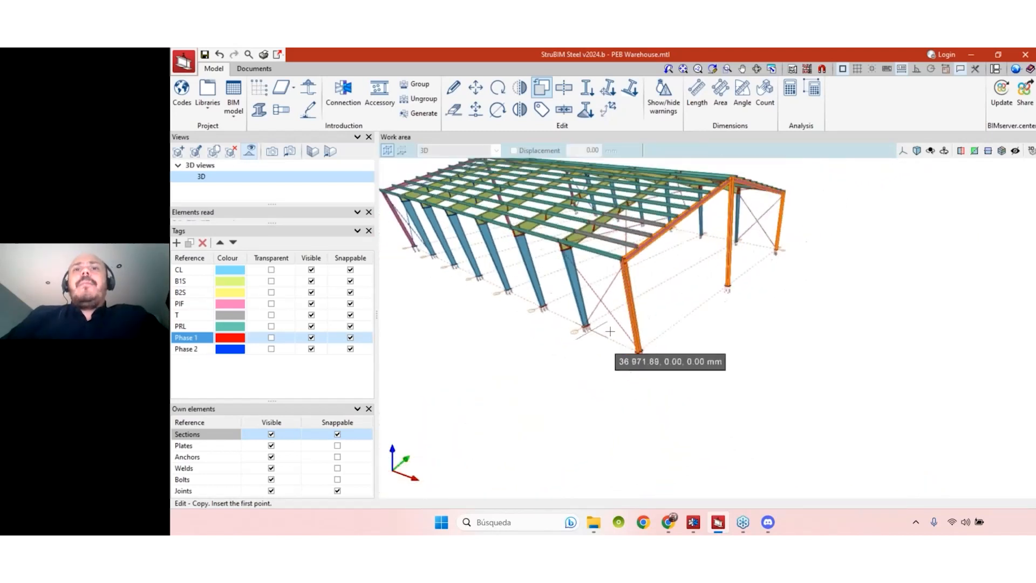
scroll(576, 330, "up", 5)
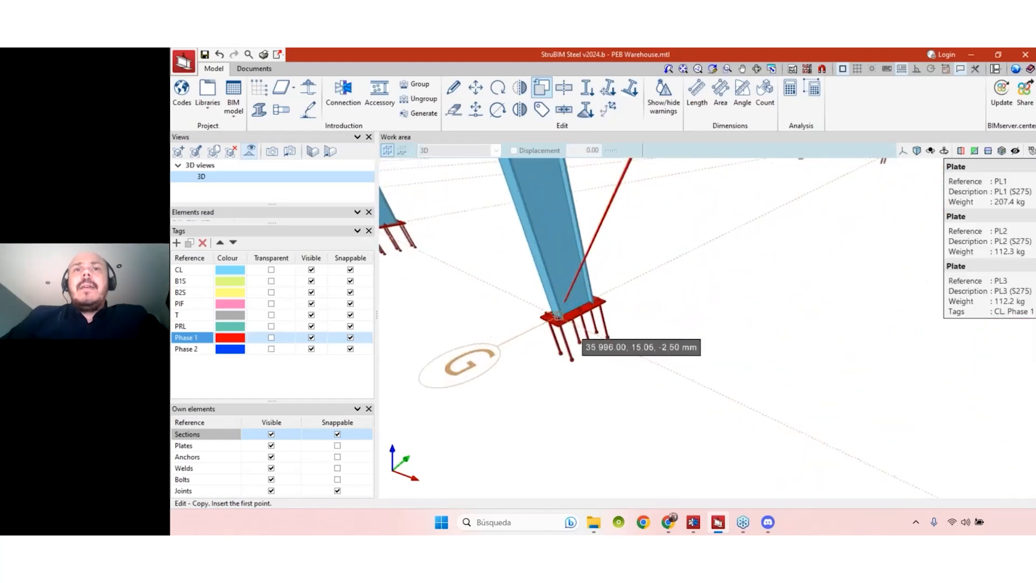
scroll(563, 320, "up", 5)
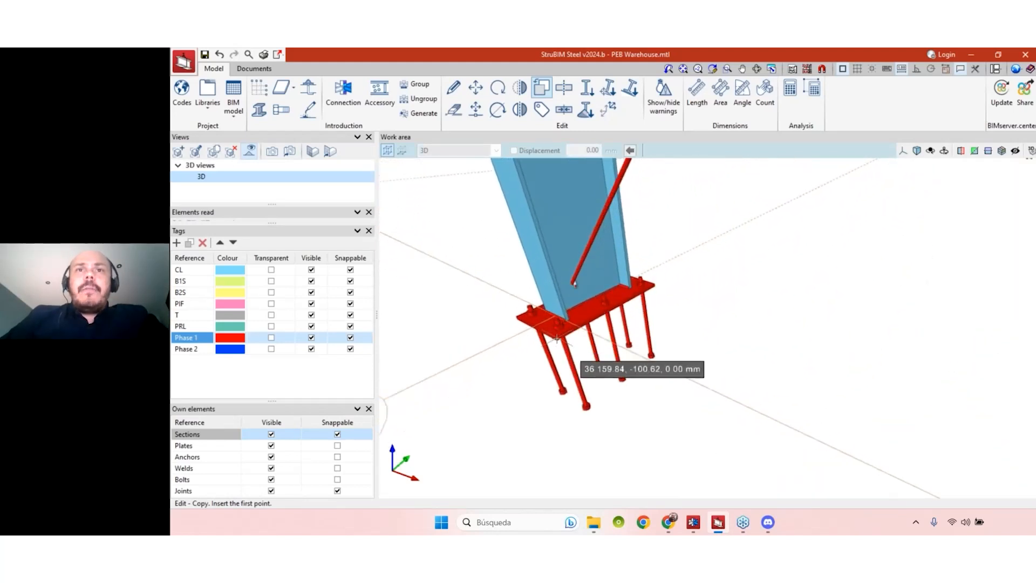
scroll(556, 319, "up", 2)
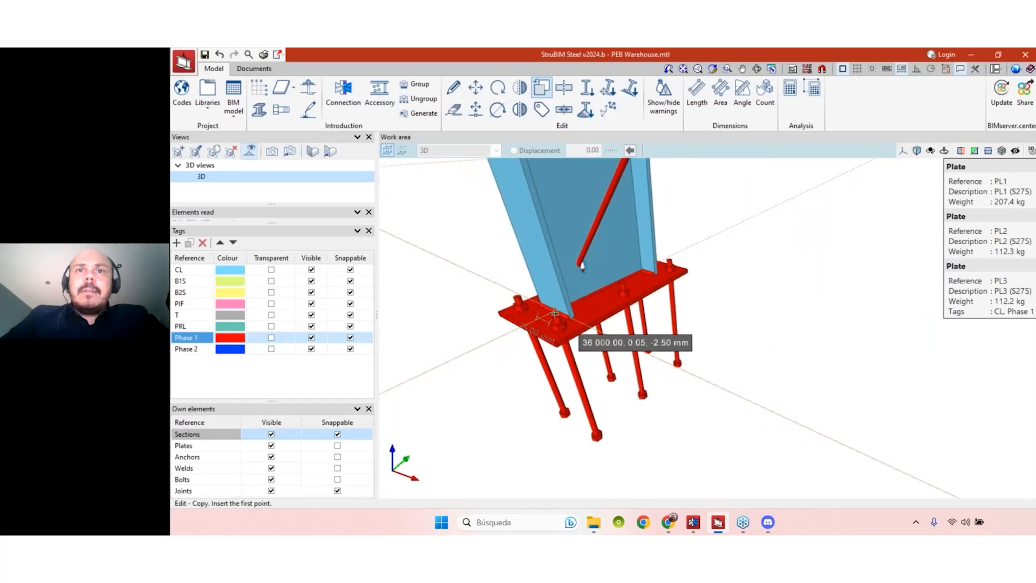
left_click(555, 313)
scroll(637, 350, "down", 4)
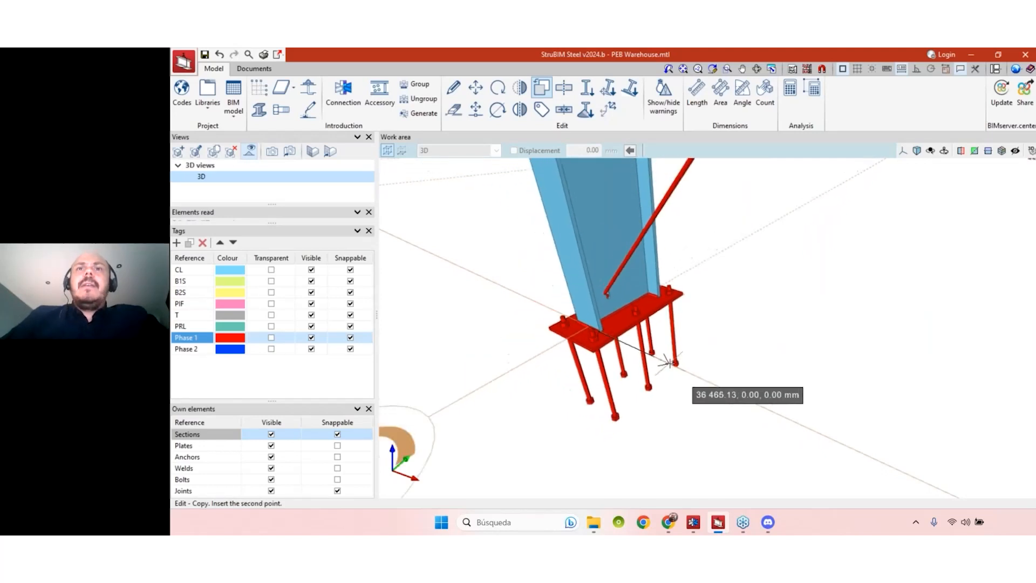
scroll(572, 302, "down", 5)
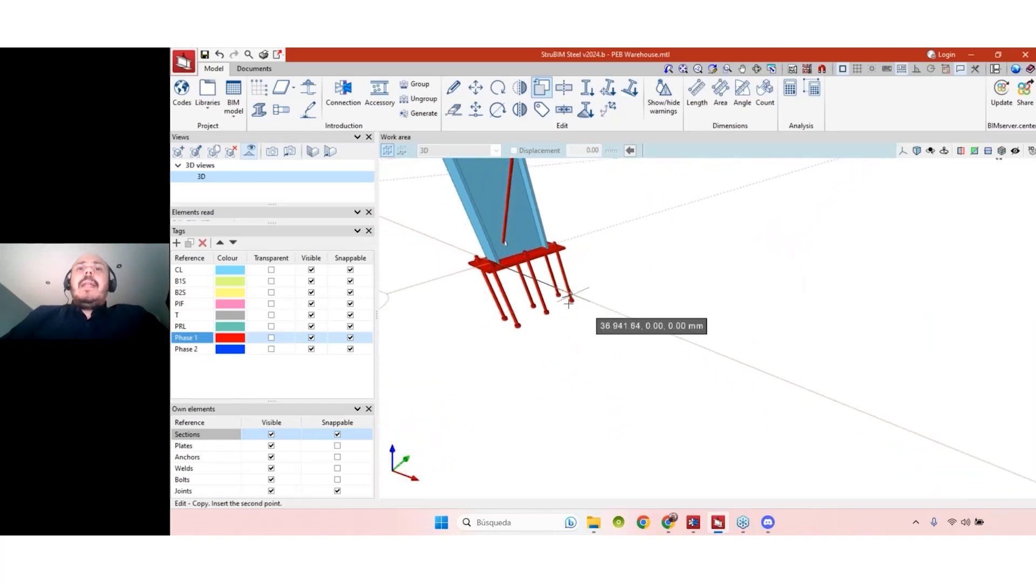
scroll(570, 298, "down", 4)
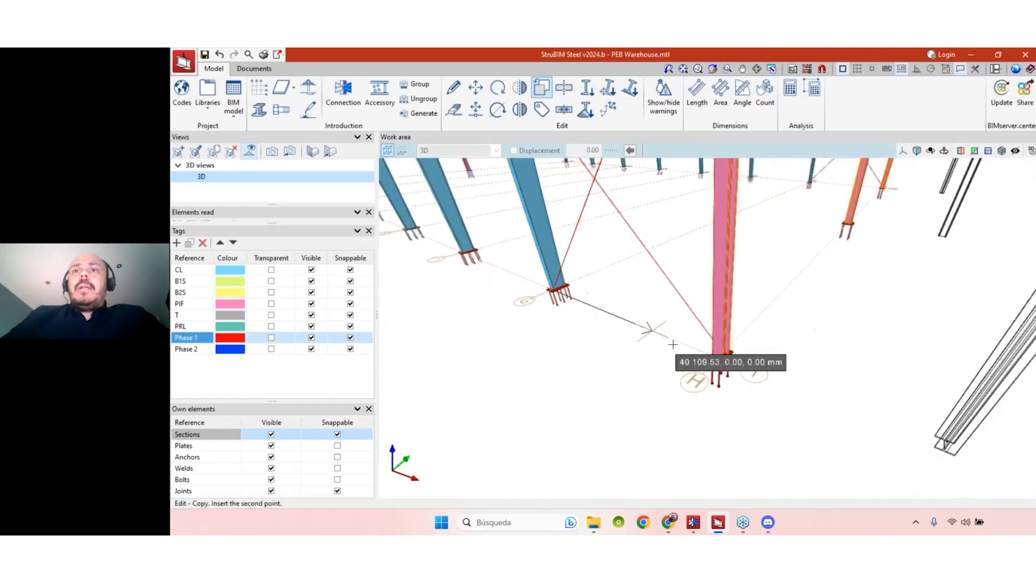
scroll(713, 357, "up", 4)
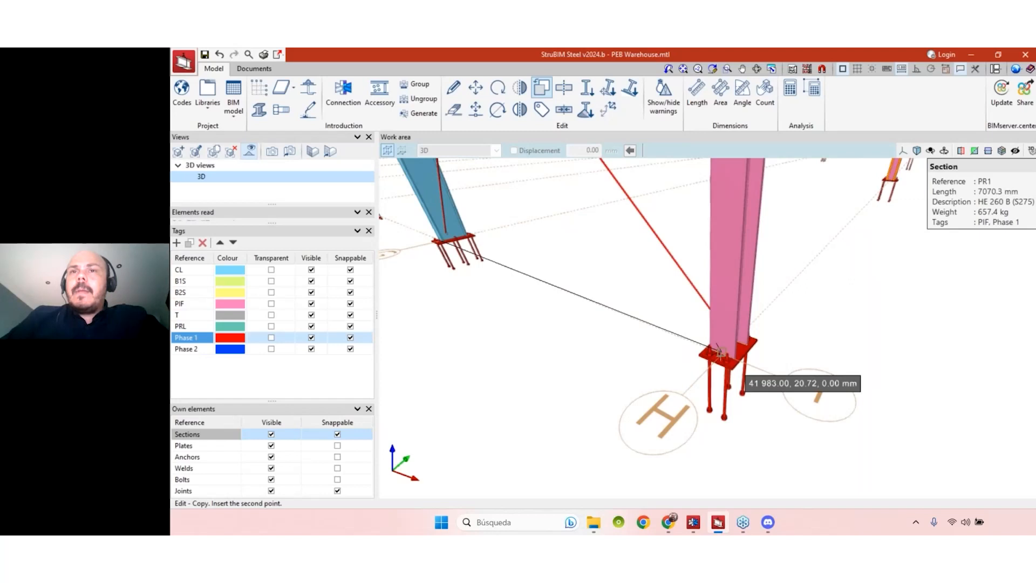
scroll(700, 347, "down", 1)
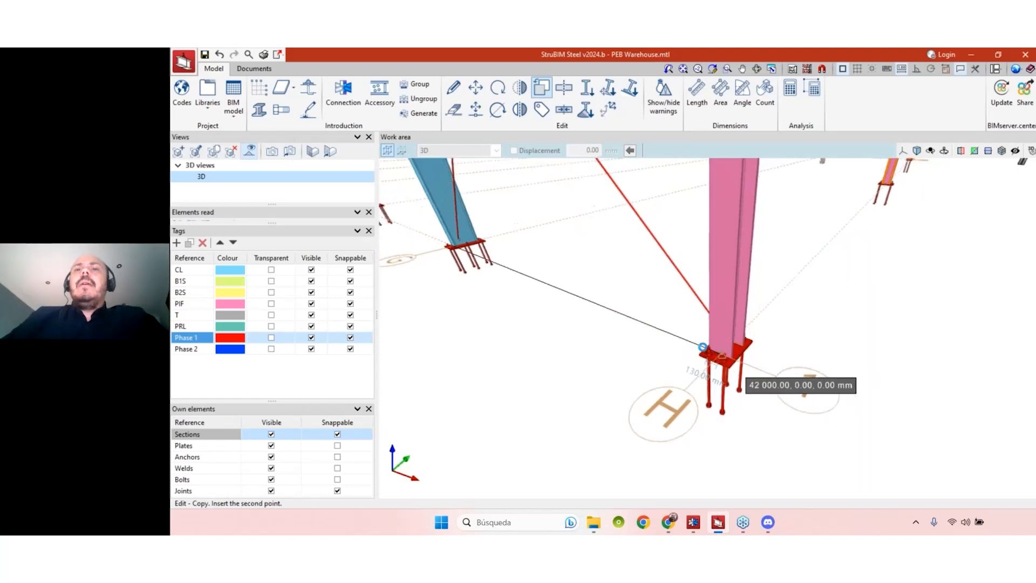
scroll(704, 351, "down", 3)
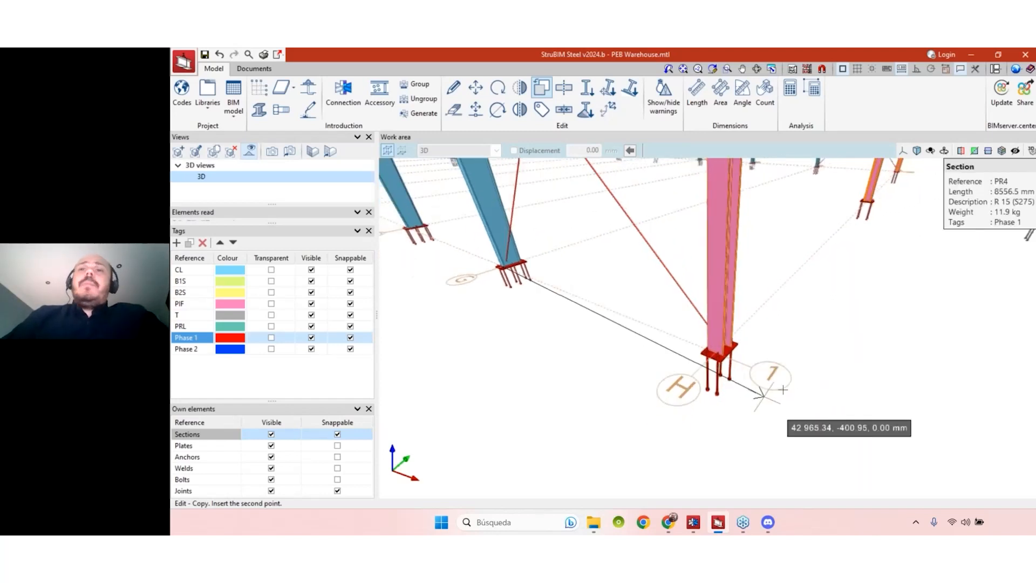
- With orthogonal mode on (F8), place the copied frame at the far column base about 60 m along
middle_click_drag(764, 387, 710, 364)
scroll(710, 365, "down", 2)
scroll(699, 359, "down", 3)
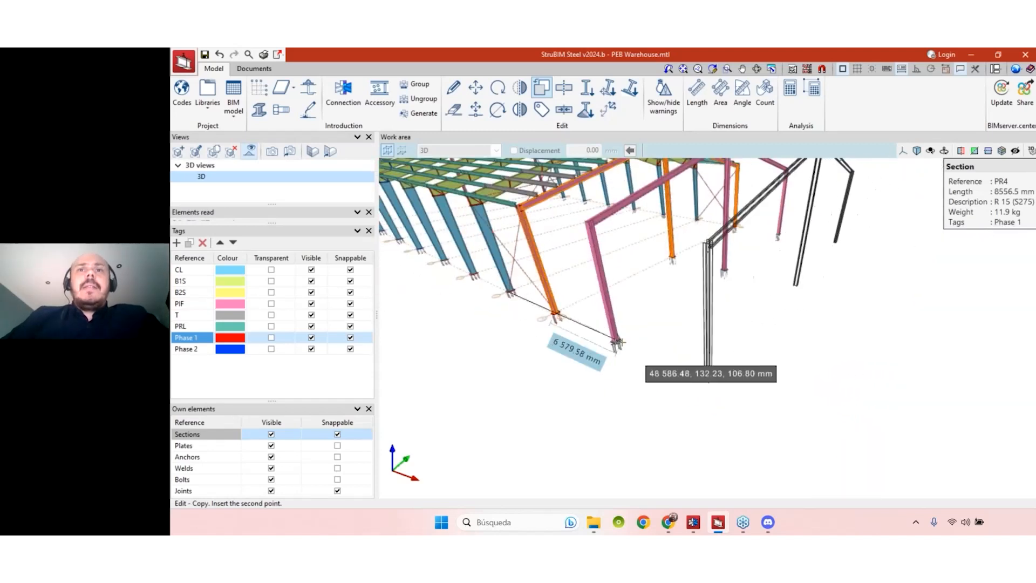
scroll(615, 339, "up", 3)
scroll(615, 341, "up", 2)
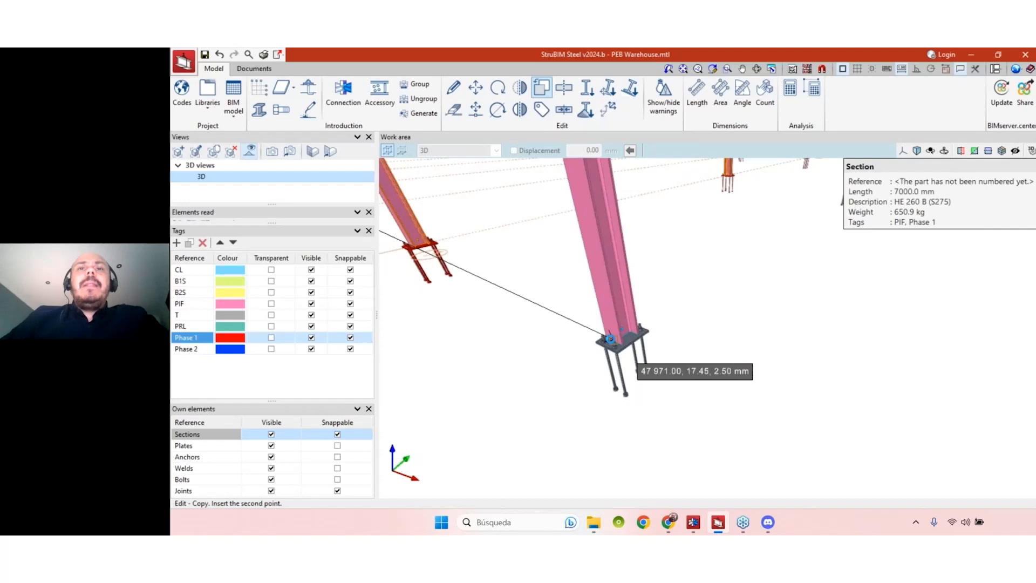
scroll(621, 343, "down", 2)
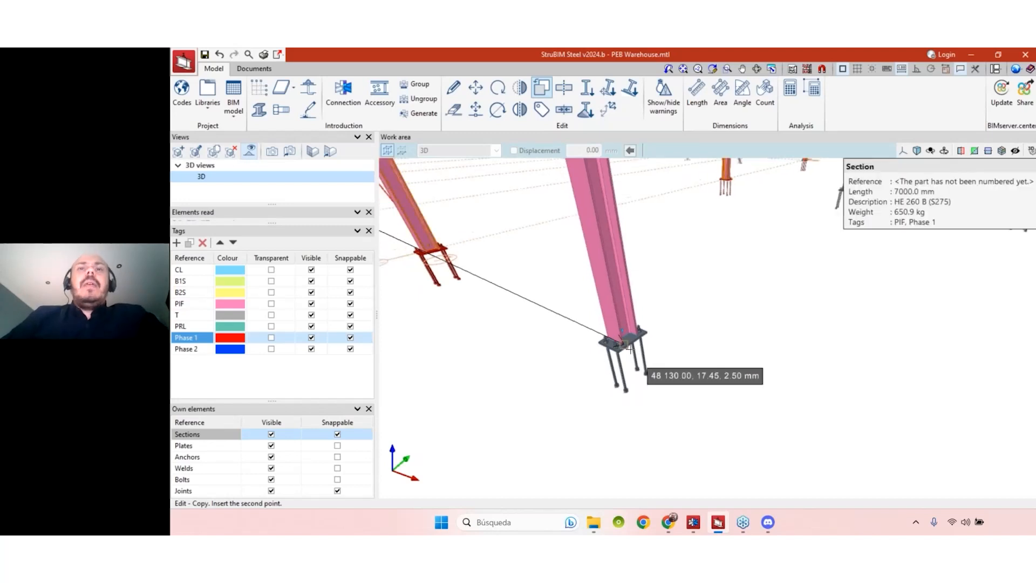
scroll(626, 348, "down", 3)
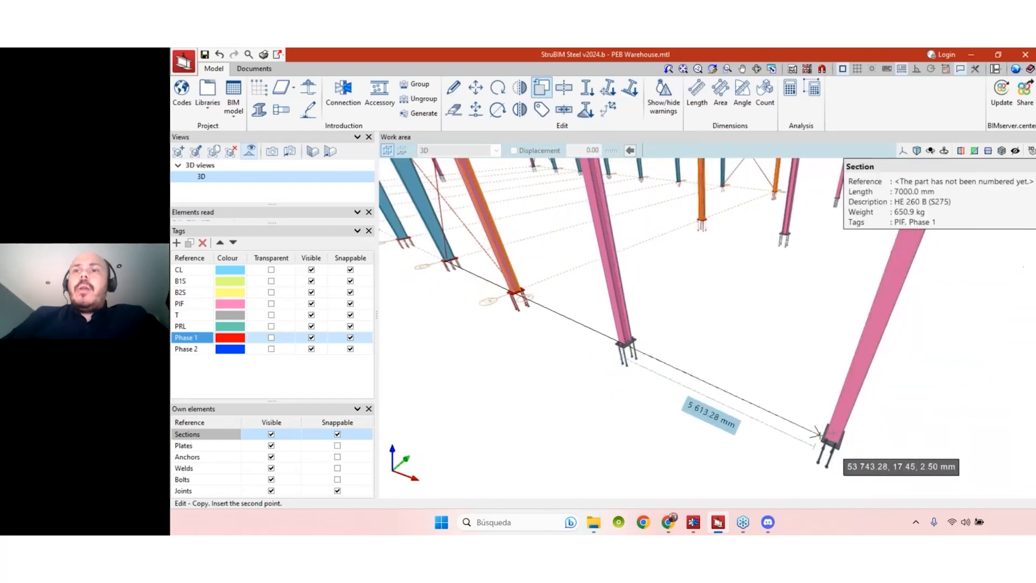
key("F8")
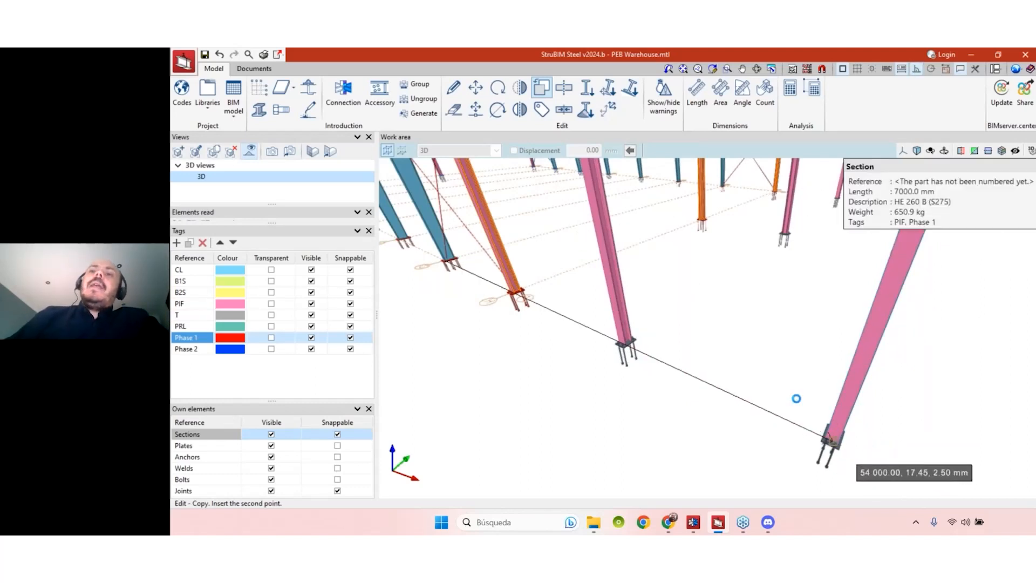
middle_click_drag(797, 399, 735, 370)
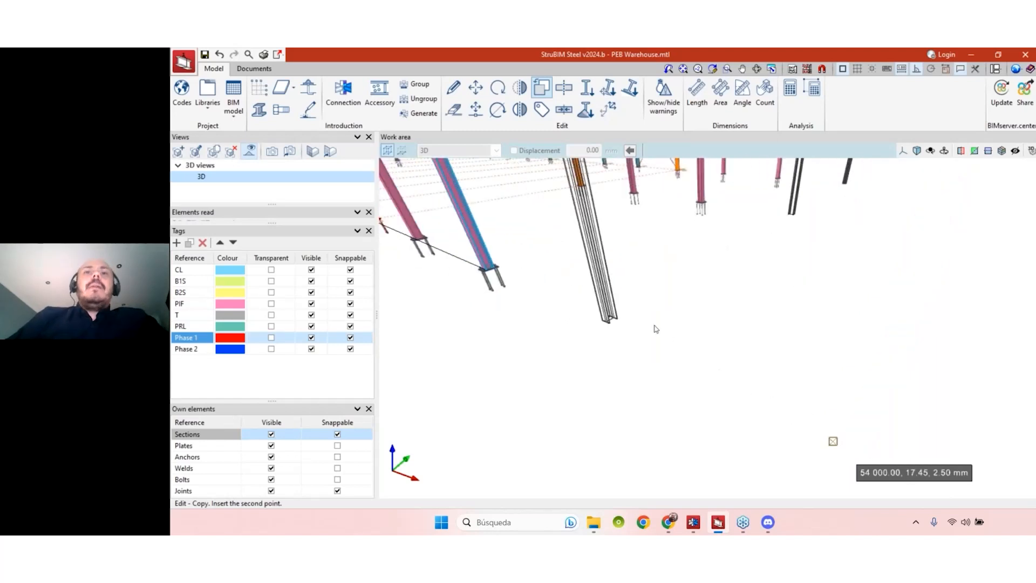
scroll(626, 315, "up", 3)
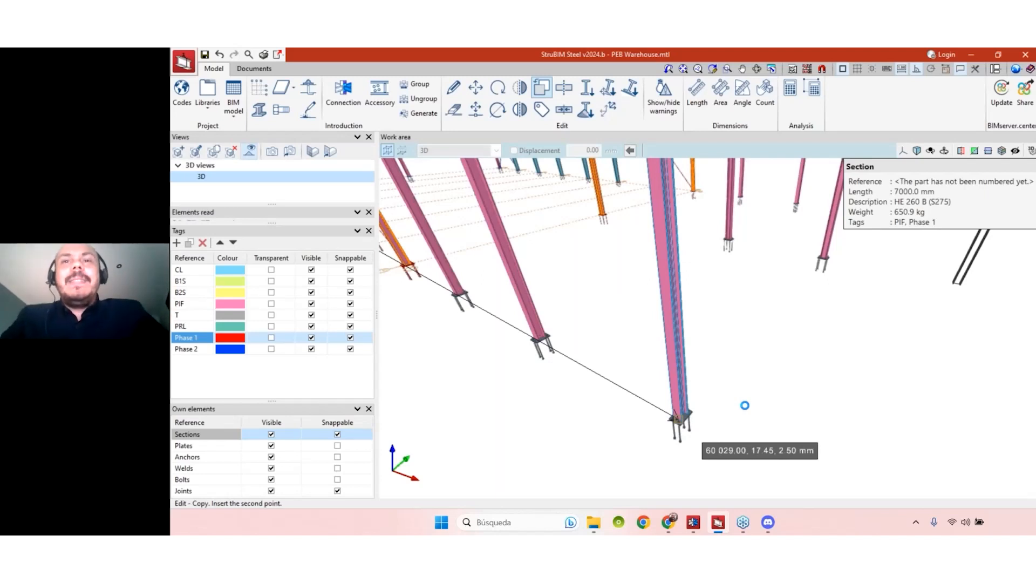
middle_click_drag(697, 416, 672, 334)
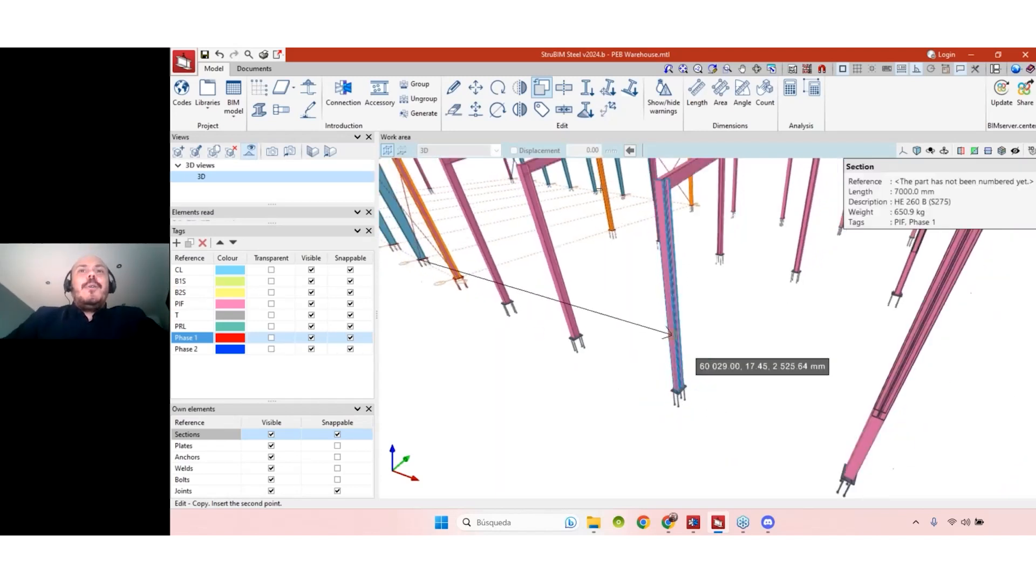
left_click(674, 358)
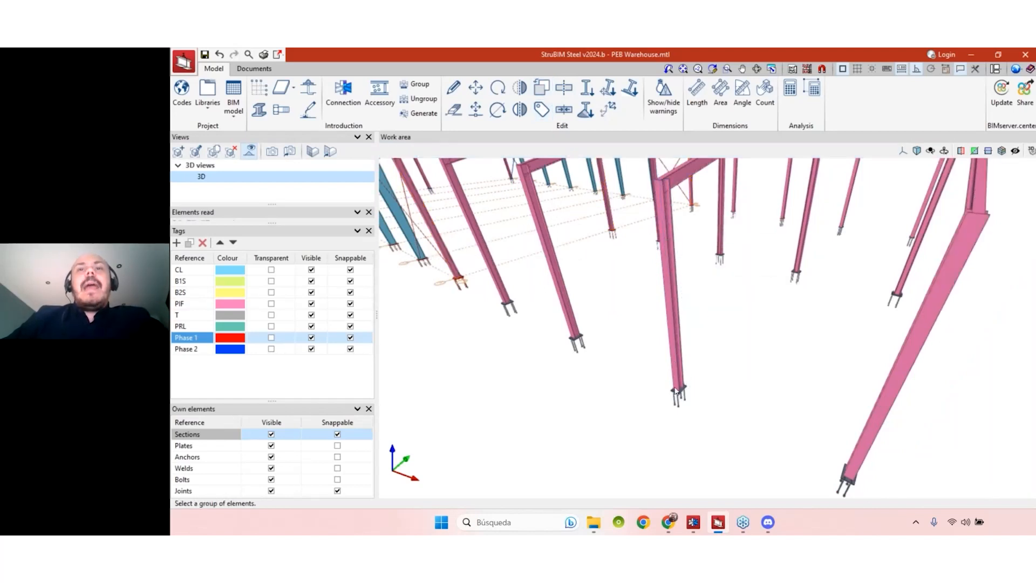
- Zoom out over the whole warehouse and launch Copy again from the Edit group
mouse_move(570, 317)
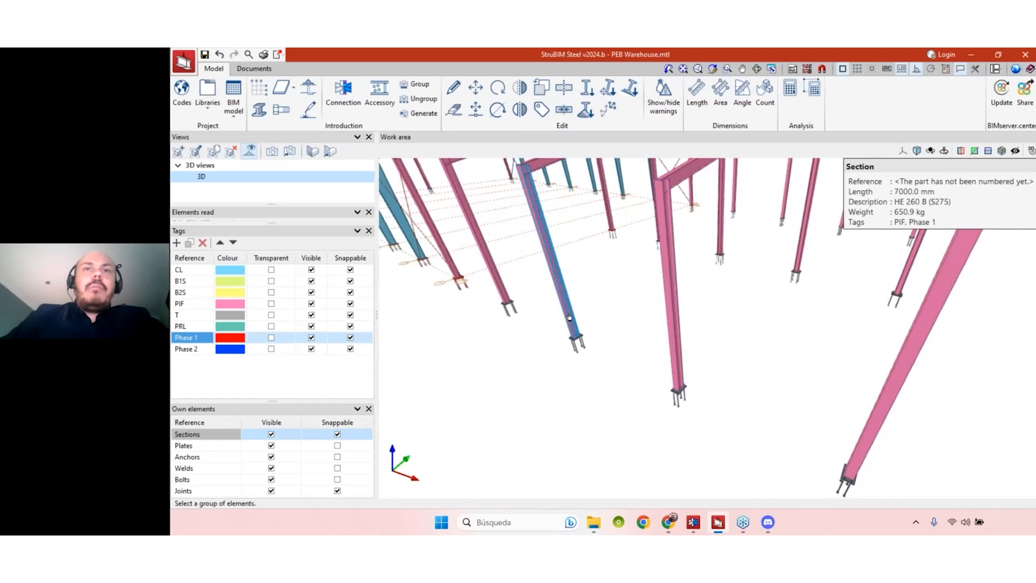
scroll(569, 317, "down", 2)
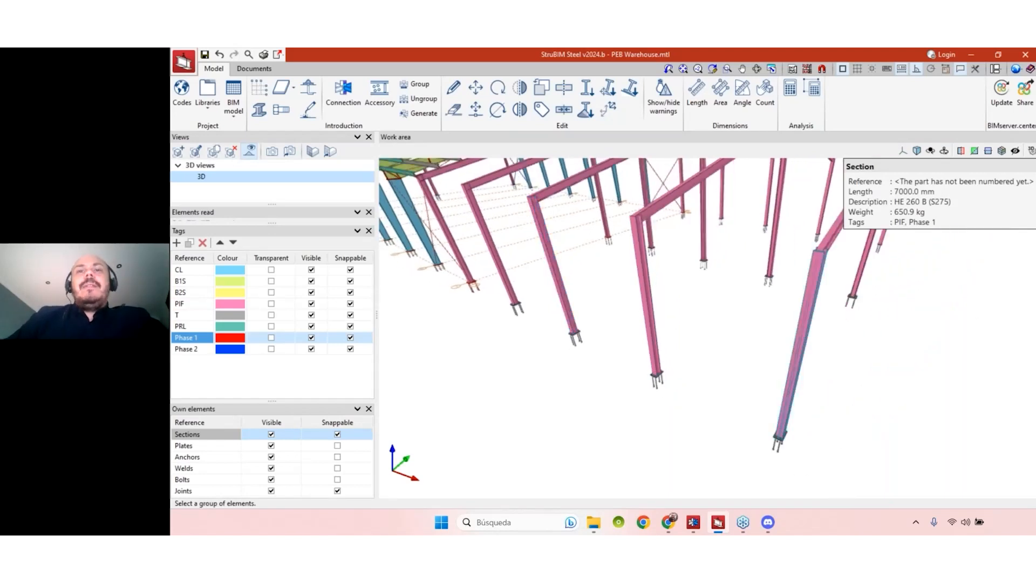
scroll(780, 432, "down", 4)
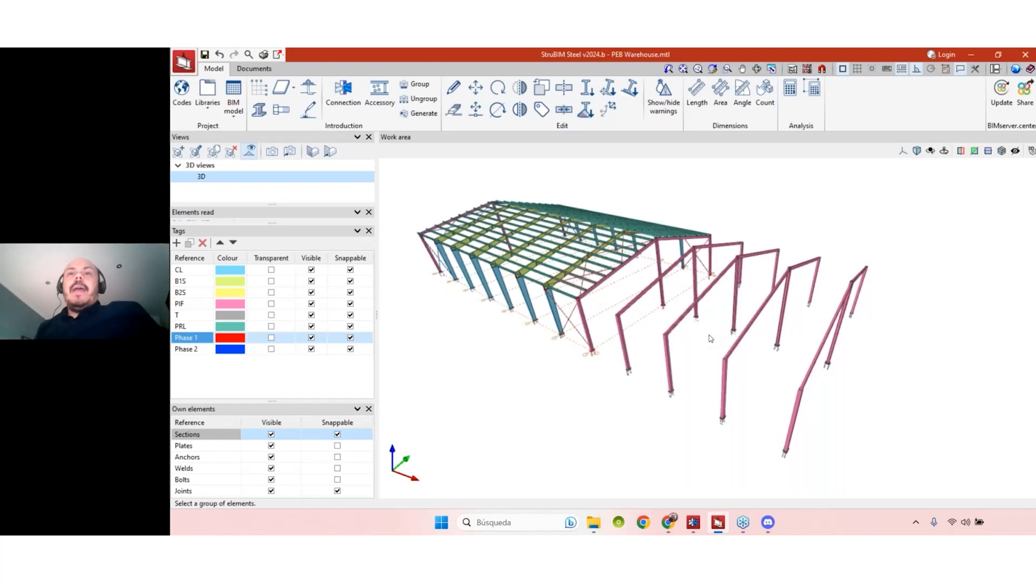
left_click(542, 87)
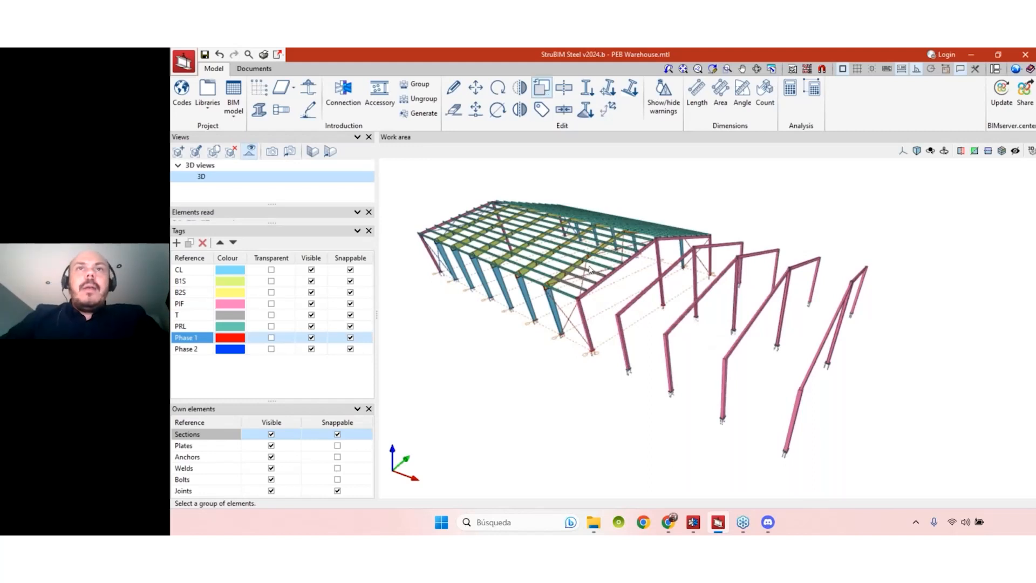